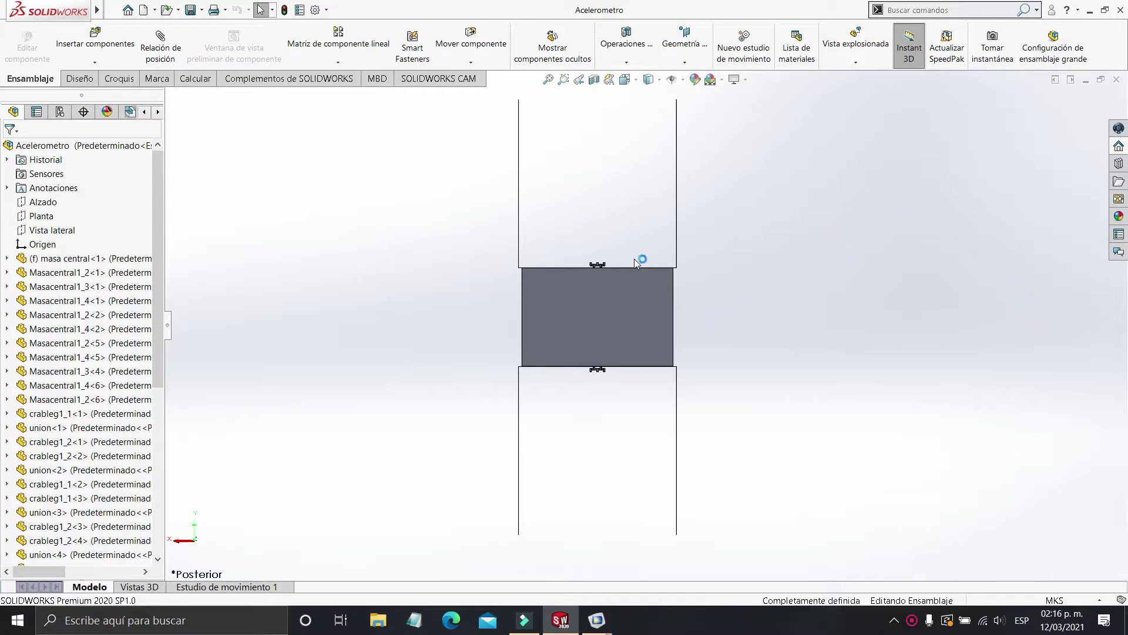
Select the assembly origin and examine where it lies relative to the central mass and legs
middle_drag(646, 259, 600, 301)
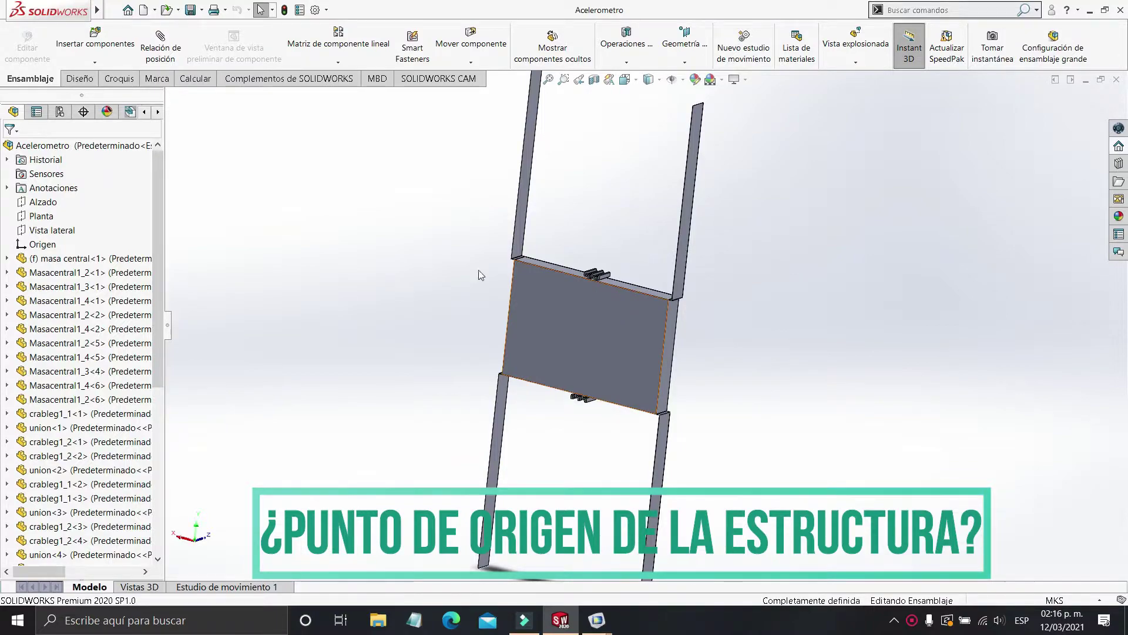
click(39, 244)
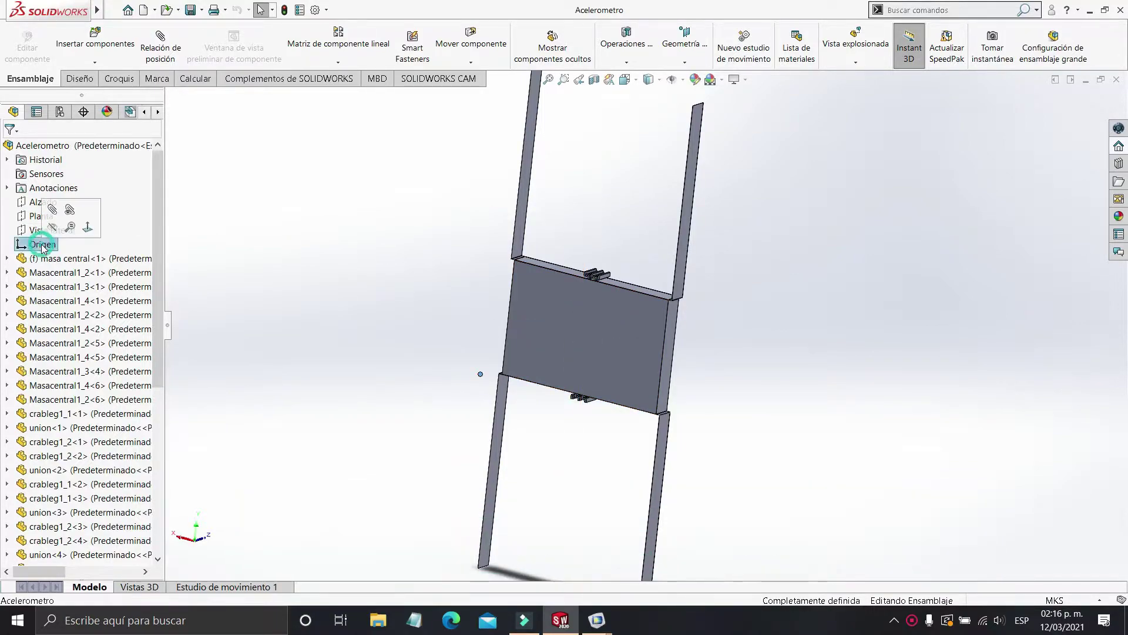
scroll(473, 355, down, 5)
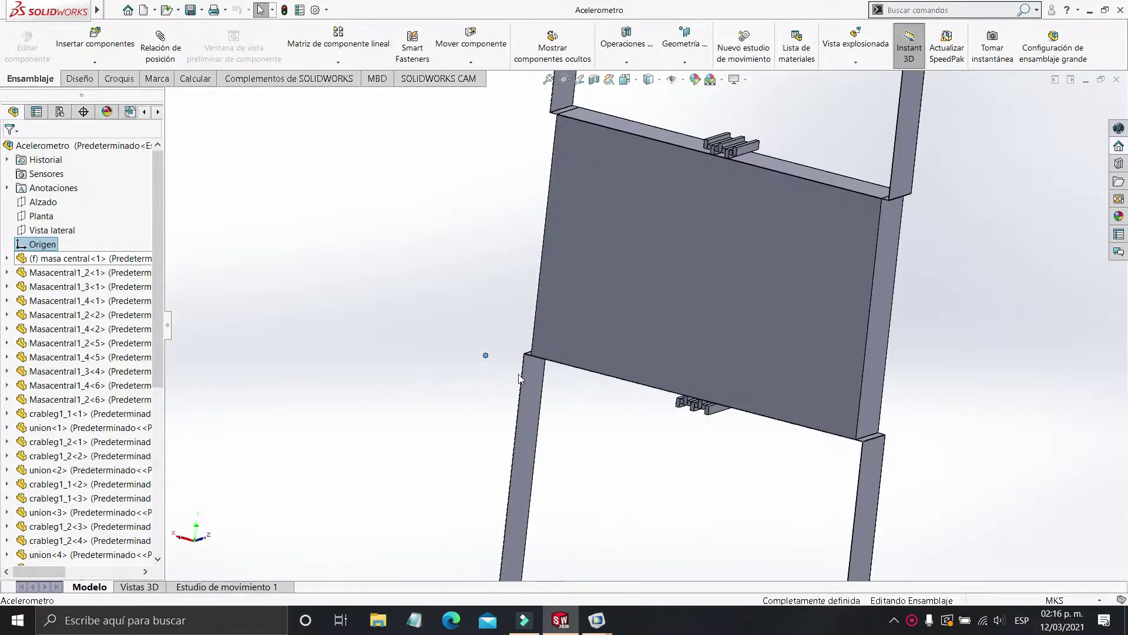
middle_drag(603, 365, 476, 338)
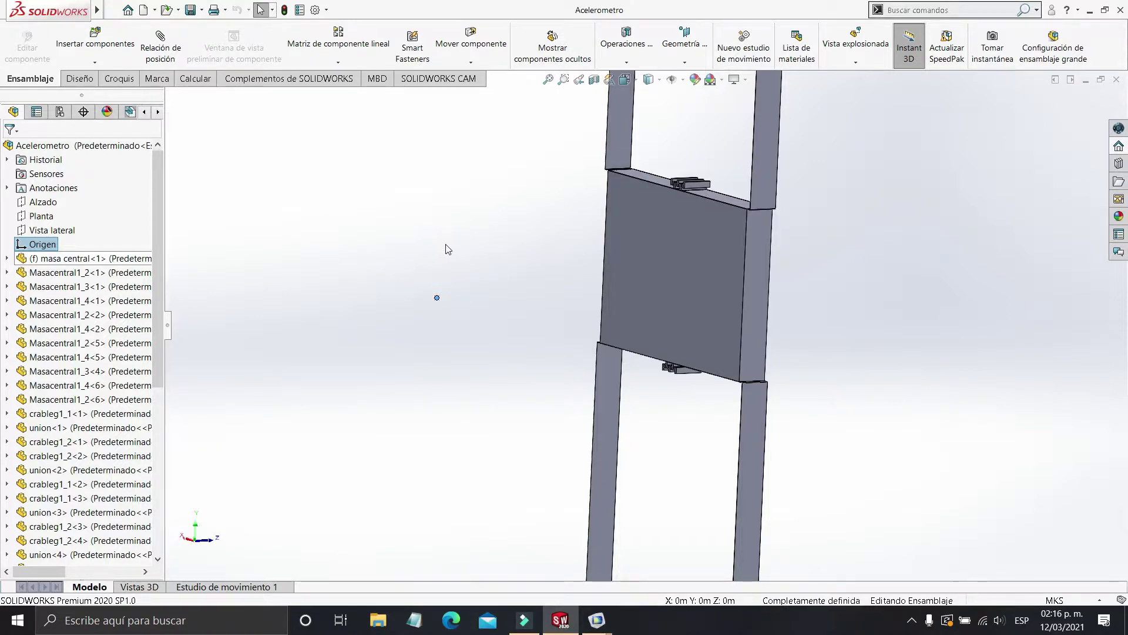
scroll(768, 387, down, 2)
middle_drag(770, 395, 793, 294)
scroll(752, 399, up, 1)
scroll(752, 400, down, 1)
middle_drag(752, 401, 640, 449)
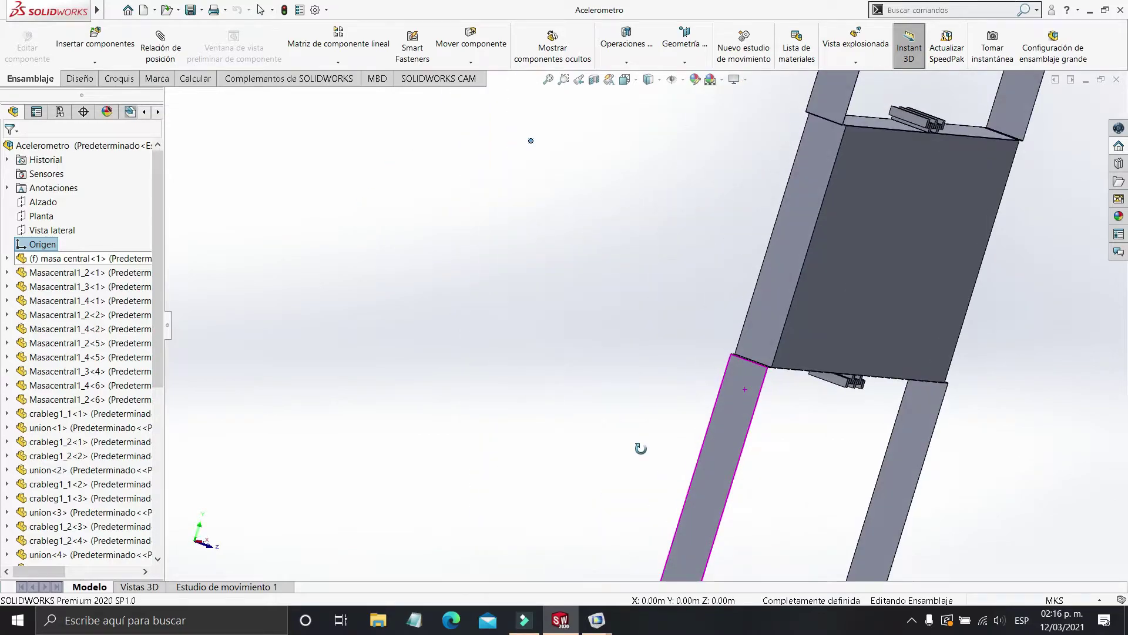
scroll(772, 359, down, 6)
scroll(749, 381, down, 2)
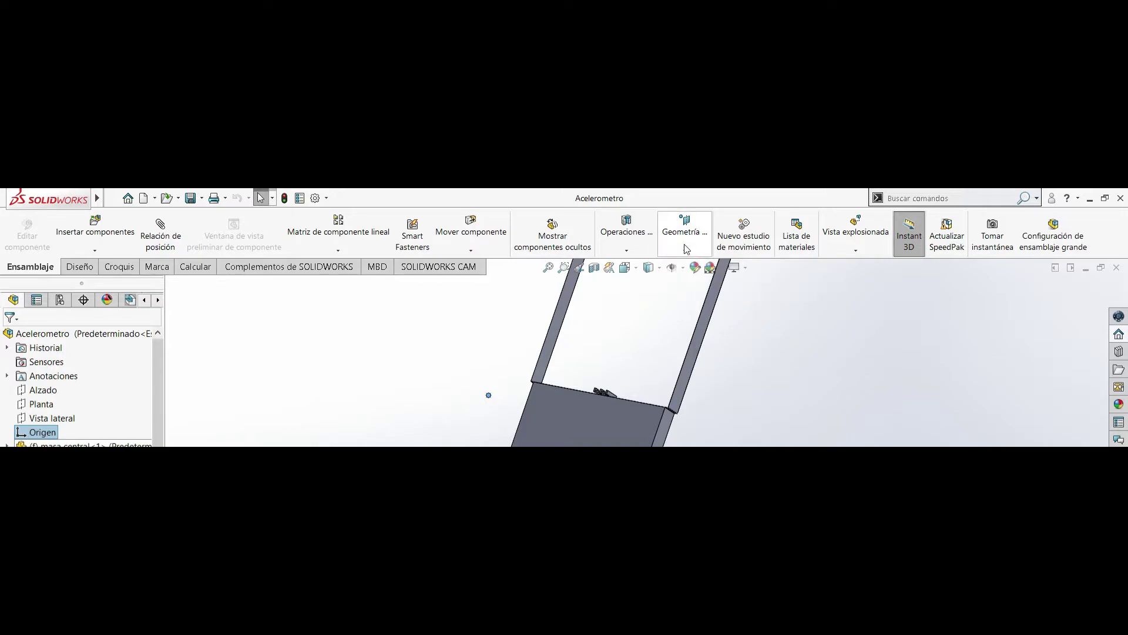
Start a new coordinate system and replace its preselected origin point with the central mass's lower corner vertex
click(684, 248)
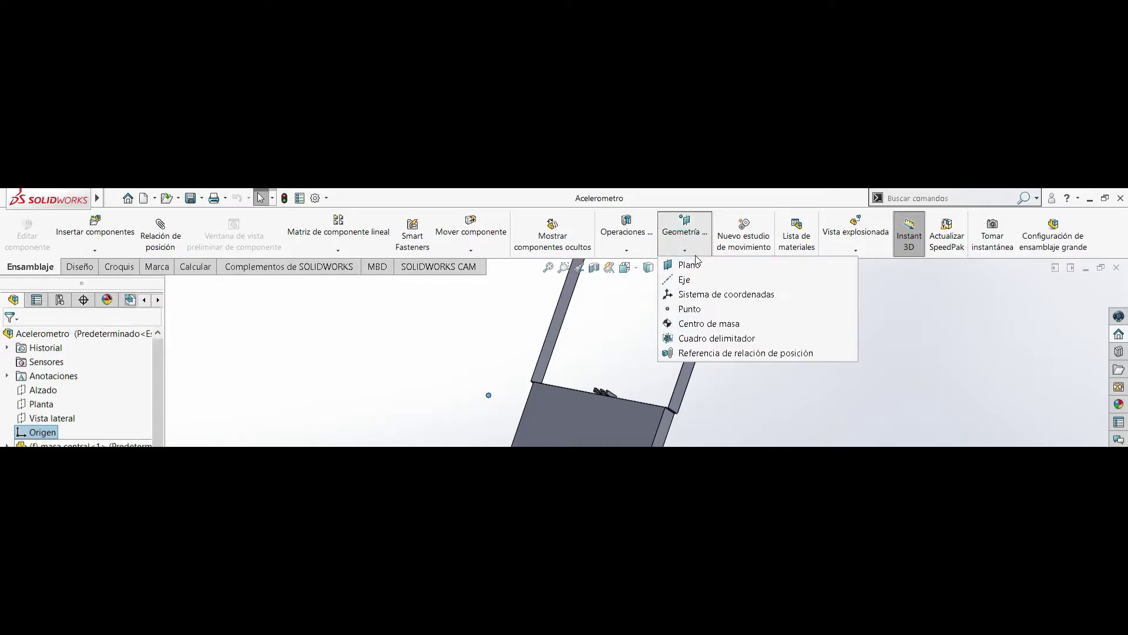
click(751, 300)
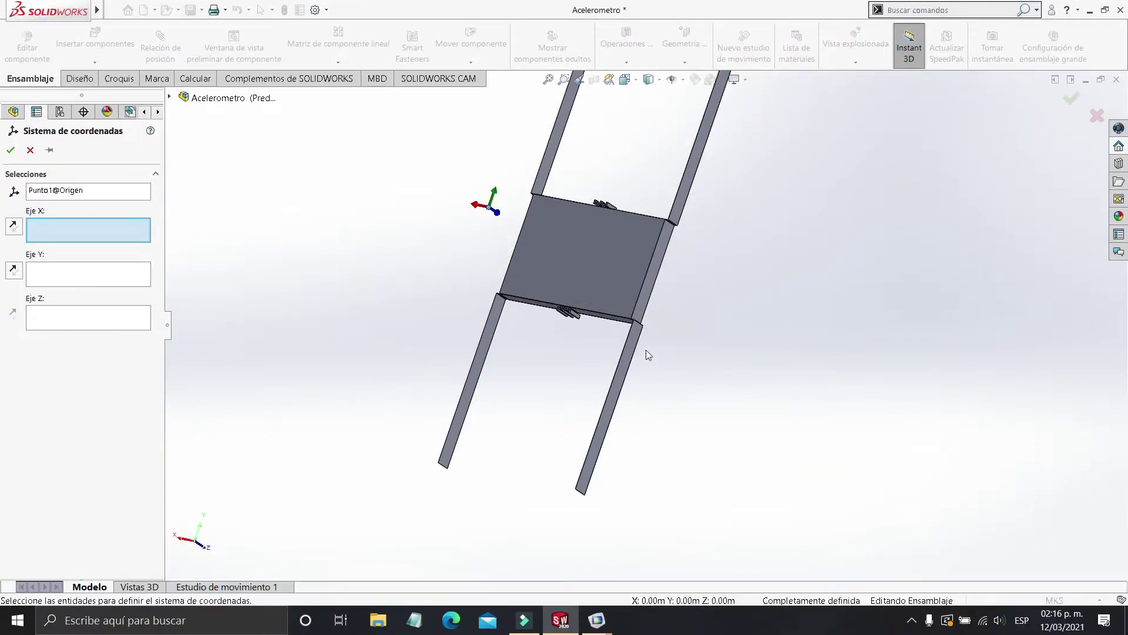
middle_drag(646, 350, 410, 178)
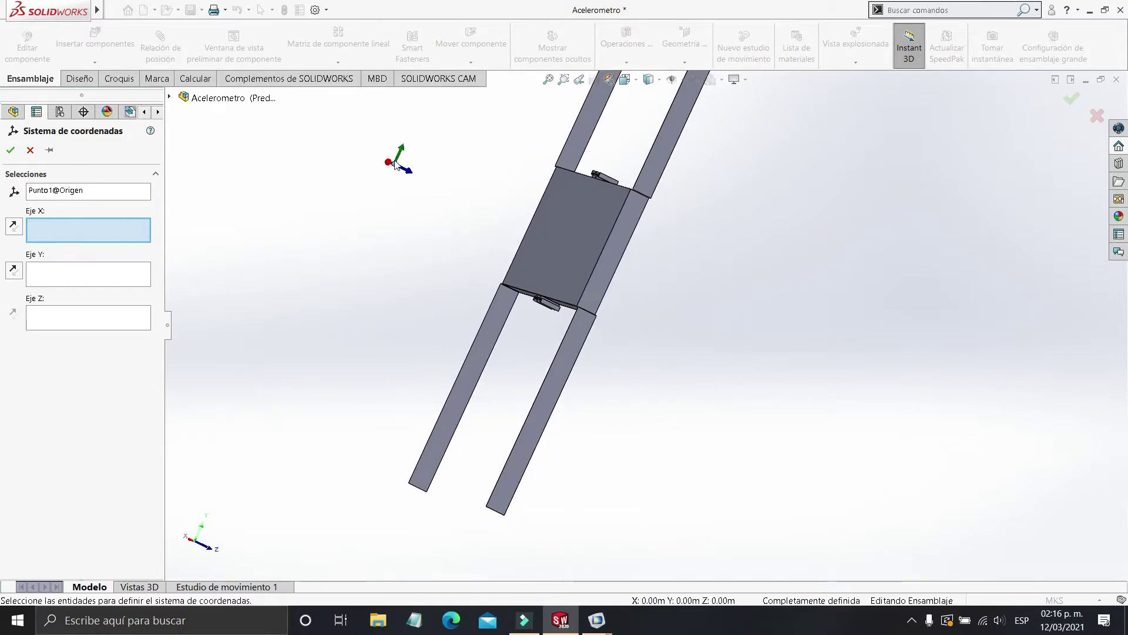
click(75, 193)
key(Delete)
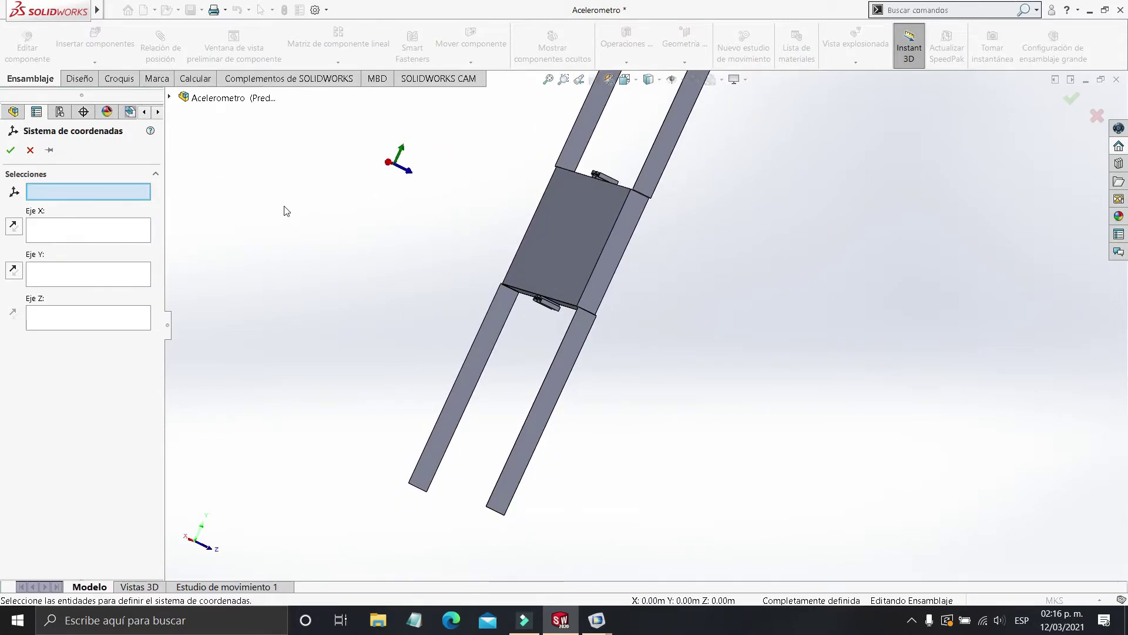
scroll(595, 318, down, 6)
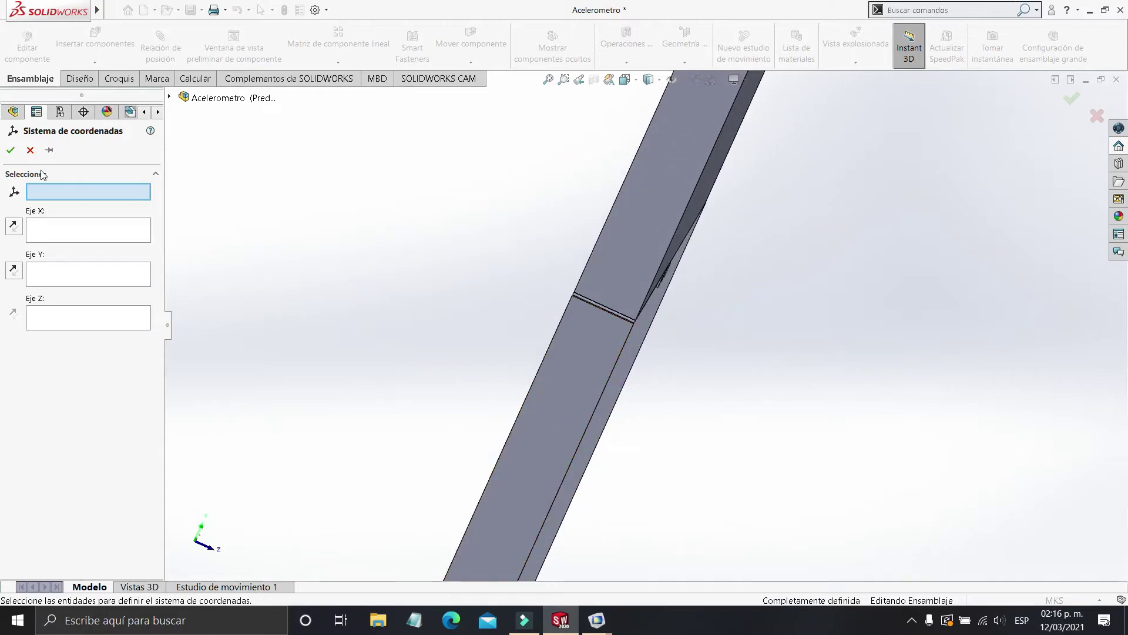
middle_drag(675, 327, 501, 330)
scroll(500, 330, down, 3)
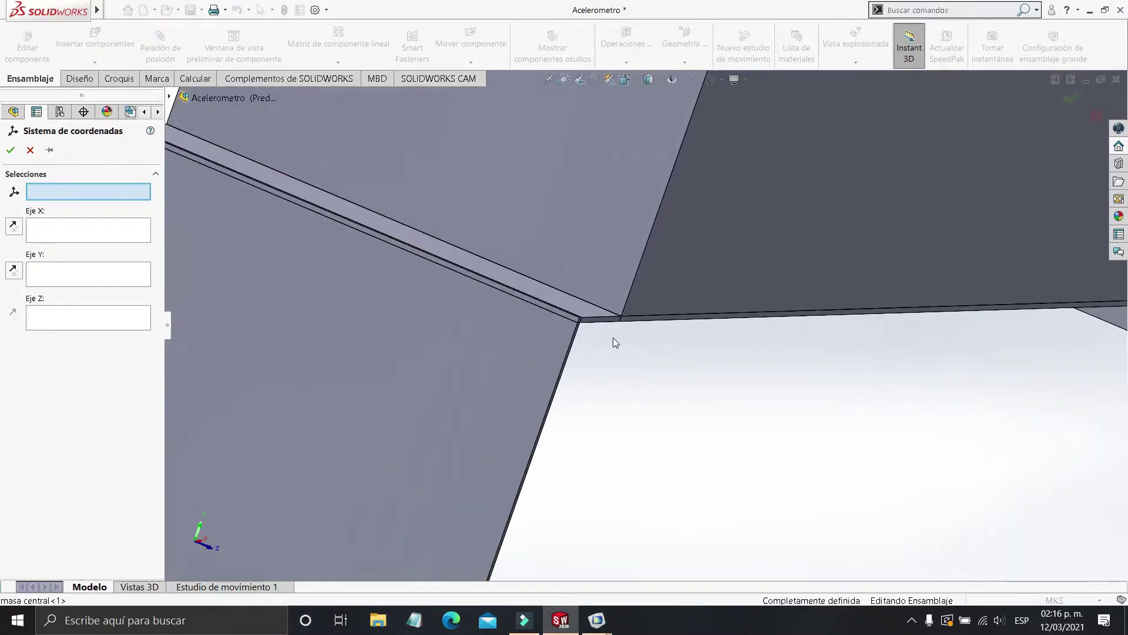
click(621, 306)
Align the coordinate system's X, Y and Z axes with the horizontal, vertical and depth edges meeting at that corner
middle_drag(625, 301, 402, 311)
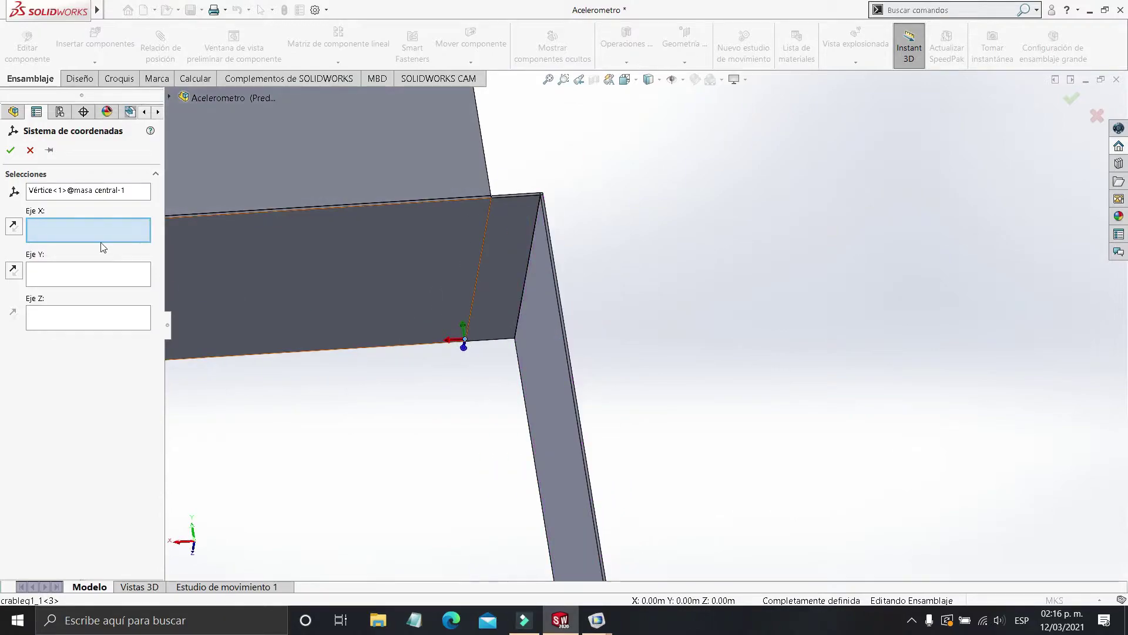
click(409, 346)
middle_drag(337, 256, 544, 264)
click(547, 265)
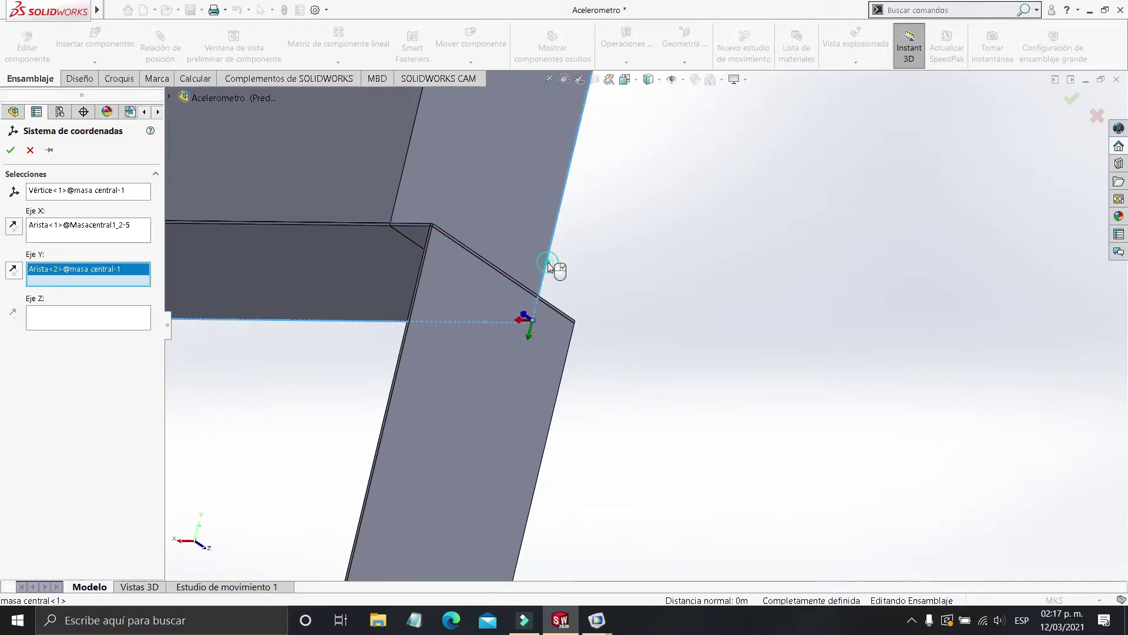
click(101, 316)
middle_drag(264, 322, 607, 222)
click(607, 221)
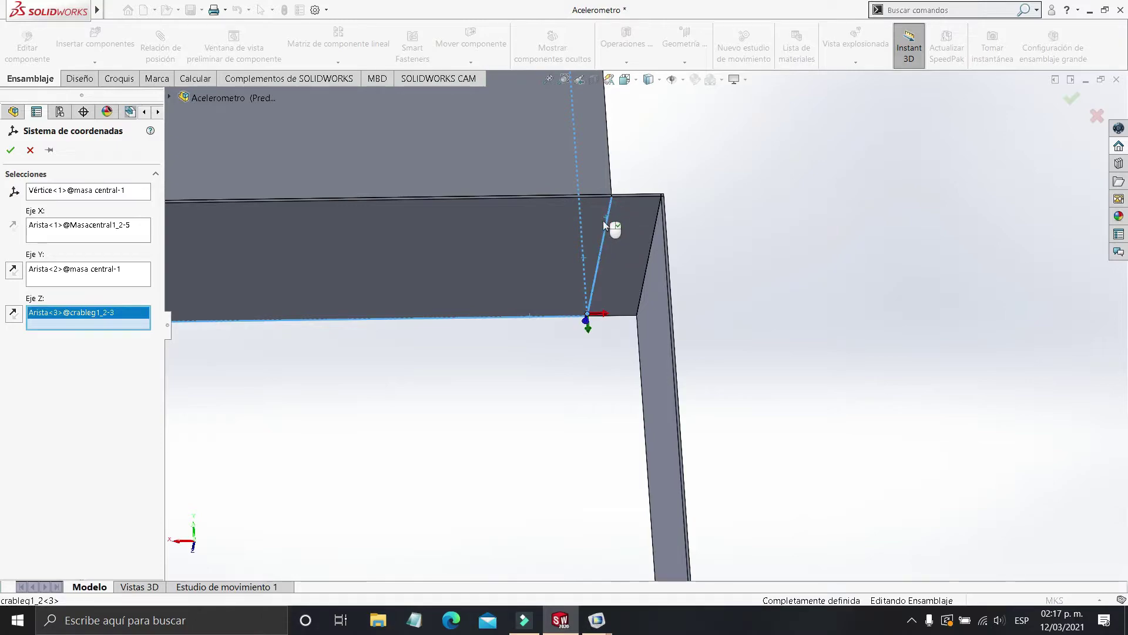
Reverse the Z axis direction and accept the coordinate system
click(17, 318)
click(17, 318)
click(17, 318)
middle_drag(413, 445, 60, 229)
click(10, 151)
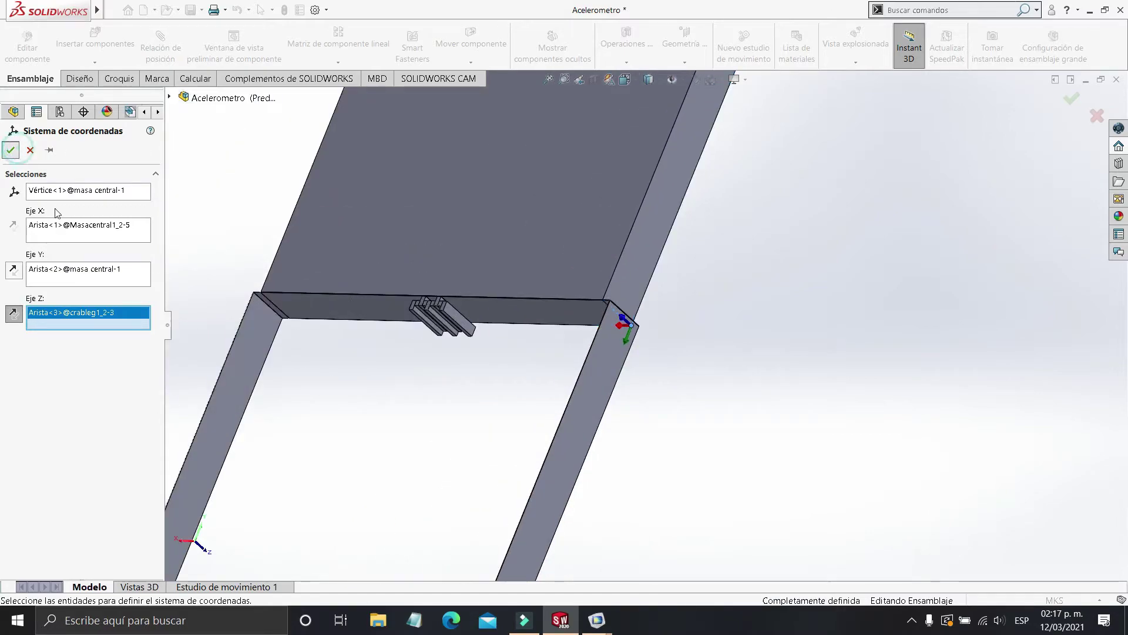
Undo the creation of the second coordinate system at the corner of the central mass
scroll(450, 390, up, 5)
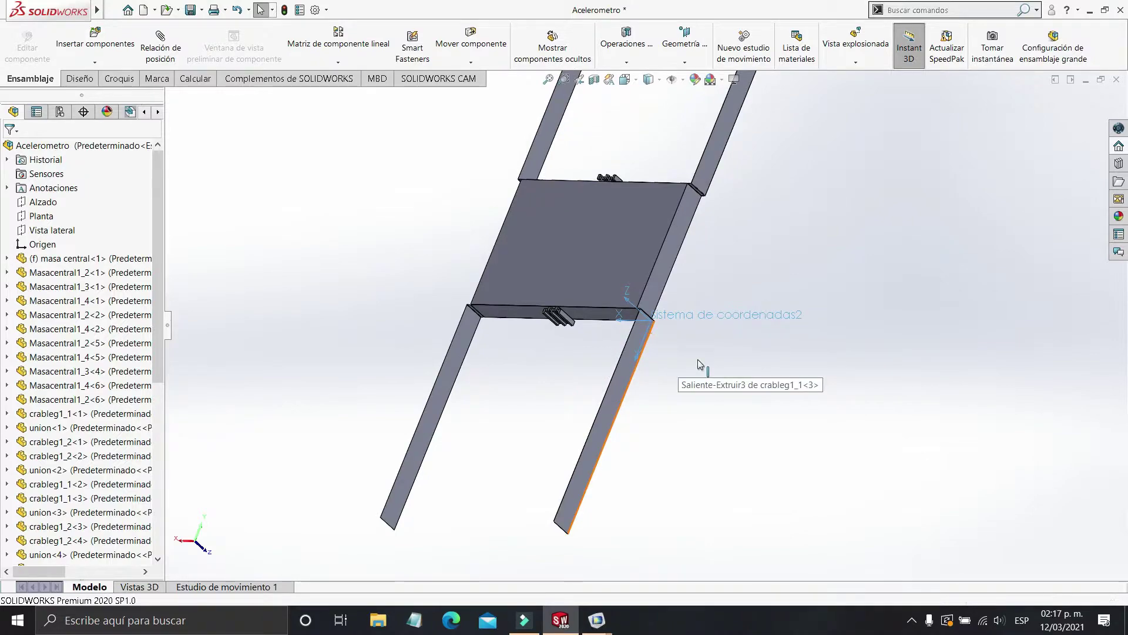
mouse_move(670, 368)
middle_down()
mouse_move(718, 322)
mouse_move(756, 345)
mouse_move(715, 350)
mouse_move(732, 344)
mouse_move(774, 370)
mouse_move(676, 359)
middle_up()
drag(158, 310, 123, 512)
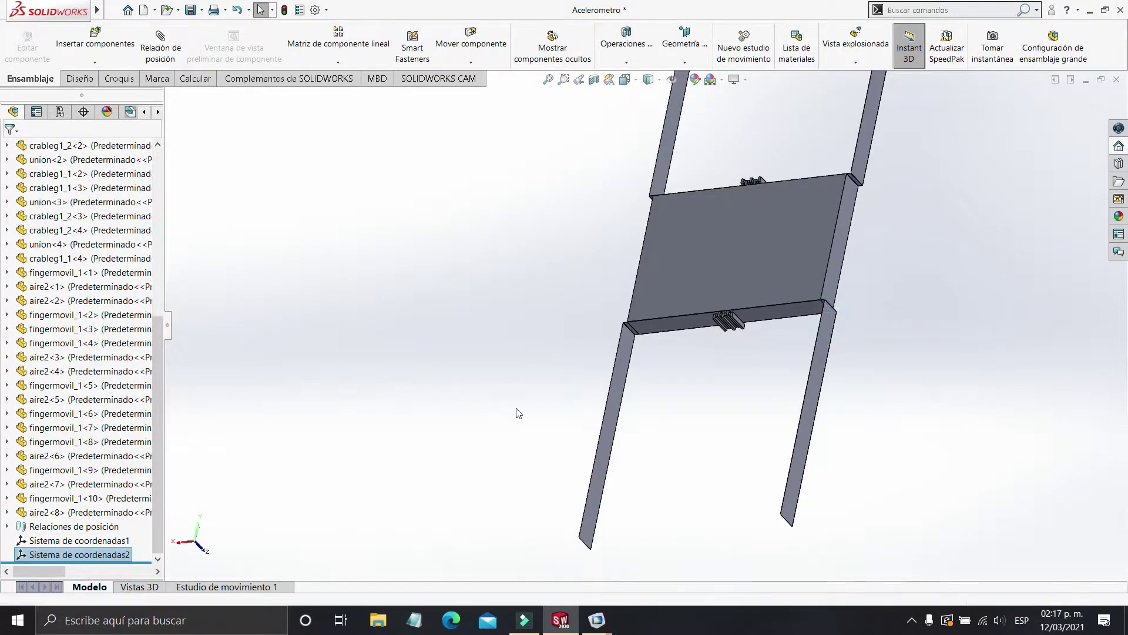
key(ctrl+z)
Select Sistema de coordenadas1 and examine its position and axis directions at the corner of the central mass
click(107, 557)
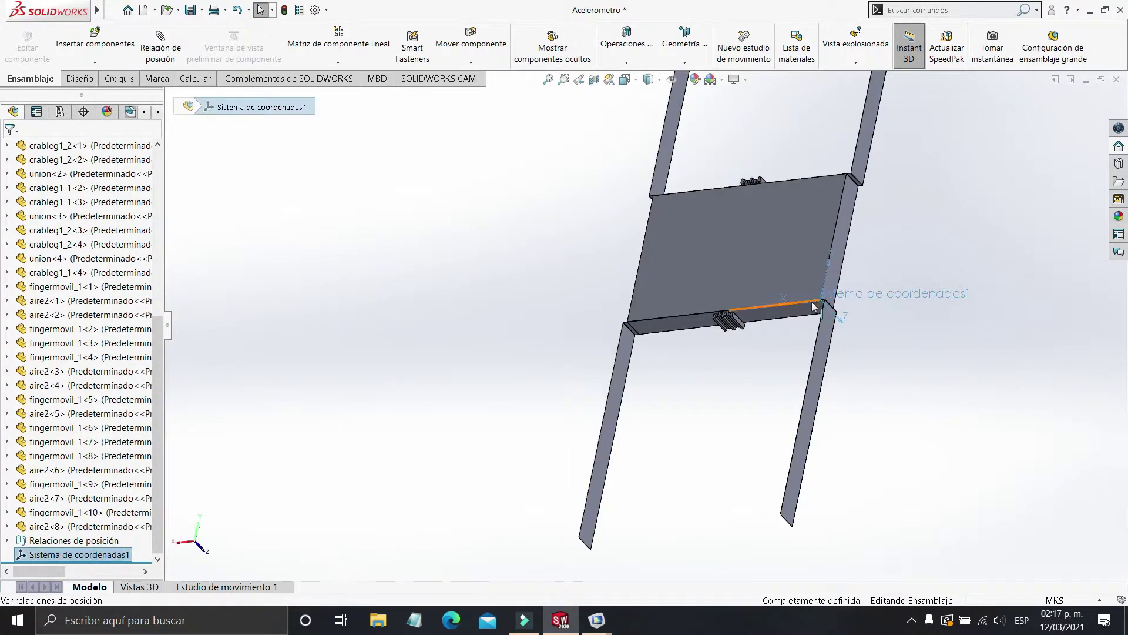
middle_drag(835, 314, 743, 380)
scroll(807, 295, down, 3)
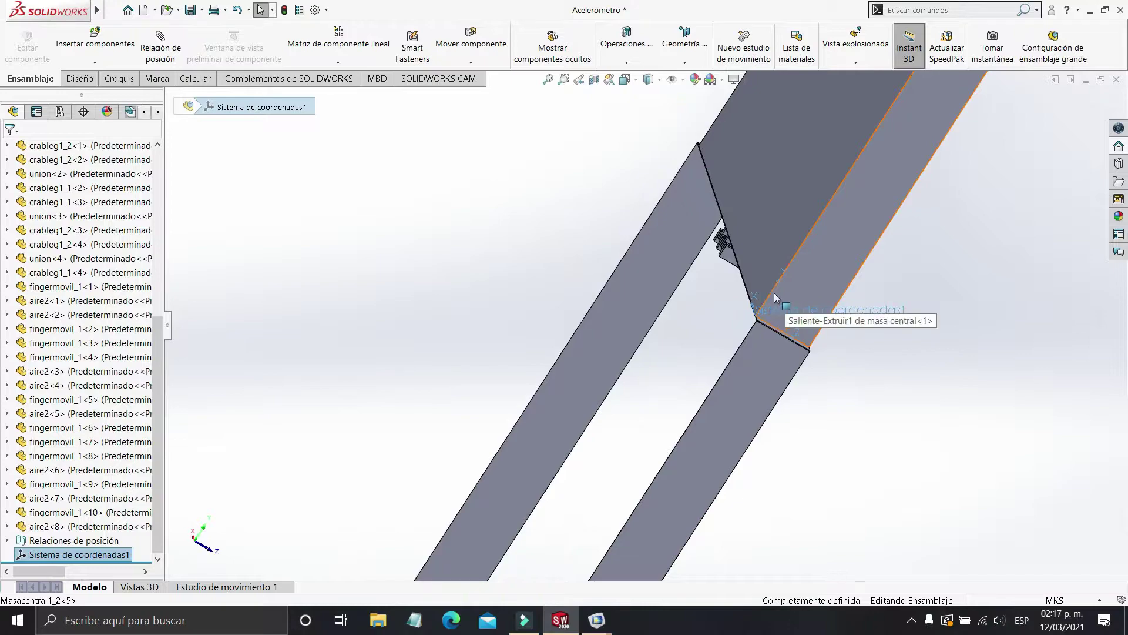
middle_drag(774, 292, 683, 281)
click(682, 281)
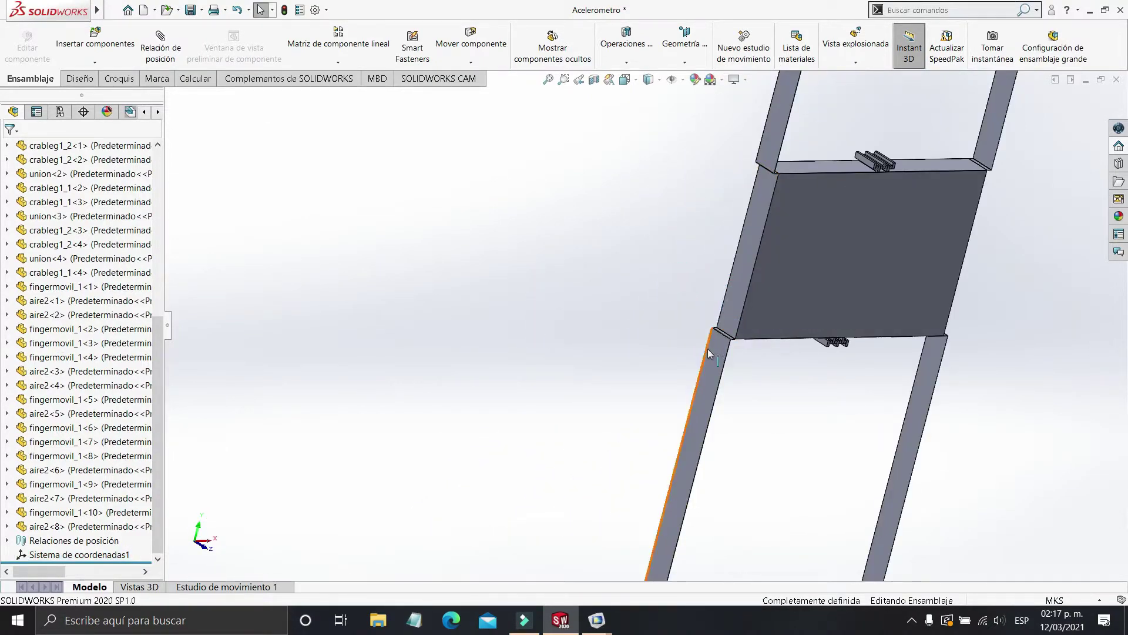
middle_drag(707, 349, 694, 351)
click(77, 554)
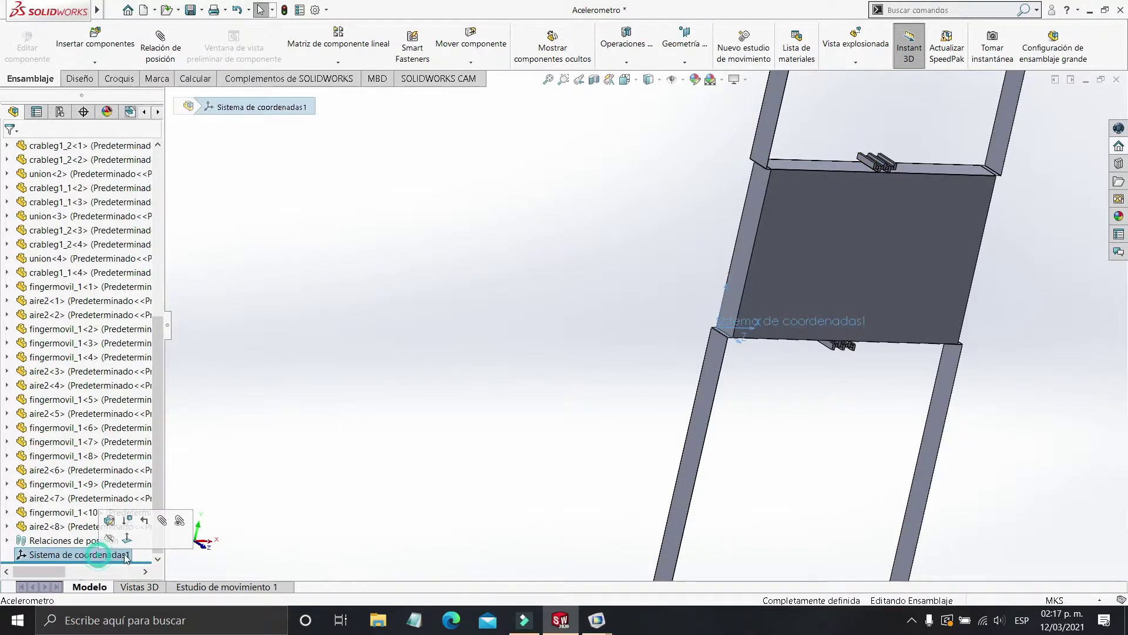
middle_drag(749, 390, 705, 351)
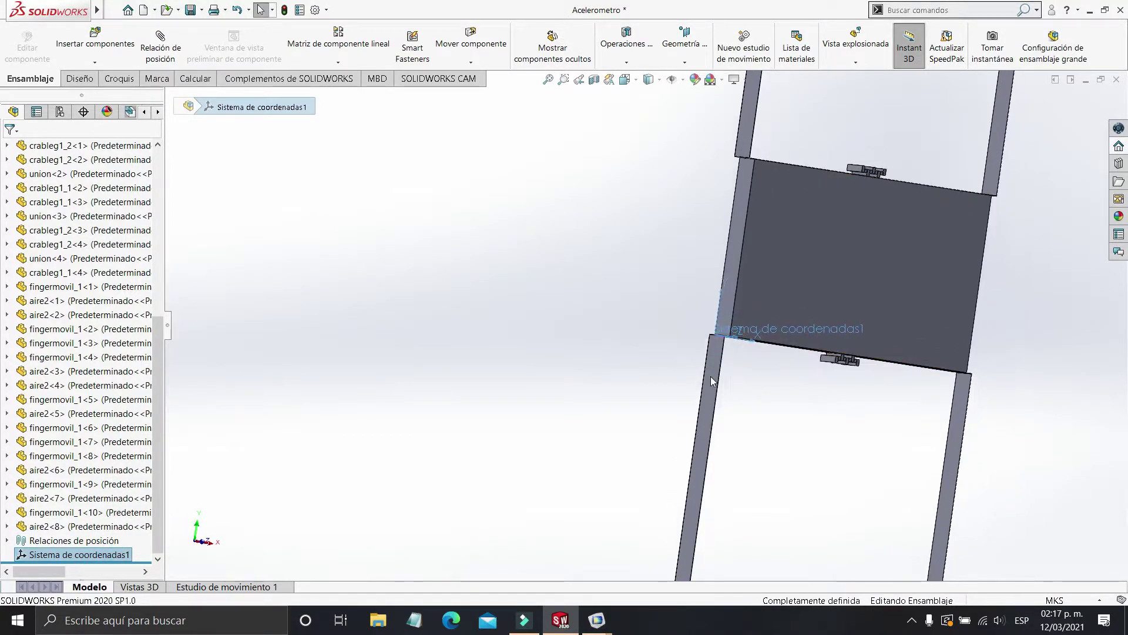
Start saving a copy of the assembly in Parasolid (*.x_t;*.x_b) format
click(202, 10)
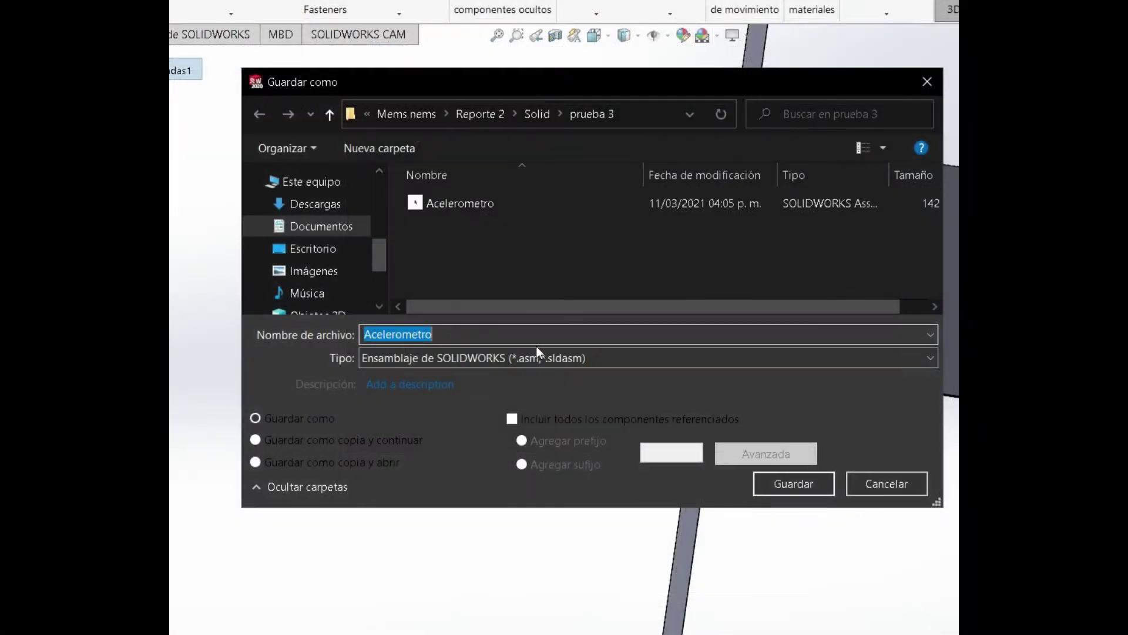
click(552, 358)
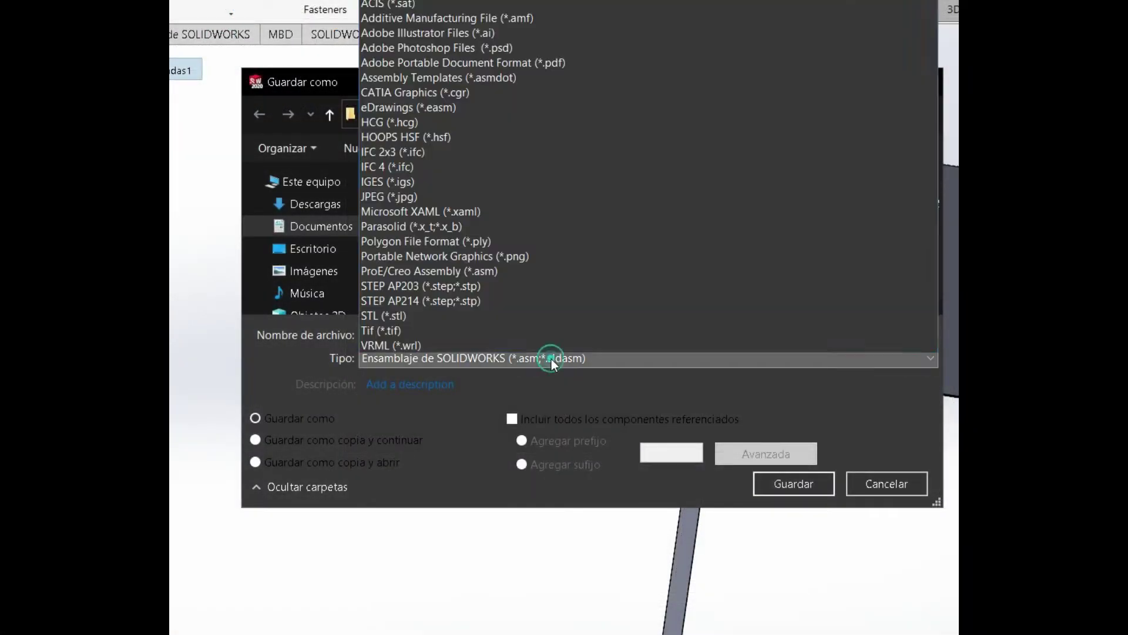
click(457, 228)
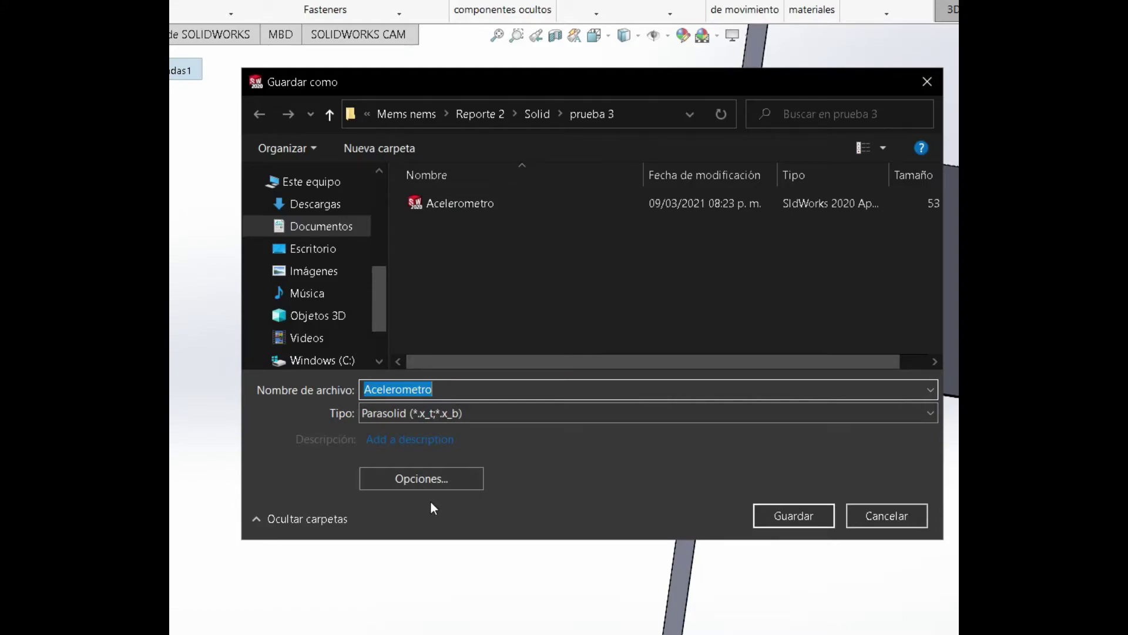
Set the output coordinate system in the Parasolid export options to Sistema de coordenadas1
click(459, 476)
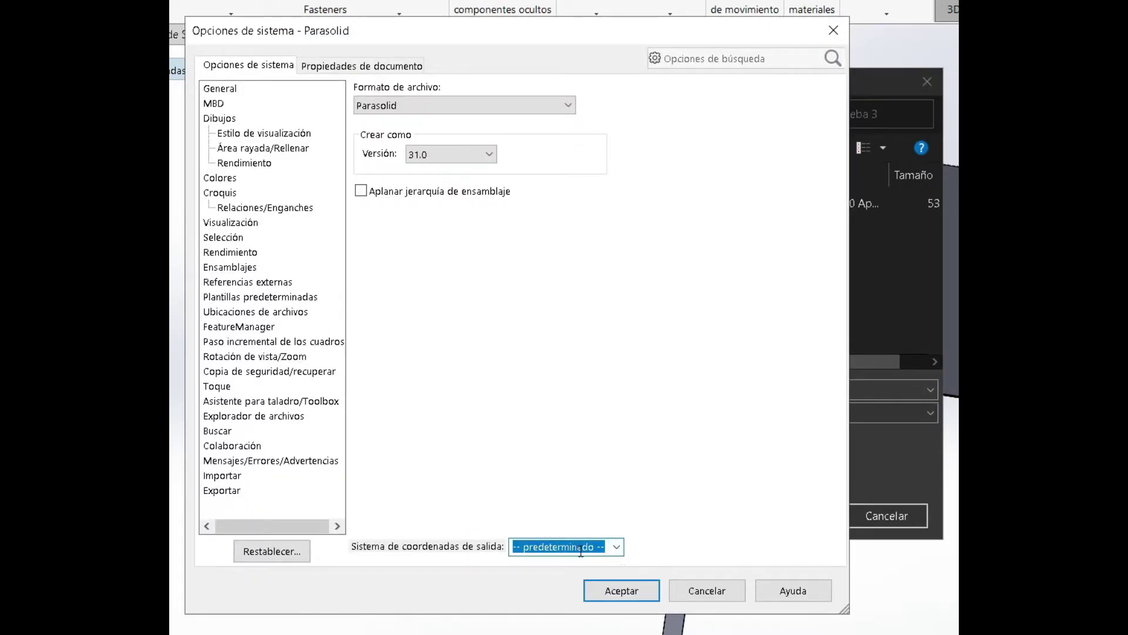
click(616, 556)
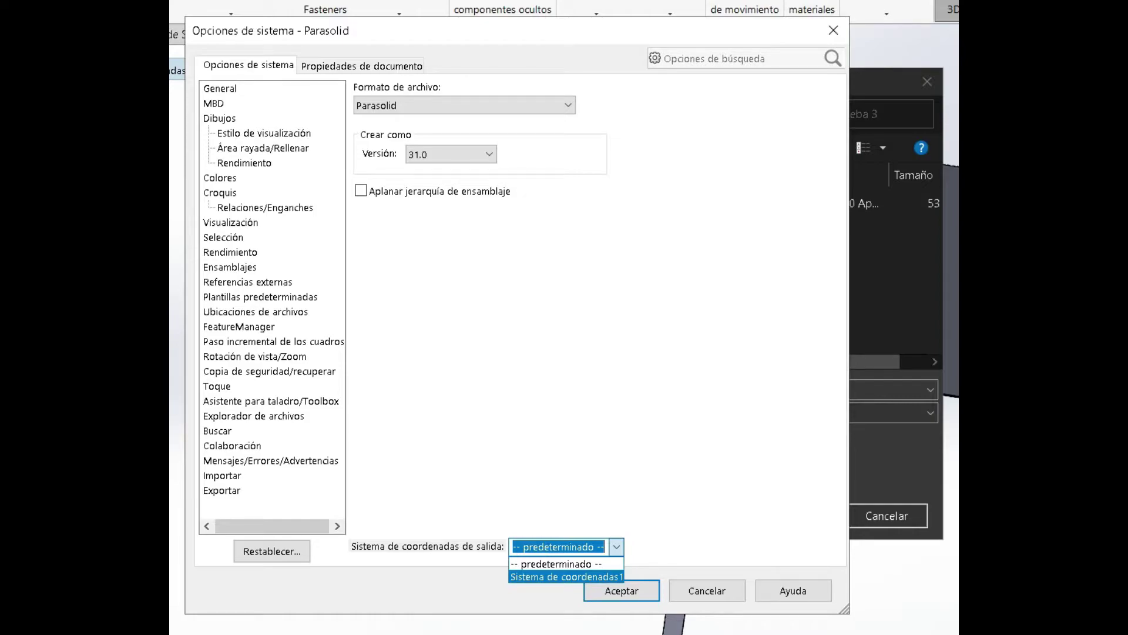
click(572, 577)
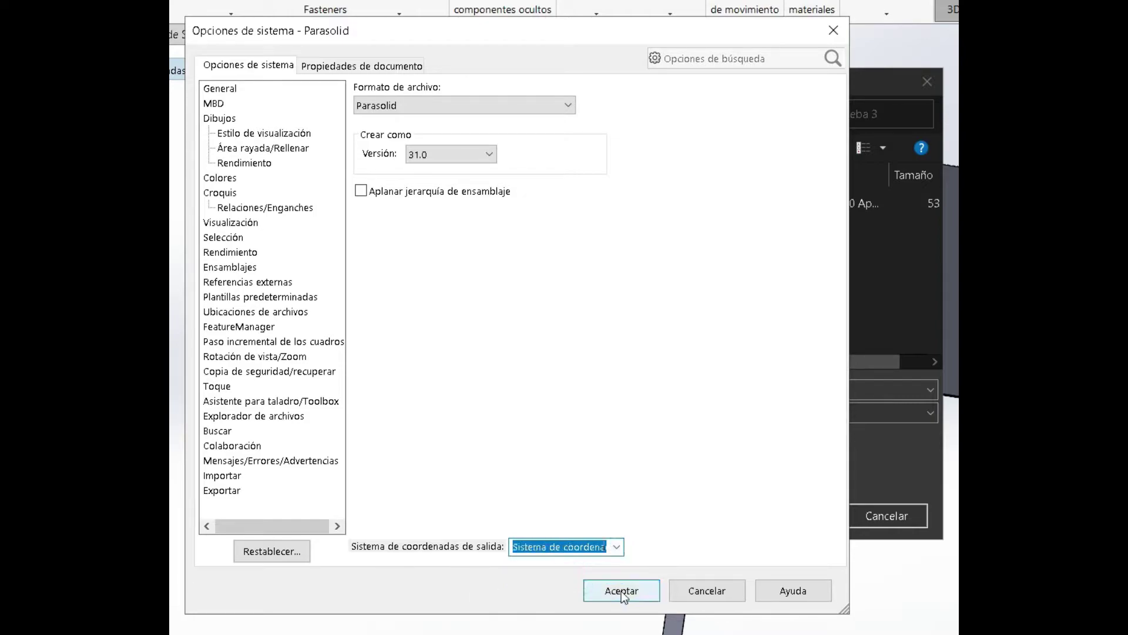
click(622, 591)
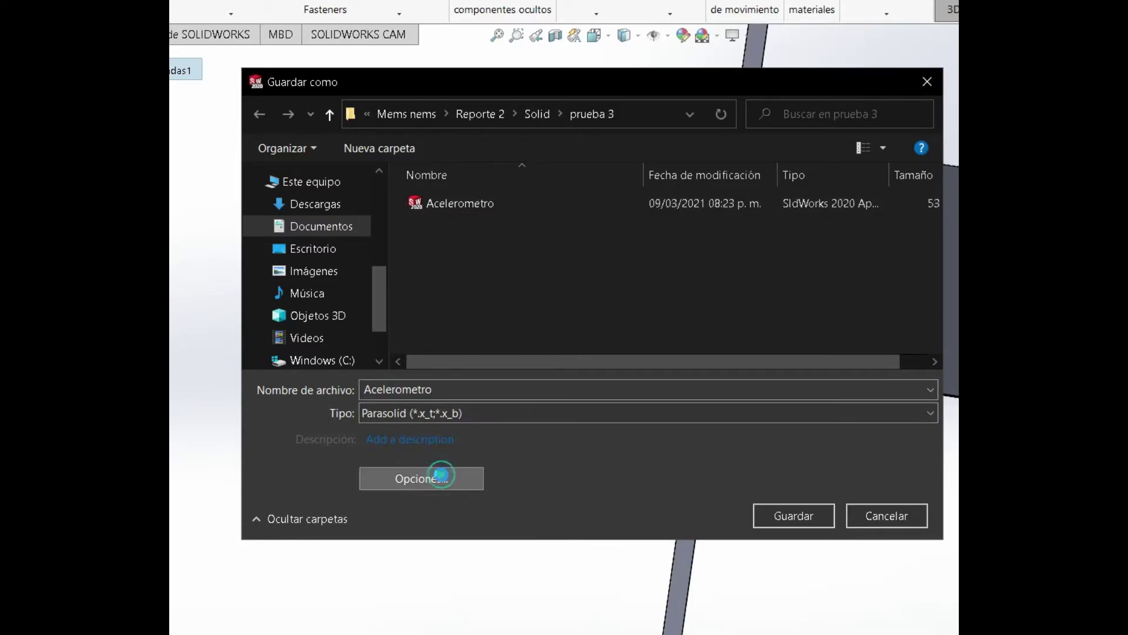
Set the Parasolid export's output coordinate system back to the default (predeterminado) and accept the options
click(443, 472)
click(592, 551)
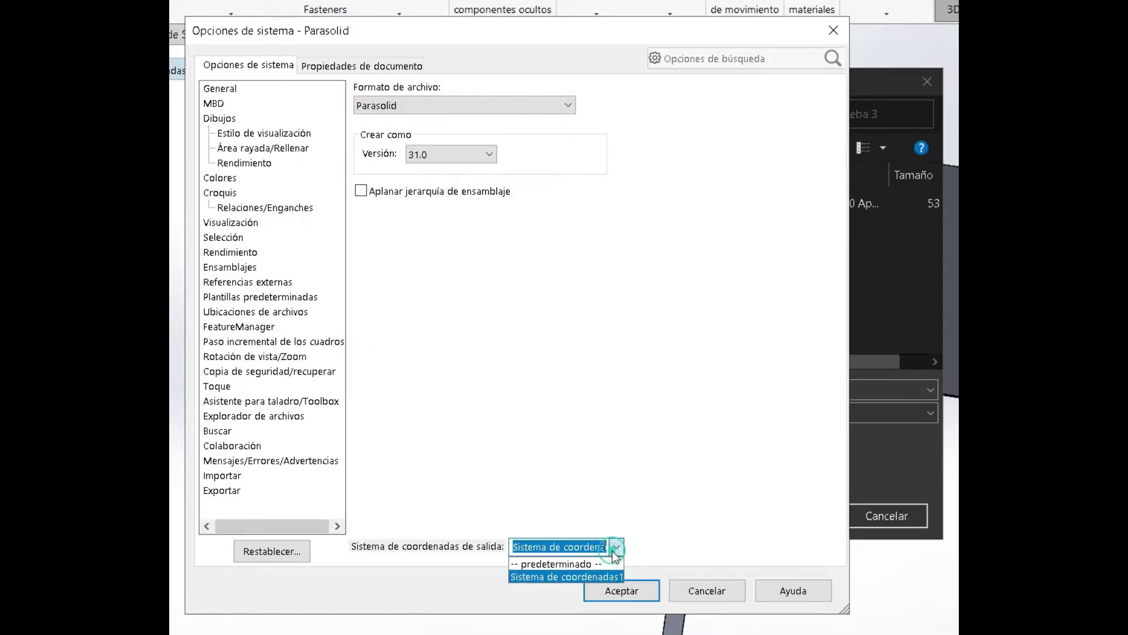
click(580, 559)
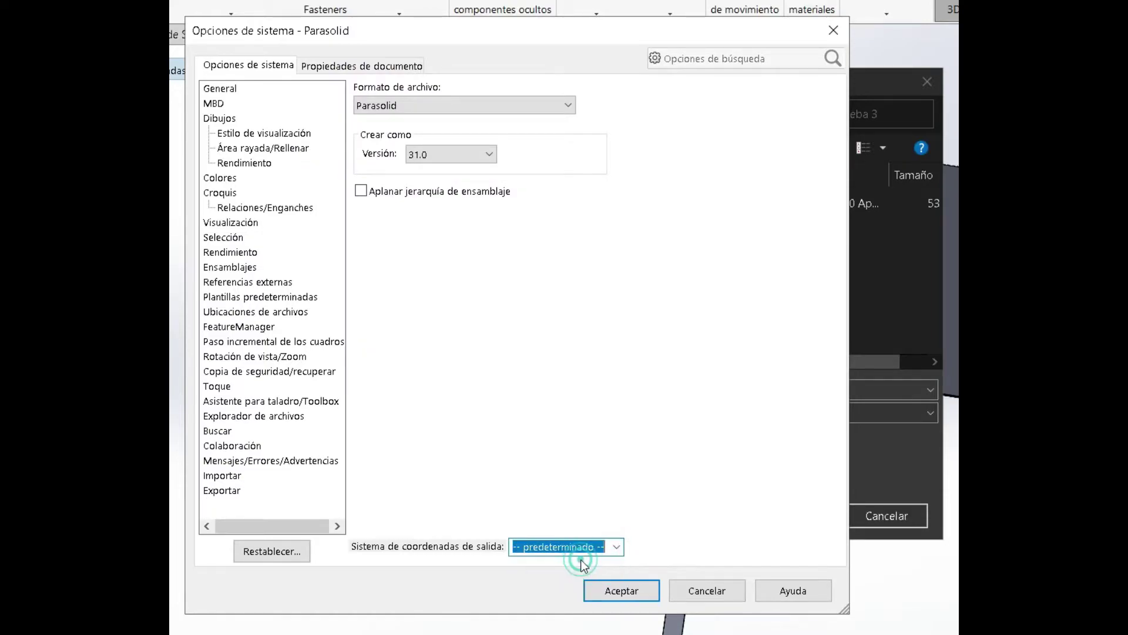
click(619, 593)
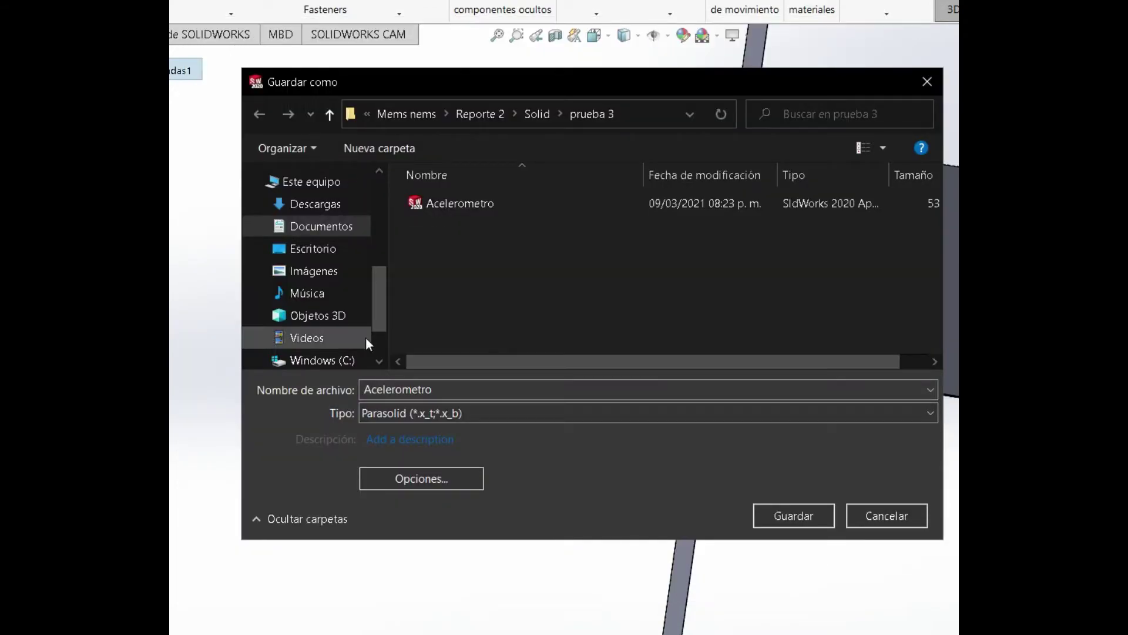
Name the Parasolid export file Acelerometro1
click(441, 389)
click(444, 389)
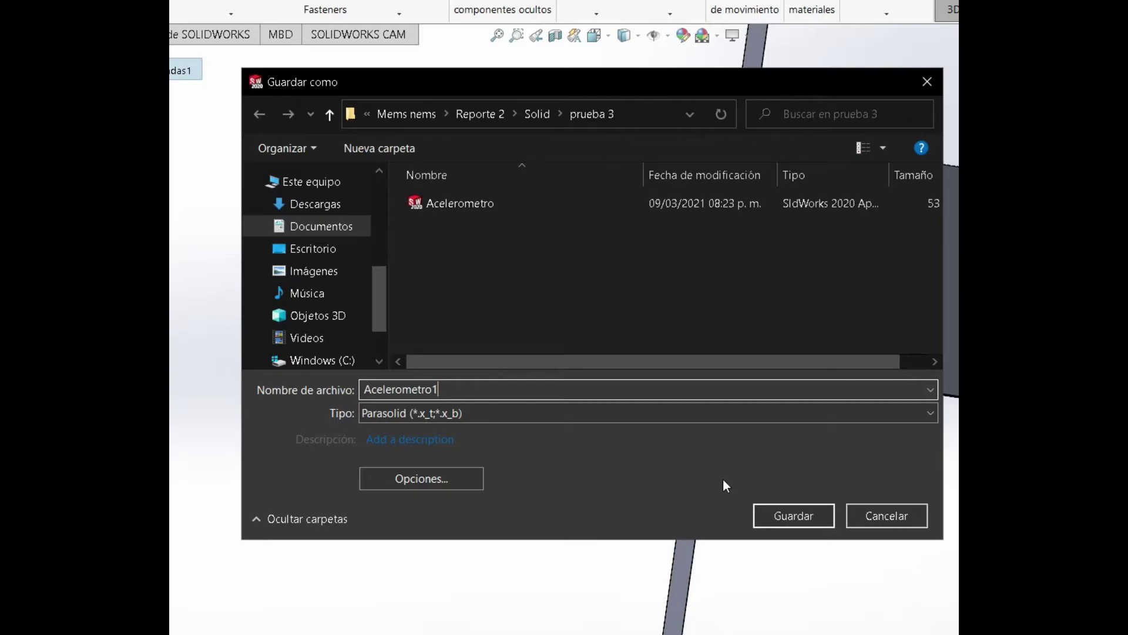
text(1)
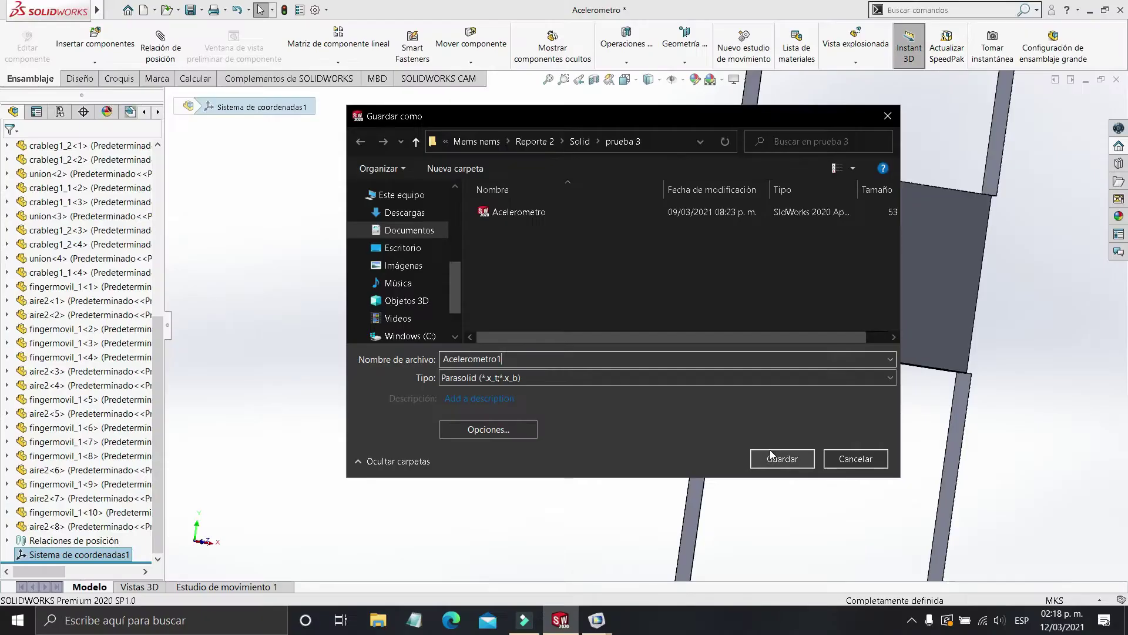
Save the Acelerometro1 Parasolid export of the assembly
click(779, 513)
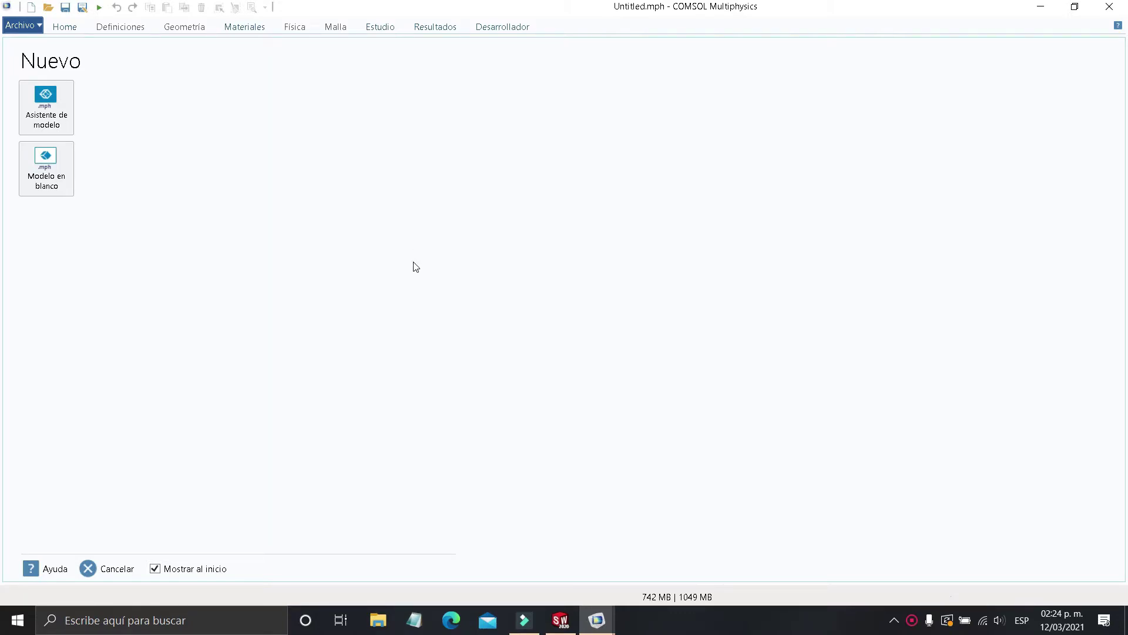
Switch to COMSOL Multiphysics and start a 3D wizard model with the Electroestática (es) and Mecánica de sólidos (solid) physics interfaces
click(65, 103)
click(50, 129)
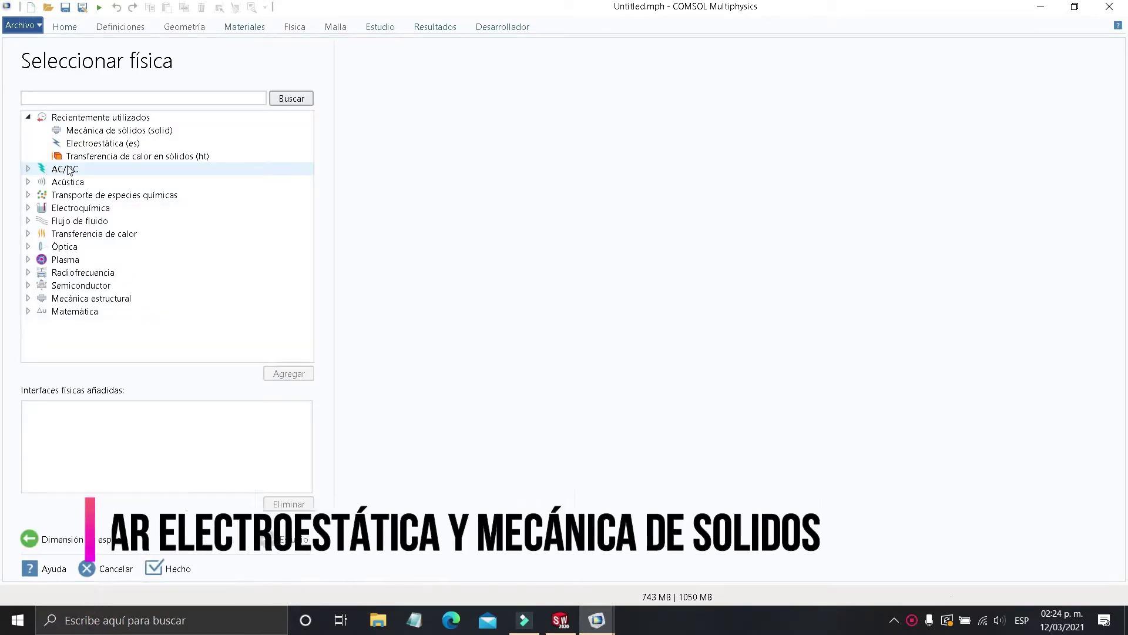
click(99, 146)
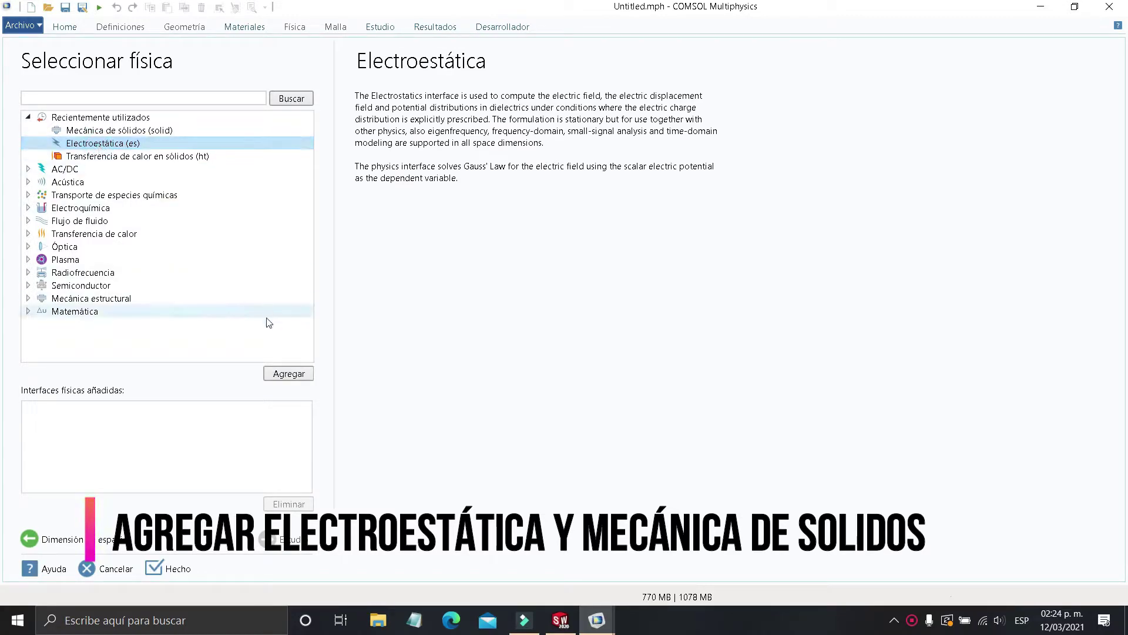
click(285, 373)
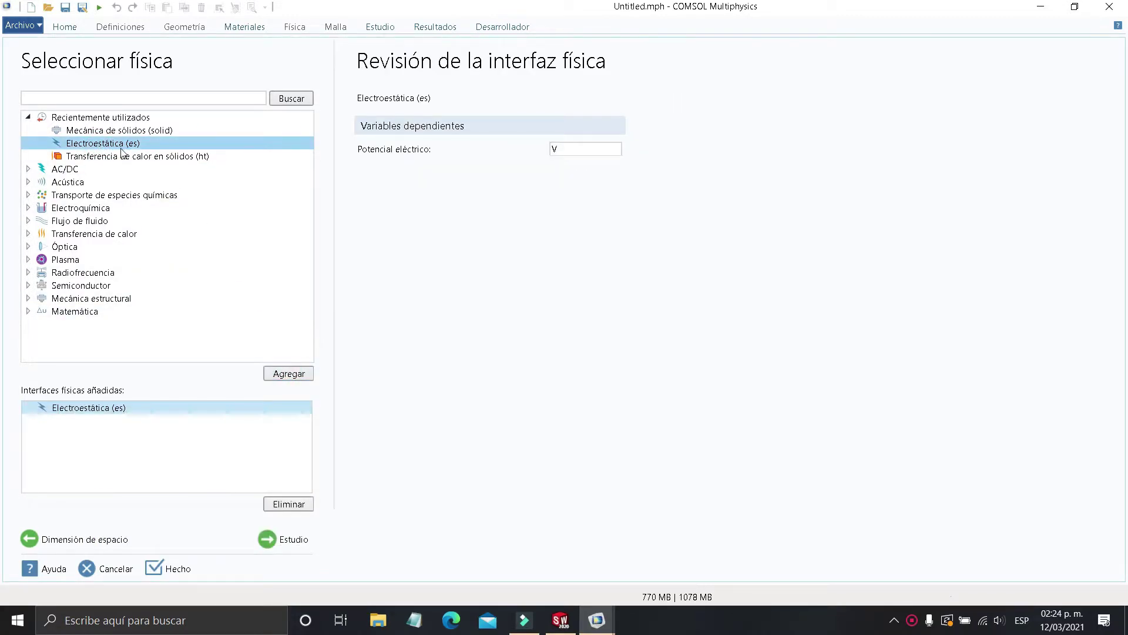
click(130, 131)
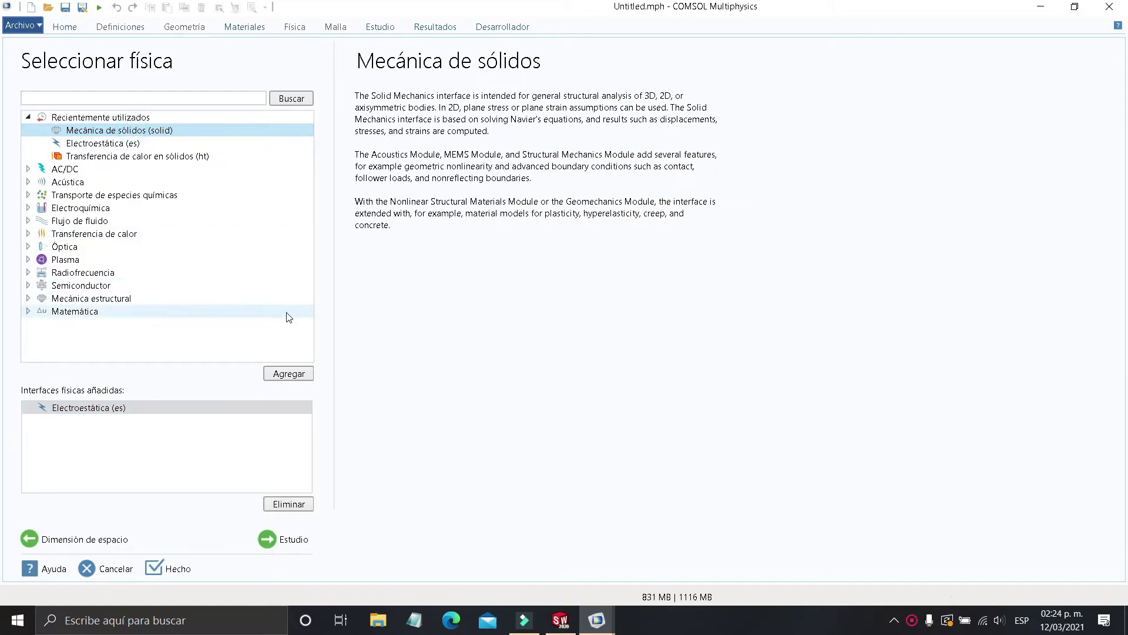
click(292, 372)
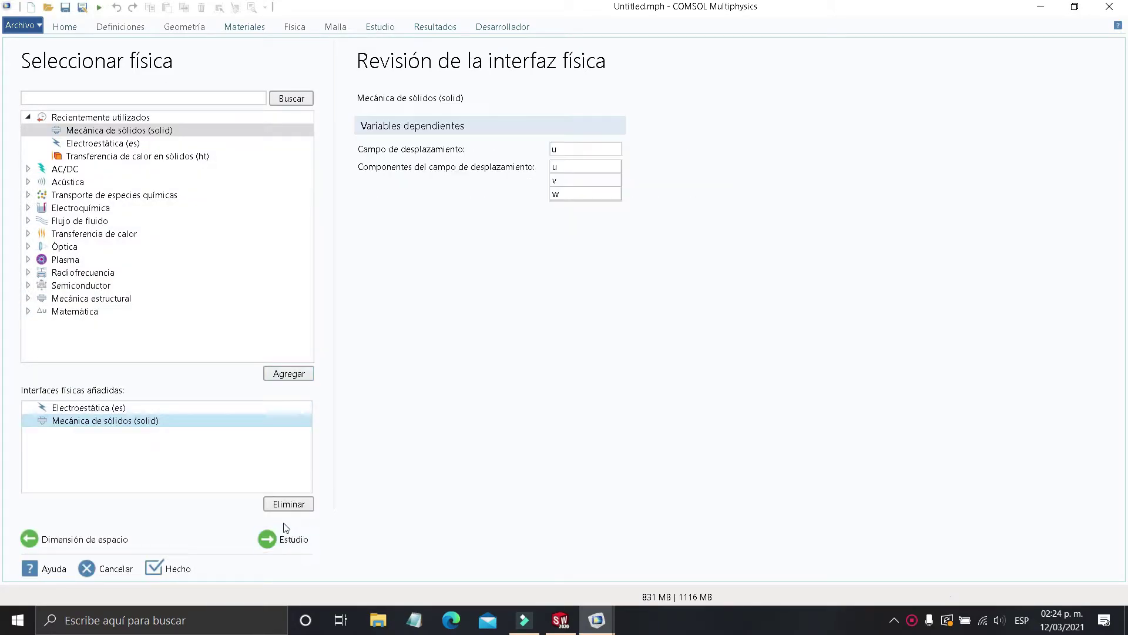
Add an Estacionario study to the model and finish the model setup
click(302, 541)
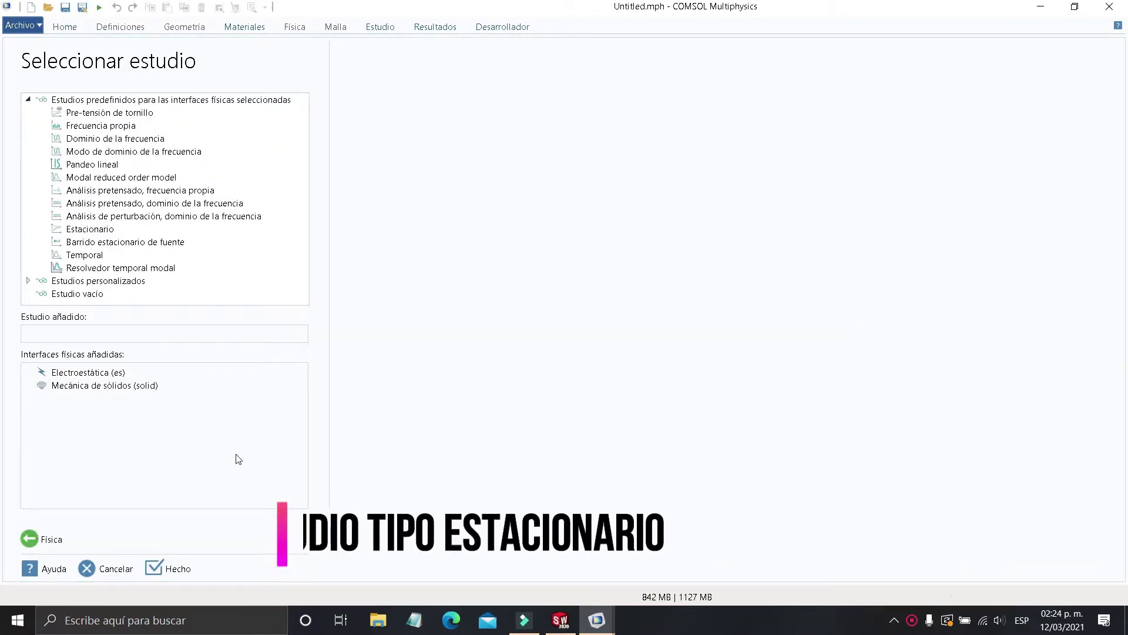
click(127, 231)
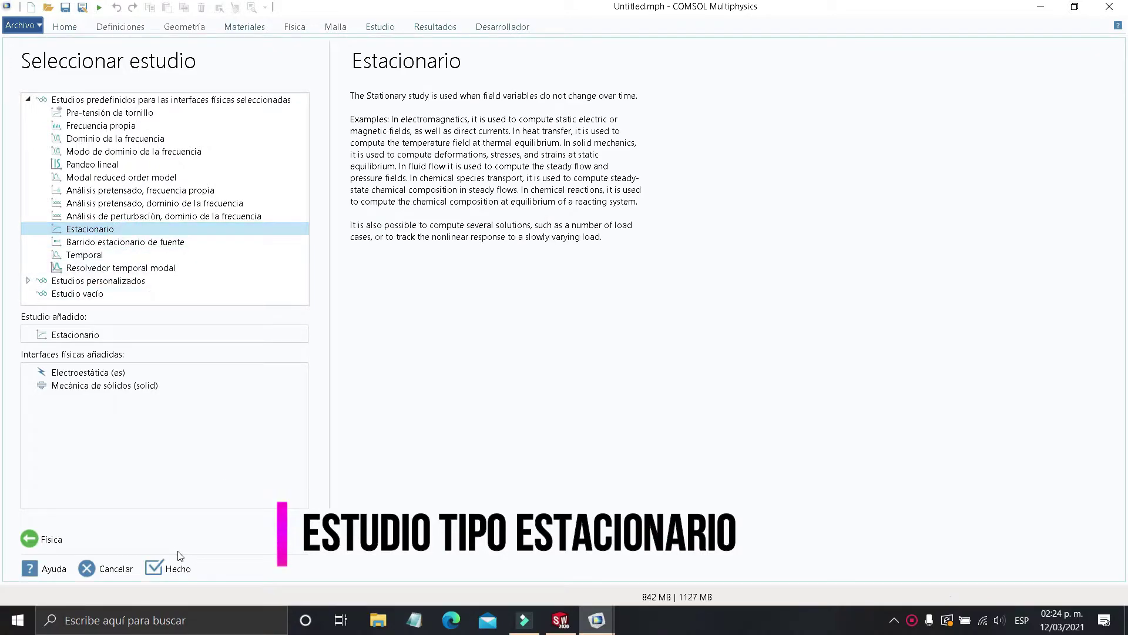
click(176, 567)
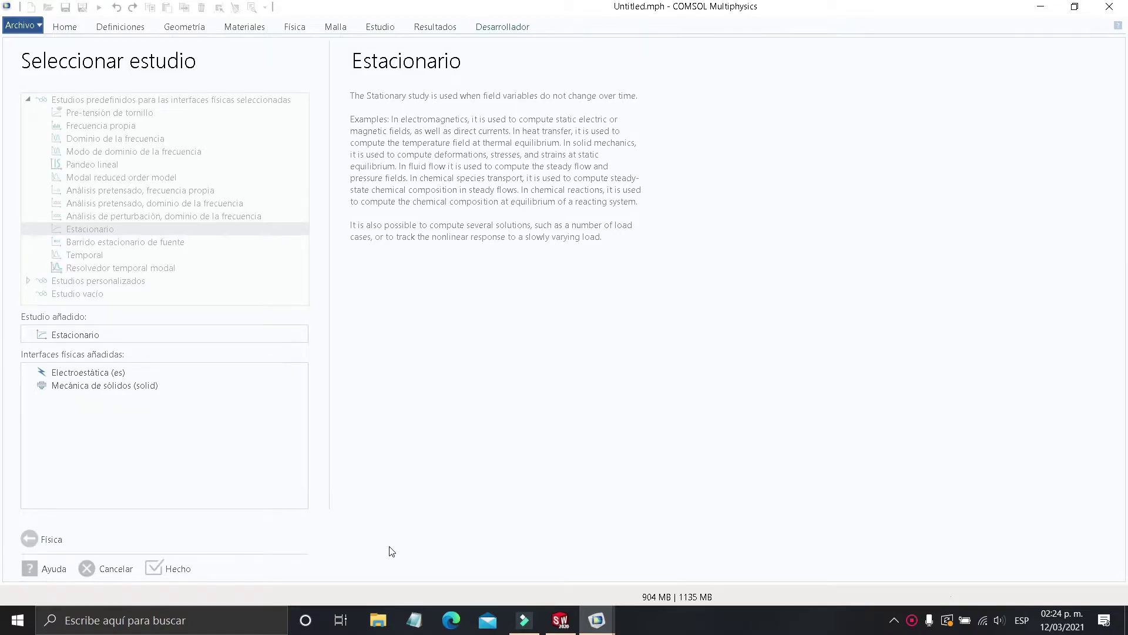
Add an import feature to Geometría 1 and load the Acelerometro Parasolid file from the prueba 3 folder
click(112, 230)
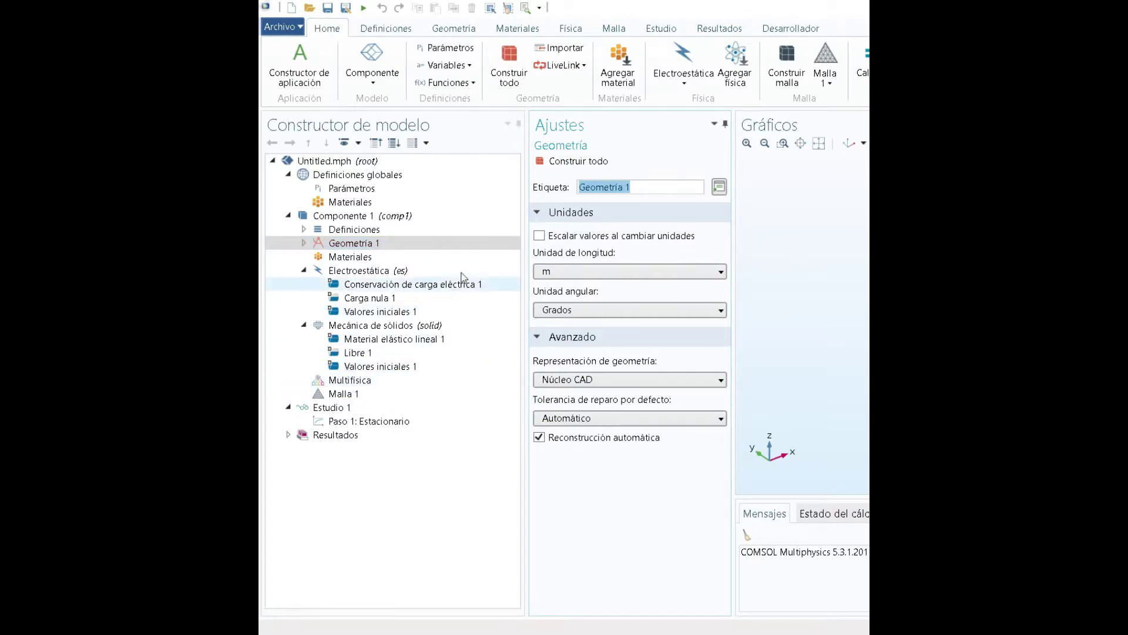
right_click(379, 245)
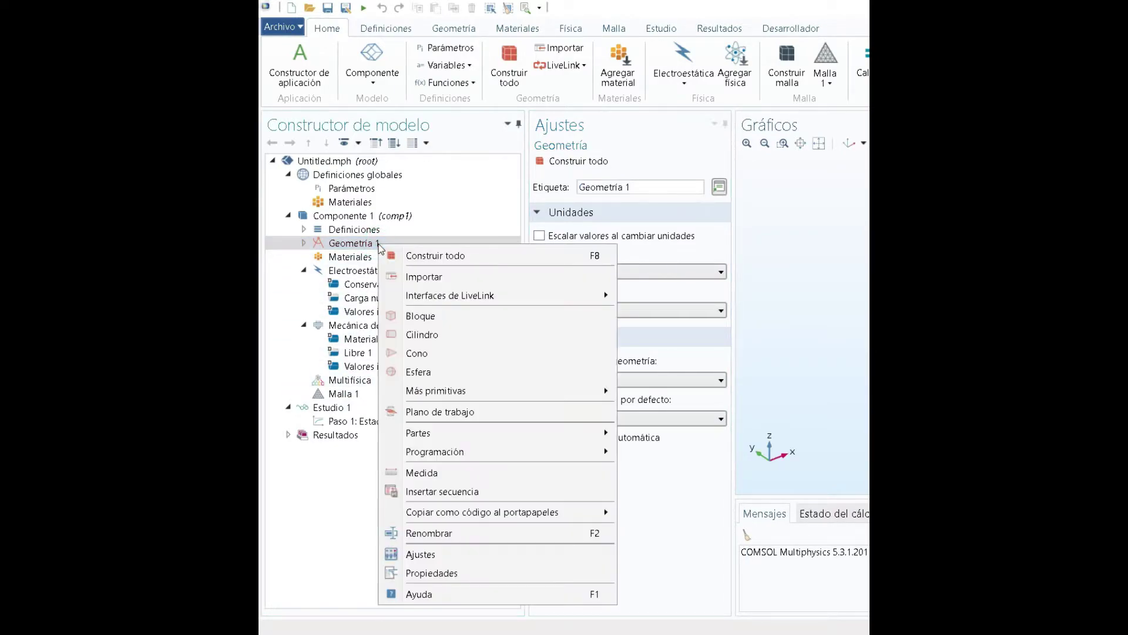
click(488, 281)
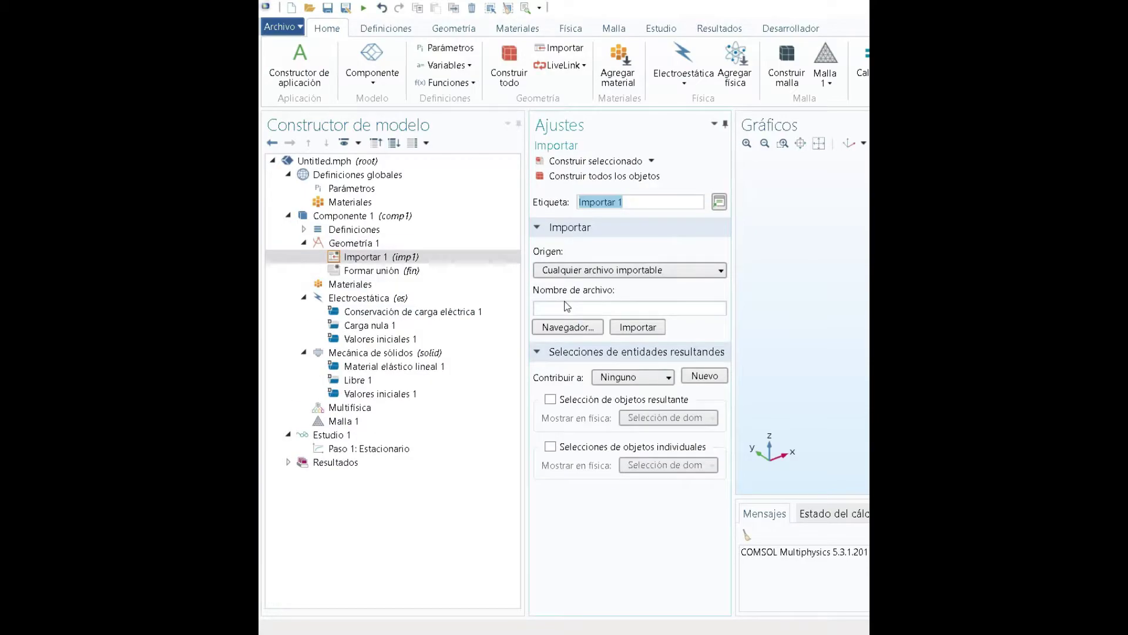
click(575, 326)
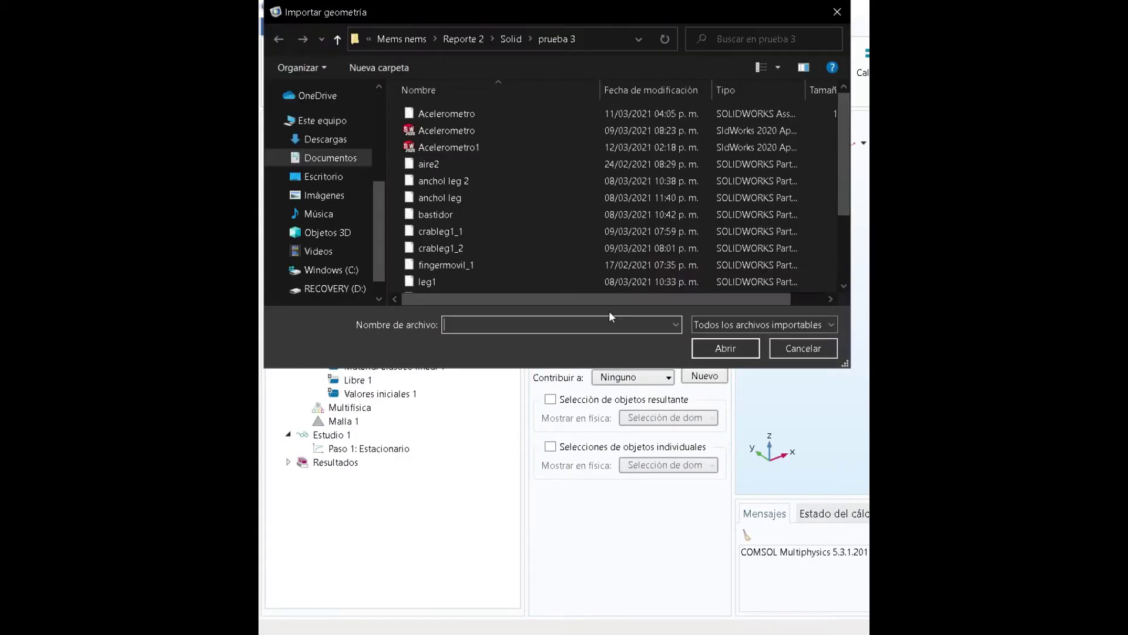
click(481, 138)
click(731, 347)
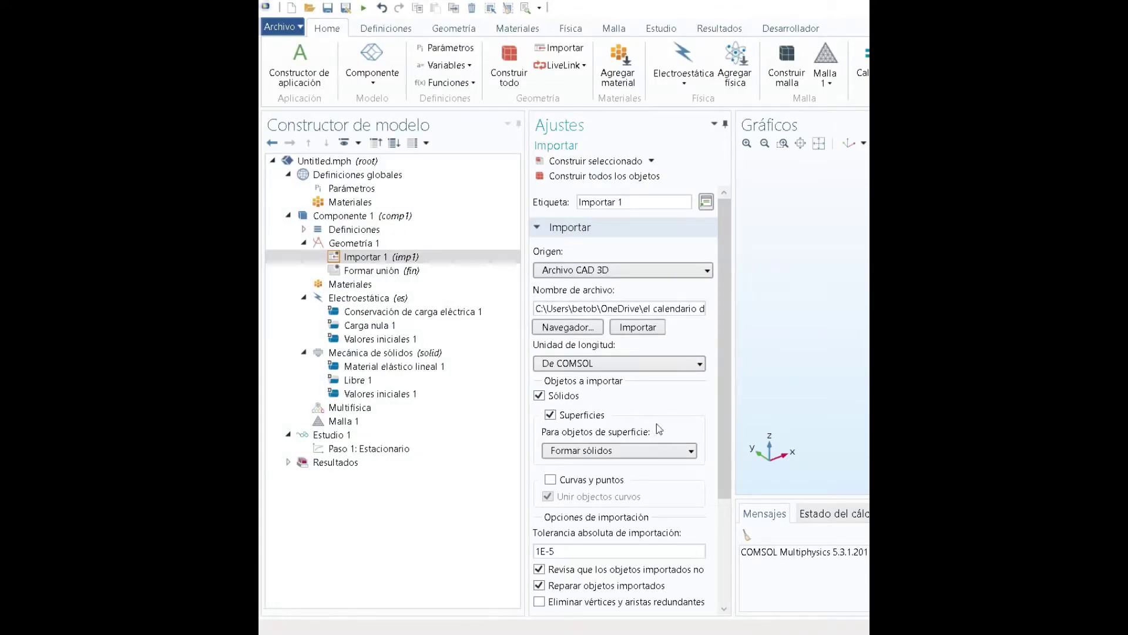
Set the import's absolute tolerance to 1.0E-9, build all objects and inspect the central mass's corner near the origin
click(569, 551)
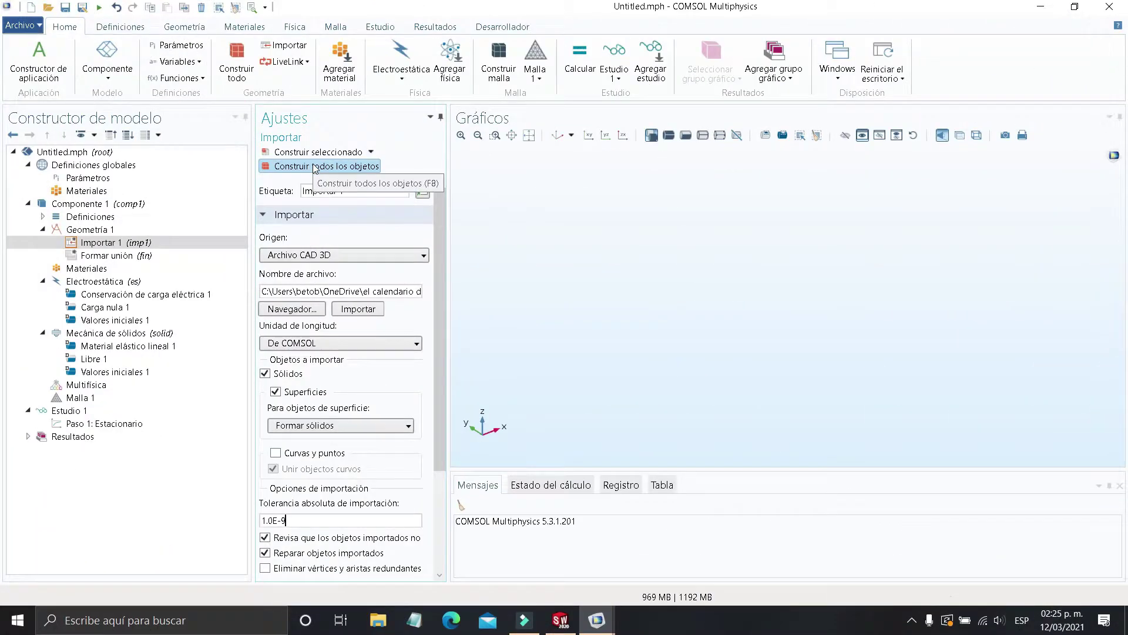
click(315, 167)
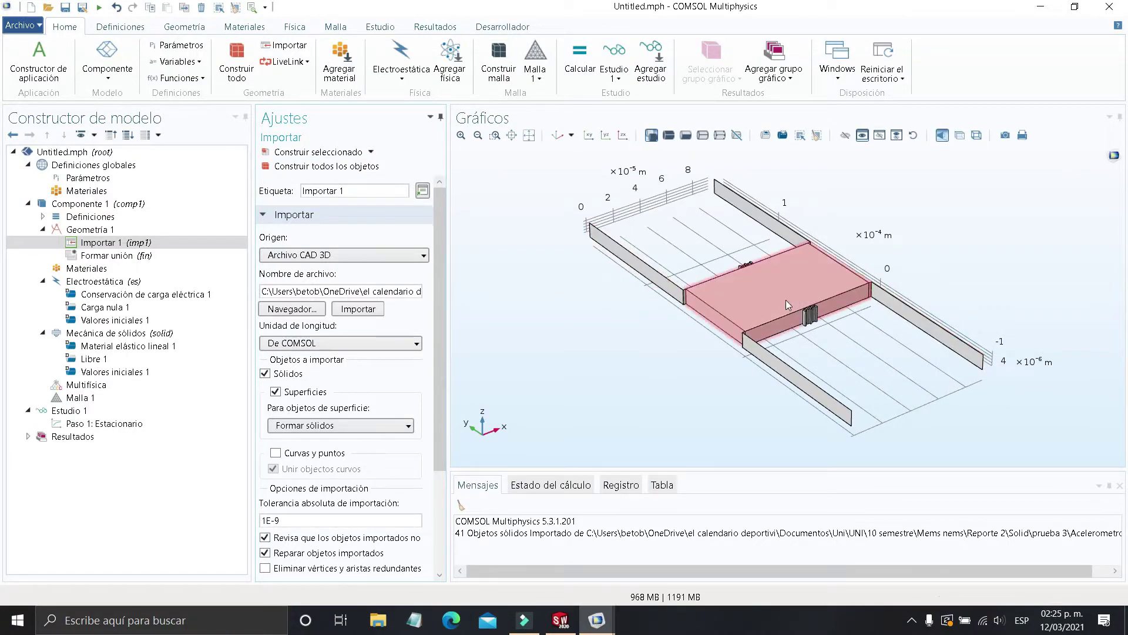
middle_drag(784, 336, 685, 288)
drag(667, 410, 762, 423)
scroll(757, 404, up, 4)
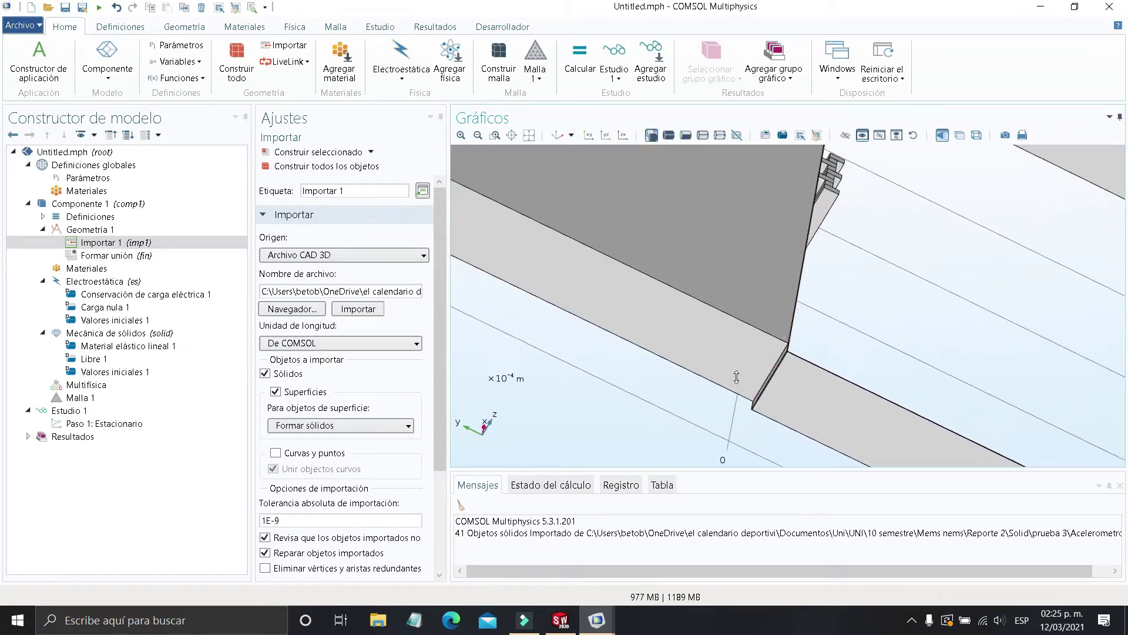
scroll(756, 402, down, 4)
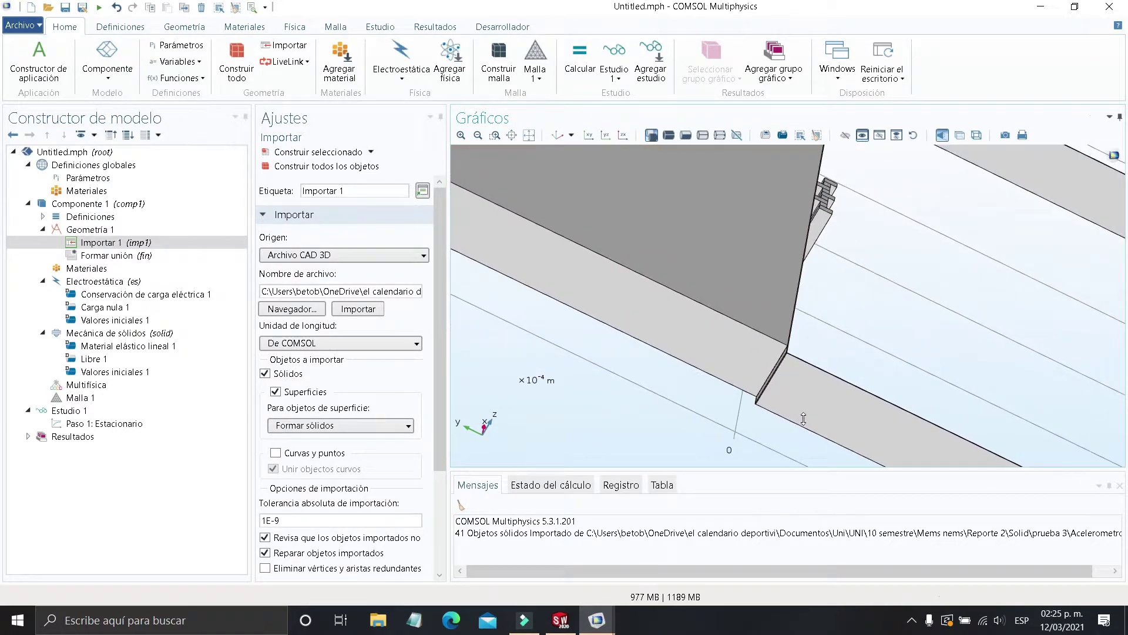
drag(938, 414, 785, 384)
scroll(788, 388, down, 4)
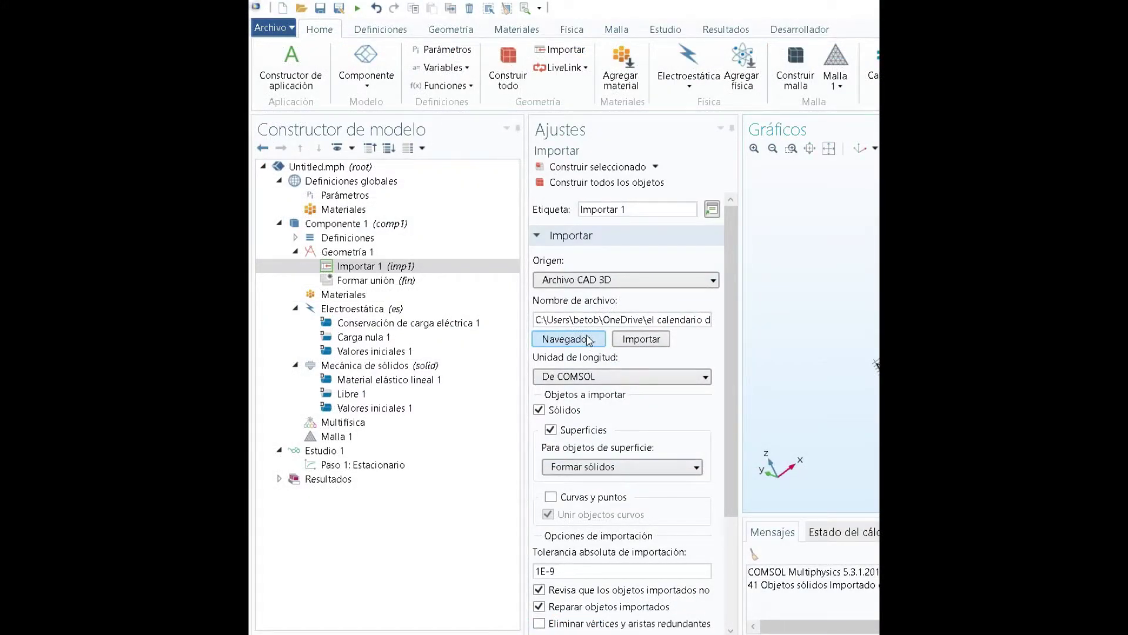
Replace the import feature's source file with the Acelerometro1 Parasolid file
click(588, 340)
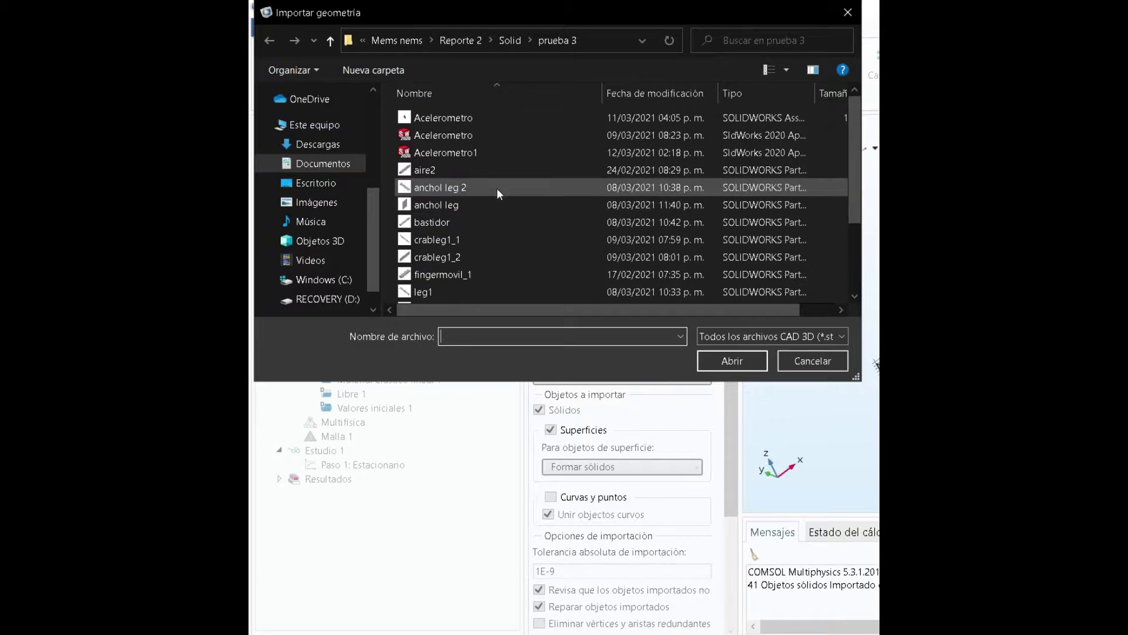
click(521, 151)
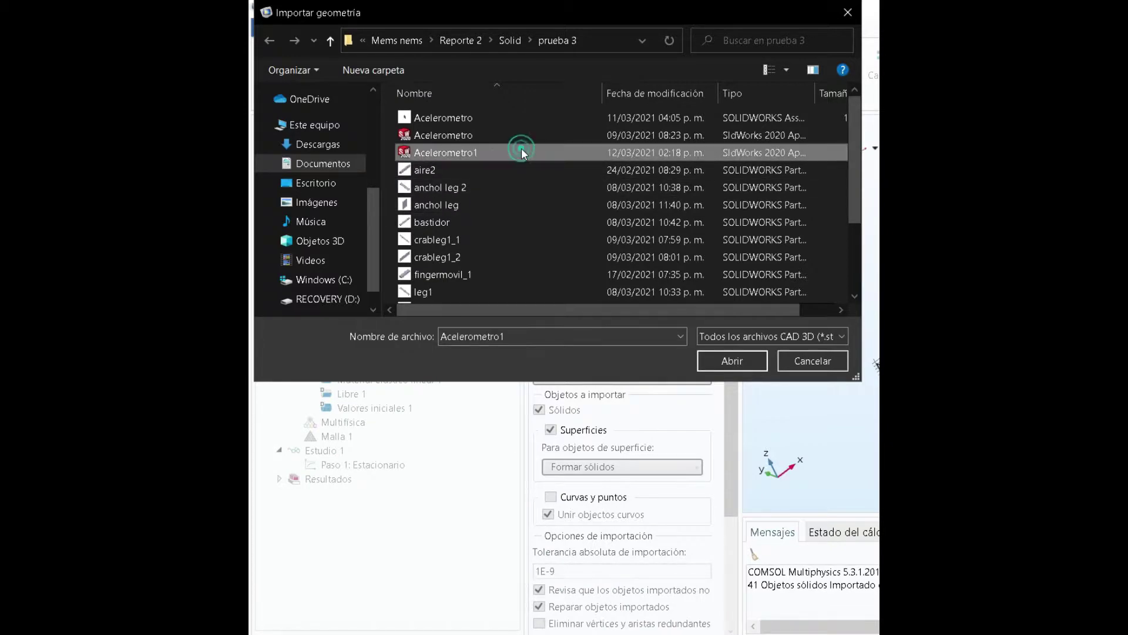
click(730, 360)
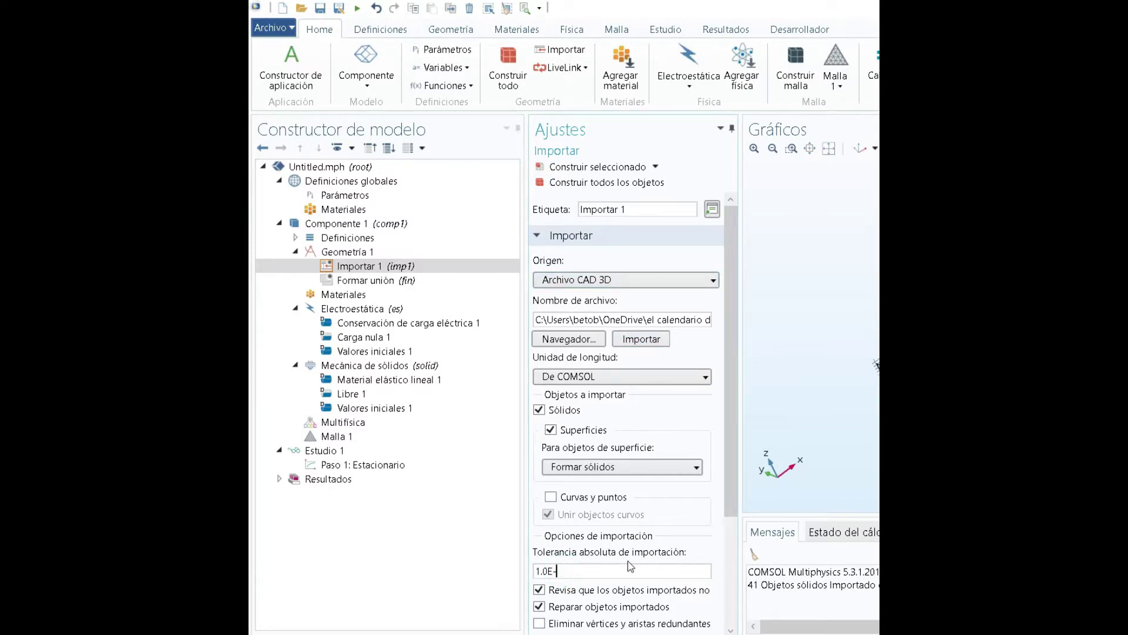
Try to build all objects with an absolute import tolerance of 1E-5 and read Advertencia 5 under the import feature
click(620, 184)
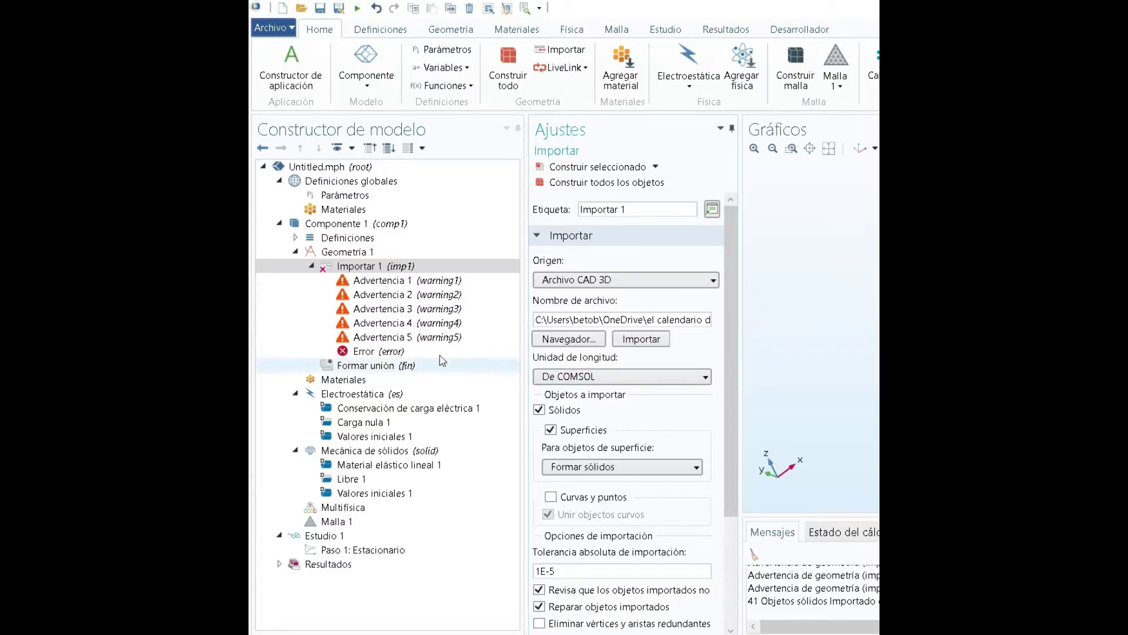
click(412, 337)
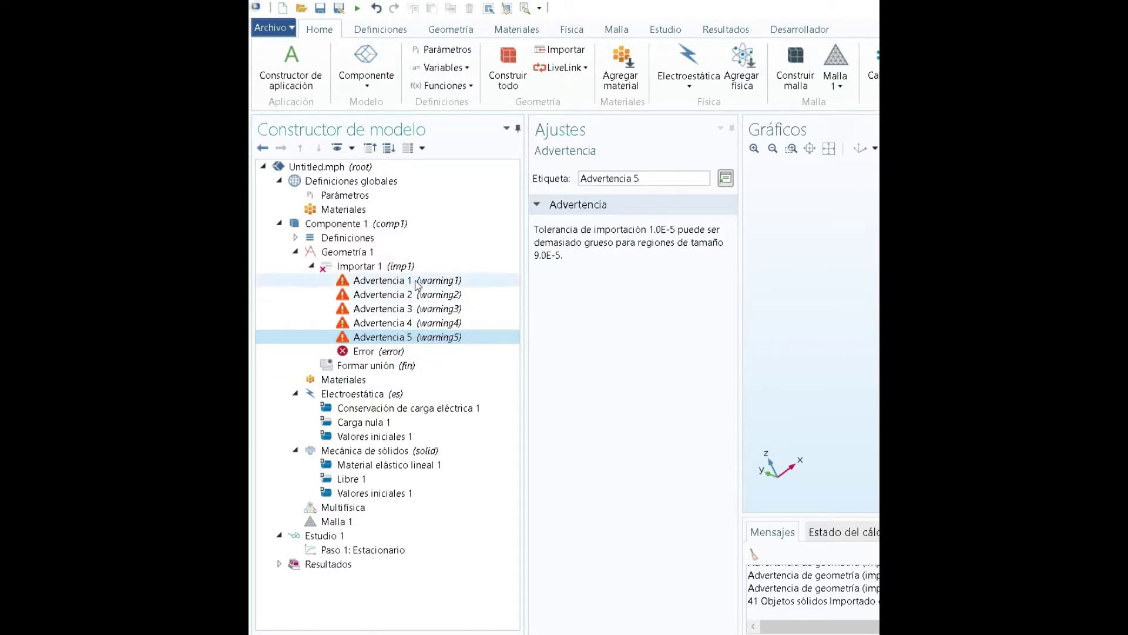
Set the import feature's absolute tolerance to 1E-9 and build all objects
click(358, 267)
click(571, 573)
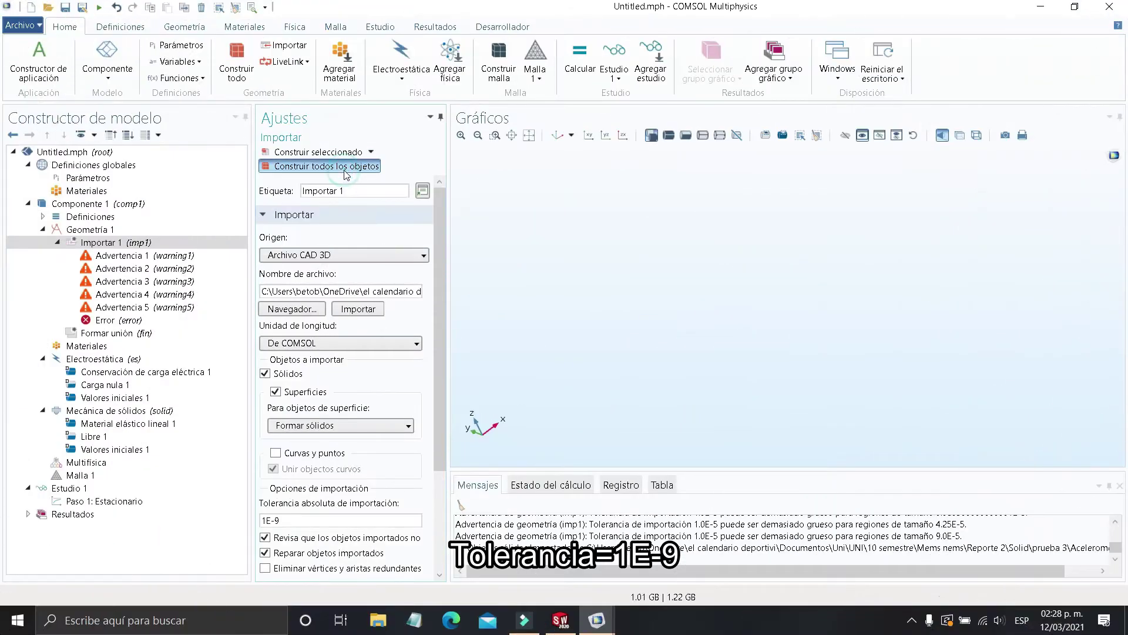
click(345, 169)
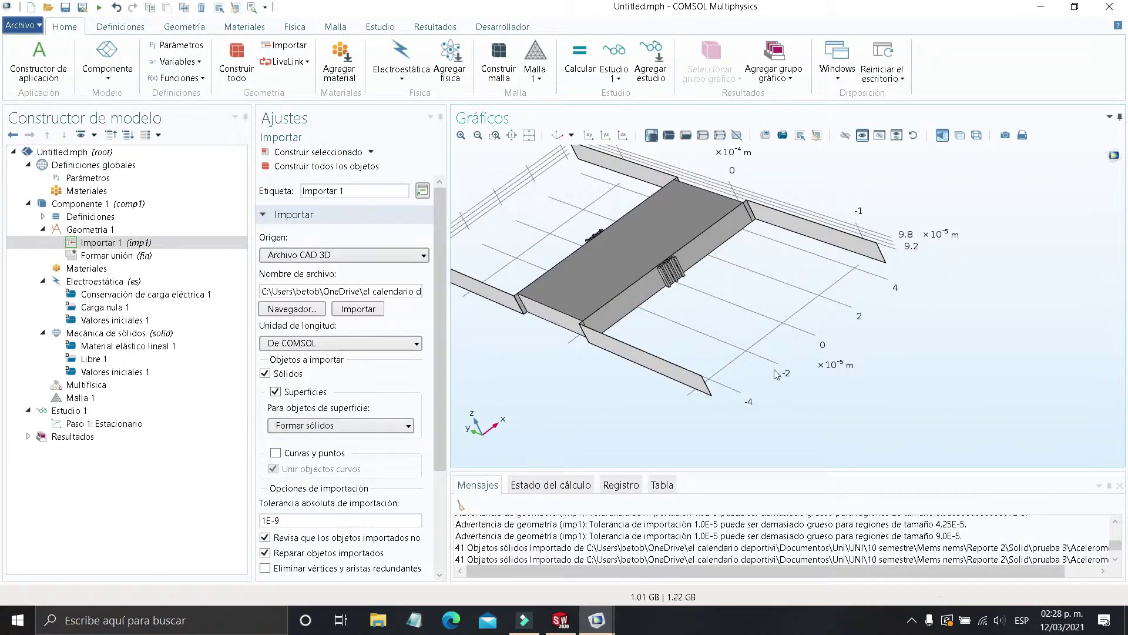
Examine the imported accelerometer from several angles, checking its position relative to the coordinate axes
scroll(790, 385, up, 2)
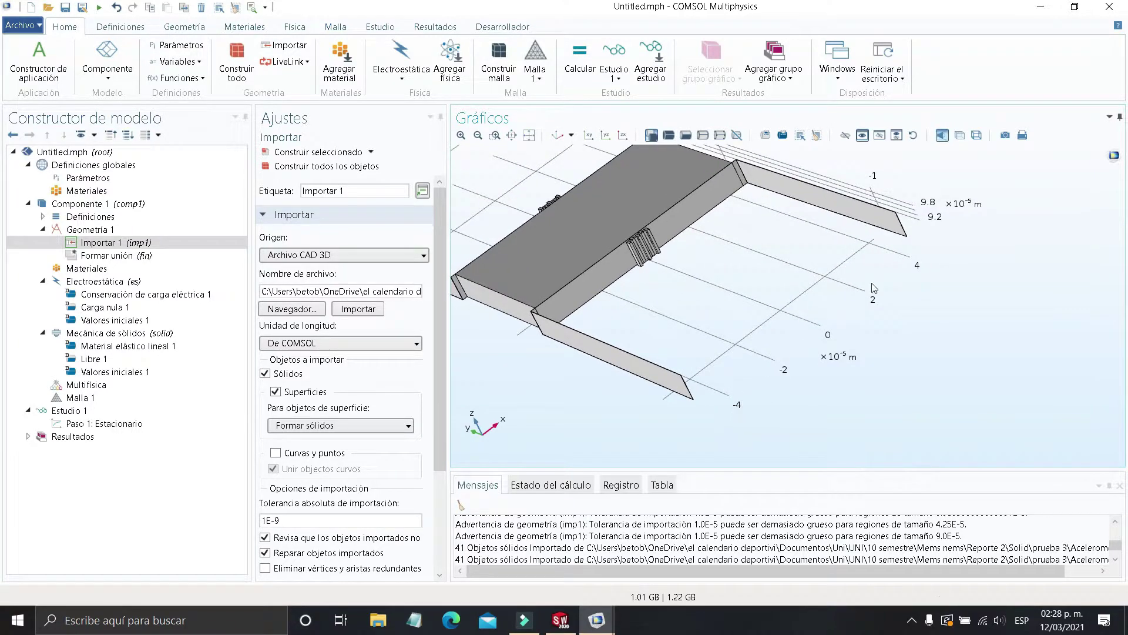
scroll(767, 341, down, 3)
mouse_move(767, 341)
mouse_down()
mouse_move(738, 328)
mouse_move(738, 343)
mouse_move(789, 326)
mouse_move(785, 339)
mouse_move(805, 343)
mouse_move(779, 338)
mouse_up()
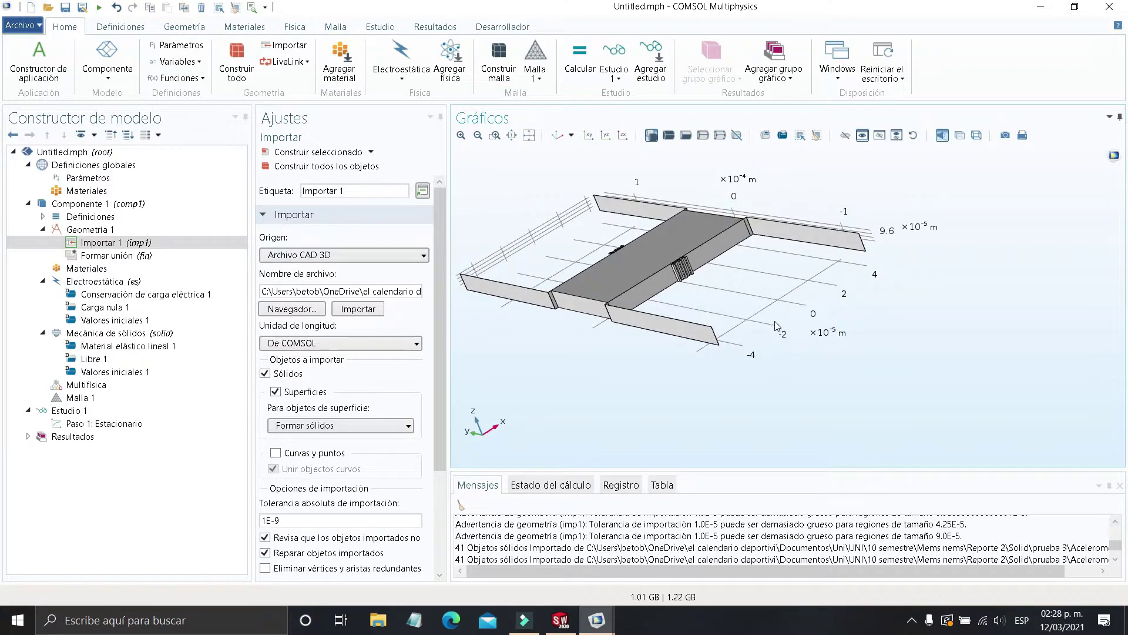
scroll(777, 327, up, 3)
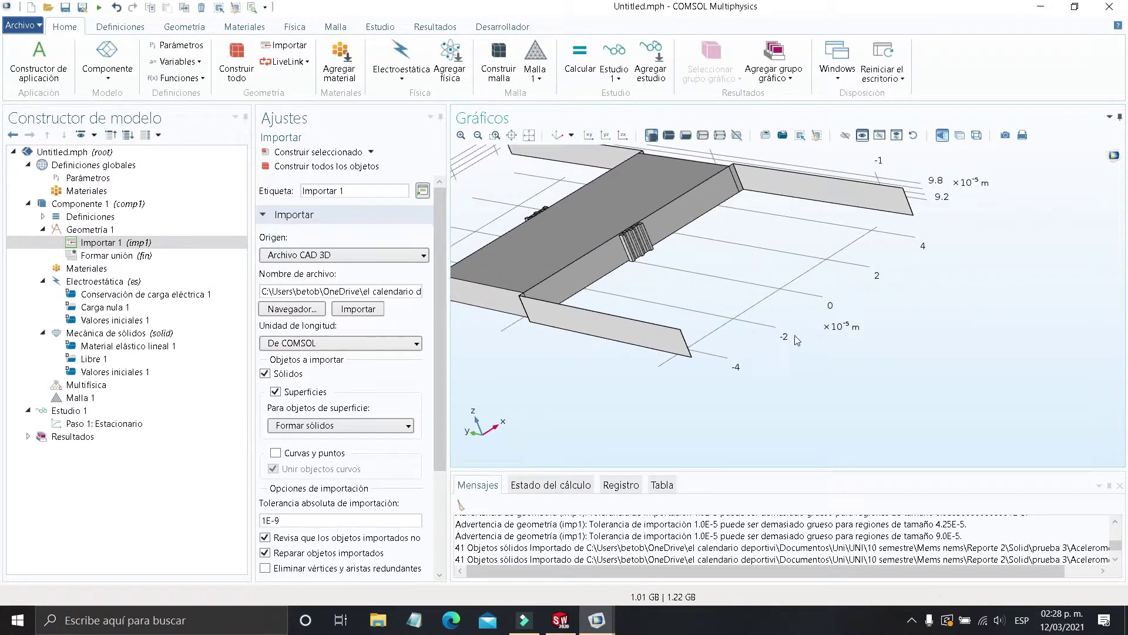
scroll(805, 297, down, 2)
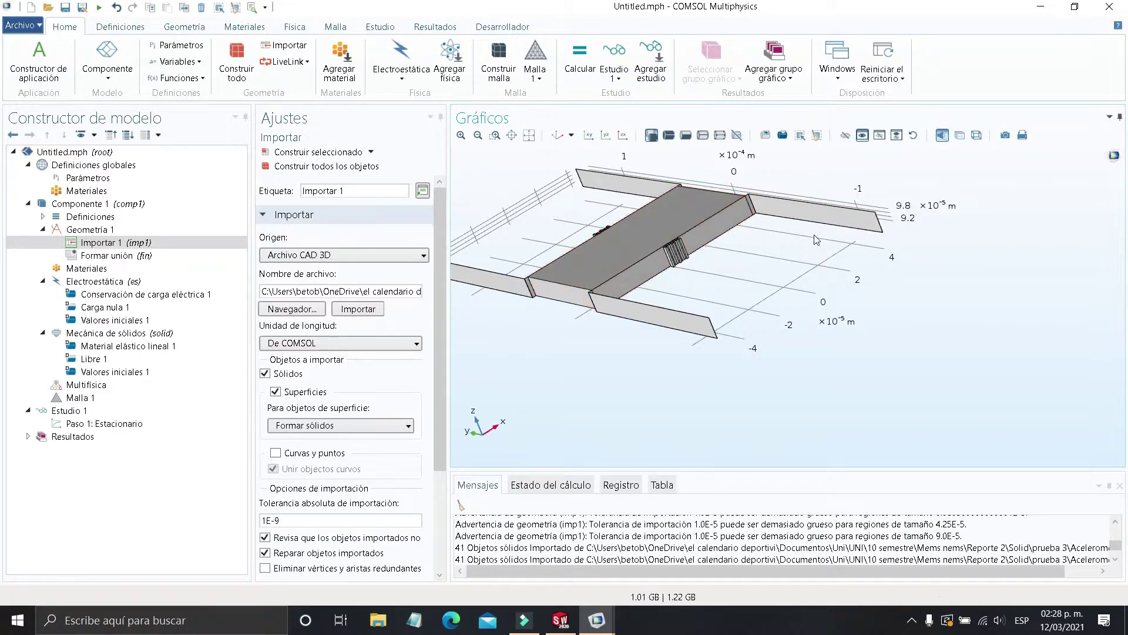
middle_drag(850, 242, 886, 260)
right_drag(887, 259, 831, 314)
drag(830, 313, 806, 319)
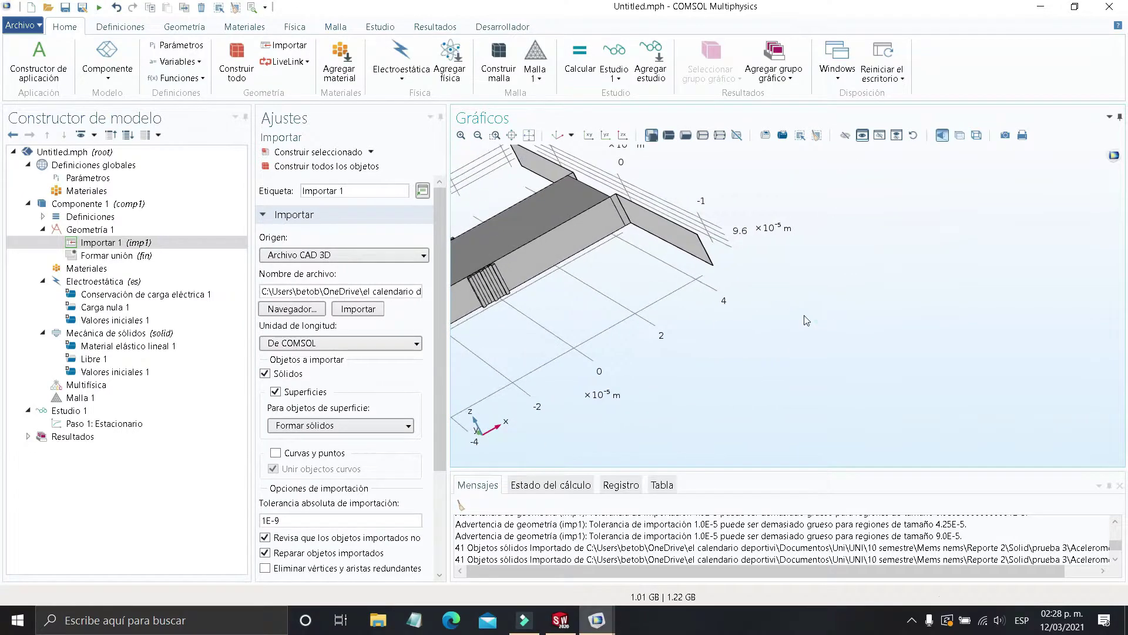
right_drag(731, 255, 748, 234)
mouse_move(747, 233)
mouse_down()
mouse_move(748, 252)
mouse_move(756, 243)
mouse_up()
click(756, 243)
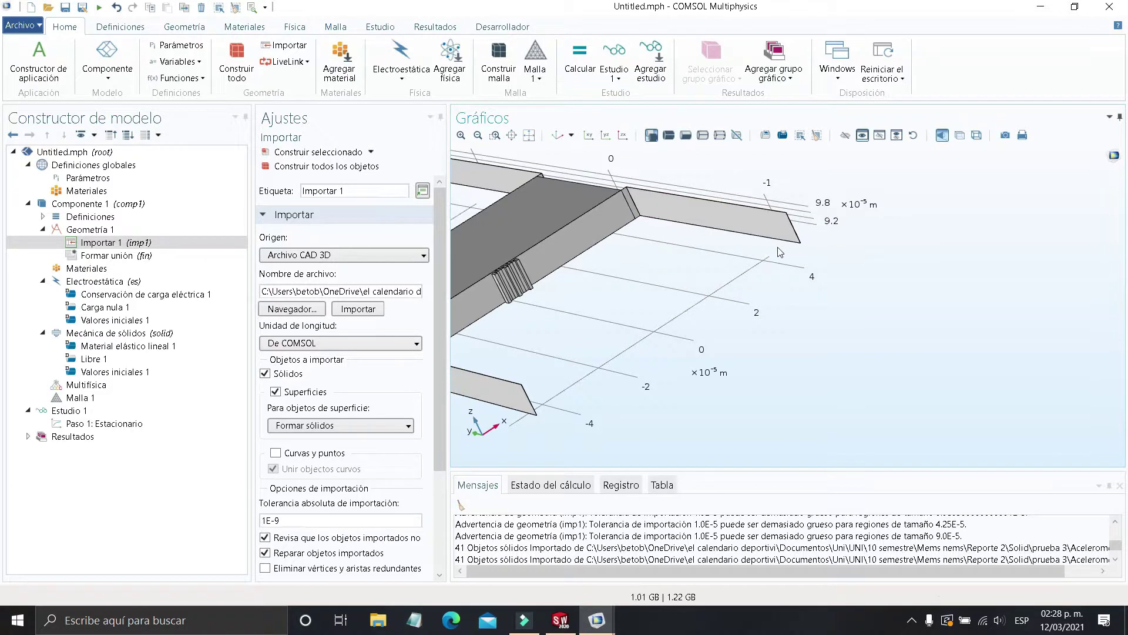
middle_drag(781, 253, 830, 247)
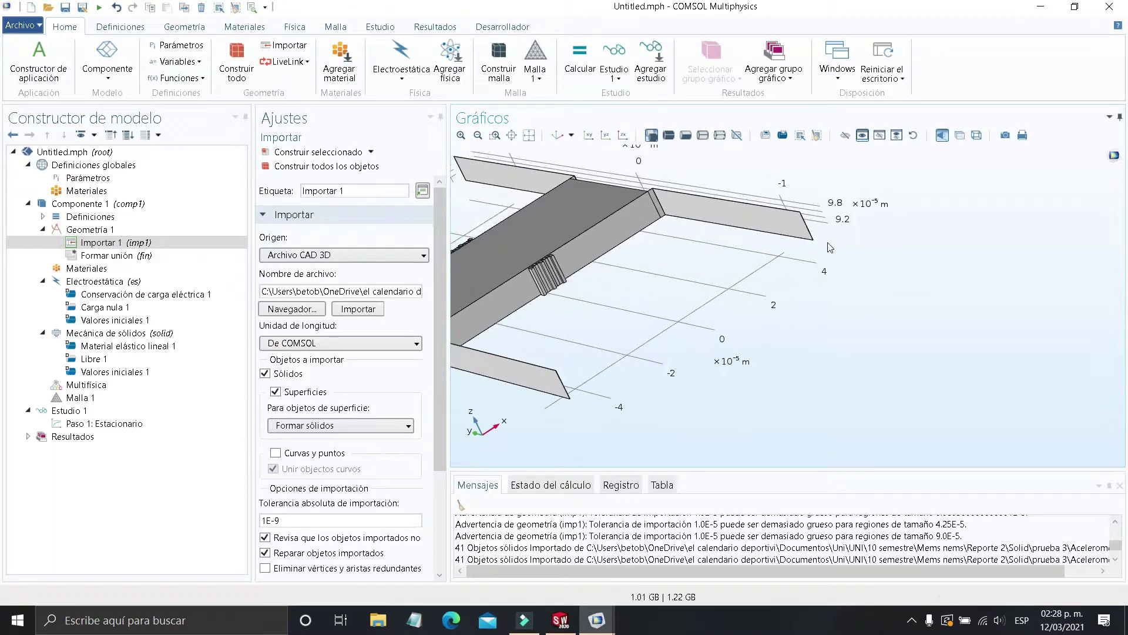
drag(780, 327, 760, 386)
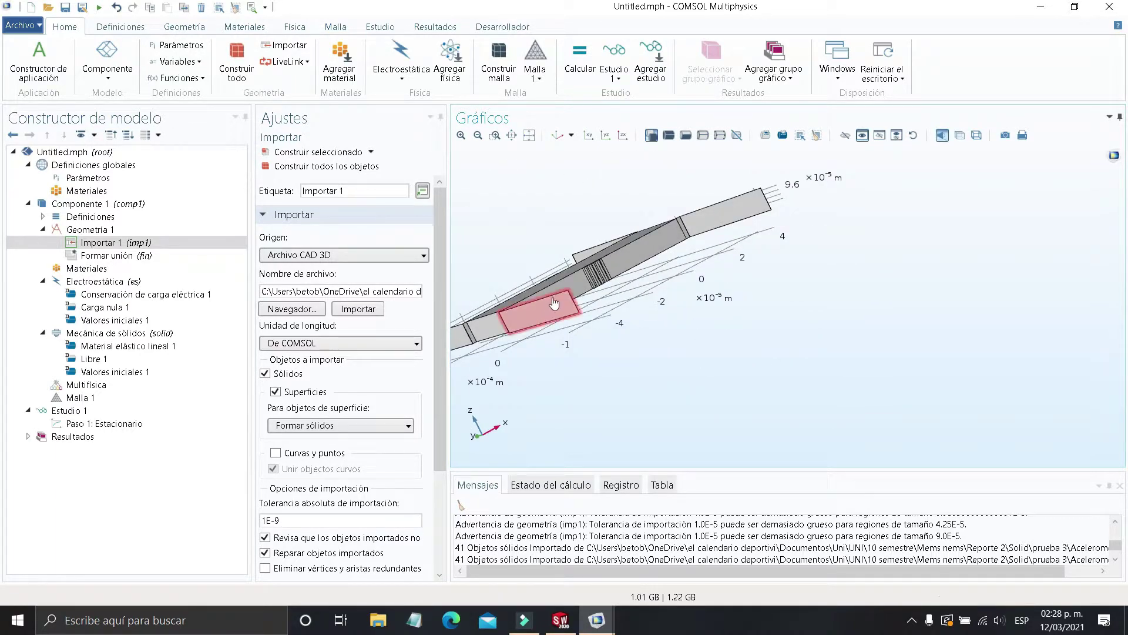
drag(673, 324, 722, 404)
scroll(617, 383, up, 1)
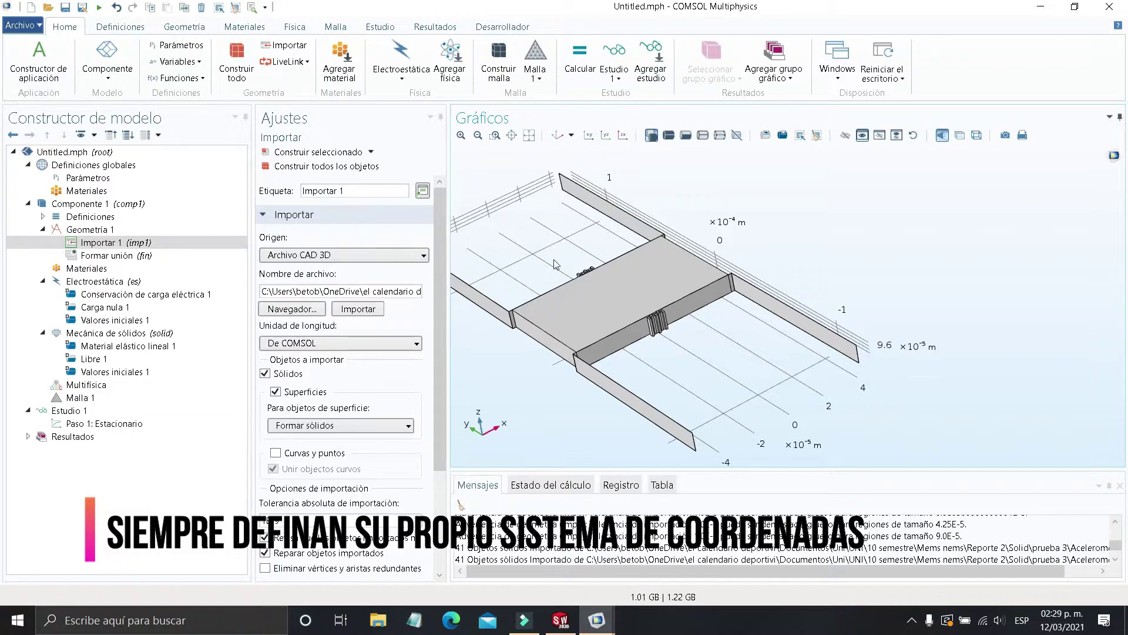
Inspect the central mass, support beams and comb fingers of the imported geometry up close and from different viewpoints
scroll(612, 361, up, 3)
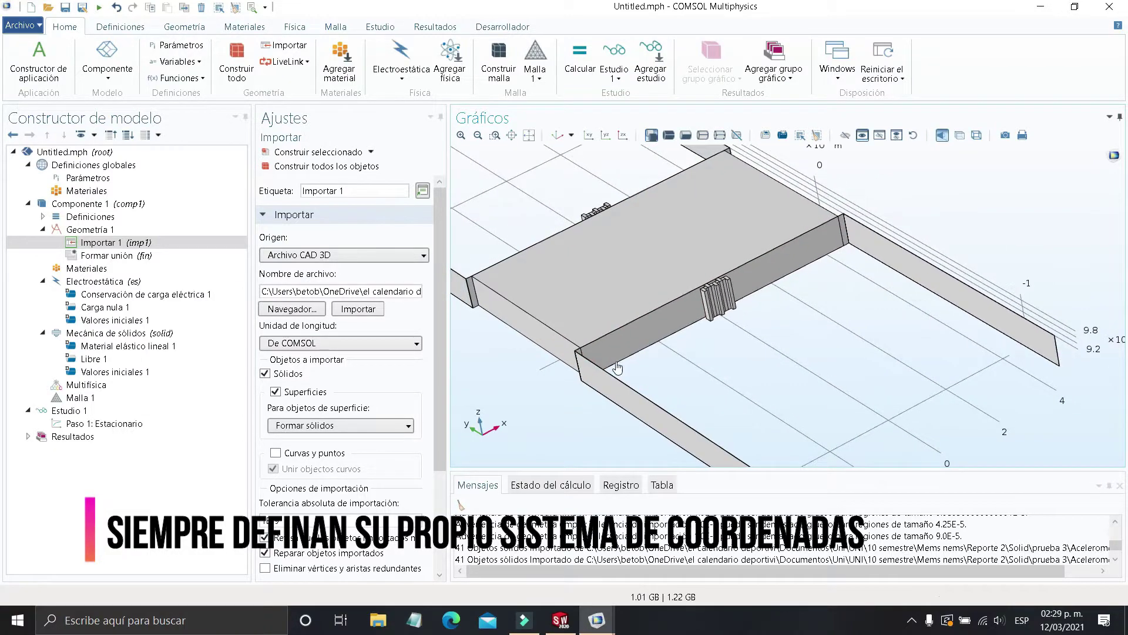
scroll(617, 367, up, 4)
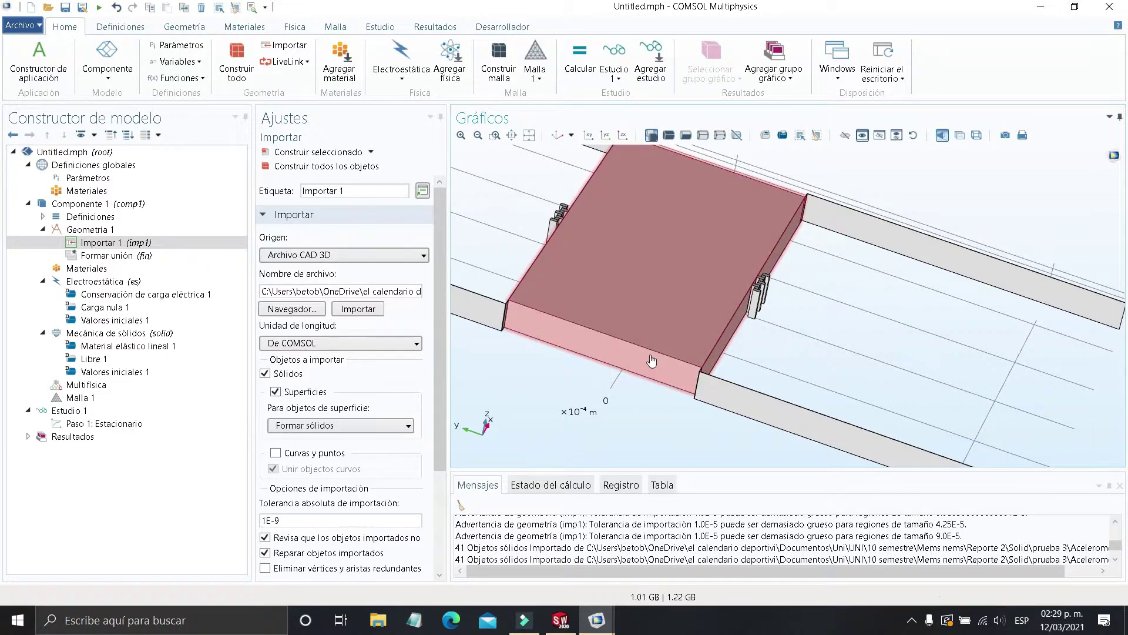
scroll(764, 364, down, 2)
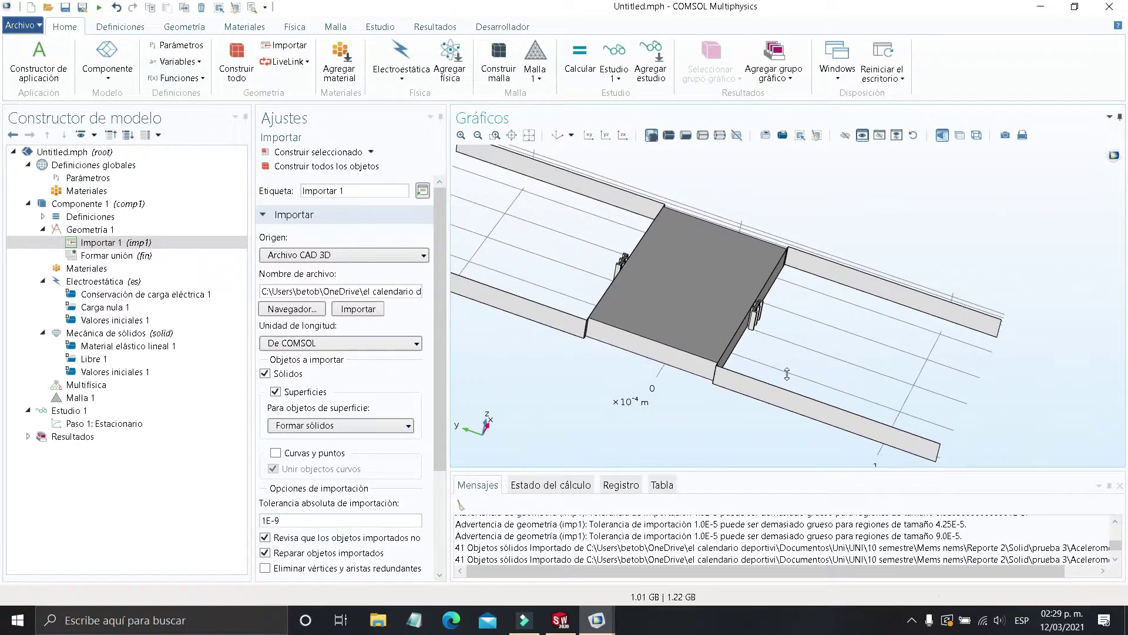
scroll(772, 379, down, 3)
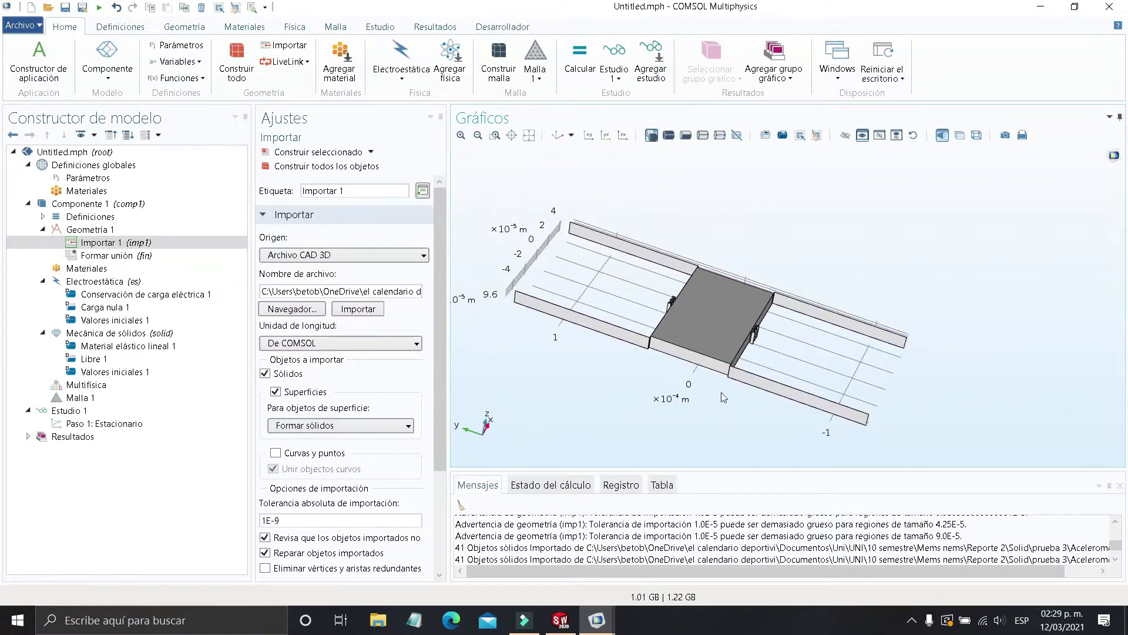
drag(694, 388, 689, 396)
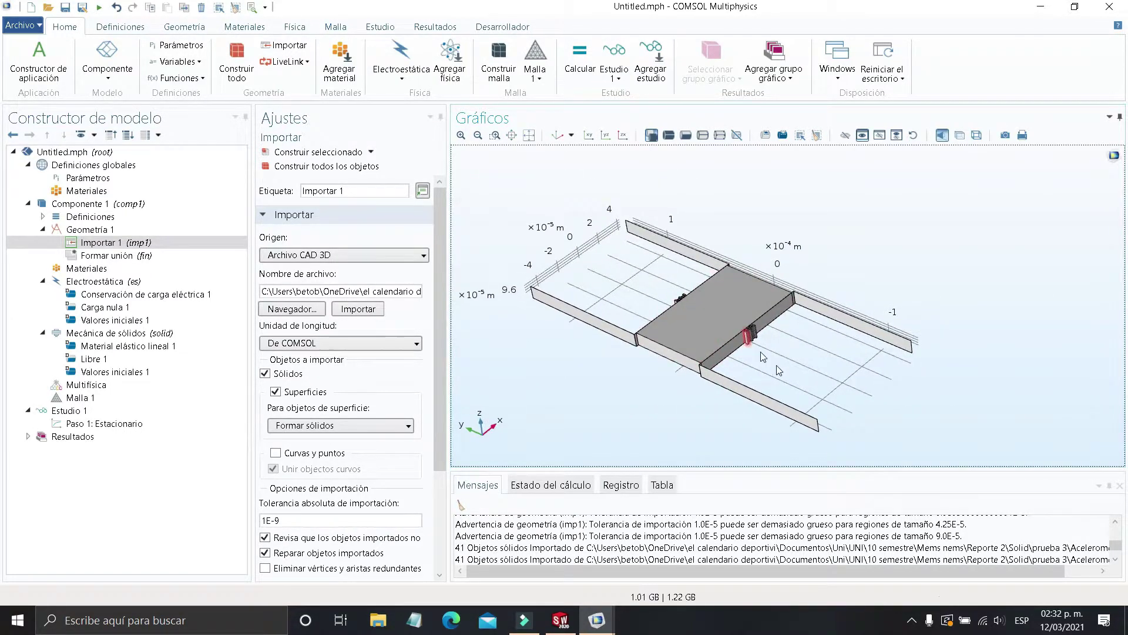
middle_drag(772, 374, 760, 353)
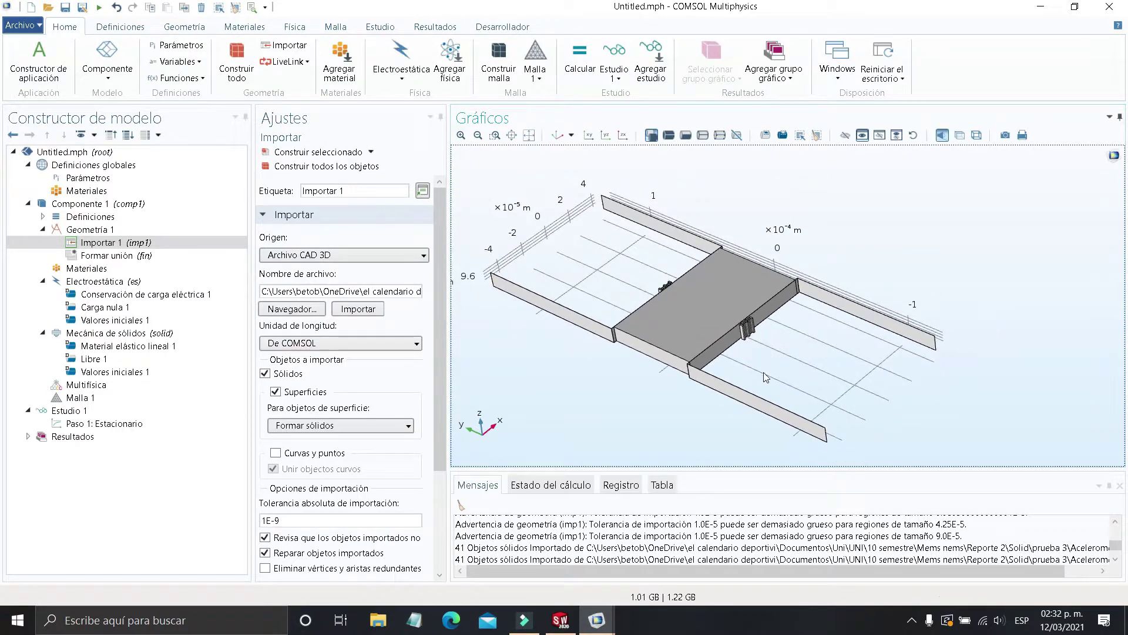
mouse_move(766, 376)
mouse_down()
mouse_move(735, 373)
mouse_move(729, 385)
mouse_move(752, 363)
mouse_up()
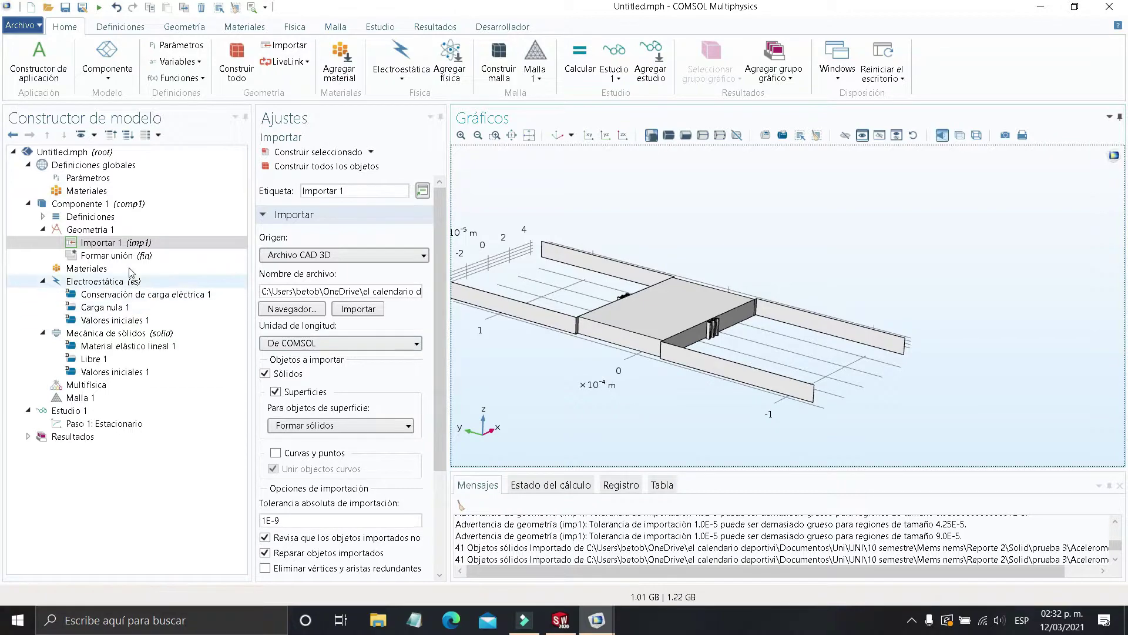
Add a moving-mesh deforming domain (Dominio deformante) to the definitions of Componente 1
click(100, 218)
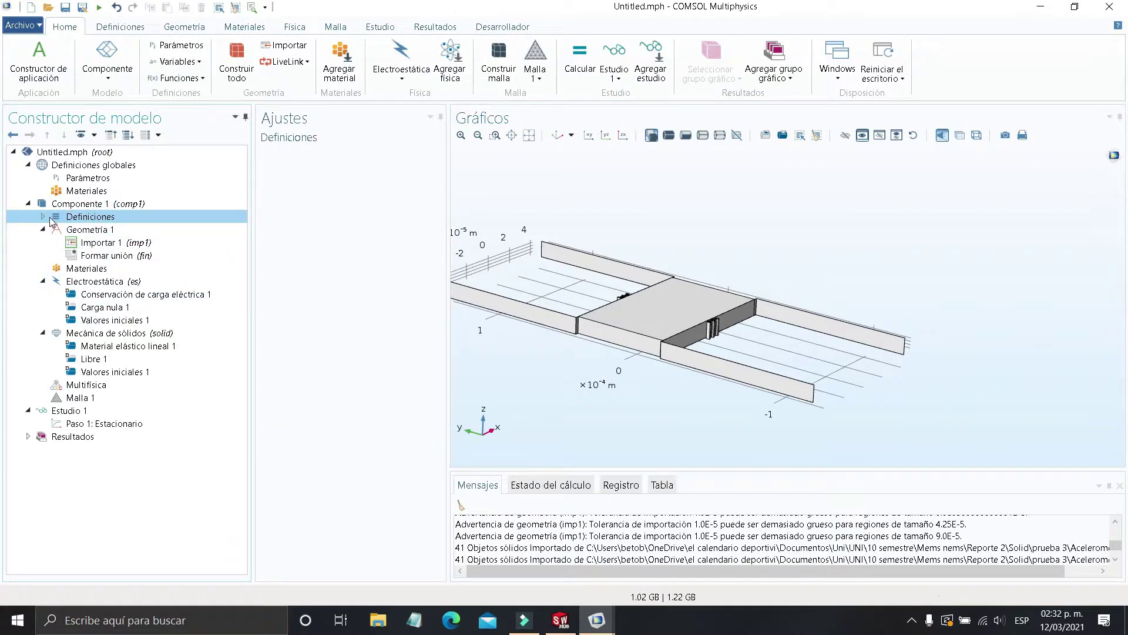
right_click(119, 222)
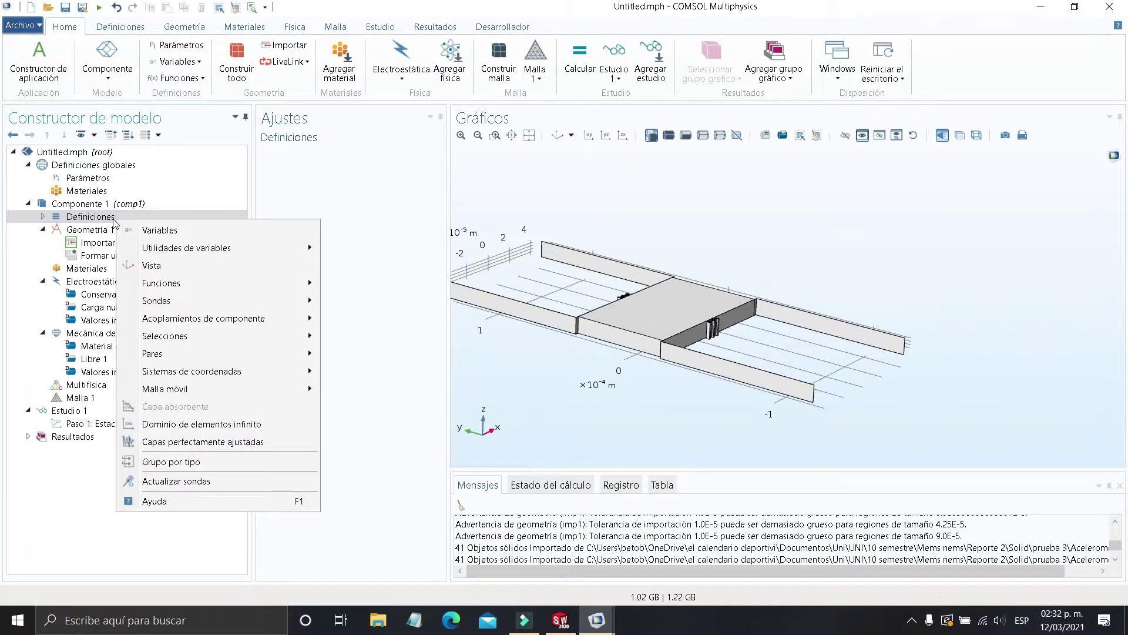
click(98, 220)
right_click(104, 220)
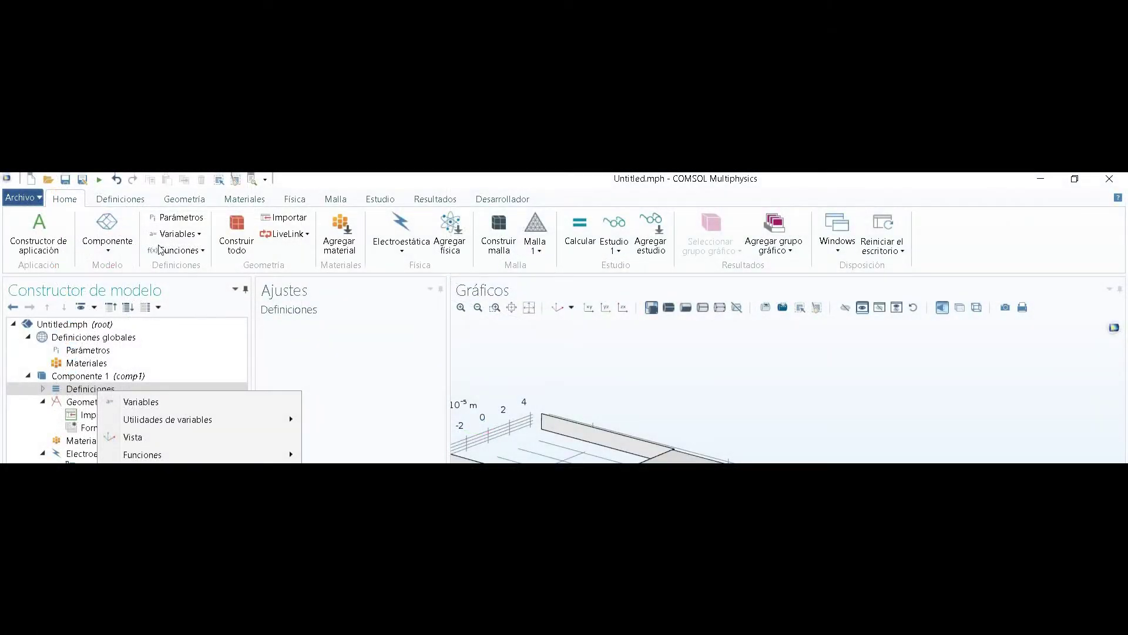
click(117, 200)
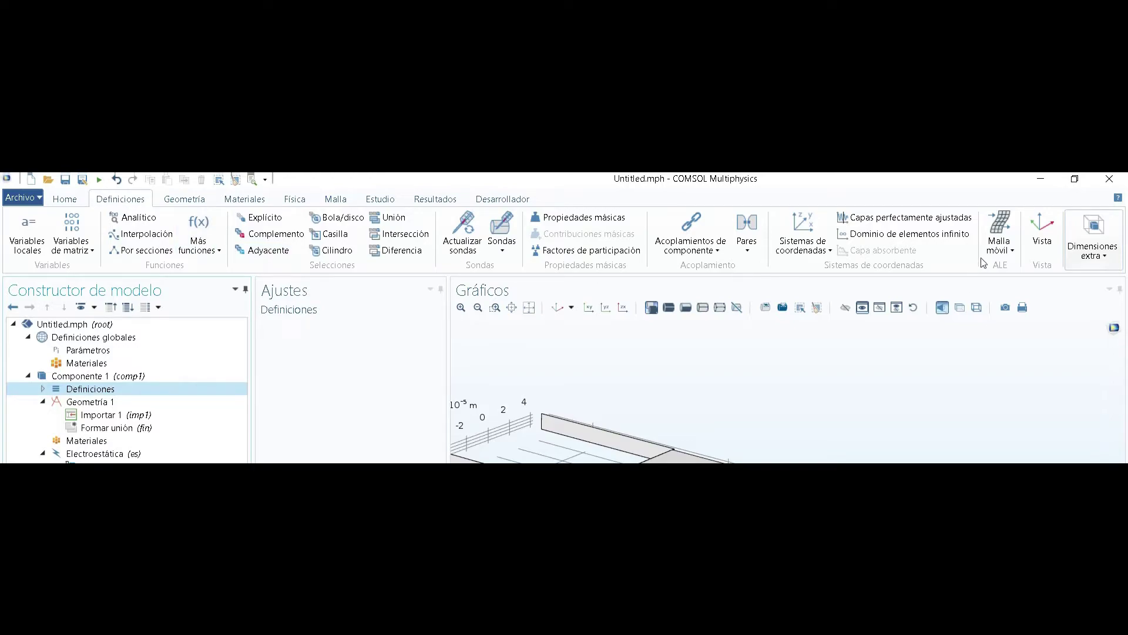
click(999, 238)
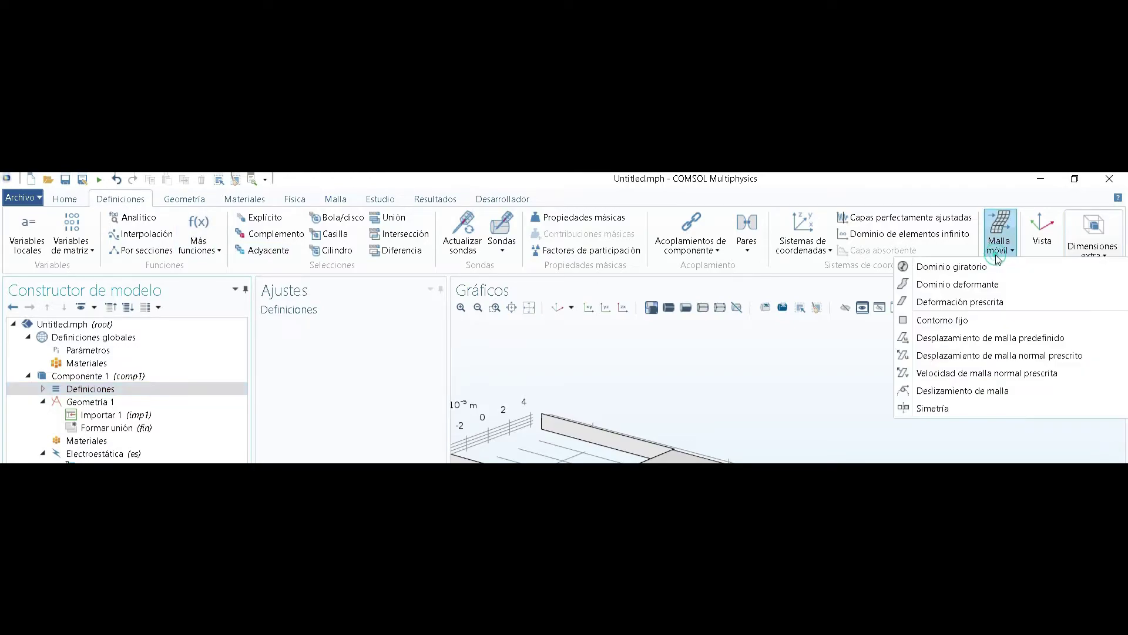
click(924, 285)
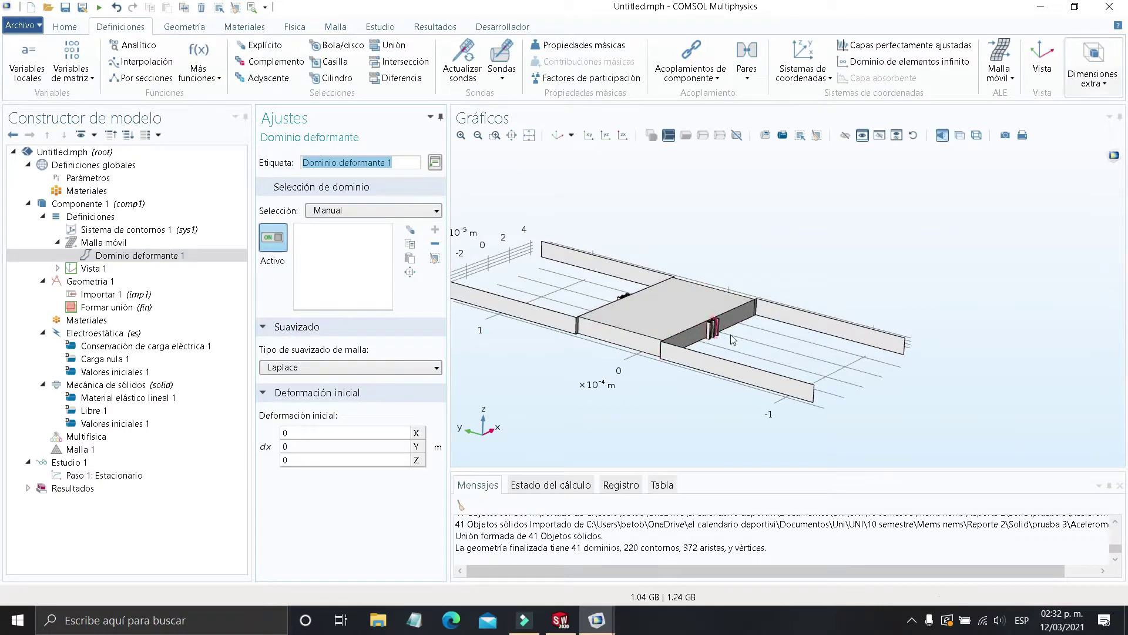
Assign gap domains 12, 18, 24 and 30, between the comb fingers on the central mass's negative-y side, to the deforming domain
middle_drag(719, 335, 541, 244)
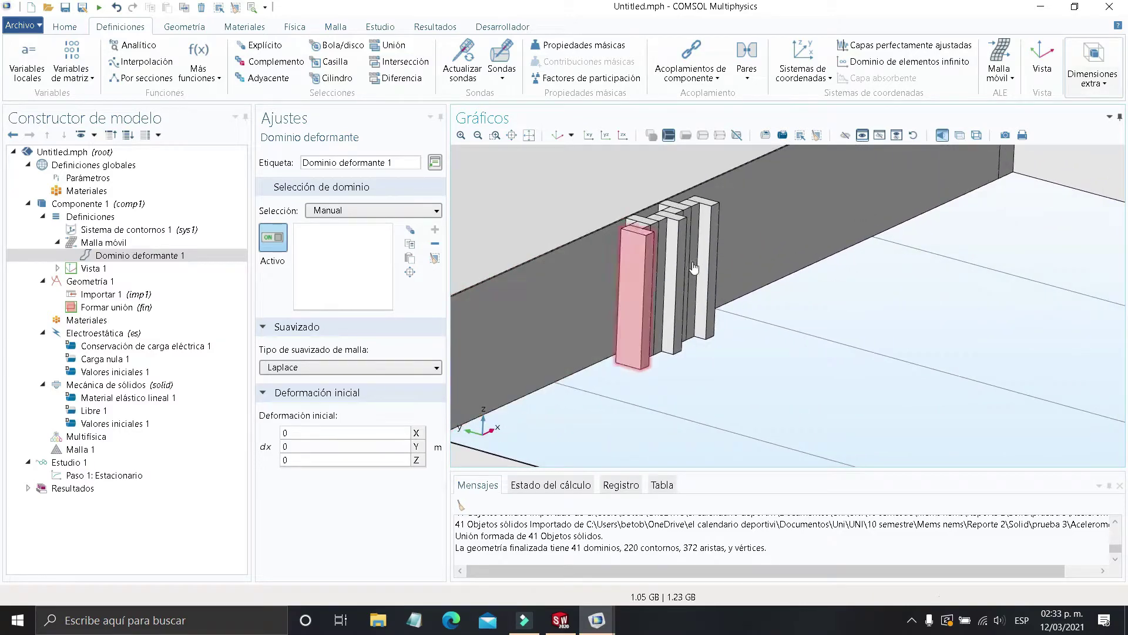
right_drag(704, 274, 721, 349)
middle_drag(711, 354, 676, 300)
right_drag(684, 304, 720, 347)
middle_drag(705, 349, 661, 318)
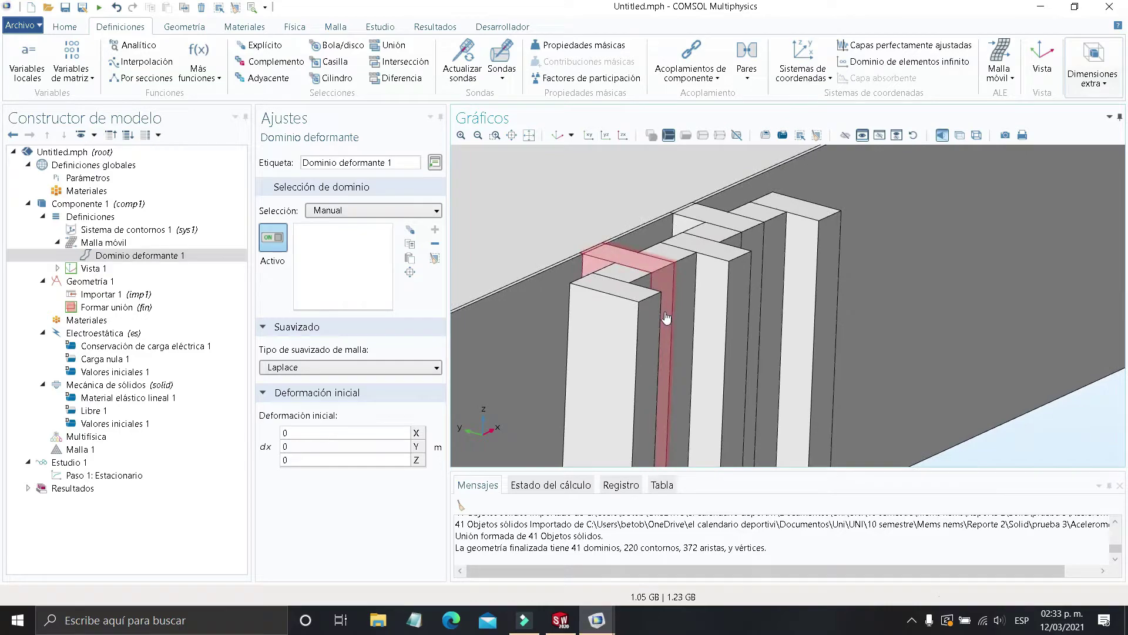
click(632, 280)
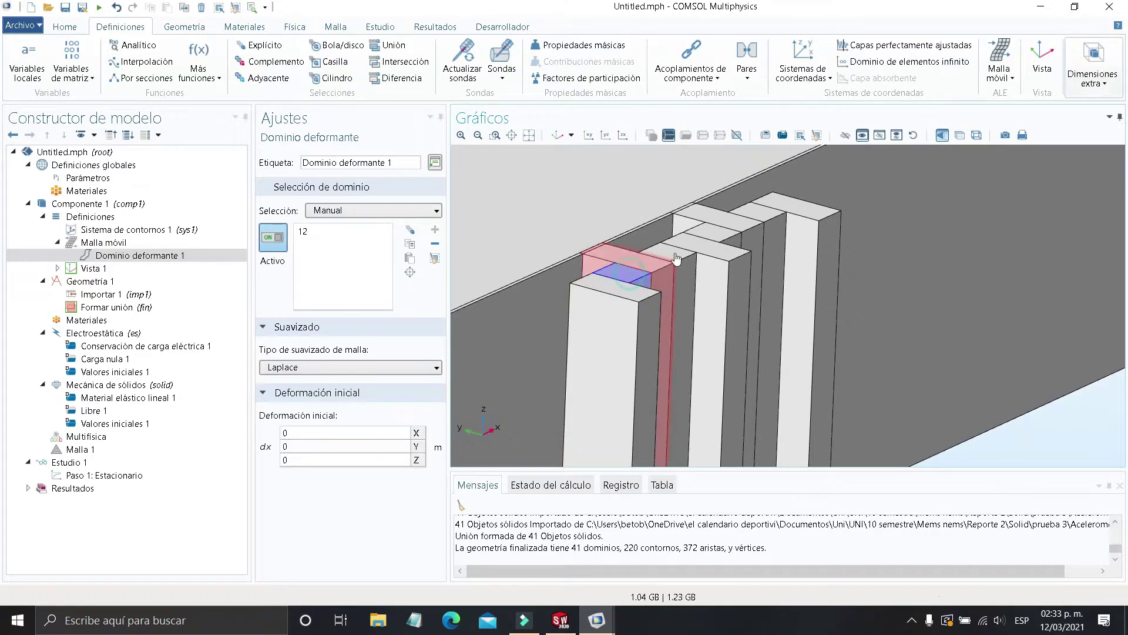
click(679, 257)
click(711, 238)
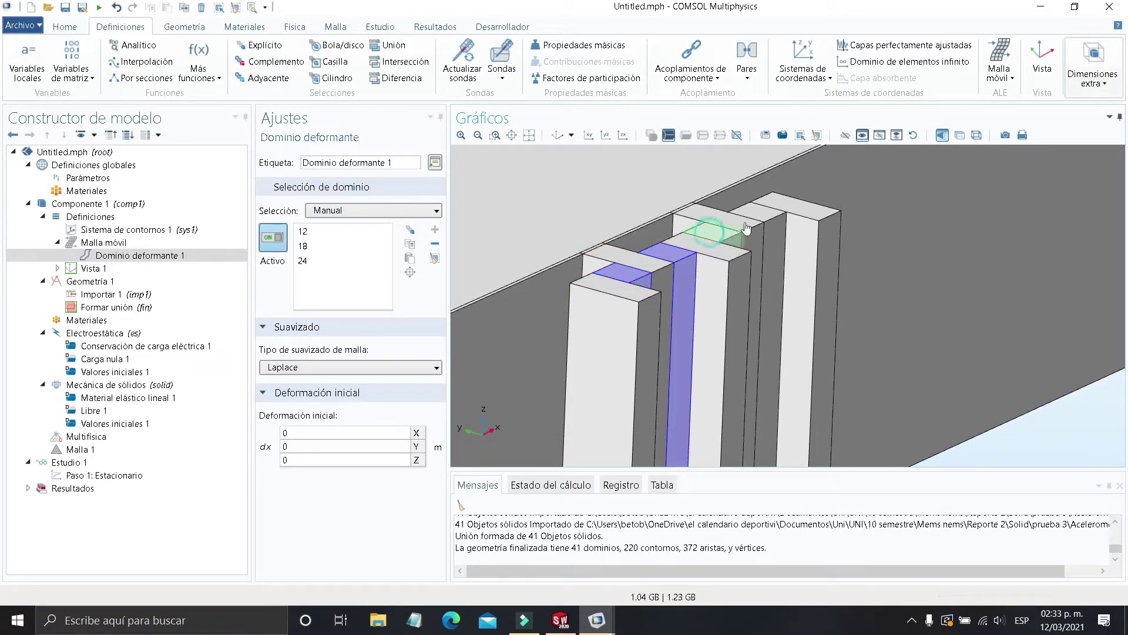
click(760, 218)
Add the four gap domains between the comb fingers on the central mass's positive-y side to the deforming domain's selection
scroll(779, 298, down, 3)
scroll(779, 298, down, 5)
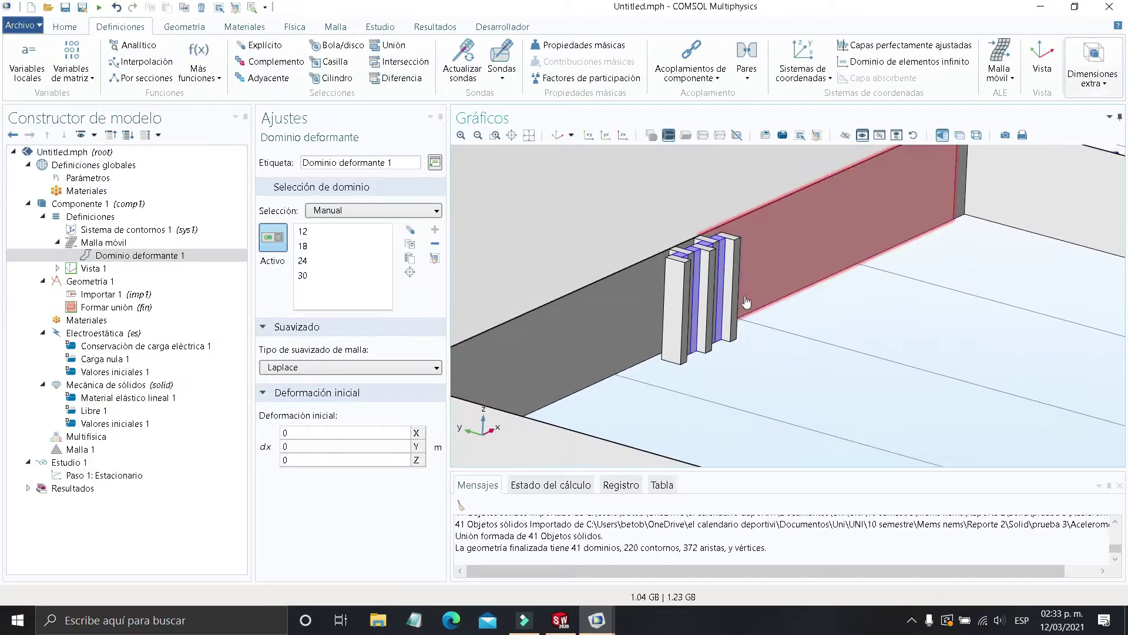
scroll(595, 283, up, 10)
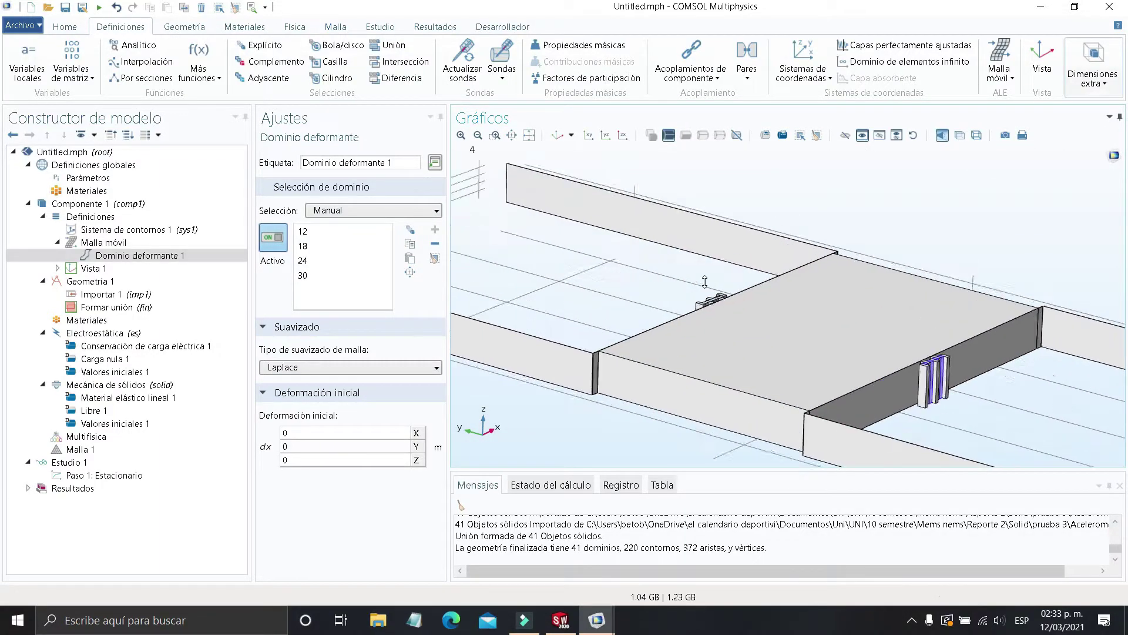
scroll(595, 283, up, 2)
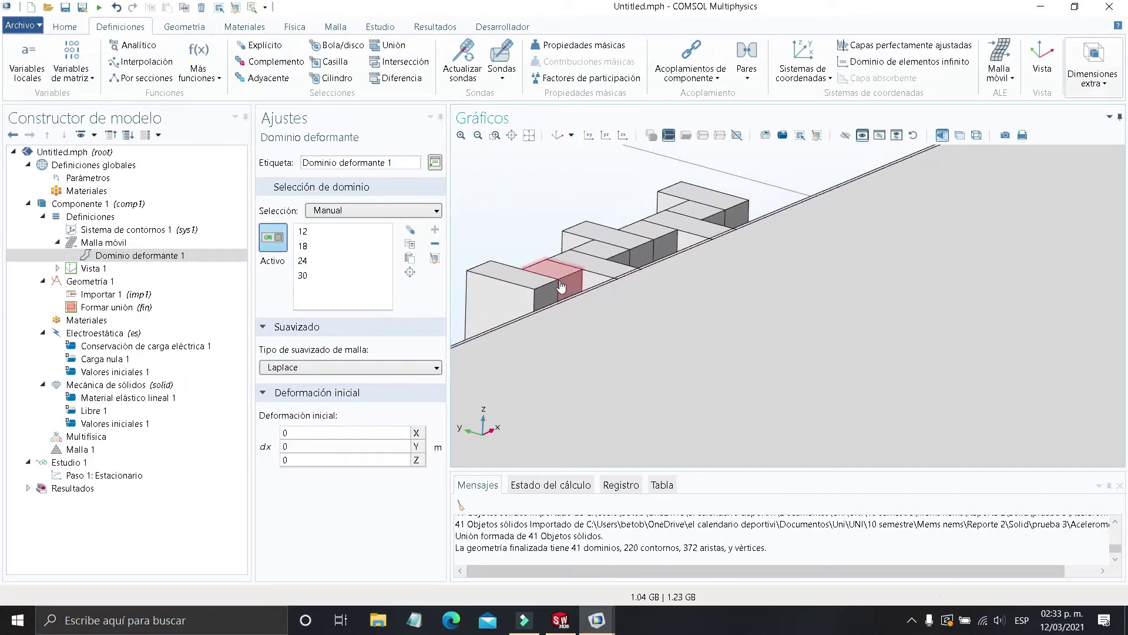
click(562, 286)
click(617, 255)
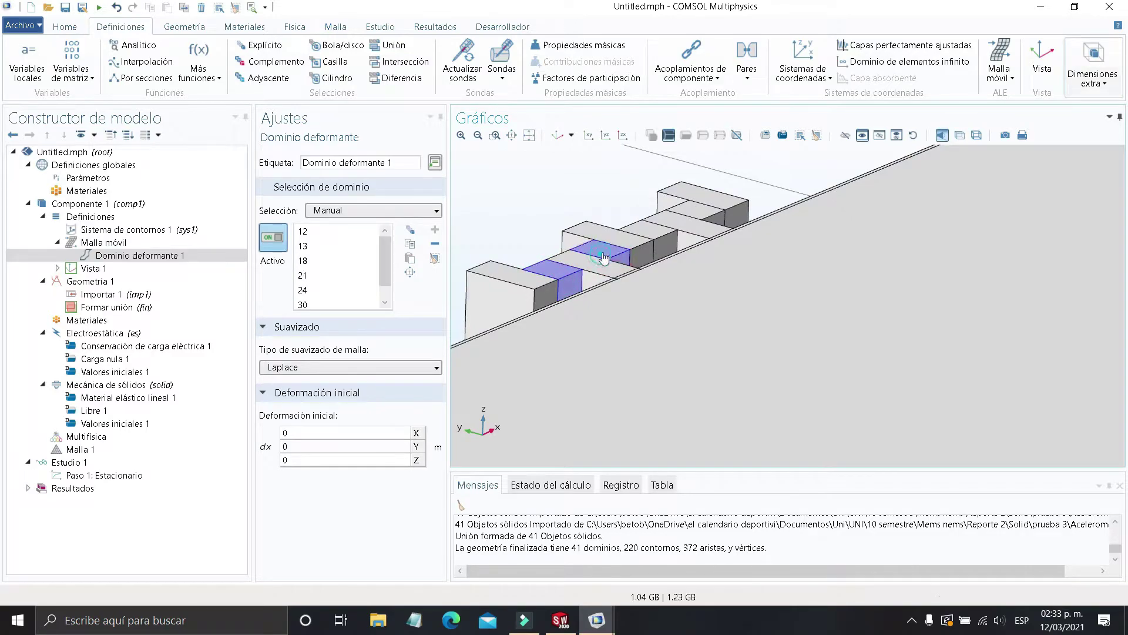
click(659, 237)
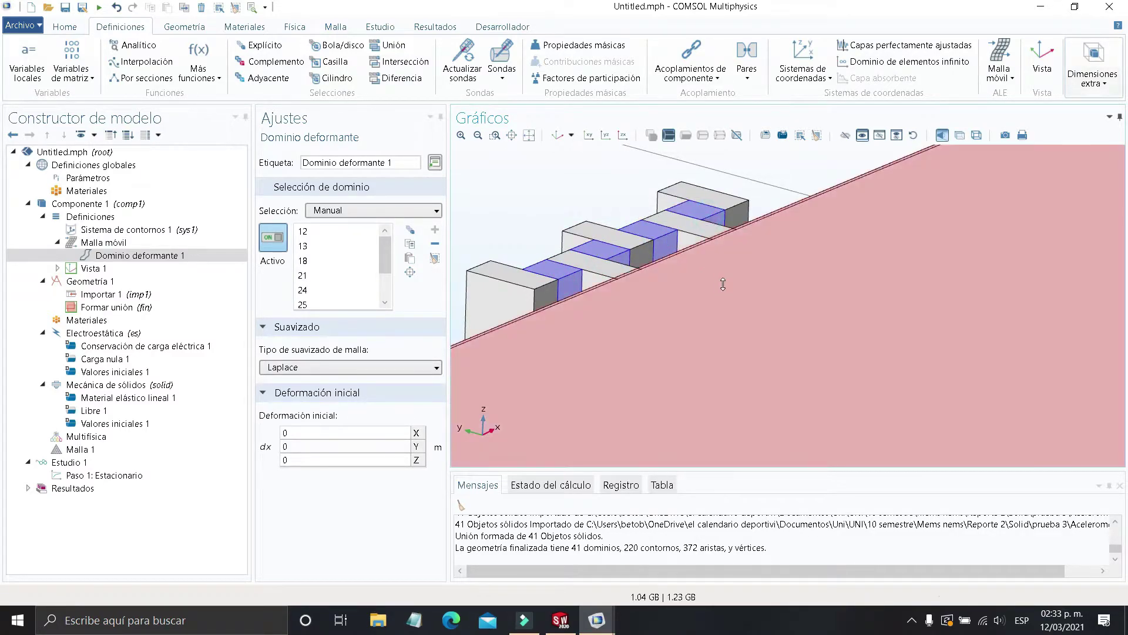
scroll(787, 312, down, 3)
scroll(787, 312, down, 3)
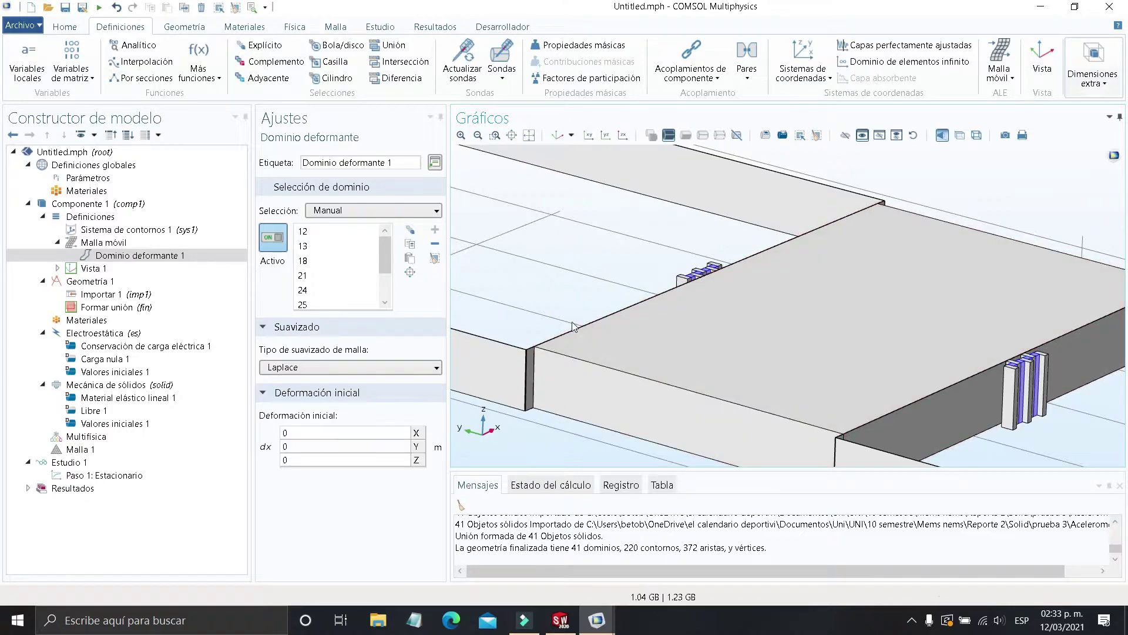
Add Si - Silicon (single-crystal, isotropic) from the MEMS semiconductors library to the component's materials
click(135, 320)
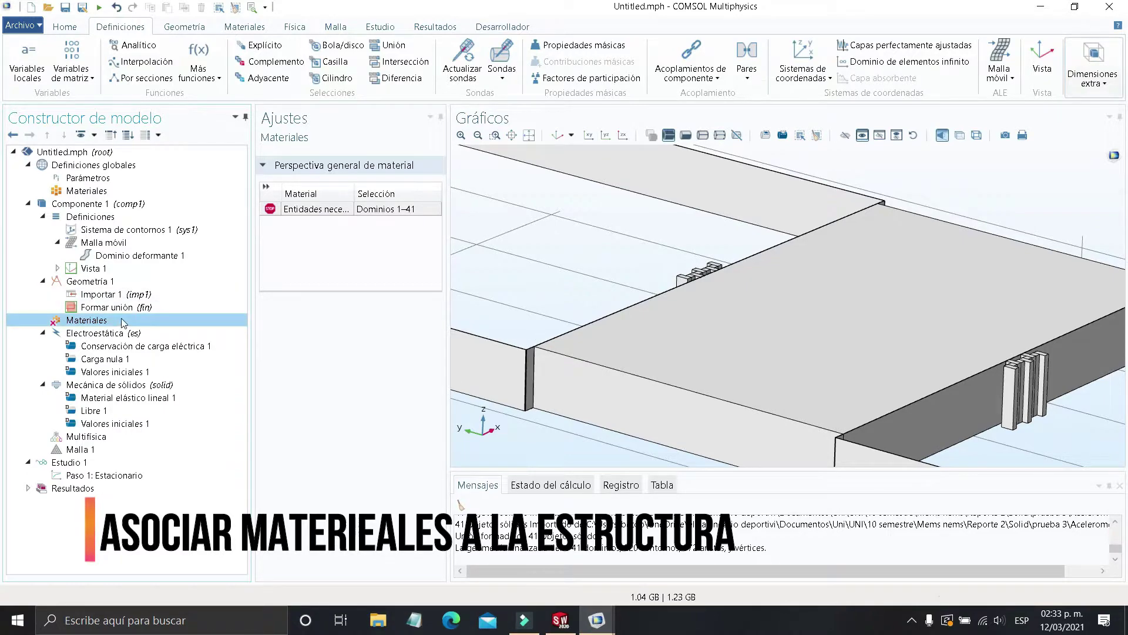
right_click(122, 321)
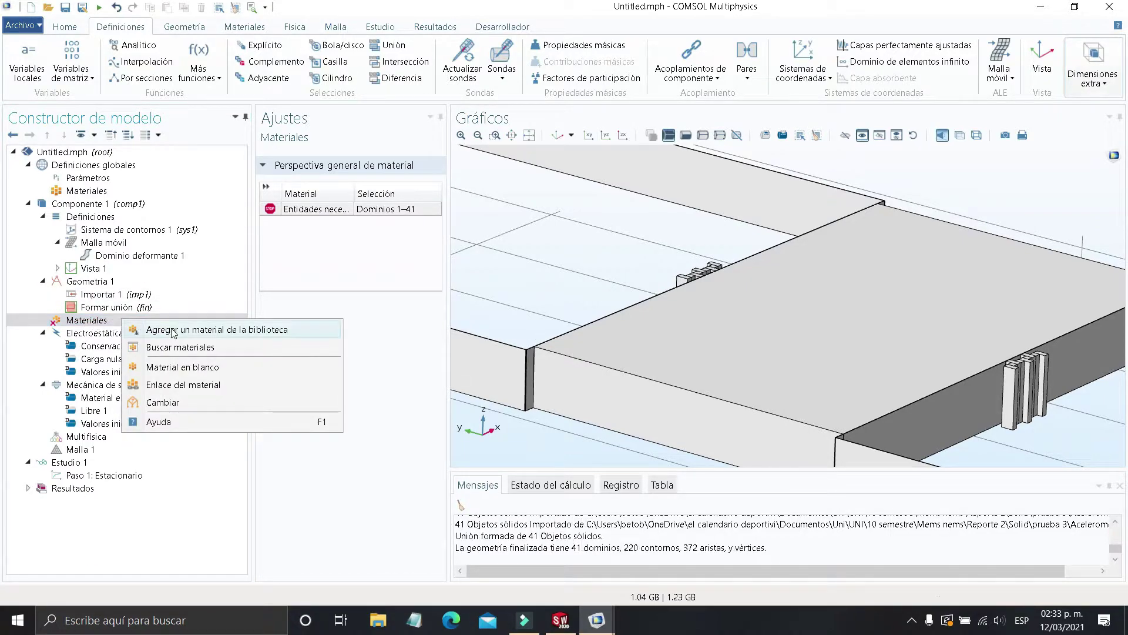
click(100, 322)
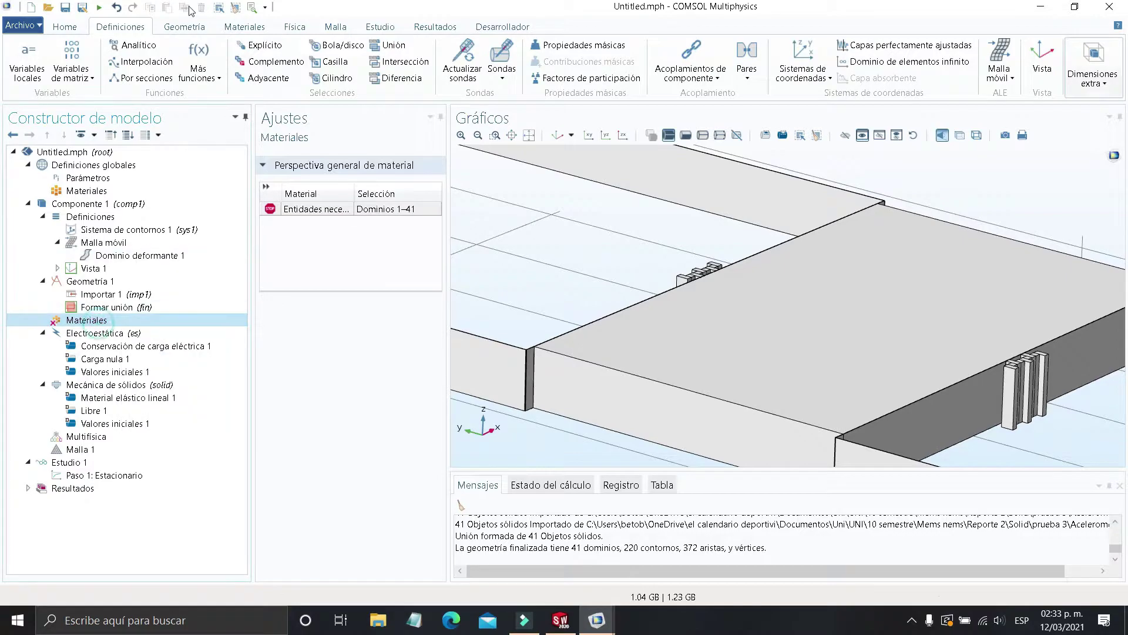
click(241, 30)
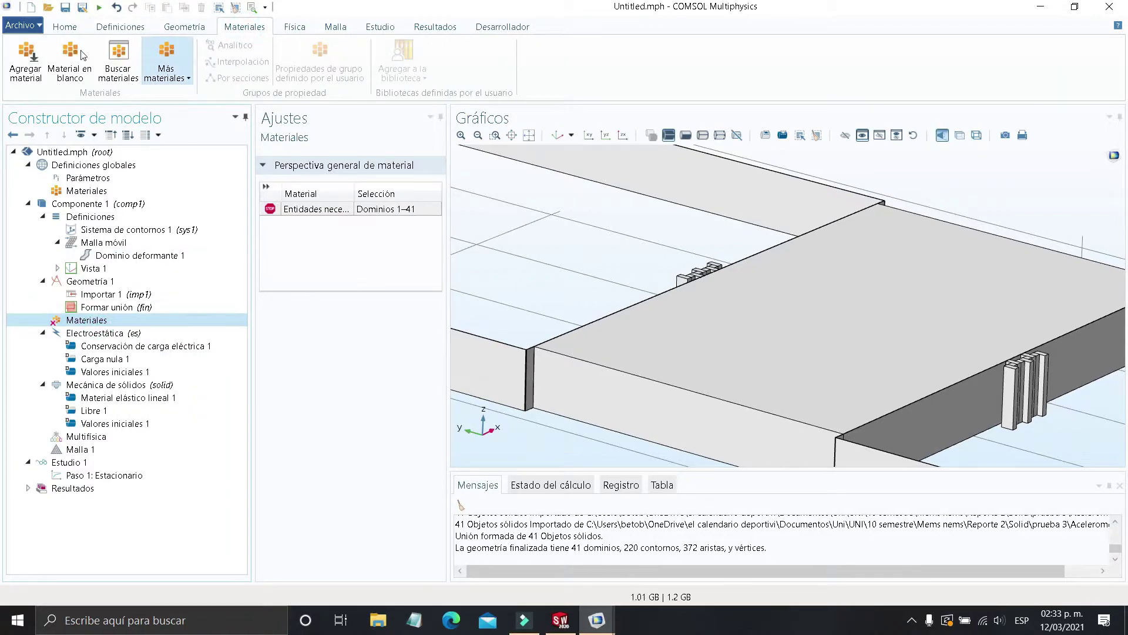
click(26, 65)
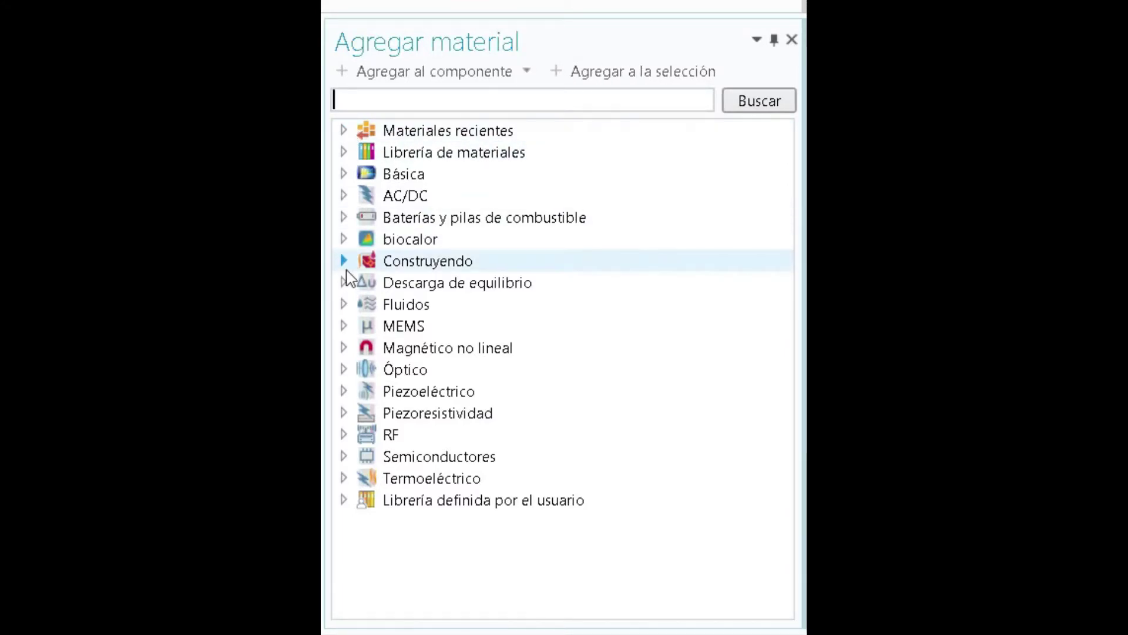
click(344, 326)
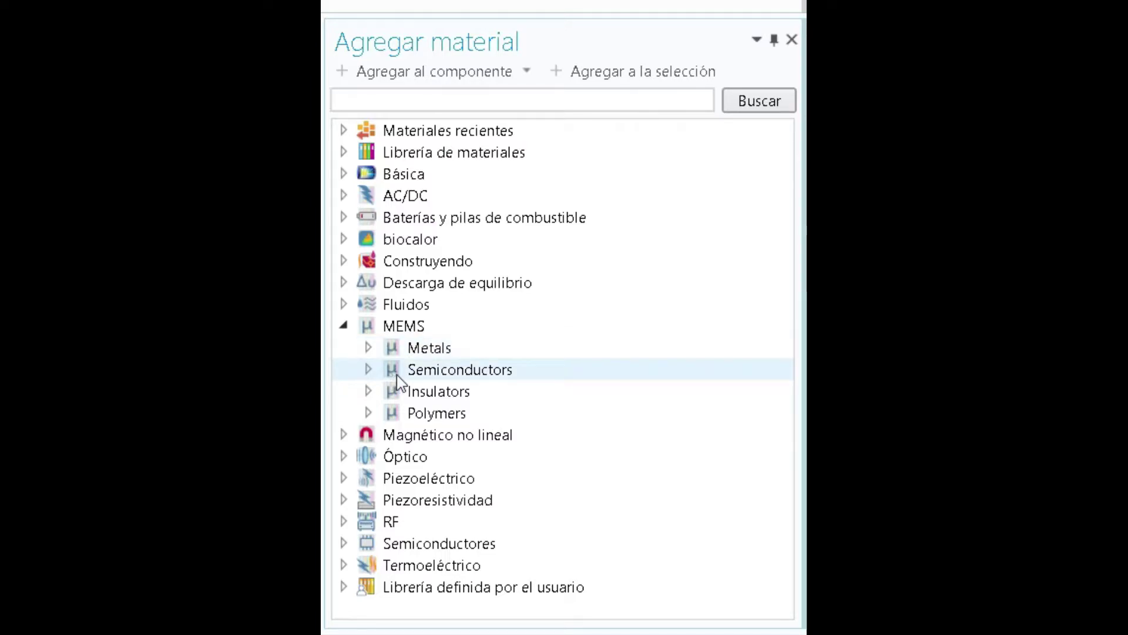
click(368, 369)
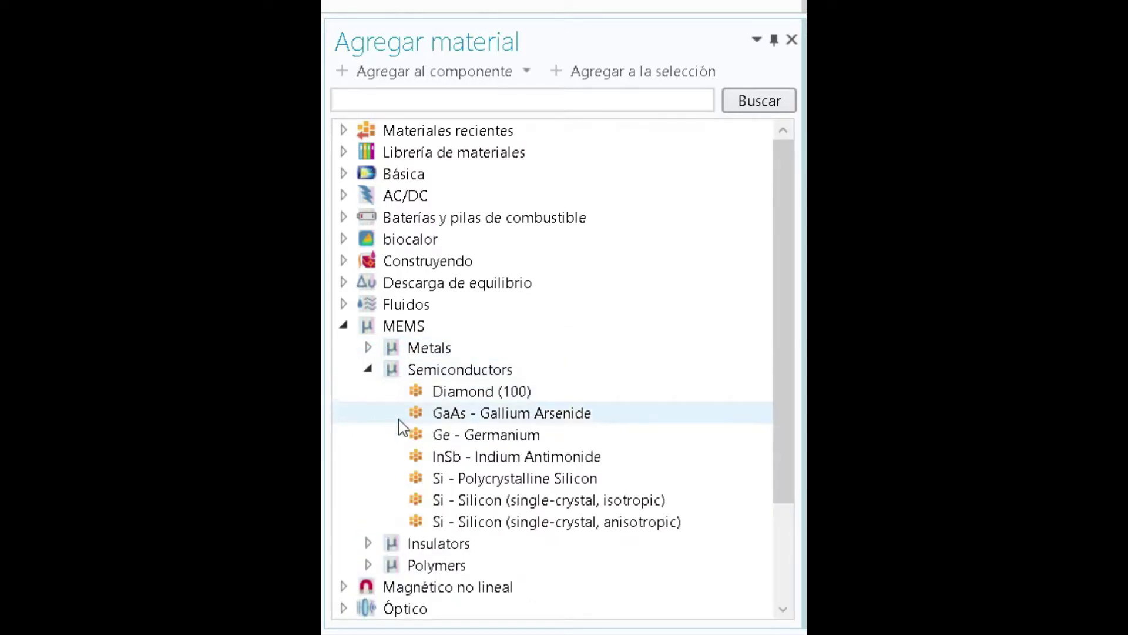
scroll(398, 423, down, 1)
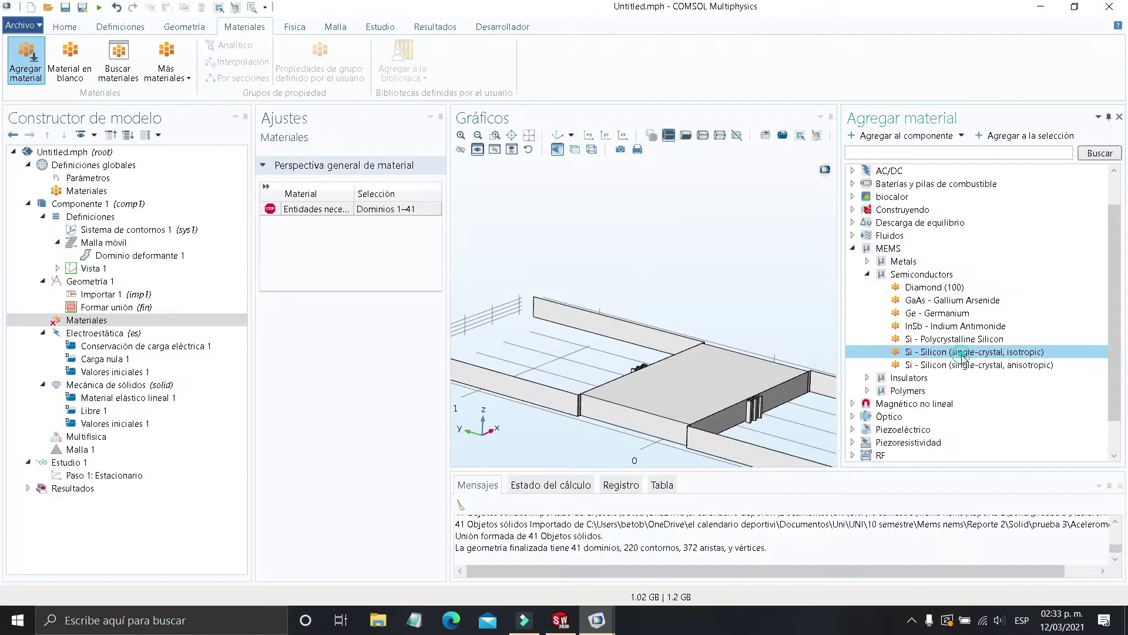
double_click(530, 445)
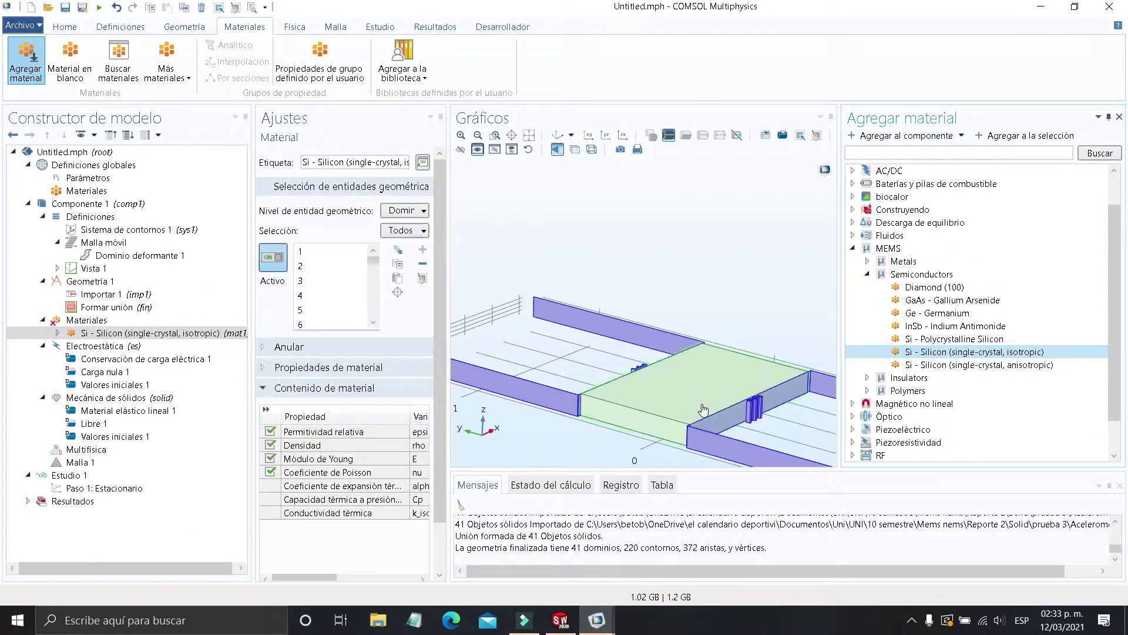
Remove the four gap domains between the comb fingers on the central mass's negative-y side from the silicon material's selection
drag(707, 417, 710, 382)
scroll(710, 382, down, 1)
right_drag(743, 391, 665, 337)
scroll(625, 323, down, 1)
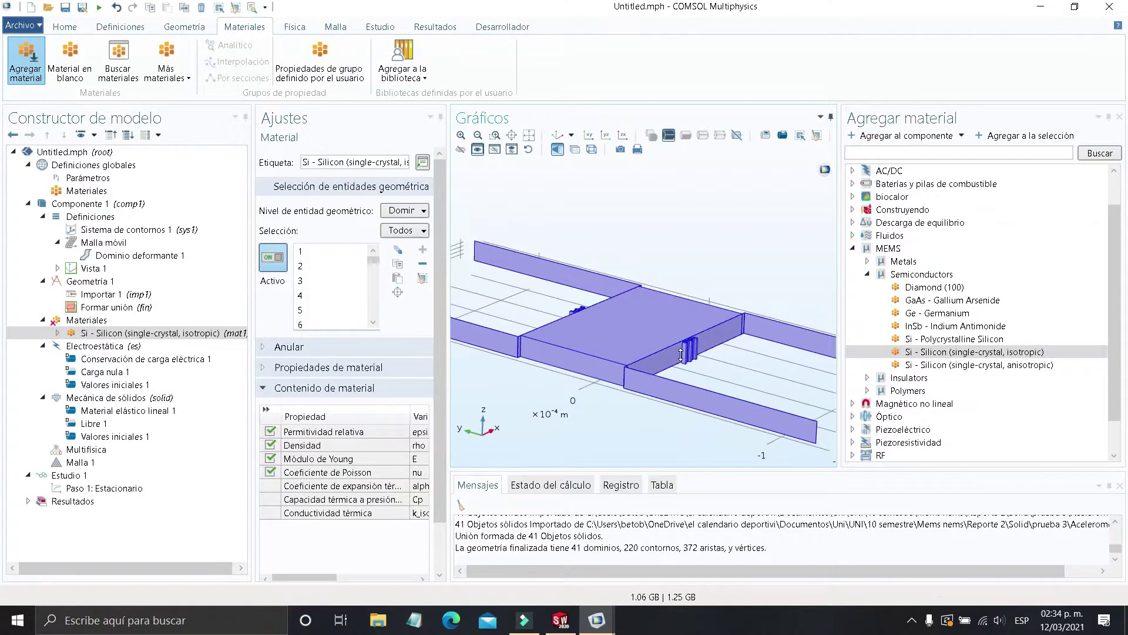
scroll(626, 323, up, 5)
scroll(679, 374, up, 5)
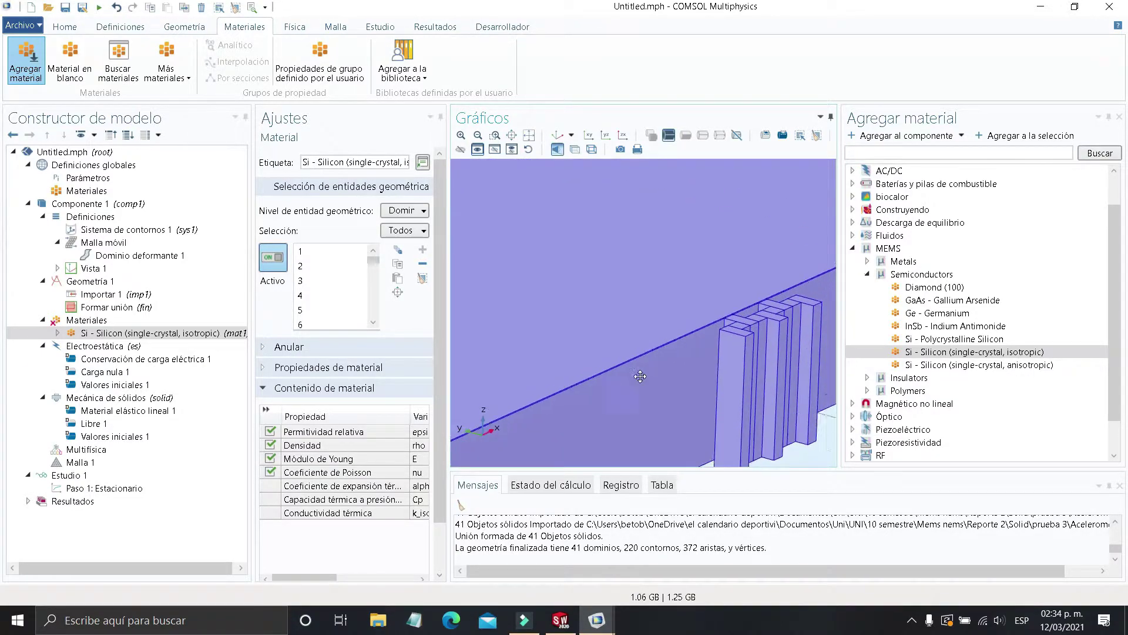
click(691, 357)
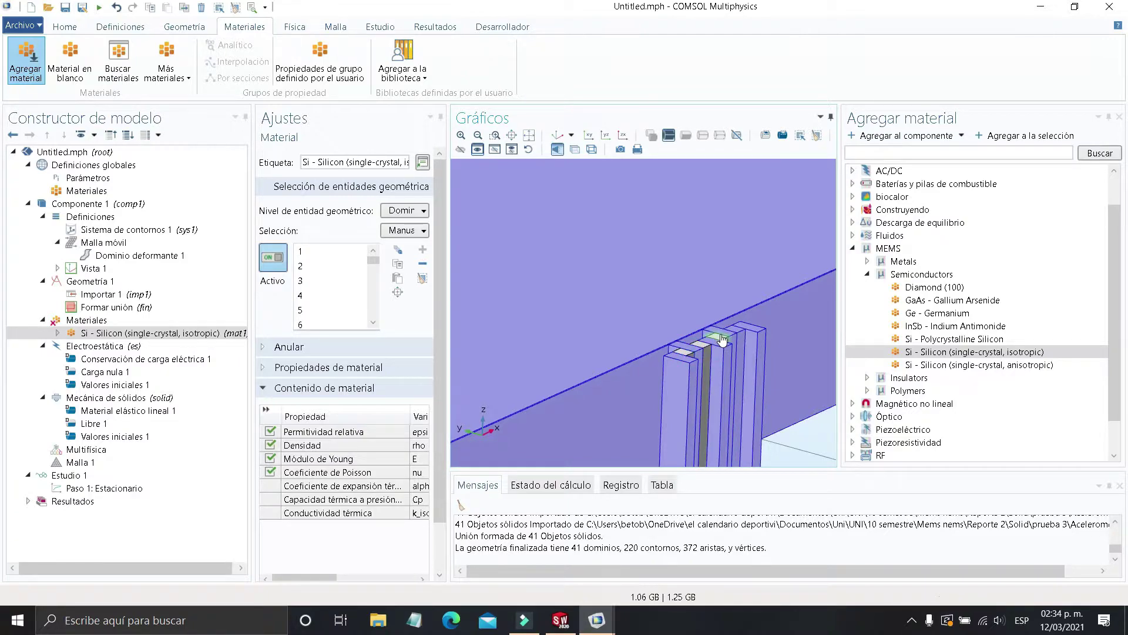
Remove the four gap domains between the comb fingers on the central mass's positive-y side from the silicon selection
scroll(704, 369, down, 5)
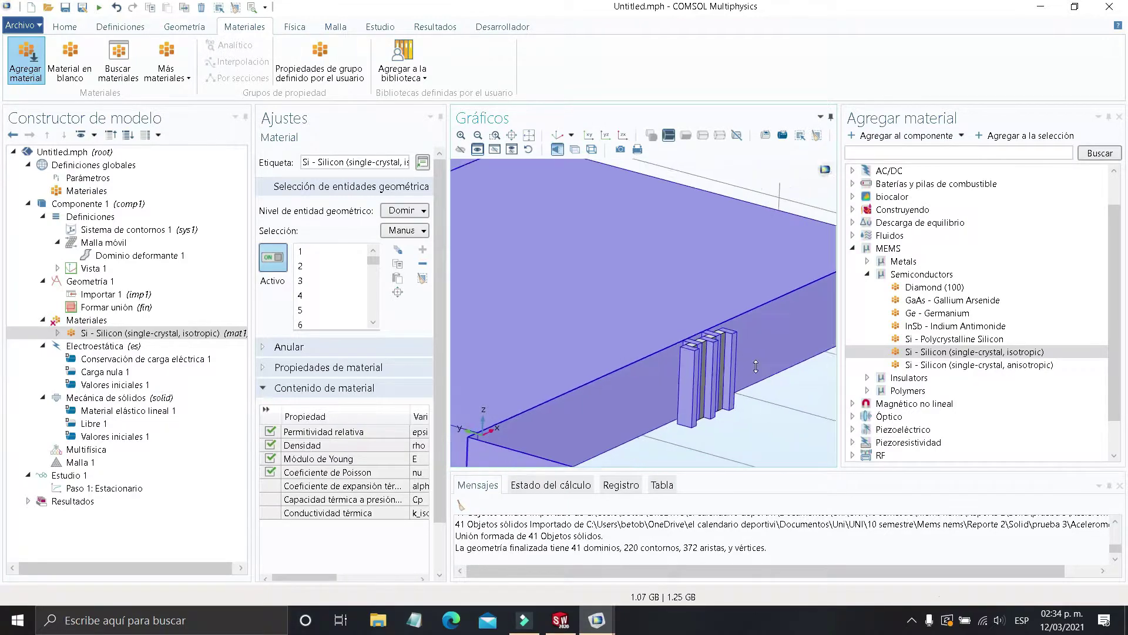
right_drag(704, 369, 837, 413)
right_drag(584, 343, 729, 394)
middle_drag(639, 367, 550, 286)
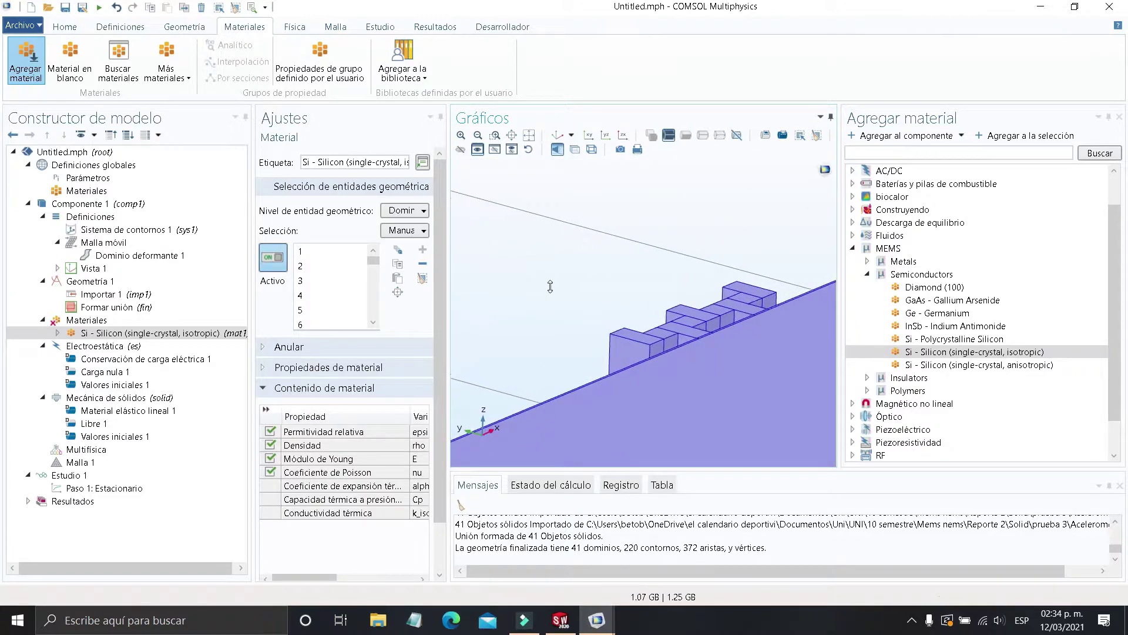
click(657, 333)
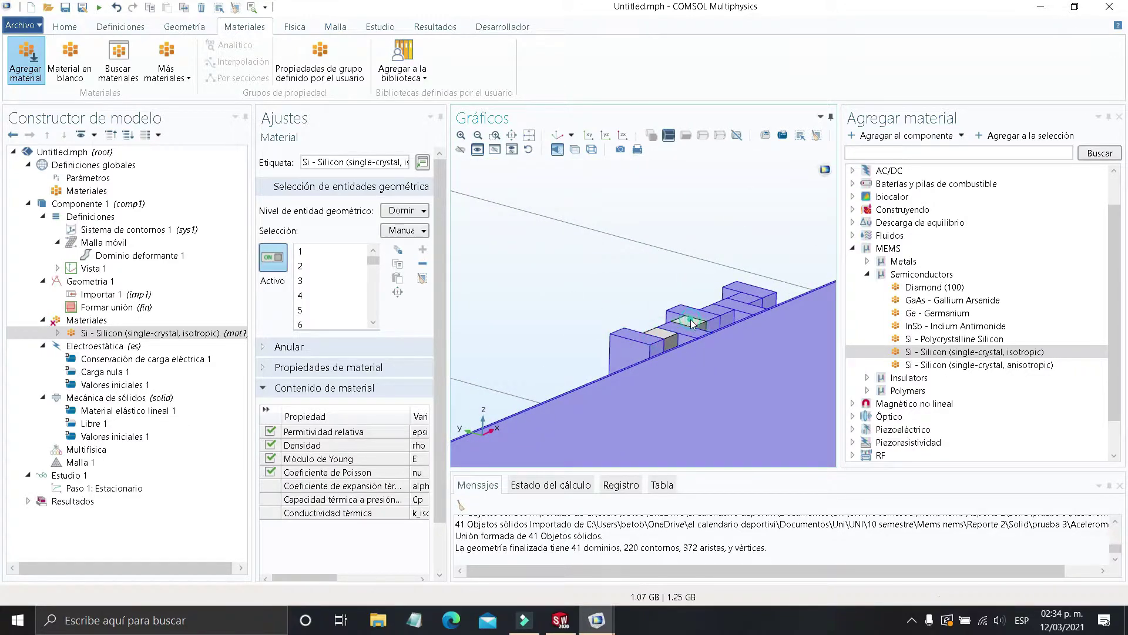
click(728, 316)
click(745, 300)
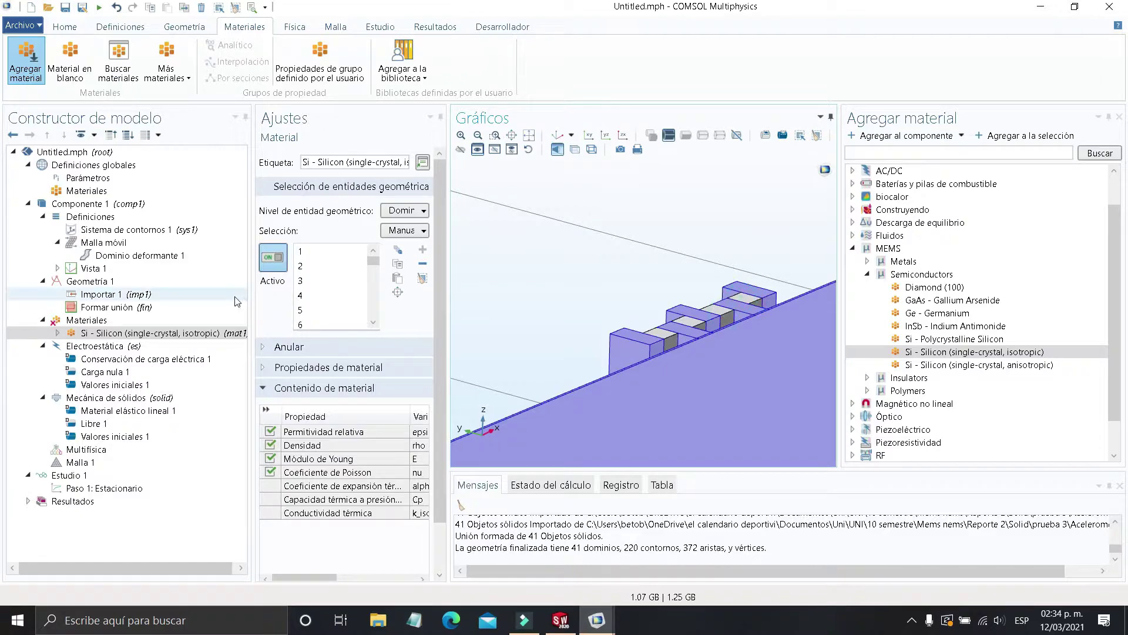
Add Air from the recently used materials to the materials of Componente 1
click(226, 323)
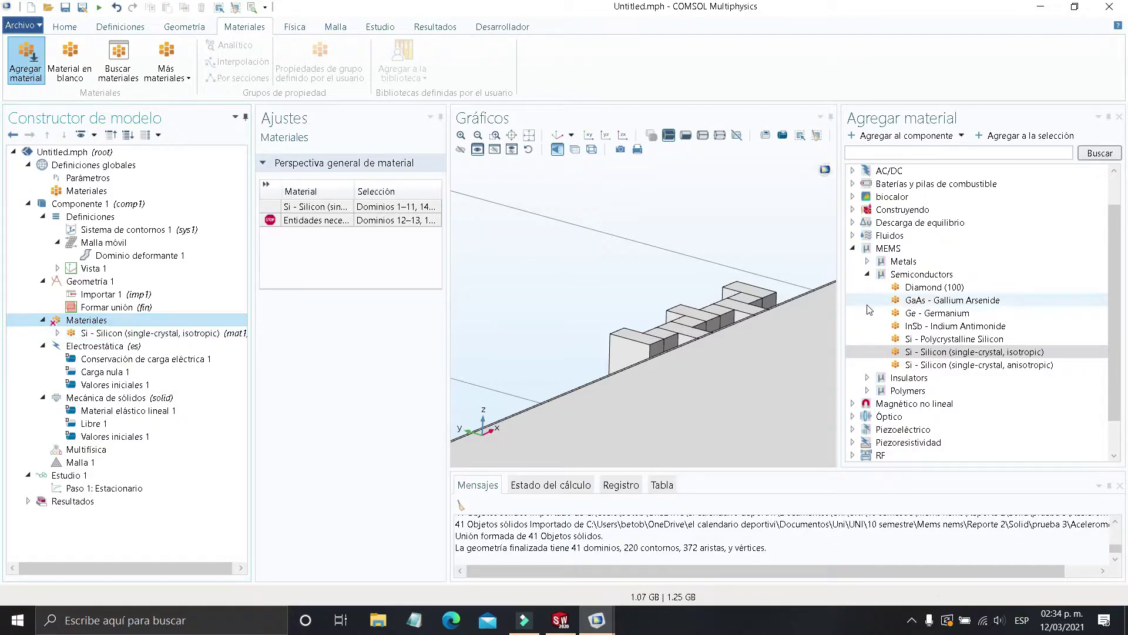
scroll(926, 339, up, 1)
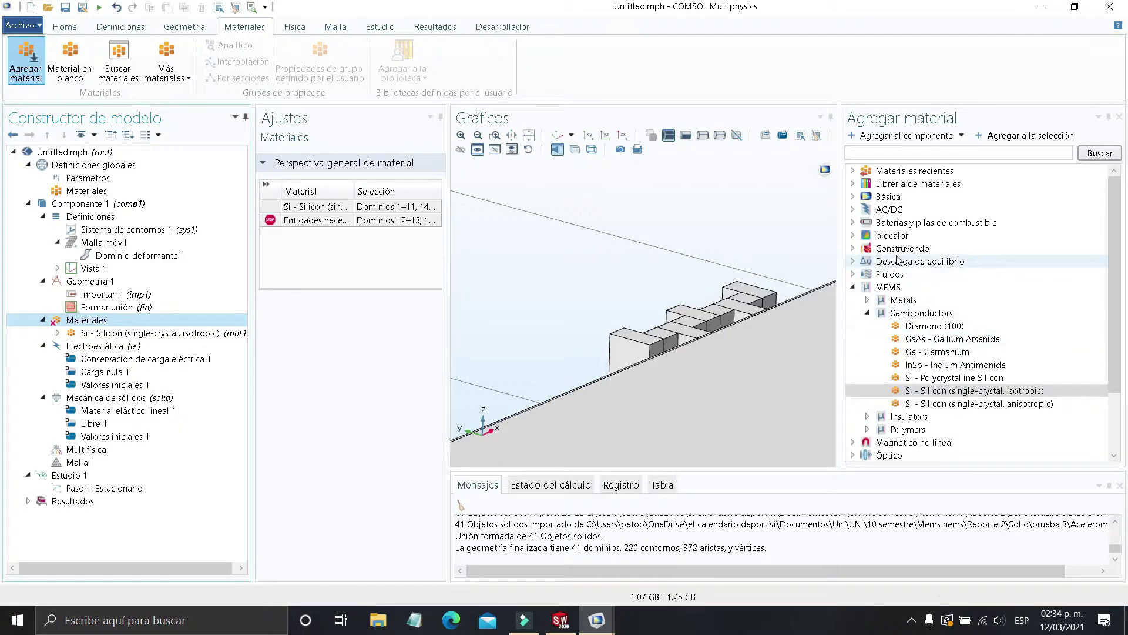
click(853, 170)
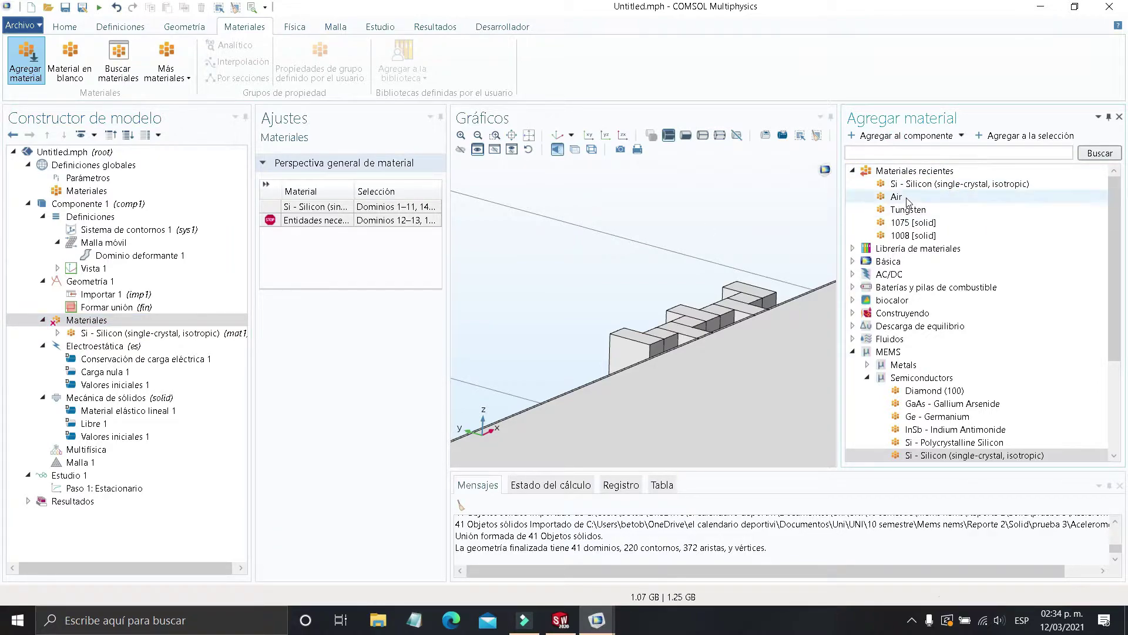
double_click(907, 198)
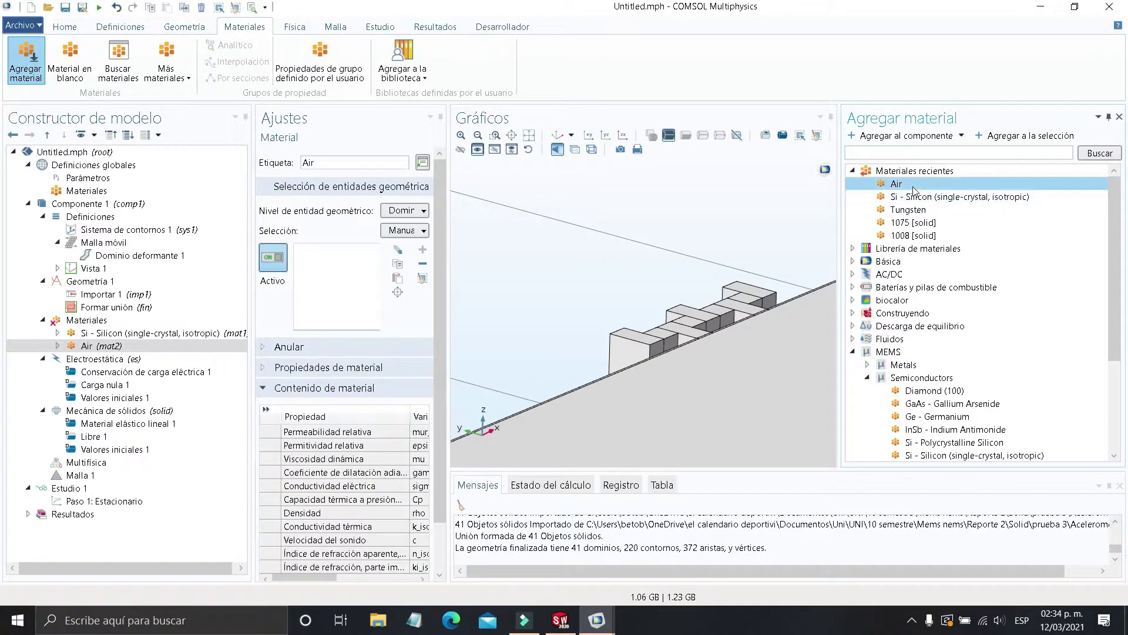
right_click(917, 186)
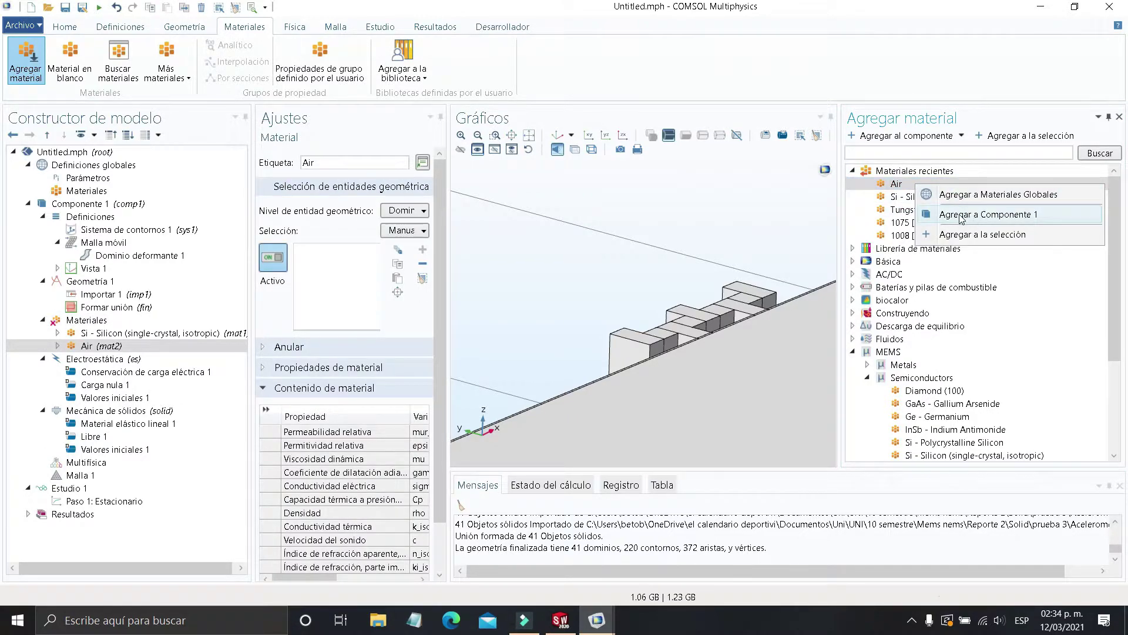
click(321, 285)
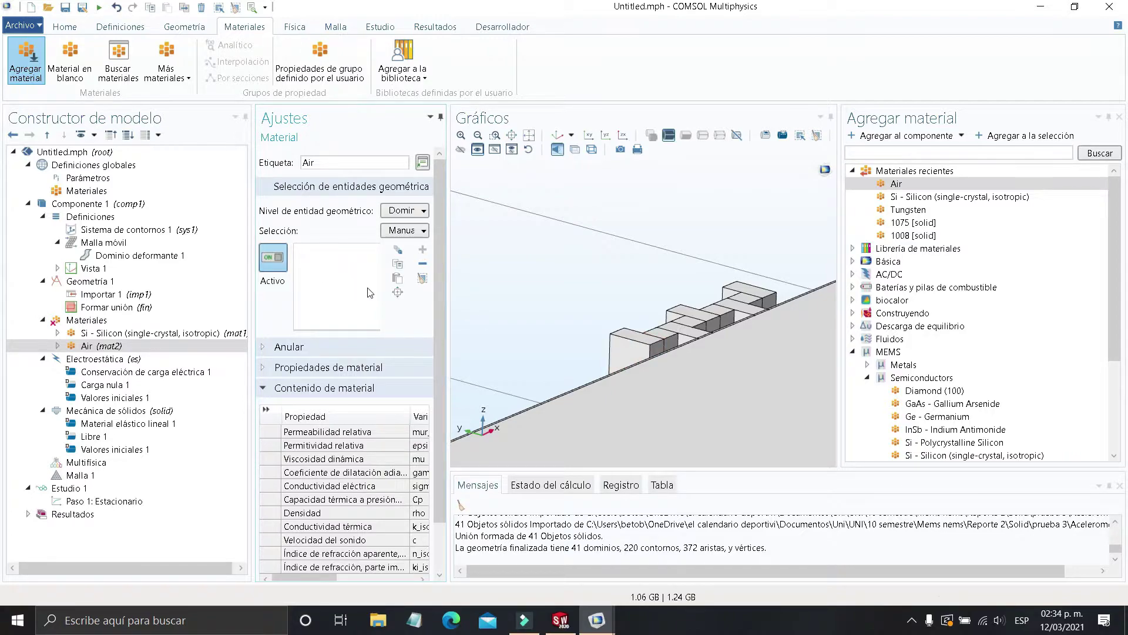
Assign Air to gap domains 13, 21, 25 and 33 between the comb fingers on the positive-y side
click(663, 341)
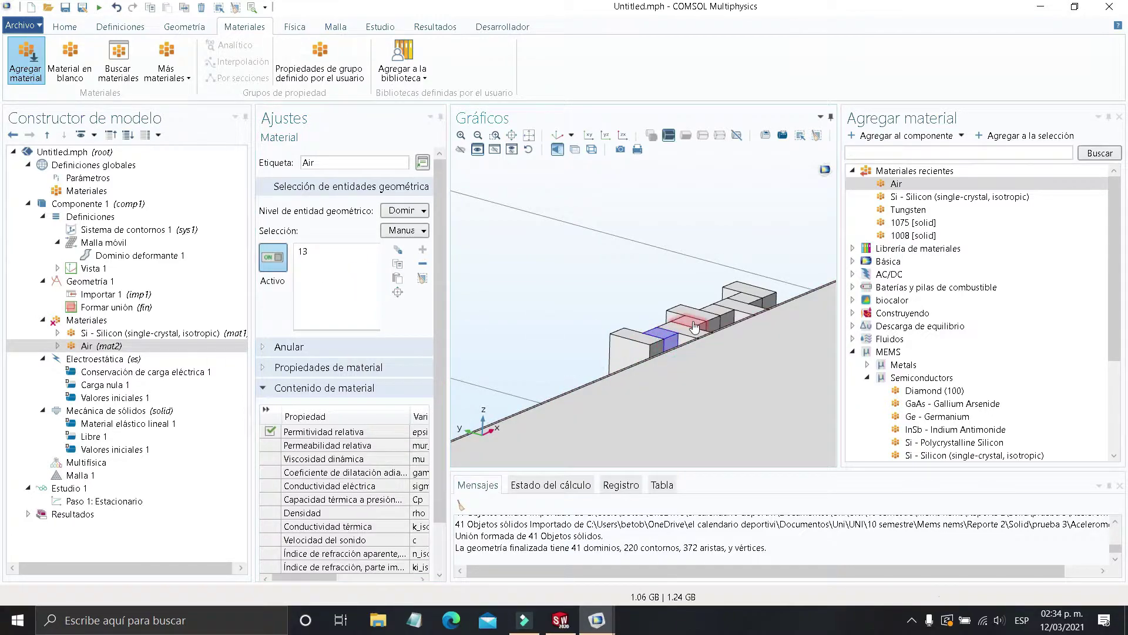
click(726, 318)
click(745, 299)
Add gap domains 12, 18, 24 and 30, on the central mass's negative-y side, to the Air material's selection
scroll(743, 312, down, 5)
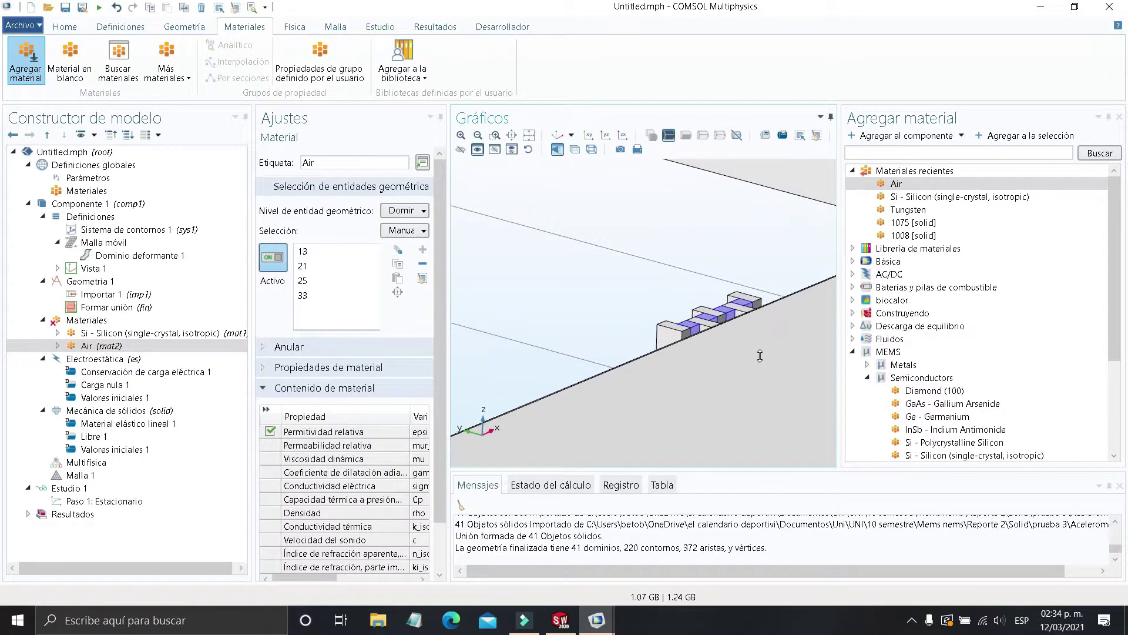
scroll(729, 312, up, 10)
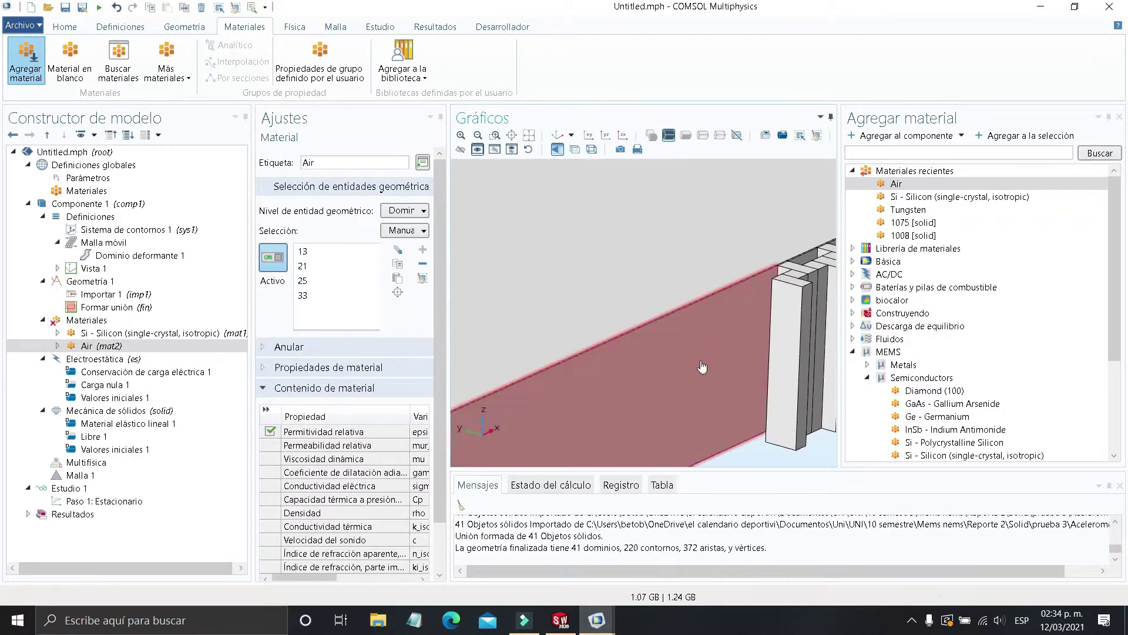
click(645, 331)
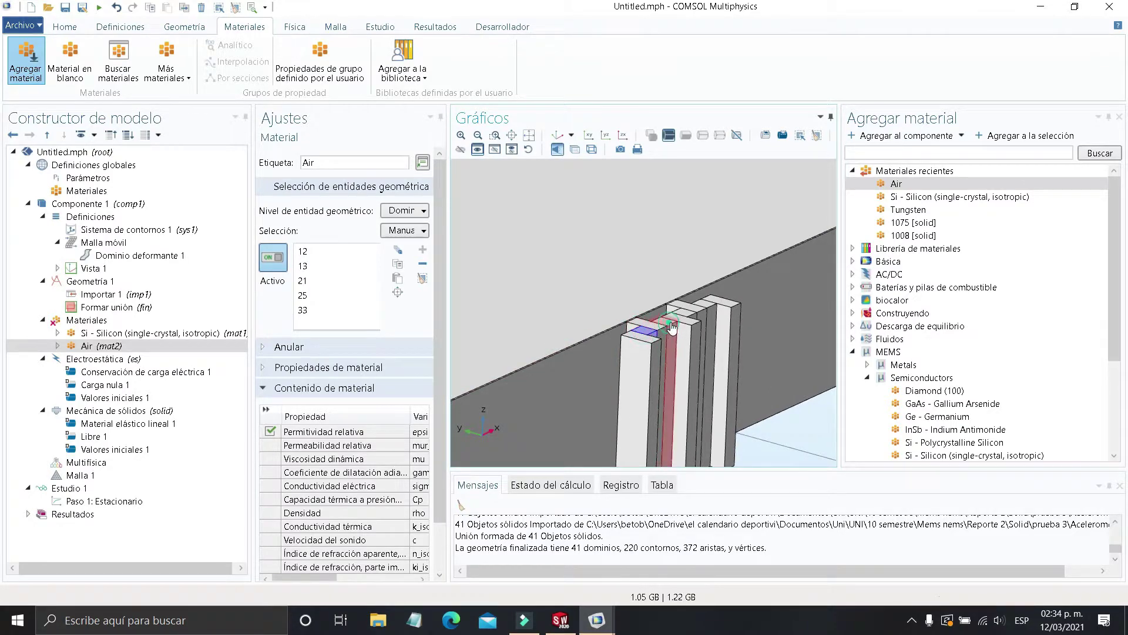
click(675, 321)
click(709, 307)
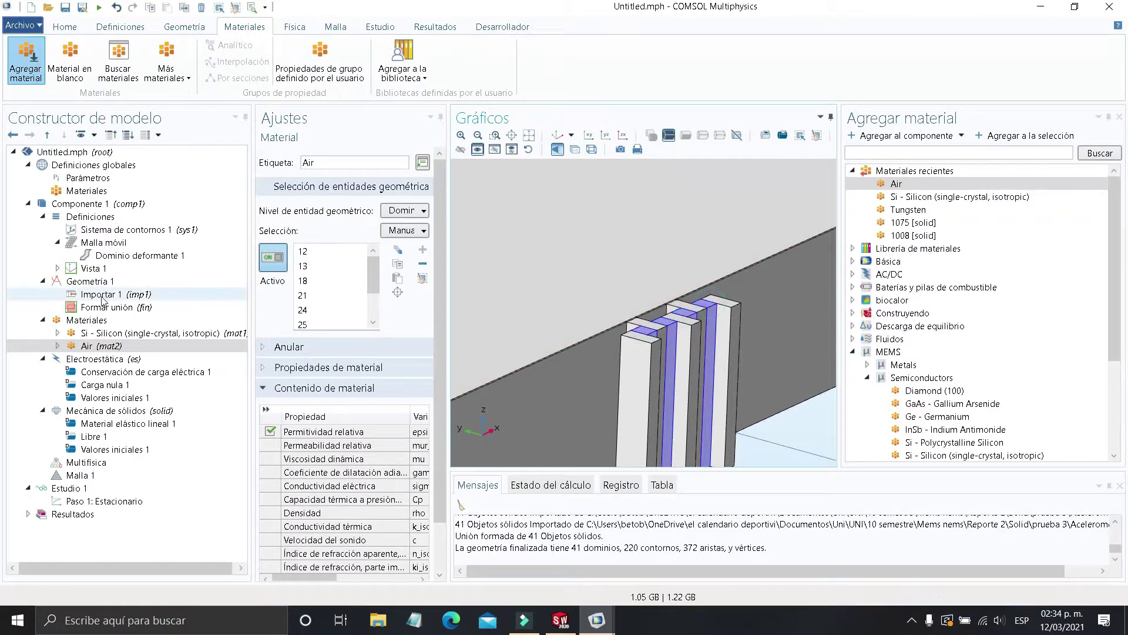
click(130, 345)
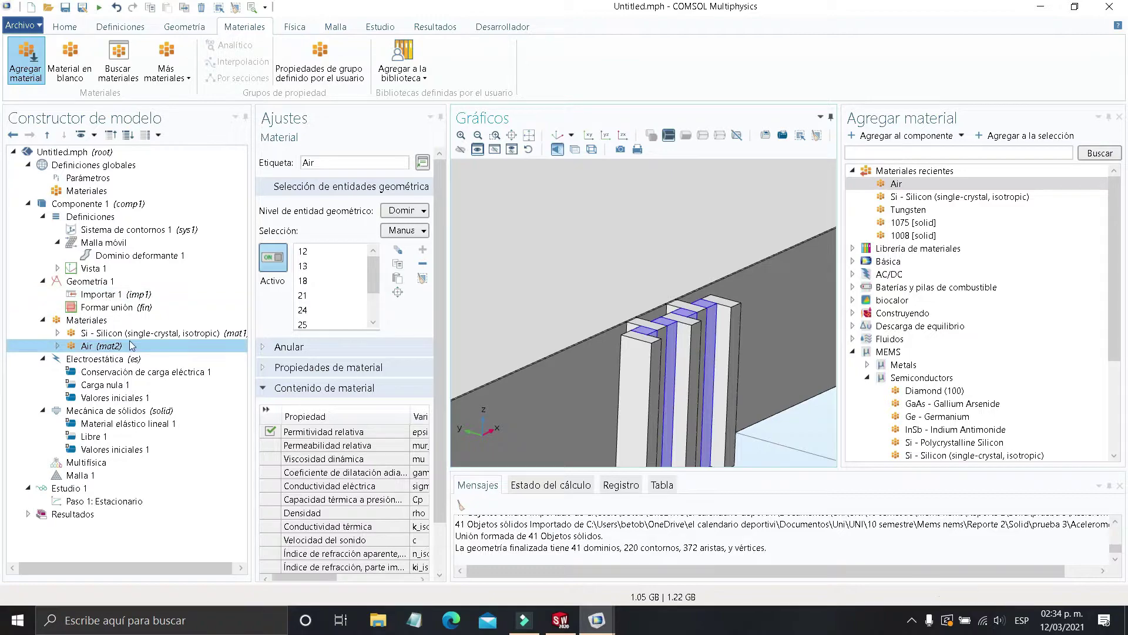
Open the Electrostática settings and examine the comb fingers on the central mass's positive-y side
click(144, 360)
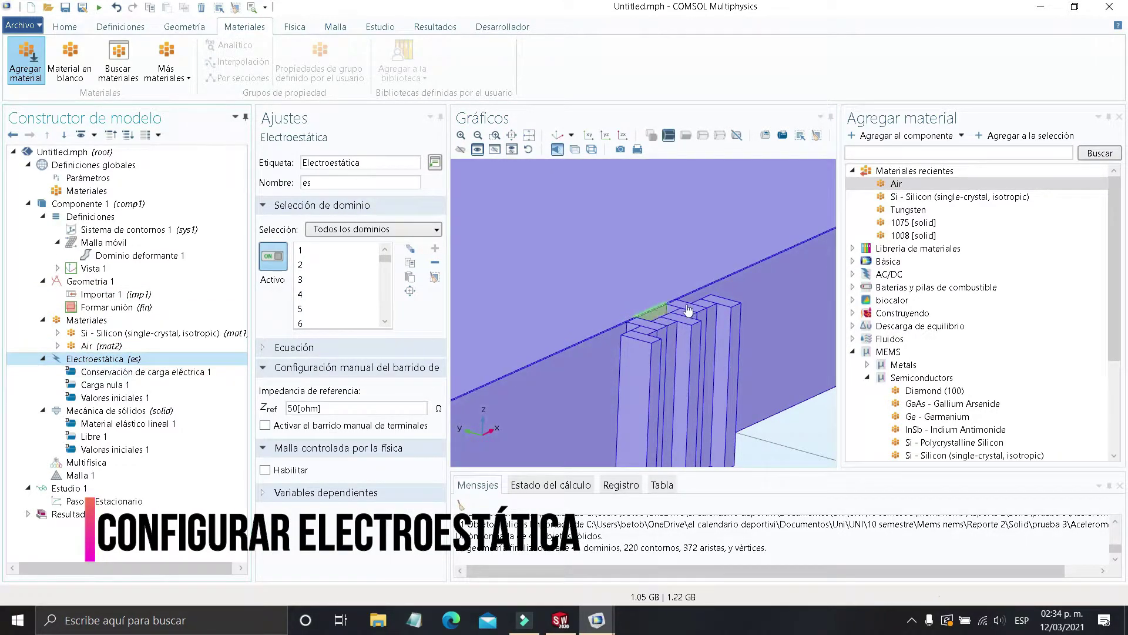
scroll(698, 370, down, 5)
drag(697, 370, 701, 395)
scroll(594, 393, down, 5)
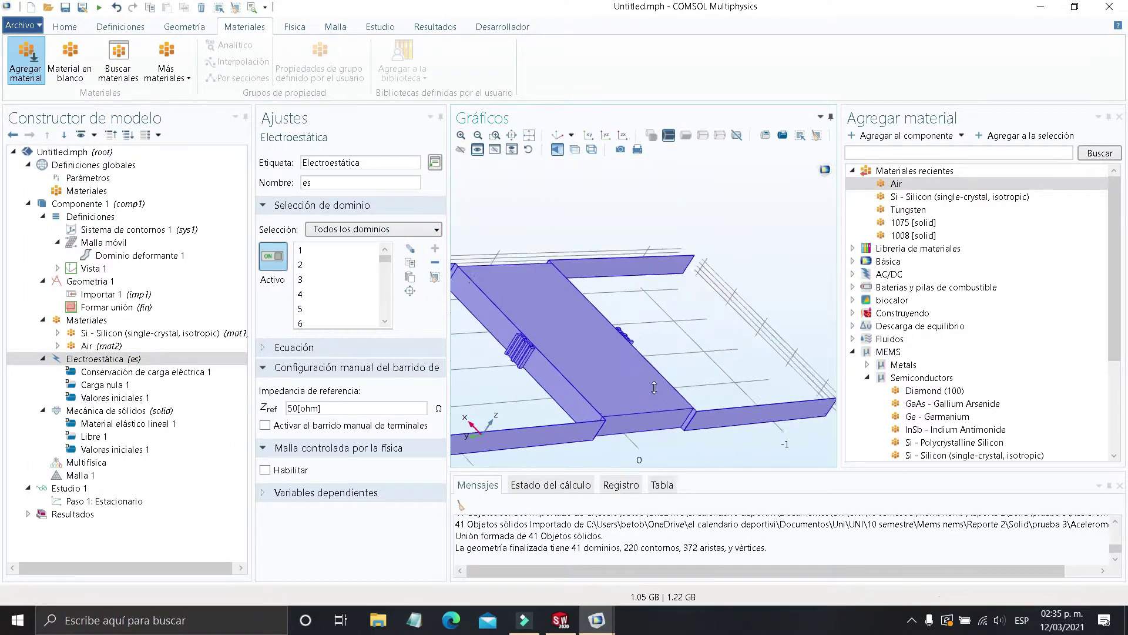
scroll(594, 393, up, 2)
right_drag(646, 391, 729, 406)
scroll(531, 326, up, 4)
scroll(532, 327, up, 1)
scroll(579, 375, down, 3)
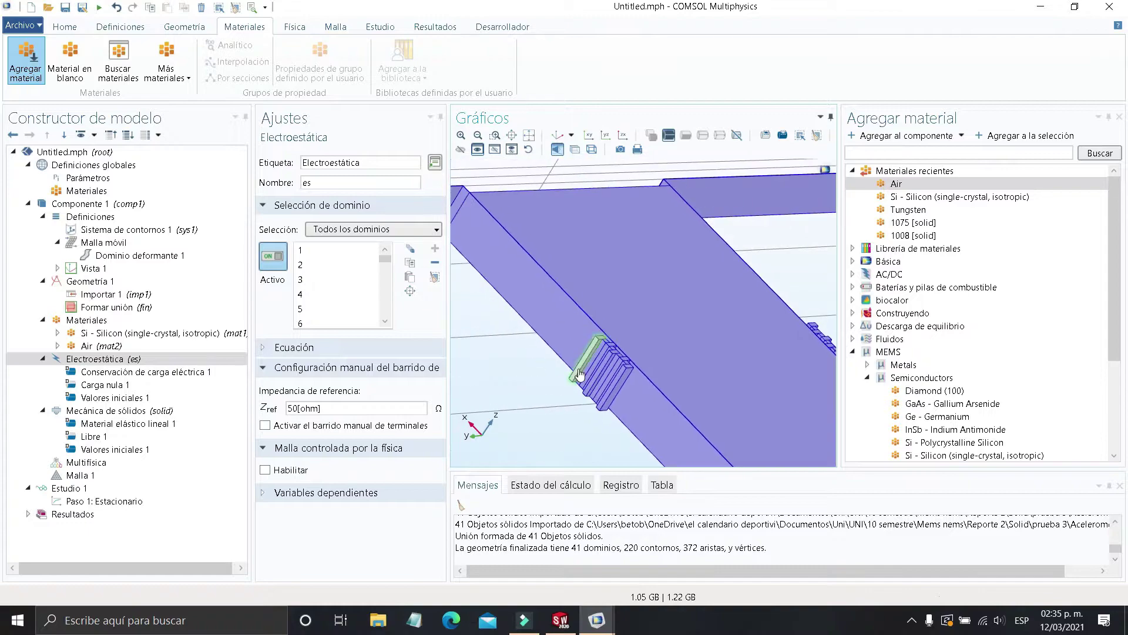
scroll(579, 374, up, 4)
right_drag(617, 360, 594, 346)
drag(595, 346, 584, 359)
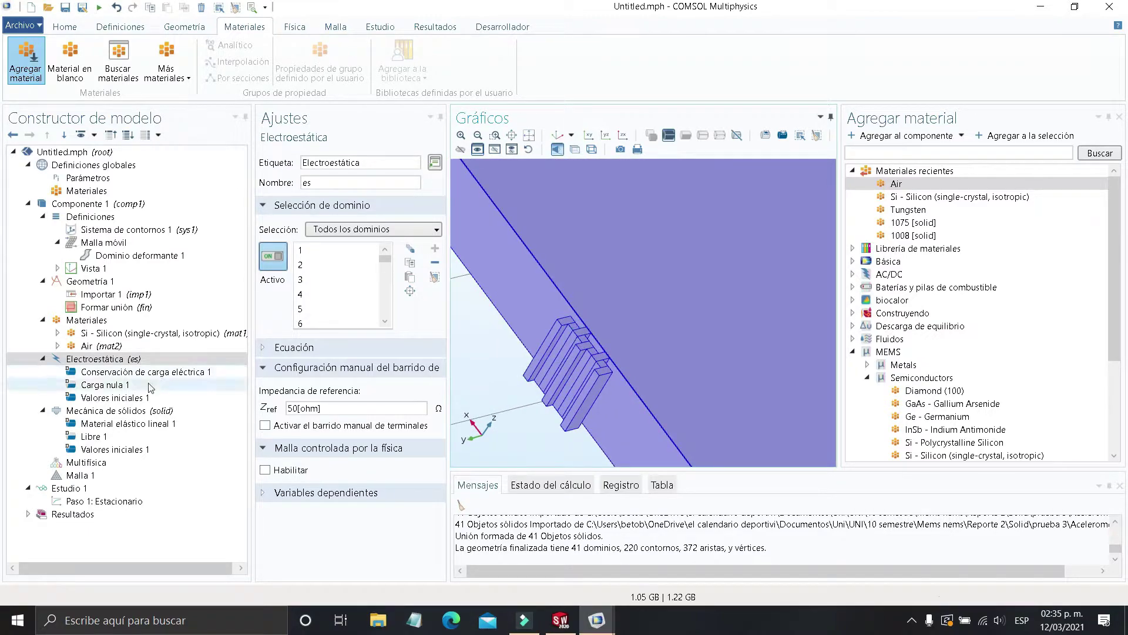
Add a Terminal boundary condition to the Electrostática physics
click(147, 360)
right_click(147, 361)
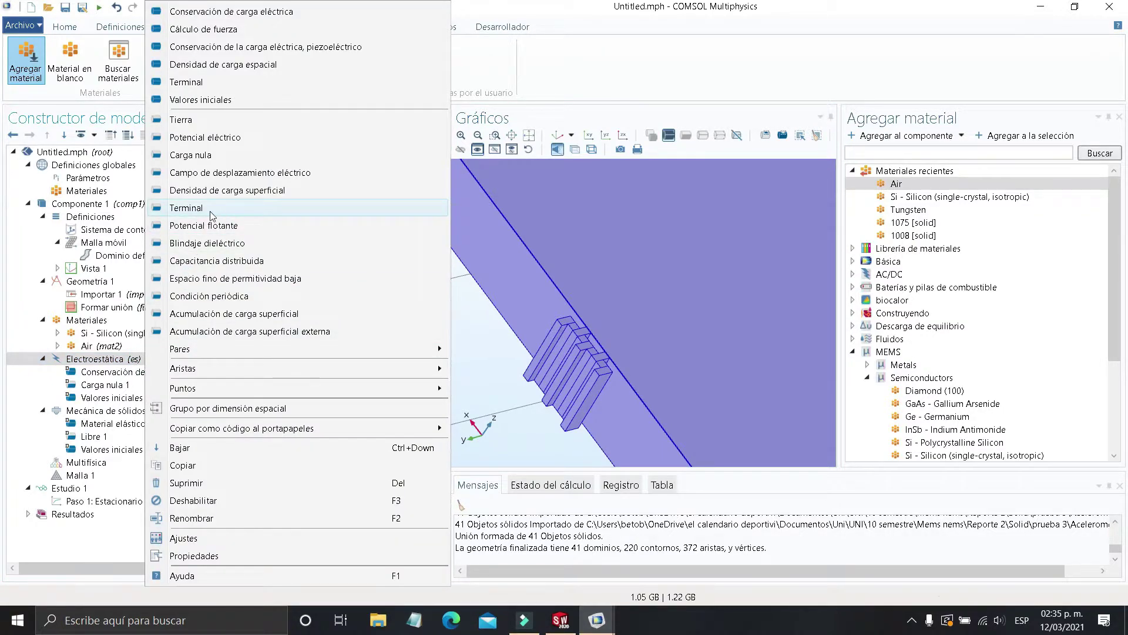
click(191, 209)
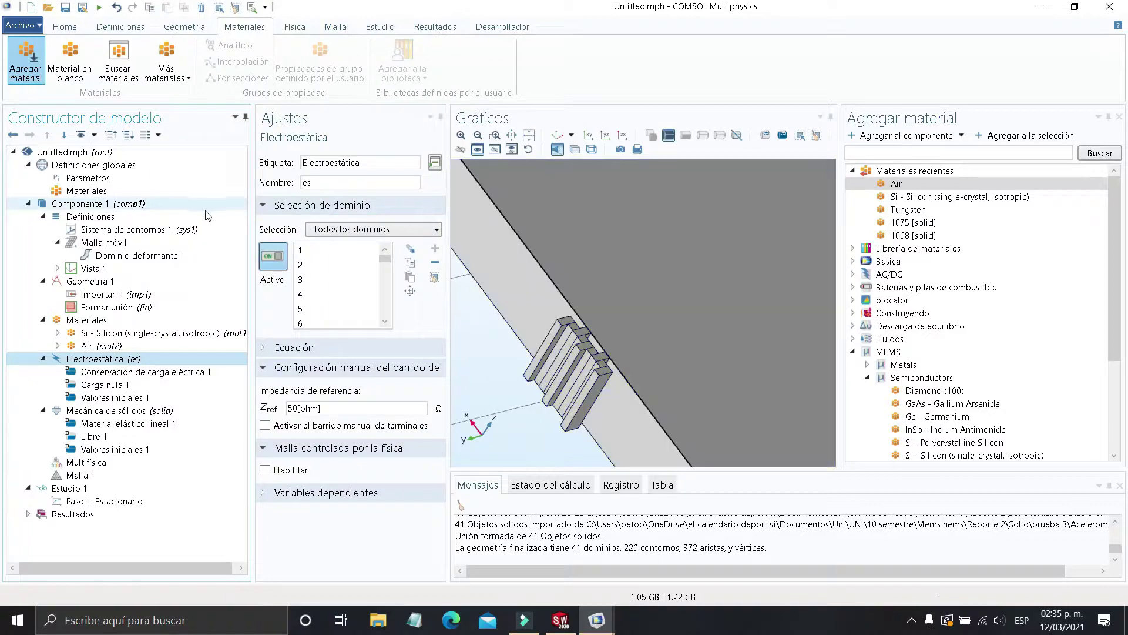
Turn on hiding of picked boundaries and hide the top faces of the gaps between the positive-y side's comb fingers
scroll(516, 291, up, 3)
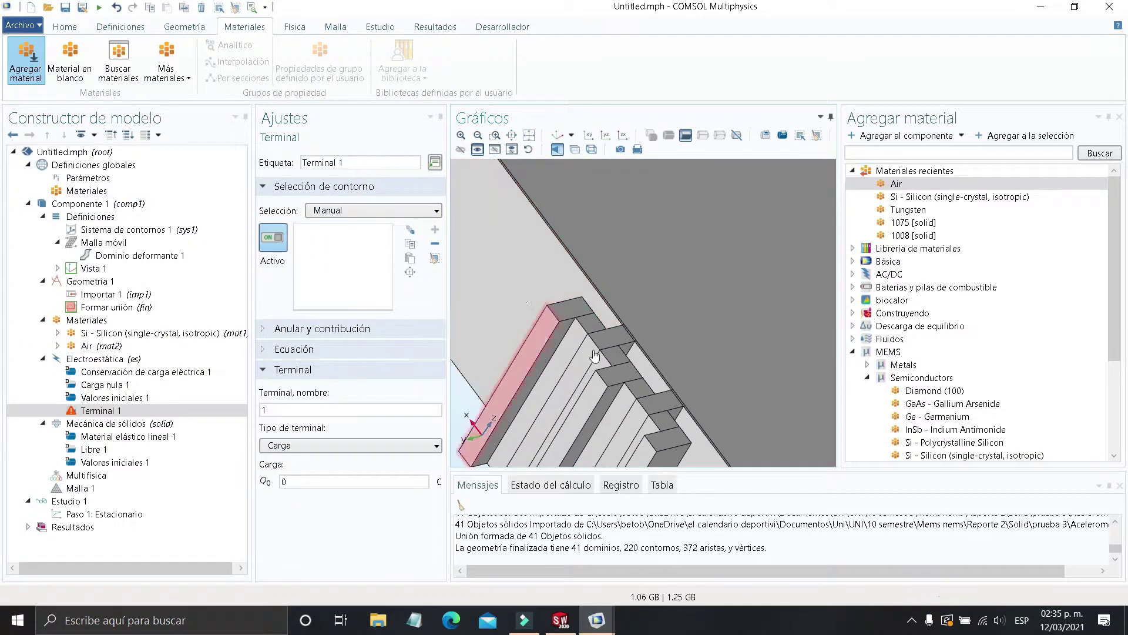
drag(593, 358, 610, 386)
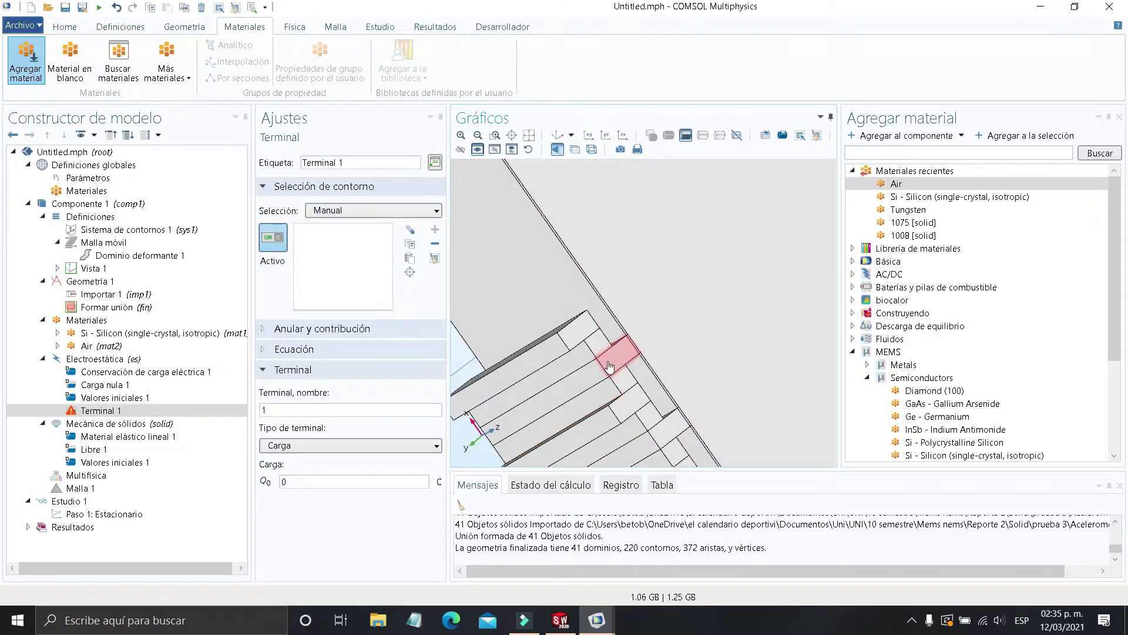
scroll(654, 420, down, 2)
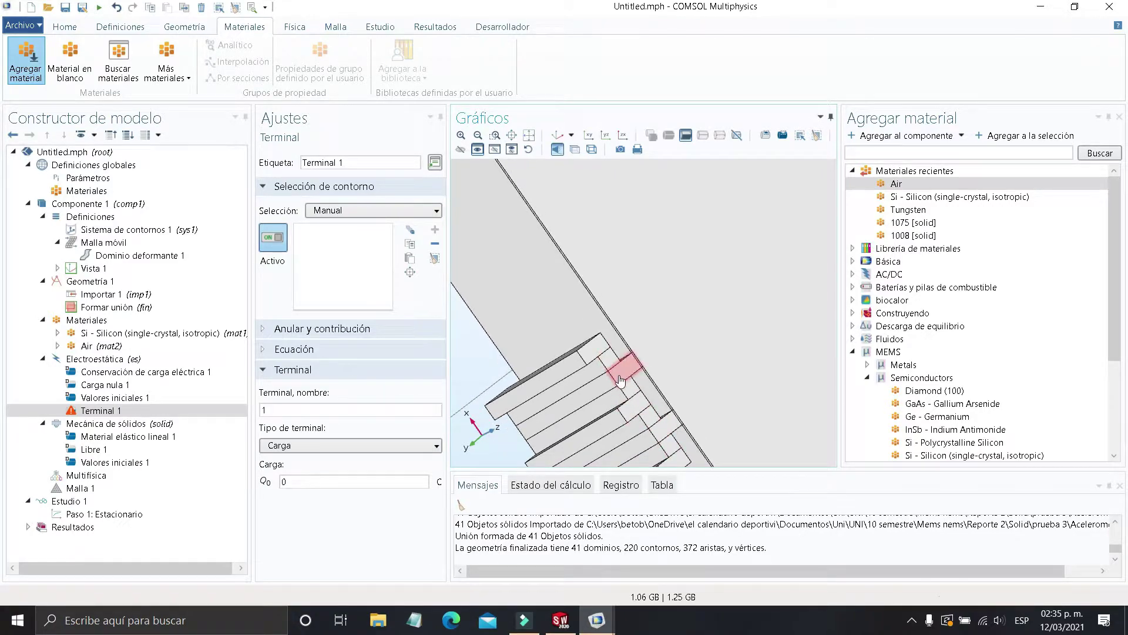
scroll(614, 366, up, 3)
drag(631, 374, 606, 366)
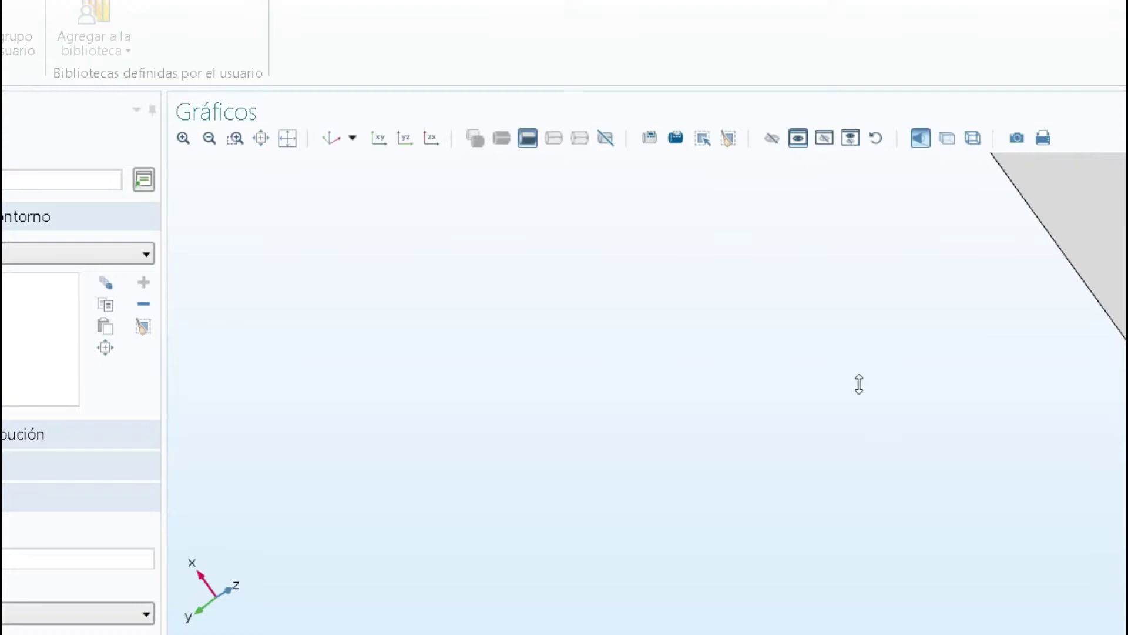
middle_drag(859, 383, 999, 462)
right_drag(996, 455, 907, 598)
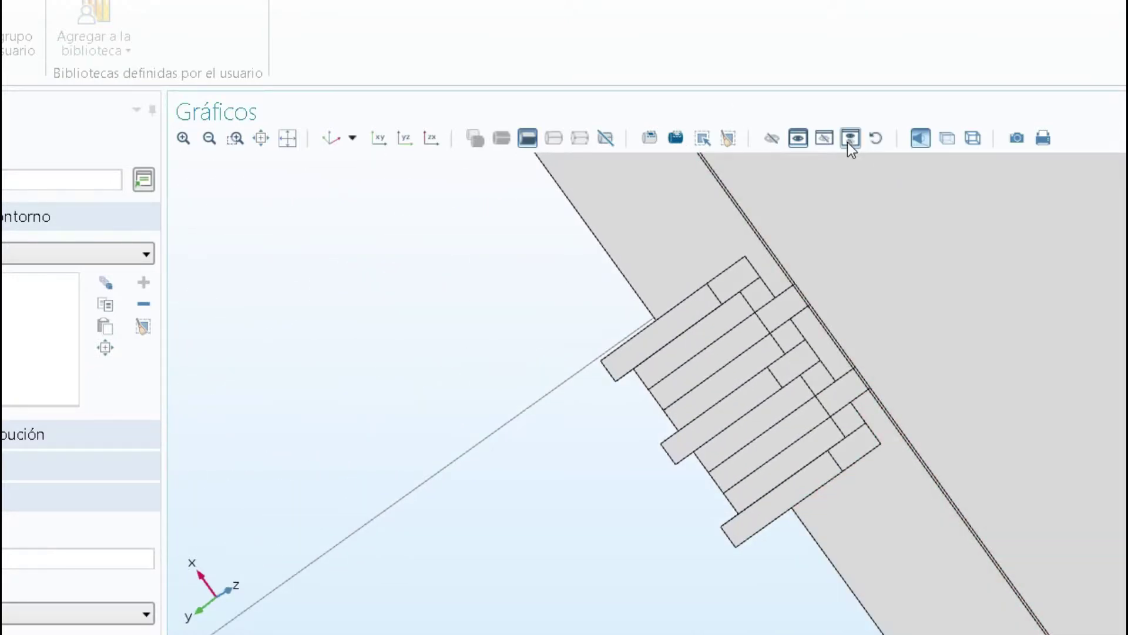
click(776, 144)
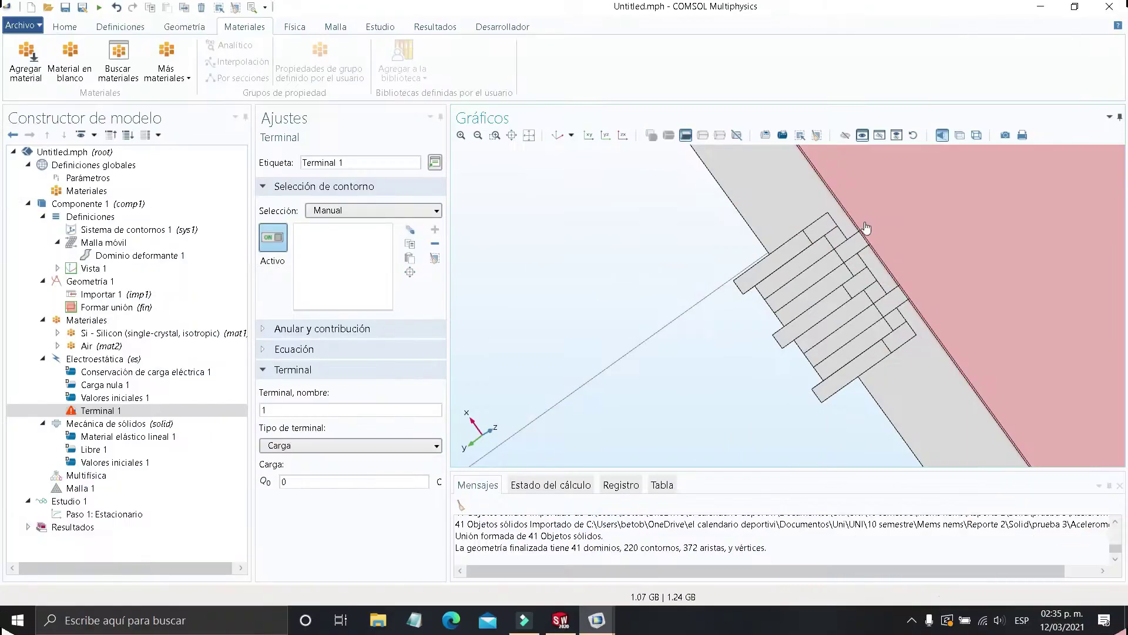
scroll(803, 271, up, 3)
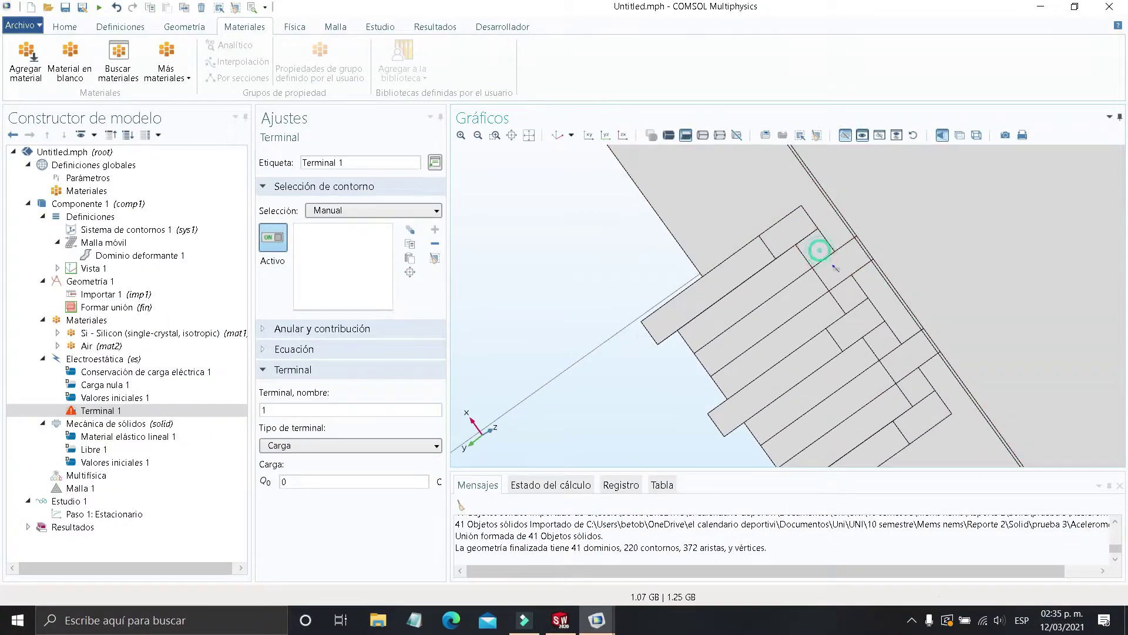
drag(849, 317, 903, 326)
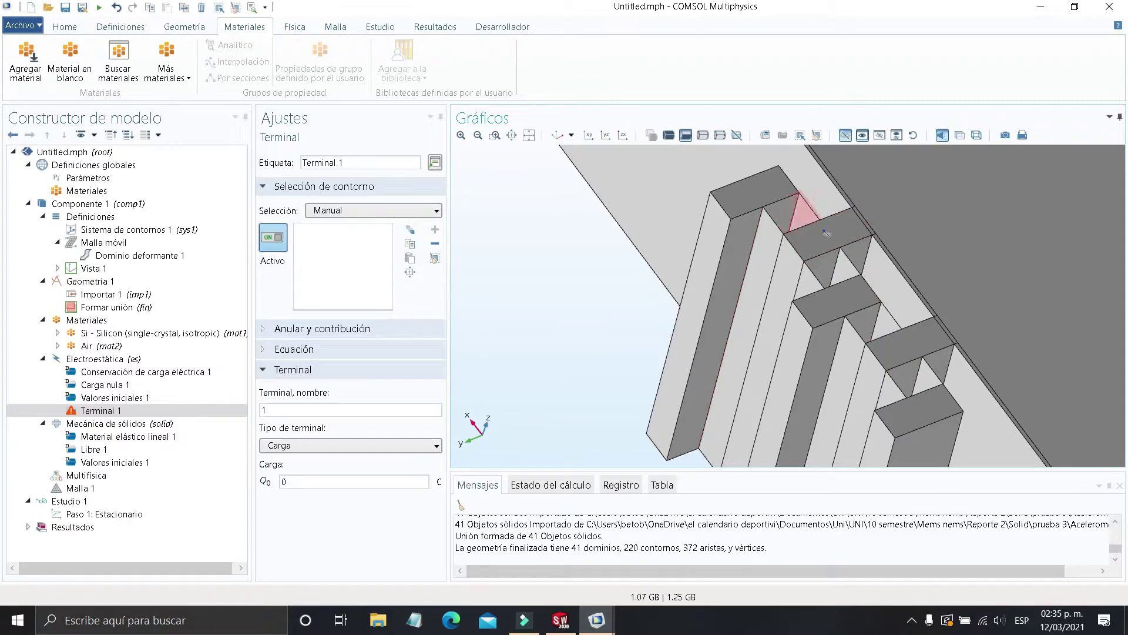
Add boundaries 66, 86, 132 and 152 between the negative-y side's comb fingers to Terminal 1's selection
scroll(873, 315, down, 5)
right_drag(926, 315, 856, 289)
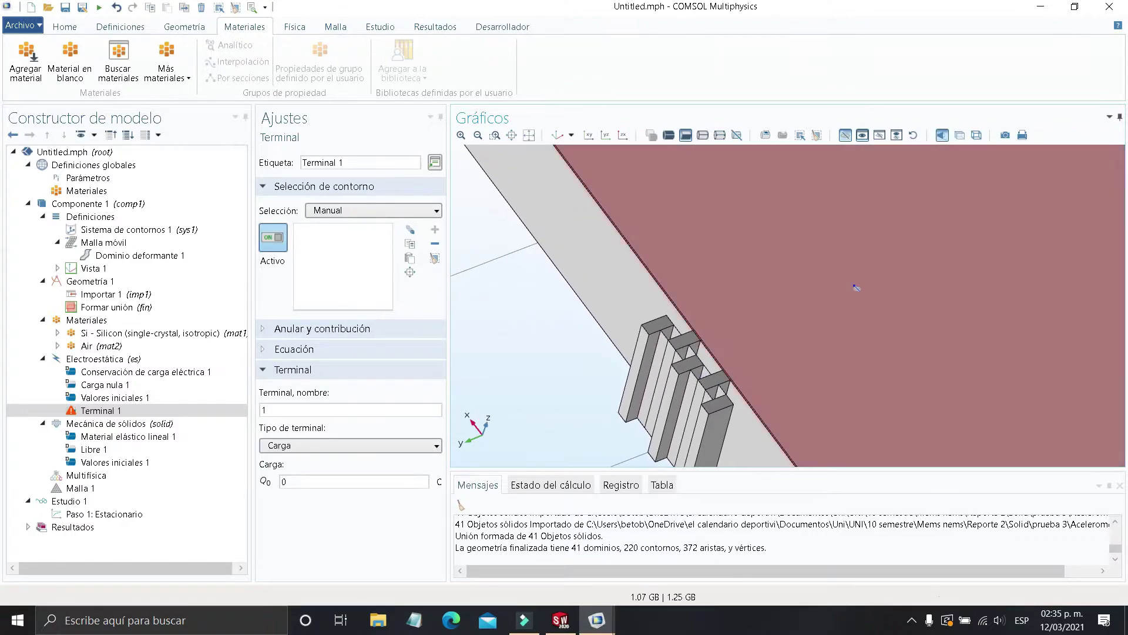
scroll(881, 297, down, 3)
scroll(966, 334, up, 8)
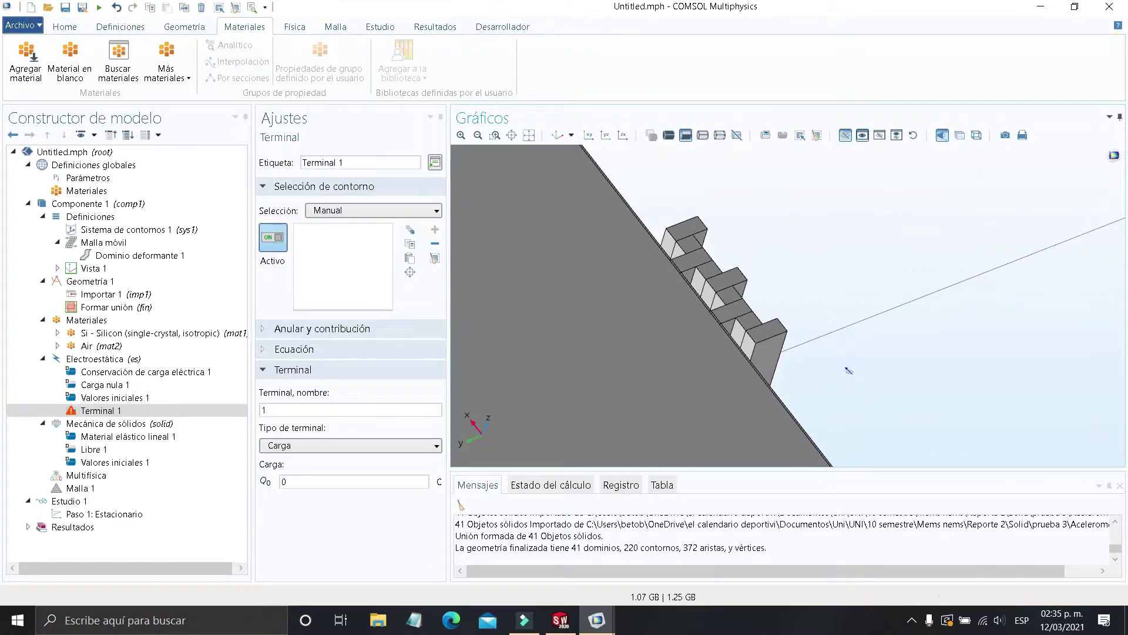
scroll(817, 347, up, 3)
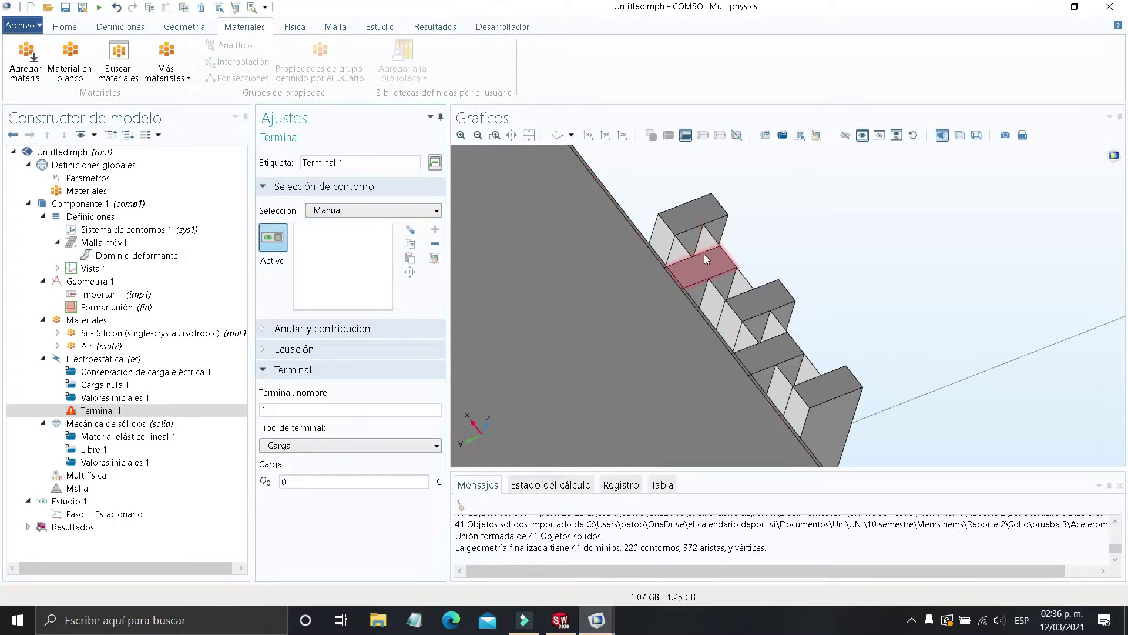
scroll(699, 266, up, 1)
drag(700, 266, 812, 384)
click(778, 359)
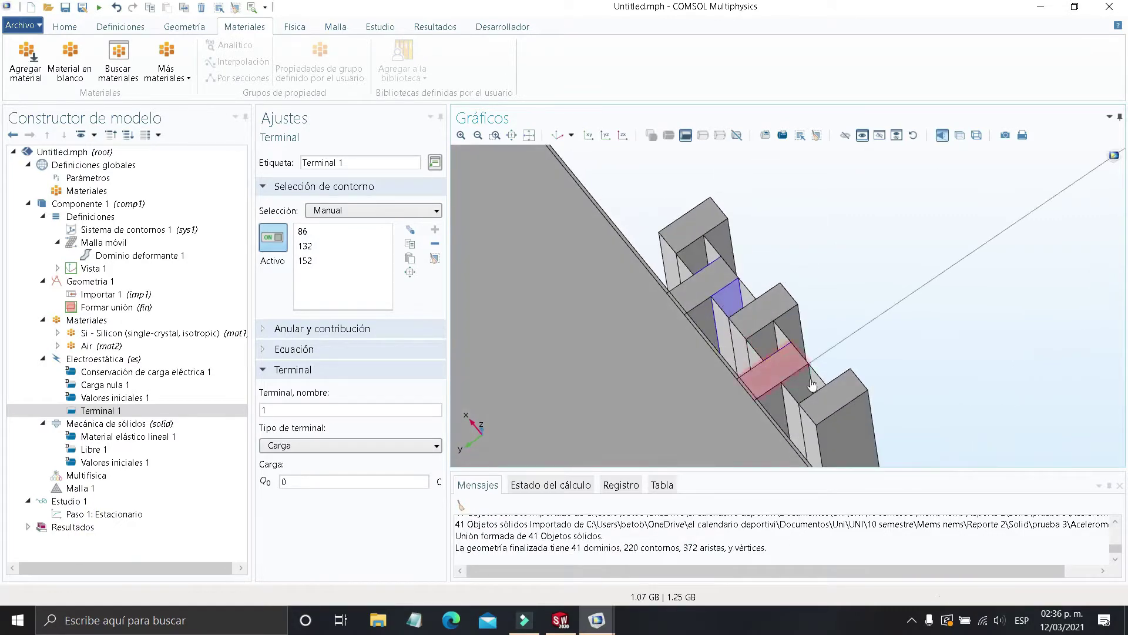
click(796, 384)
Add the finger faces on the central mass's positive-y side, including boundaries 84, 103 and 150, to Terminal 1's selection
scroll(717, 373, down, 3)
right_drag(740, 376, 906, 260)
scroll(708, 299, down, 6)
right_drag(594, 335, 678, 368)
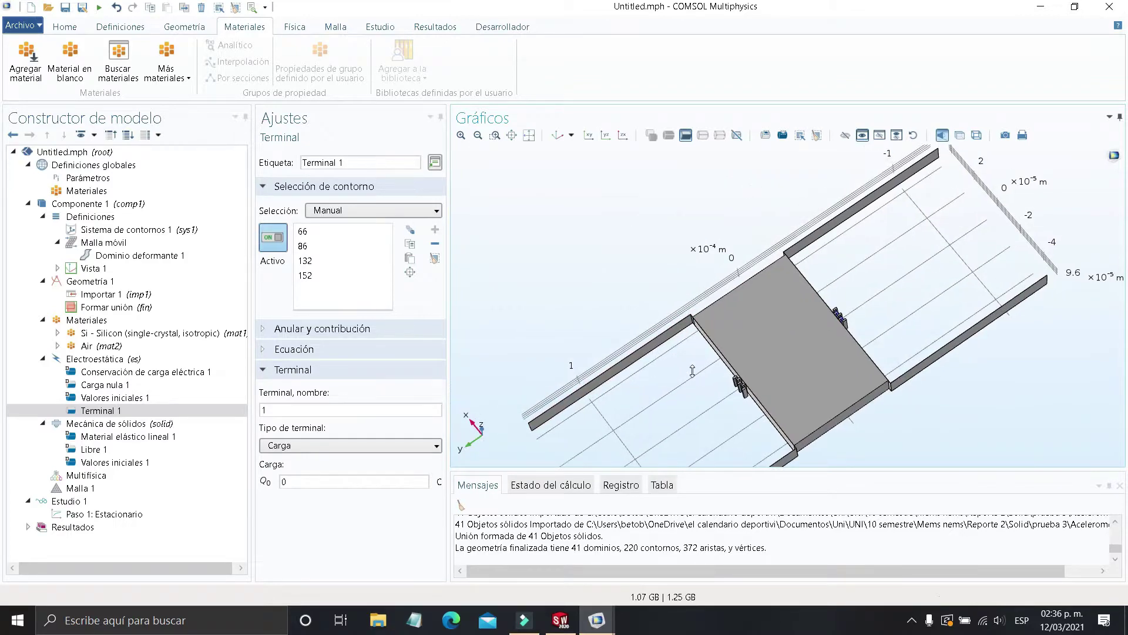
scroll(691, 371, up, 4)
right_drag(846, 377, 694, 353)
scroll(725, 358, up, 5)
scroll(699, 353, up, 5)
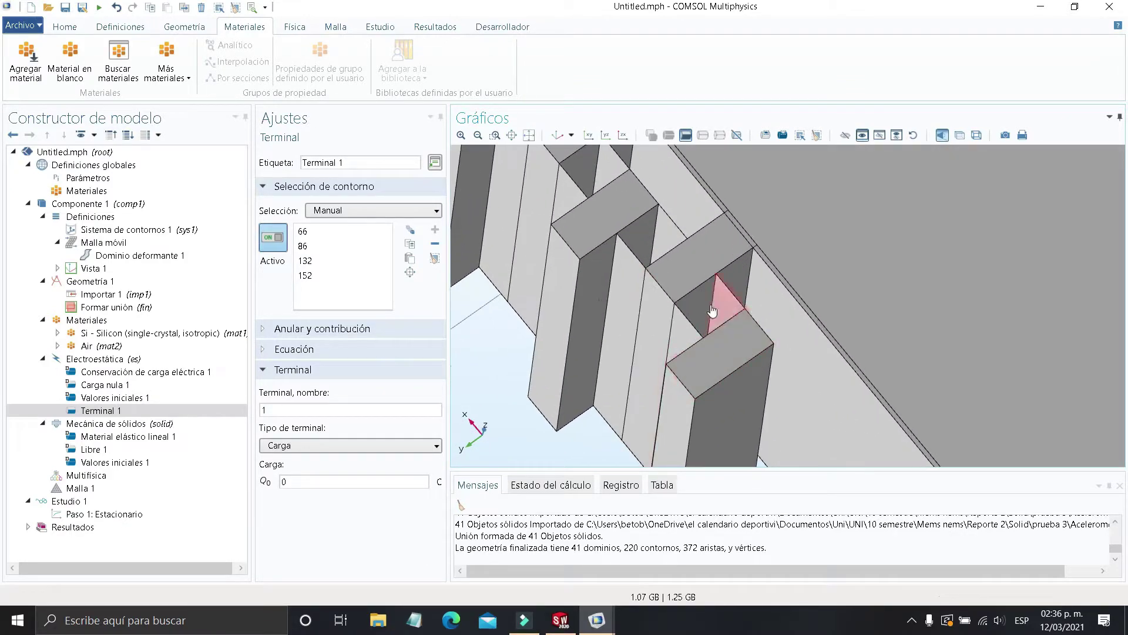
click(696, 300)
drag(696, 300, 716, 326)
click(701, 294)
right_drag(700, 294, 777, 387)
scroll(715, 325, up, 2)
drag(772, 379, 697, 282)
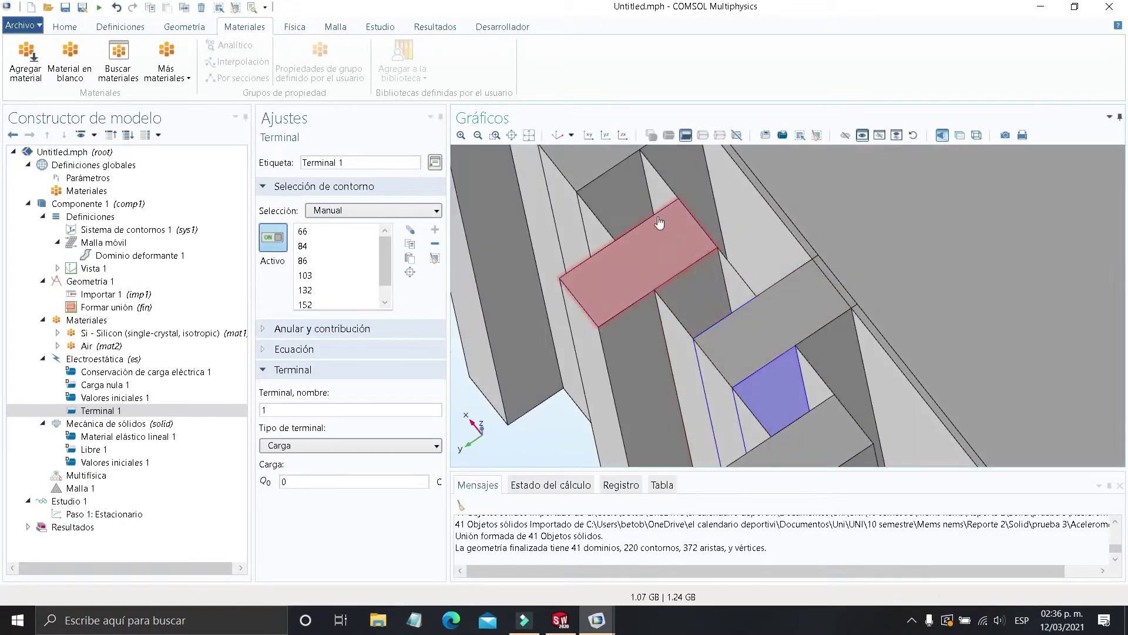
click(638, 203)
scroll(643, 200, down, 4)
right_drag(668, 245, 684, 297)
drag(679, 288, 650, 236)
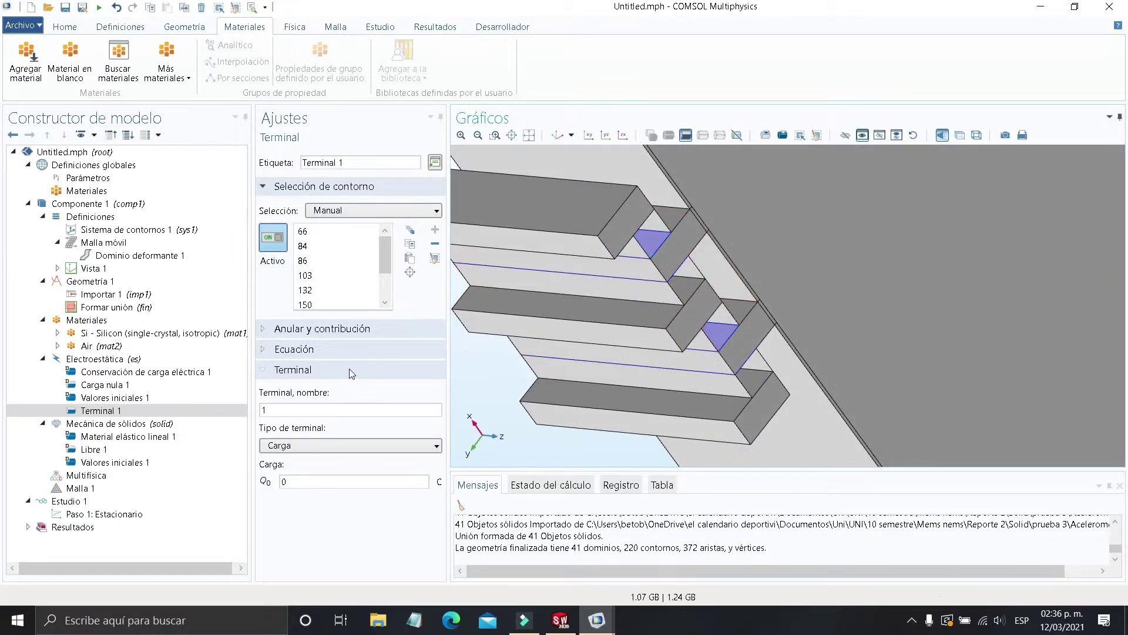
Set Terminal 1's type to Voltaje with a voltage of 4.91 V
click(120, 411)
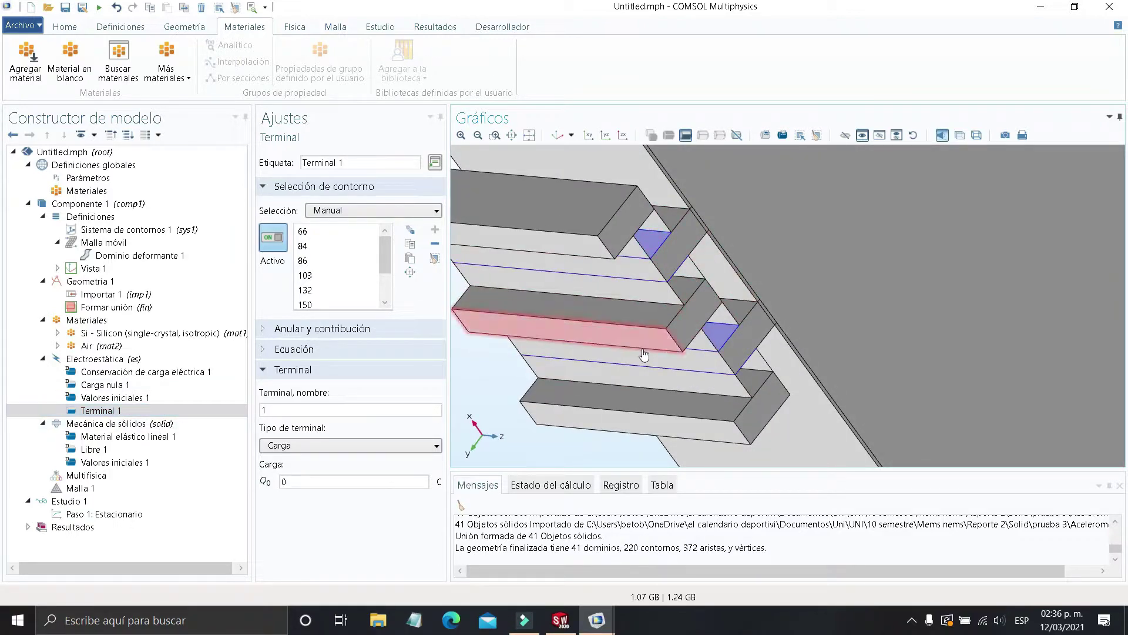
scroll(640, 354, down, 1)
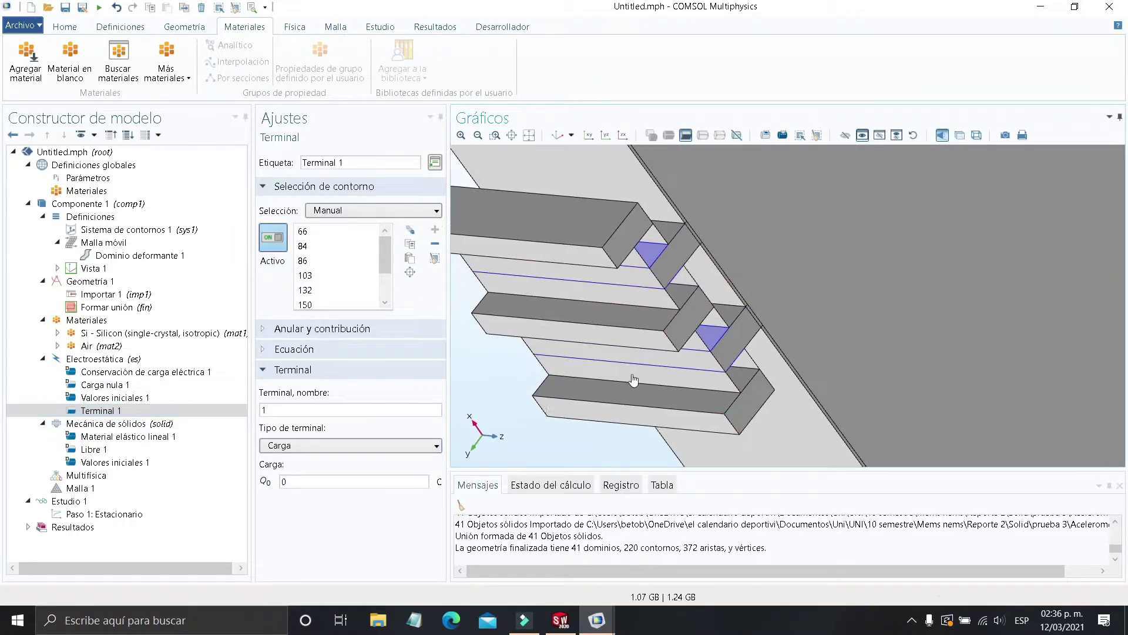
click(370, 446)
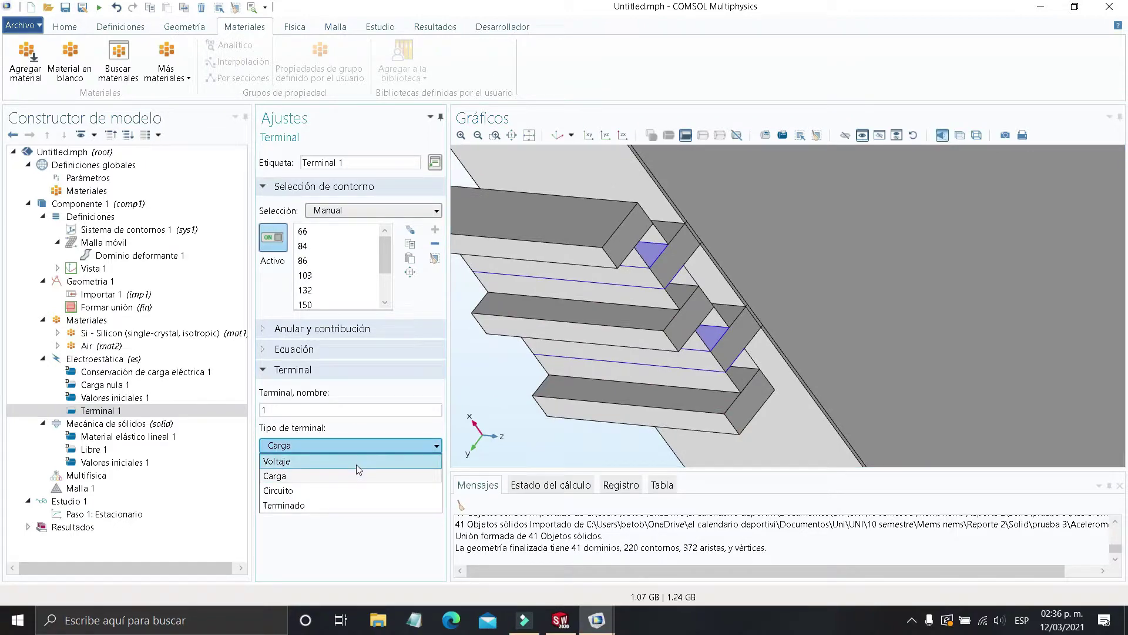
click(357, 462)
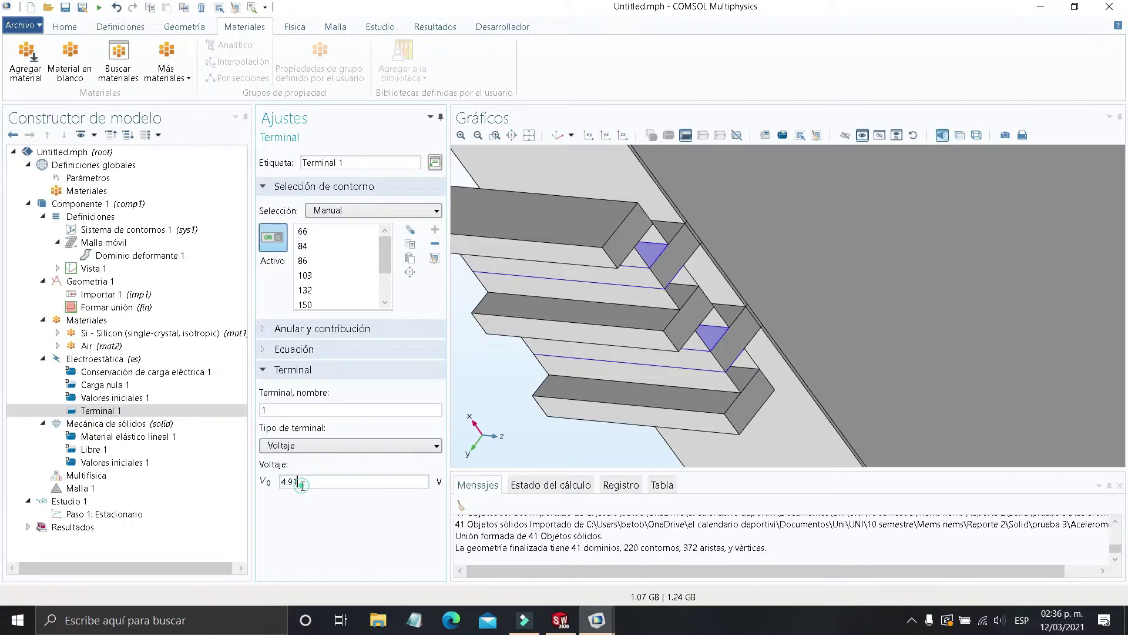
Define a global parameter Va with the expression 4.91[V]
click(88, 178)
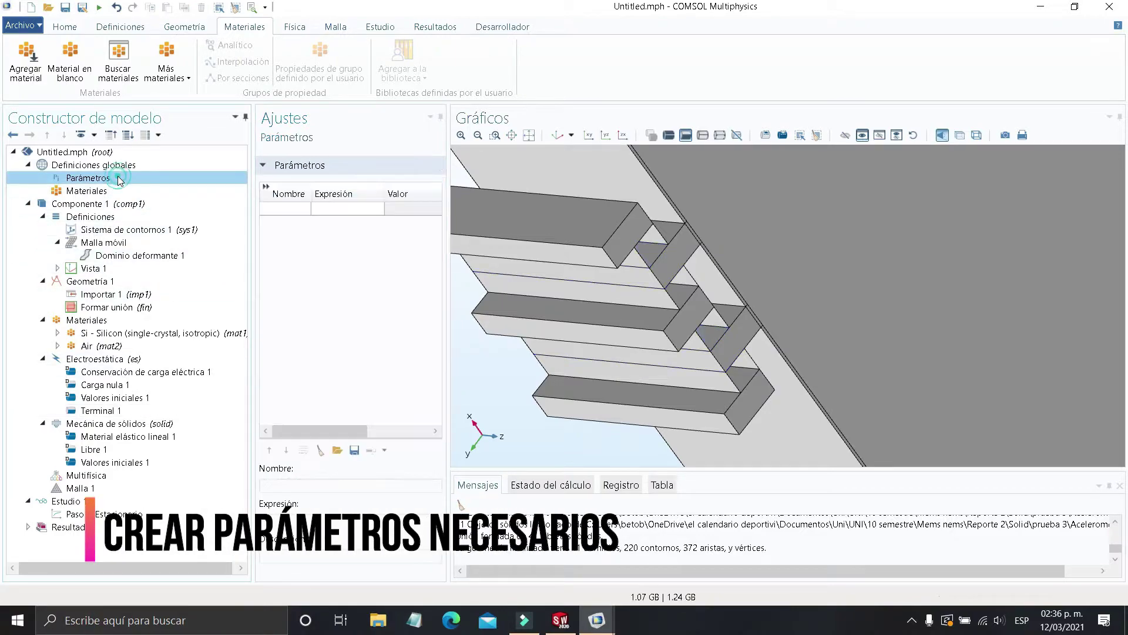
click(275, 209)
text(V)
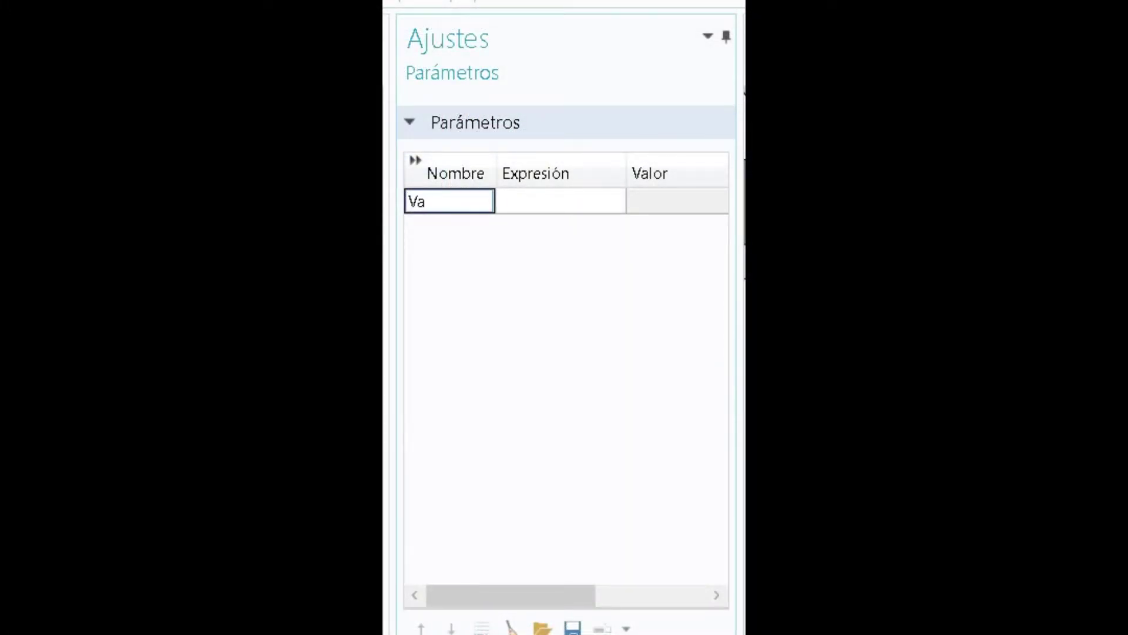
text(a)
key(Tab)
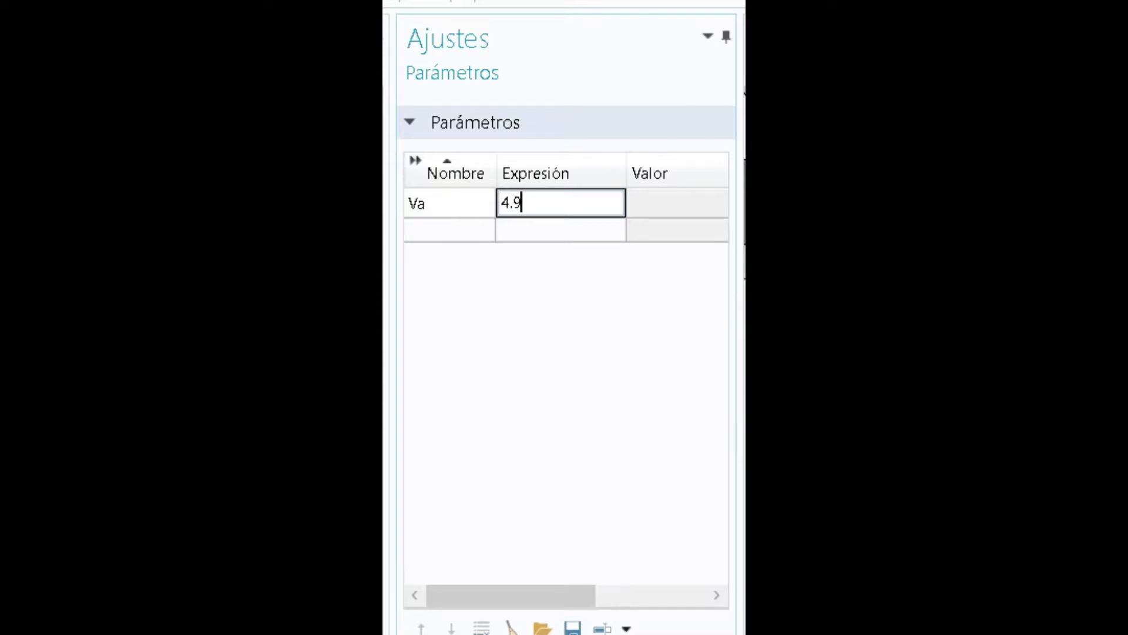
text(4.91[V)
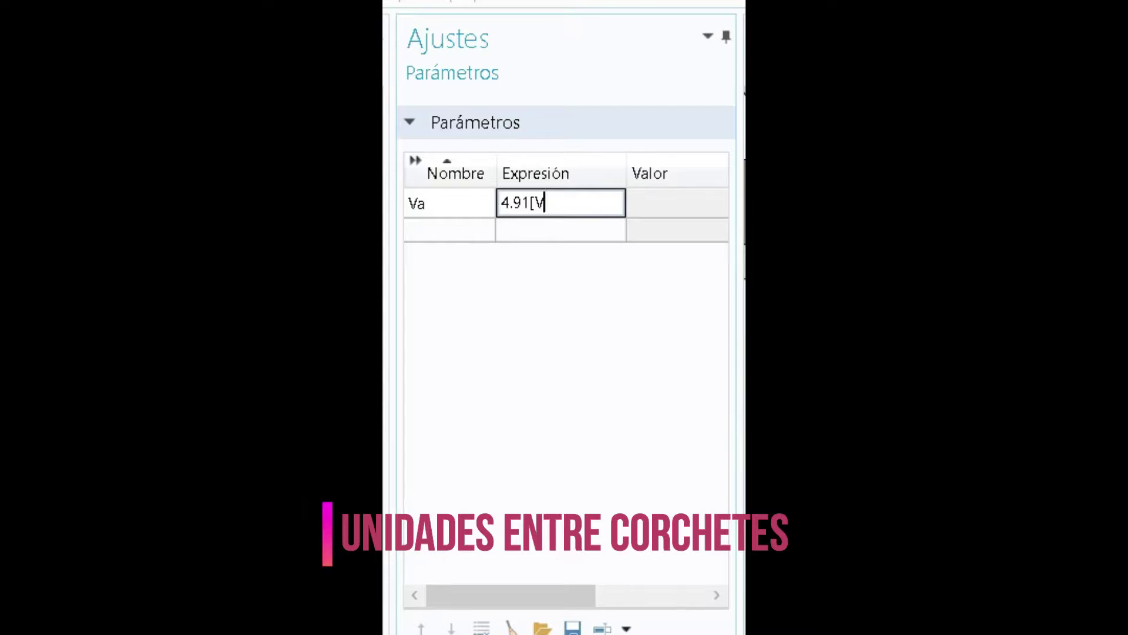
key(Return)
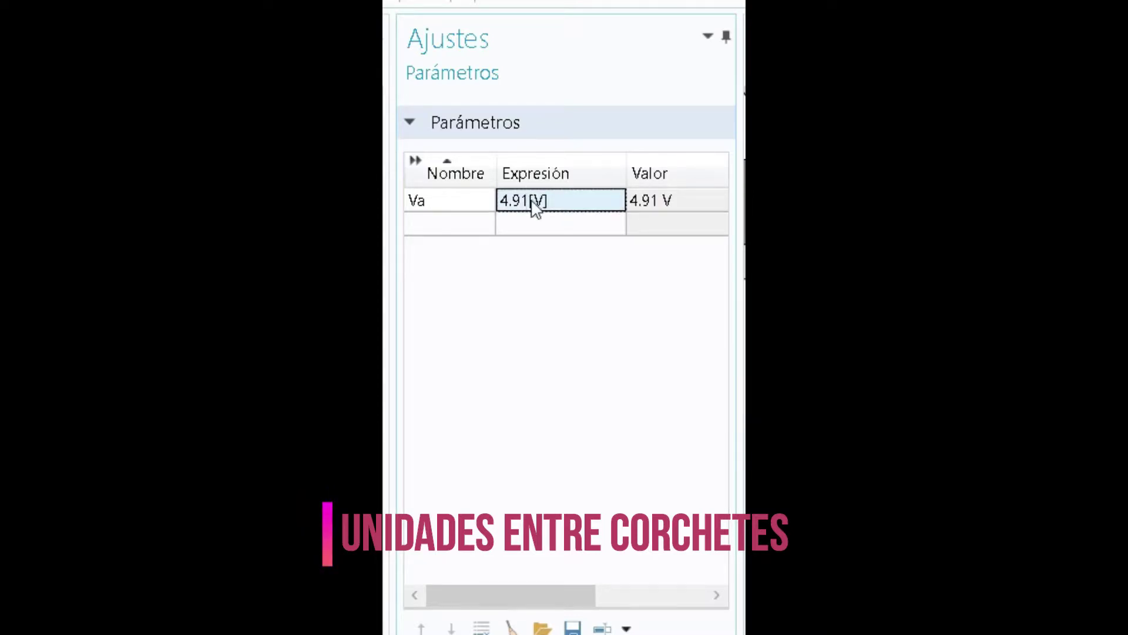
Define a second global parameter FG with the expression 1
click(474, 218)
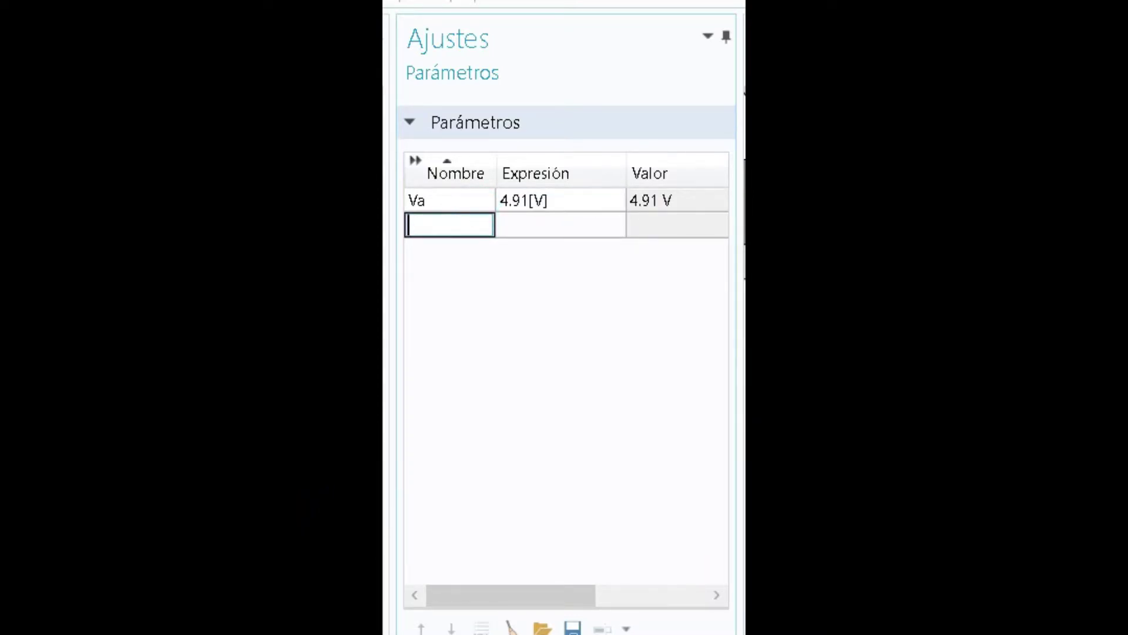
click(550, 228)
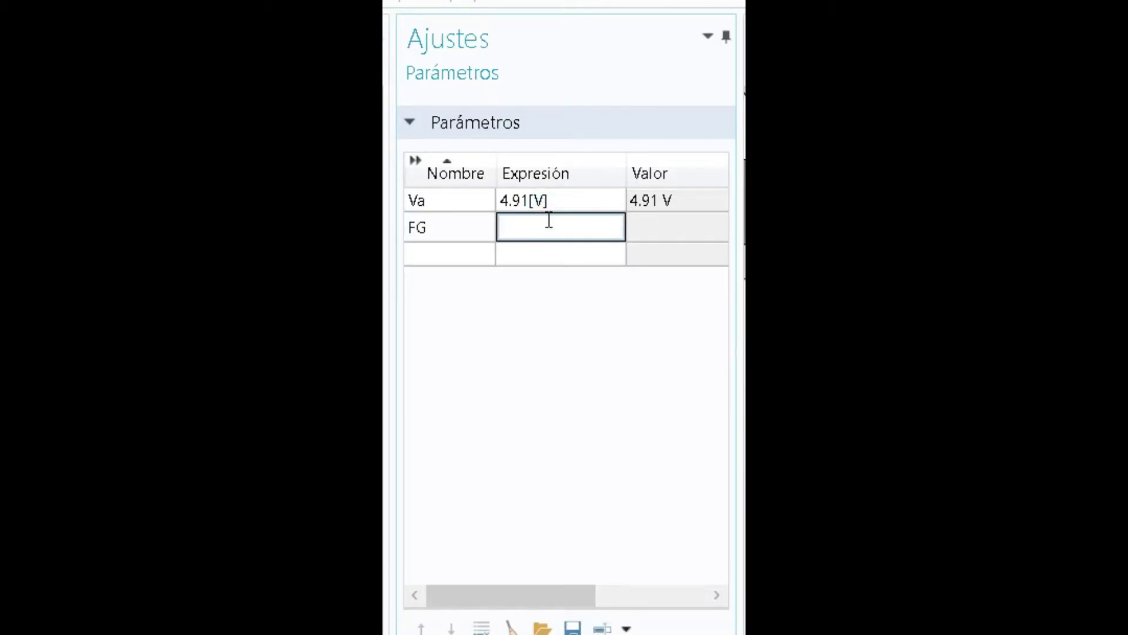
key(Return)
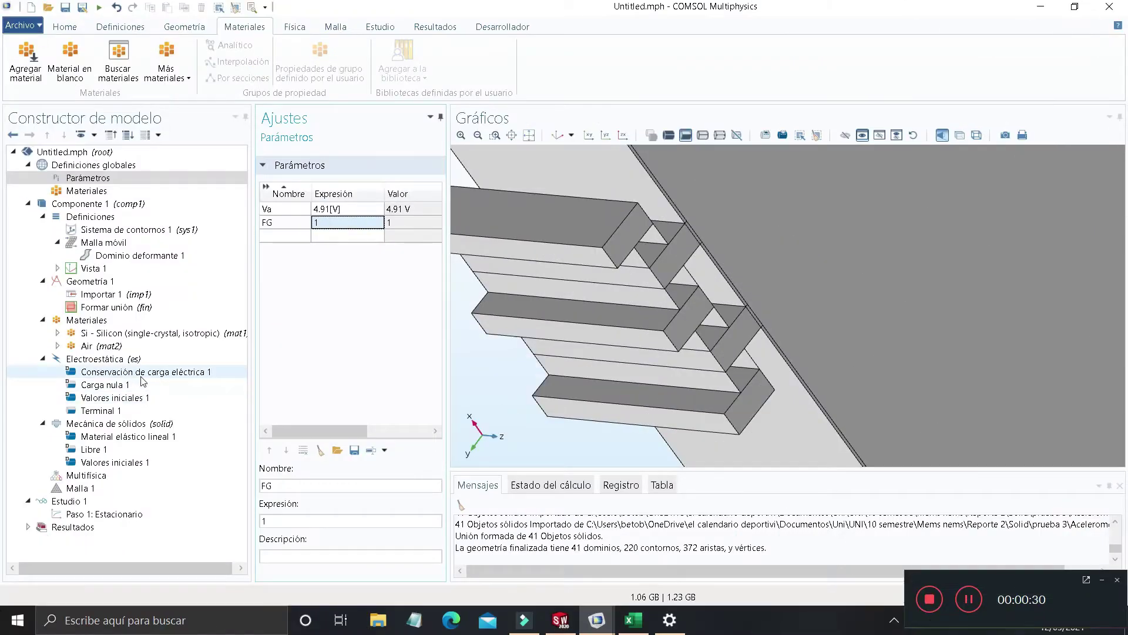
Set Terminal 1's voltage to the parameter Va
click(154, 359)
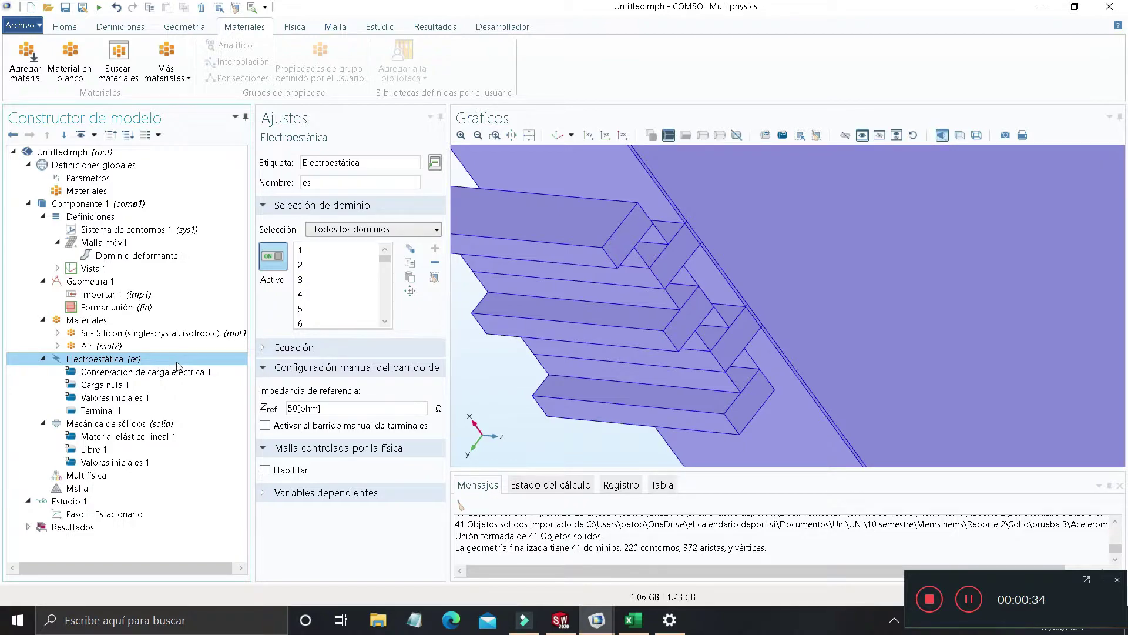
click(126, 411)
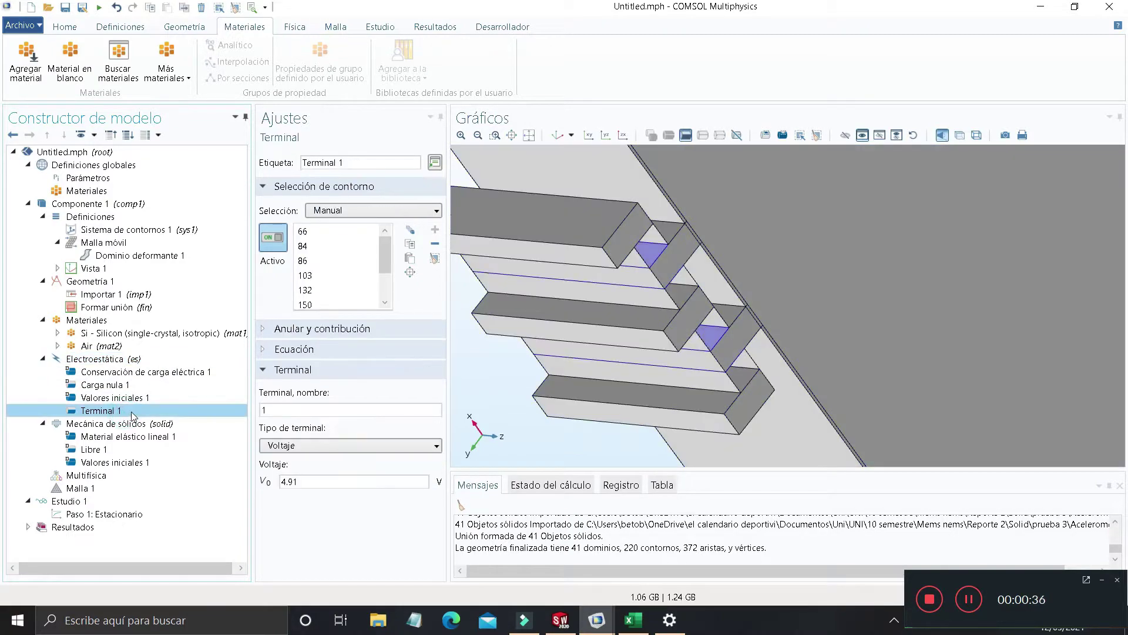
drag(324, 481, 274, 490)
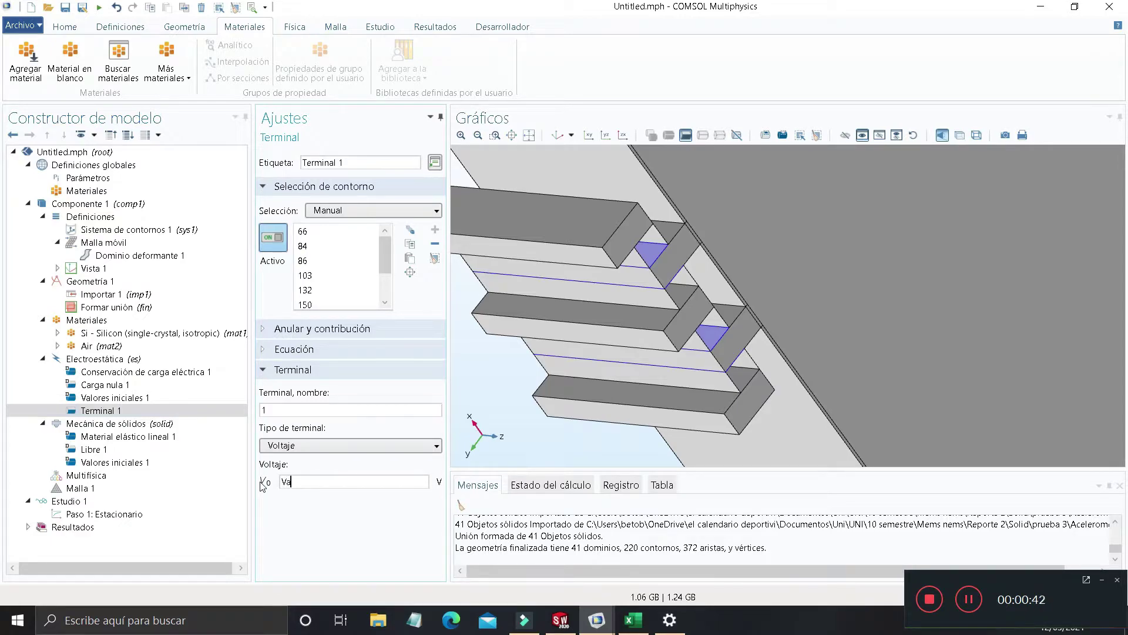
click(132, 397)
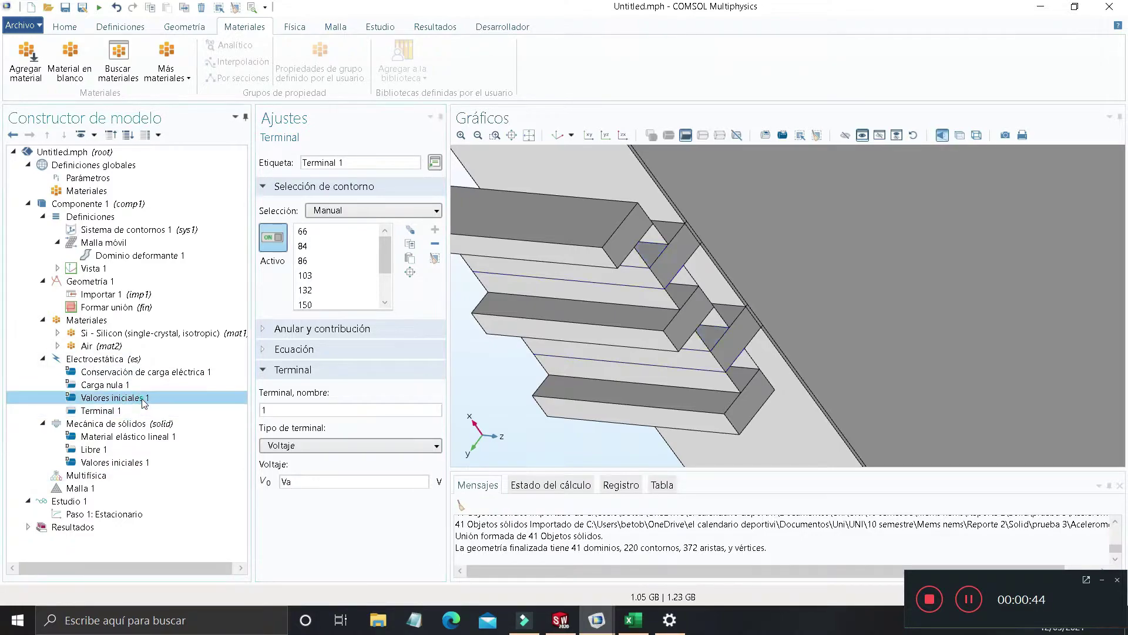
Add a Tierra boundary condition to the Electrostática physics
right_click(158, 360)
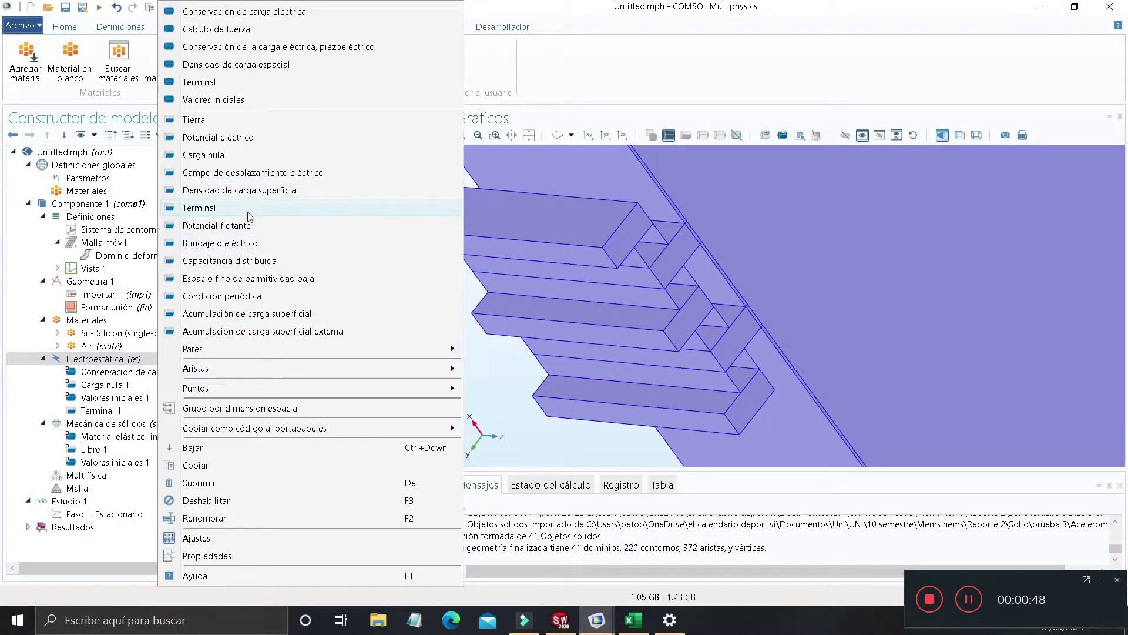
click(243, 122)
scroll(696, 305, down, 2)
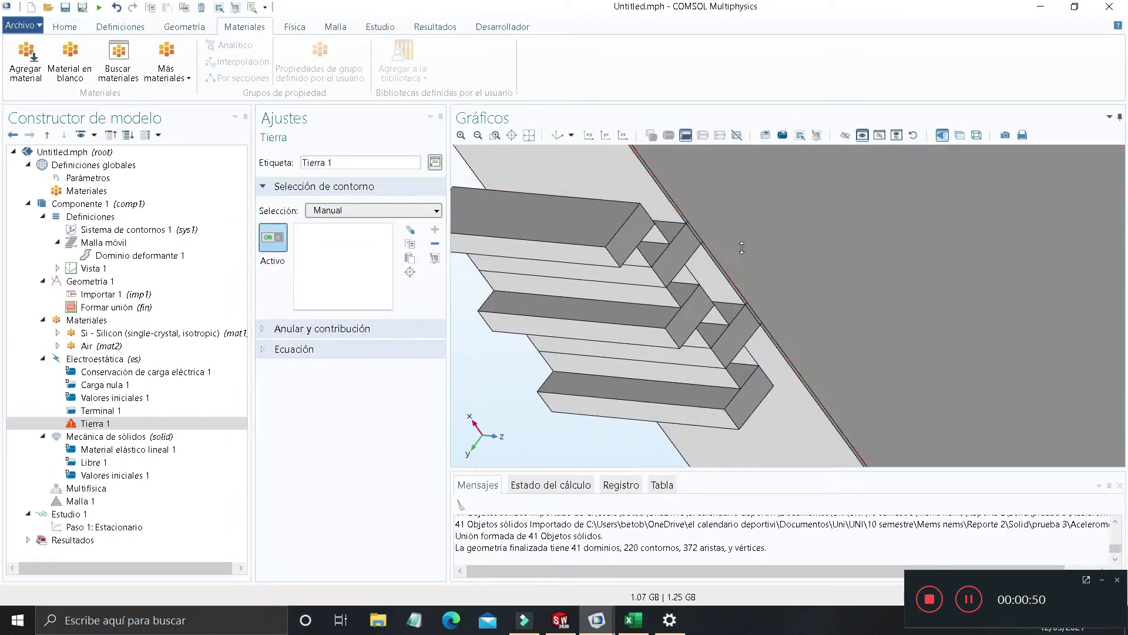
Select boundaries 60, 114, 126 and 180 between the positive-y side's comb fingers for Tierra 1
drag(697, 305, 668, 246)
scroll(668, 246, up, 1)
scroll(673, 223, up, 1)
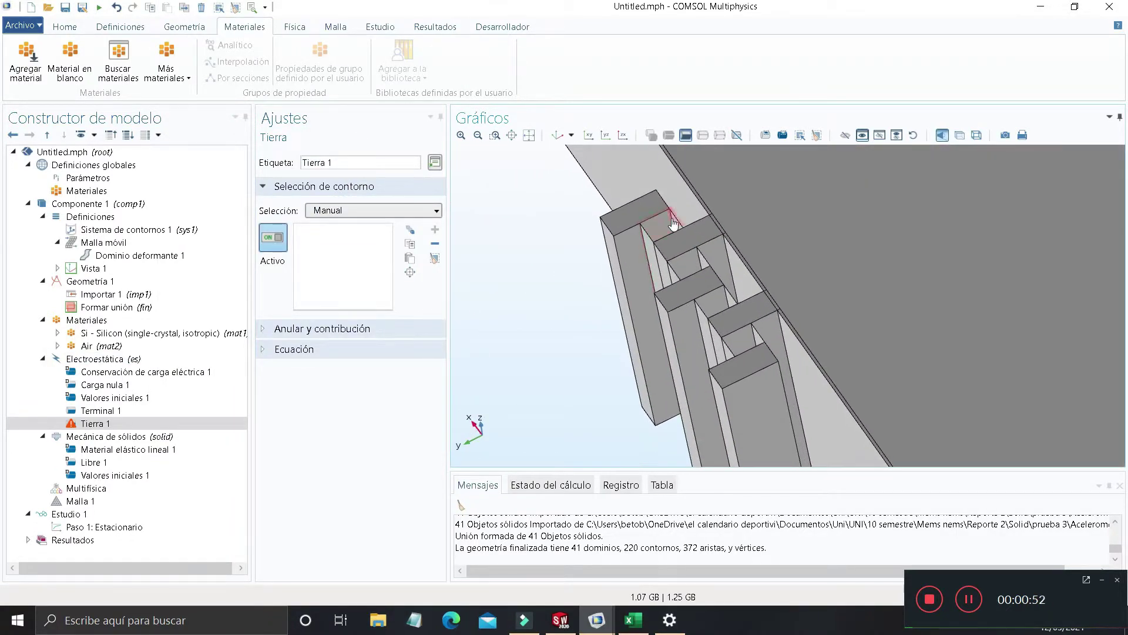
drag(713, 297, 760, 351)
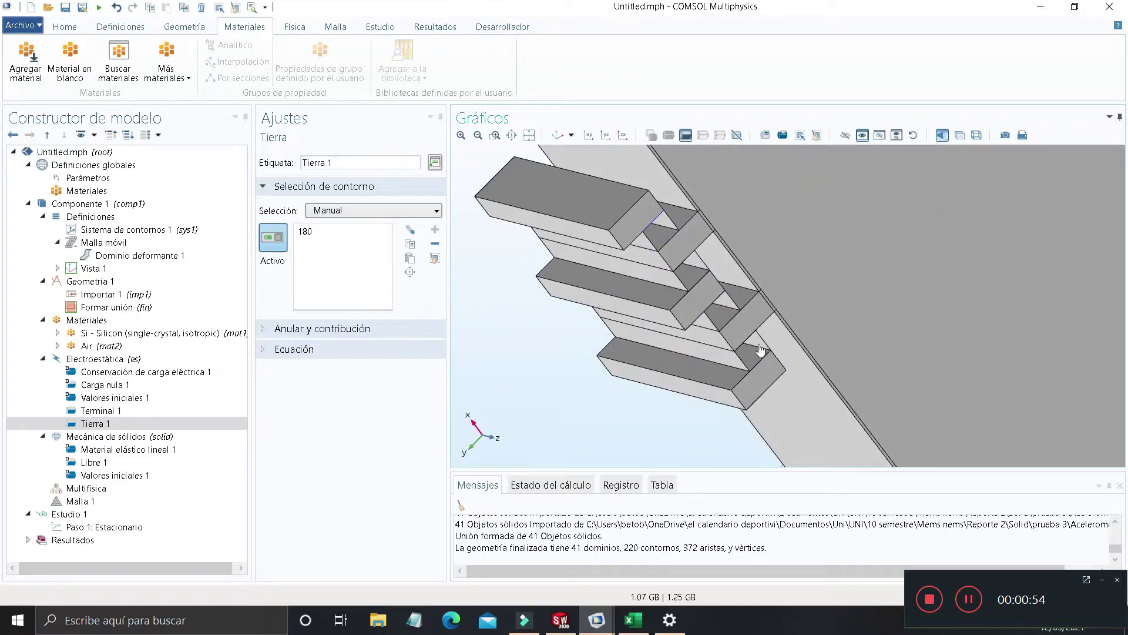
click(698, 282)
drag(698, 282, 707, 298)
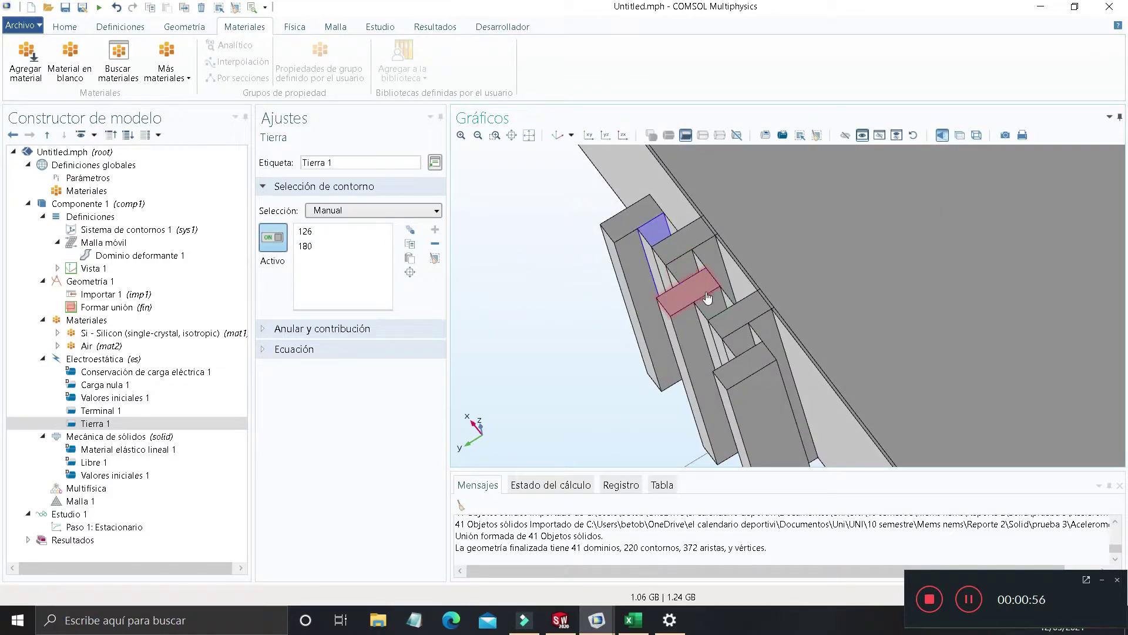
click(712, 300)
drag(756, 367, 781, 413)
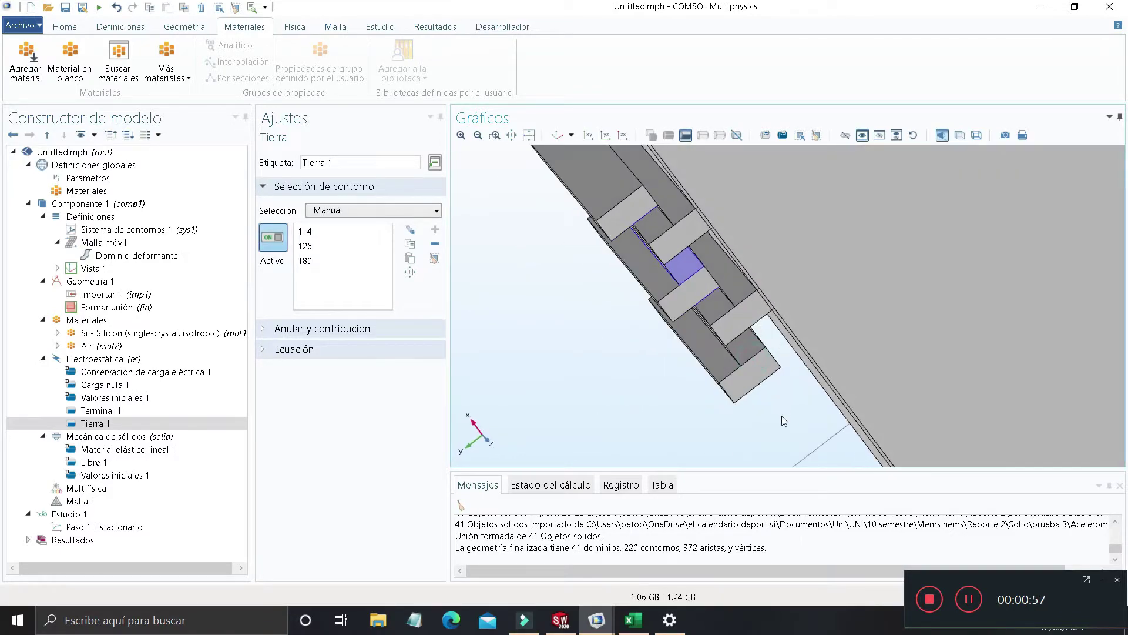
click(753, 351)
drag(770, 369, 781, 383)
Add the finger faces on the central mass's negative-y side, including boundaries 55, 112 and 121, to Tierra 1's selection
scroll(781, 383, down, 2)
right_drag(799, 305, 640, 456)
scroll(785, 280, down, 5)
right_drag(940, 158, 864, 267)
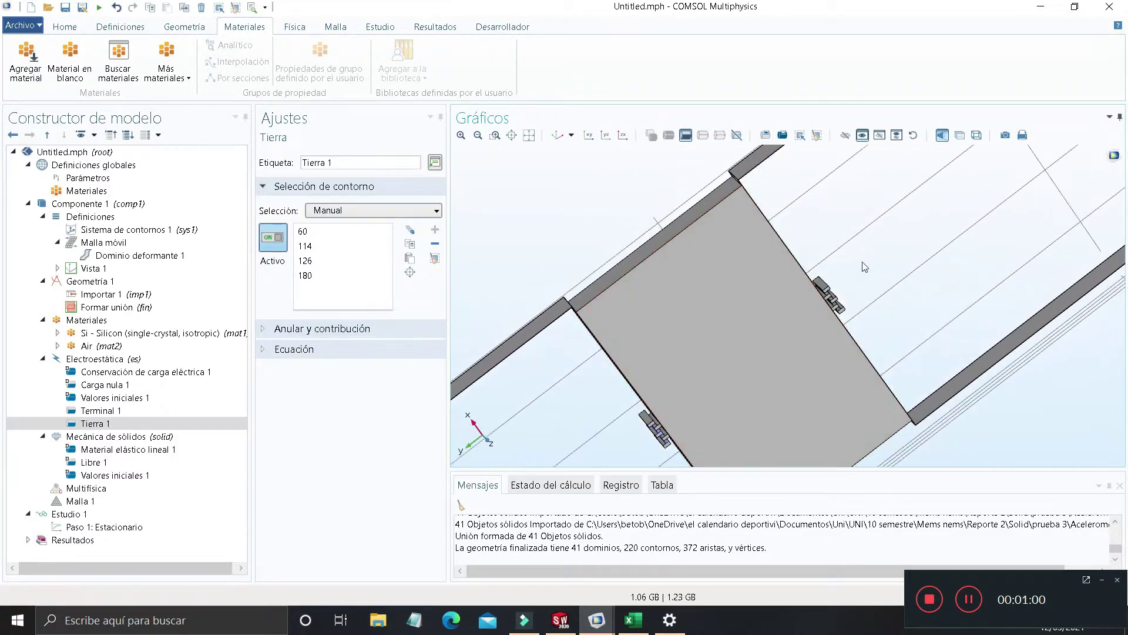
scroll(863, 267, up, 5)
right_drag(753, 370, 703, 322)
drag(705, 326, 667, 277)
middle_drag(718, 344, 670, 268)
click(683, 276)
mouse_move(683, 276)
mouse_down()
mouse_move(720, 317)
mouse_move(697, 290)
mouse_up()
click(724, 324)
click(755, 374)
drag(763, 327, 806, 395)
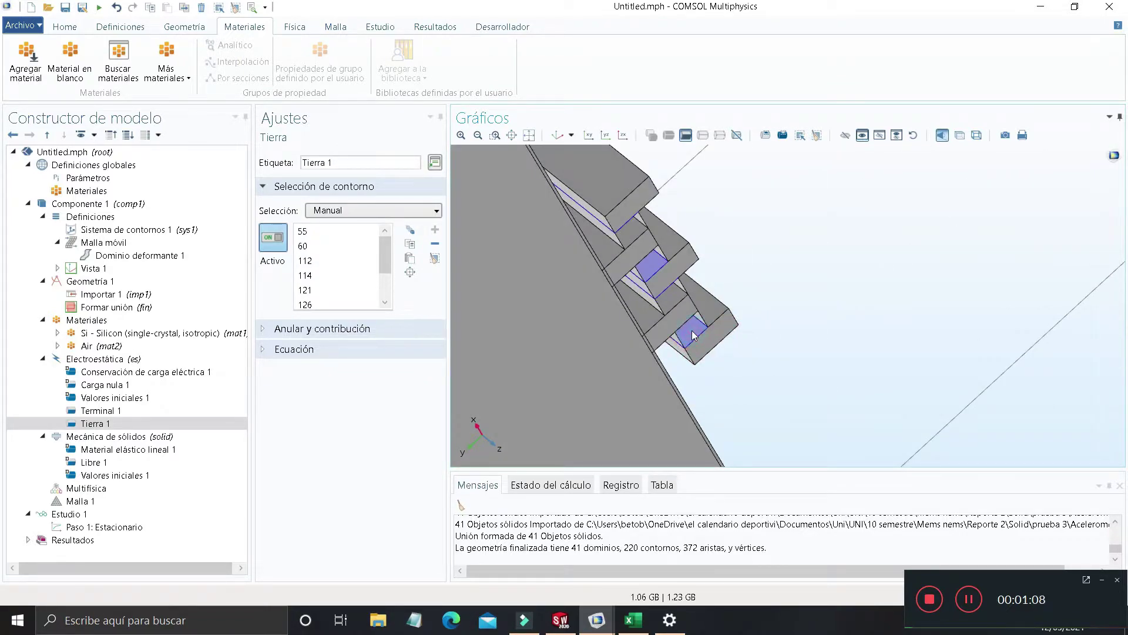
drag(742, 330, 779, 381)
Reset the hiding so that all hidden gap faces are shown again
scroll(779, 381, down, 2)
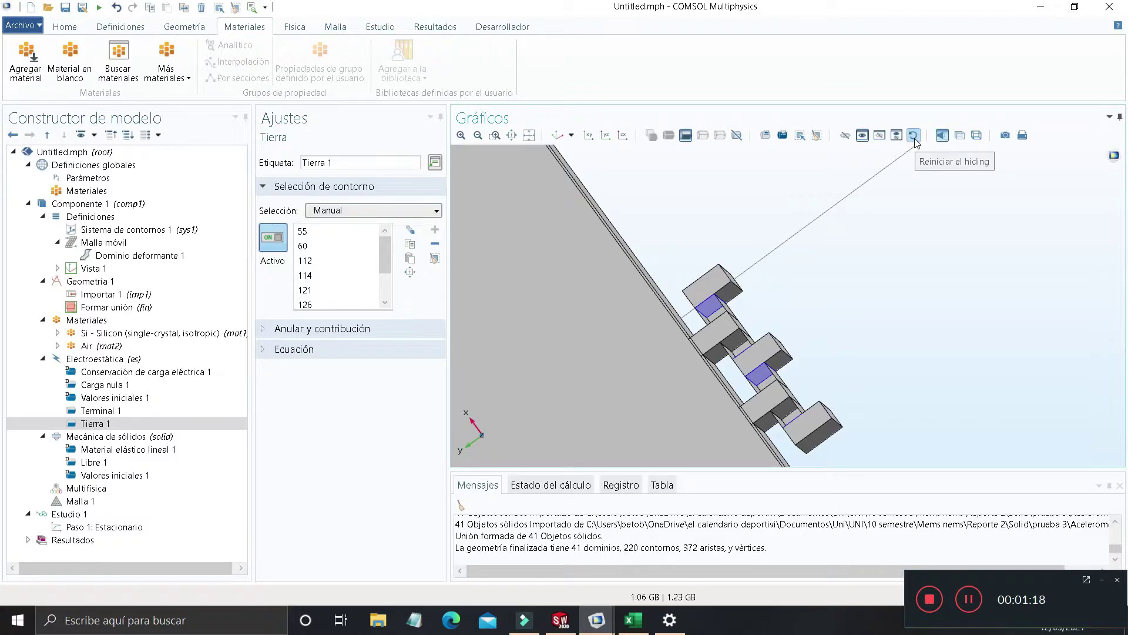
scroll(768, 276, up, 2)
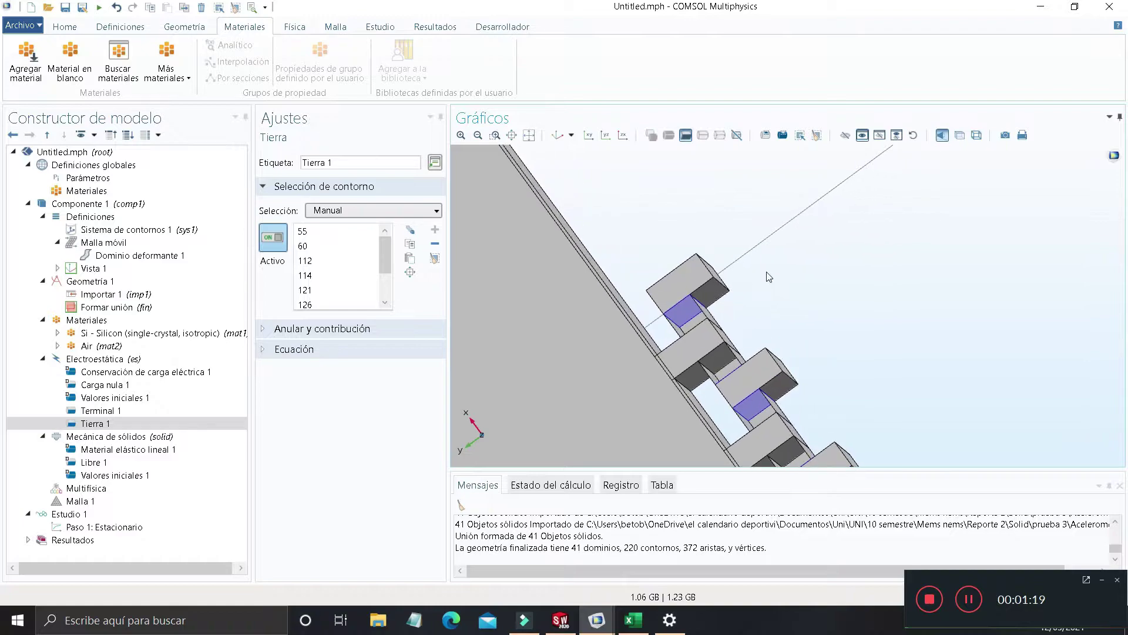
click(914, 136)
scroll(857, 319, down, 3)
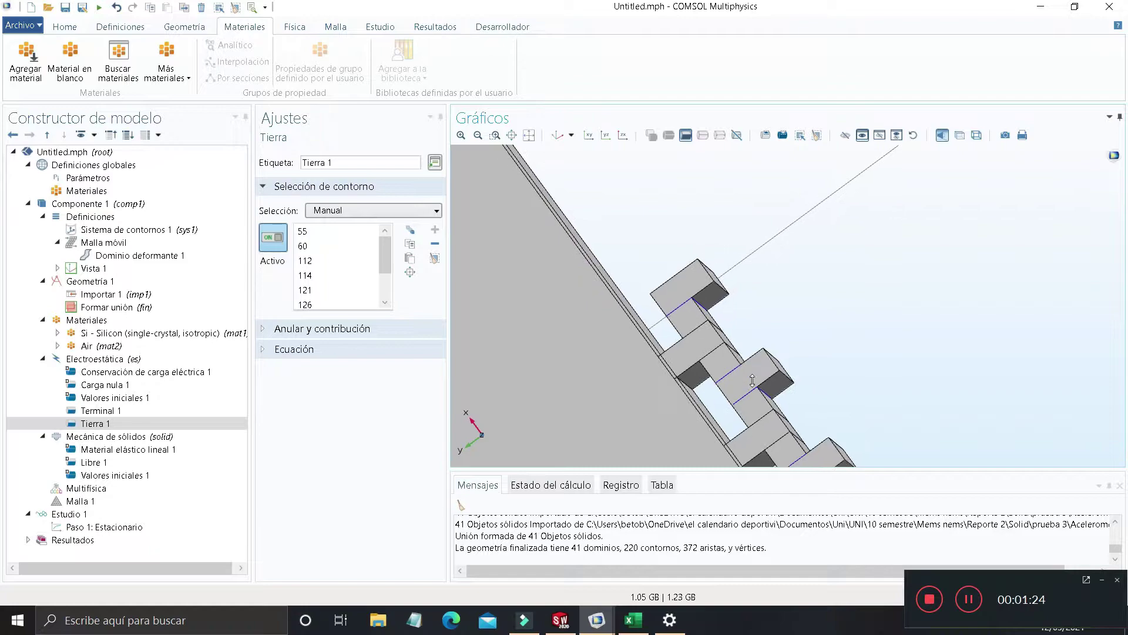
Open the Mecánica de sólidos settings and examine its domain selection on the accelerometer from several angles
scroll(855, 314, down, 4)
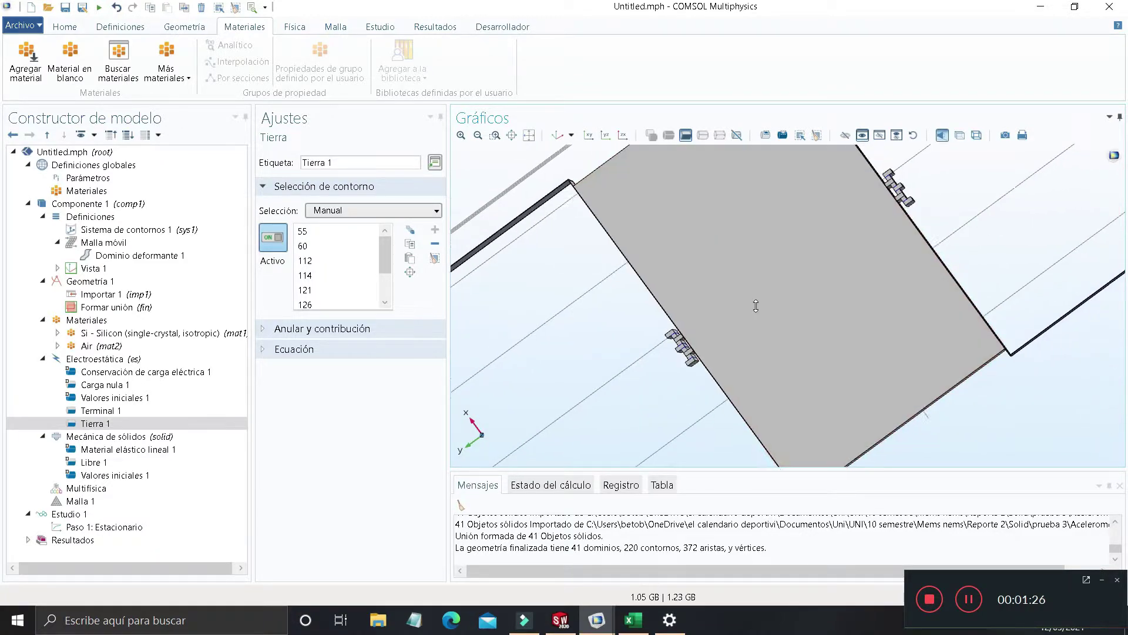
click(119, 425)
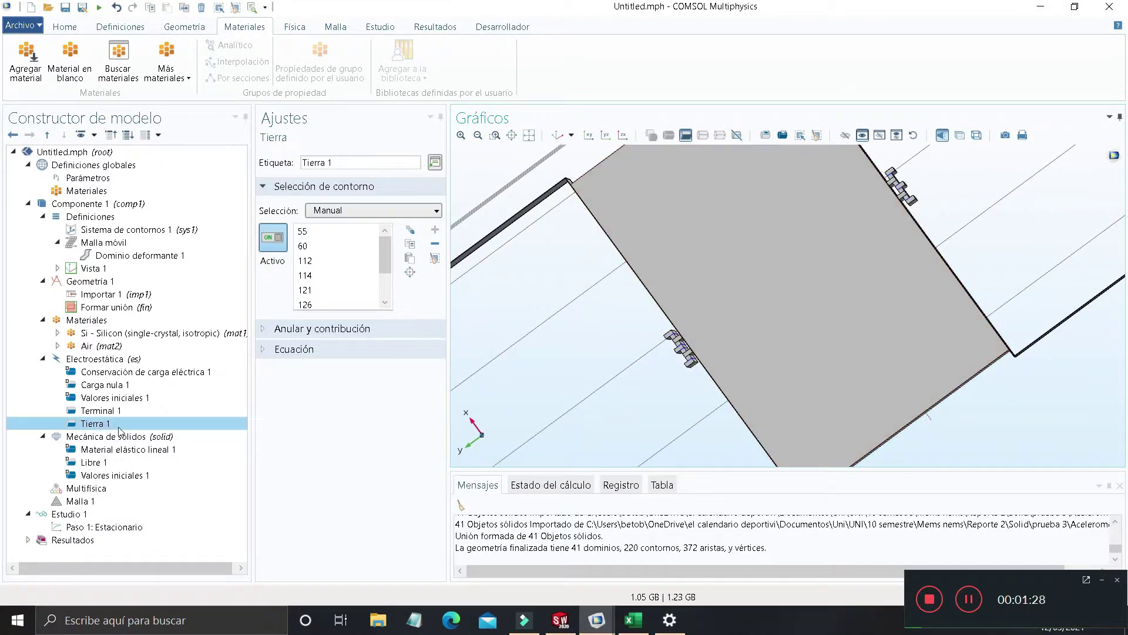
click(121, 435)
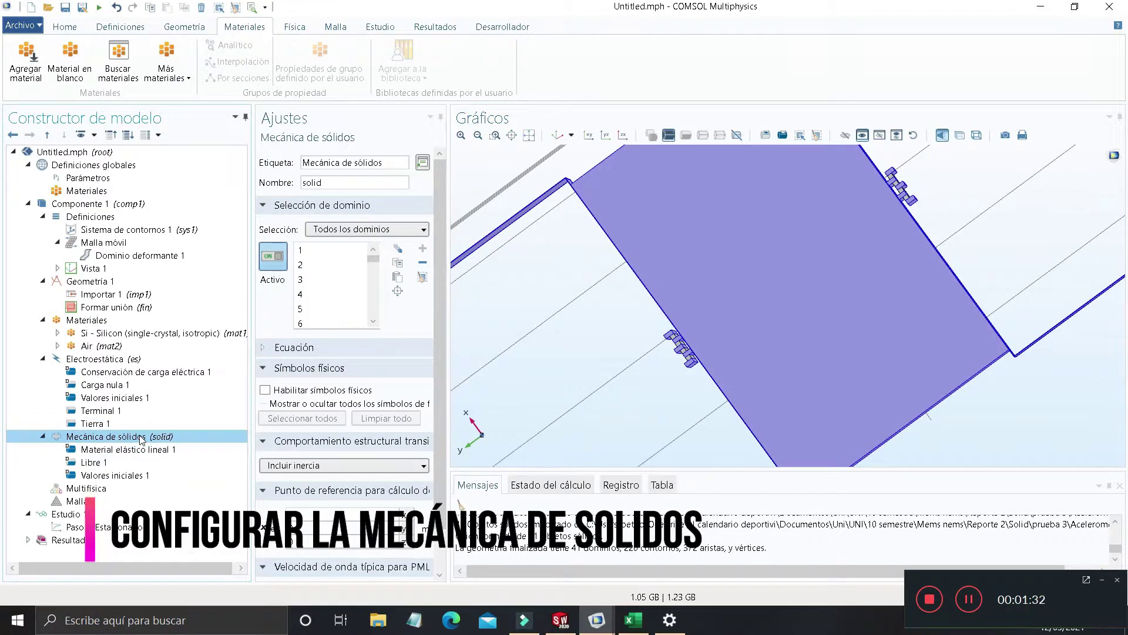
scroll(638, 289, down, 6)
scroll(724, 338, up, 1)
drag(707, 352, 688, 298)
scroll(639, 300, up, 4)
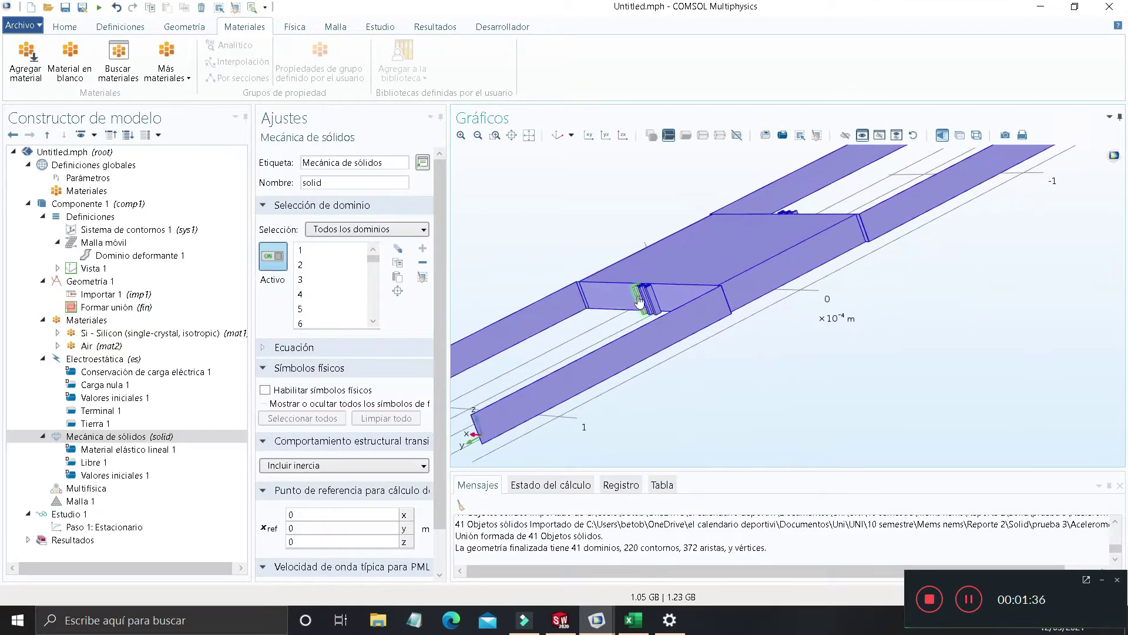
scroll(652, 306, up, 3)
scroll(653, 306, down, 4)
right_drag(722, 335, 730, 337)
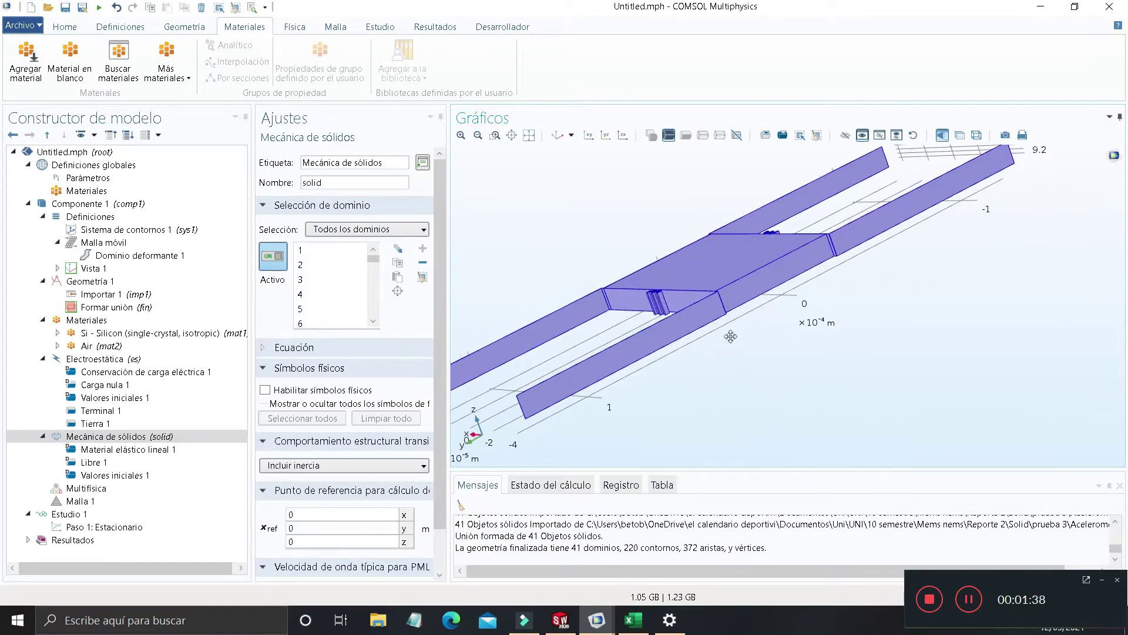
drag(730, 336, 627, 412)
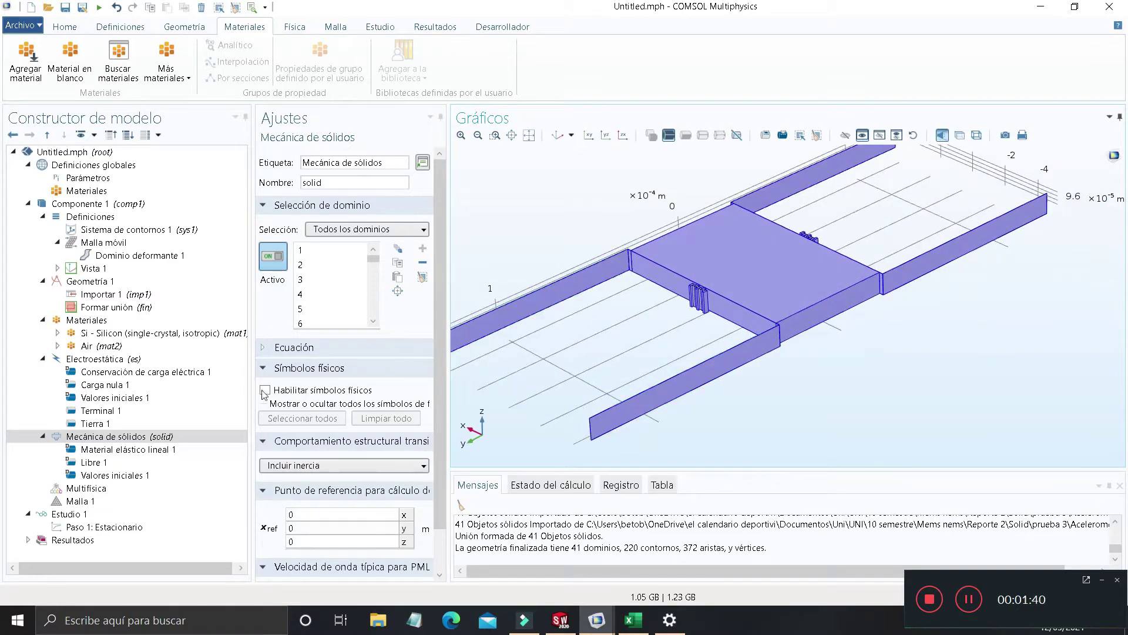
Add a Restricción fija condition to Mecánica de sólidos and select finger end faces 51, 116 and 182 on the positive-y side
right_click(182, 436)
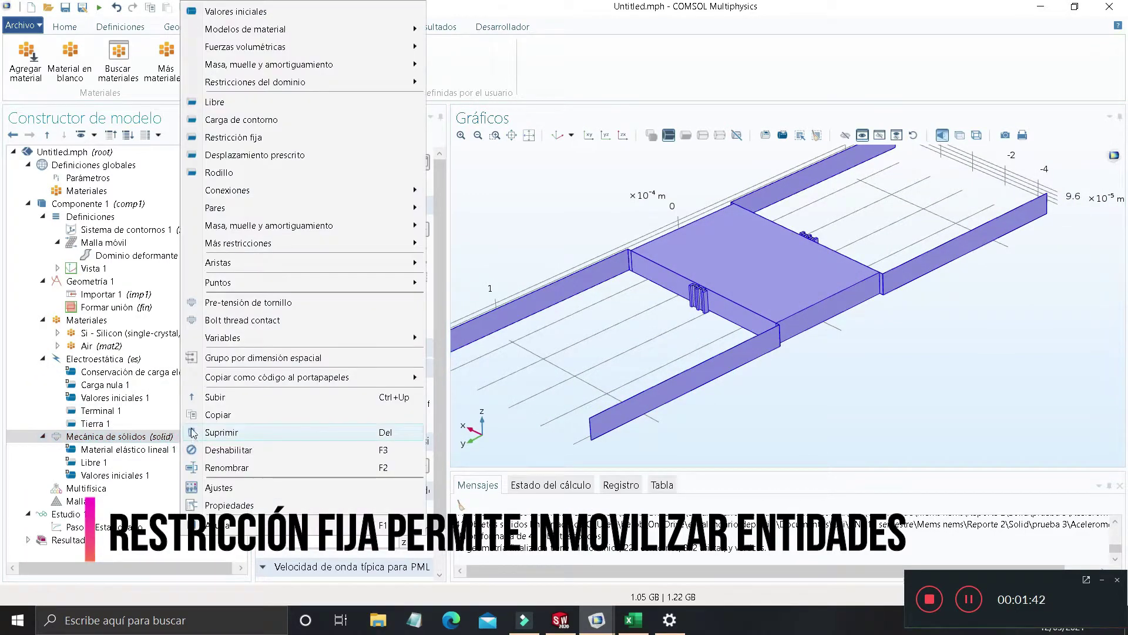
click(315, 138)
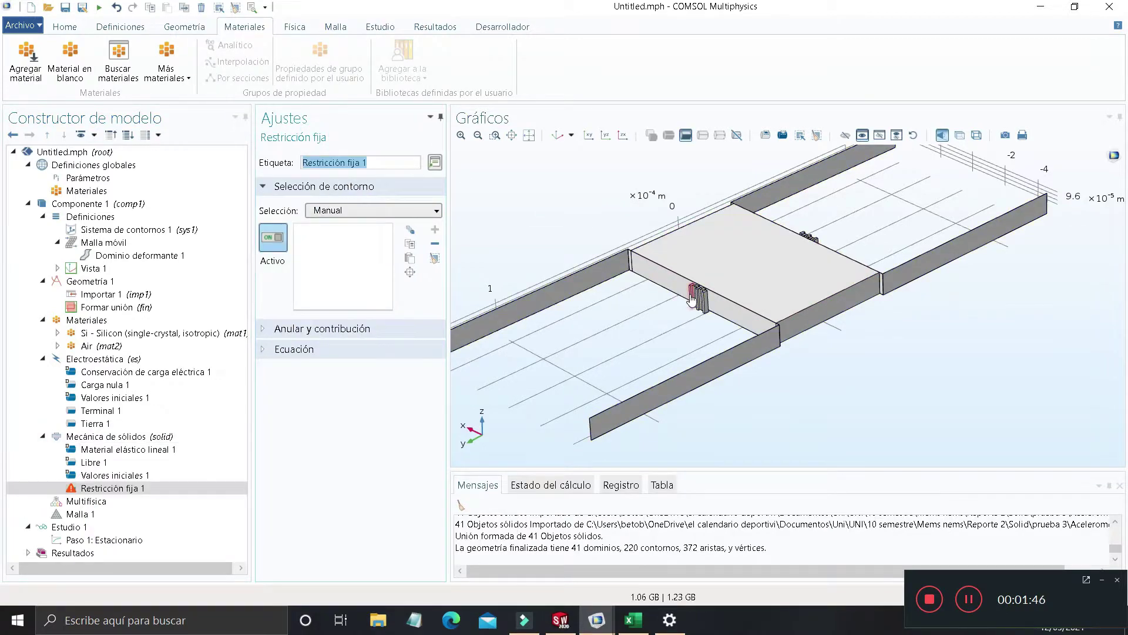
scroll(692, 300, up, 8)
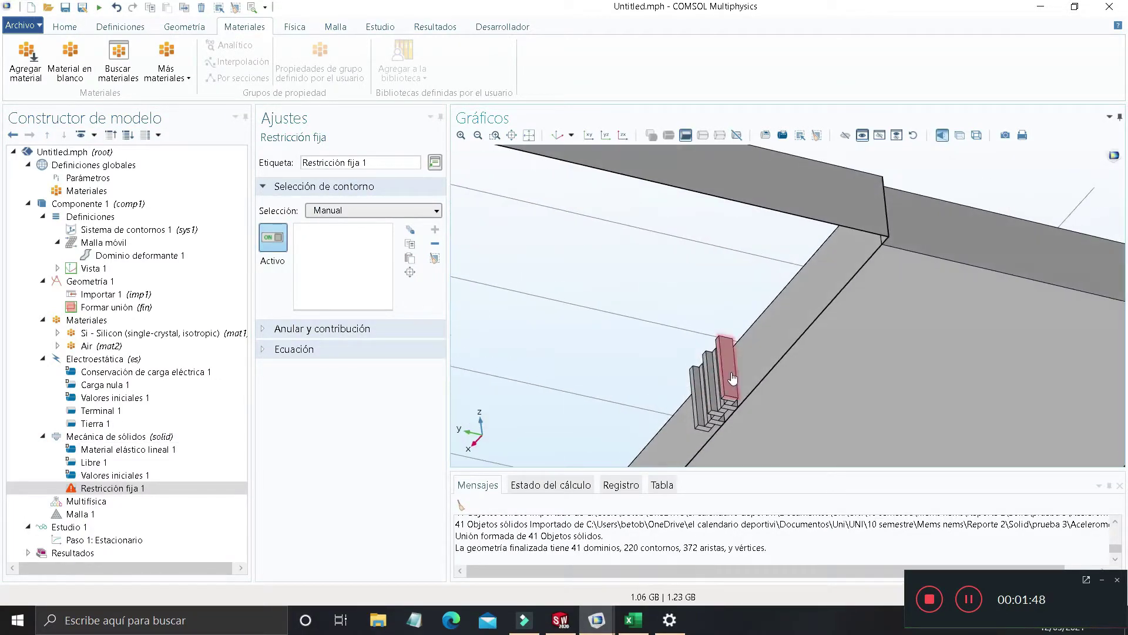
scroll(732, 376, up, 5)
click(722, 365)
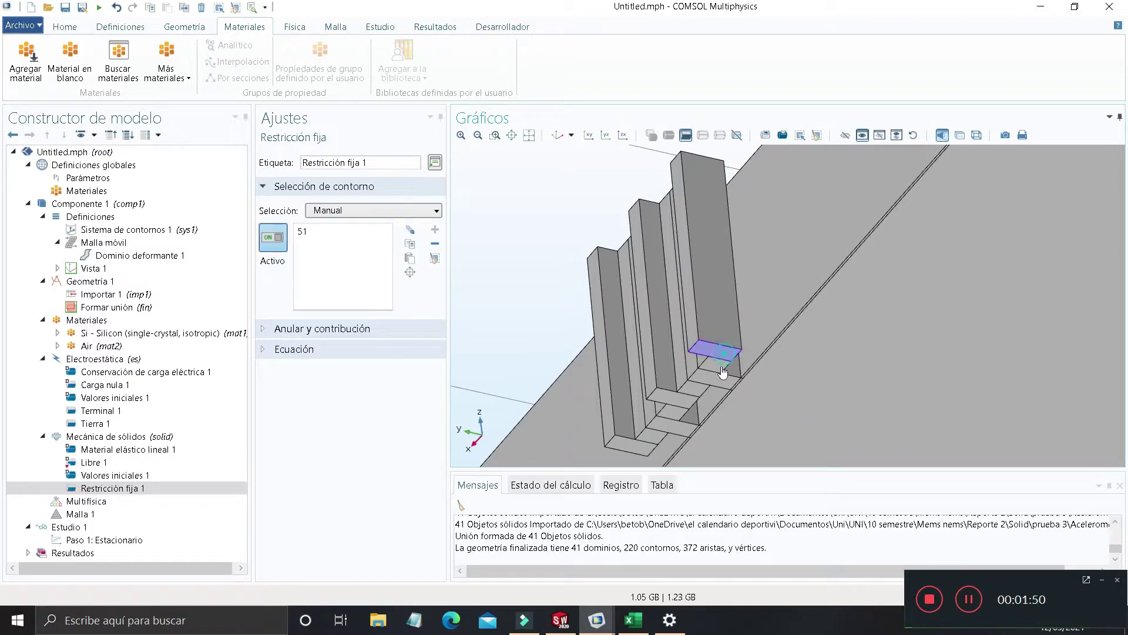
click(688, 403)
click(632, 446)
scroll(913, 420, down, 8)
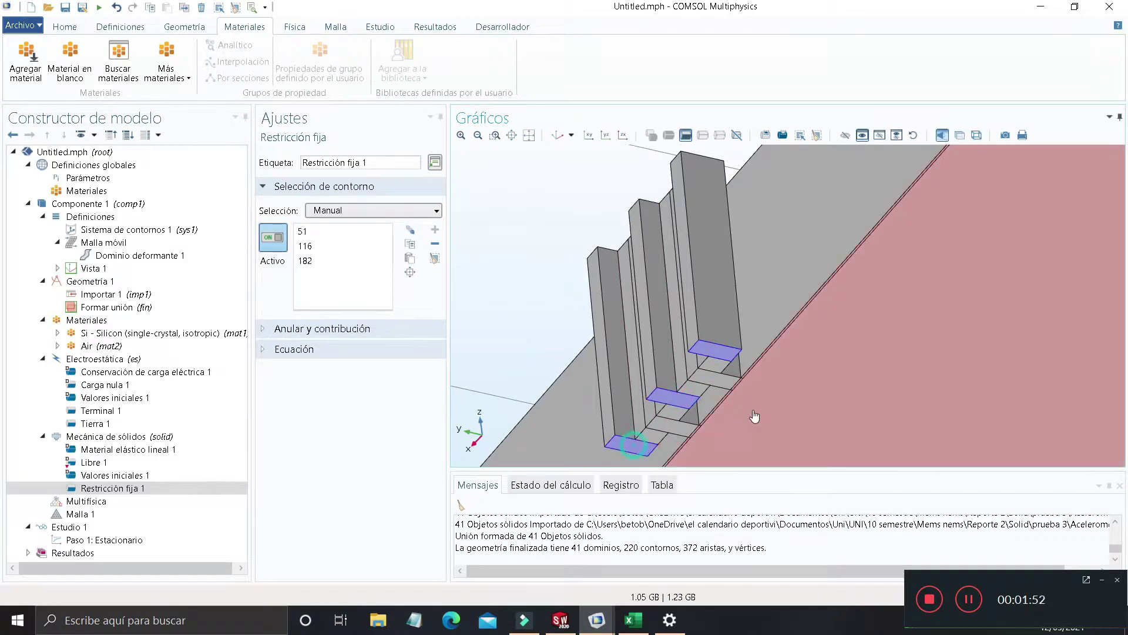
Add finger end faces 46, 110 and 176 on the mass's negative-y side to the fixed constraint
right_drag(914, 419, 622, 357)
scroll(674, 385, up, 8)
right_drag(787, 376, 693, 236)
click(763, 268)
click(703, 316)
click(652, 371)
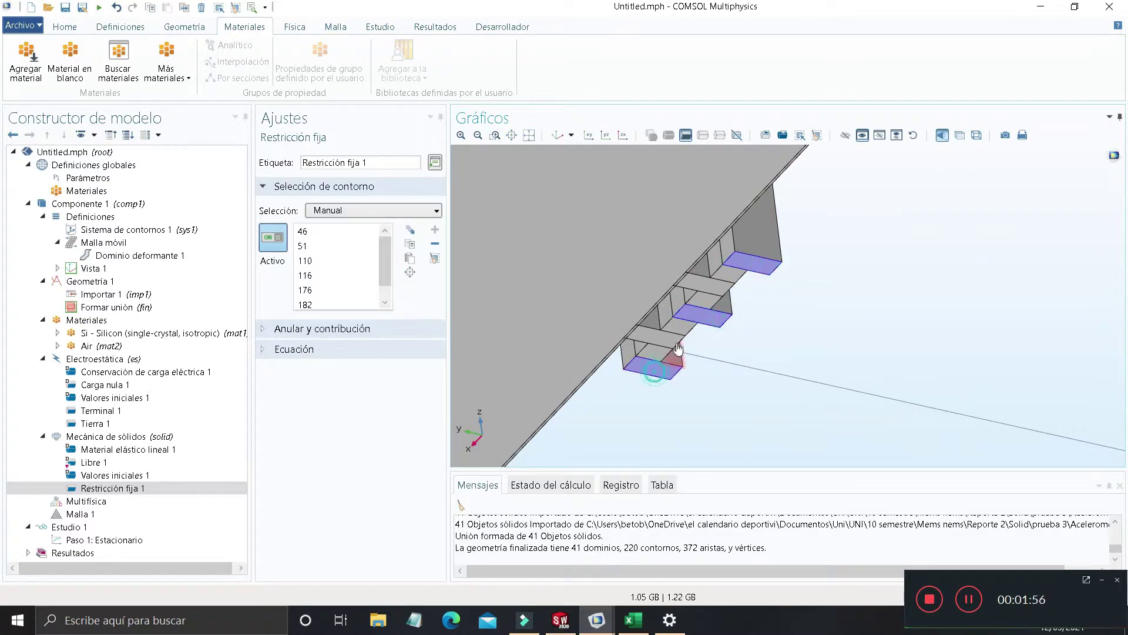
Add boundary 2, the narrow end face of a negative-y suspension beam, to the fixed constraint
scroll(852, 375, down, 6)
scroll(852, 374, down, 6)
drag(851, 375, 689, 388)
scroll(625, 376, up, 8)
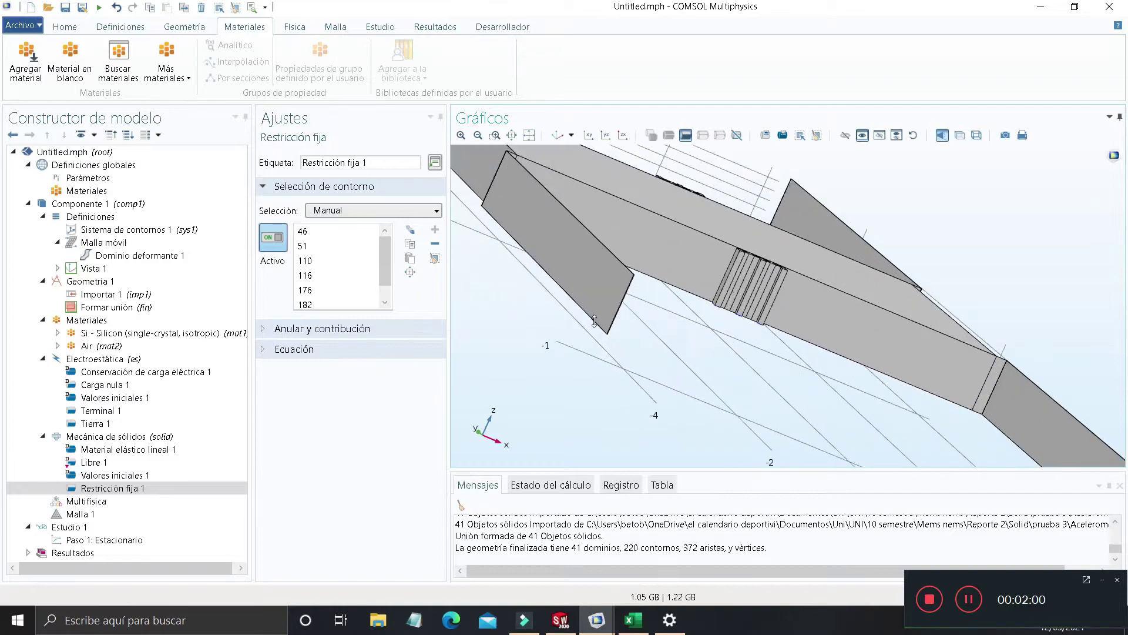
scroll(622, 210, up, 5)
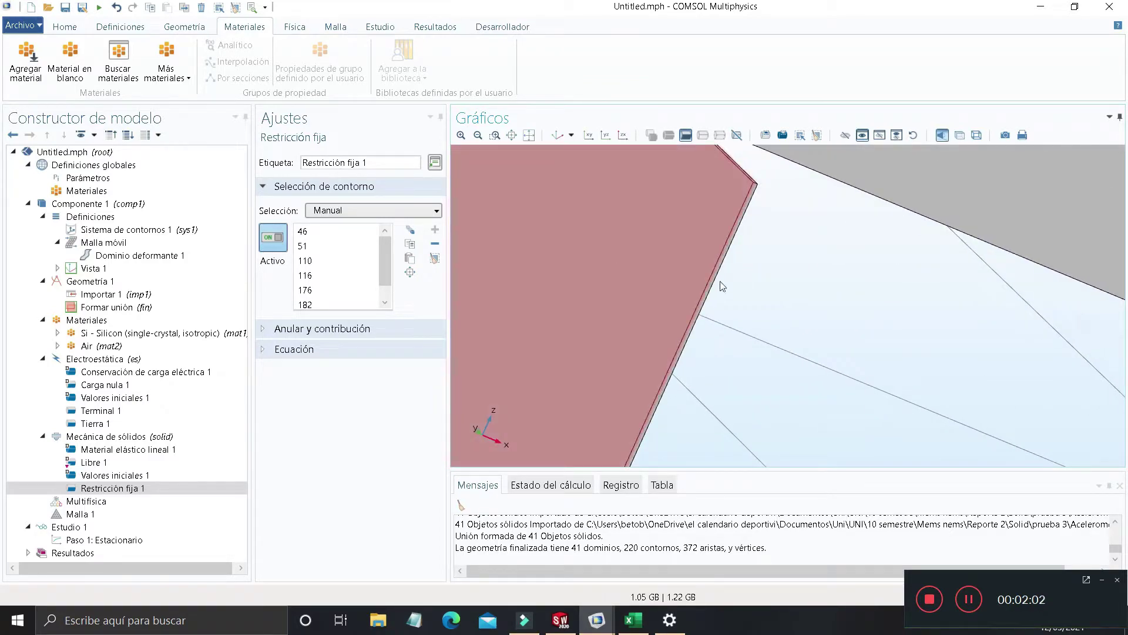
click(745, 200)
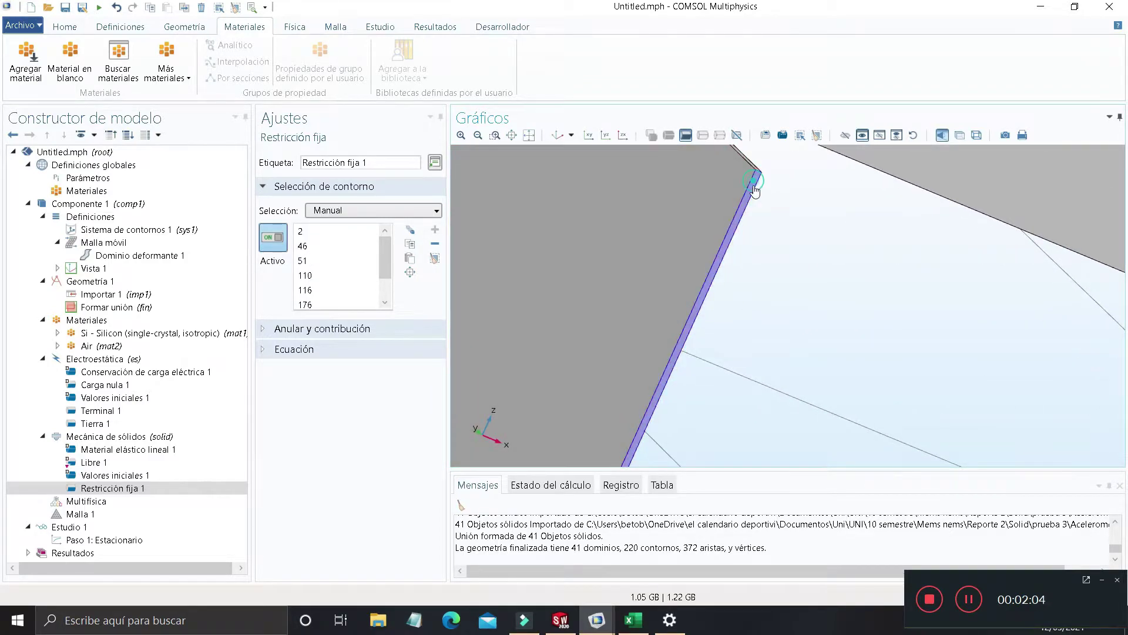
Add the narrow end face of the other negative-y suspension beam to the fixed constraint's selection
scroll(835, 320, down, 4)
scroll(836, 320, down, 4)
right_drag(957, 411, 705, 341)
scroll(908, 388, up, 5)
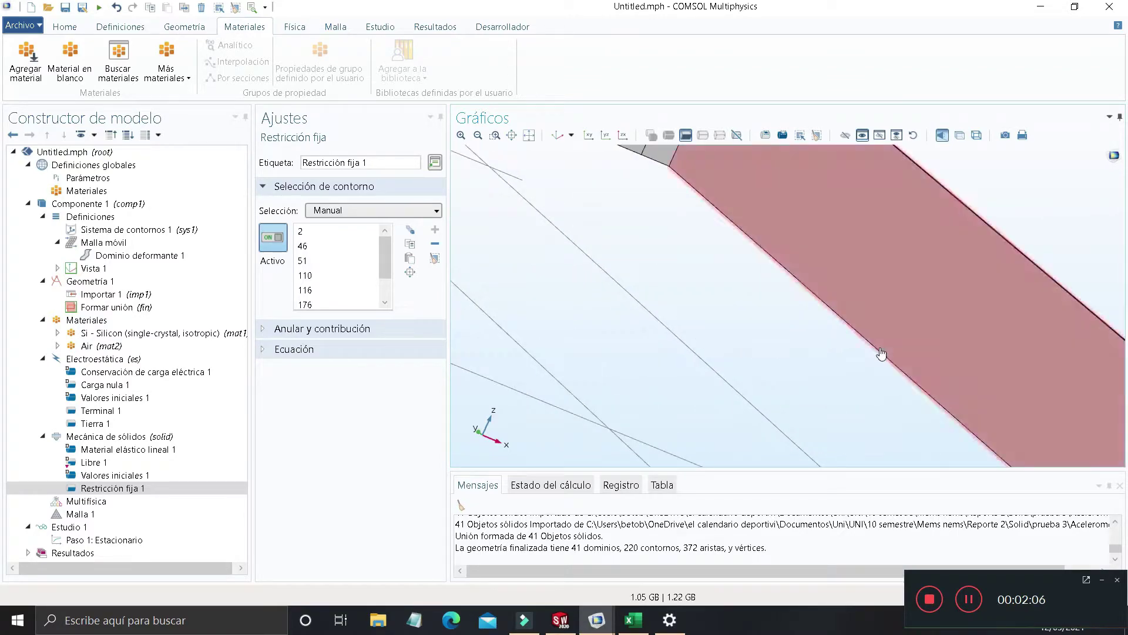
right_drag(946, 409, 800, 345)
scroll(932, 315, up, 3)
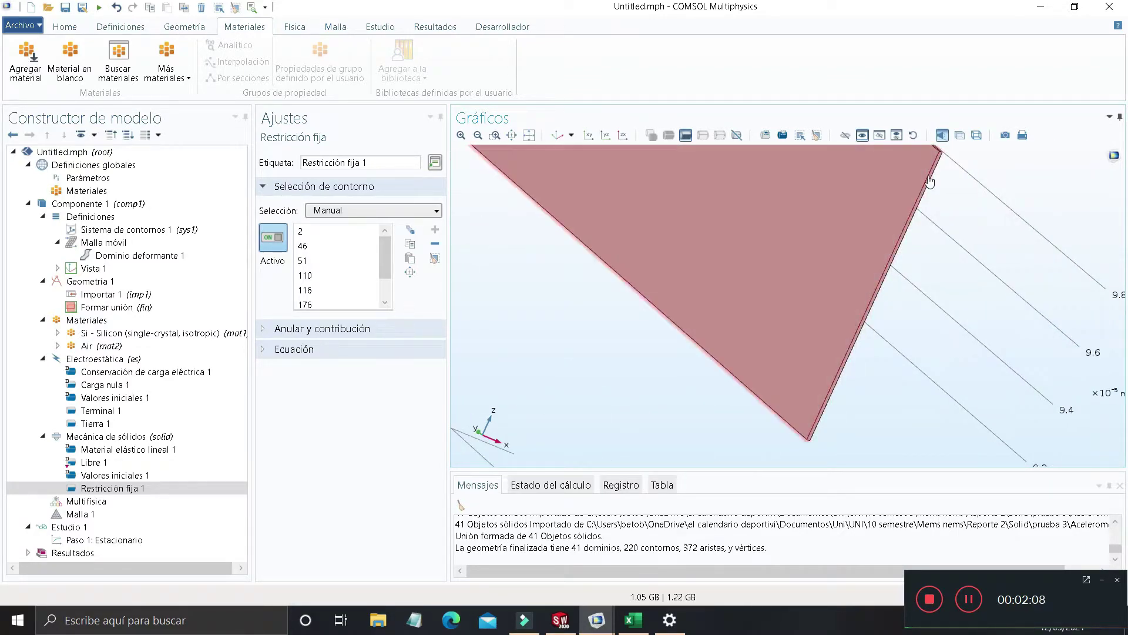
scroll(934, 176, up, 3)
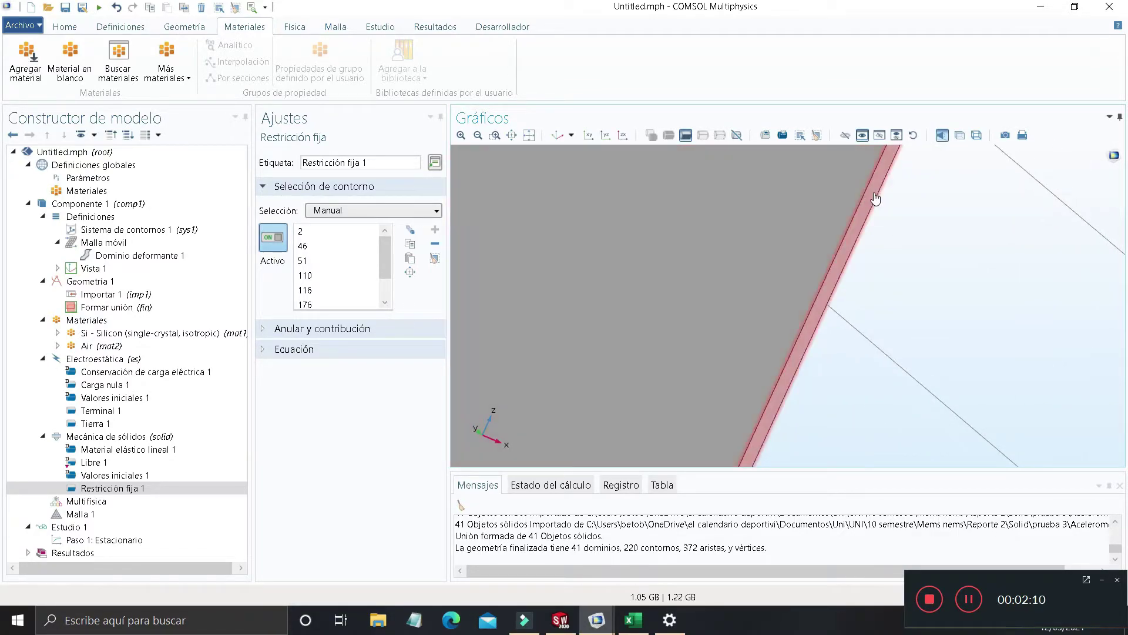
click(874, 192)
Add the end faces of the two positive-y suspension beams, including boundary 18, to the fixed constraint and restore the default view
click(556, 136)
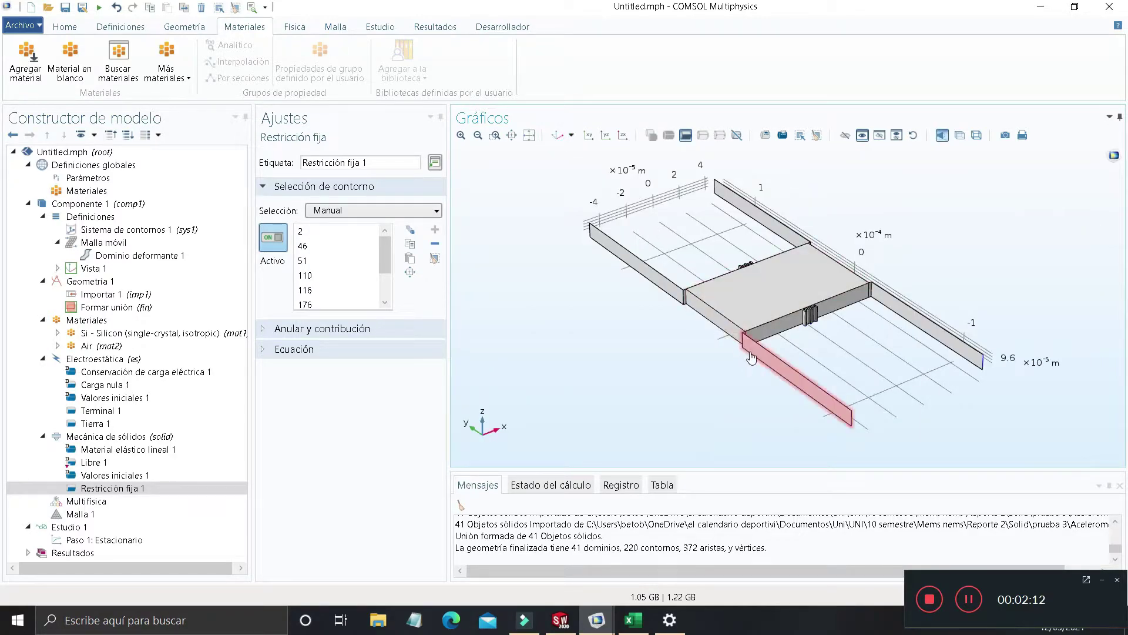
scroll(657, 321, up, 5)
drag(665, 323, 772, 375)
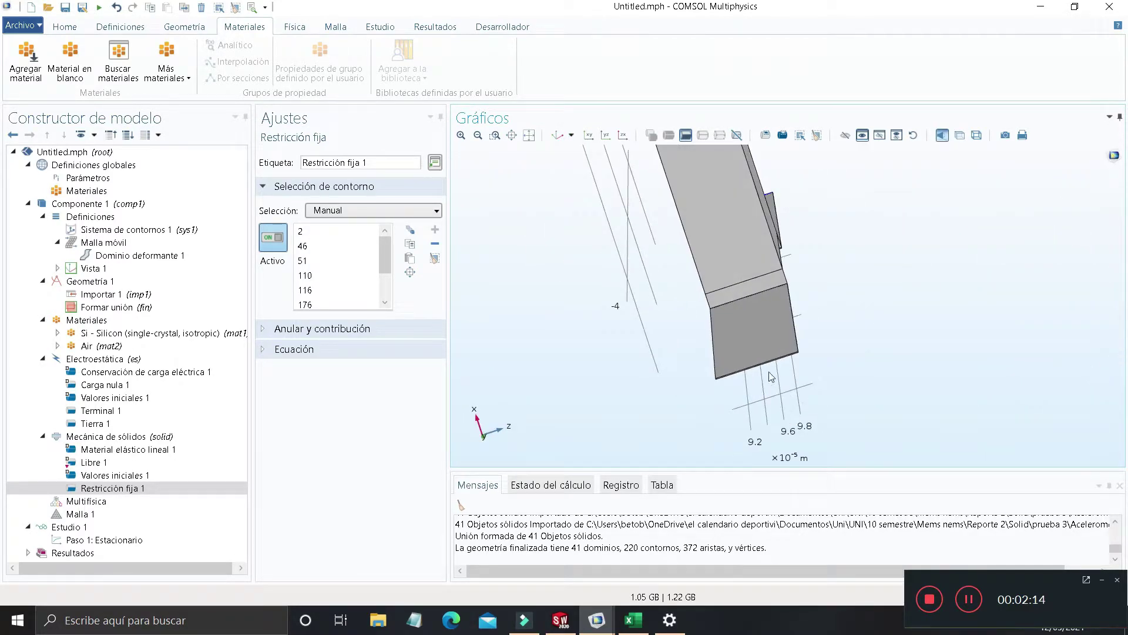
middle_drag(771, 374, 653, 257)
click(741, 332)
scroll(685, 320, down, 5)
right_drag(669, 202, 678, 340)
right_drag(628, 152, 628, 203)
scroll(598, 216, up, 8)
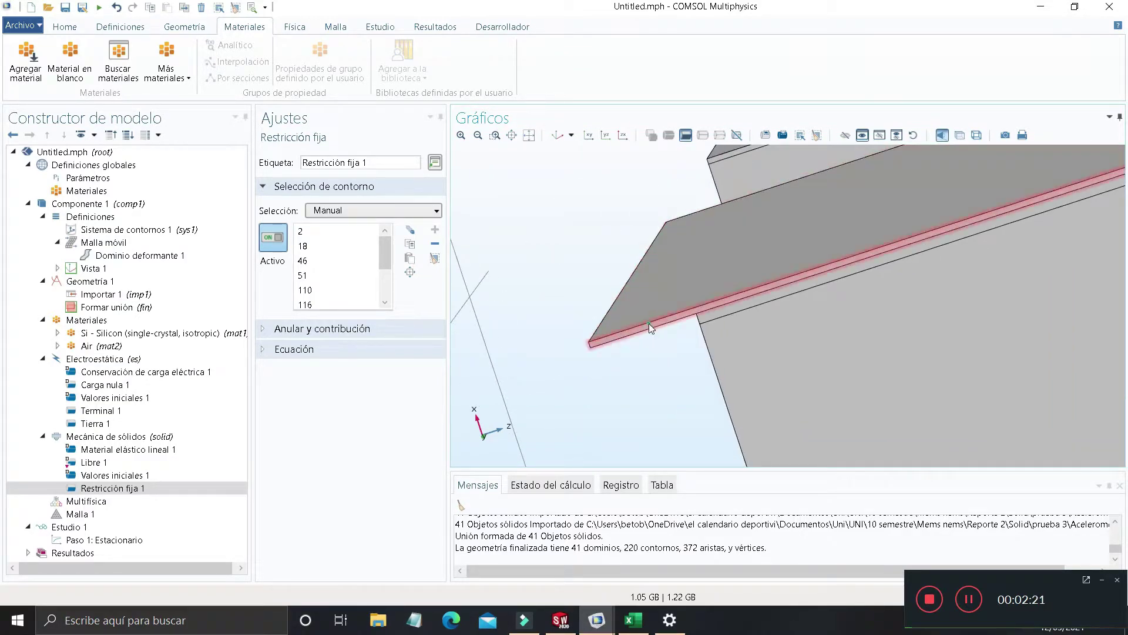
scroll(649, 323, down, 5)
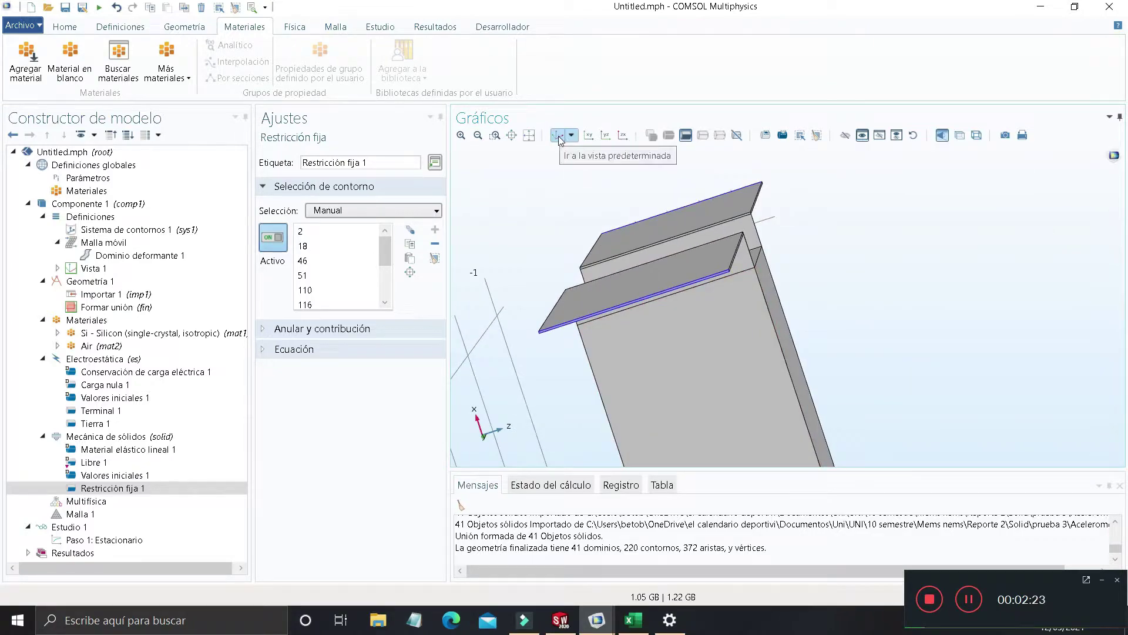
click(558, 135)
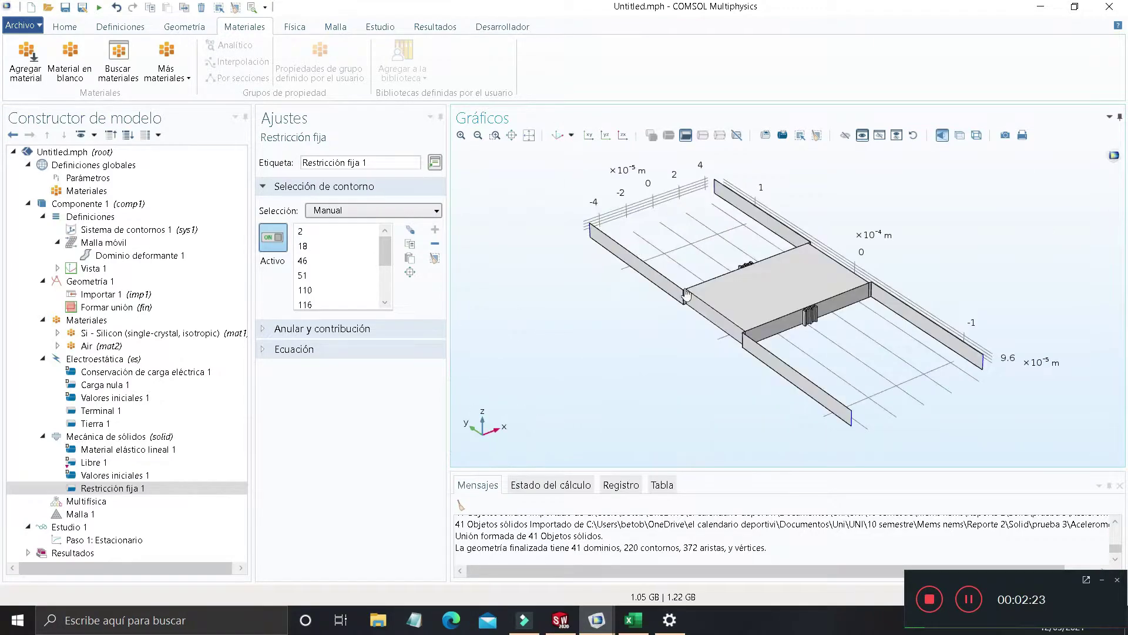
Add a Gravedad volume force to the Mecánica de sólidos physics
click(202, 436)
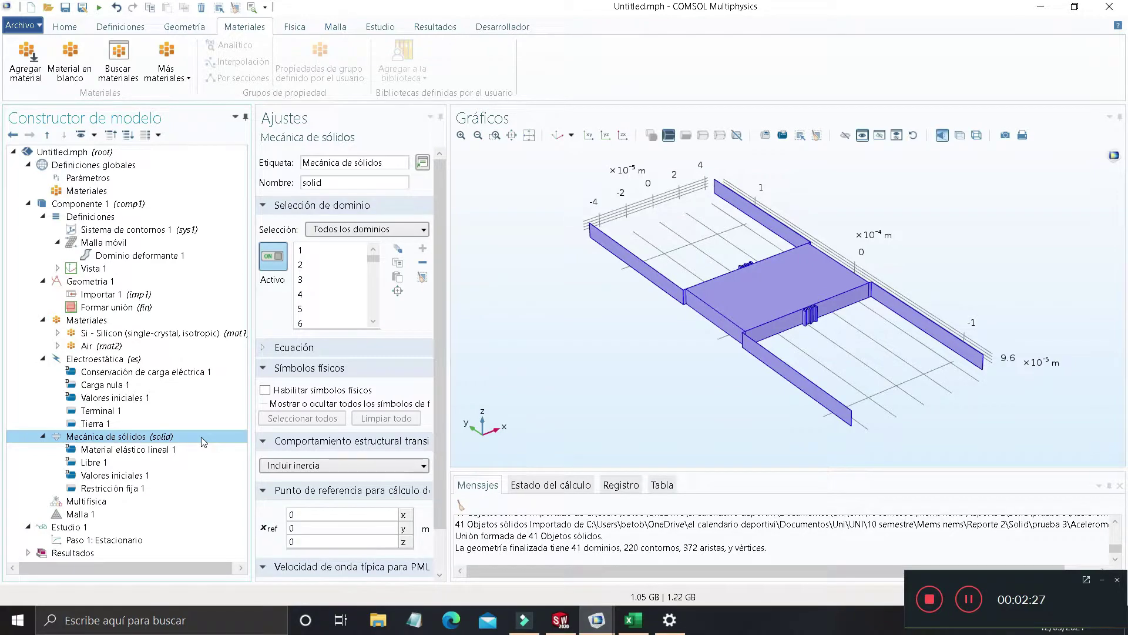
right_click(202, 436)
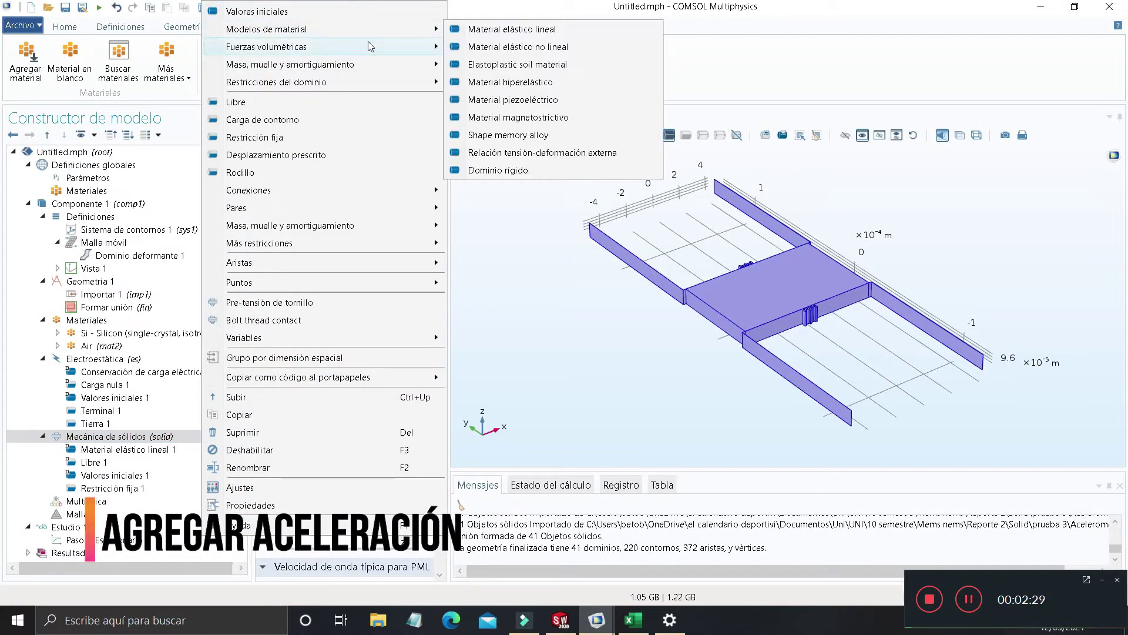
mouse_move(370, 46)
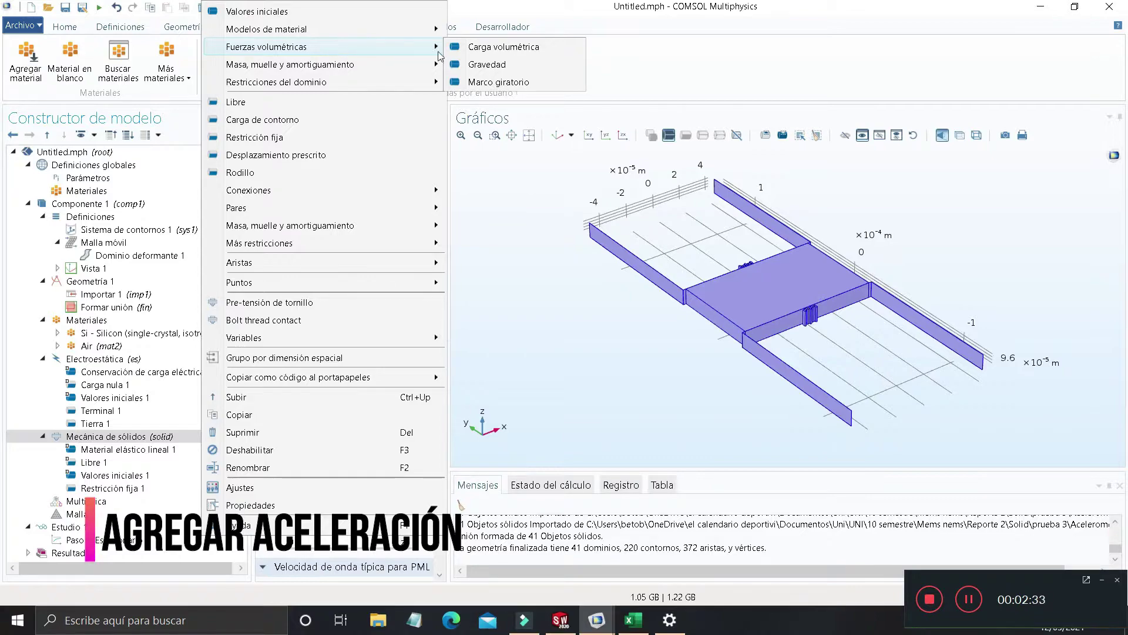
click(509, 64)
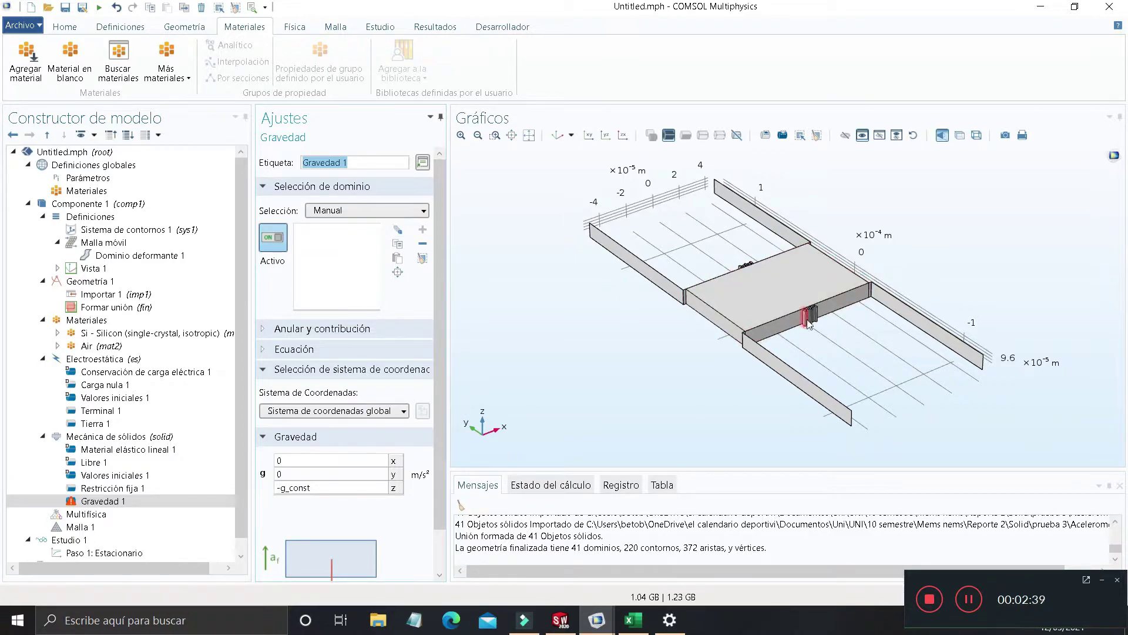
Apply the gravity load to all domains with the Todos los dominios selection
mouse_move(790, 329)
middle_down()
mouse_move(767, 290)
mouse_move(779, 313)
middle_up()
right_drag(777, 309, 778, 355)
middle_drag(778, 354, 771, 379)
right_drag(687, 361, 657, 382)
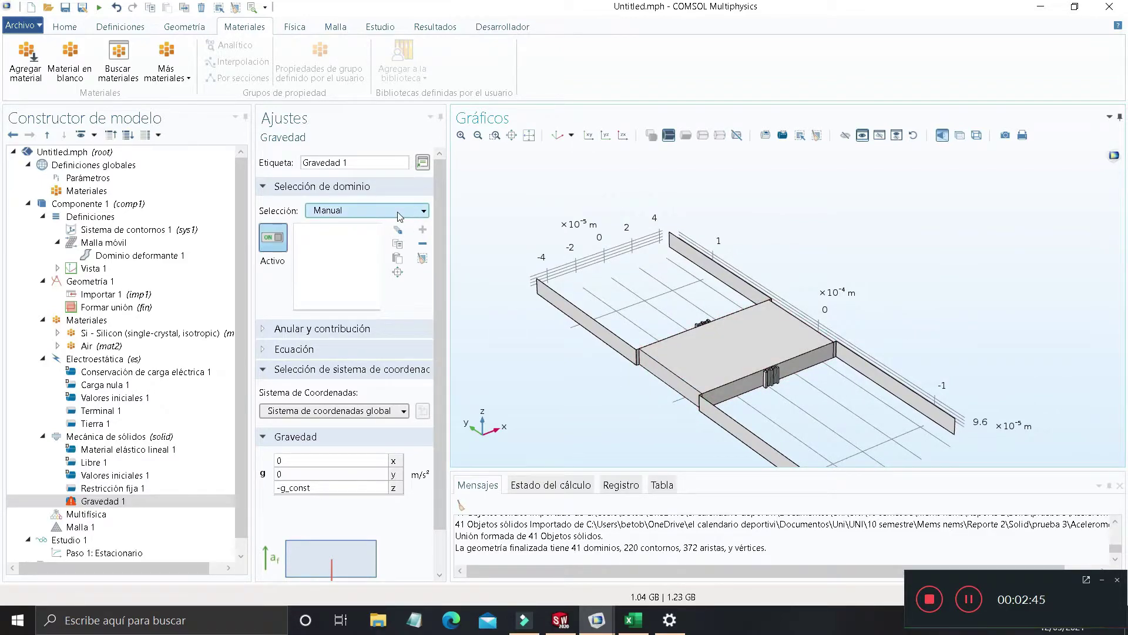
click(312, 211)
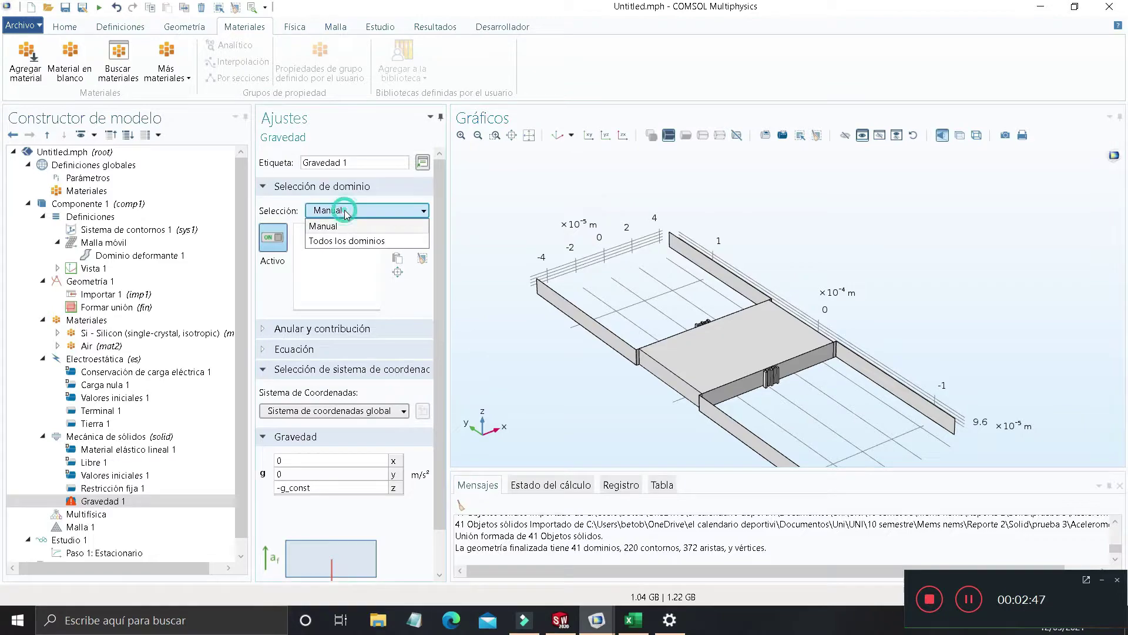
click(332, 241)
Set the z component of the gravity load's acceleration to 0
scroll(684, 309, up, 4)
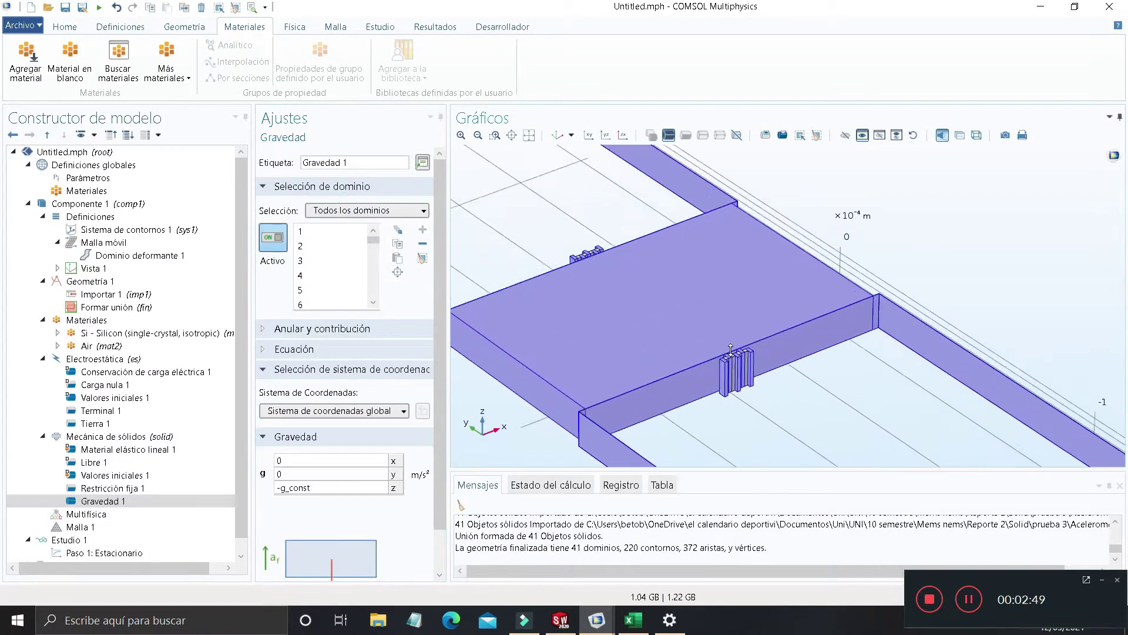
scroll(774, 340, up, 5)
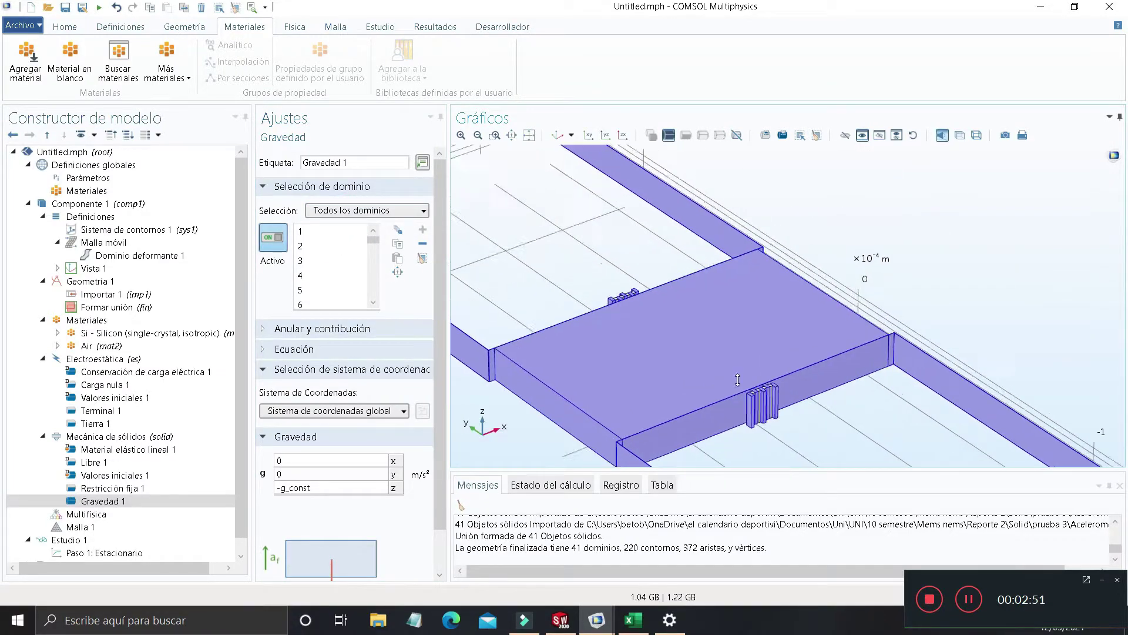
scroll(733, 372, down, 3)
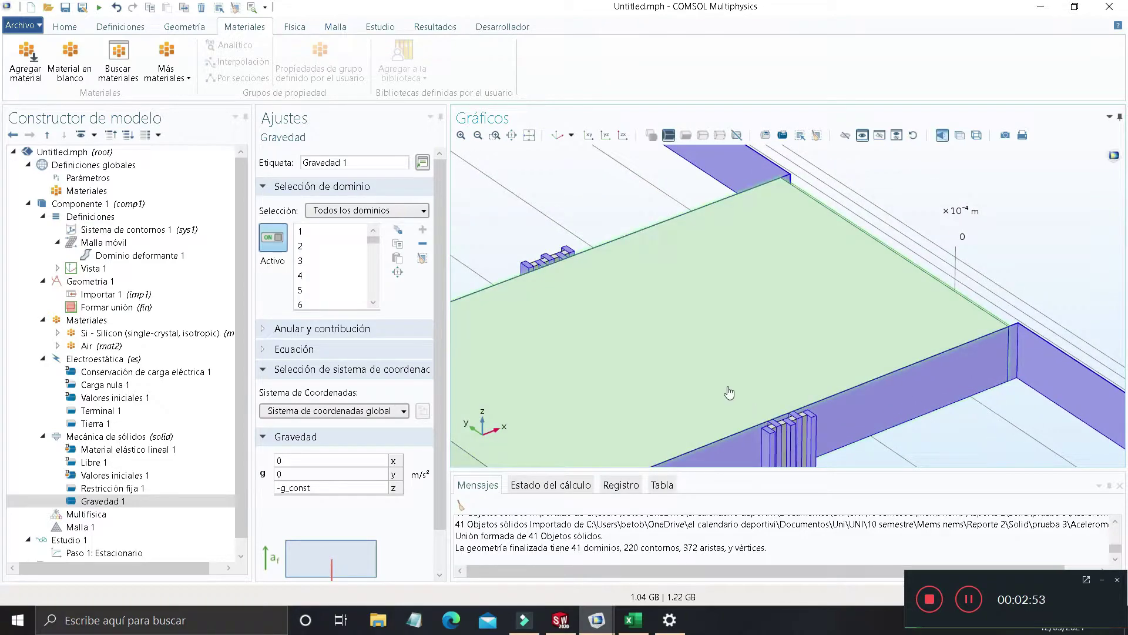
scroll(396, 432, down, 2)
double_click(343, 443)
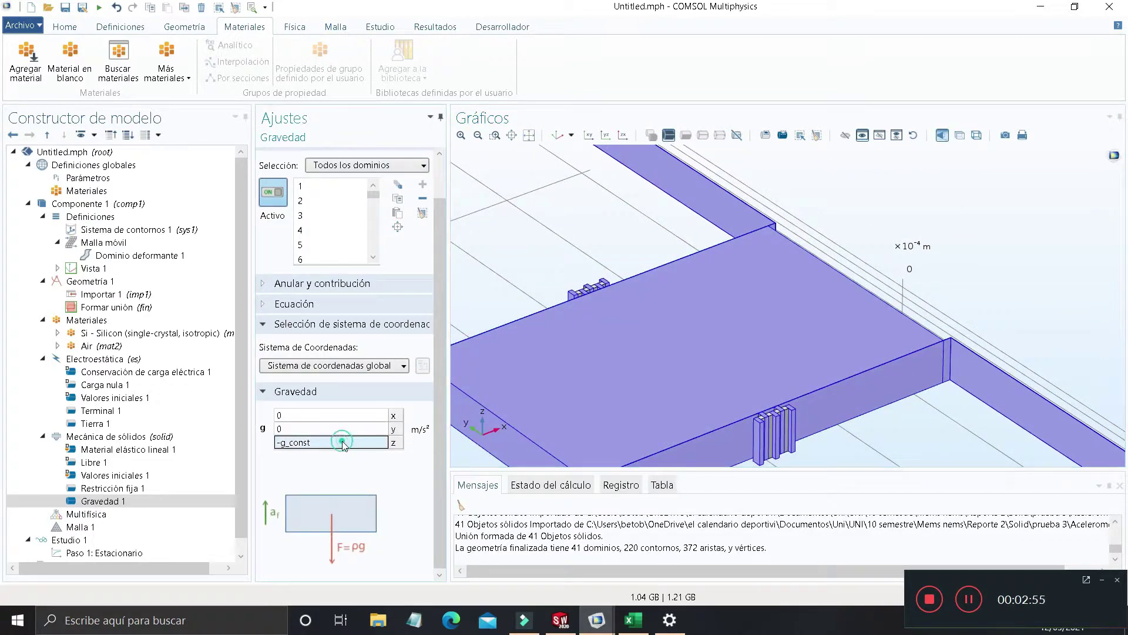
middle_drag(593, 386, 646, 420)
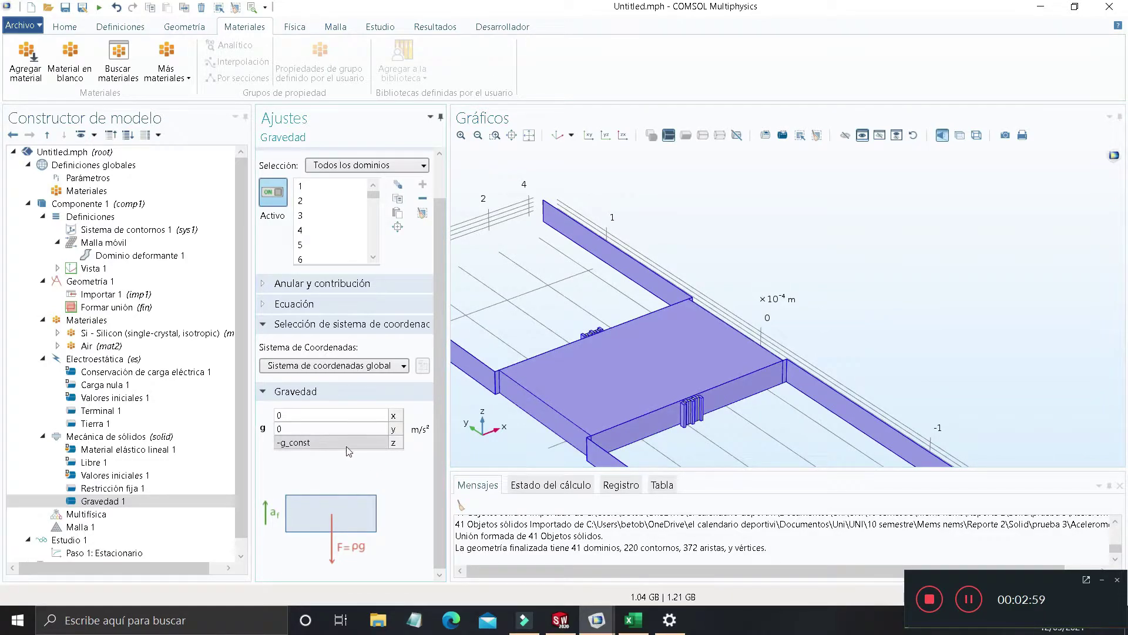
double_click(316, 442)
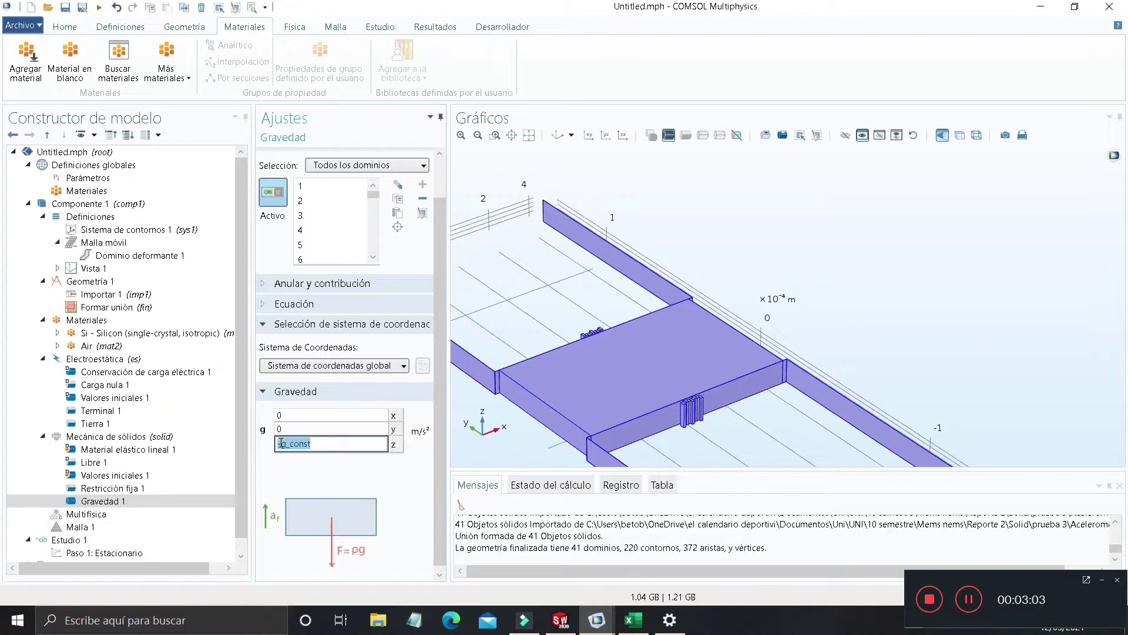
double_click(322, 444)
key(Return)
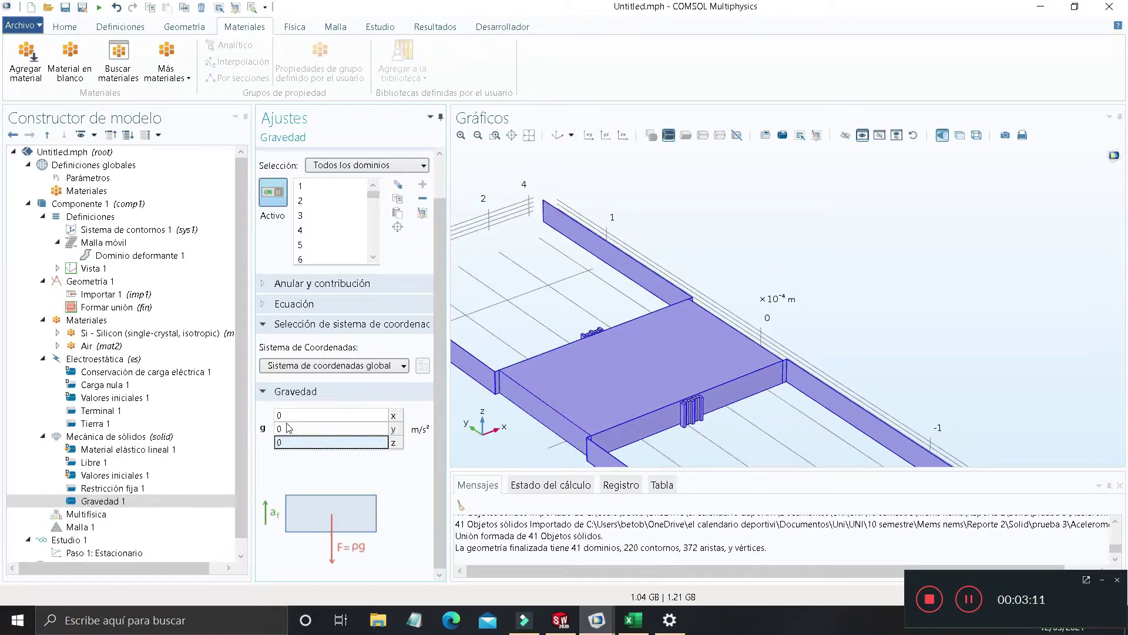
Set the x component of the gravity load's acceleration to FG*g_const
double_click(318, 416)
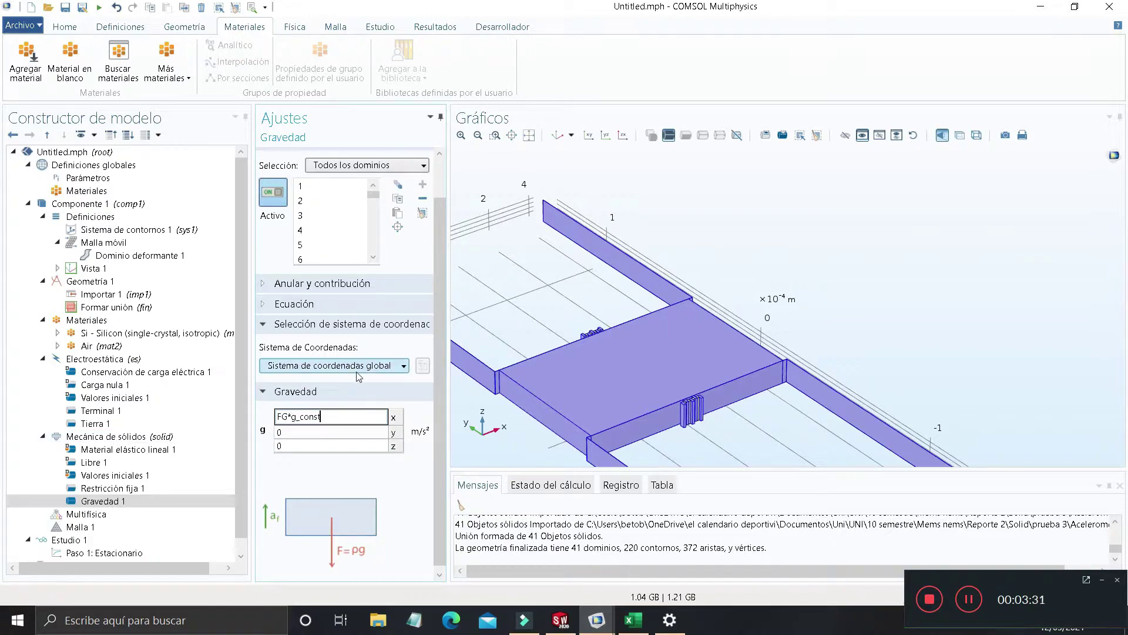
key(Return)
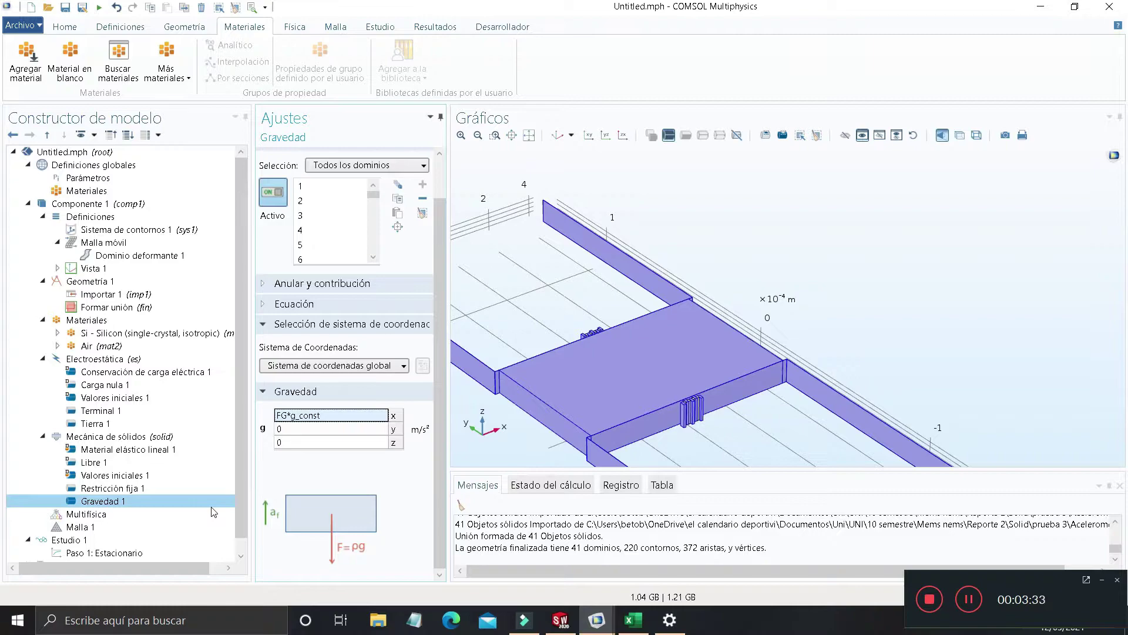
scroll(593, 292, down, 3)
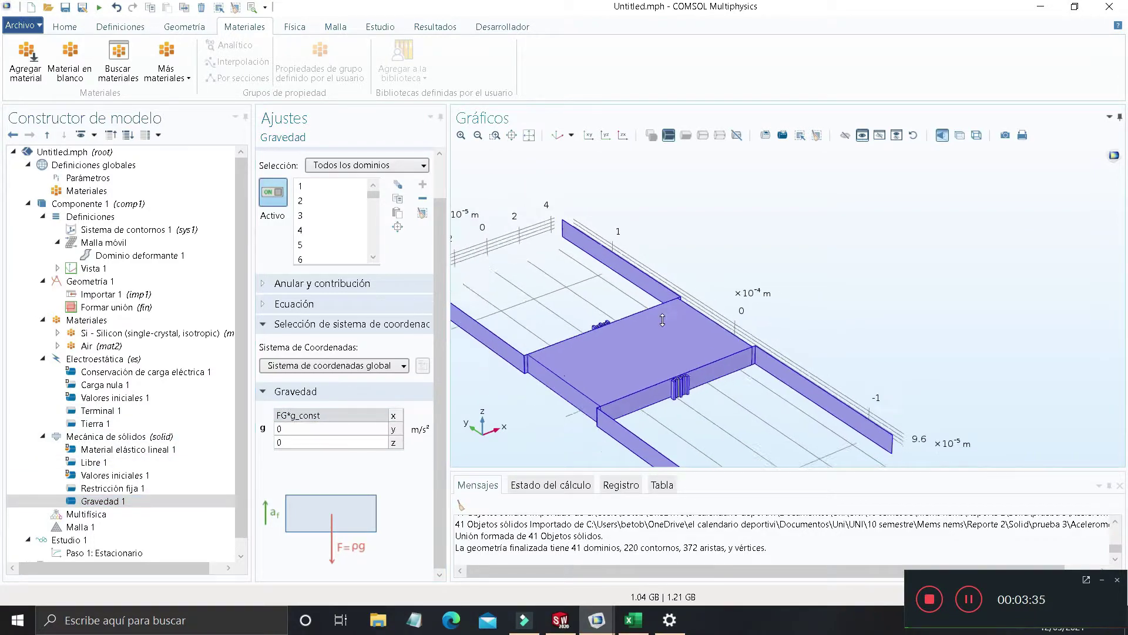
Add the Electromecánica multiphysics interface coupling Electroestática and Mecánica de sólidos, solved in Estudio 1
click(119, 359)
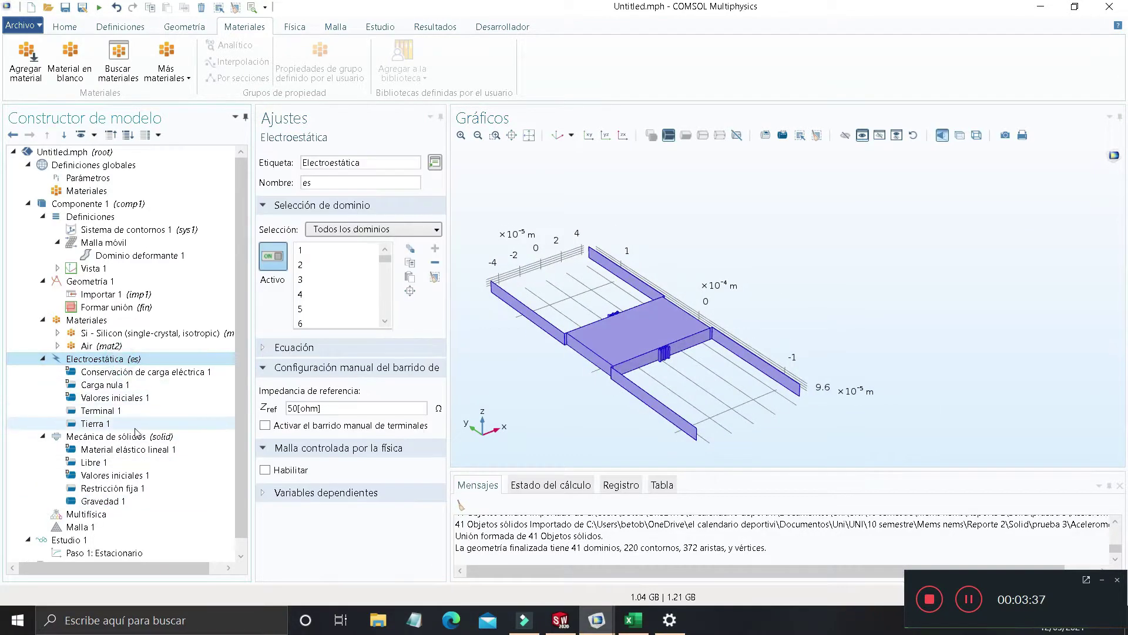
click(156, 449)
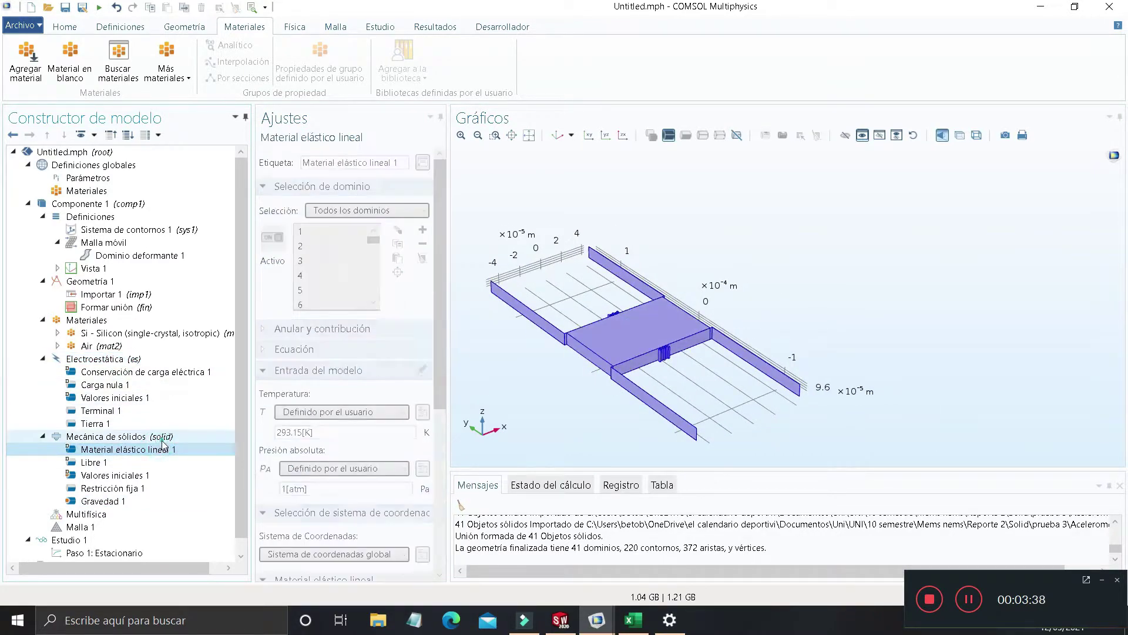
click(142, 517)
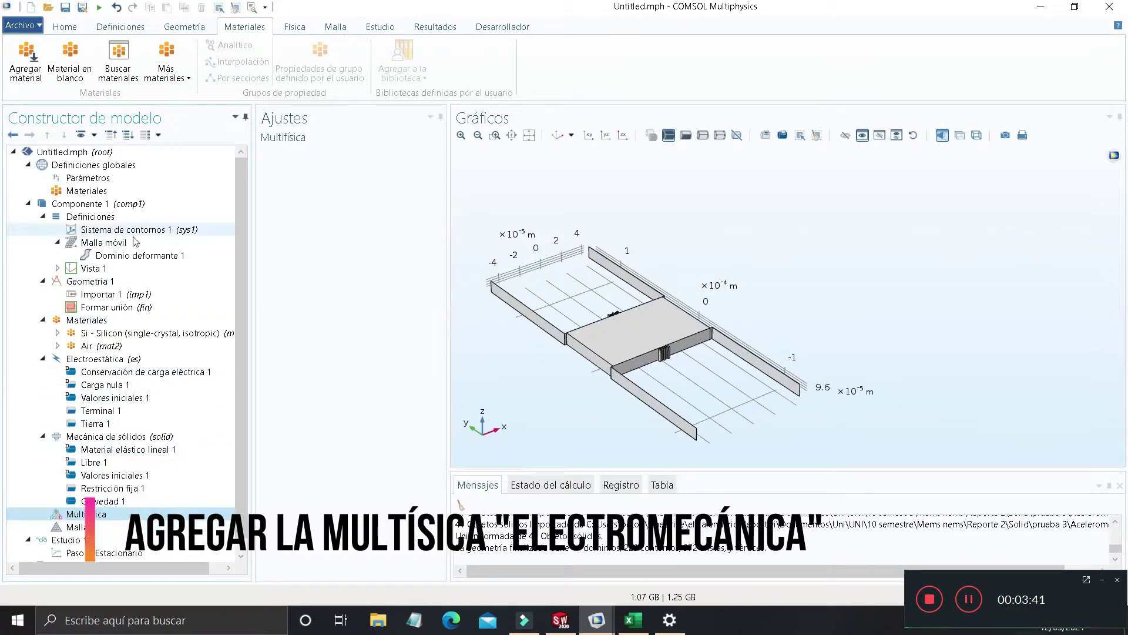
right_click(167, 515)
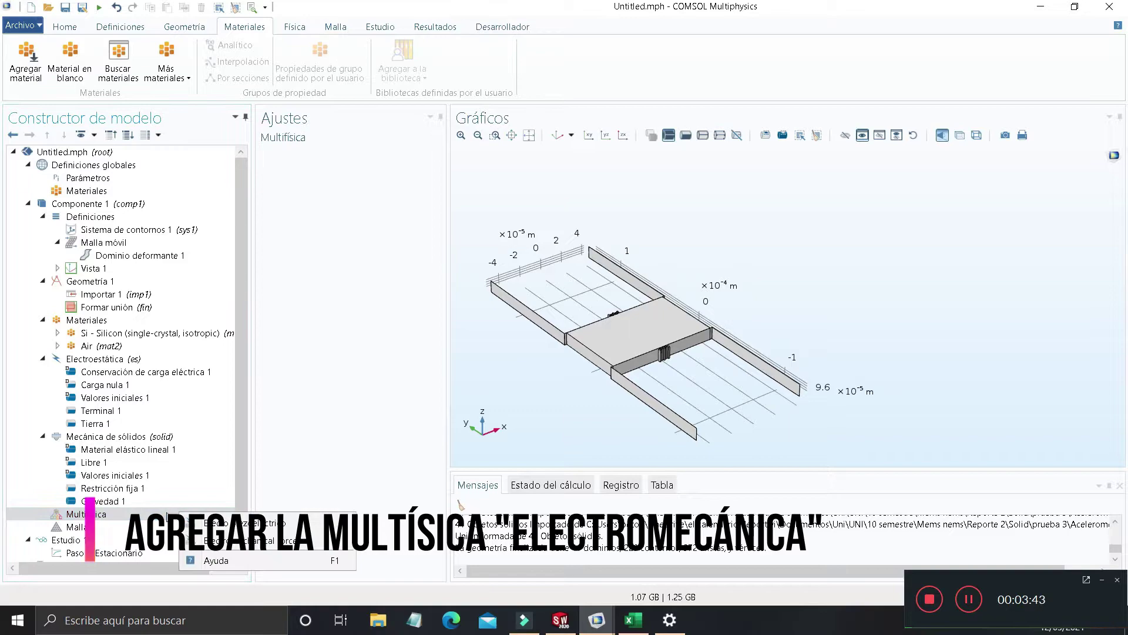
click(122, 519)
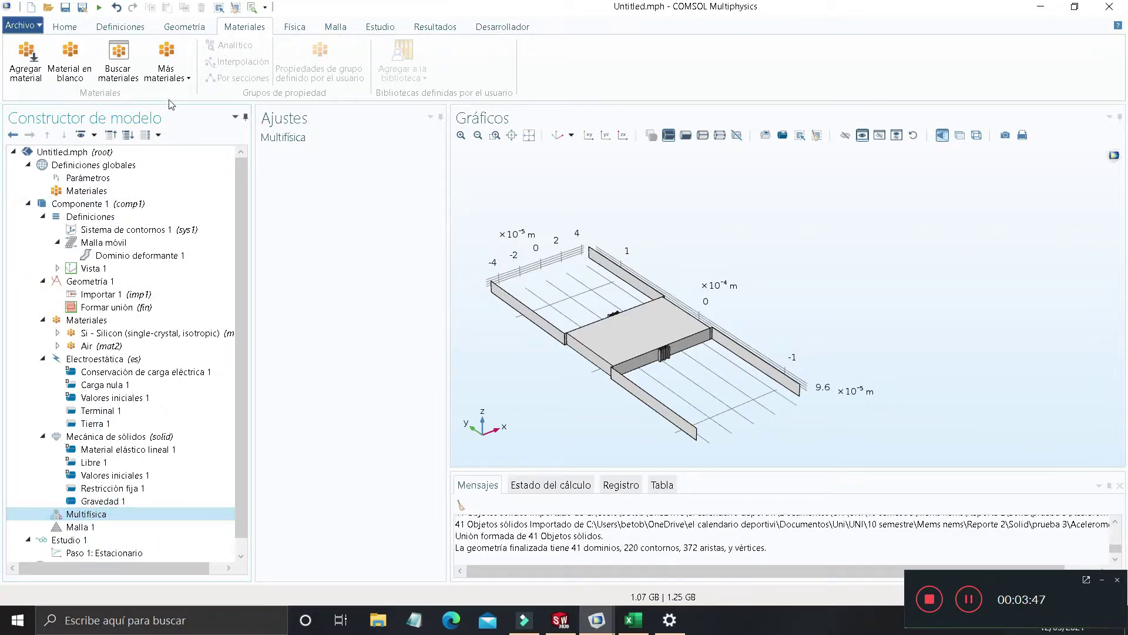
click(305, 25)
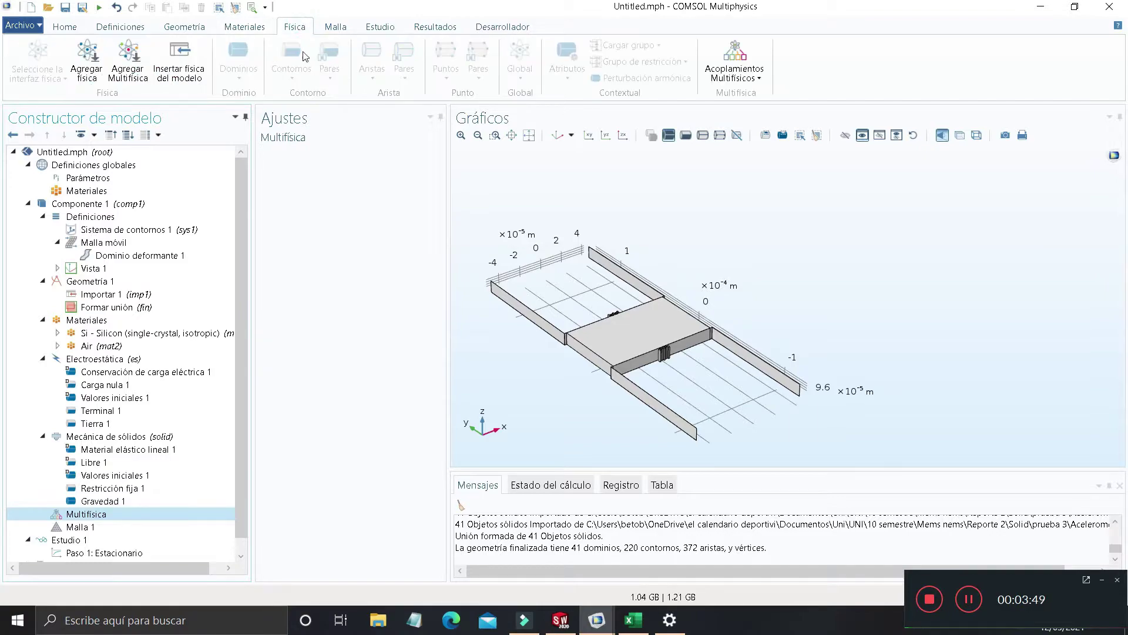
click(143, 79)
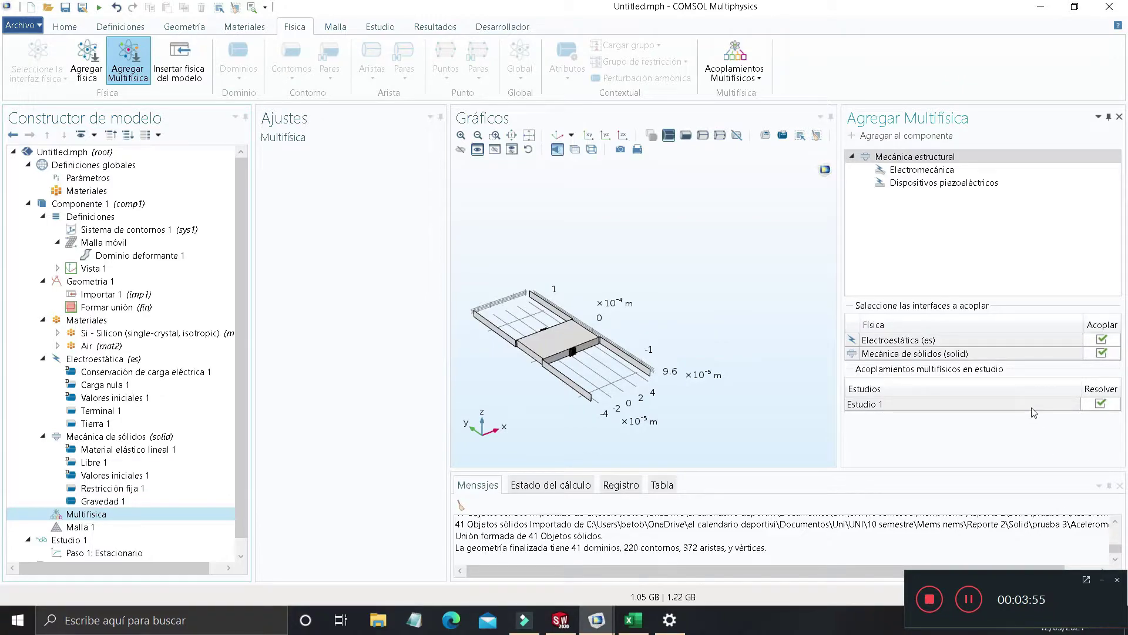
double_click(915, 170)
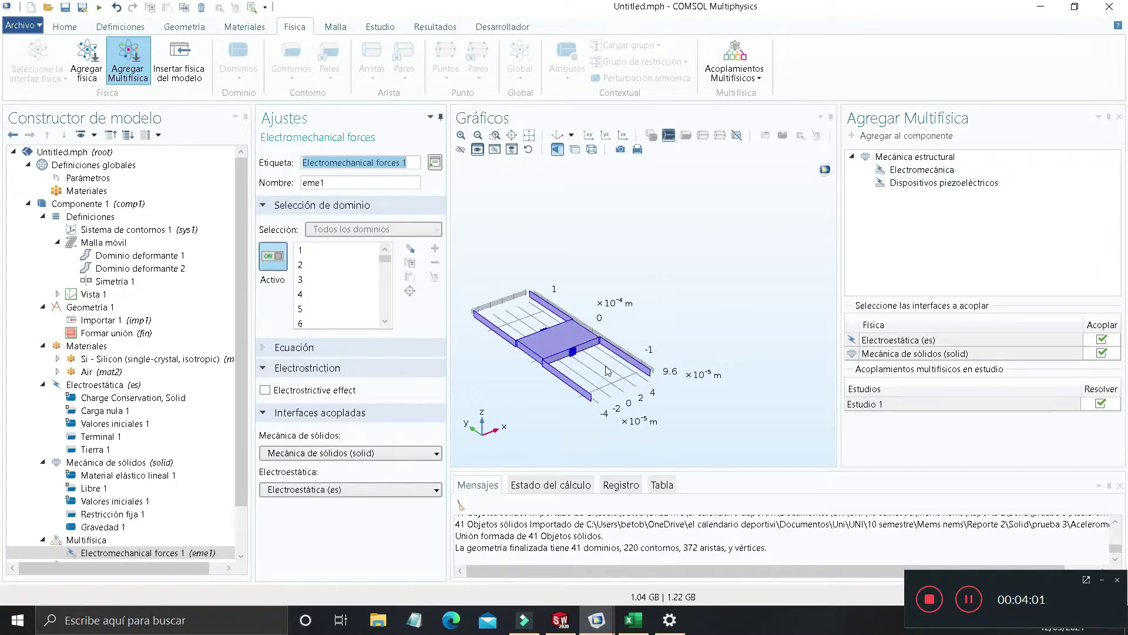
Examine the plate, comb fingers and suspension beams covered by the electromechanical forces coupling, along with its coupled interfaces
scroll(655, 321, up, 6)
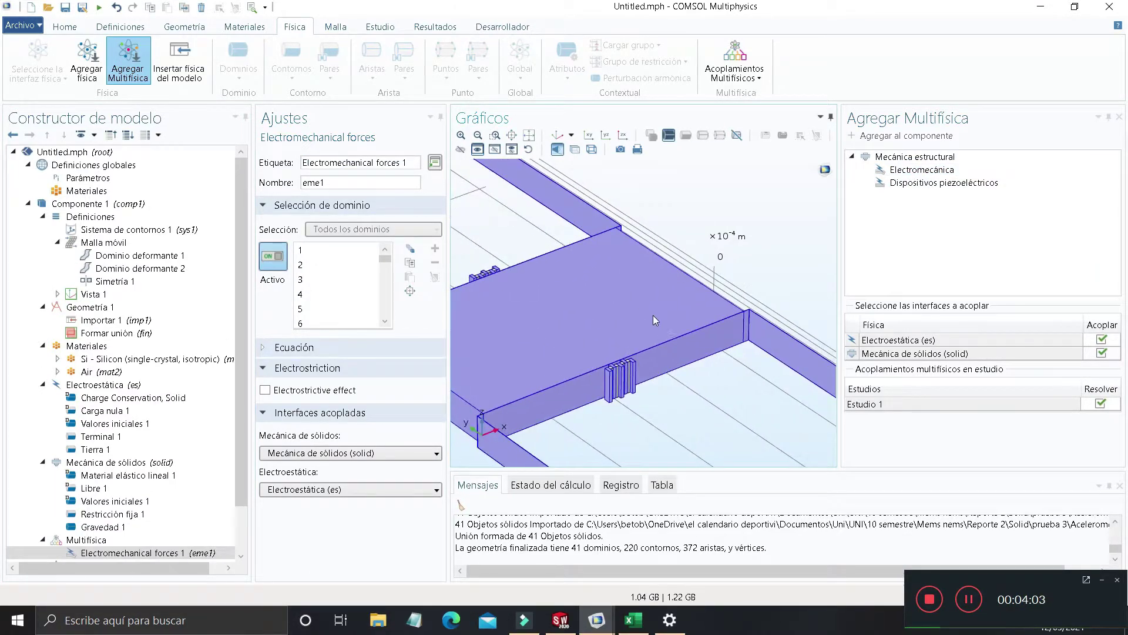
scroll(691, 358, down, 5)
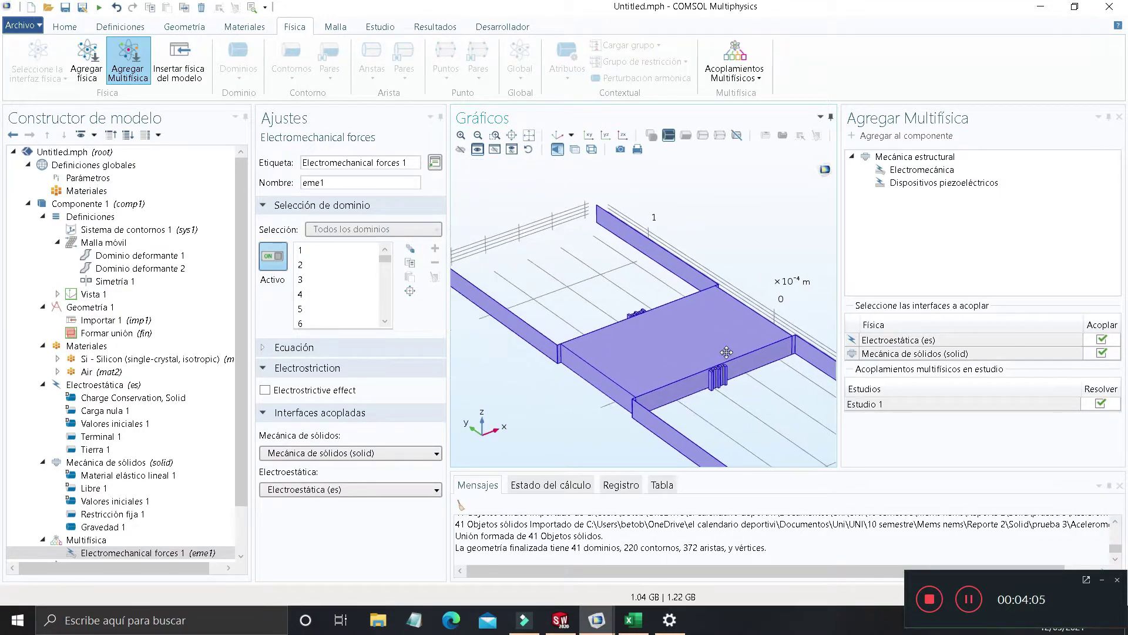
scroll(704, 381, up, 5)
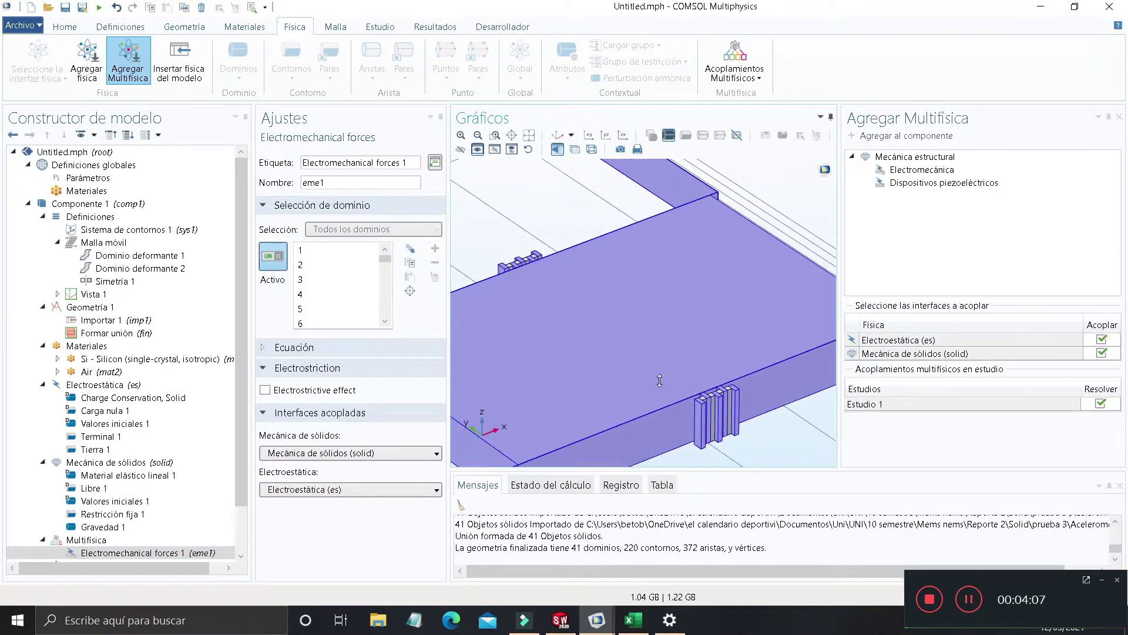
scroll(682, 387, down, 3)
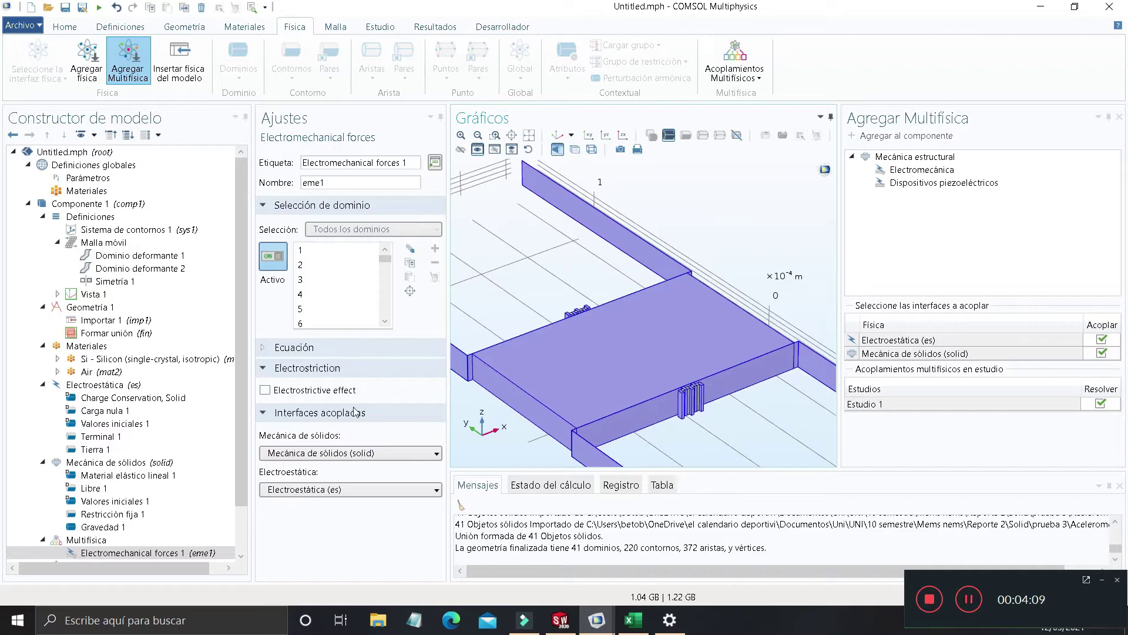
scroll(147, 449, down, 2)
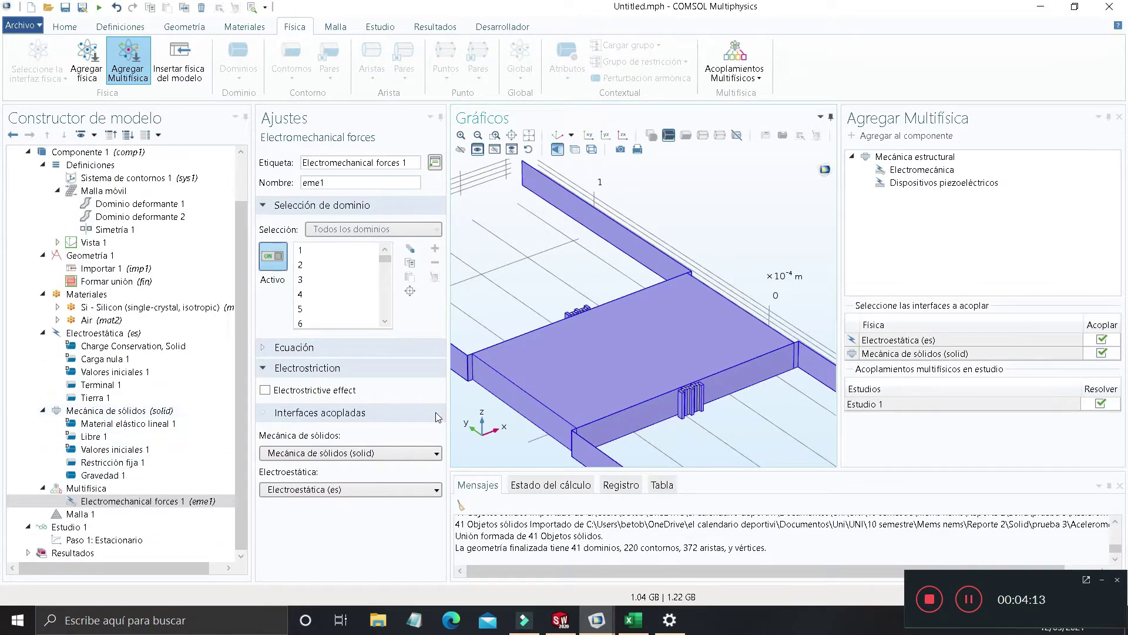
scroll(664, 400, down, 2)
right_drag(662, 395, 692, 371)
scroll(692, 371, down, 1)
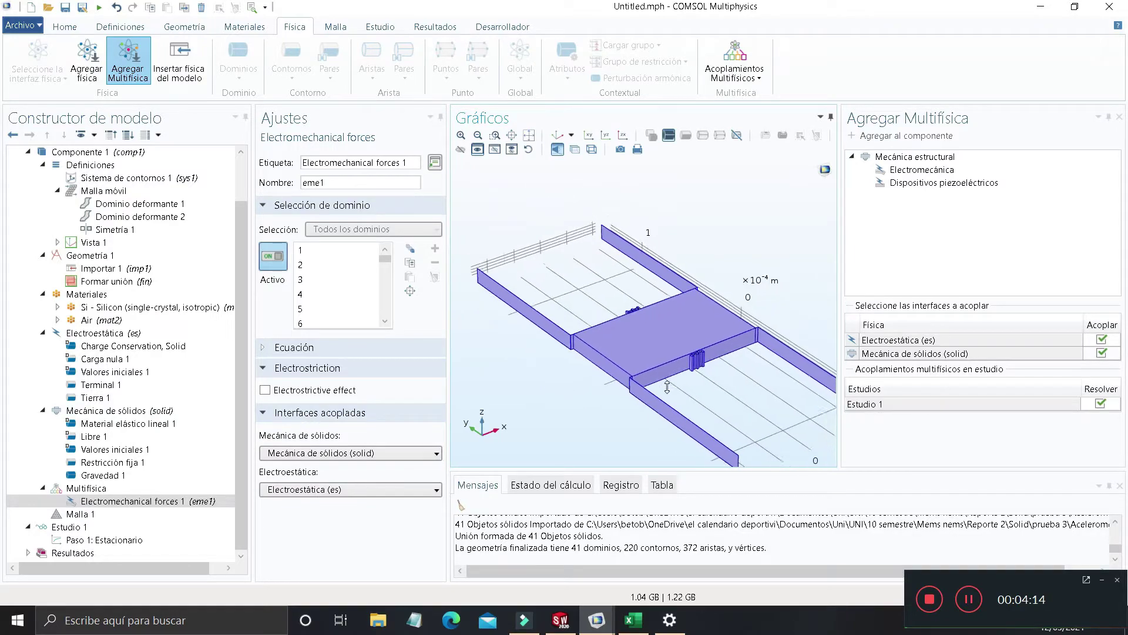
scroll(692, 371, up, 1)
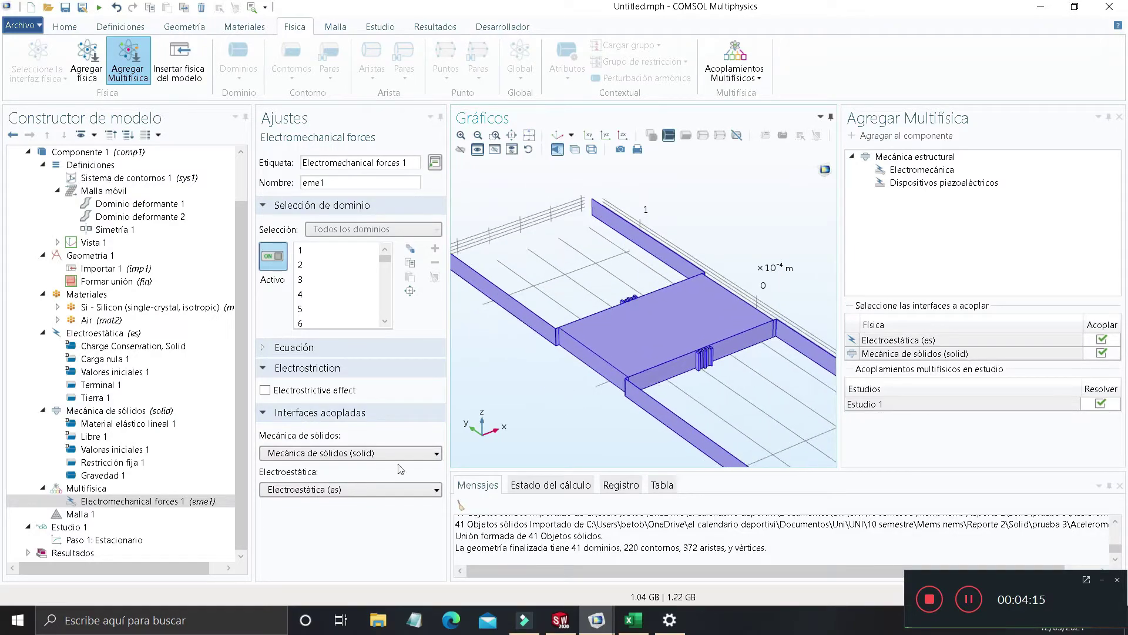
Set the element size of the physics-controlled mesh Malla 1 to Extra fina
click(136, 515)
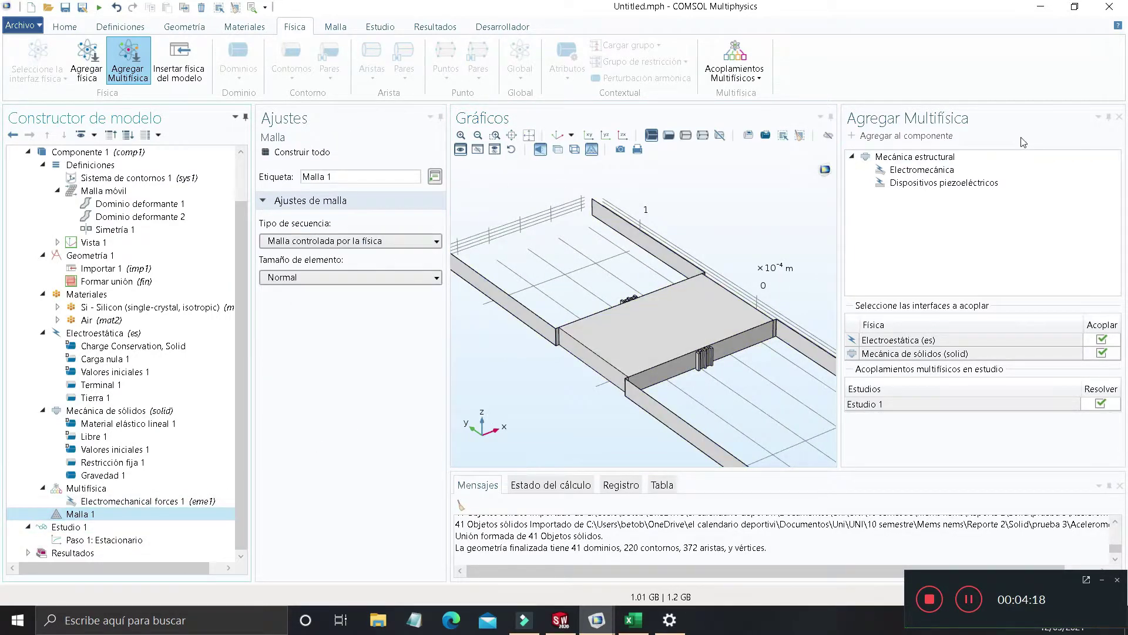
click(1118, 119)
scroll(914, 279, down, 3)
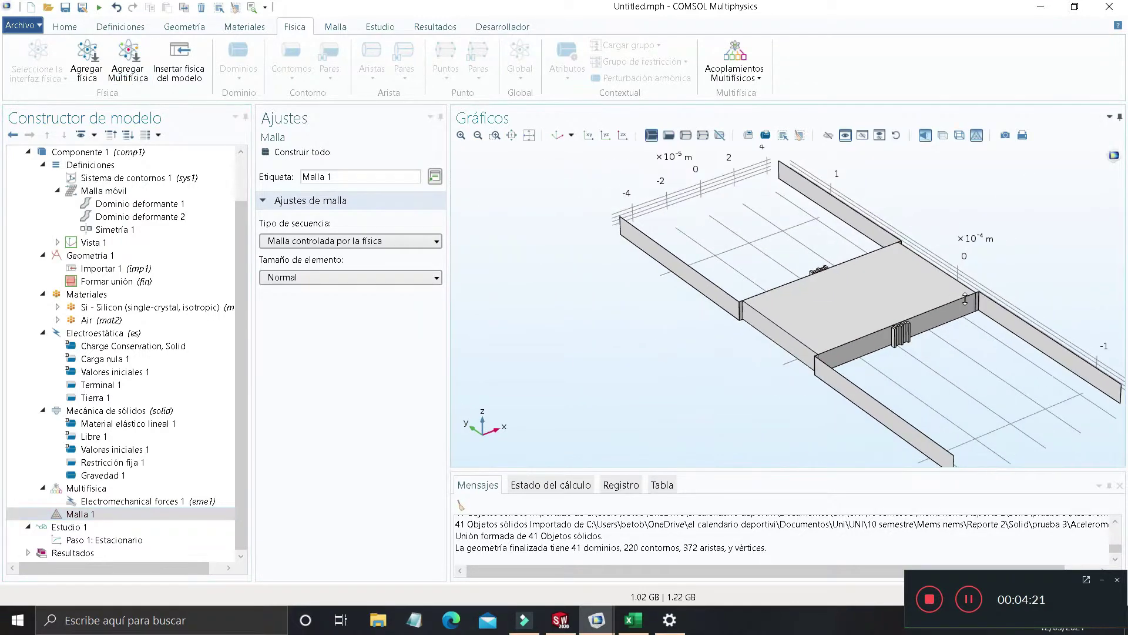
scroll(917, 281, up, 1)
scroll(852, 317, down, 2)
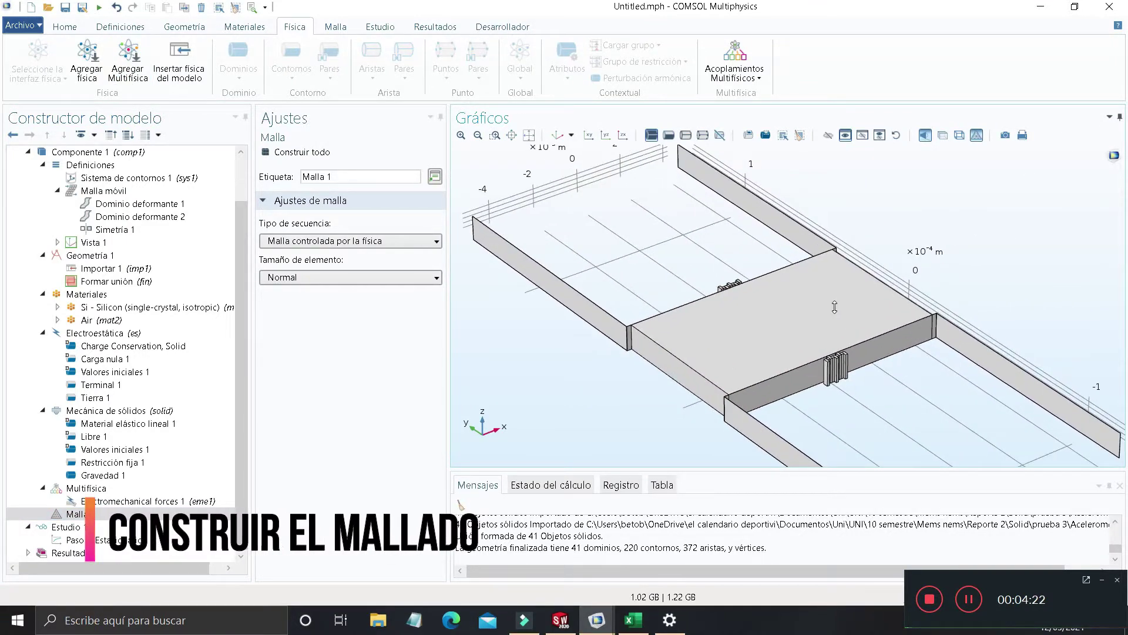
scroll(847, 341, up, 2)
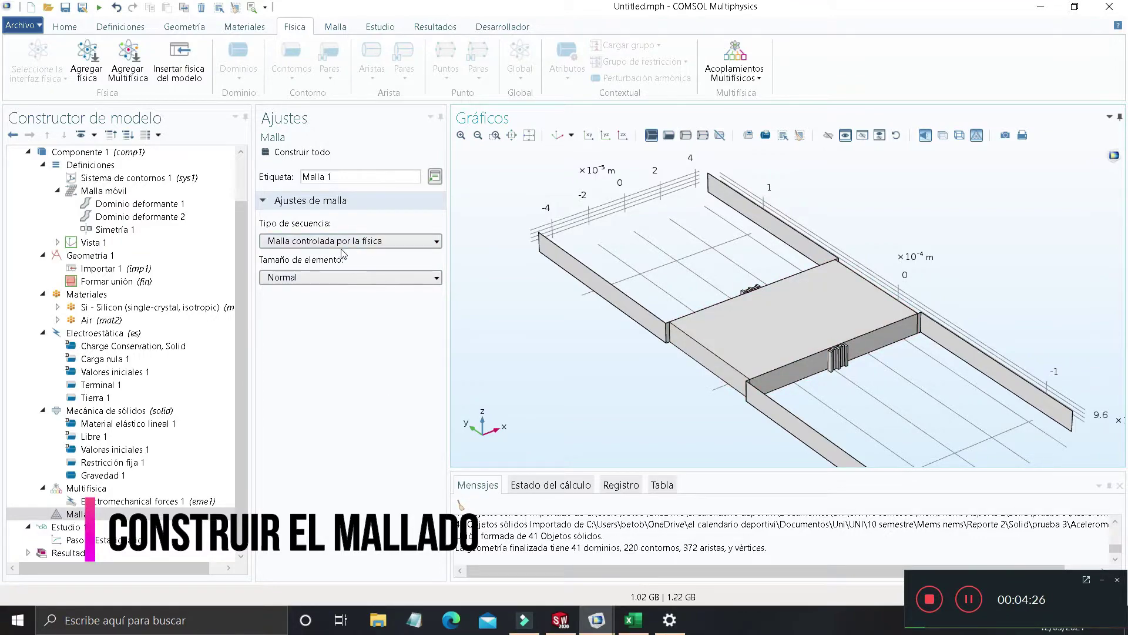
click(390, 279)
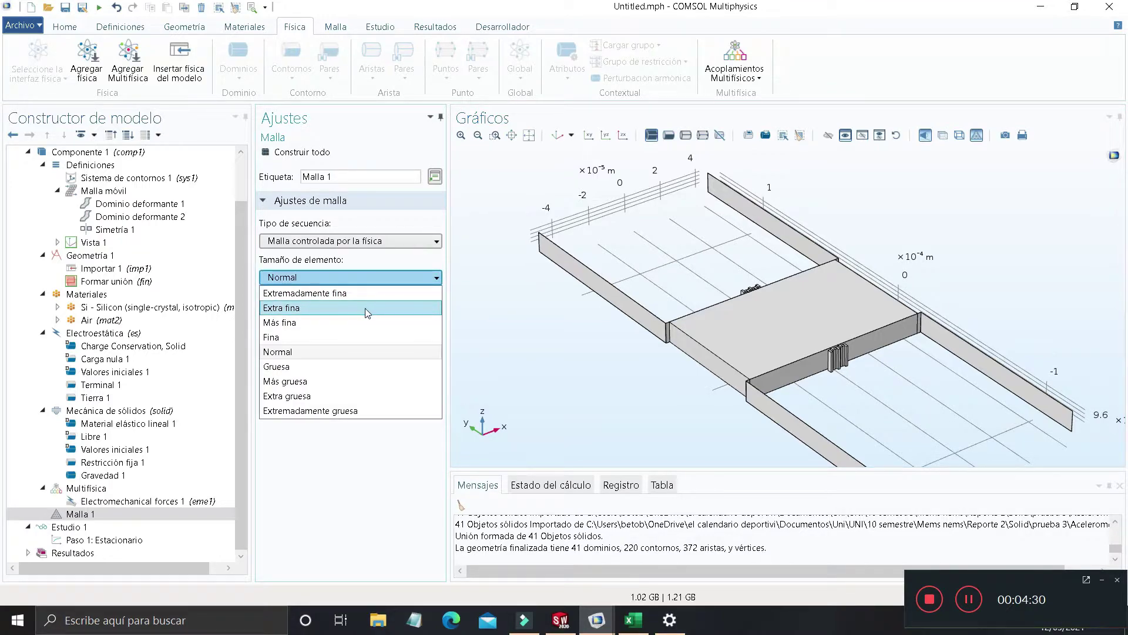
click(311, 308)
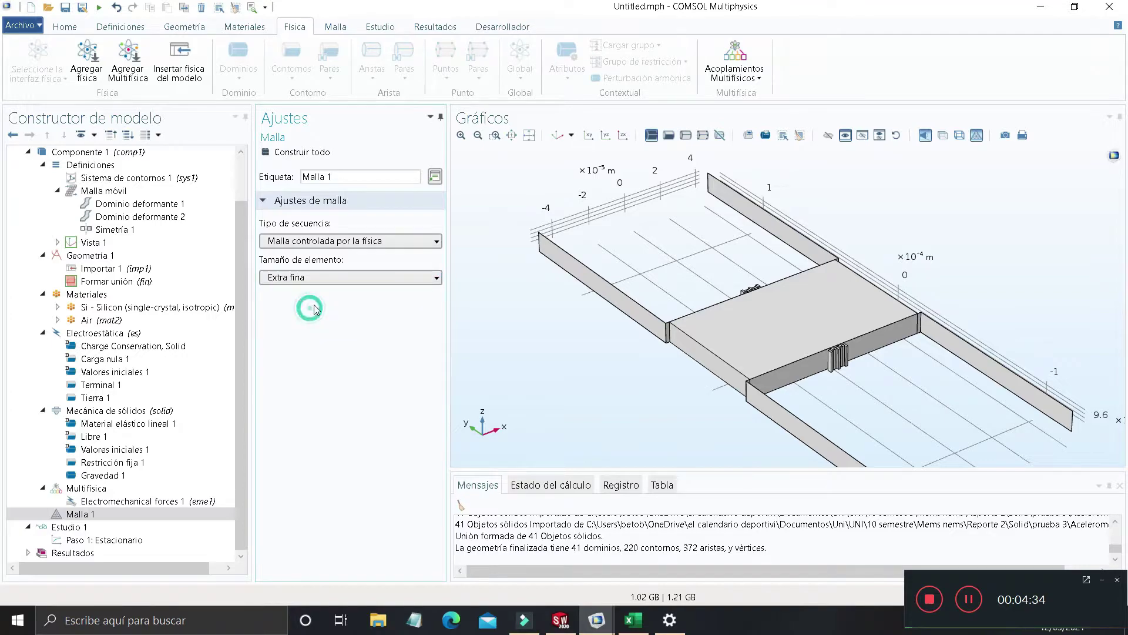
Build the complete Malla 1 mesh for the accelerometer geometry
scroll(732, 394, up, 5)
scroll(656, 386, up, 3)
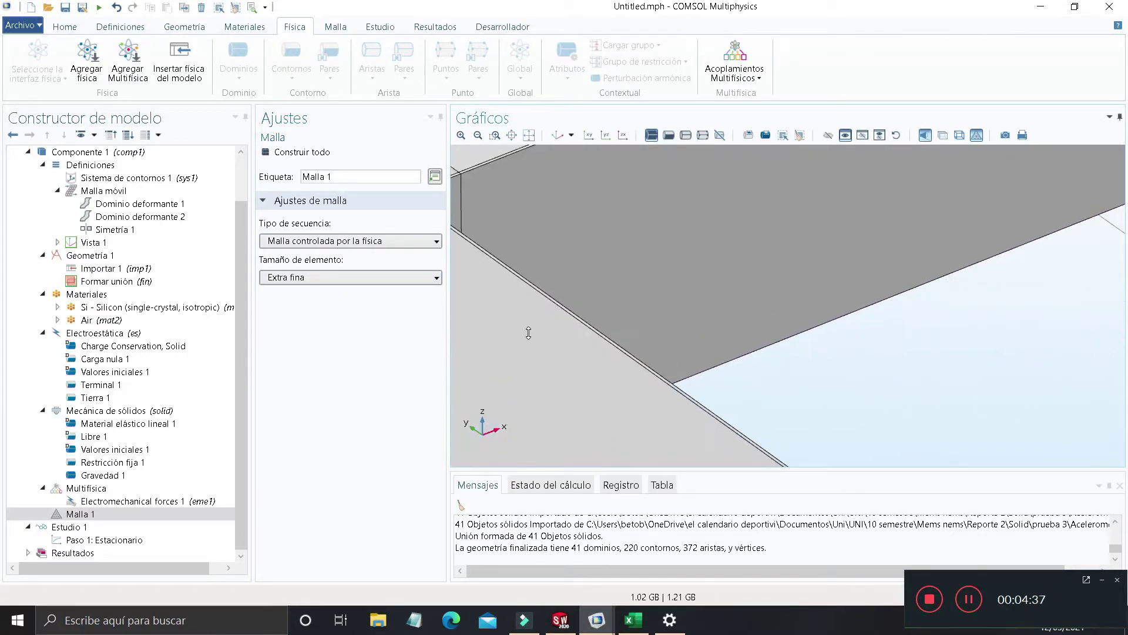
middle_drag(601, 334, 704, 375)
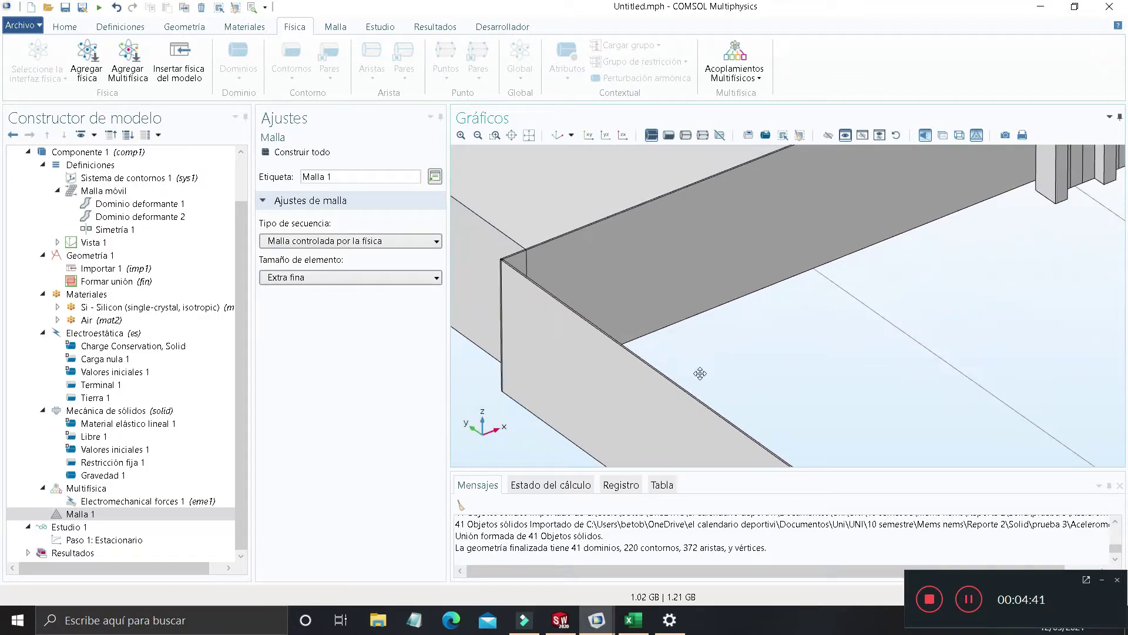
right_drag(700, 373, 792, 377)
click(305, 152)
middle_drag(683, 257, 774, 318)
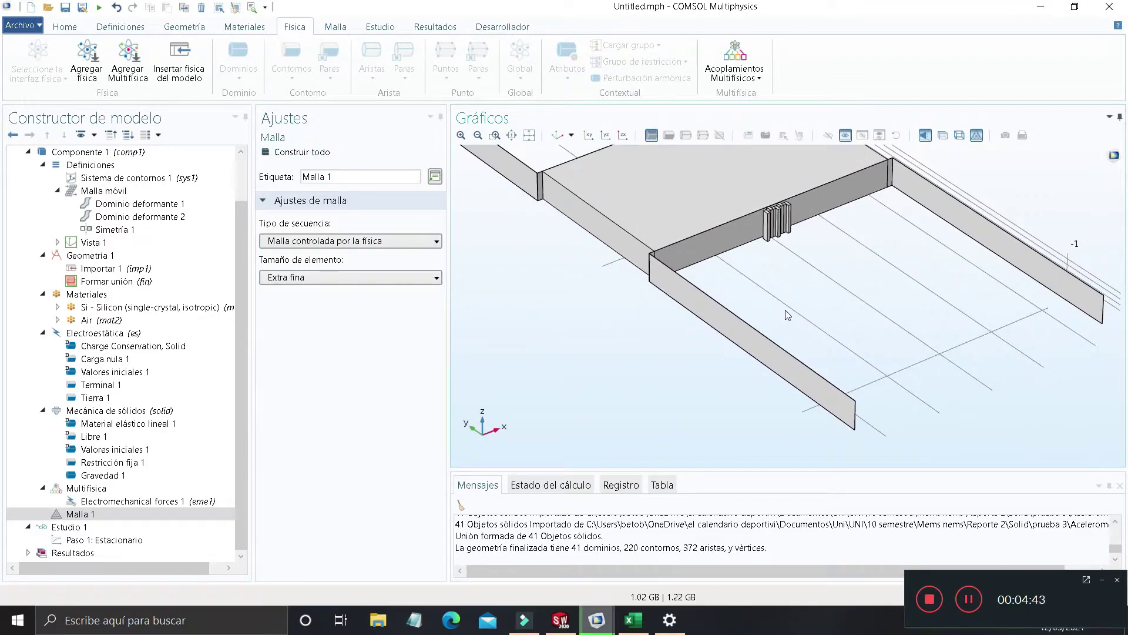
right_drag(781, 315, 791, 368)
right_drag(739, 266, 758, 347)
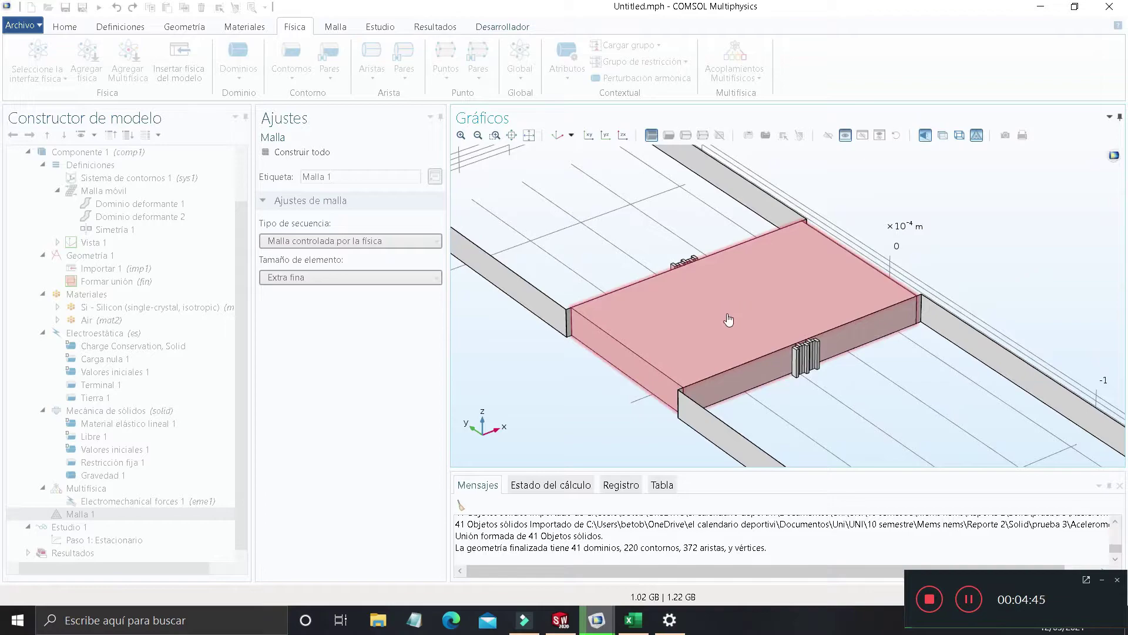
click(1103, 581)
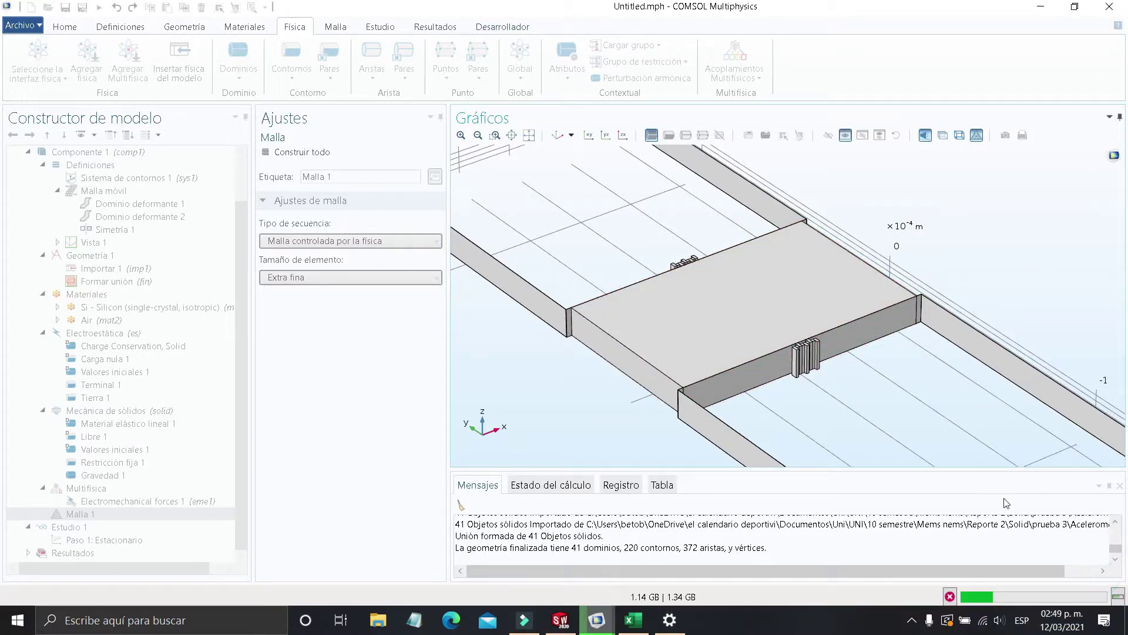
middle_drag(765, 331, 767, 369)
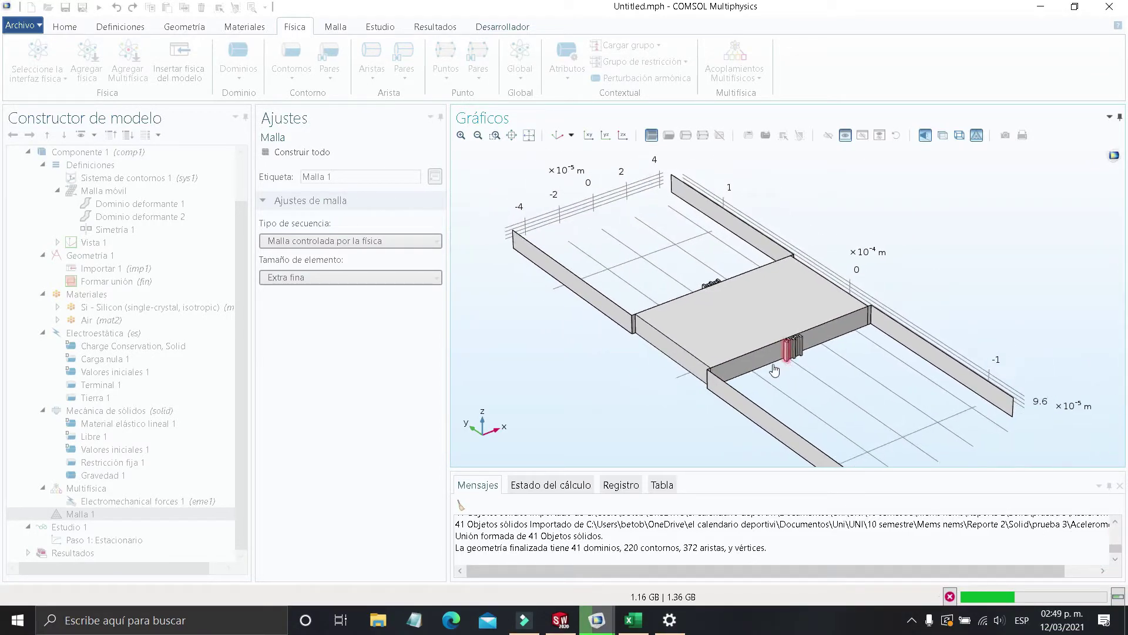
right_drag(766, 369, 714, 413)
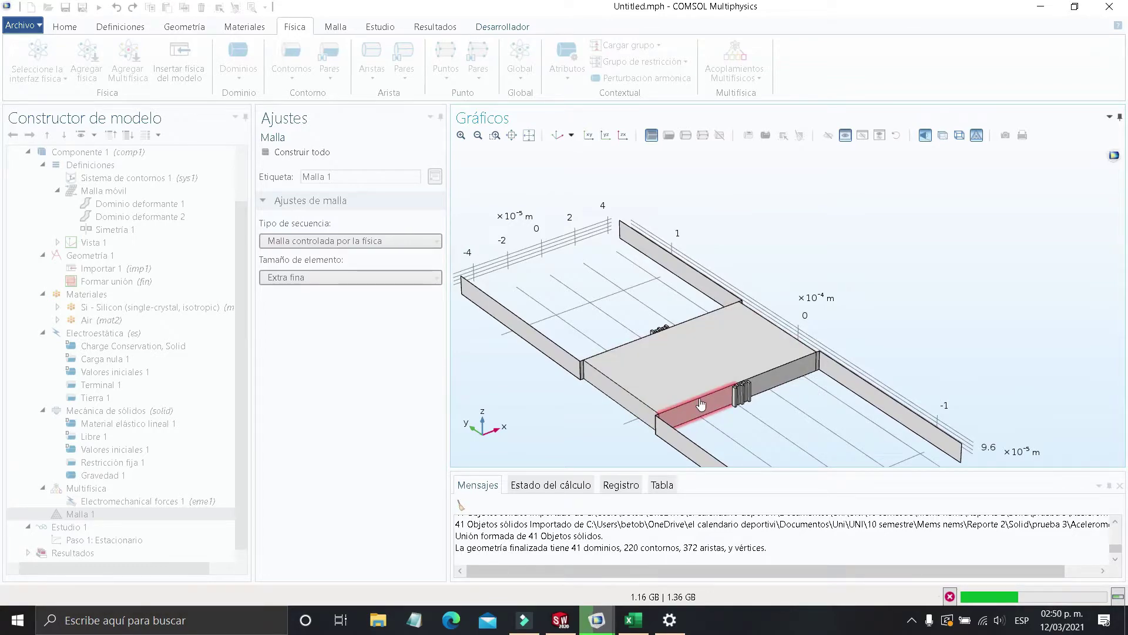
Examine the generated mesh on the plate, comb fingers and suspension beams, and read the low-quality element warning of Malla 1
scroll(701, 404, up, 2)
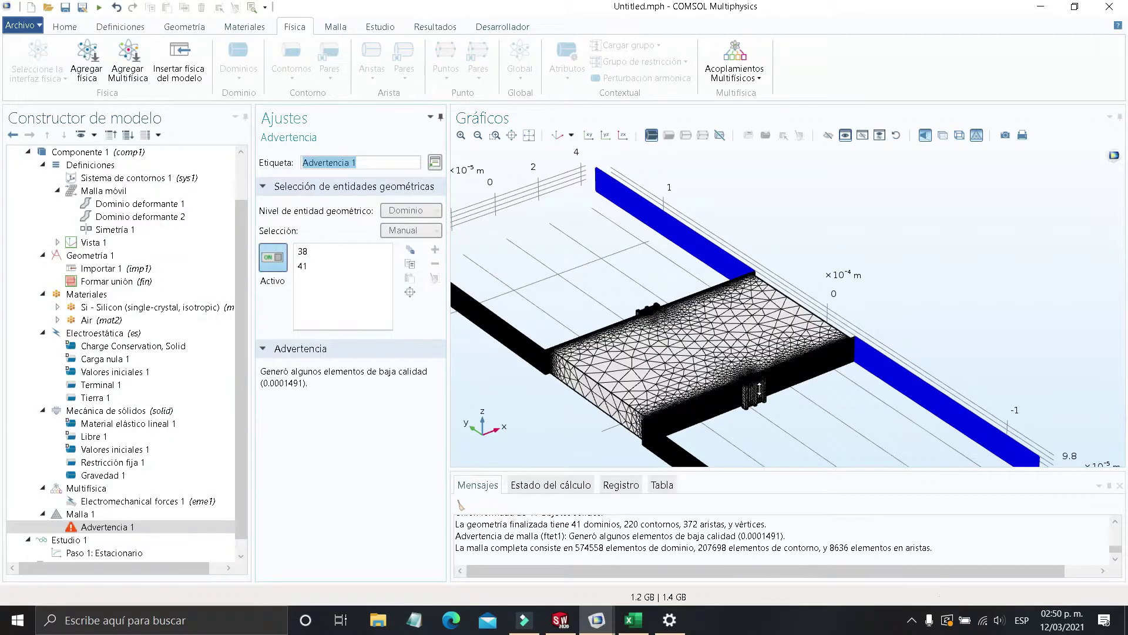
scroll(634, 391, up, 5)
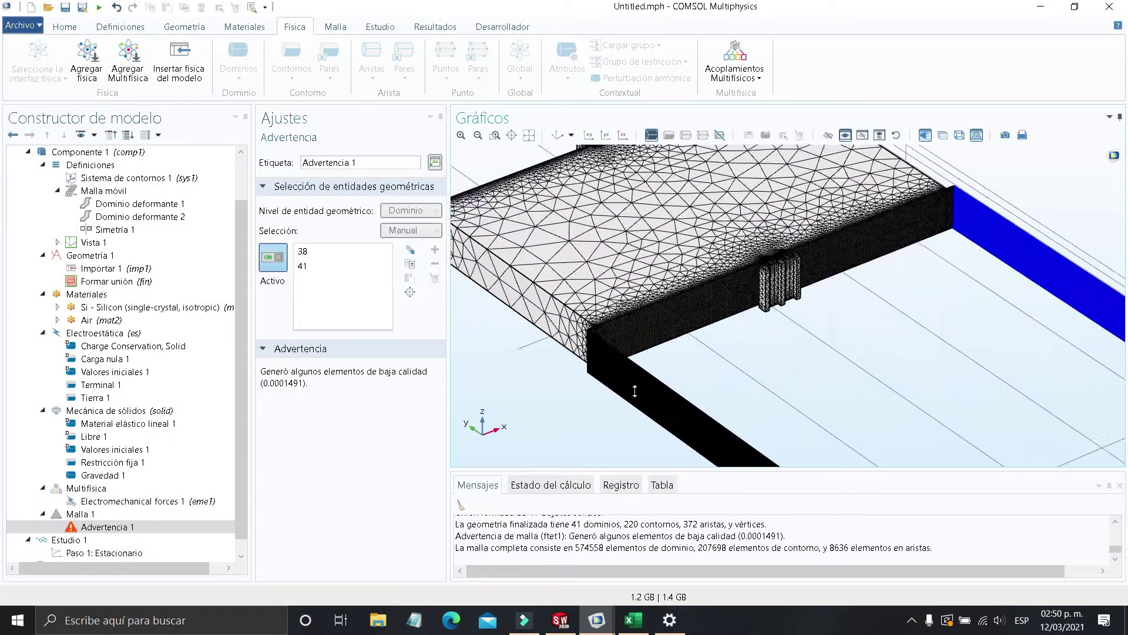
scroll(634, 391, up, 1)
scroll(666, 380, up, 4)
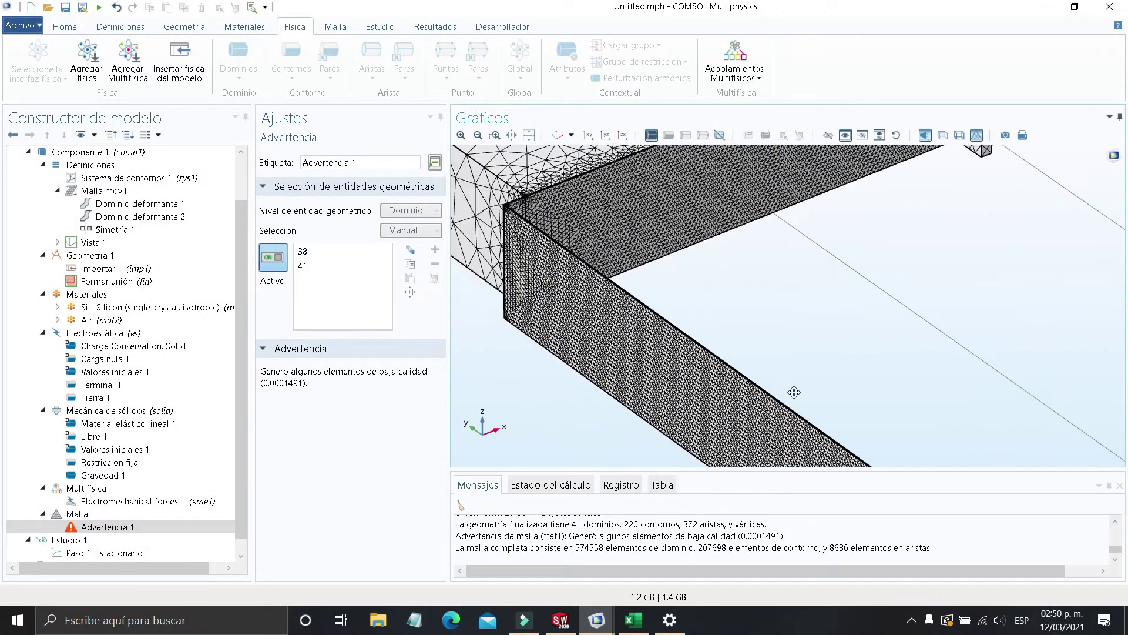
scroll(657, 376, up, 5)
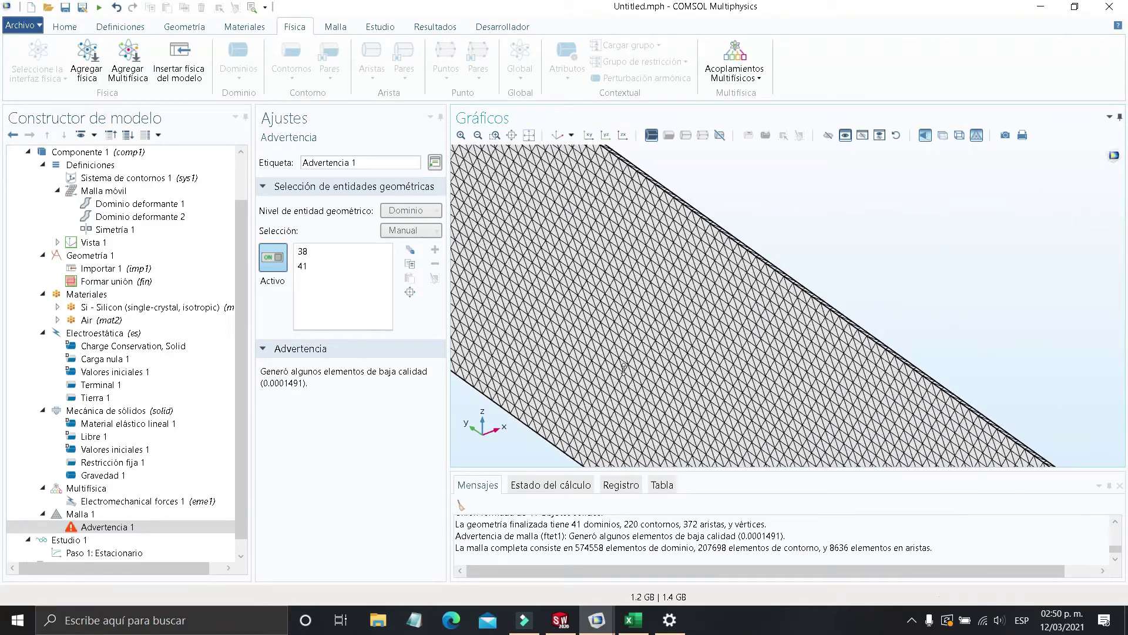
scroll(702, 349, down, 6)
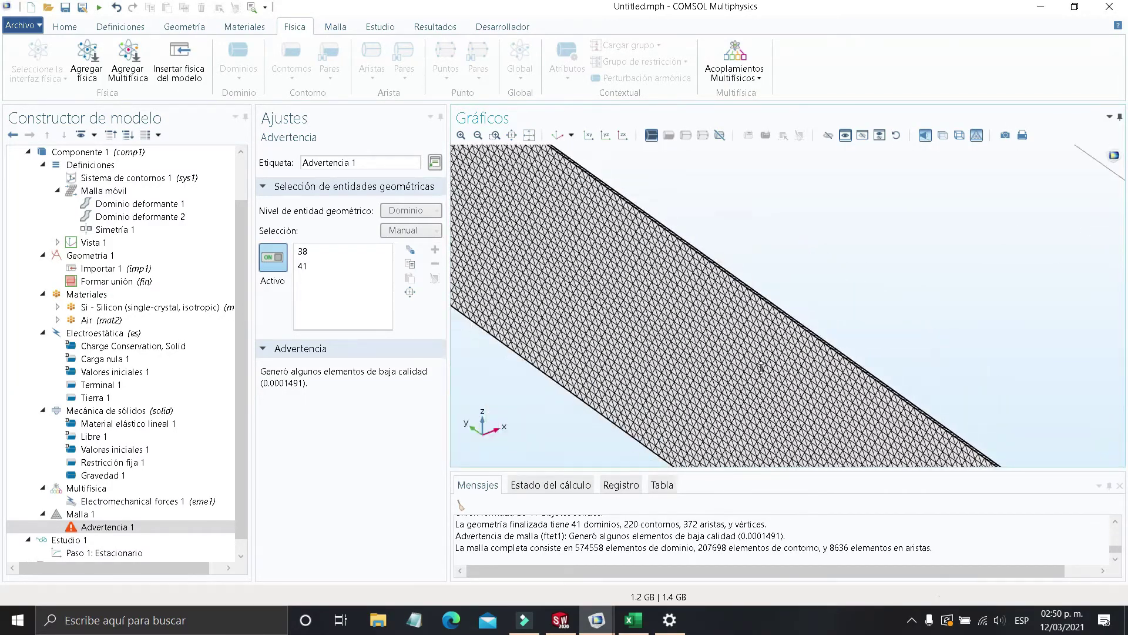
middle_drag(879, 367, 934, 379)
right_drag(918, 351, 858, 411)
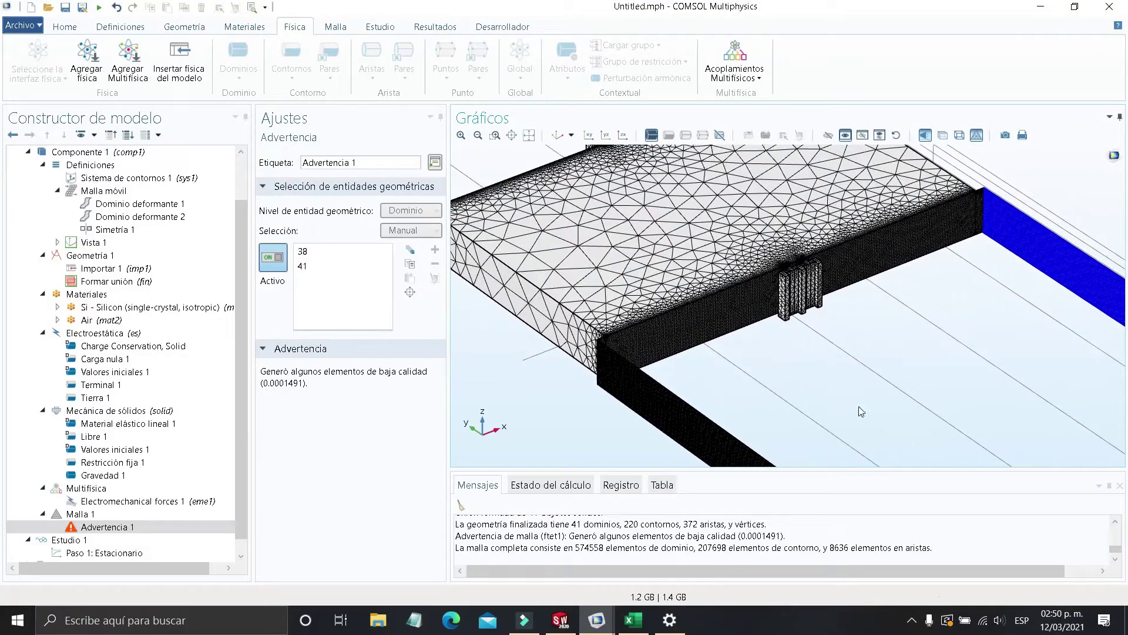
middle_drag(815, 348, 841, 374)
right_drag(832, 373, 844, 411)
middle_drag(789, 357, 803, 382)
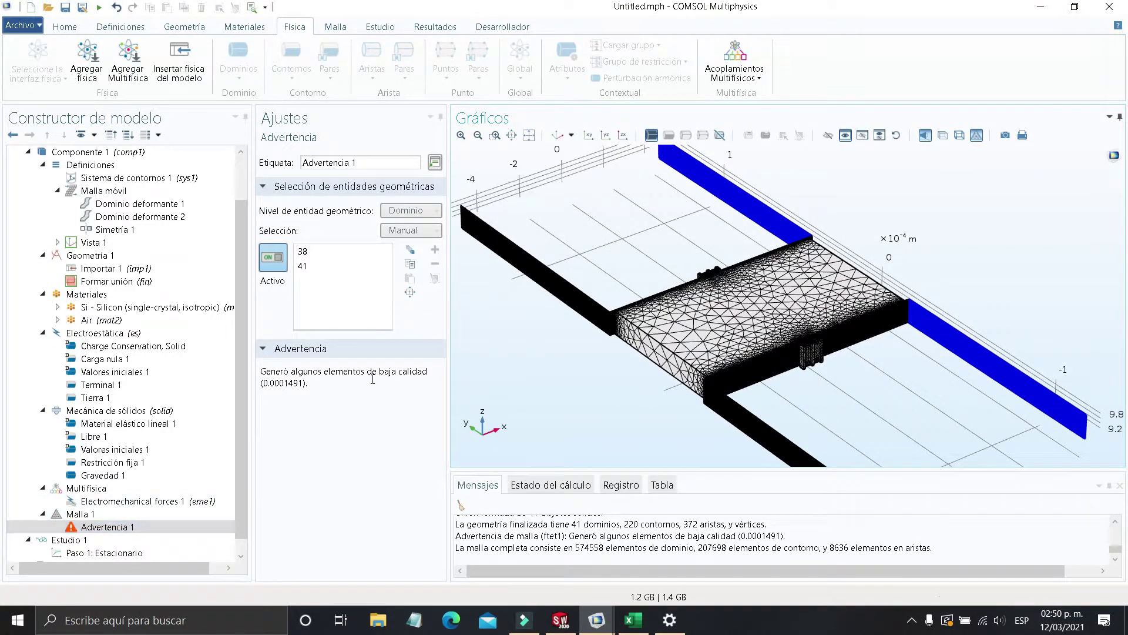
click(303, 380)
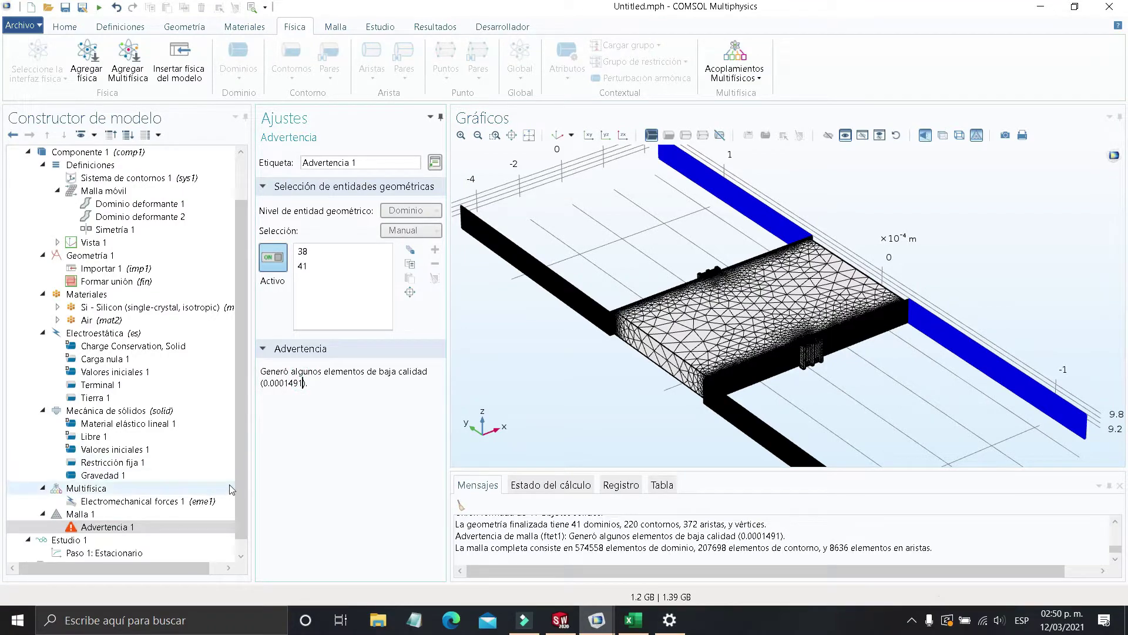
Show the statistics of Malla 1 and review its element counts, minimum and average quality, and the mesh on the plate
click(88, 513)
right_click(94, 512)
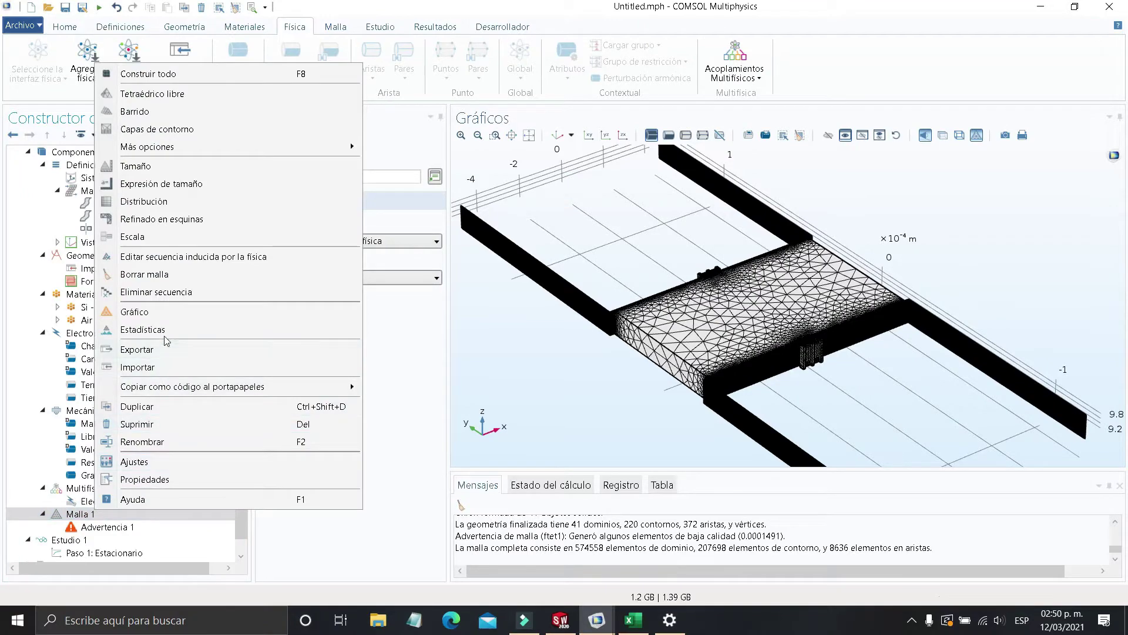
click(141, 329)
scroll(355, 472, down, 2)
scroll(356, 472, down, 1)
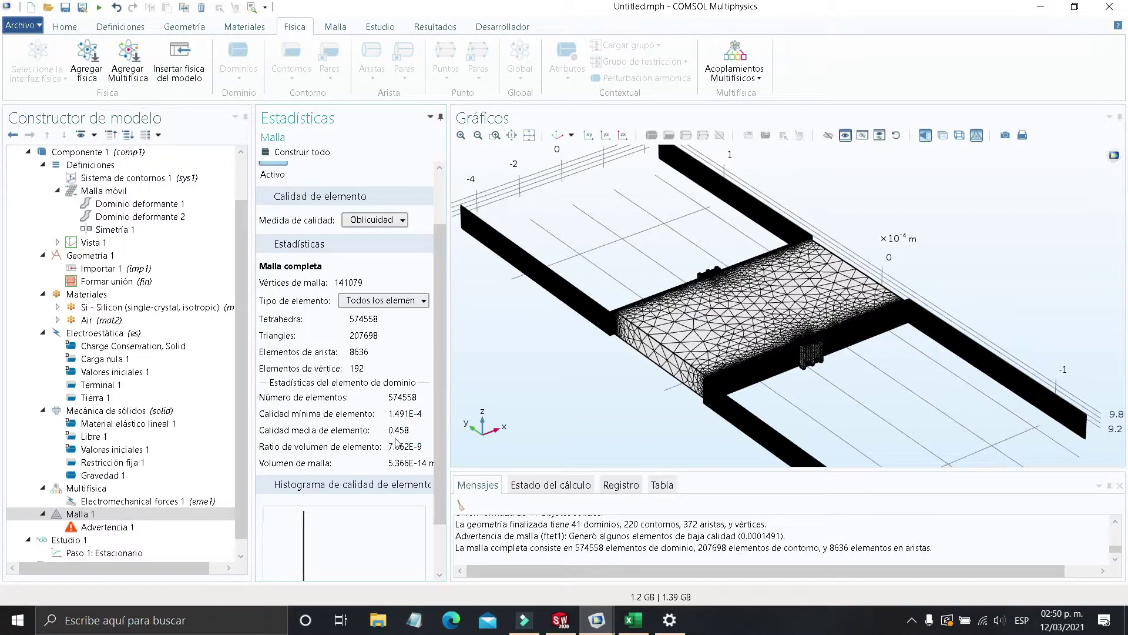
scroll(406, 438, down, 1)
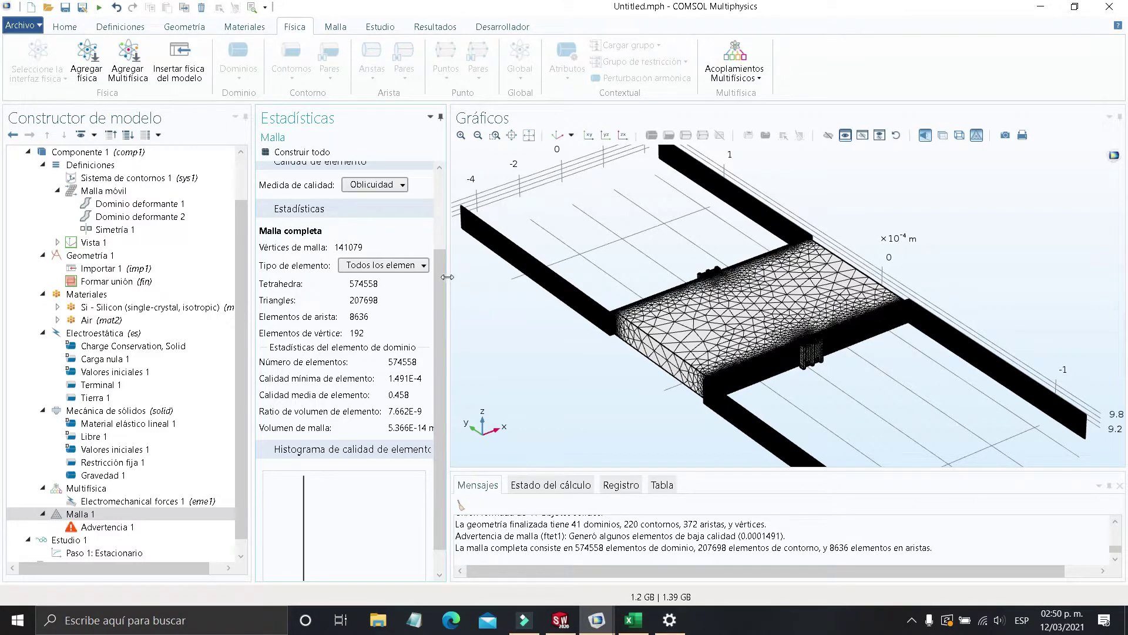
drag(446, 277, 480, 277)
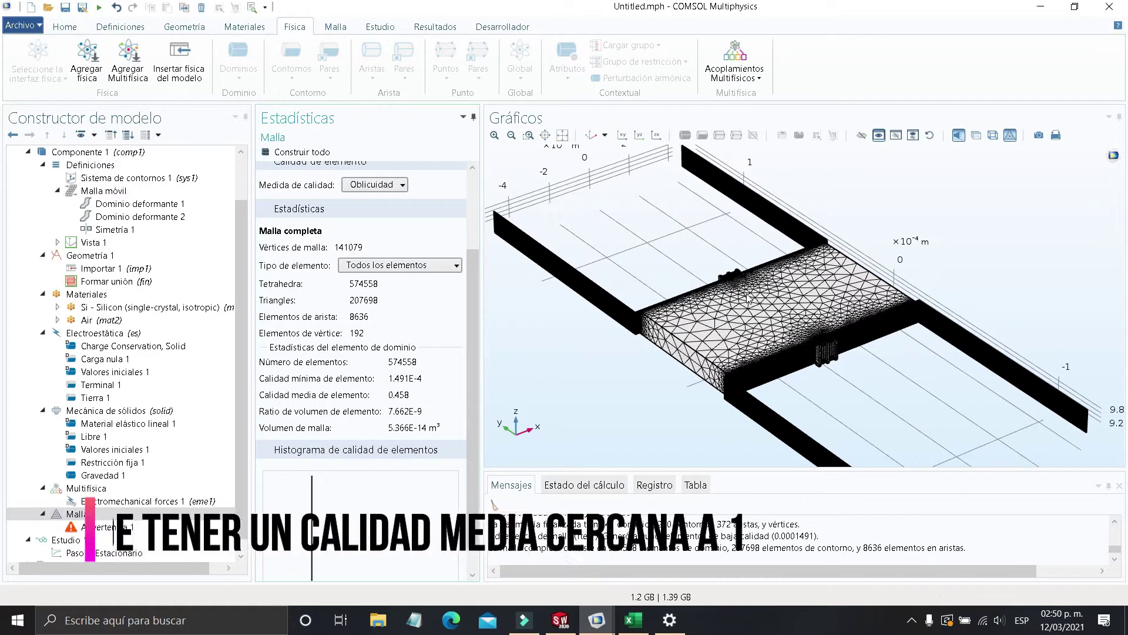
scroll(748, 299, up, 3)
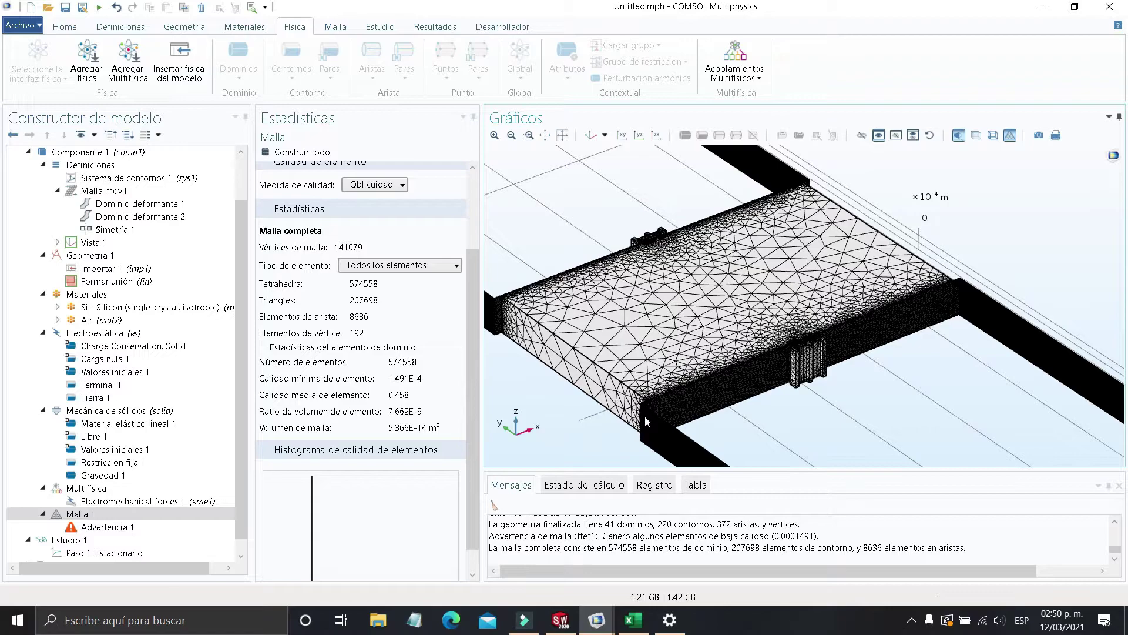
scroll(763, 300, down, 2)
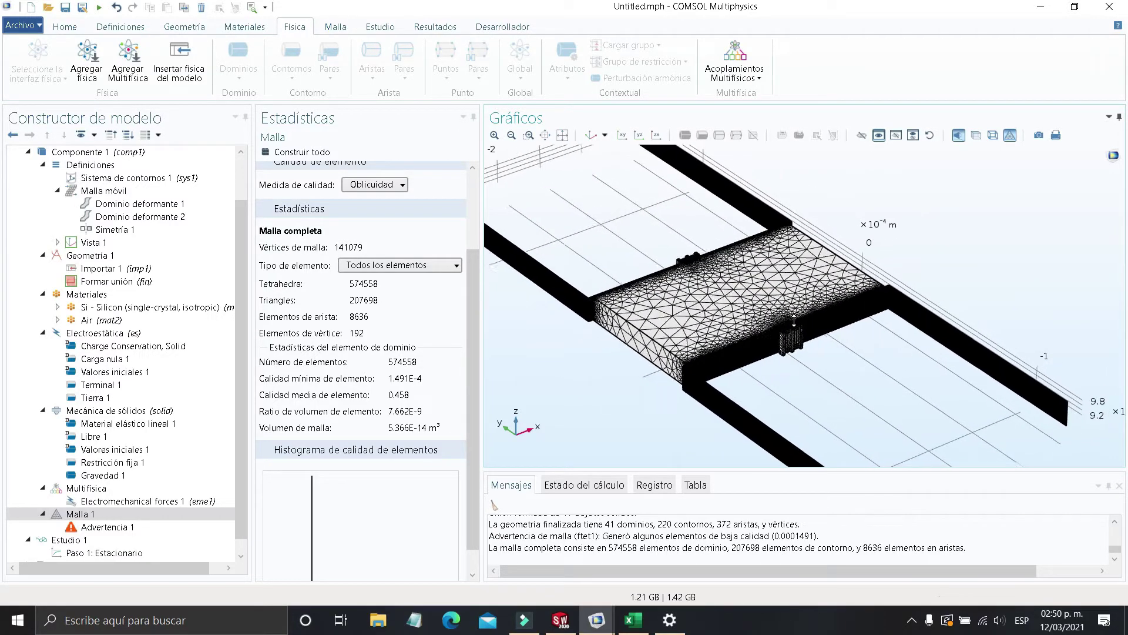
right_drag(786, 318, 797, 363)
scroll(769, 340, up, 1)
scroll(769, 340, up, 2)
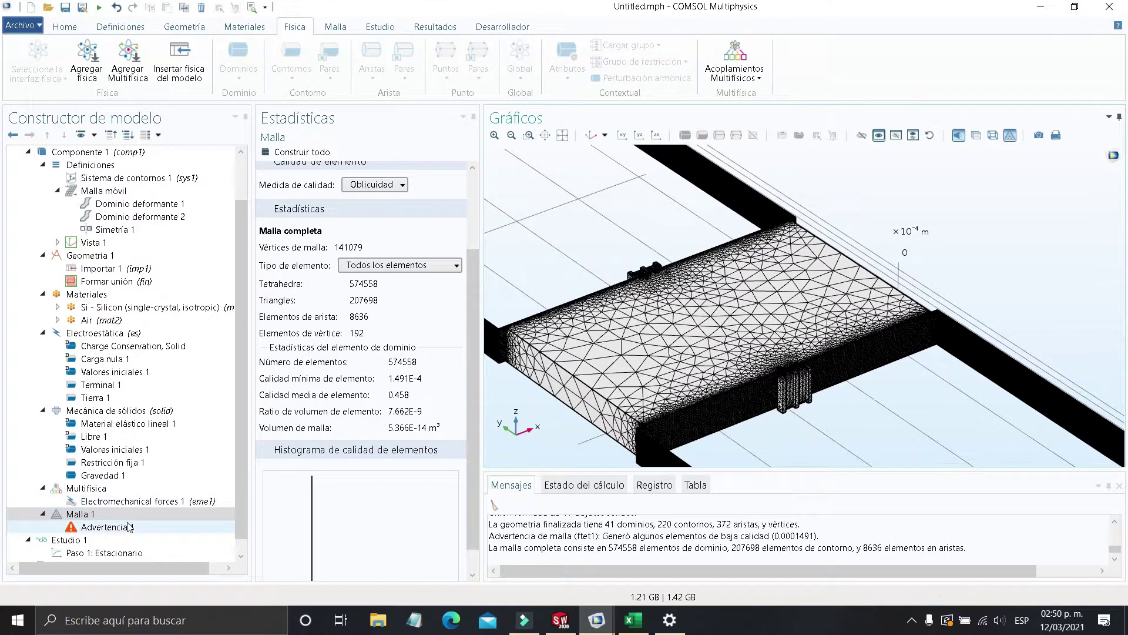
Change the sequence type of Malla 1 to Malla controlada por el usuario
click(103, 526)
click(100, 515)
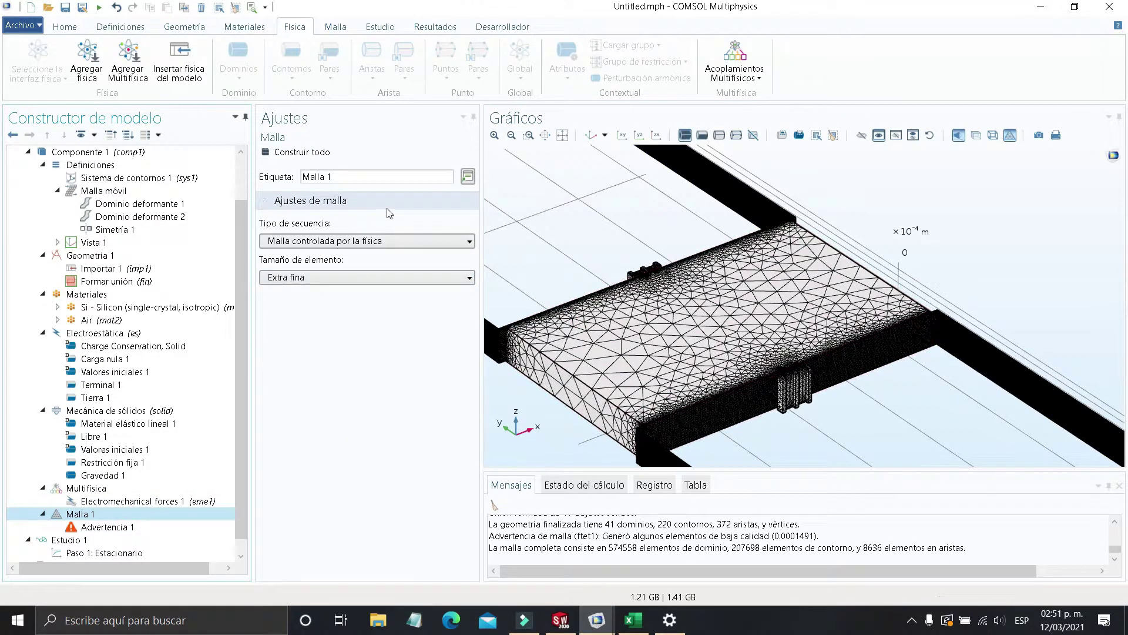
click(404, 240)
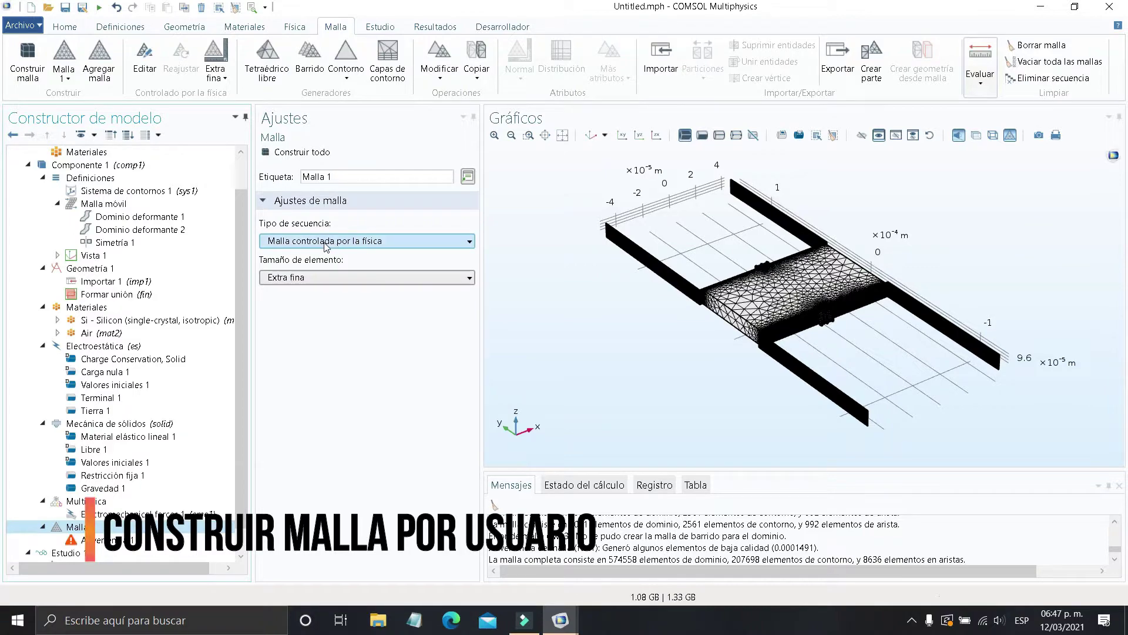
click(347, 241)
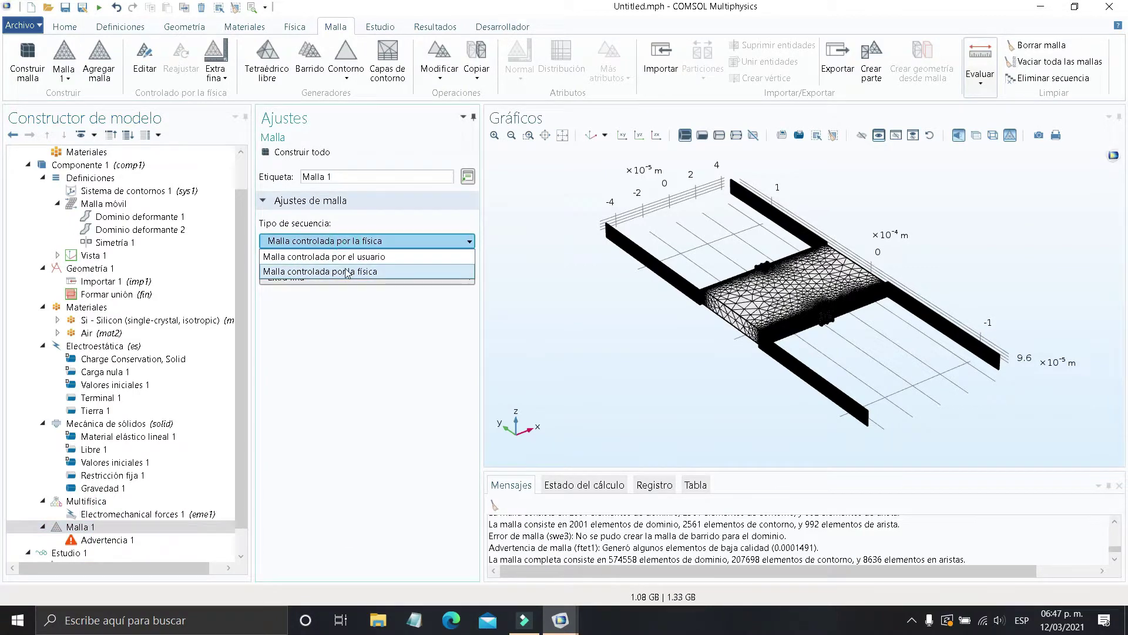
click(364, 259)
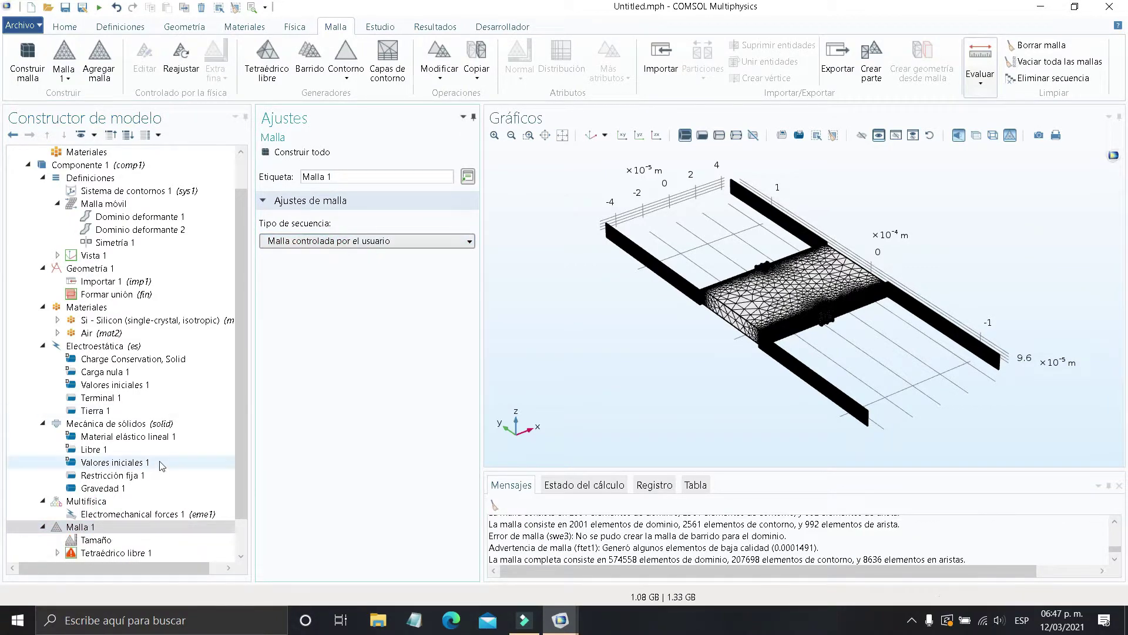
Delete the Tetraédrico libre 1 operation from the Malla 1 sequence
scroll(144, 506, down, 1)
click(144, 514)
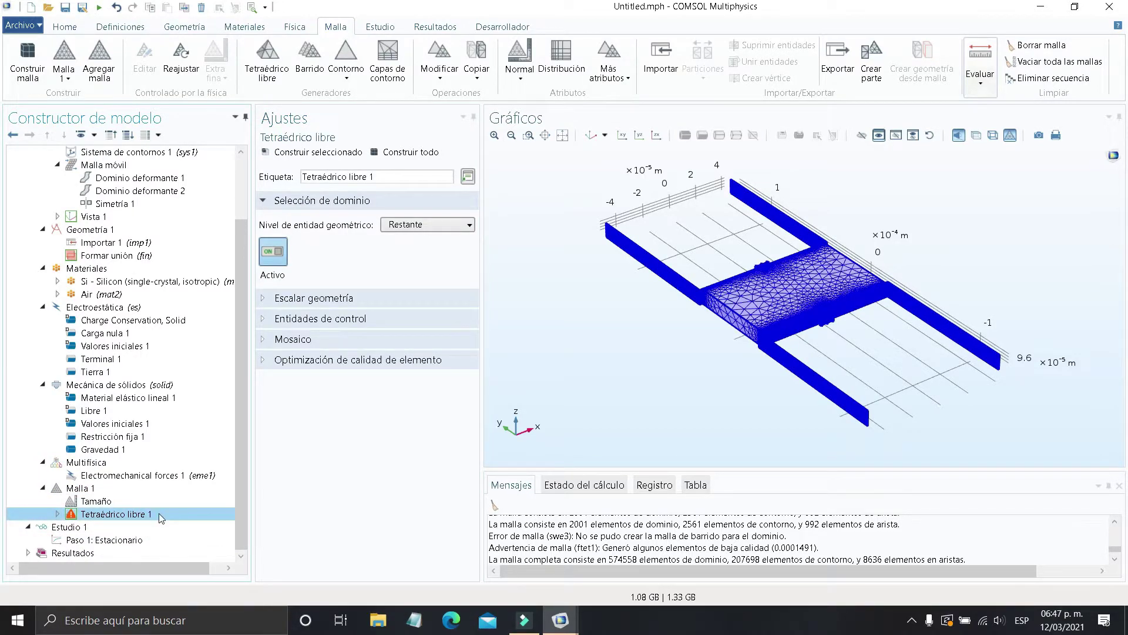
key(Delete)
key(Return)
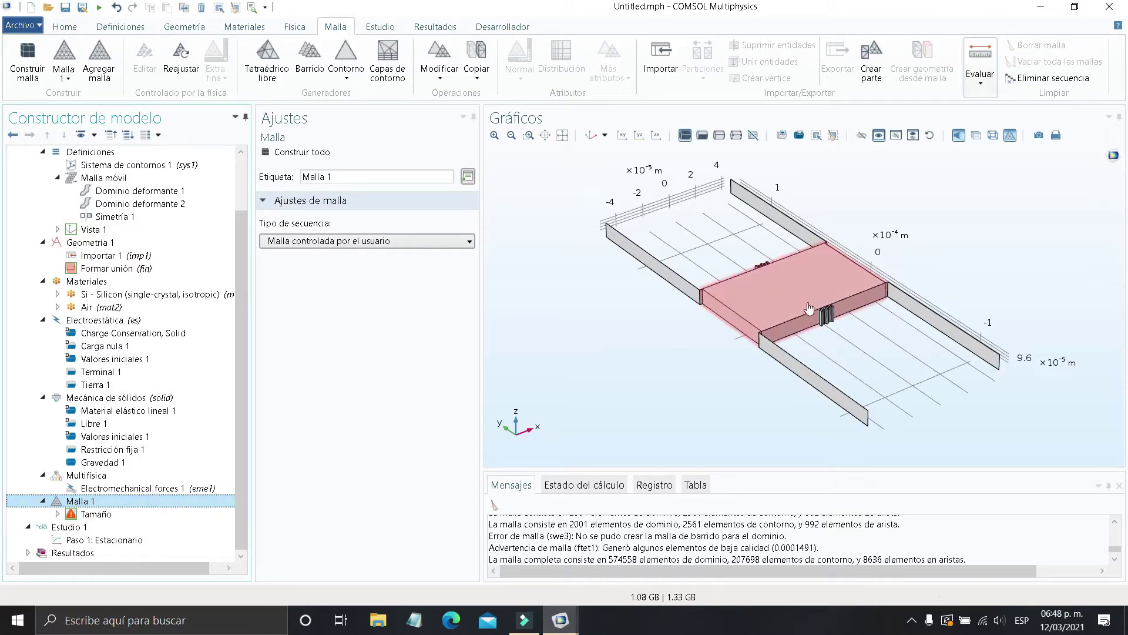
Examine the narrow joint between a suspension beam and the plate corner, including its thin end strip and adjoining faces
right_drag(808, 308, 730, 311)
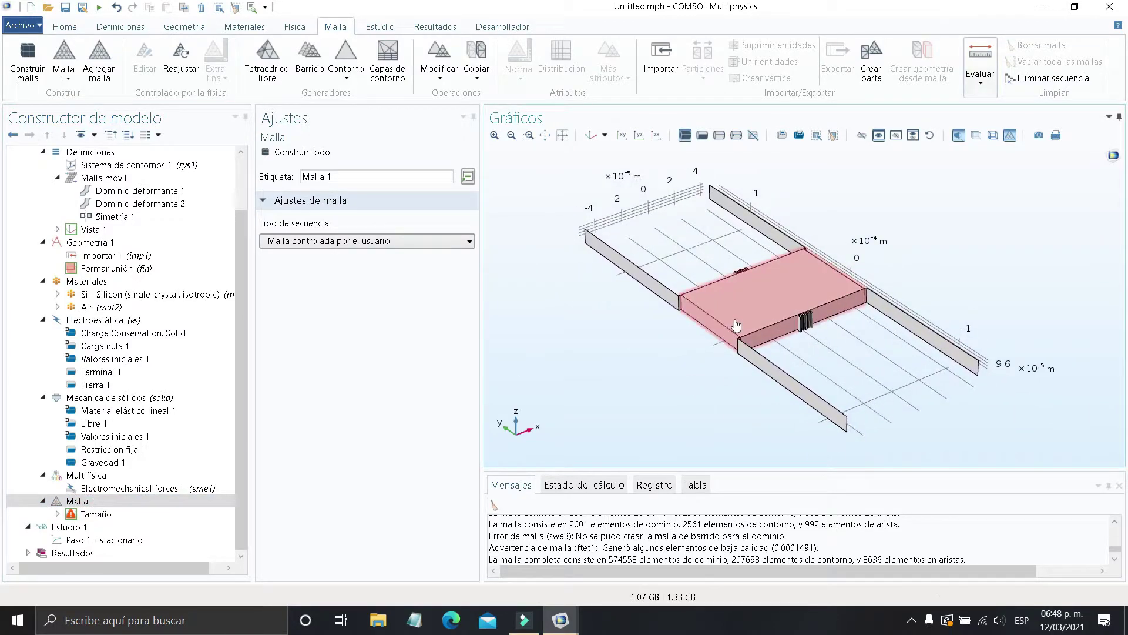
middle_drag(751, 319, 763, 277)
drag(761, 361, 756, 352)
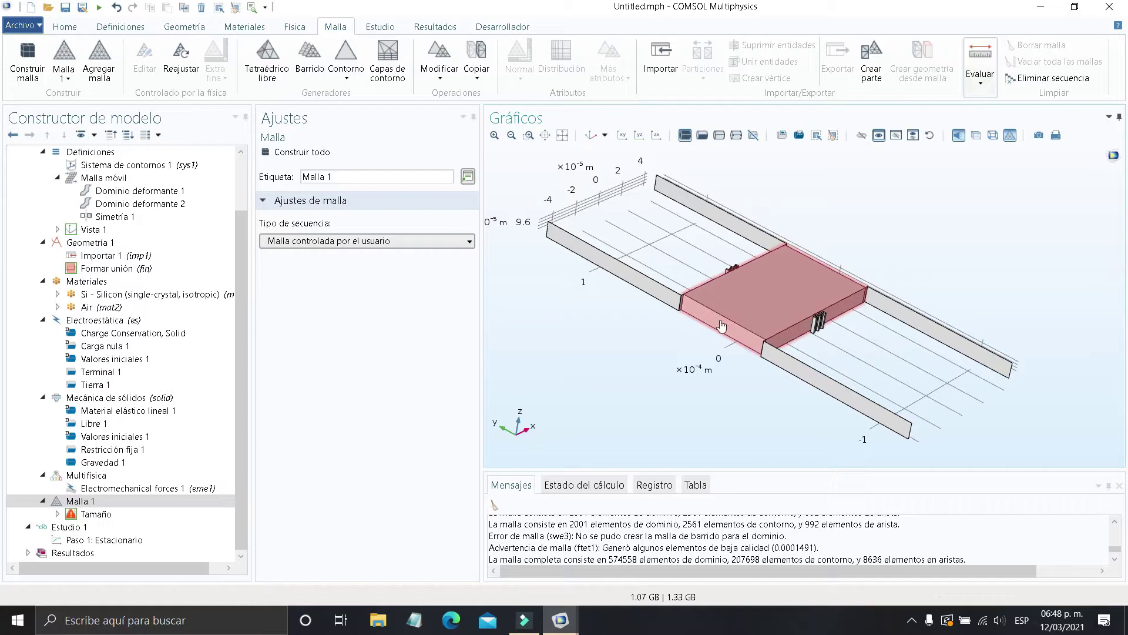
middle_drag(712, 312, 569, 268)
right_drag(570, 268, 628, 331)
middle_drag(647, 324, 505, 276)
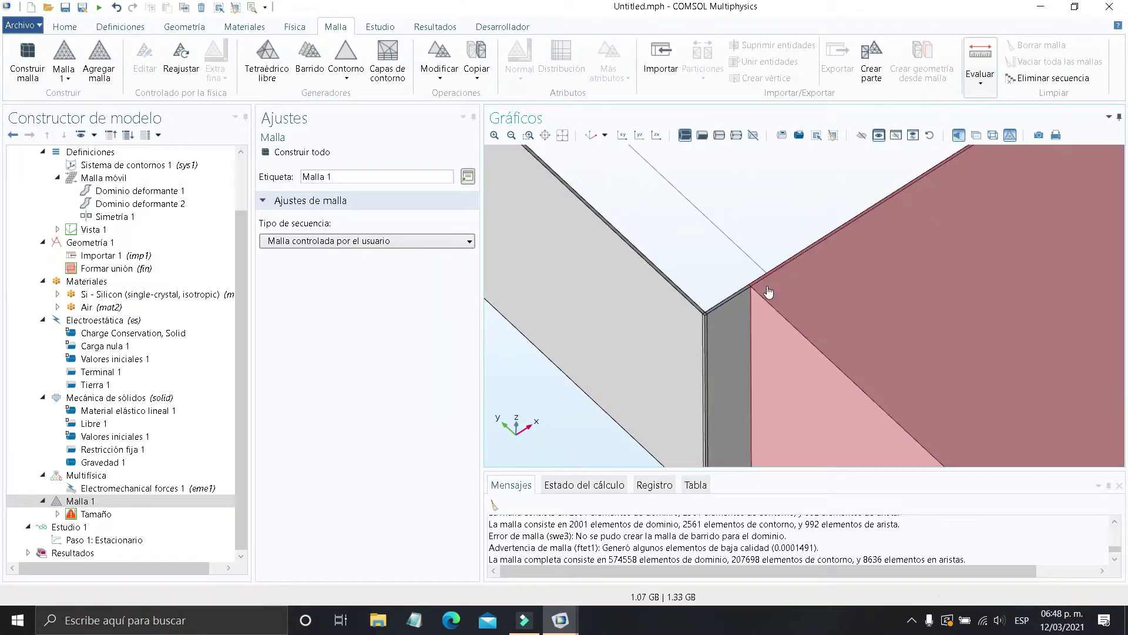
middle_drag(704, 321, 664, 302)
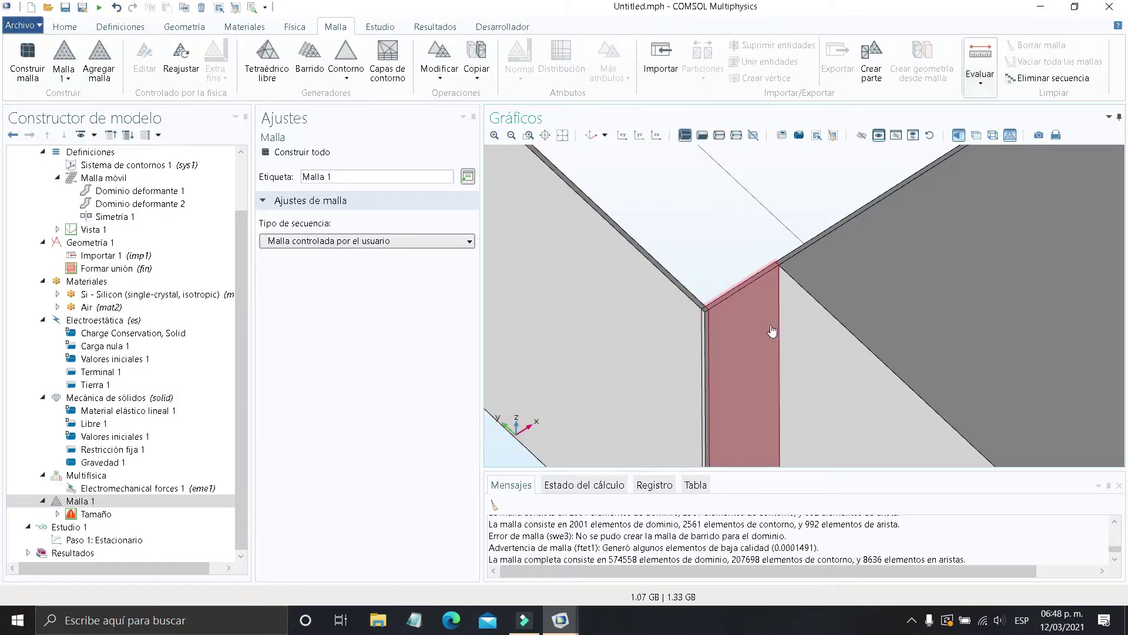
middle_drag(699, 318, 634, 287)
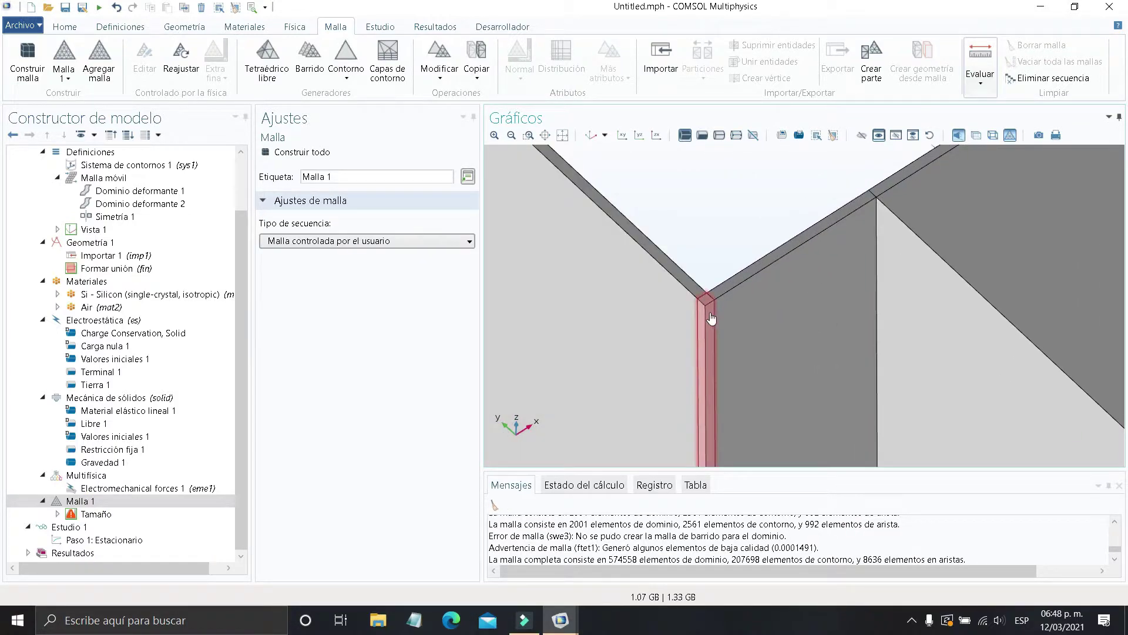
middle_drag(712, 316, 715, 321)
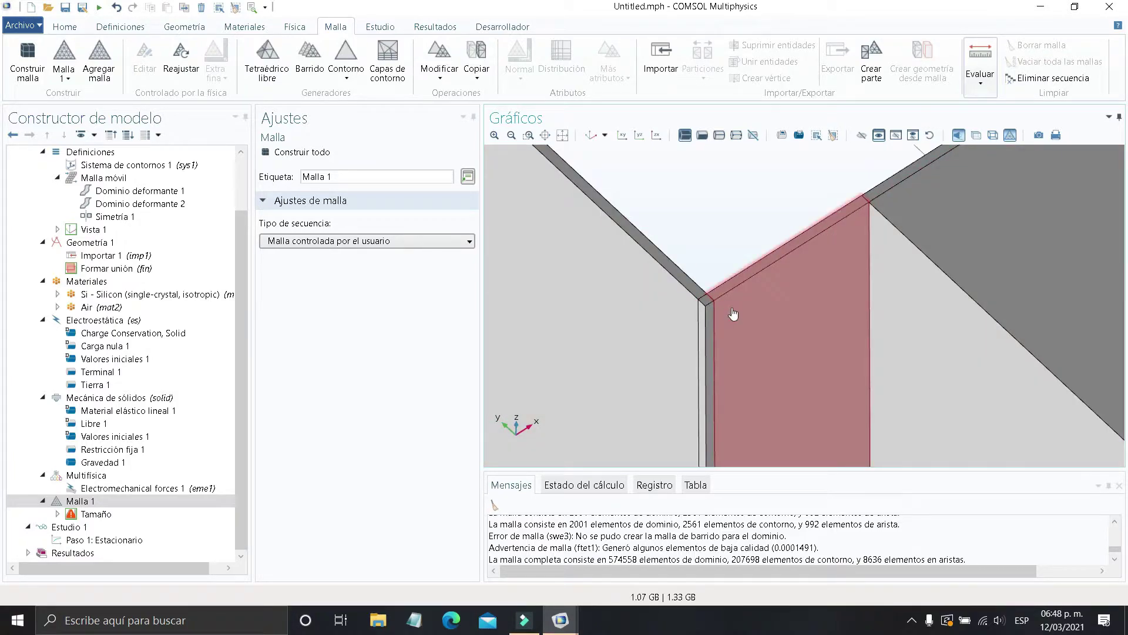
drag(743, 313, 671, 305)
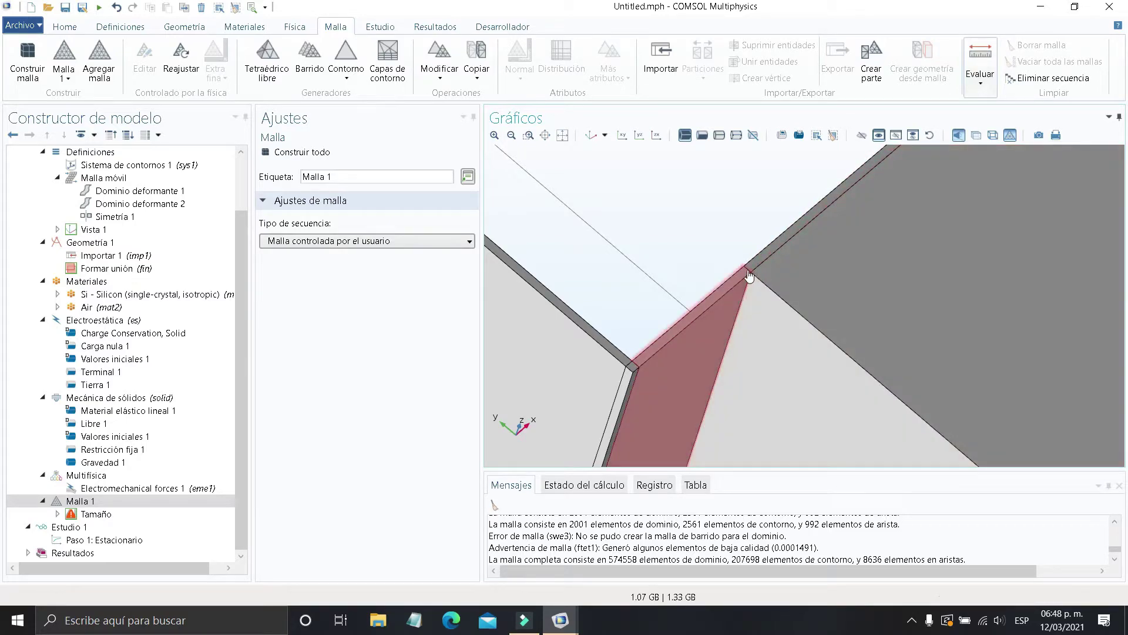
drag(759, 273, 748, 270)
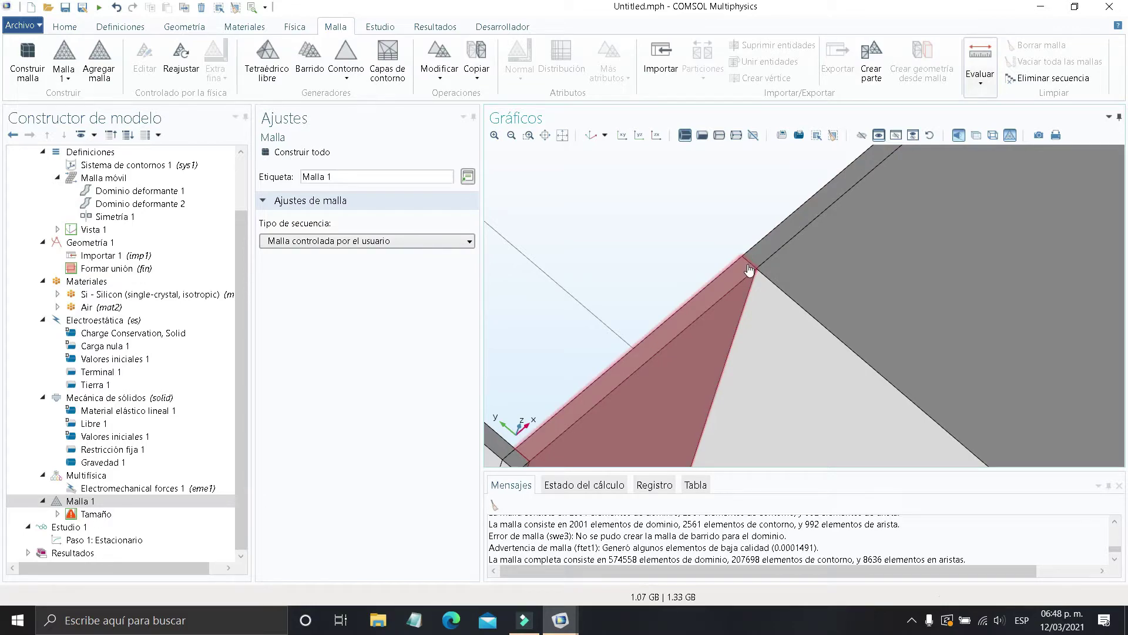
drag(754, 271, 905, 287)
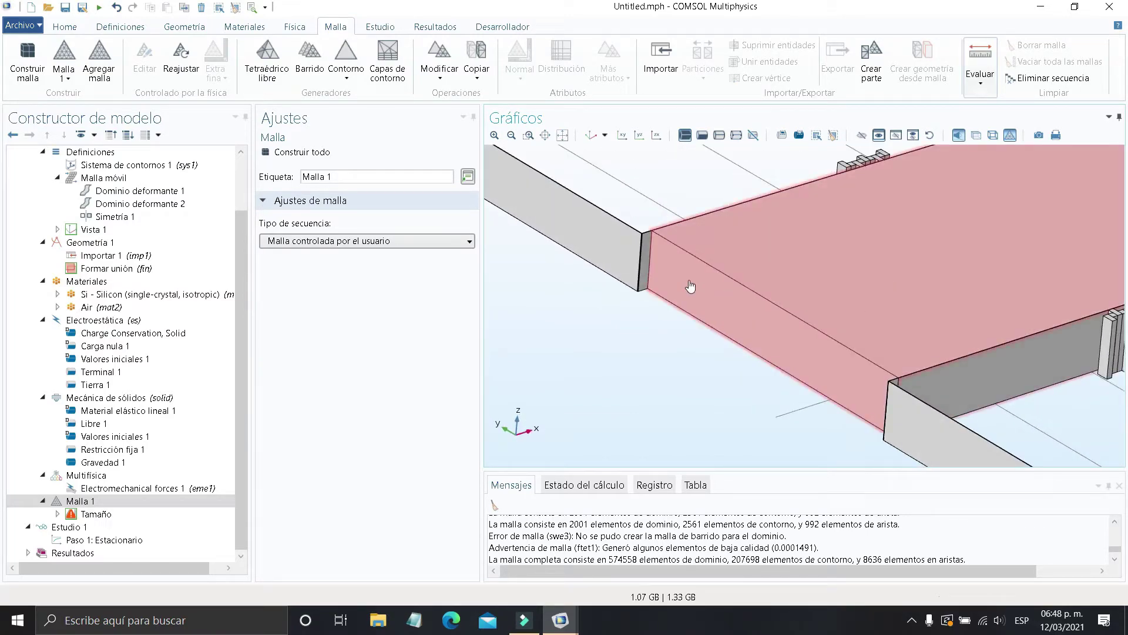
Examine the plate's side faces with their comb fingers and the thin beam joint at the adjacent plate corner
drag(691, 287, 705, 268)
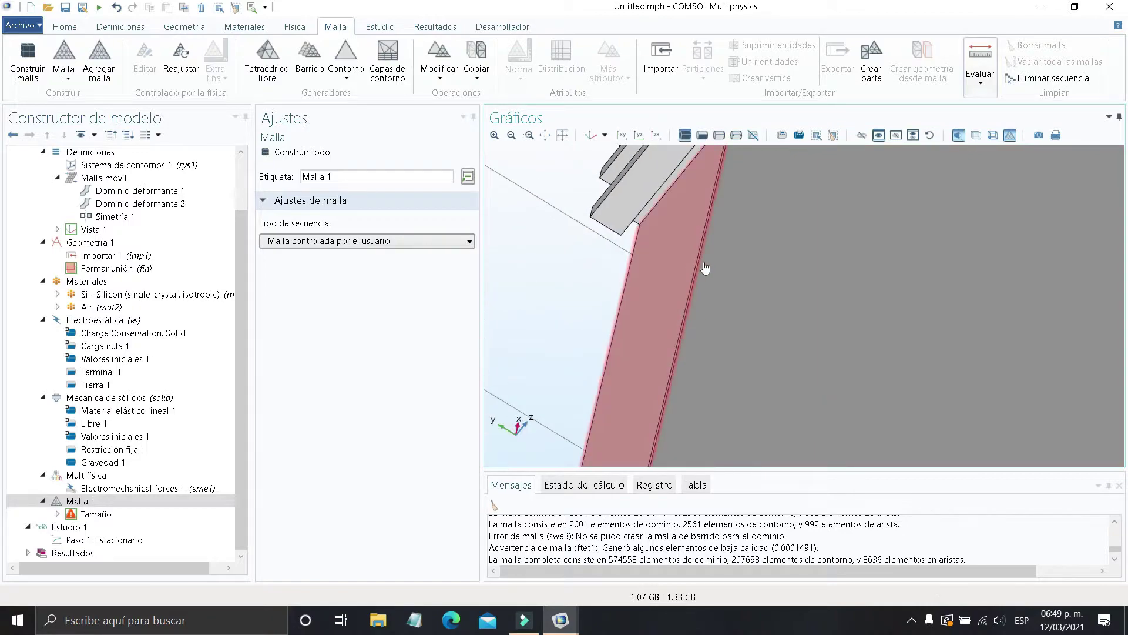
right_drag(686, 259, 649, 441)
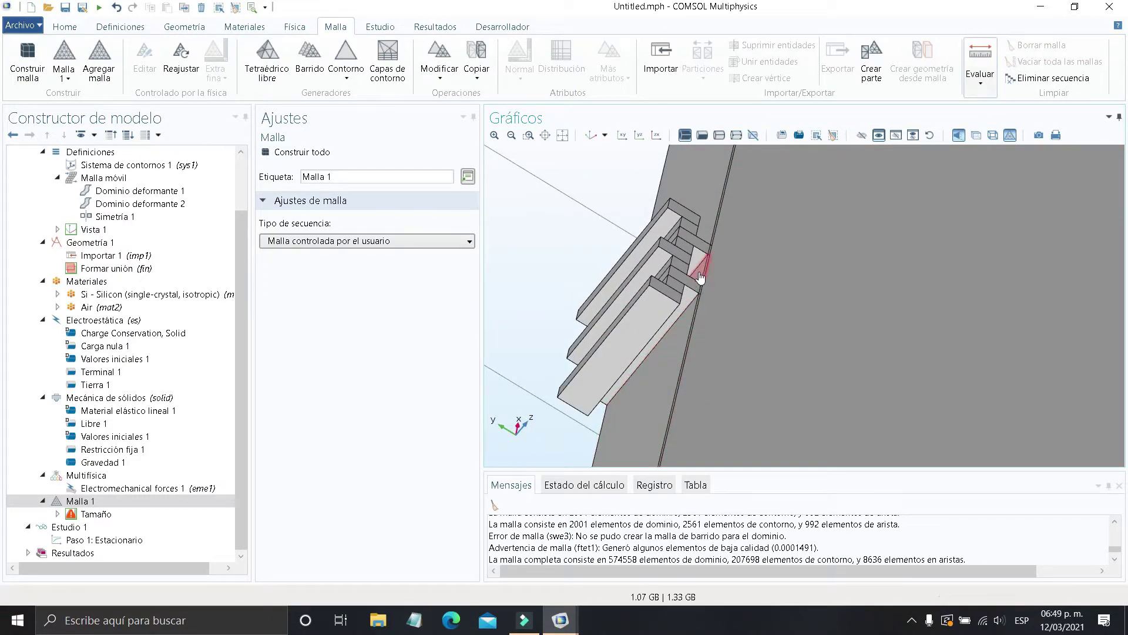
middle_drag(703, 268, 717, 213)
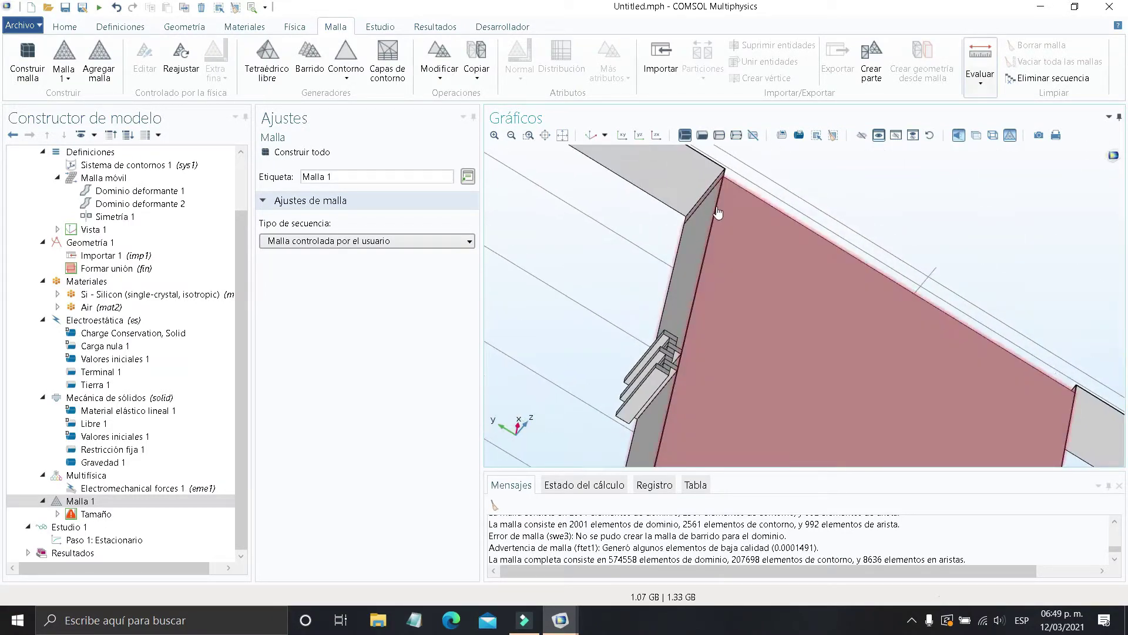
middle_drag(887, 377, 884, 290)
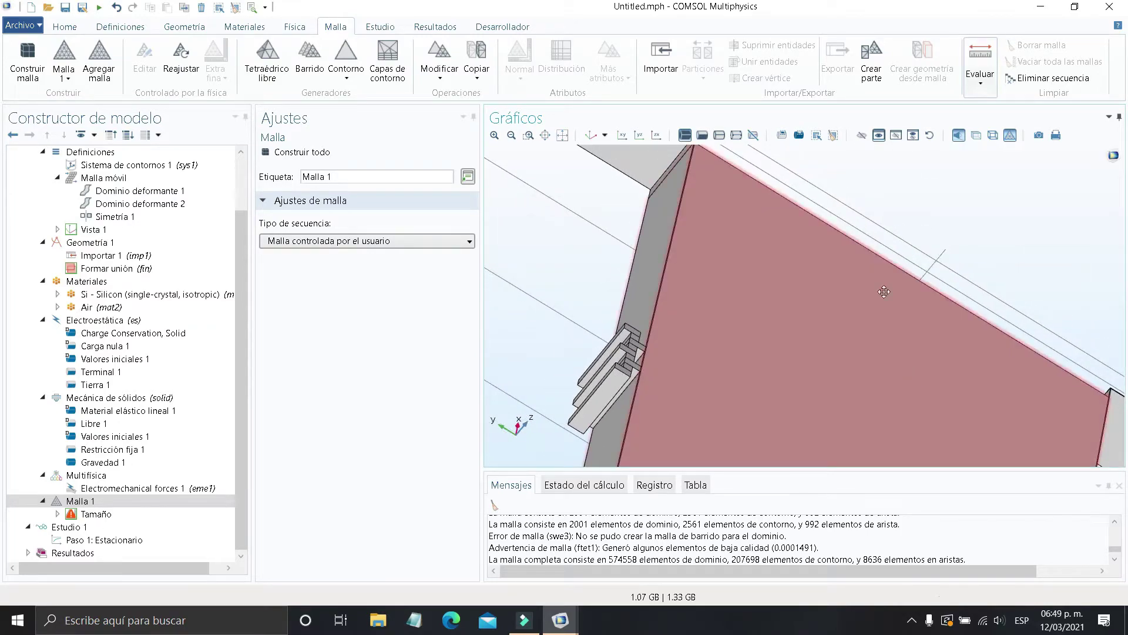
right_drag(954, 424, 911, 308)
drag(910, 308, 905, 385)
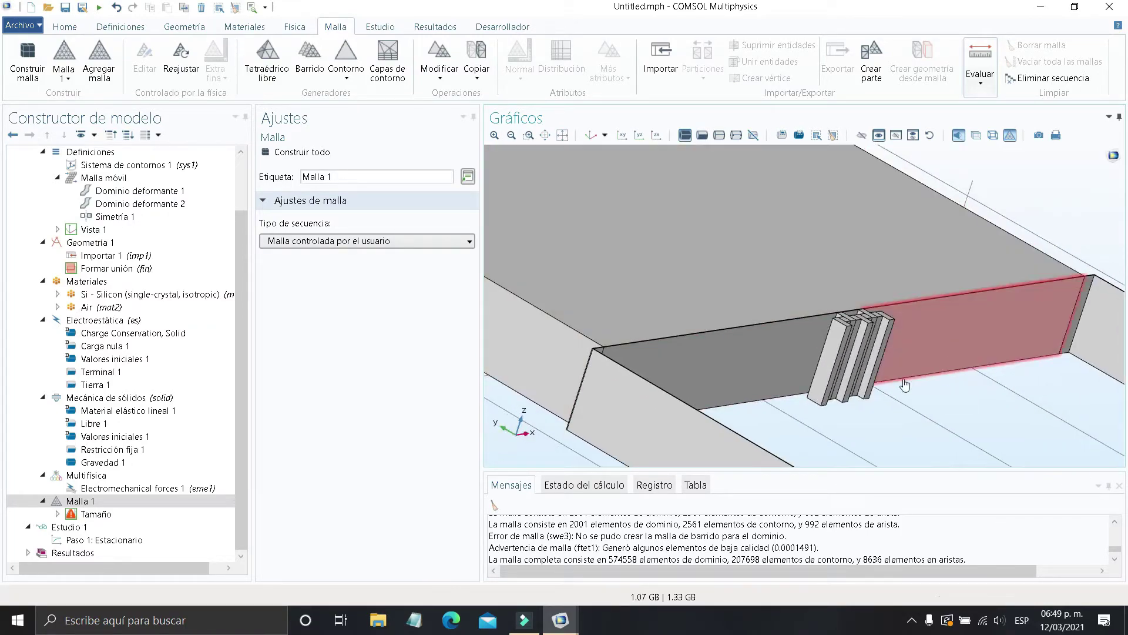
middle_drag(723, 371, 678, 341)
right_drag(678, 341, 800, 370)
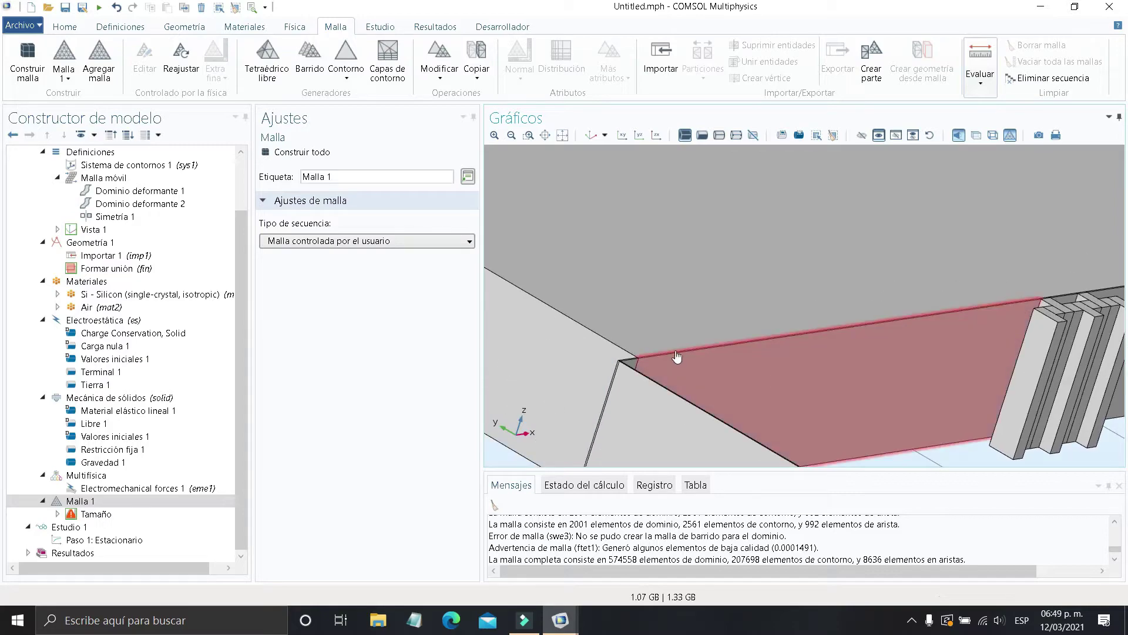
middle_drag(735, 365, 852, 381)
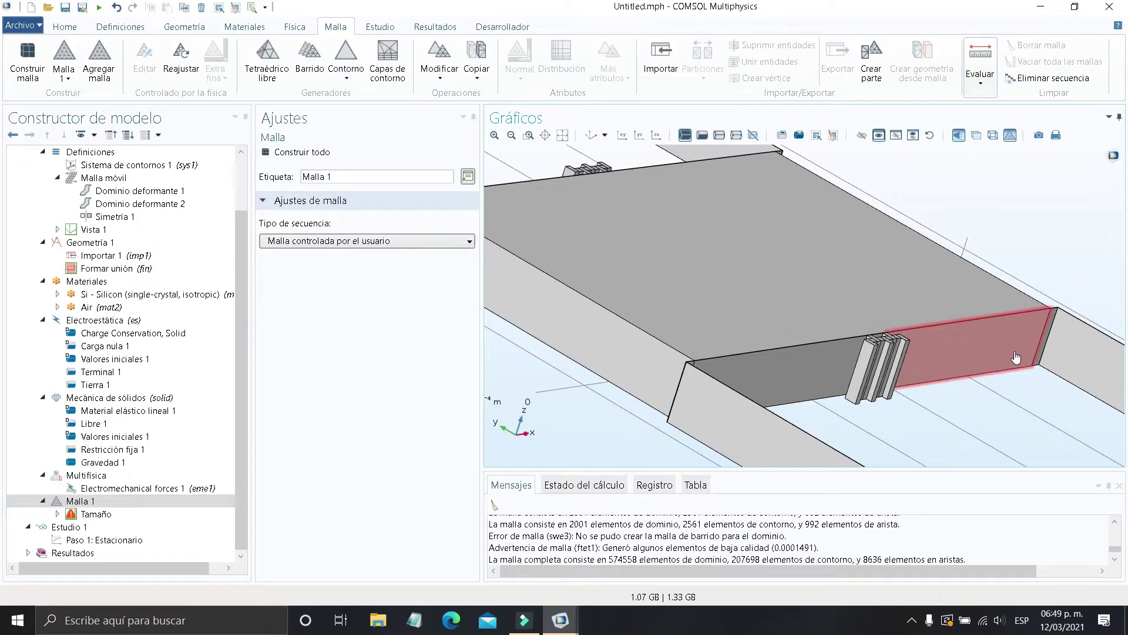
middle_drag(712, 375, 524, 326)
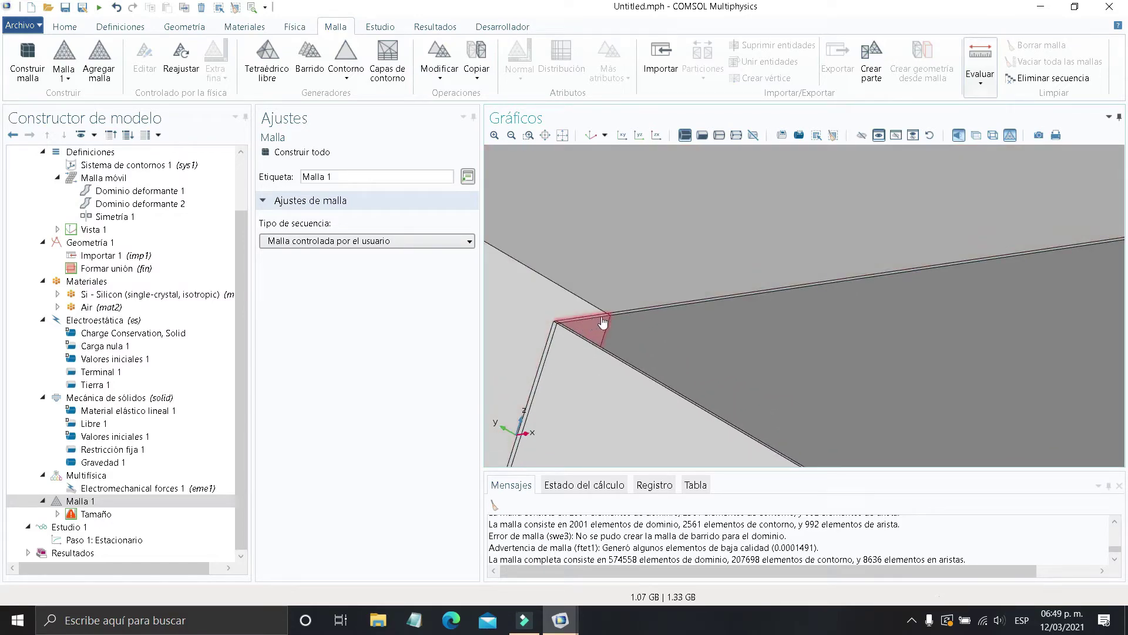
middle_drag(607, 327, 569, 304)
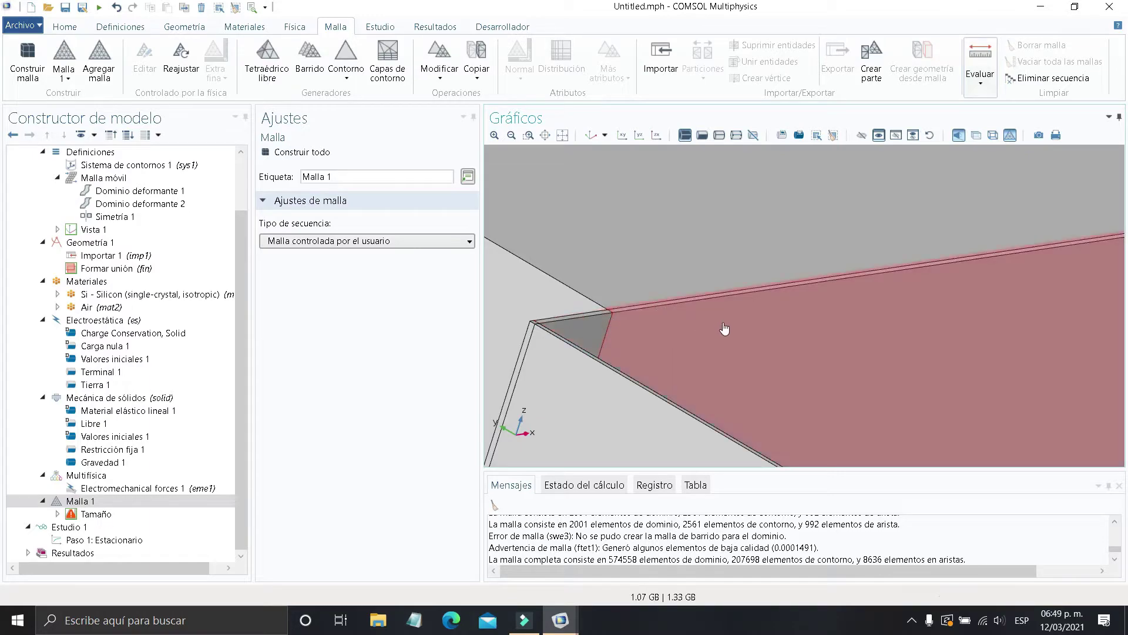
middle_drag(724, 328, 946, 360)
right_drag(948, 356, 910, 377)
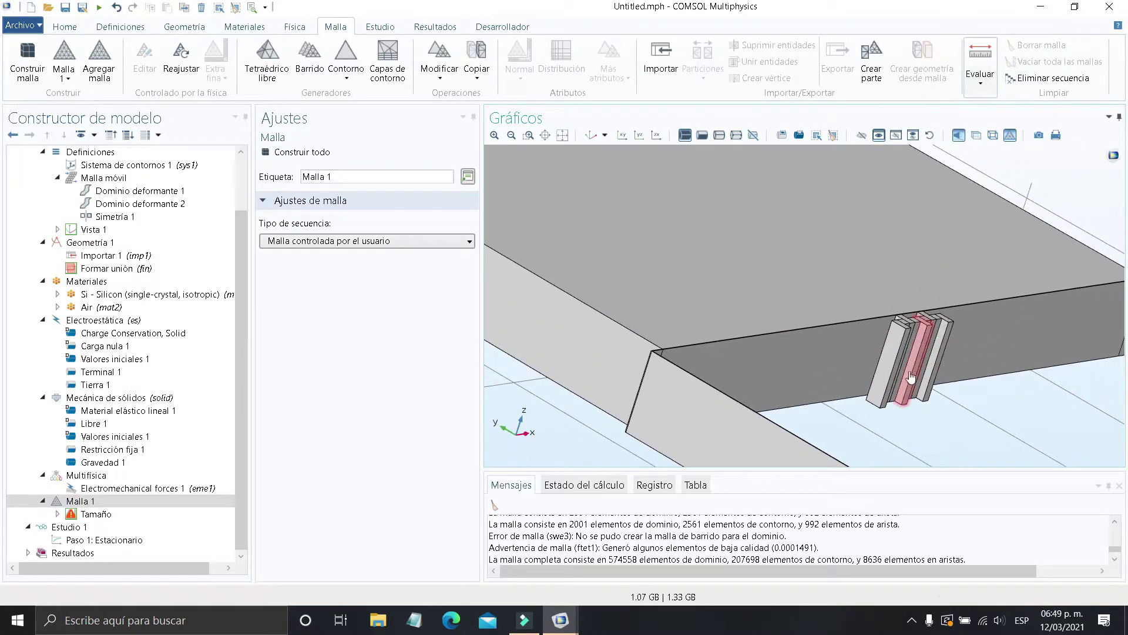
Inspect the comb fingers up close where they attach to the plate, and view the geometry from the opposite side
middle_drag(910, 377, 819, 317)
right_drag(814, 316, 753, 379)
middle_drag(818, 337, 766, 301)
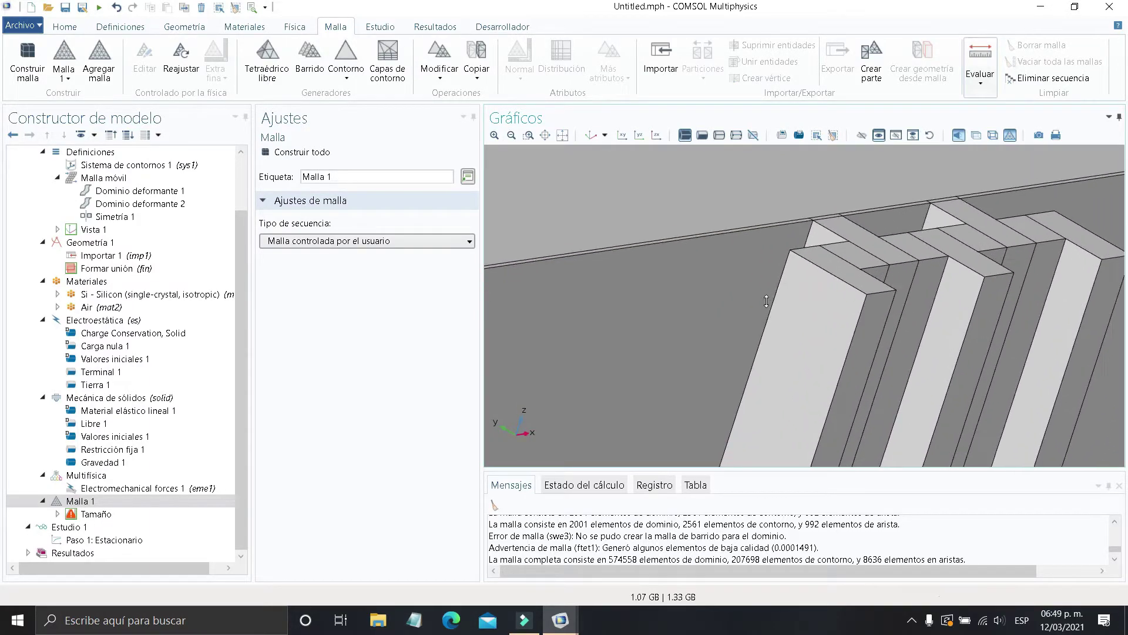
right_drag(766, 301, 666, 393)
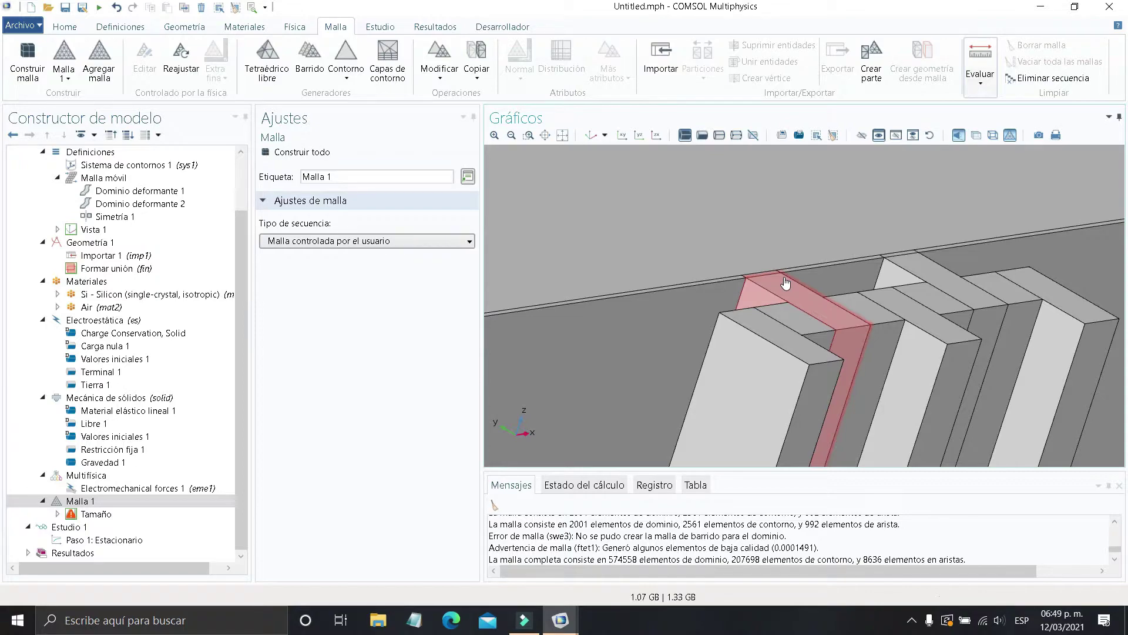
scroll(771, 313, down, 5)
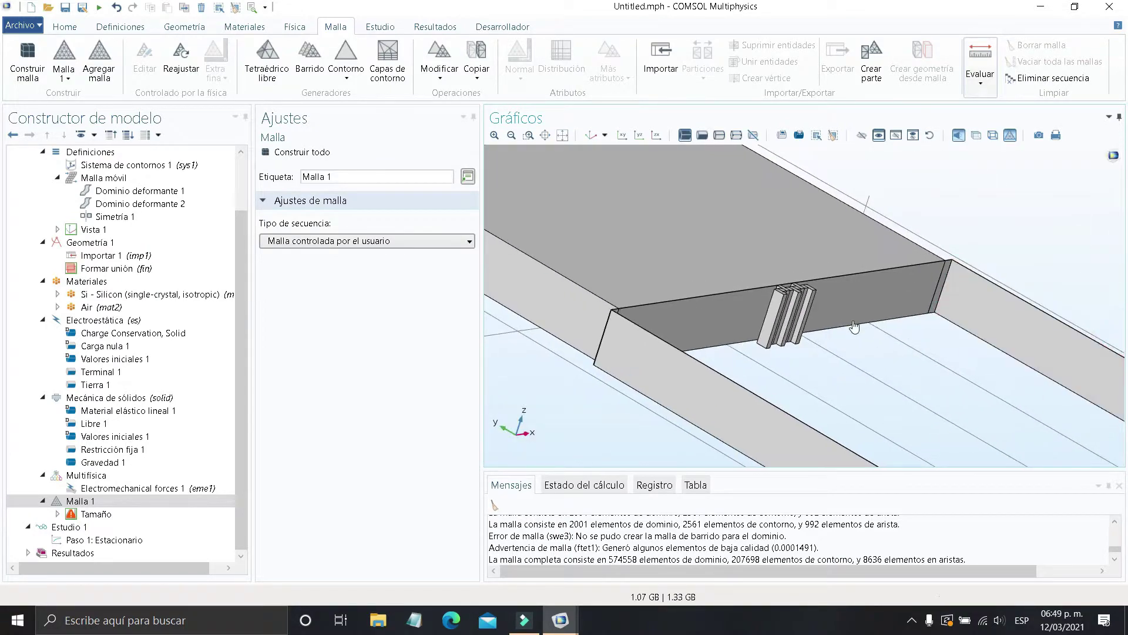
scroll(591, 317, down, 1)
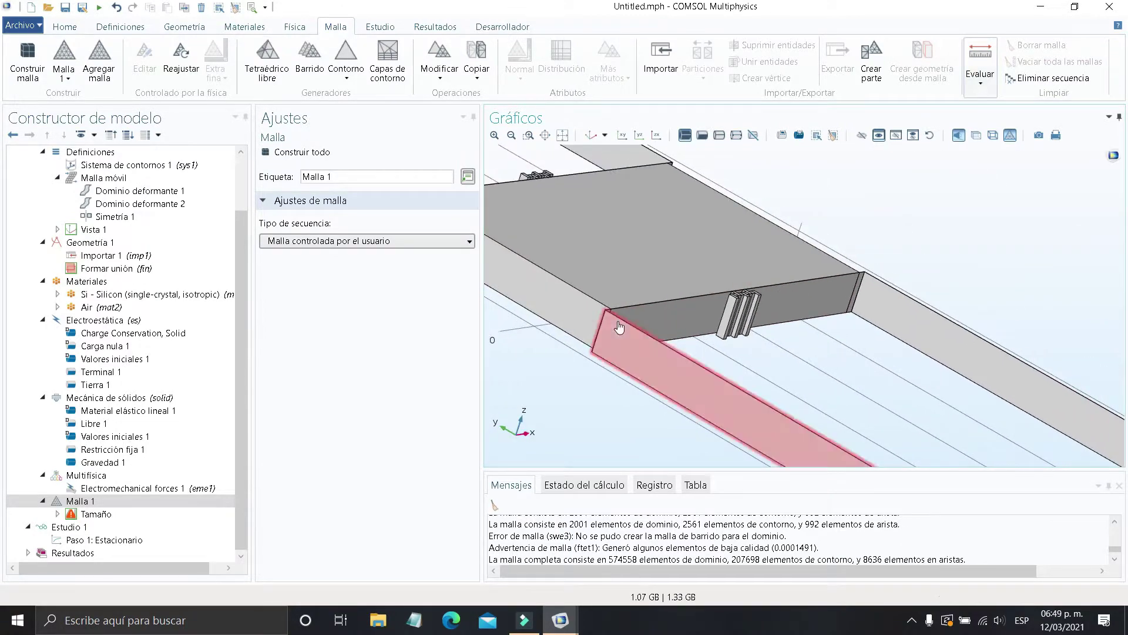
drag(618, 321, 697, 349)
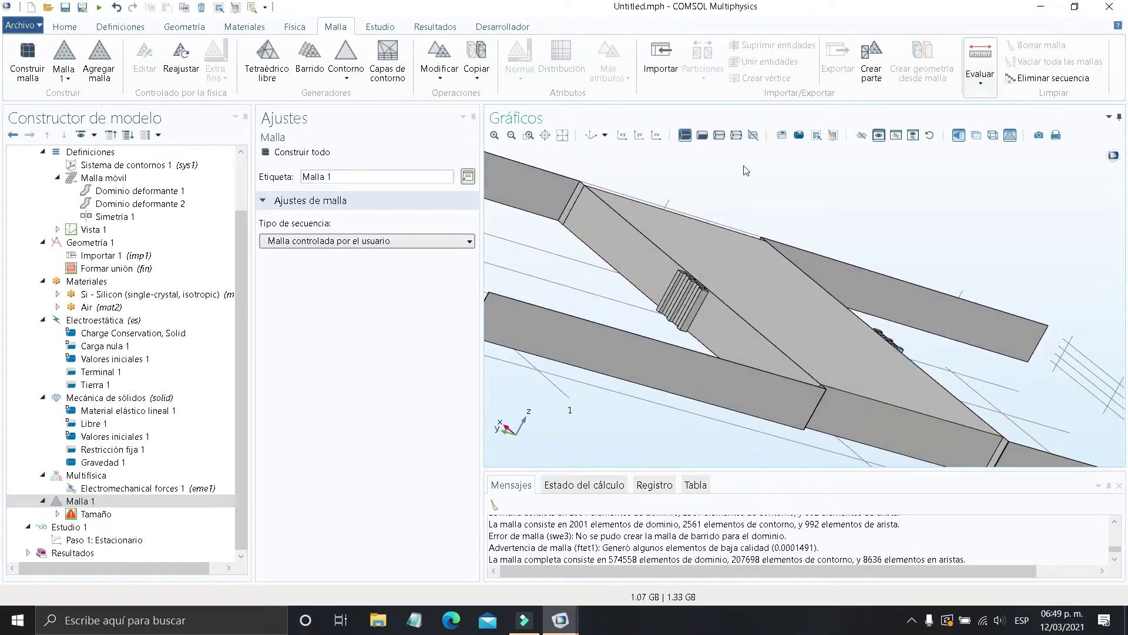
Restore the default 3D view and add a Mapeado operation to Malla 1, starting from the smallest element at the beam joint
click(600, 138)
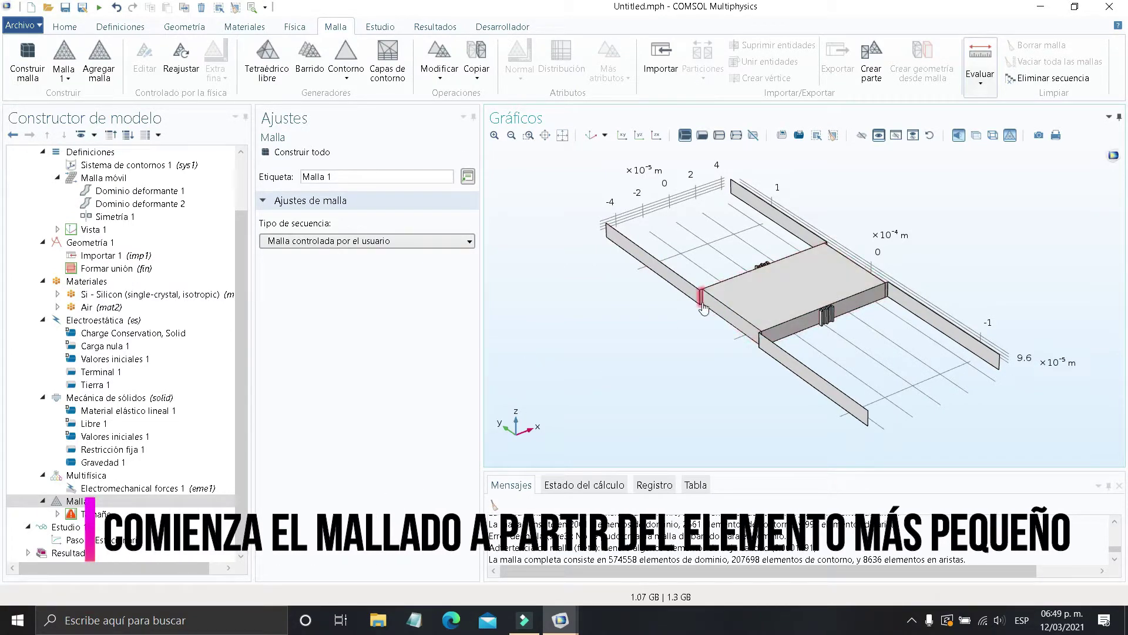
middle_drag(701, 303, 542, 241)
right_drag(568, 261, 551, 315)
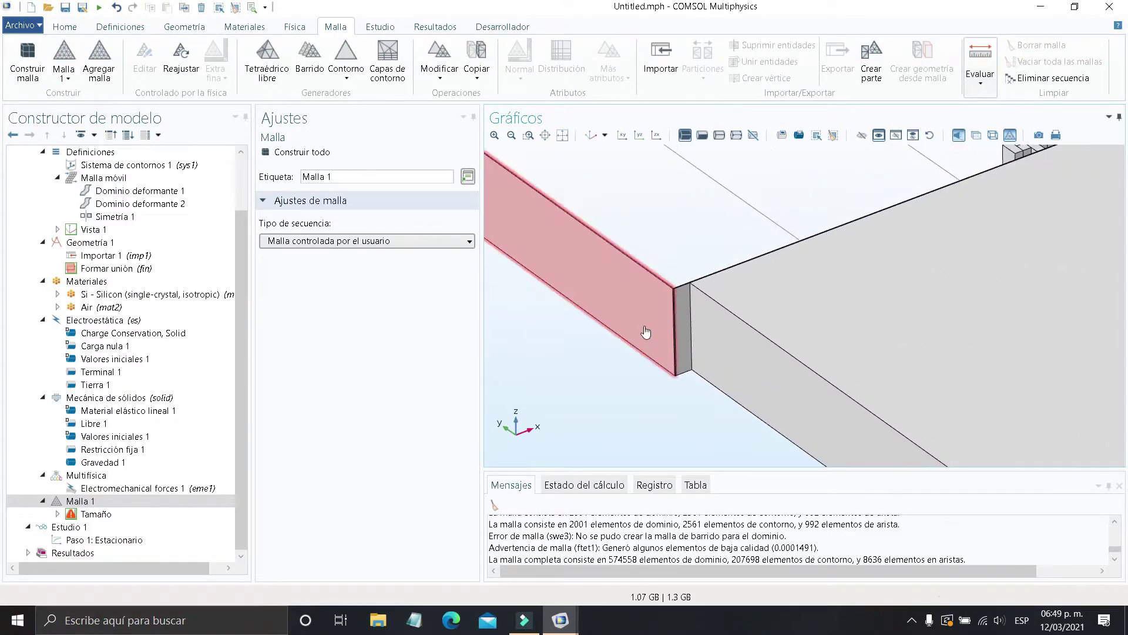
middle_drag(680, 329, 572, 269)
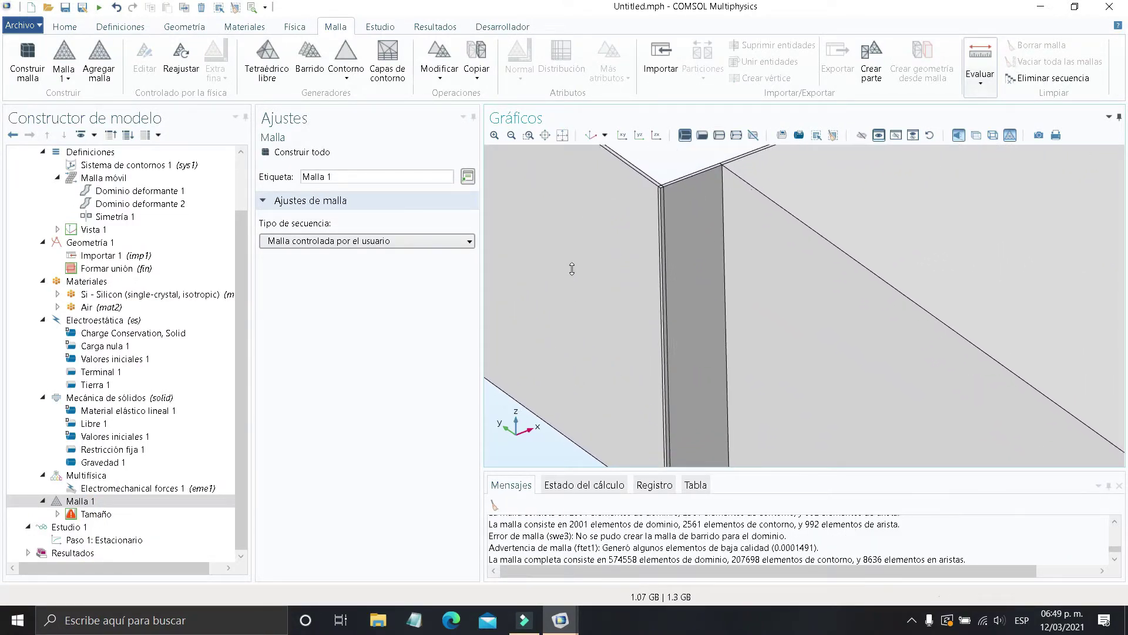
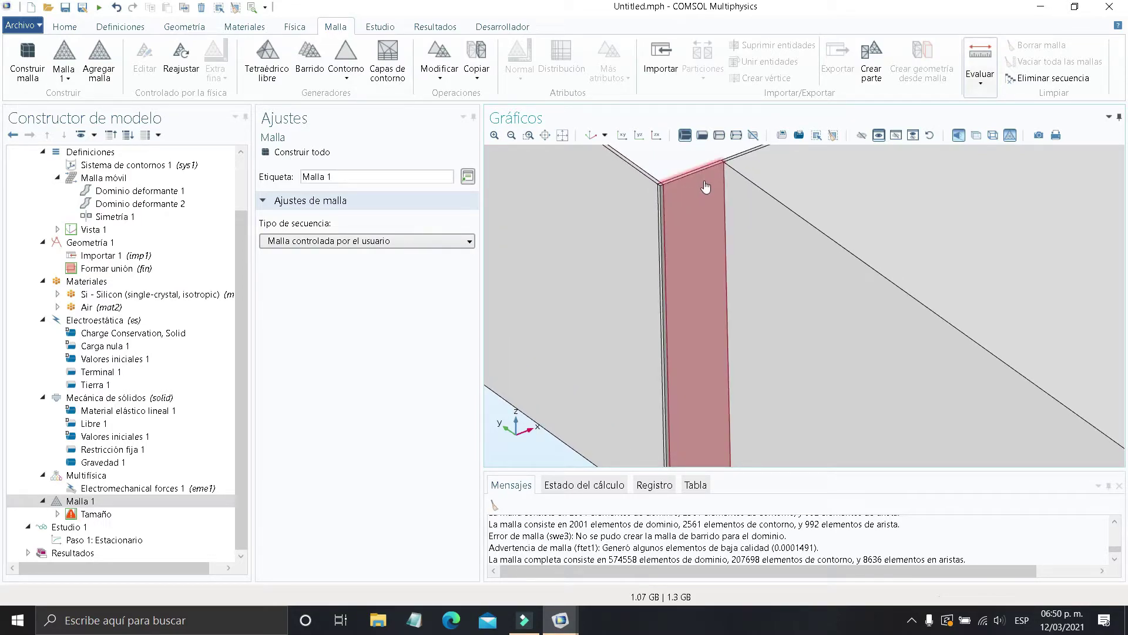
scroll(707, 186, down, 10)
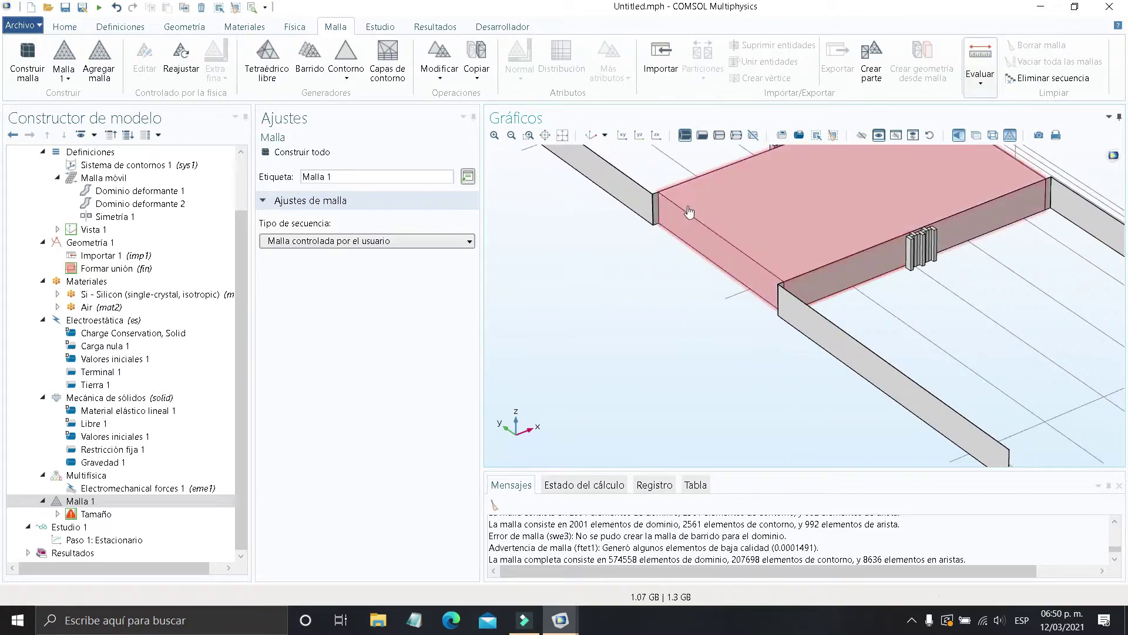
scroll(709, 319, up, 10)
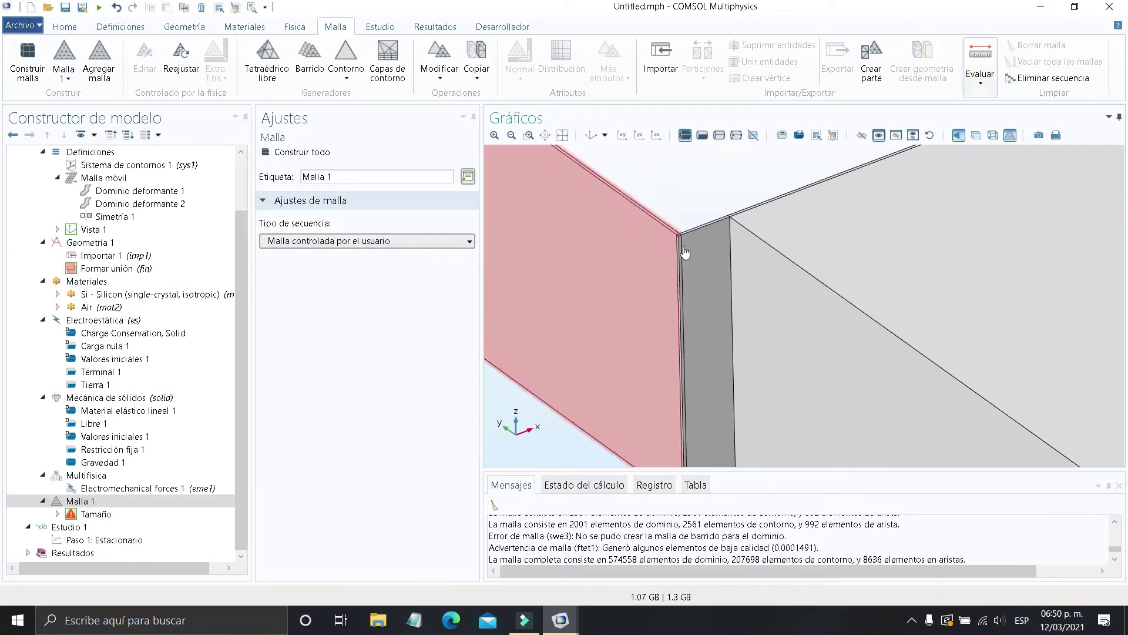
right_click(205, 505)
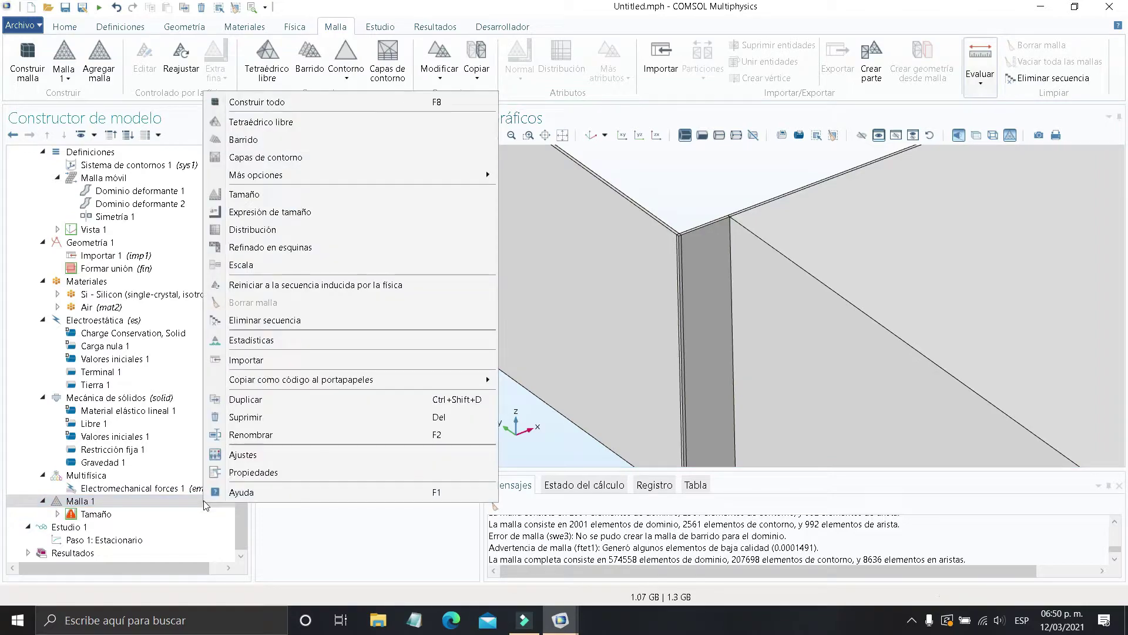
mouse_move(403, 176)
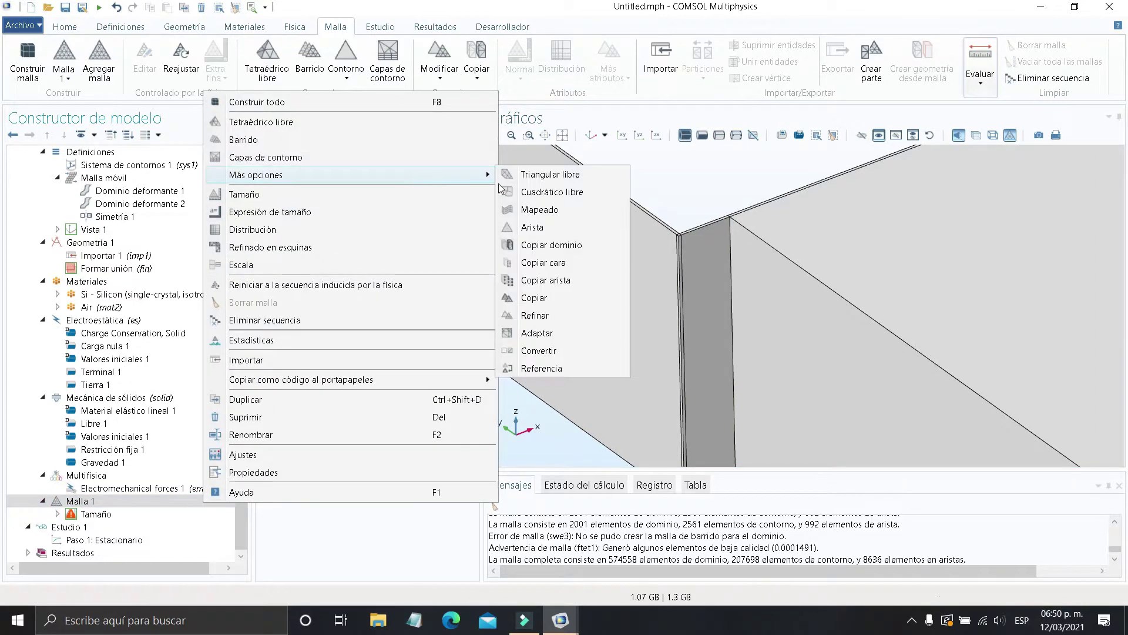
click(539, 209)
Add the narrow strip faces 11 and 9 at two of the beam-to-plate joints to the Mapeado 1 boundary selection
scroll(594, 177, up, 5)
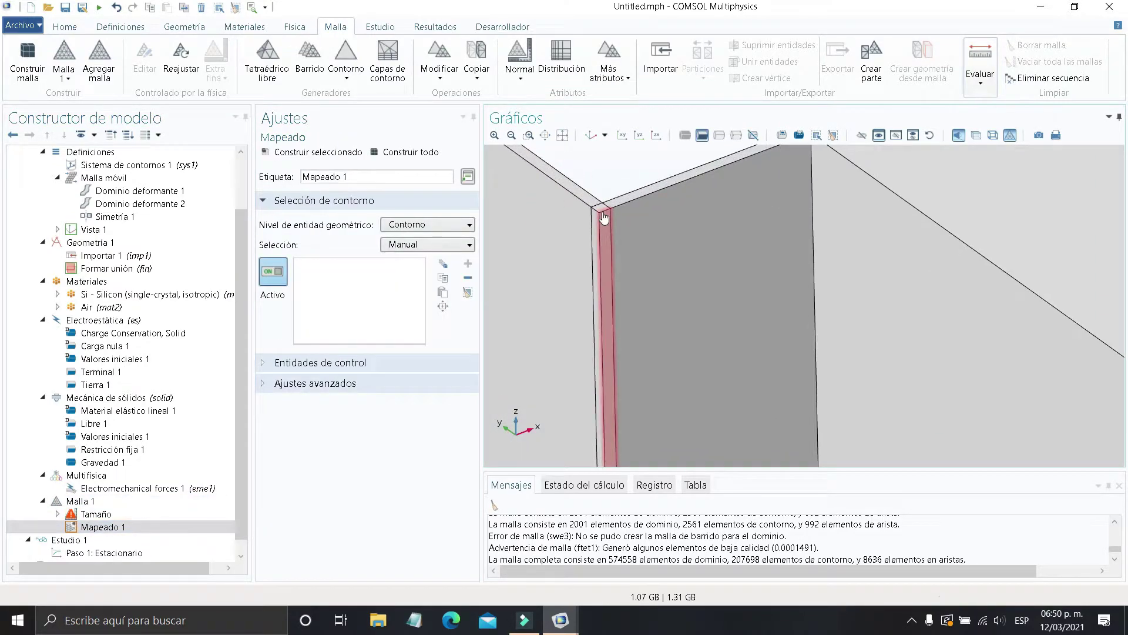
scroll(675, 252, down, 10)
right_drag(828, 308, 682, 194)
right_drag(893, 432, 628, 205)
drag(781, 295, 896, 294)
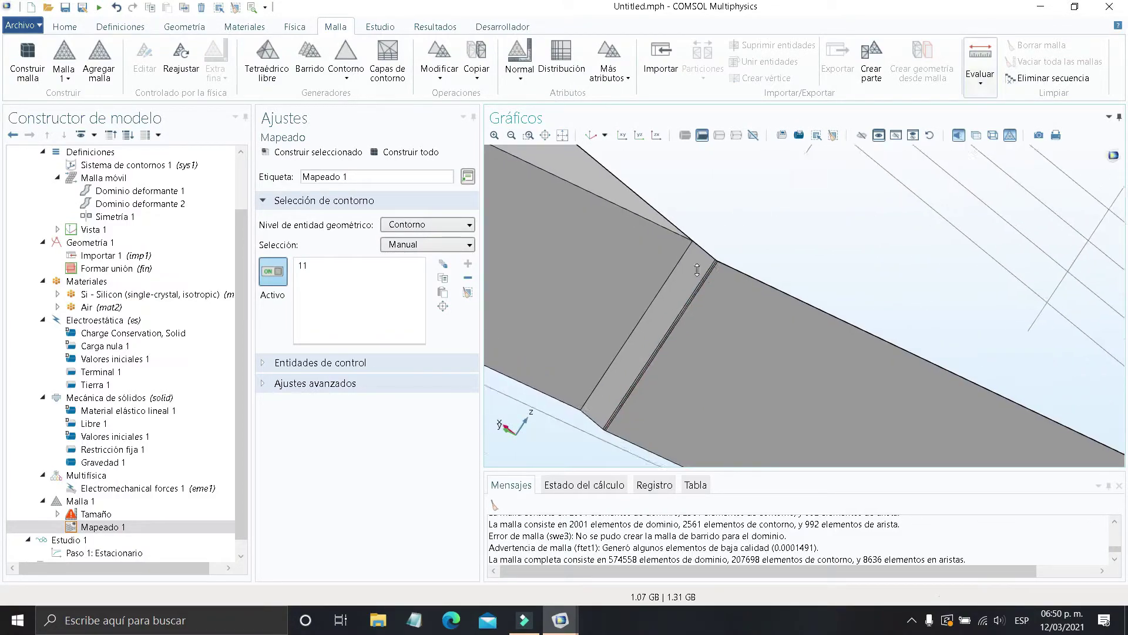
drag(700, 268, 654, 364)
scroll(654, 363, up, 4)
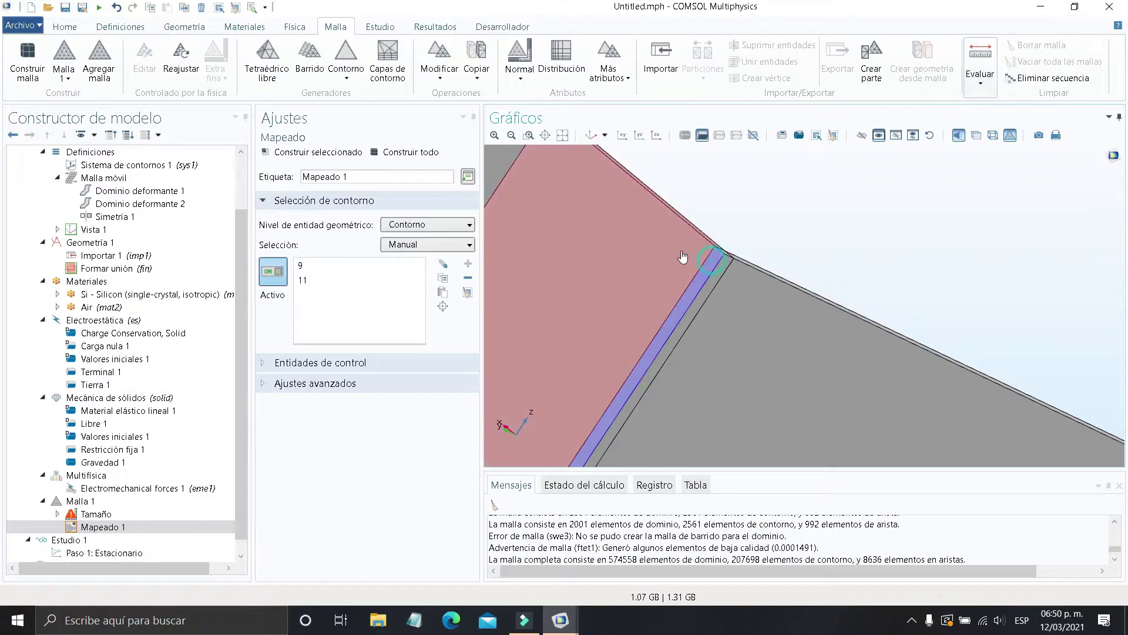
Add the matching narrow strip faces 207 and 209 at the remaining two beam joints to Mapeado 1
right_drag(632, 211, 721, 346)
scroll(682, 288, down, 5)
scroll(746, 324, down, 5)
click(602, 138)
drag(819, 322, 748, 380)
scroll(637, 291, up, 5)
scroll(758, 305, up, 5)
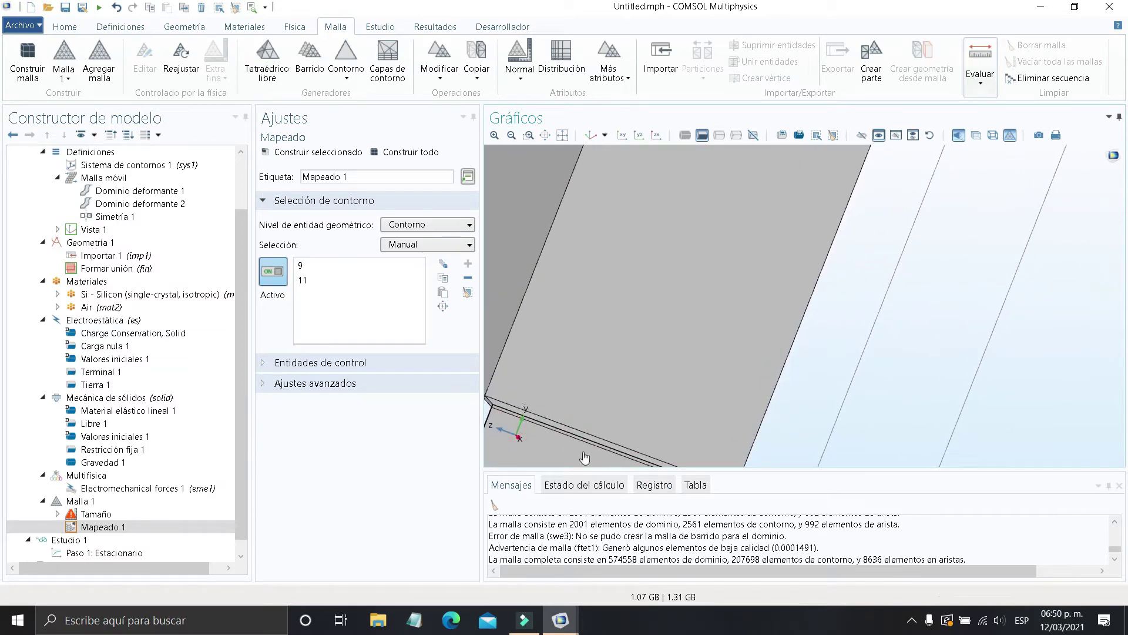
drag(756, 333, 660, 416)
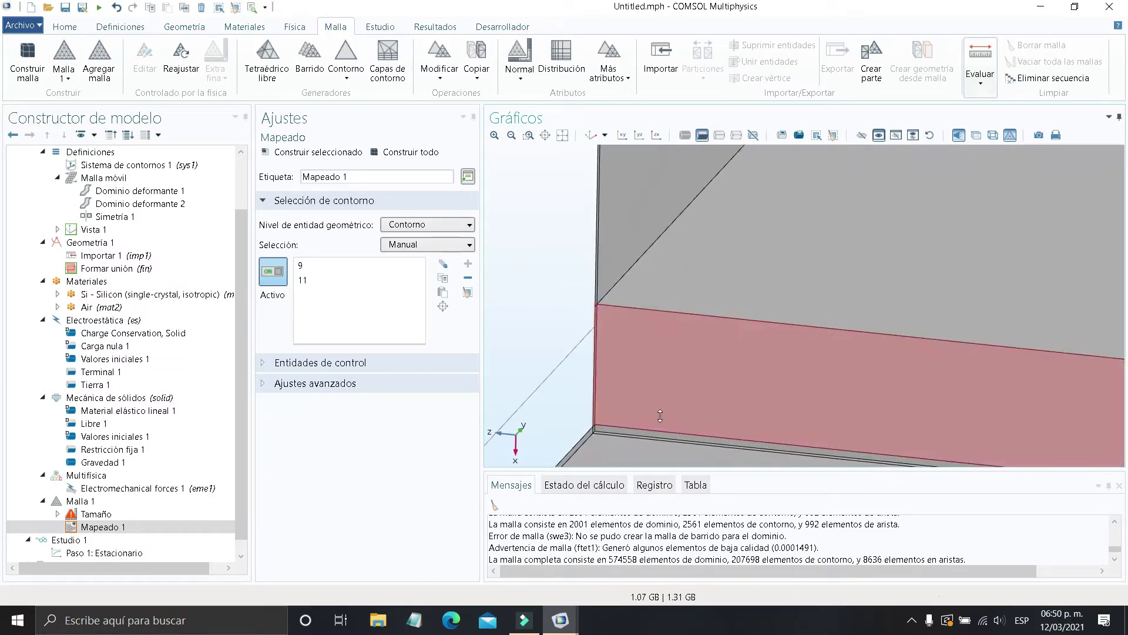
click(673, 445)
scroll(687, 435, down, 2)
drag(883, 441, 843, 243)
right_drag(842, 242, 755, 446)
middle_drag(731, 447, 623, 300)
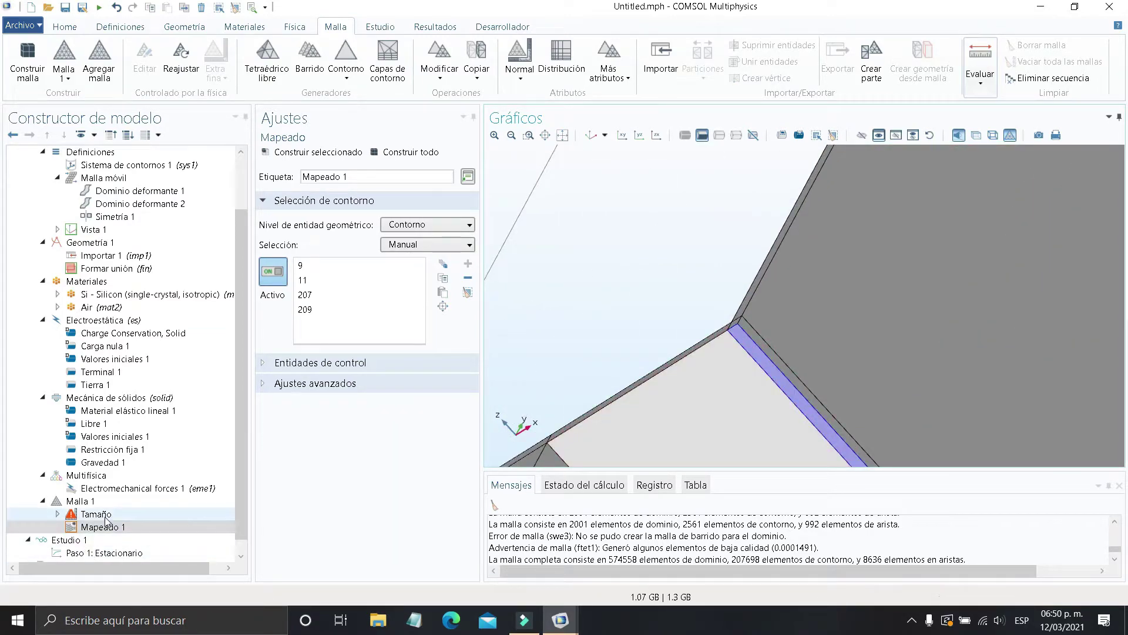
Add a Distribución to Mapeado 1 and select the current strip's four bounding edges, 346, 348, 350 and 366
right_click(117, 534)
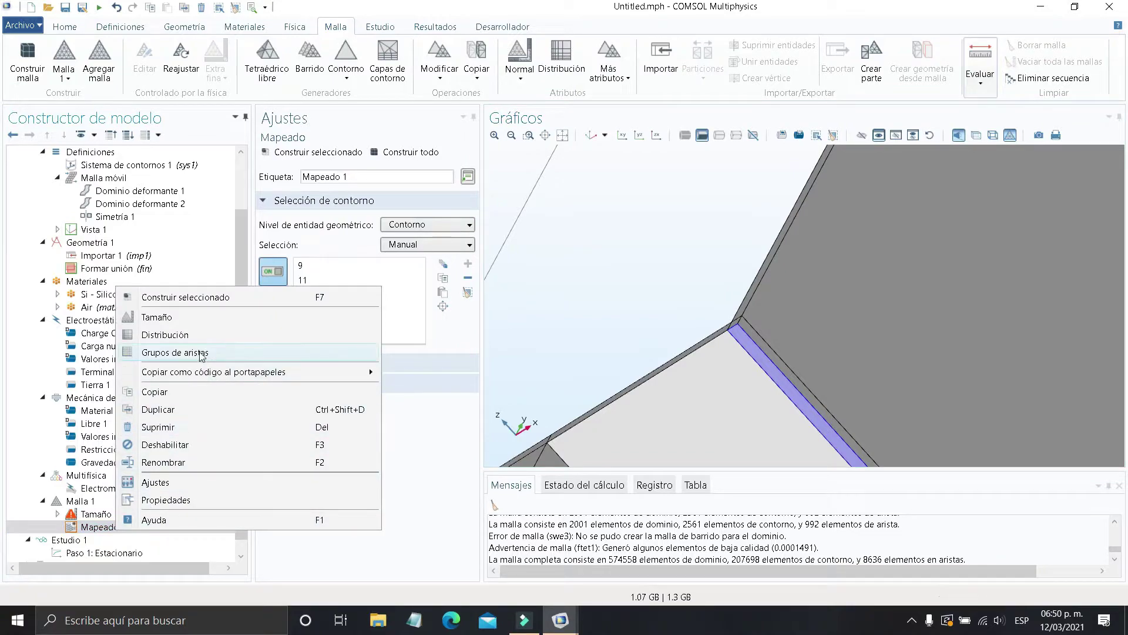
click(194, 340)
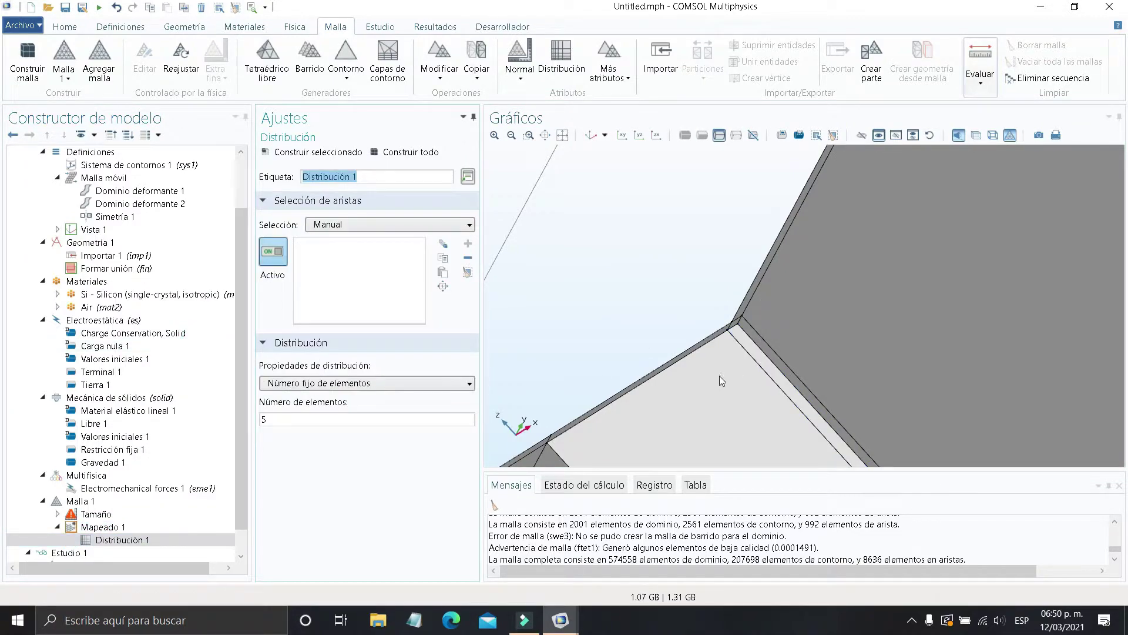
middle_drag(714, 332, 643, 310)
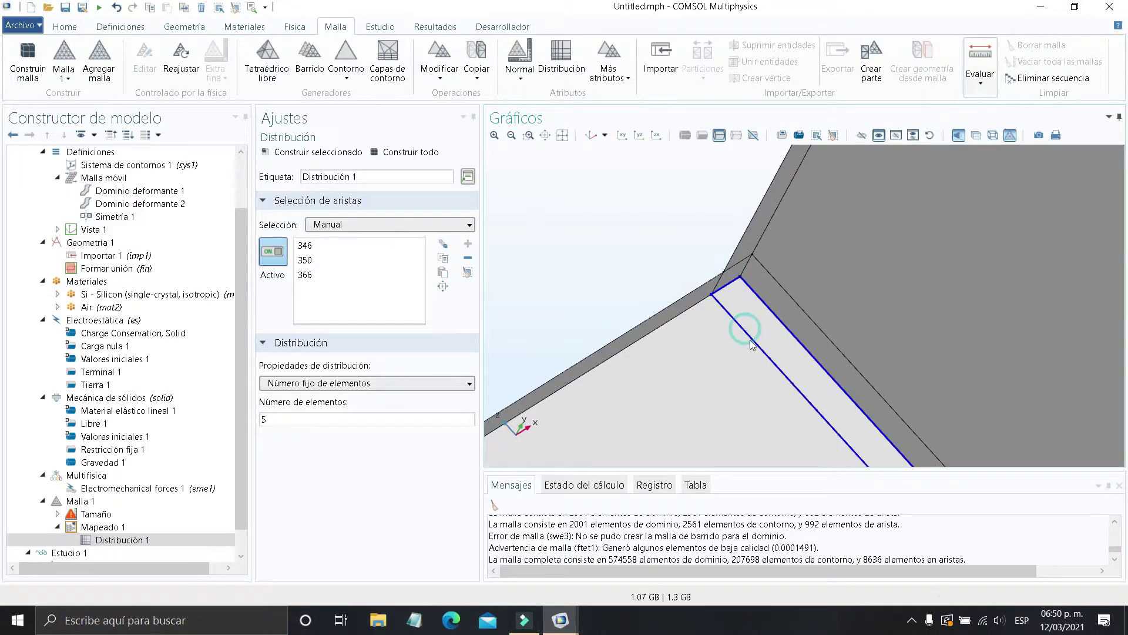
middle_drag(749, 344, 649, 358)
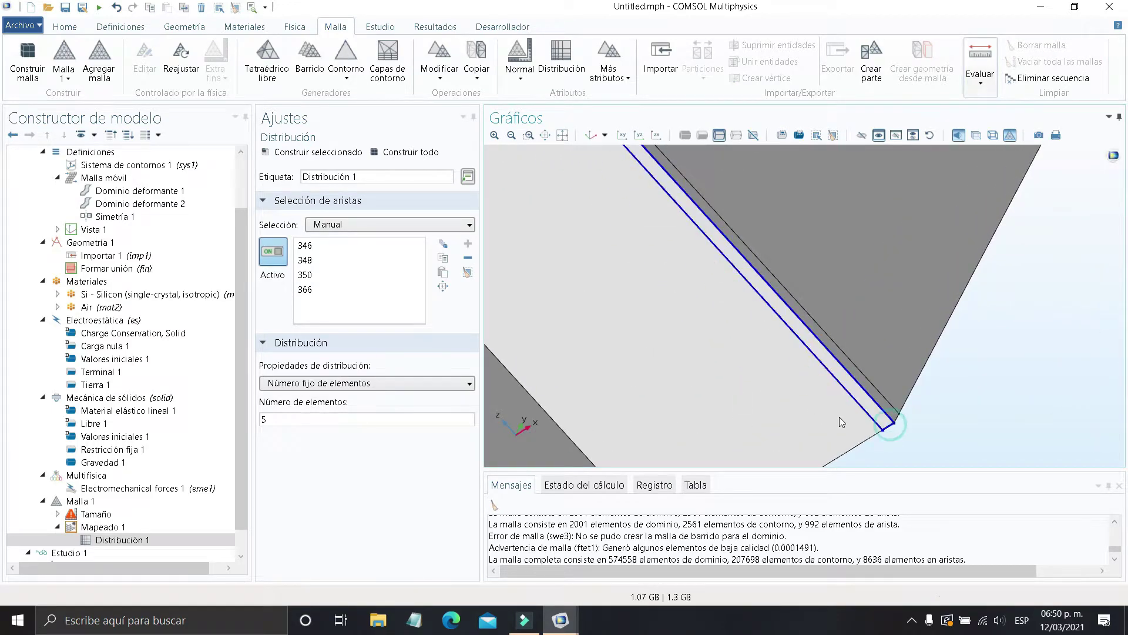
Add both long edges of the thin strip face at the next beam joint to the Distribución 1 edge selection
scroll(840, 417, down, 3)
right_drag(642, 312, 706, 305)
scroll(707, 305, down, 4)
right_drag(819, 391, 852, 366)
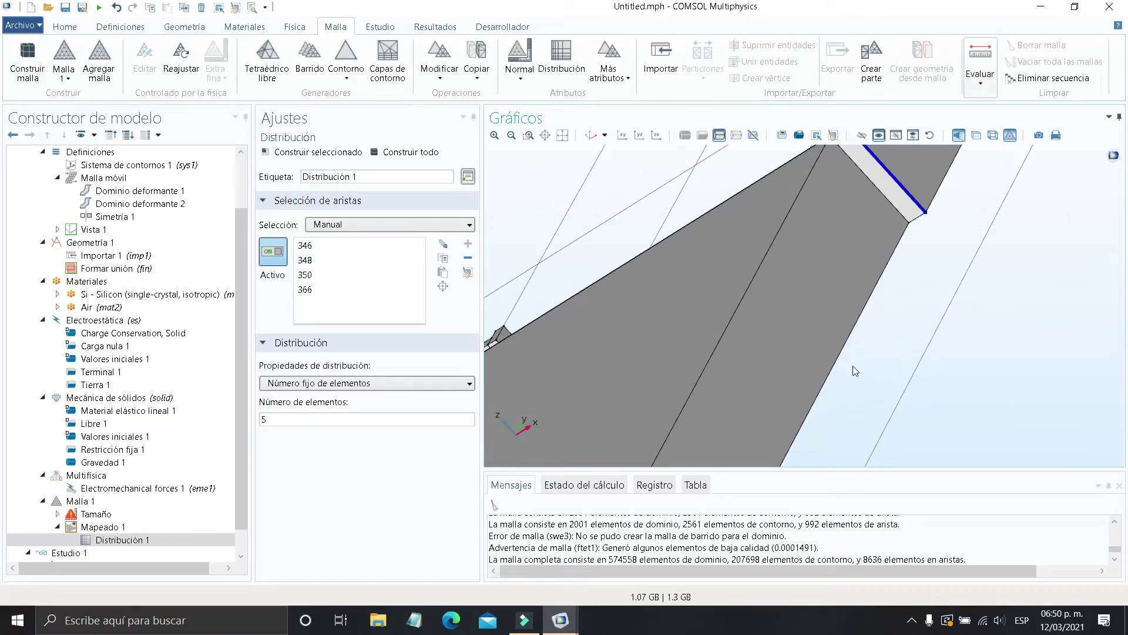
drag(854, 366, 810, 328)
drag(753, 365, 679, 427)
middle_drag(638, 343, 588, 319)
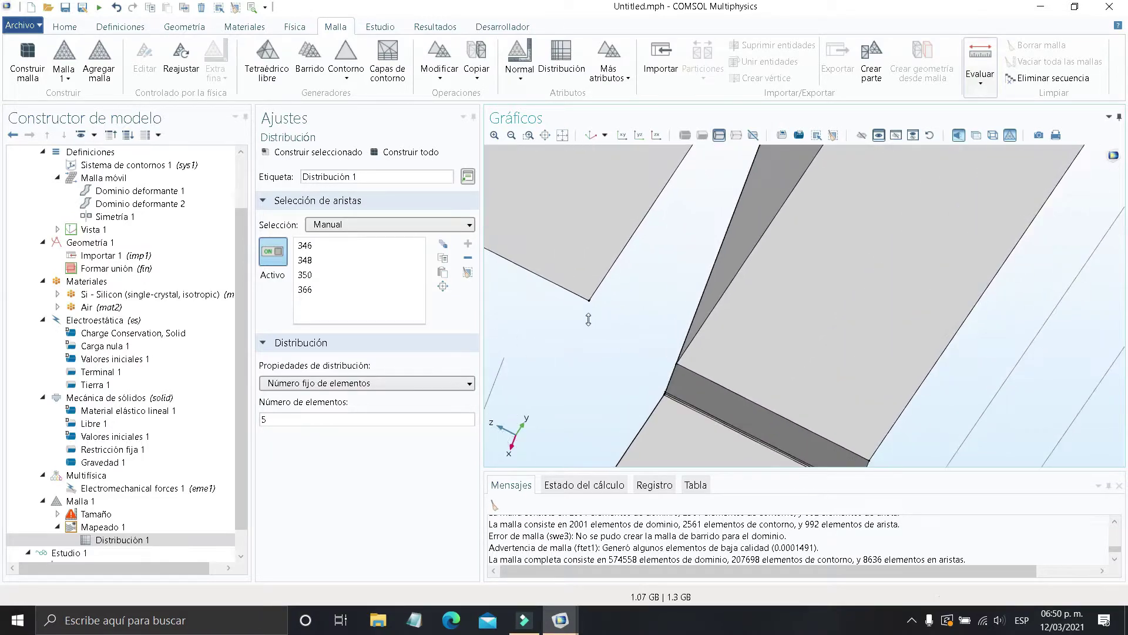
scroll(588, 319, up, 1)
right_drag(663, 414, 577, 310)
right_drag(738, 448, 786, 466)
scroll(669, 357, up, 5)
right_drag(717, 396, 713, 416)
scroll(587, 307, up, 3)
right_drag(596, 325, 611, 355)
scroll(570, 285, up, 3)
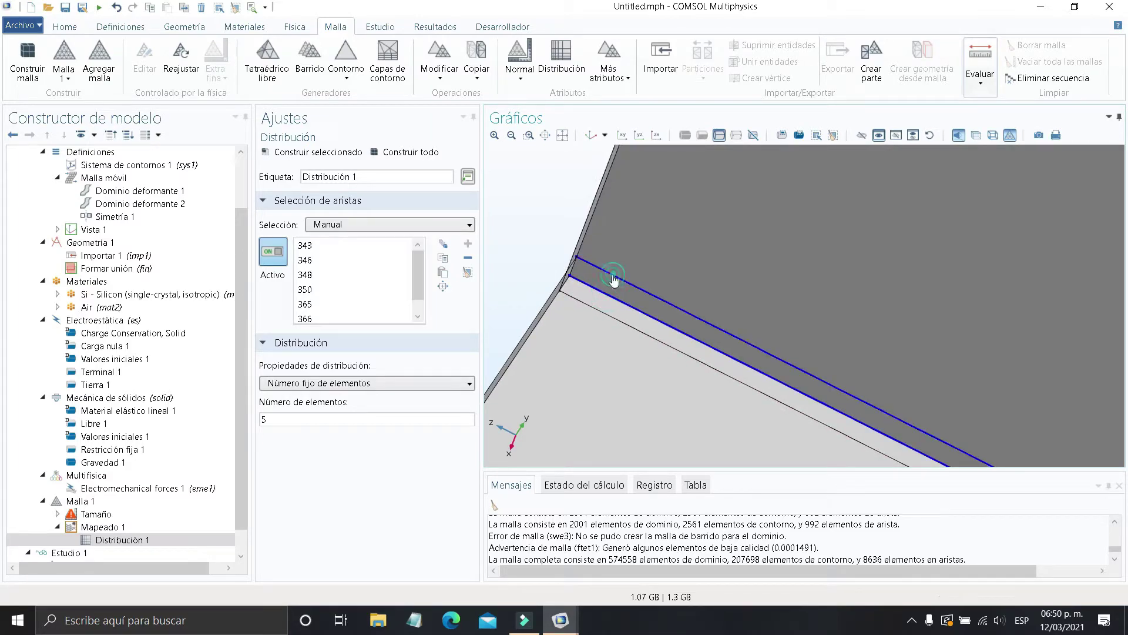
Add that strip's two short end edges, 345 and 344, to the Distribución 1 selection
middle_drag(589, 305, 747, 347)
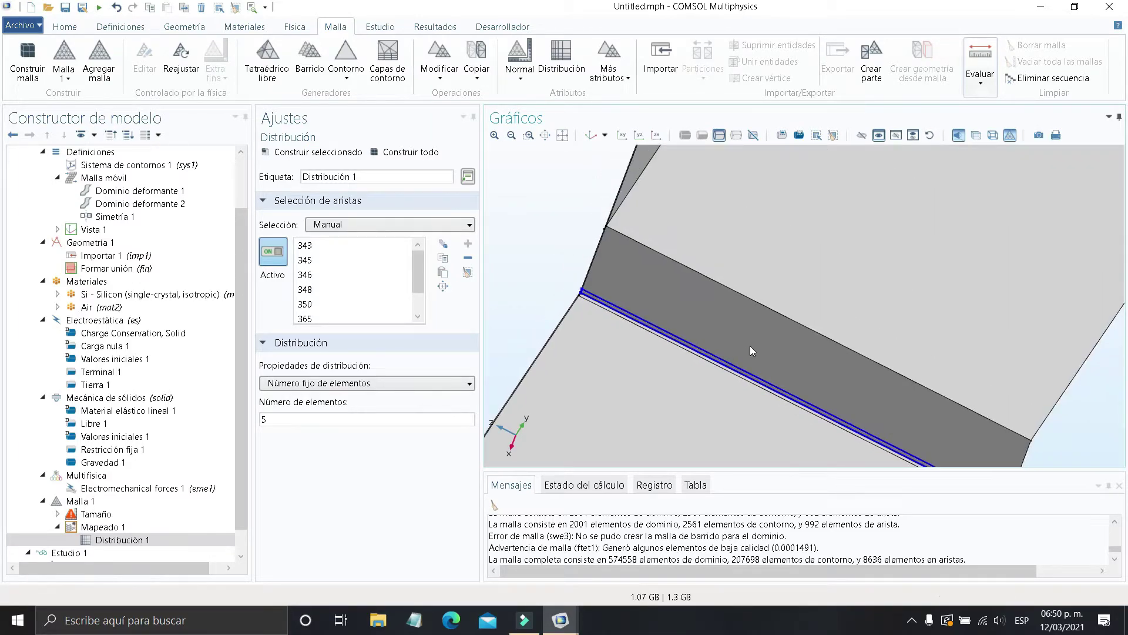
right_drag(752, 349, 642, 252)
middle_drag(816, 395, 677, 329)
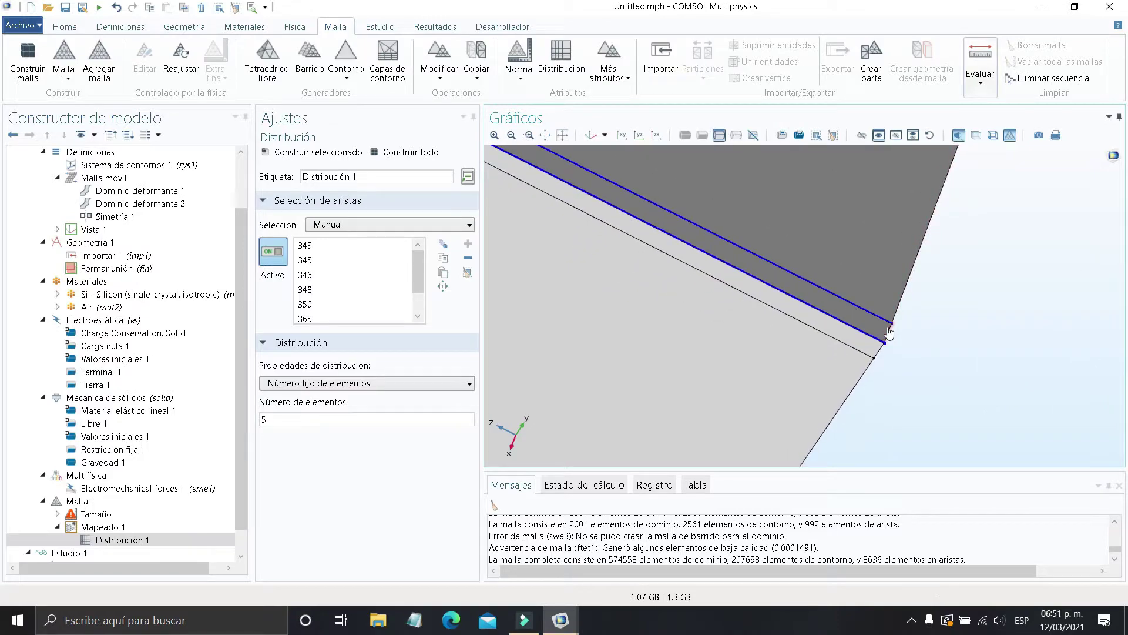
middle_drag(818, 354, 1050, 381)
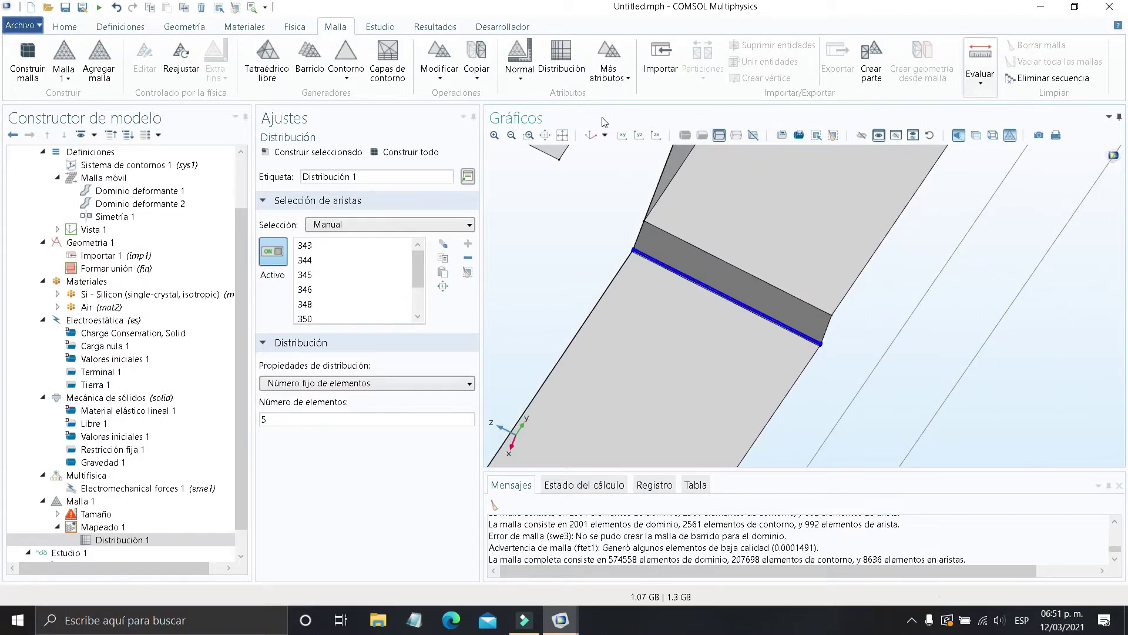
From the default 3D view, add the third joint strip's bounding edges 14, 38, 18 and 16 to Distribución 1
click(593, 135)
middle_drag(752, 315, 512, 165)
right_drag(829, 292, 791, 353)
middle_drag(790, 353, 721, 285)
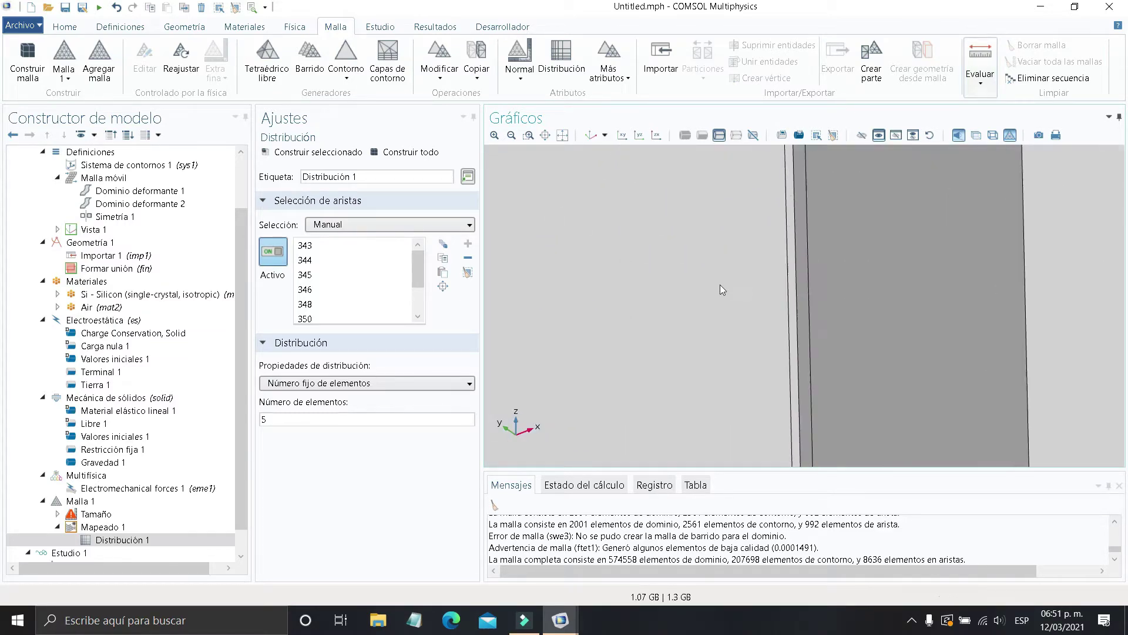
right_drag(785, 269, 735, 376)
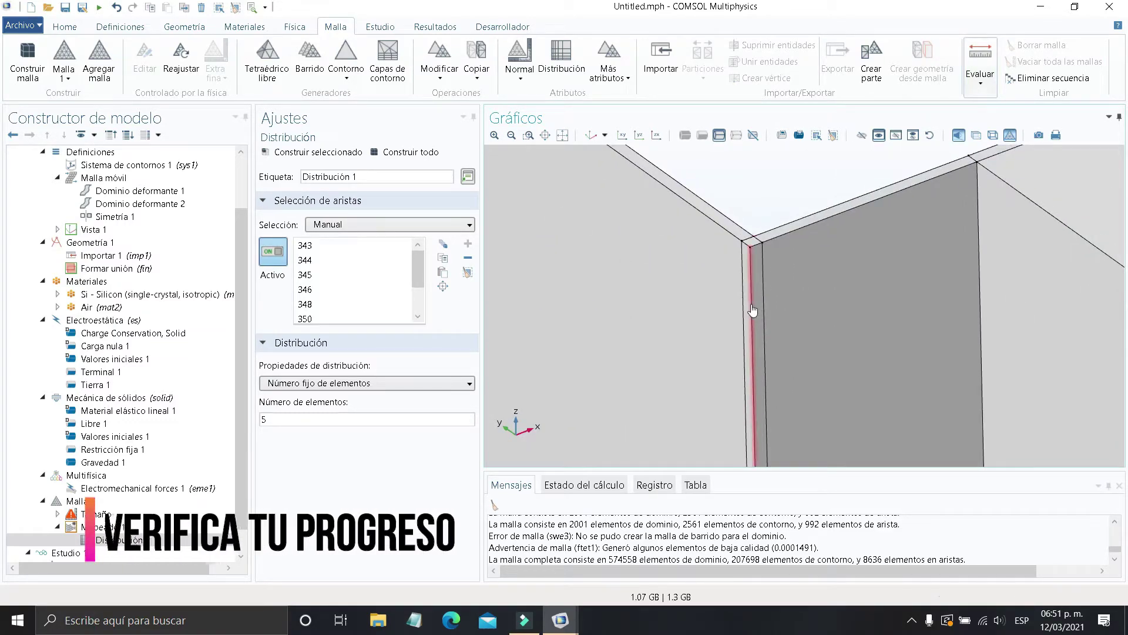
click(755, 302)
click(763, 287)
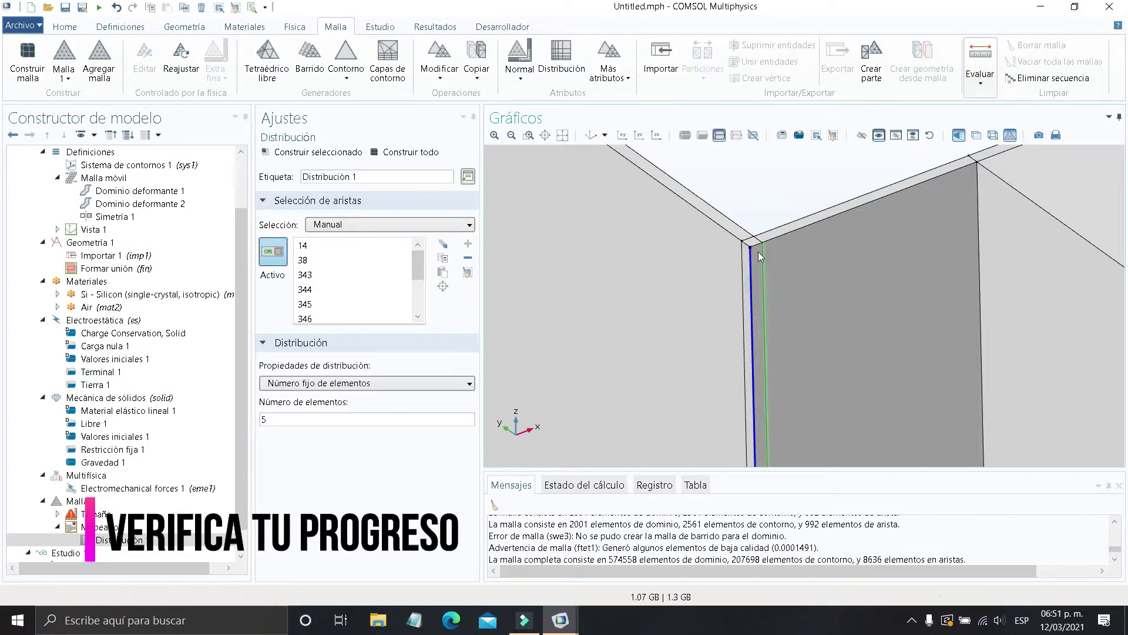
middle_drag(754, 265, 786, 402)
right_drag(786, 402, 763, 240)
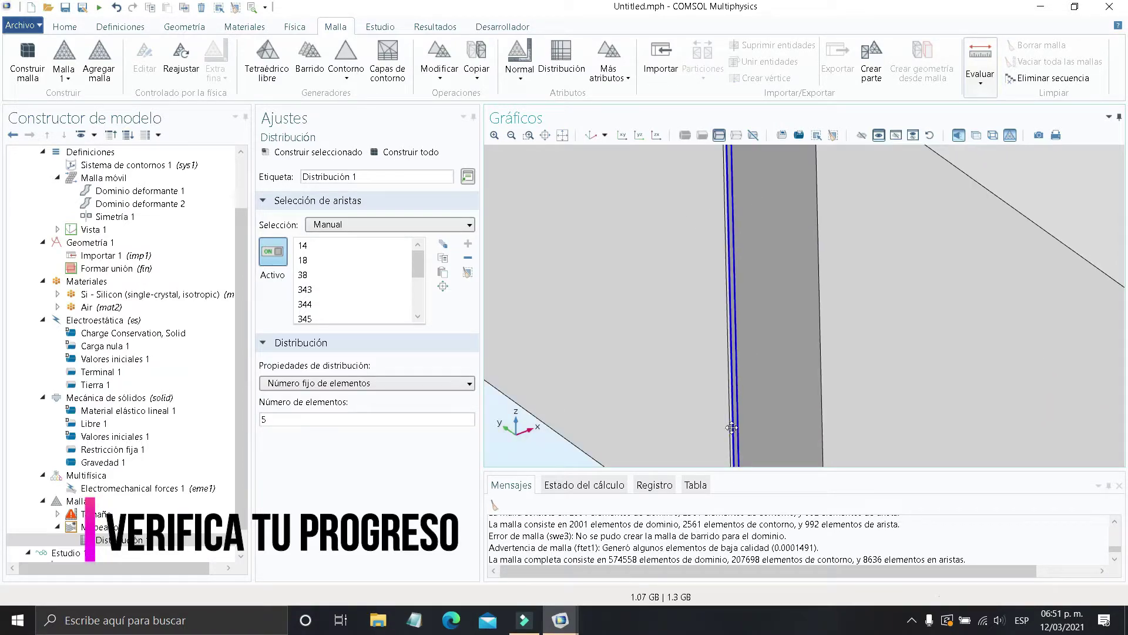
right_drag(734, 426, 708, 247)
scroll(711, 397, up, 5)
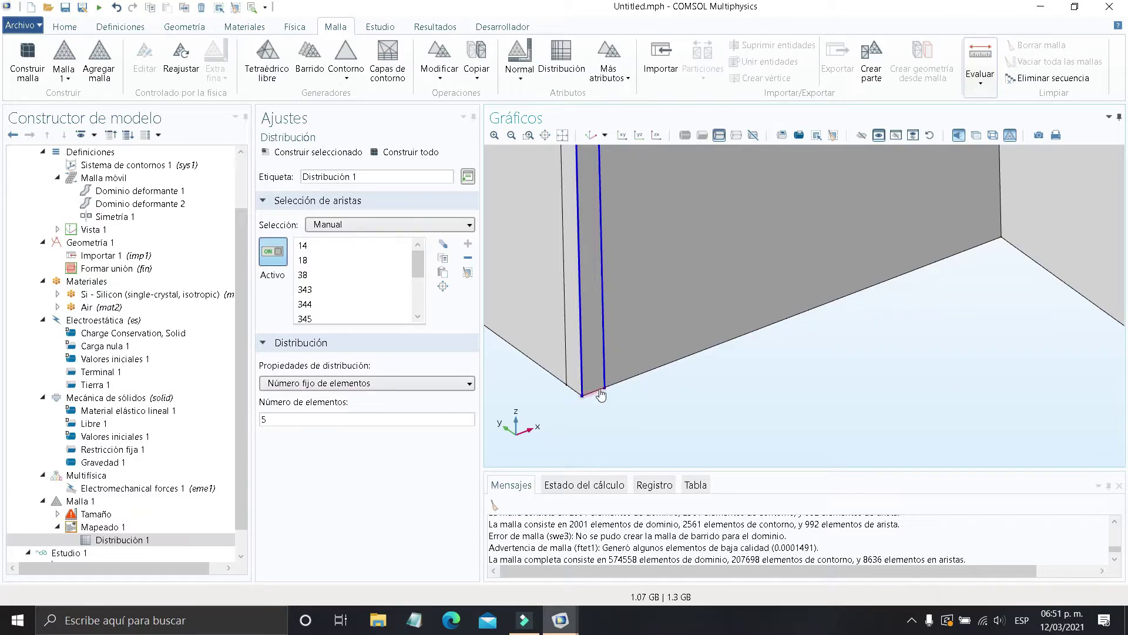
Add the four bounding edges of the last joint strip, 13, 35, 11 and 12, to Distribución 1
scroll(641, 385, down, 7)
right_drag(863, 427, 502, 327)
scroll(502, 327, down, 6)
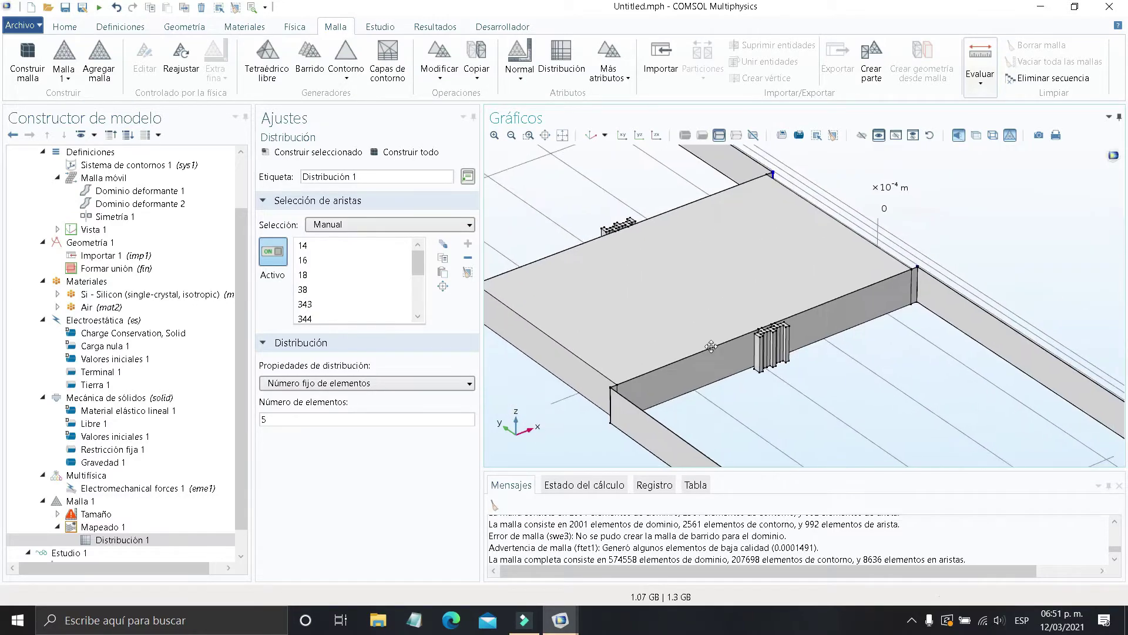
drag(648, 391, 919, 411)
scroll(919, 410, up, 5)
right_drag(919, 410, 598, 206)
right_drag(856, 416, 682, 329)
scroll(685, 297, up, 3)
drag(737, 320, 691, 403)
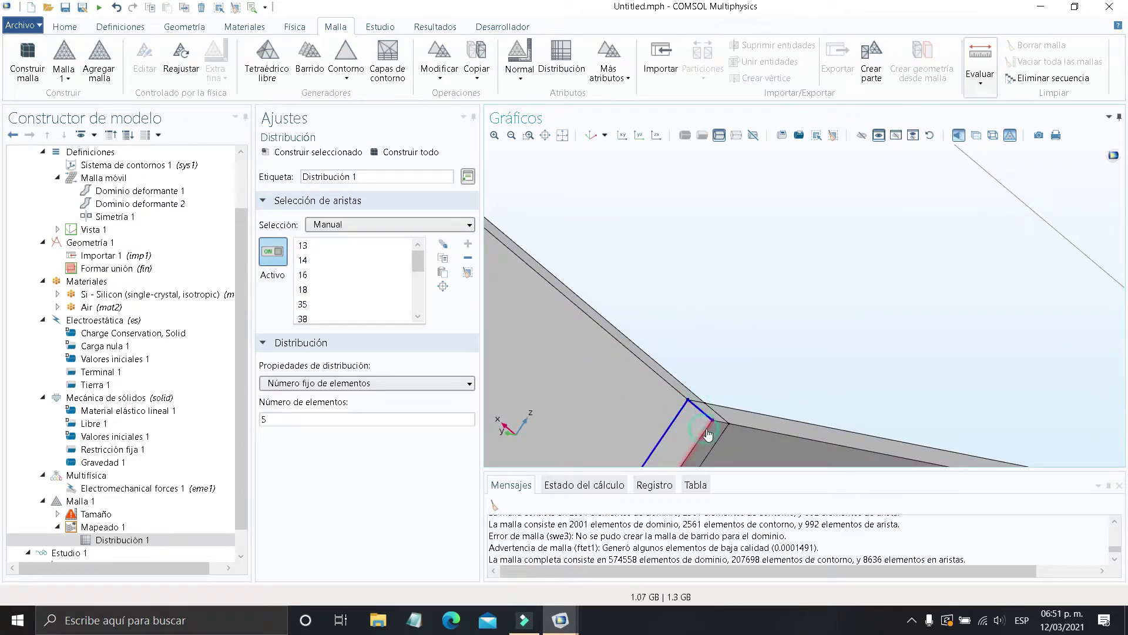
scroll(703, 454, up, 8)
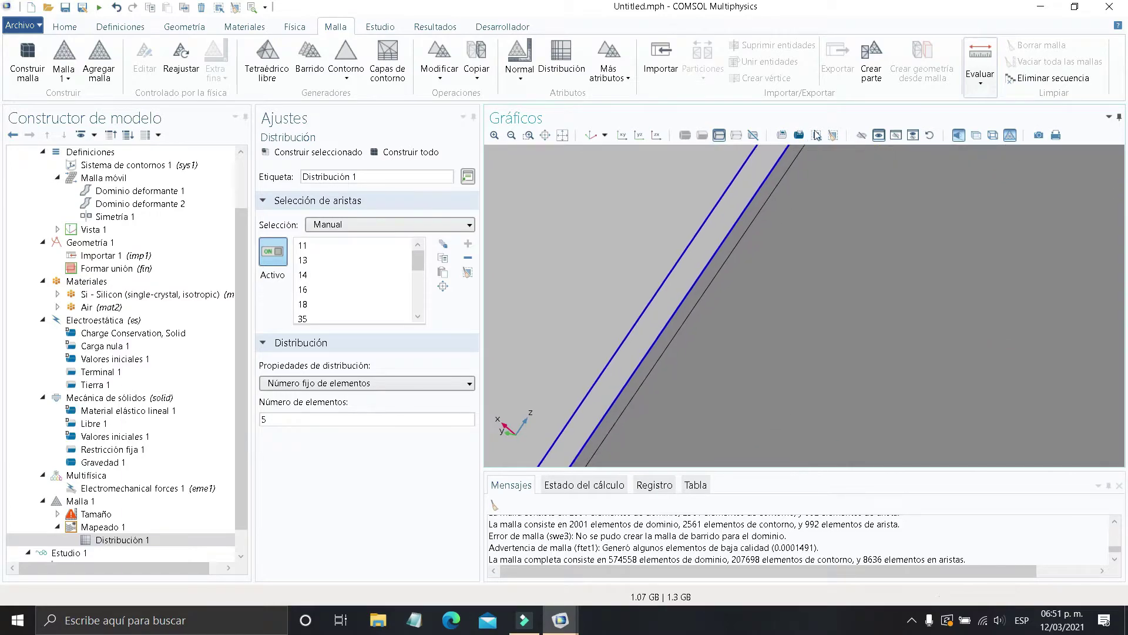
scroll(672, 342, down, 5)
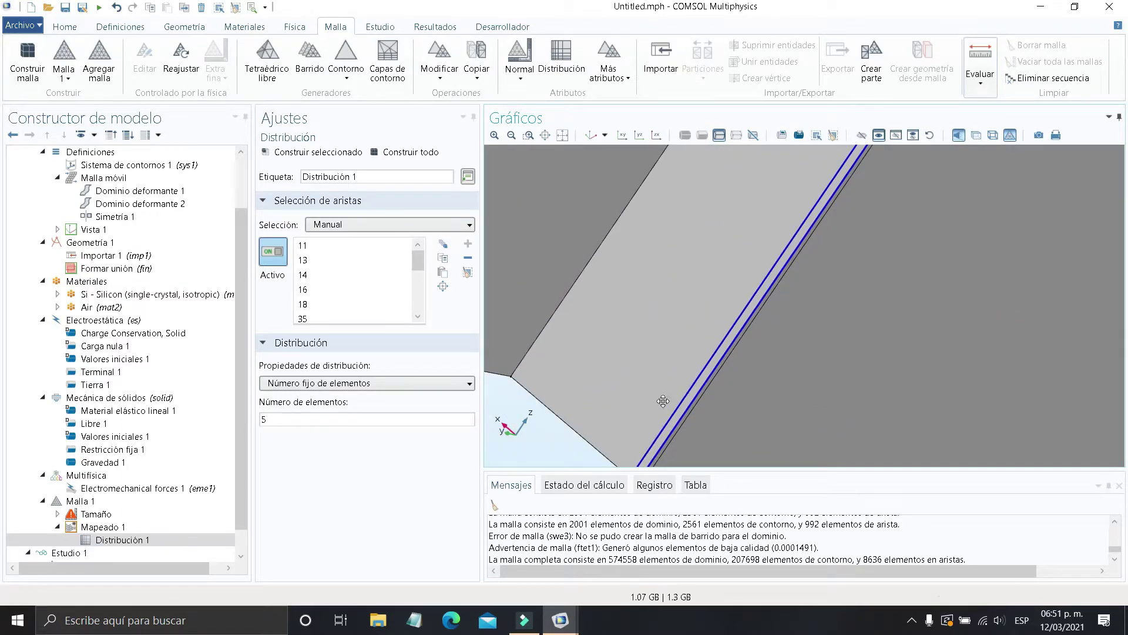
scroll(671, 375, up, 4)
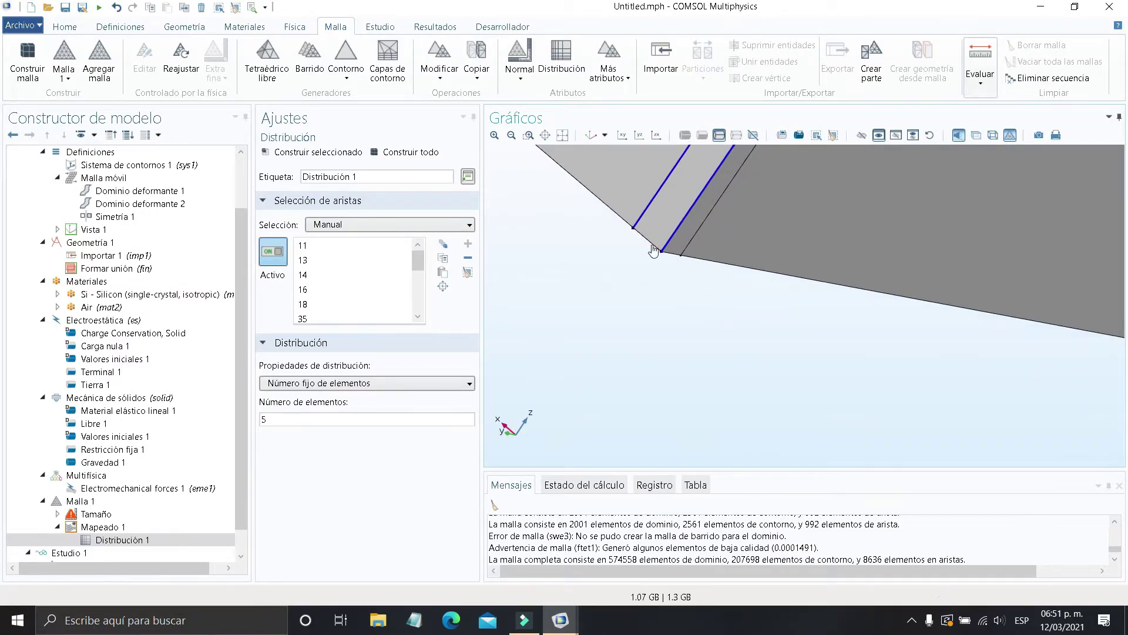
Build the entire mesh with a fixed number of 5 elements on each edge selected in Distribución 1
right_drag(617, 275, 784, 394)
middle_drag(760, 329, 999, 393)
right_drag(750, 333, 744, 404)
scroll(745, 408, down, 3)
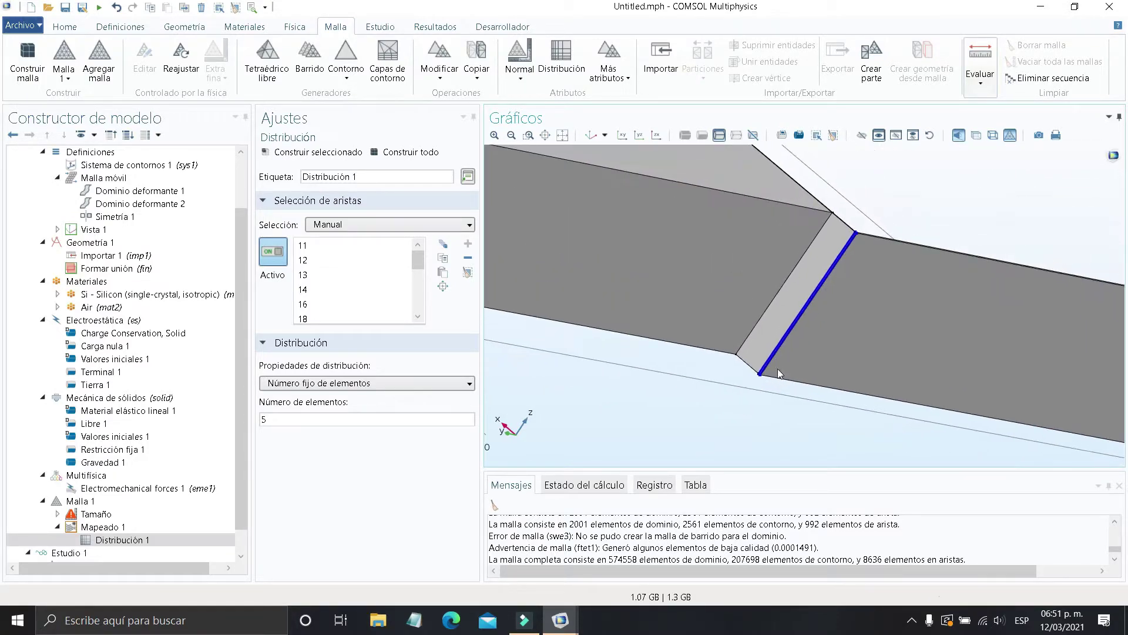
click(387, 153)
Examine the mapped elements on the thin joint strip and the distribution along the edges at the other beam joints
scroll(834, 294, up, 5)
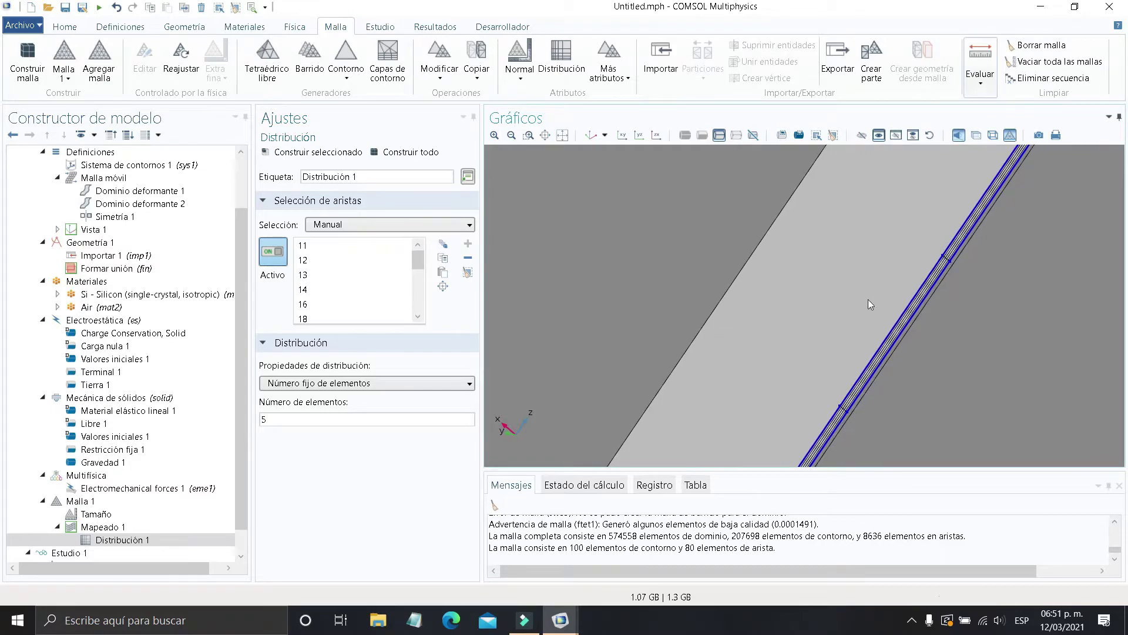
scroll(868, 301, up, 3)
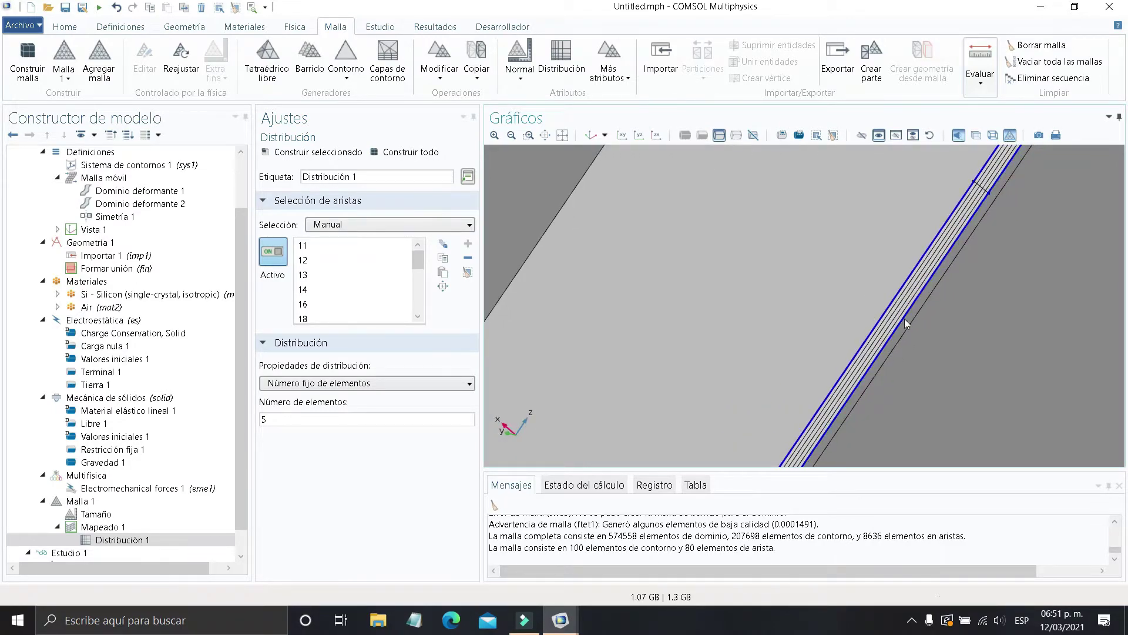
scroll(905, 321, down, 2)
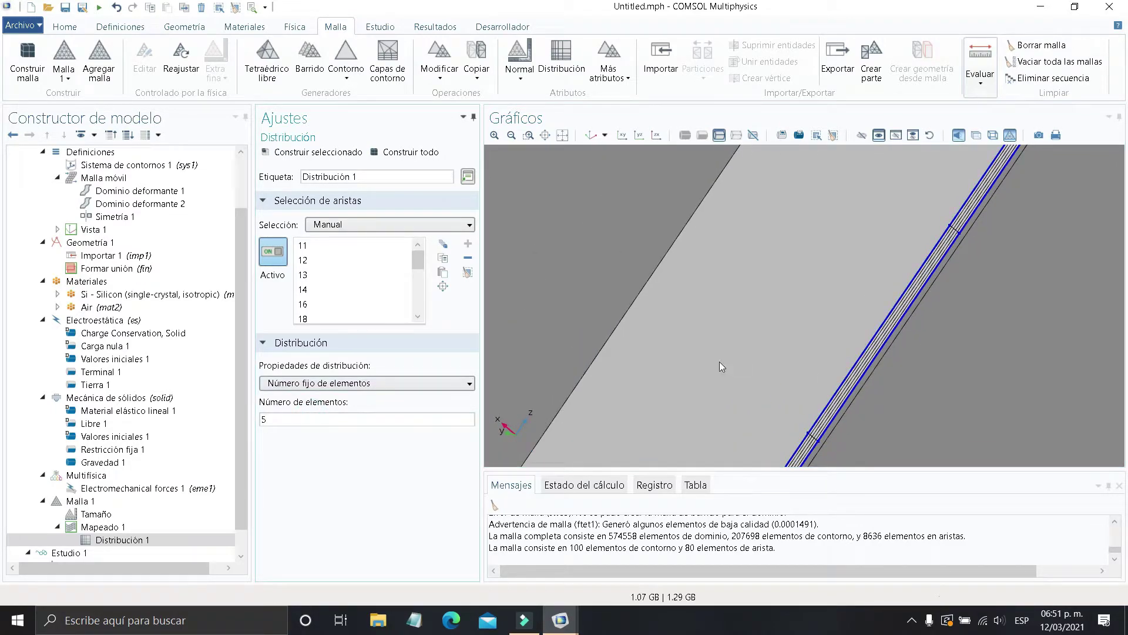
scroll(969, 367, down, 3)
drag(973, 380, 629, 233)
scroll(628, 233, down, 5)
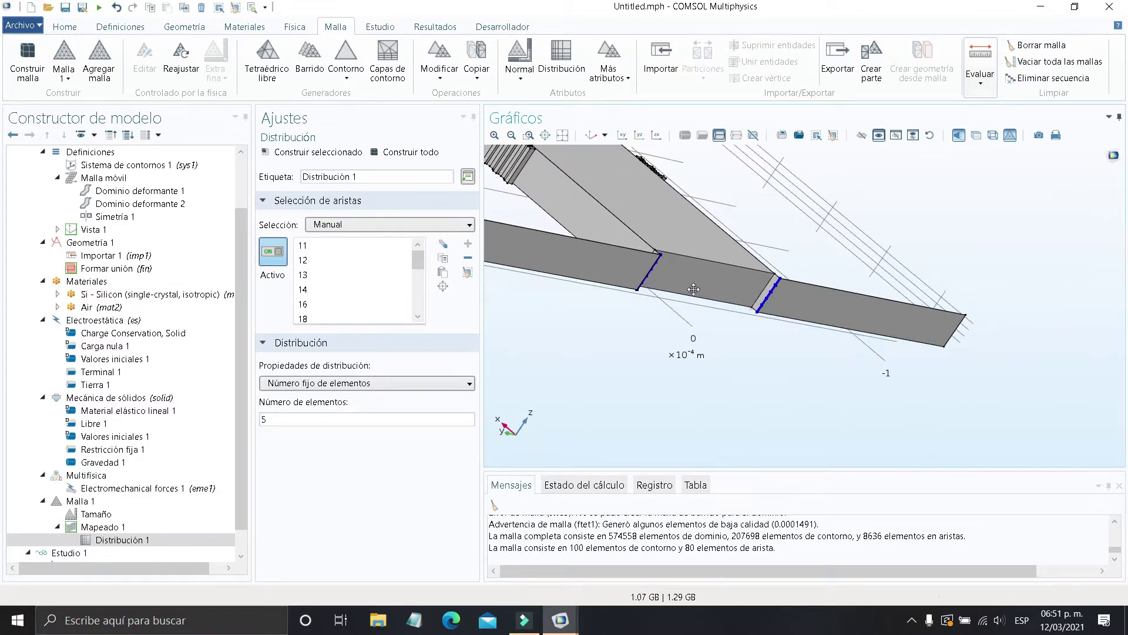
right_drag(695, 290, 755, 430)
right_drag(611, 317, 813, 425)
drag(742, 333, 595, 383)
scroll(777, 325, up, 5)
right_drag(633, 328, 590, 453)
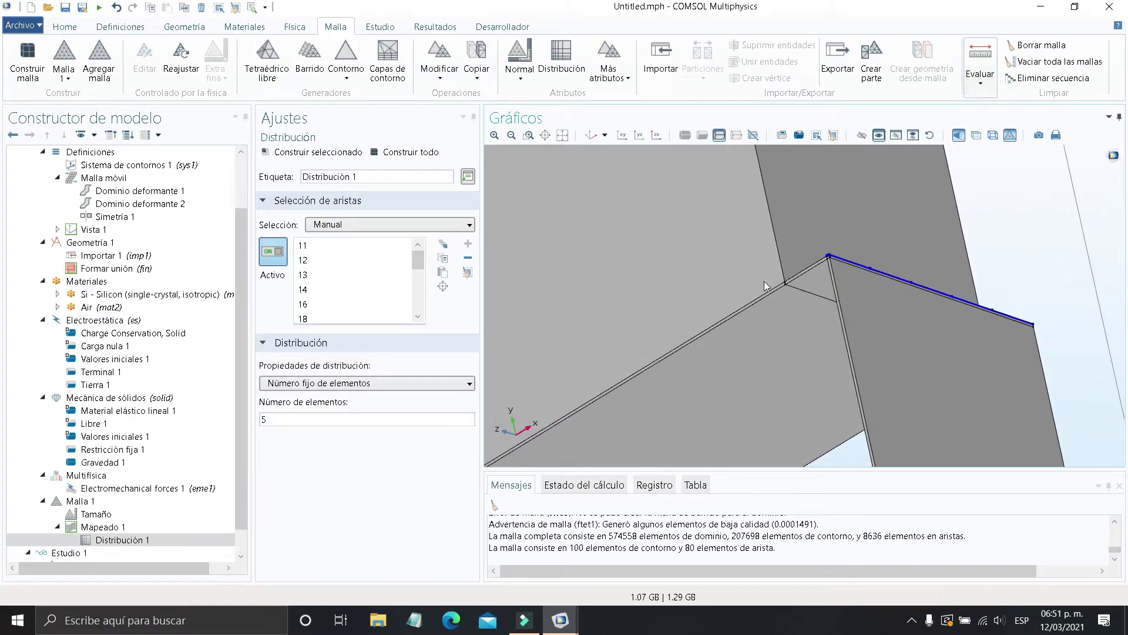
Inspect the mapped strip up close from the opposite side of the plate, including its end and adjoining beam faces
scroll(847, 228, up, 1)
drag(825, 306, 821, 390)
middle_drag(836, 252, 777, 324)
right_drag(775, 324, 630, 378)
scroll(758, 278, up, 4)
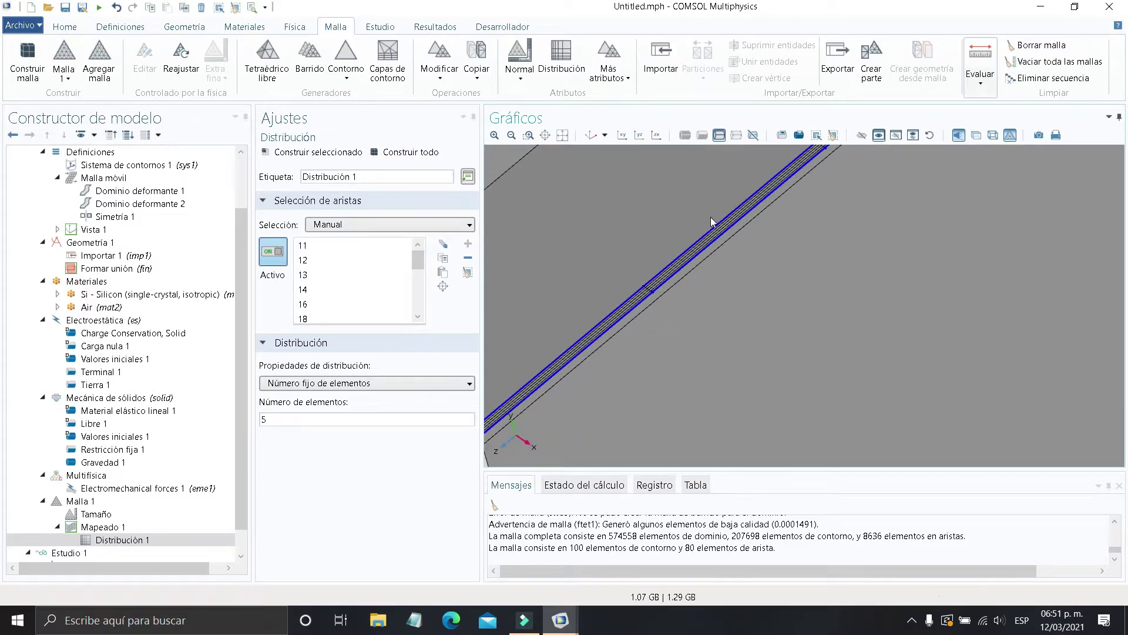
right_drag(859, 214, 840, 279)
scroll(840, 279, up, 5)
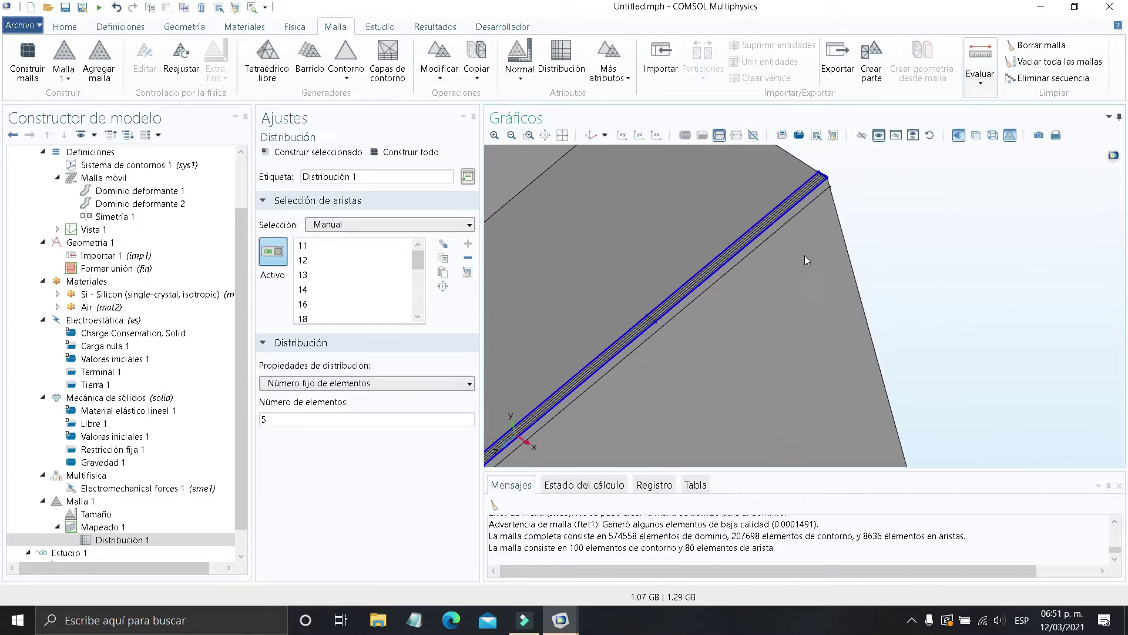
drag(844, 222, 782, 177)
right_drag(782, 177, 809, 295)
scroll(809, 295, down, 4)
mouse_move(856, 341)
mouse_down()
mouse_move(848, 315)
mouse_move(866, 360)
mouse_move(859, 329)
mouse_up()
right_drag(859, 330, 852, 345)
scroll(588, 276, up, 6)
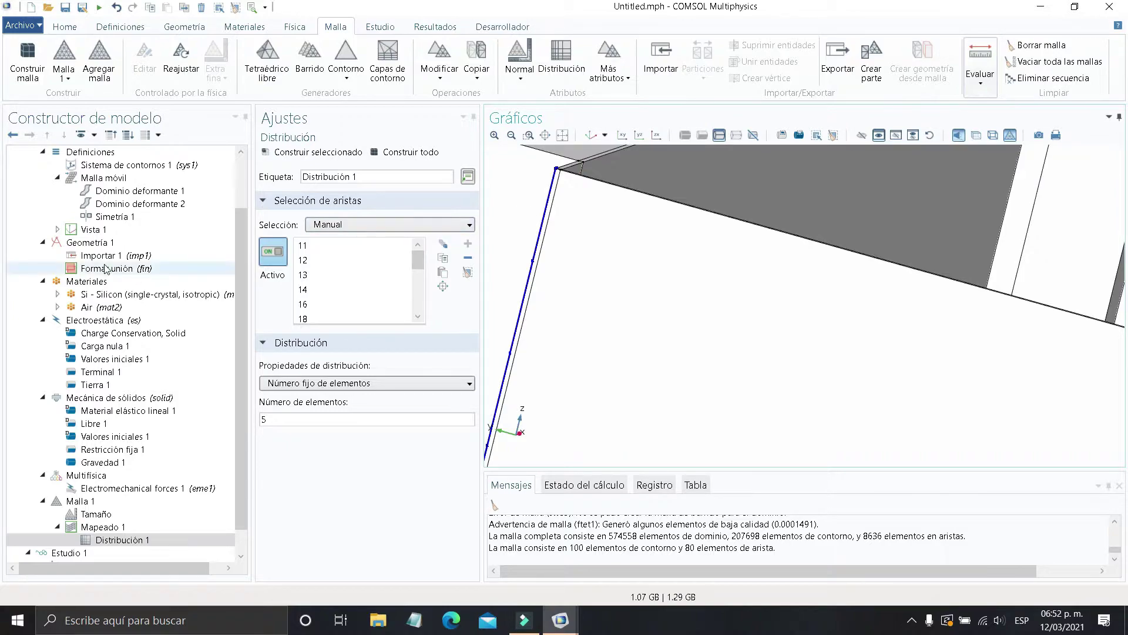
Add a Barrido operation to Malla 1 at the Dominio level and select thin domain 2 for it
click(120, 500)
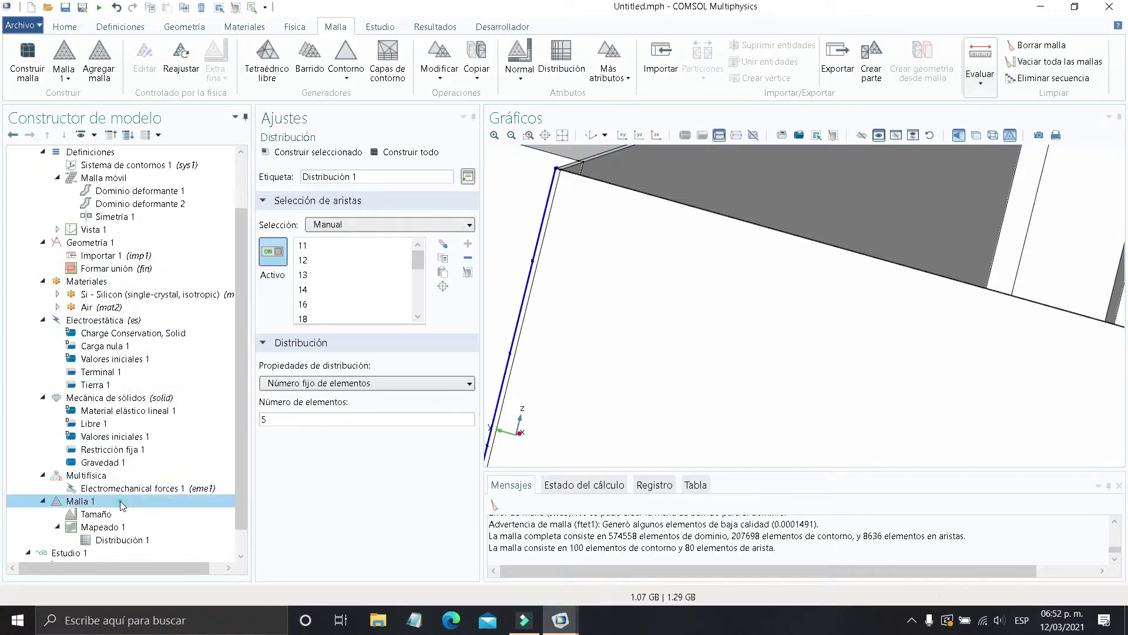
right_click(121, 501)
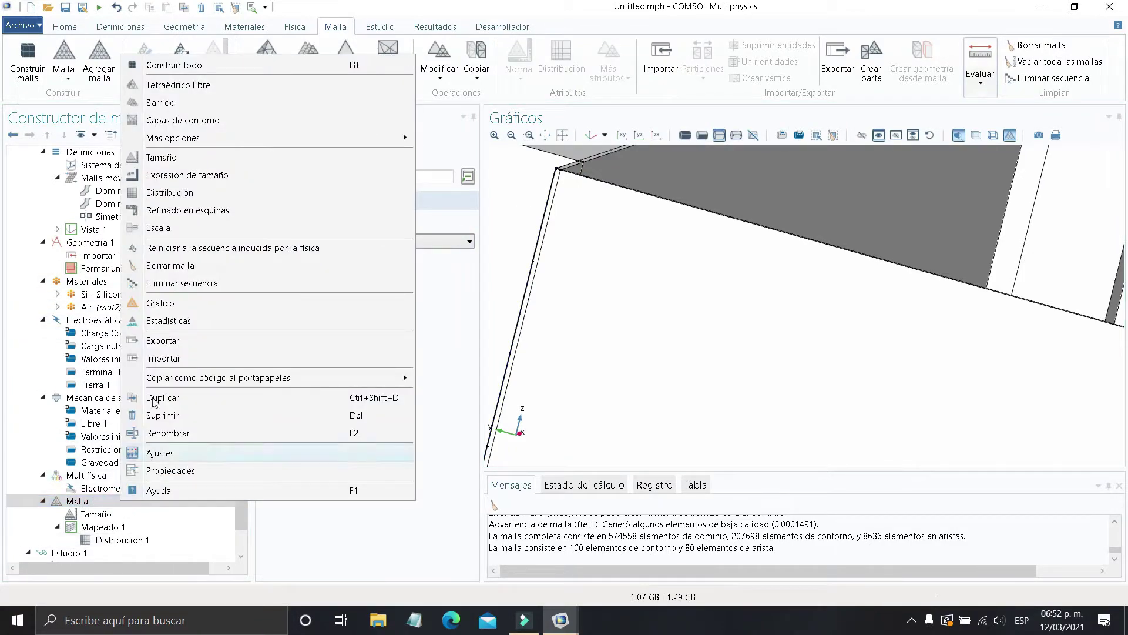
click(174, 101)
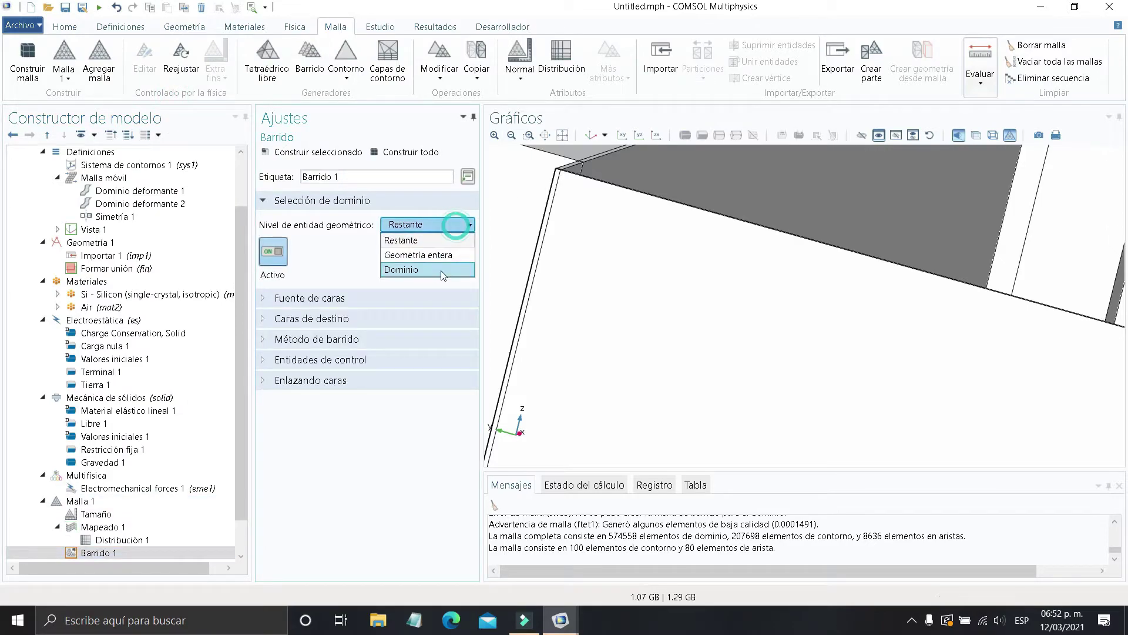
click(443, 270)
scroll(685, 290, up, 4)
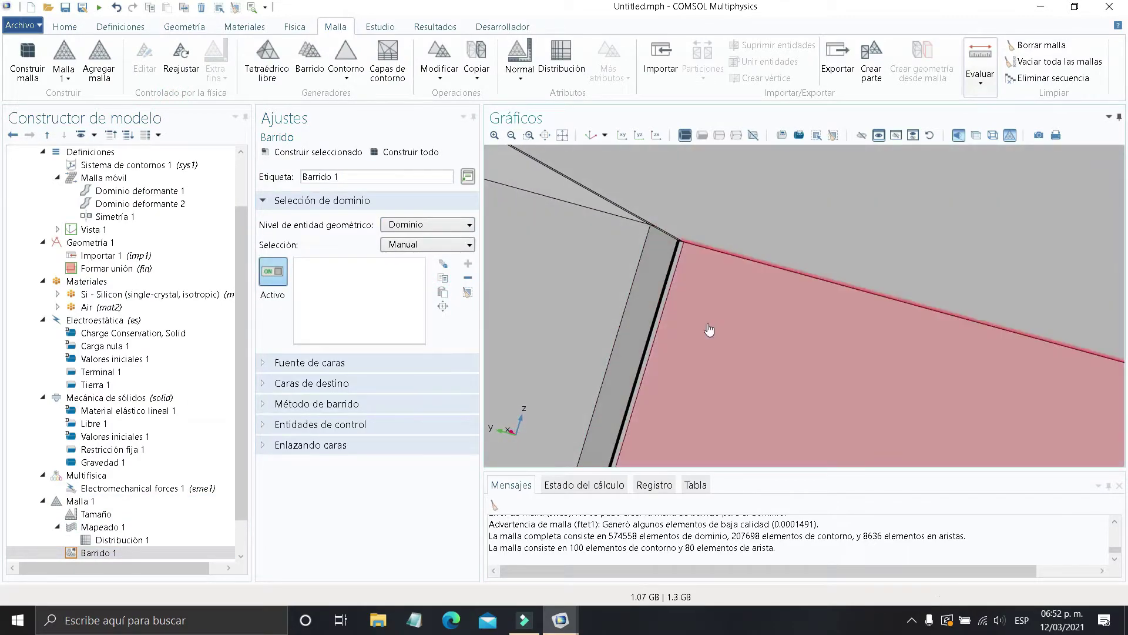
scroll(709, 329, up, 2)
scroll(1021, 366, down, 5)
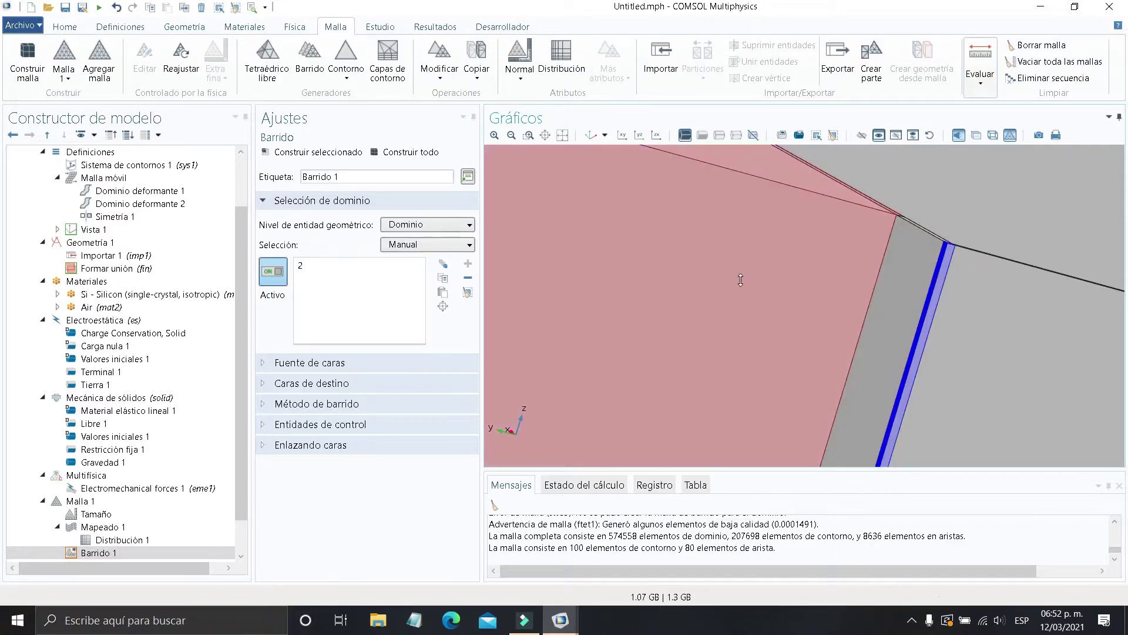
Add thin domain 3 to the domain selection of Barrido 1
drag(757, 347, 714, 338)
right_drag(787, 307, 721, 389)
middle_drag(711, 392, 625, 243)
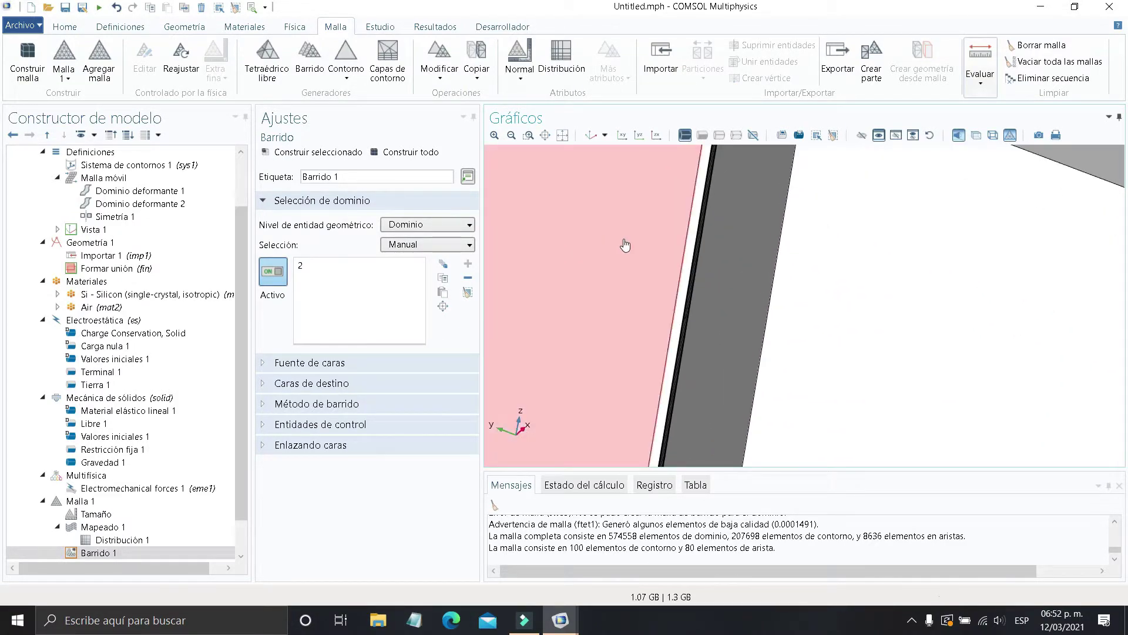
right_drag(625, 243, 670, 355)
click(674, 342)
Add thin domain 39 at the other end of the structure to the Barrido 1 selection
middle_drag(718, 348, 1066, 359)
right_drag(931, 326, 826, 376)
drag(791, 359, 626, 441)
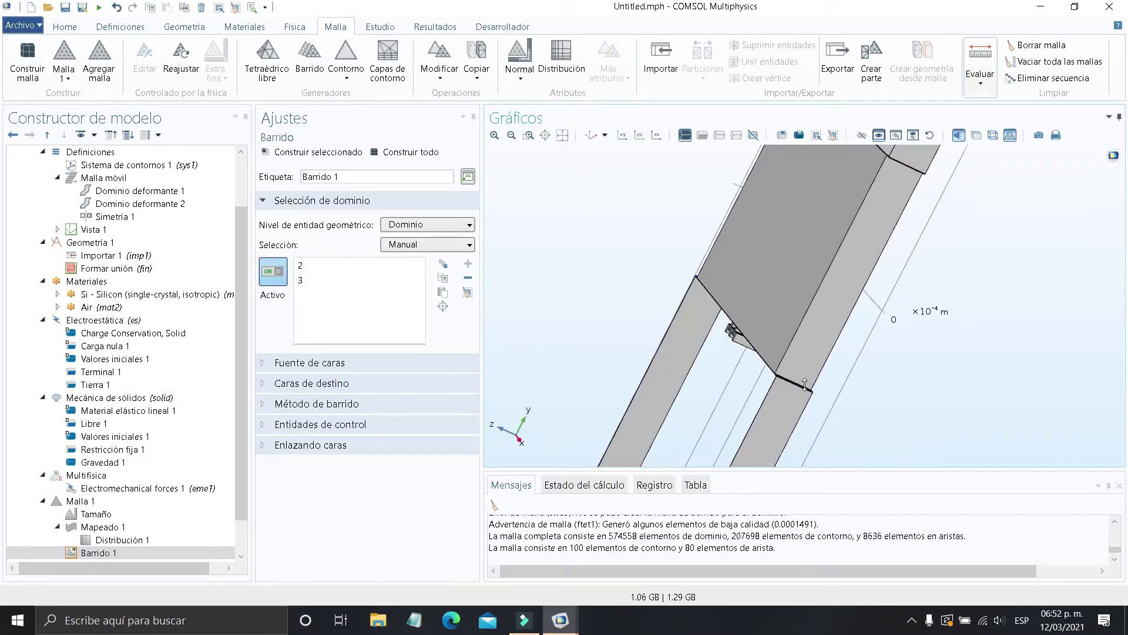
middle_drag(832, 399, 764, 306)
right_drag(823, 388, 940, 487)
middle_drag(623, 329, 567, 279)
right_drag(661, 308, 879, 381)
middle_drag(861, 421, 841, 338)
click(571, 245)
Add thin domain 40 to the Barrido 1 selection, completing the set of domains 2, 3, 39 and 40
right_drag(840, 338, 664, 521)
middle_drag(770, 317, 804, 411)
right_drag(804, 311, 778, 466)
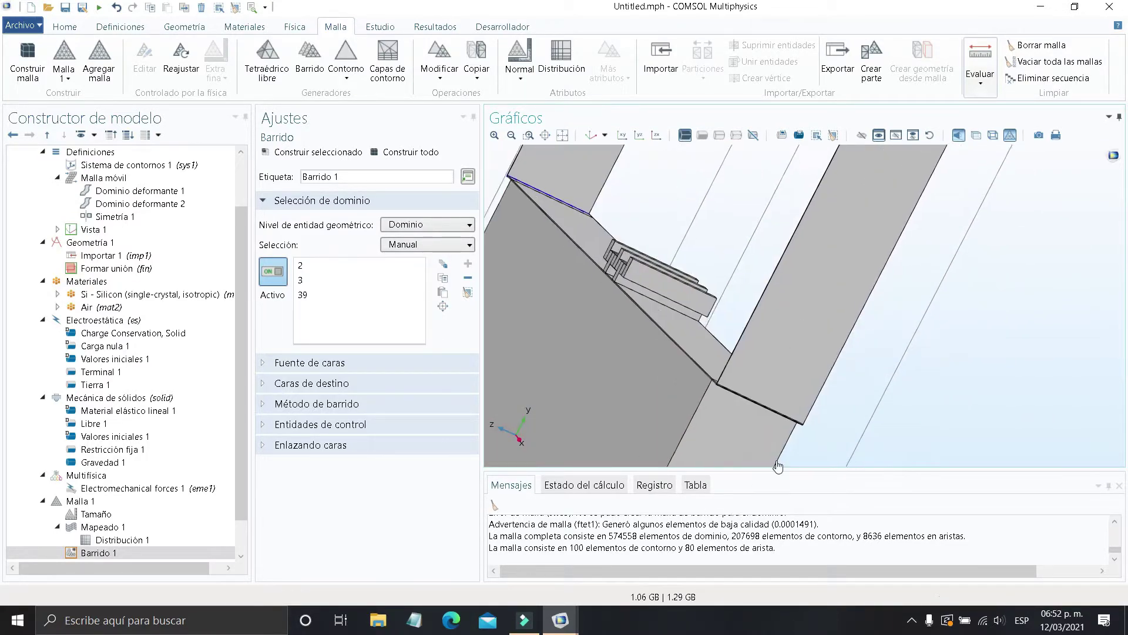
drag(705, 412, 726, 359)
middle_drag(685, 376, 667, 300)
right_drag(734, 338, 679, 441)
middle_drag(679, 440, 597, 370)
click(818, 368)
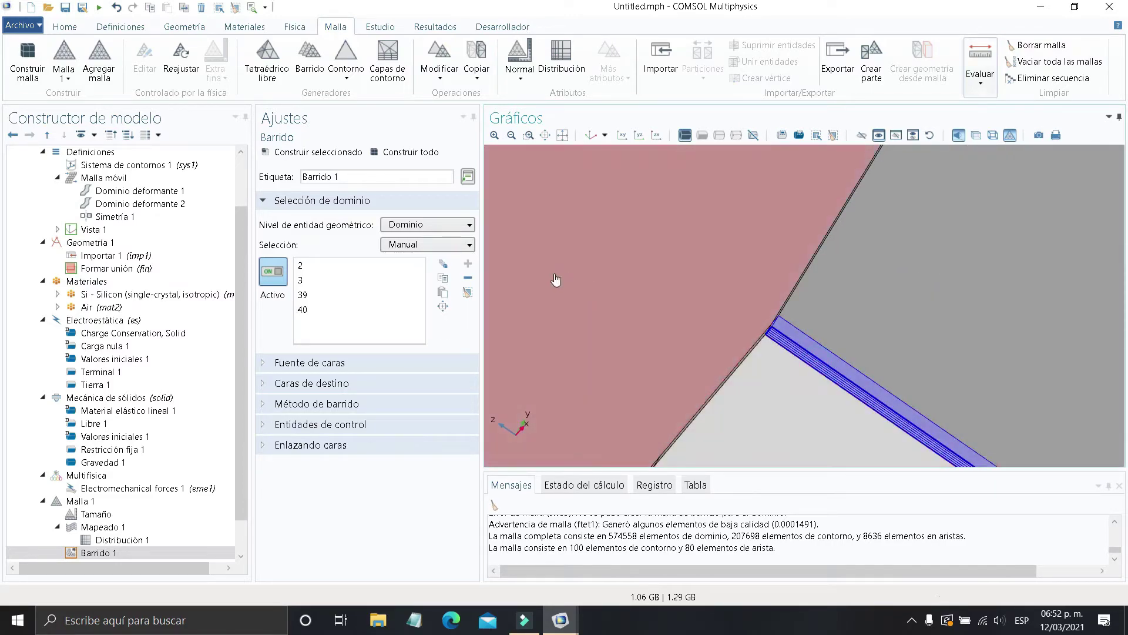
Add a Distribución to Barrido 1 with a fixed number of 3 elements and build the swept mesh
click(163, 553)
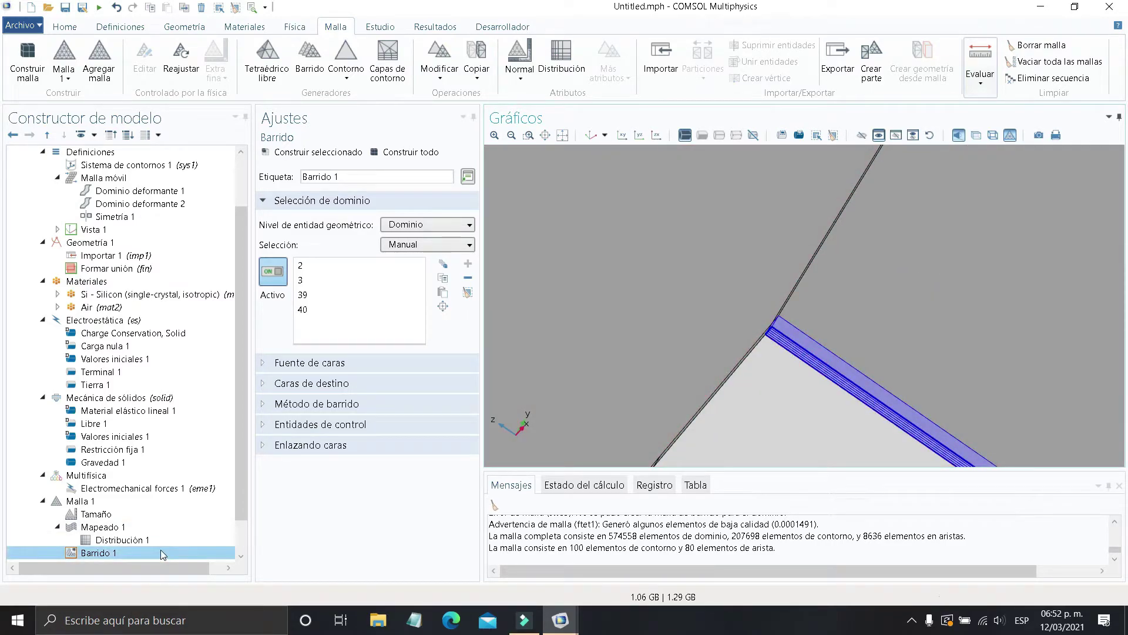
right_click(162, 553)
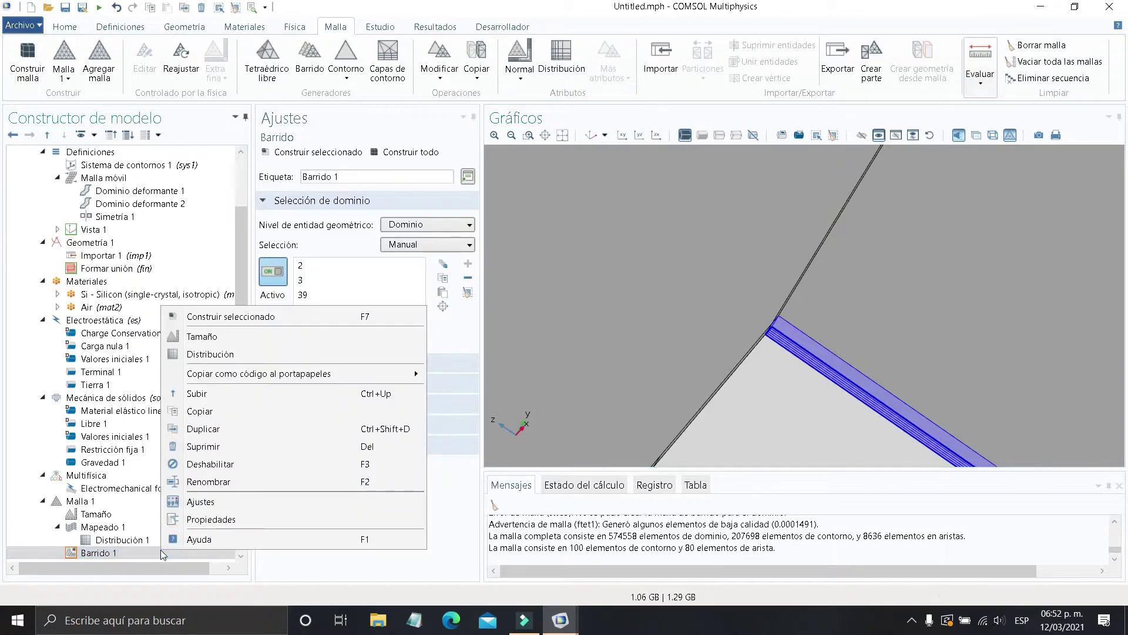
click(250, 355)
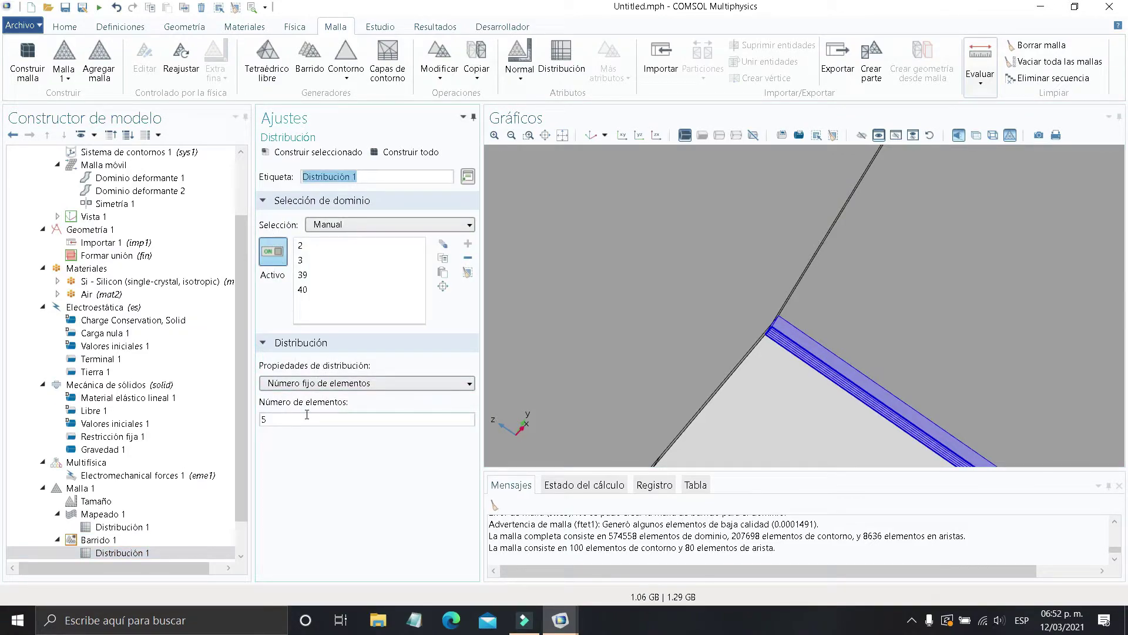
drag(781, 415, 788, 332)
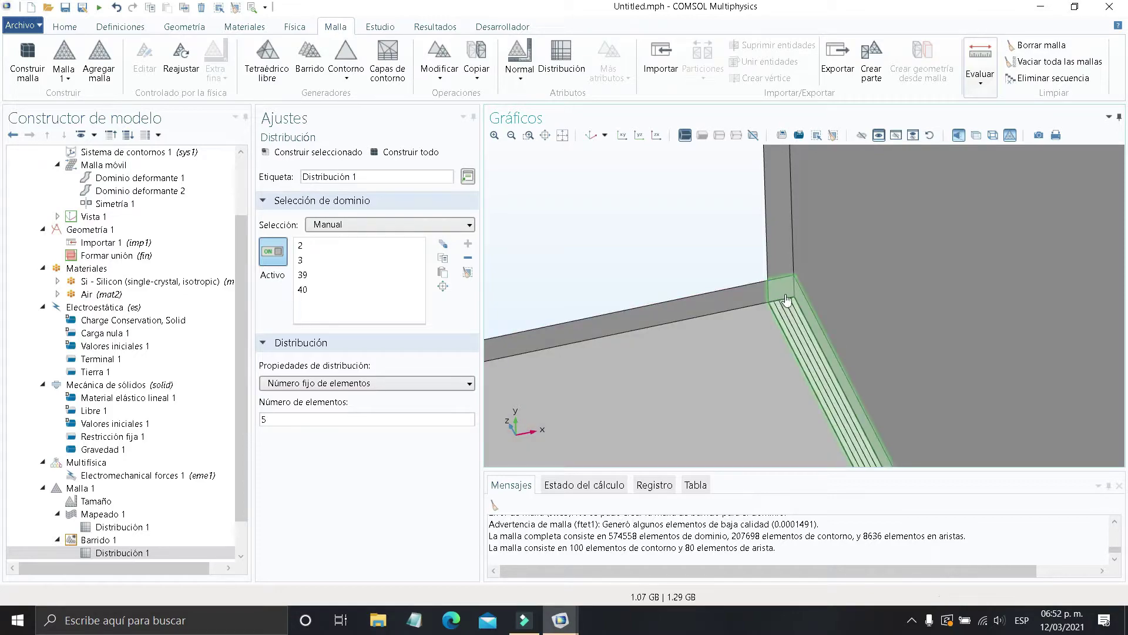
drag(785, 320, 736, 374)
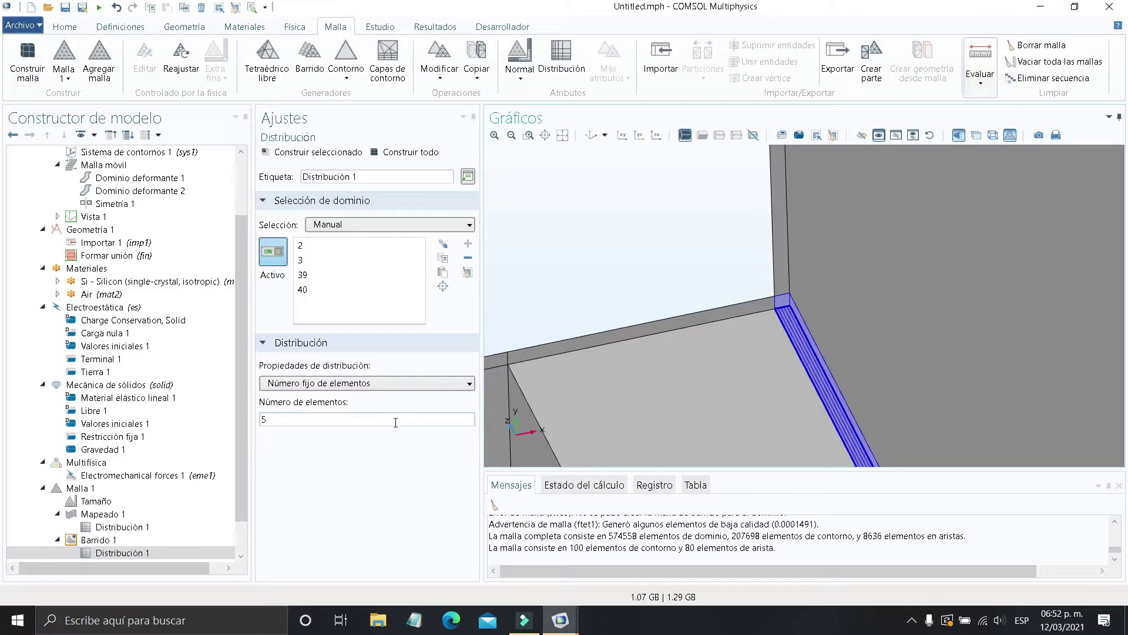
double_click(326, 423)
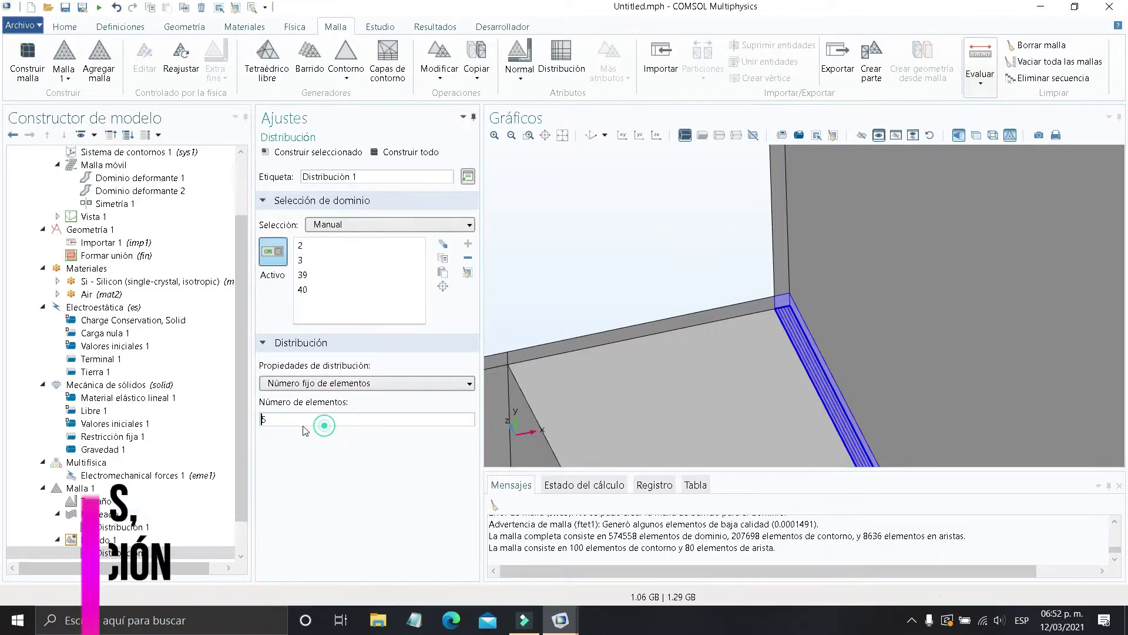
text(3)
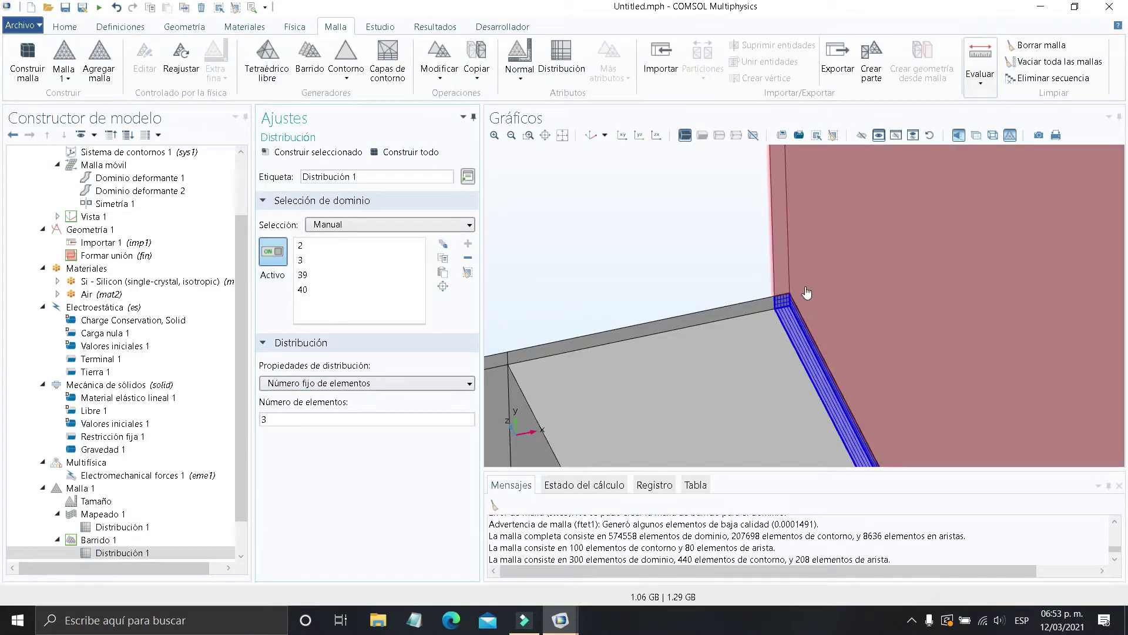
Inspect the swept mesh on the thin domains and their surrounding faces from several angles, including the default 3D view
middle_drag(773, 304, 866, 320)
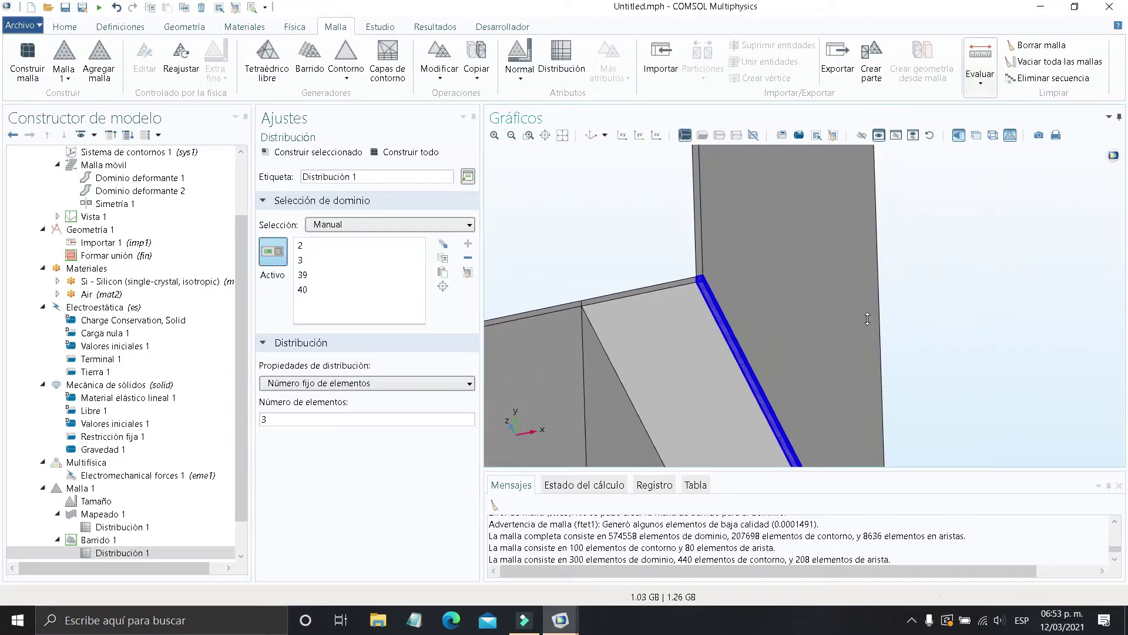
right_drag(819, 329, 780, 79)
middle_drag(760, 332, 869, 380)
right_drag(865, 404, 826, 119)
right_drag(869, 323, 851, 124)
right_drag(875, 446, 865, 336)
middle_drag(748, 368, 627, 290)
right_drag(505, 272, 811, 438)
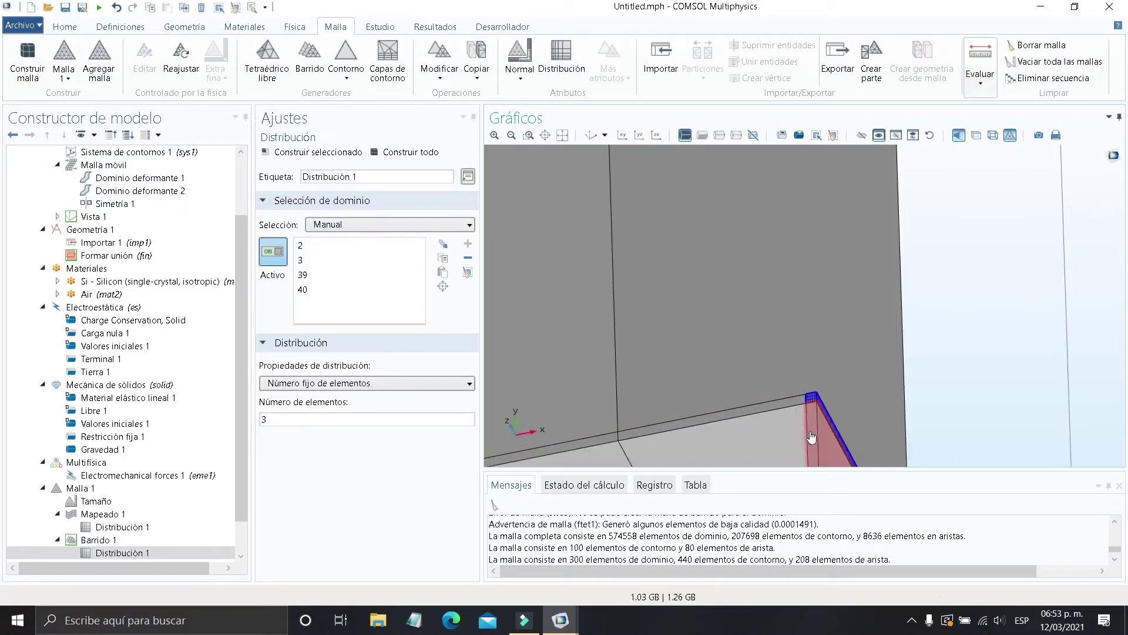
middle_drag(815, 414, 733, 305)
right_drag(749, 358, 1077, 329)
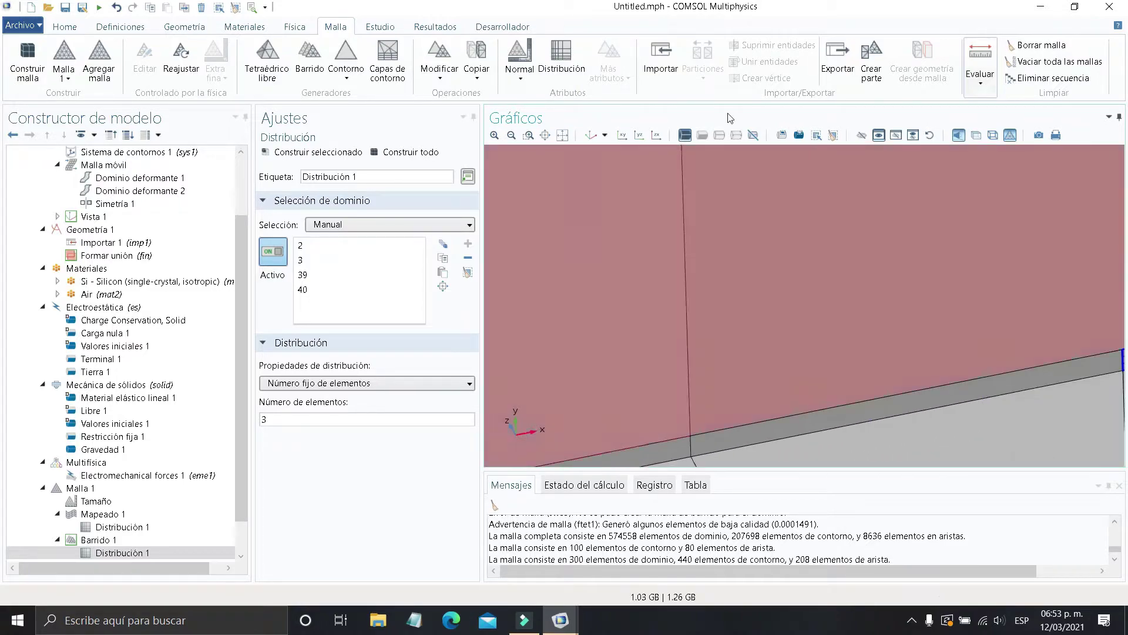
click(593, 139)
middle_drag(734, 329, 506, 234)
right_drag(728, 331, 697, 509)
middle_drag(699, 393, 650, 319)
right_drag(650, 320, 678, 440)
middle_drag(722, 363, 686, 314)
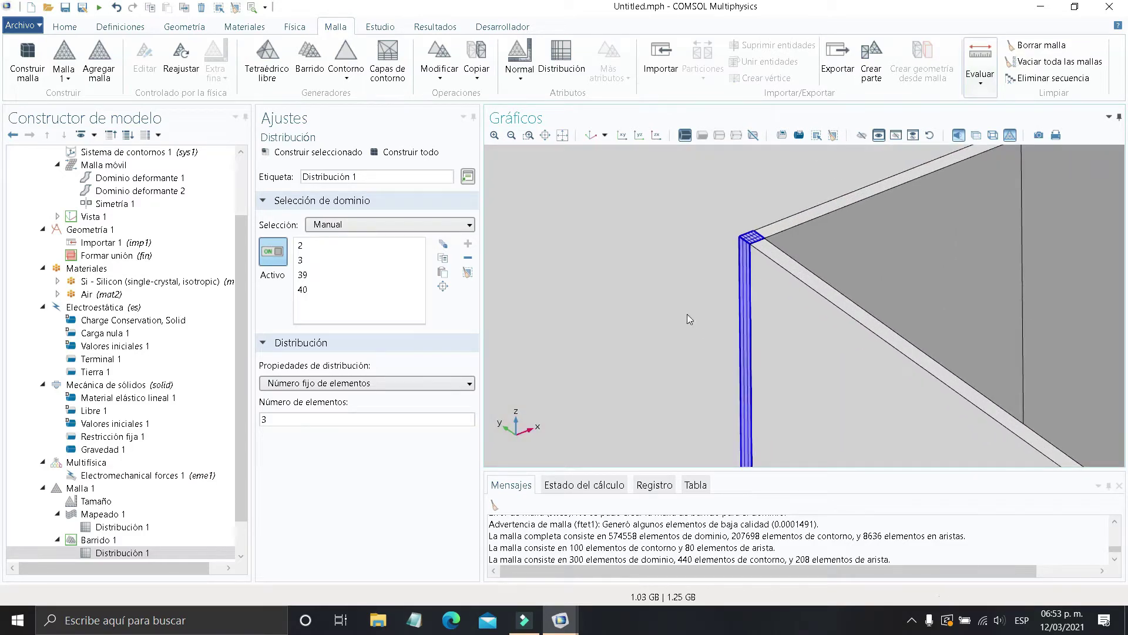
drag(688, 318, 785, 309)
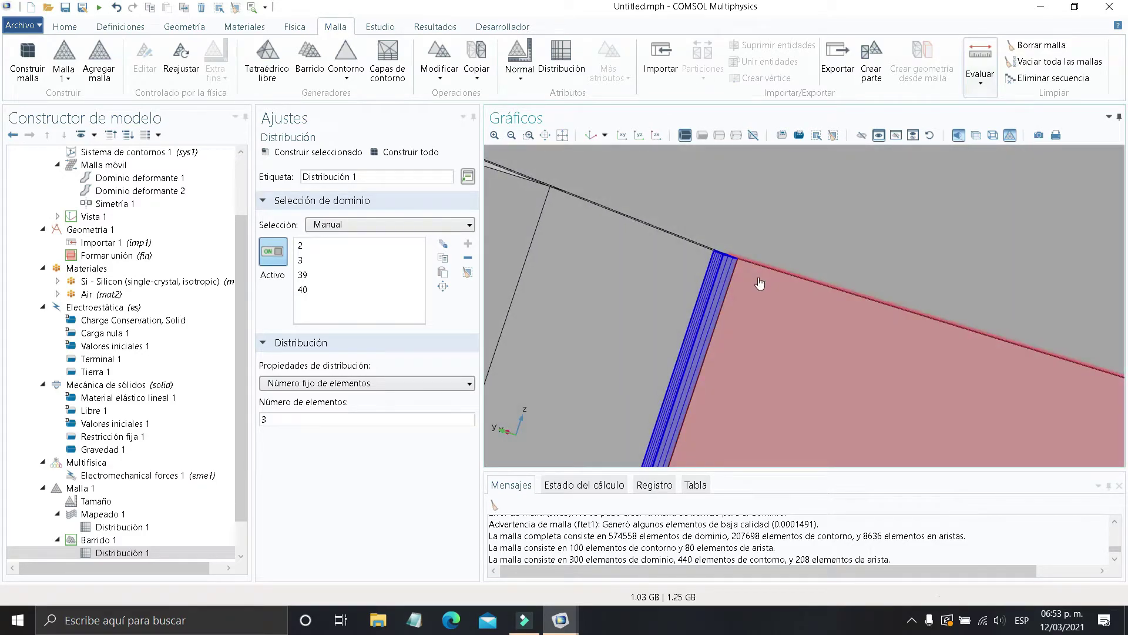
middle_drag(712, 299, 712, 319)
right_drag(794, 282, 873, 229)
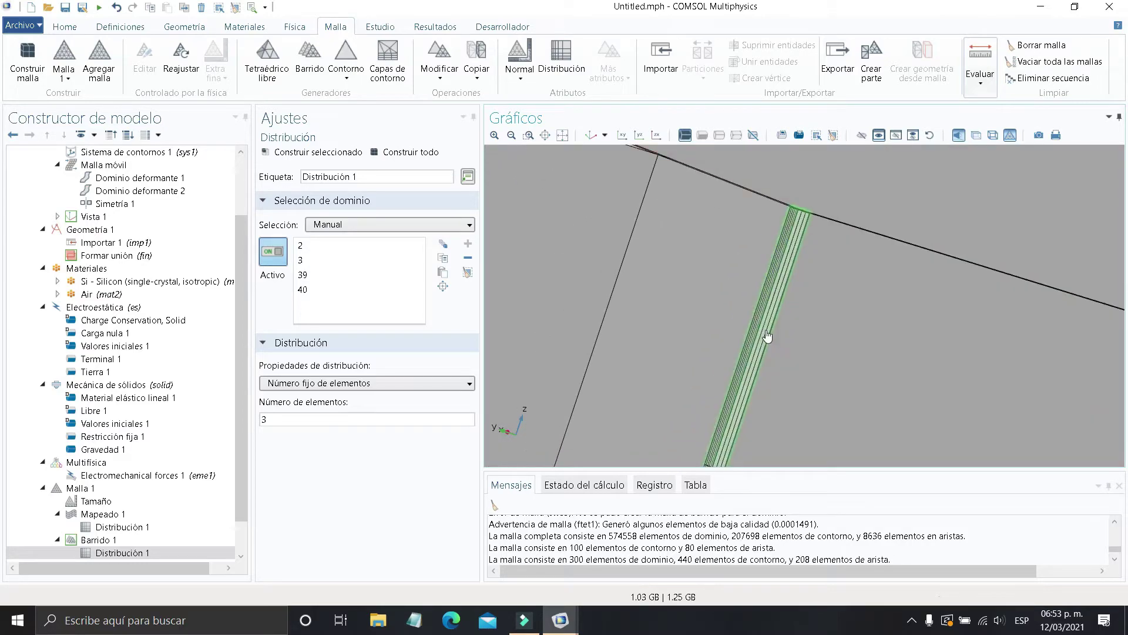
middle_drag(766, 335, 755, 303)
right_drag(754, 303, 770, 344)
middle_drag(738, 324, 958, 394)
right_drag(730, 329, 788, 389)
middle_drag(788, 387, 734, 354)
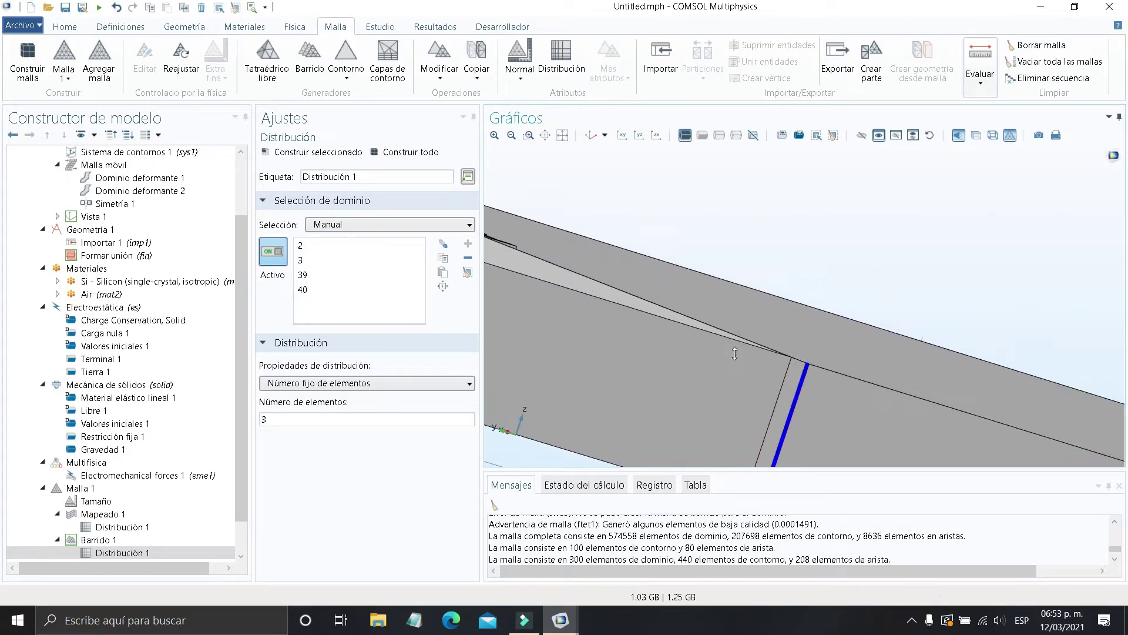
drag(734, 353, 785, 392)
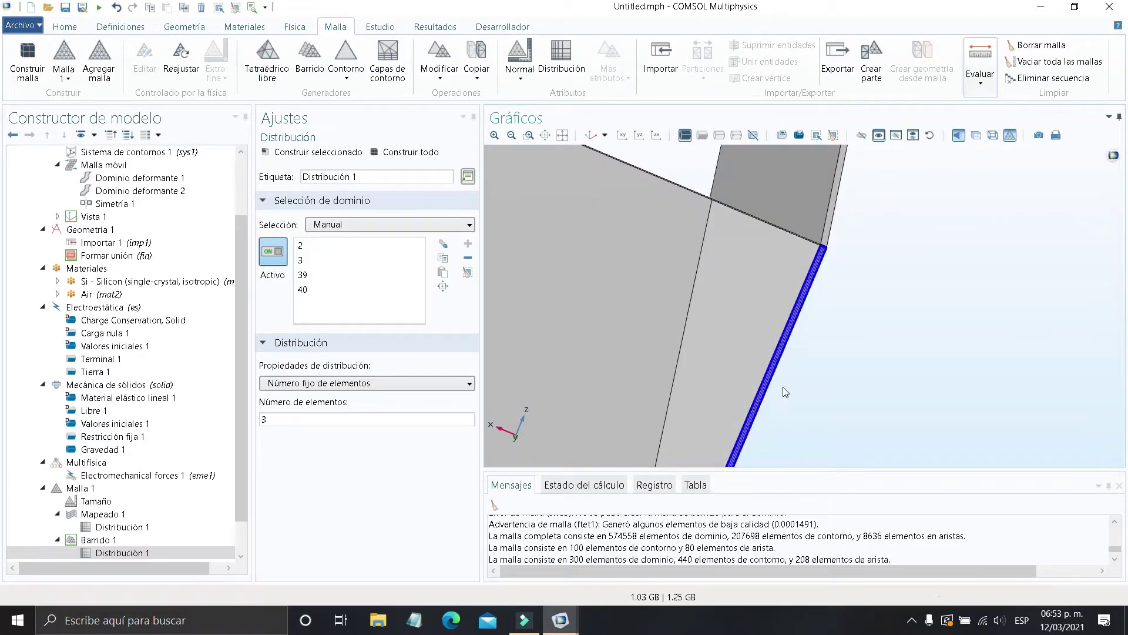
middle_drag(769, 342, 757, 354)
drag(728, 359, 716, 349)
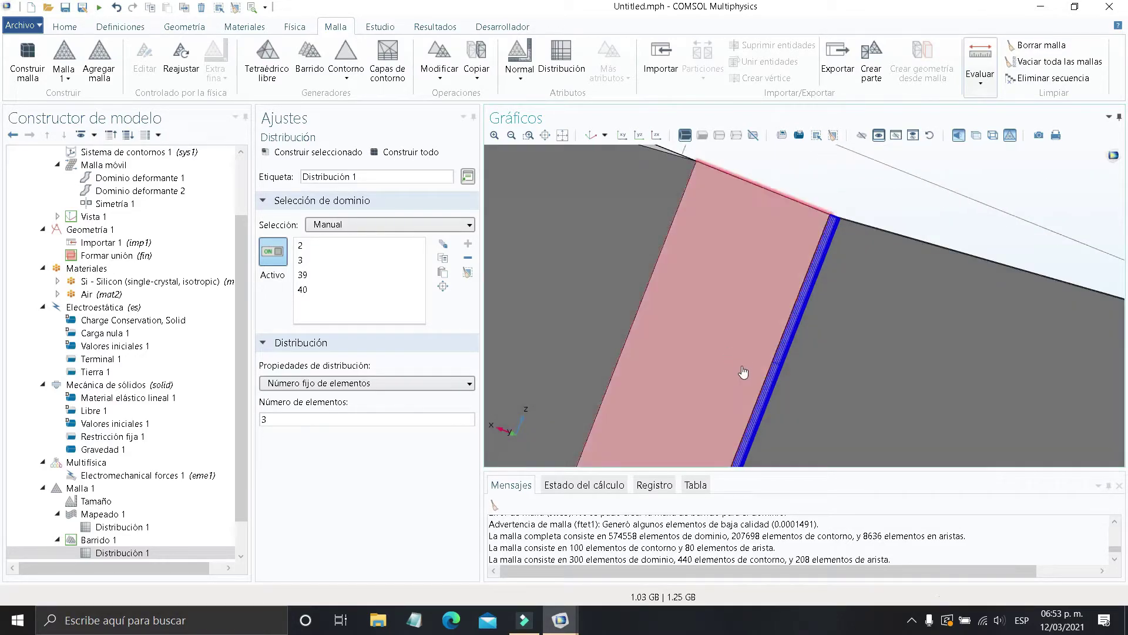
middle_drag(764, 364, 743, 336)
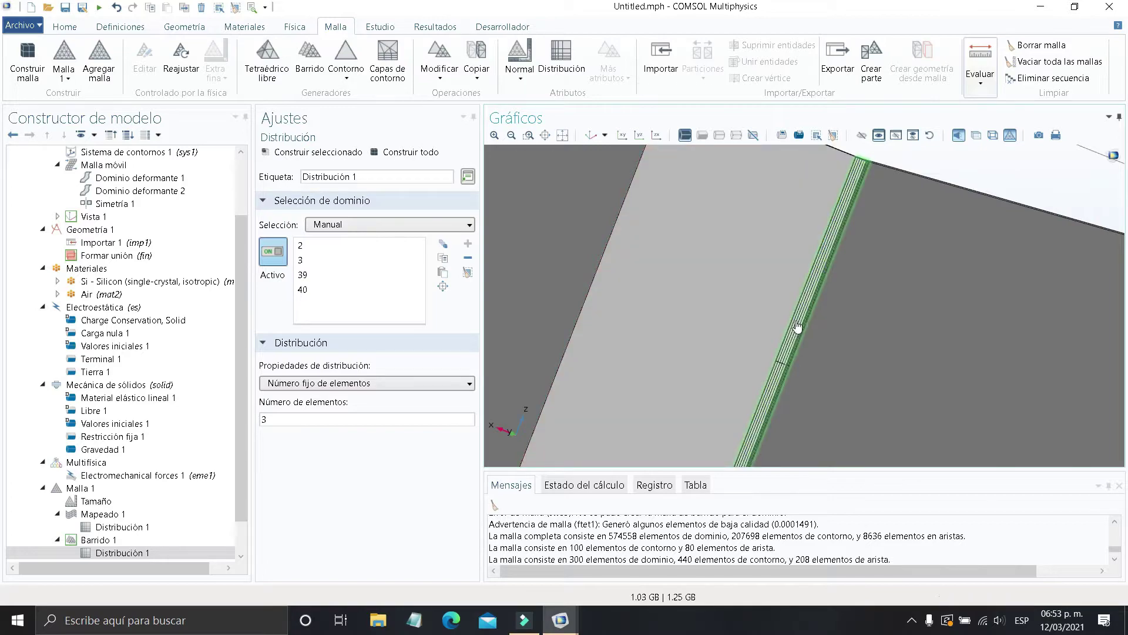
Add a Copiar arista operation to Malla 1 and select edge 35 of the meshed strip as the source edge
click(181, 489)
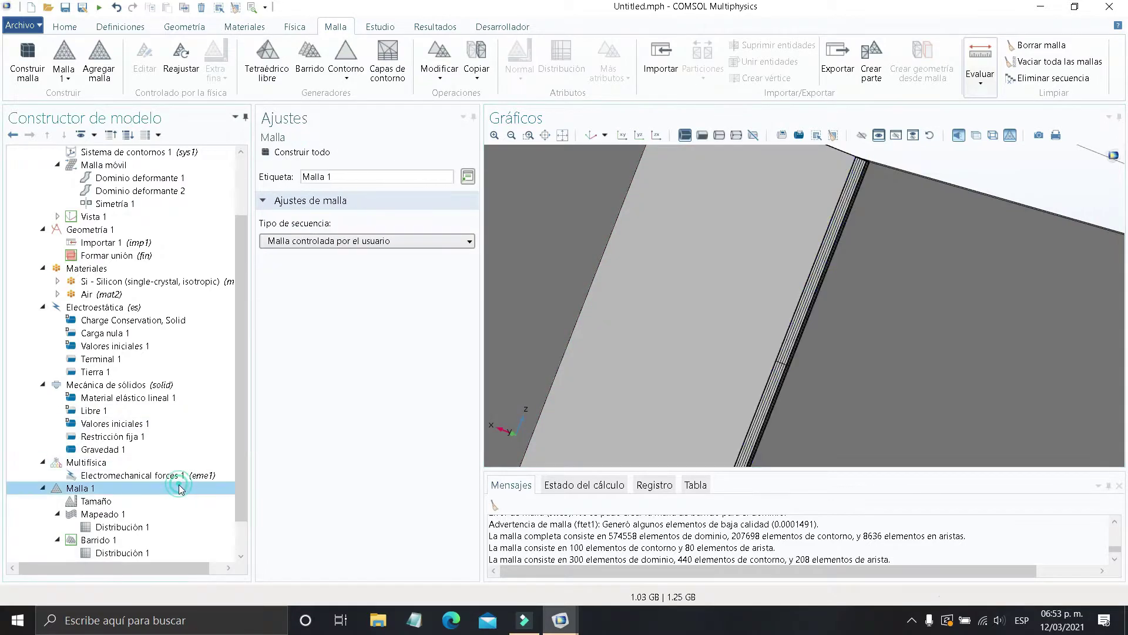
right_click(182, 490)
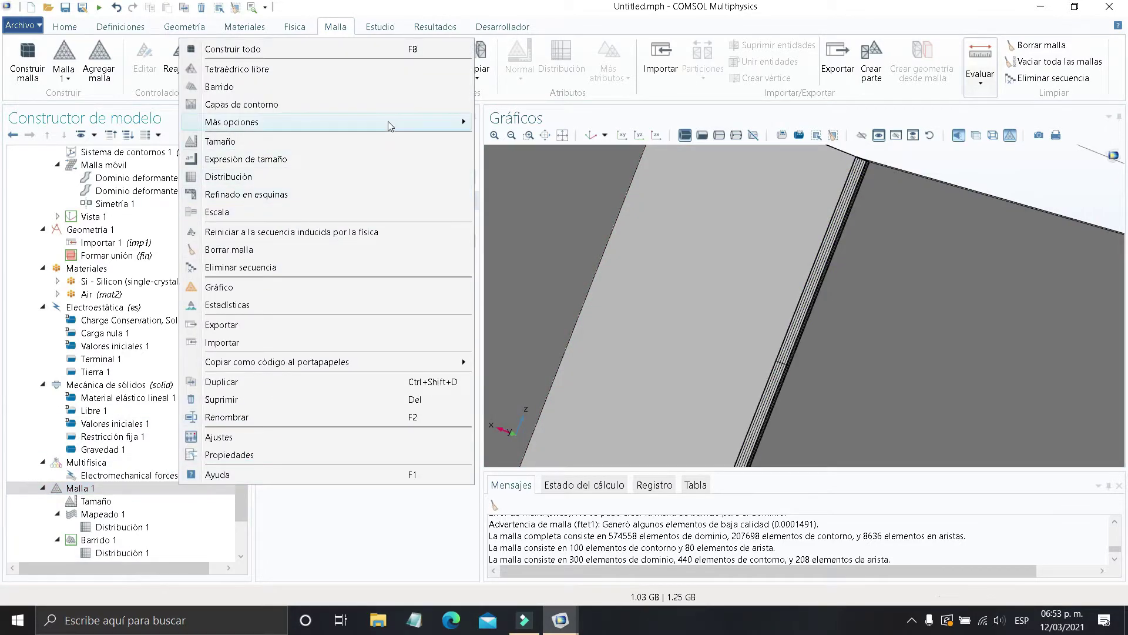
mouse_move(420, 125)
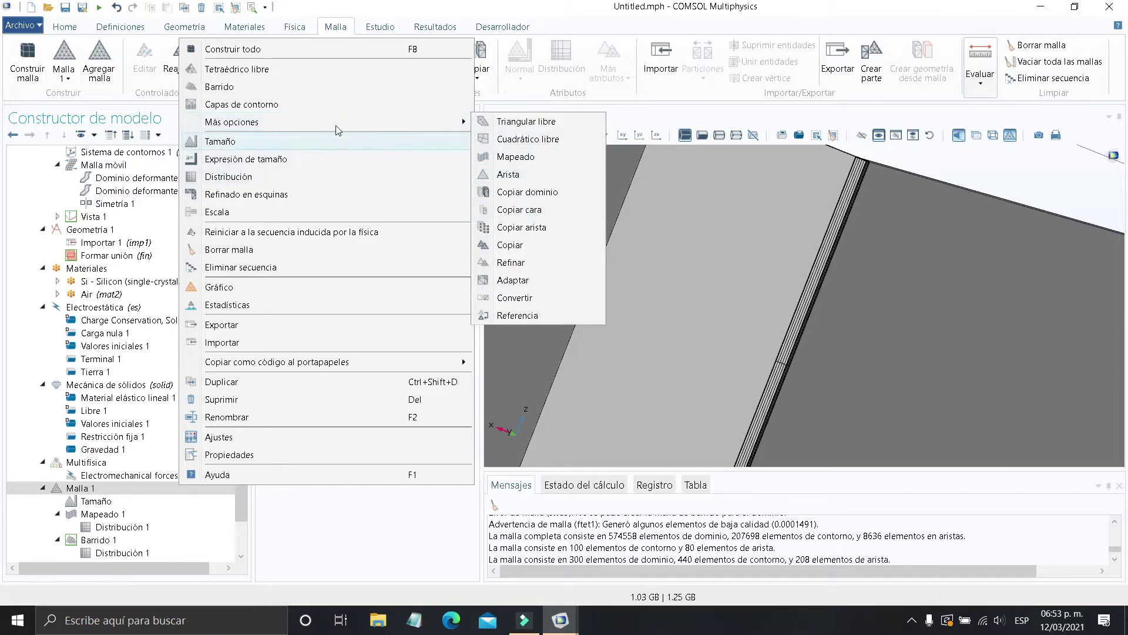
click(560, 228)
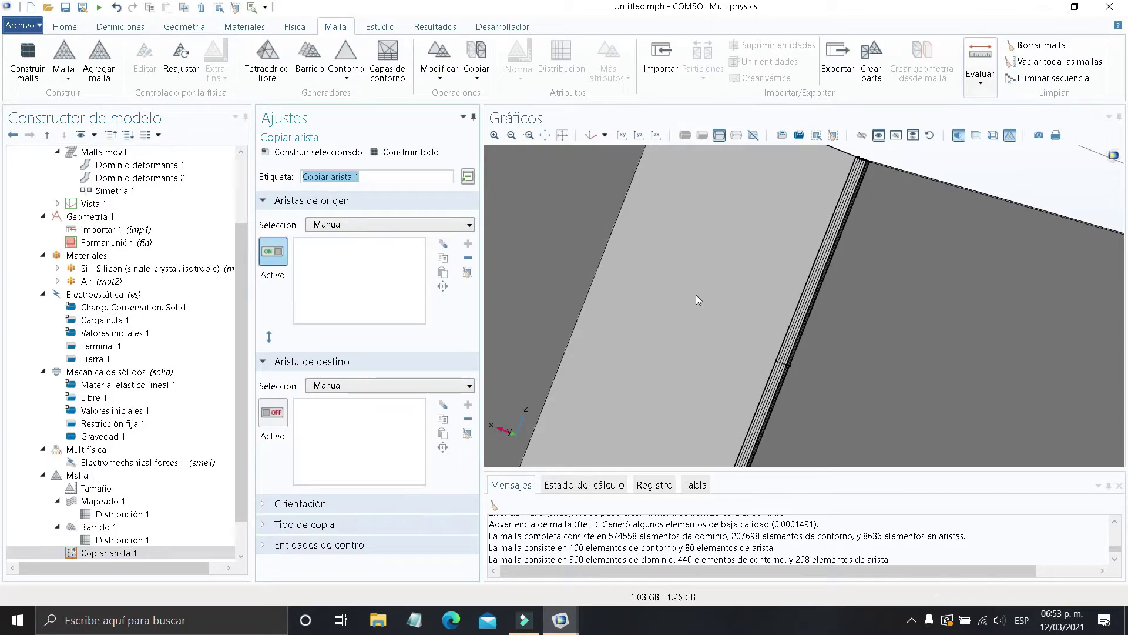
right_drag(696, 295, 721, 354)
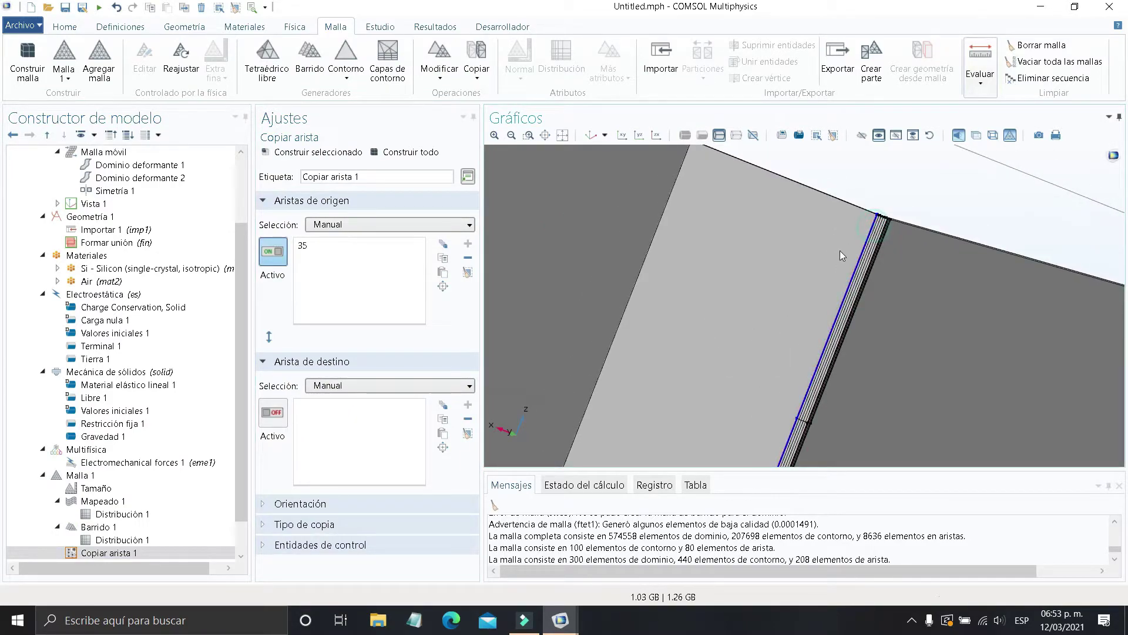
Activate the destination edge selection of Copiar arista 1 and pick edge 54 across the face from the meshed strip
right_drag(611, 372, 619, 426)
scroll(609, 394, up, 2)
drag(629, 424, 591, 416)
right_drag(588, 454, 606, 523)
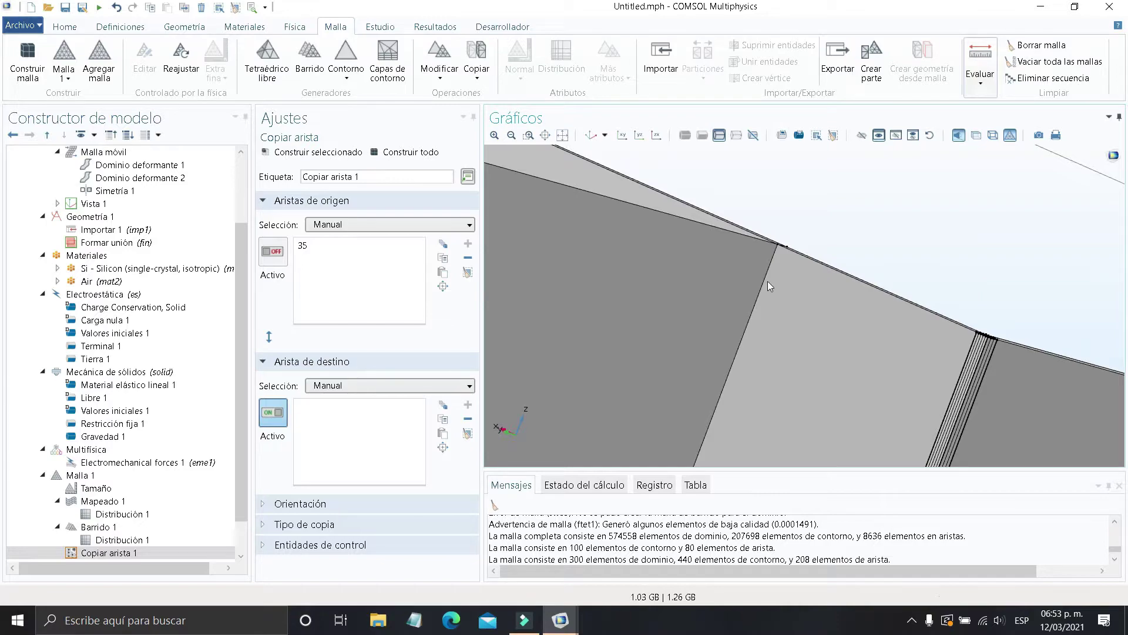
middle_drag(765, 281, 781, 405)
right_drag(823, 374, 855, 346)
mouse_move(859, 345)
mouse_down()
mouse_move(885, 347)
mouse_move(875, 324)
mouse_up()
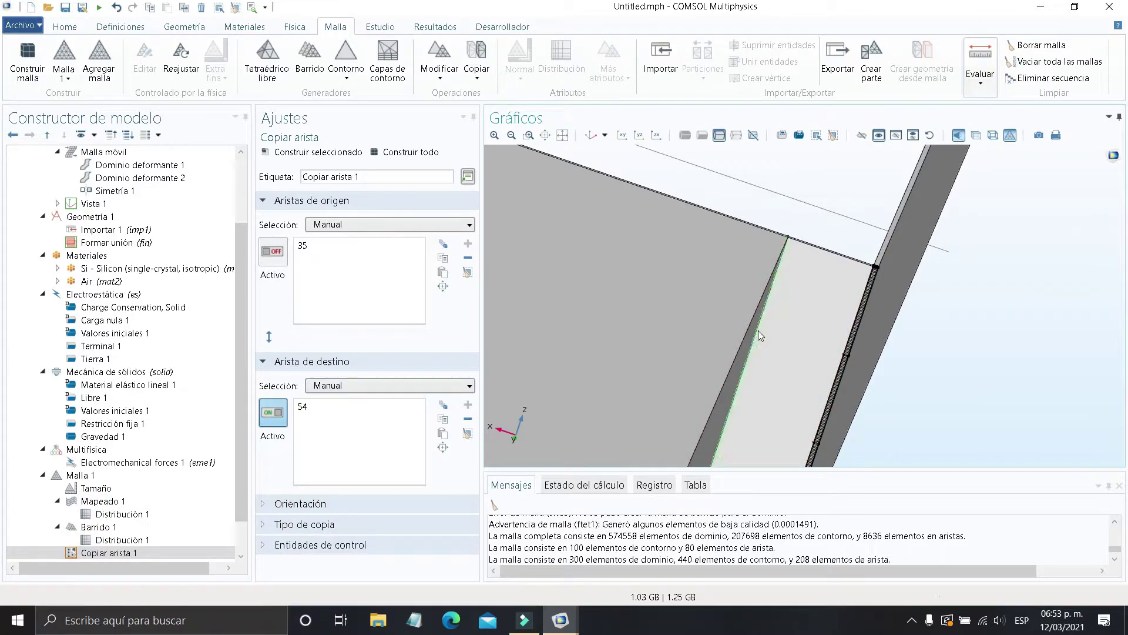
Add edge 59 at the next beam-to-plate junction to the destination edges of Copiar arista 1
right_drag(767, 330, 742, 299)
middle_drag(744, 307, 834, 350)
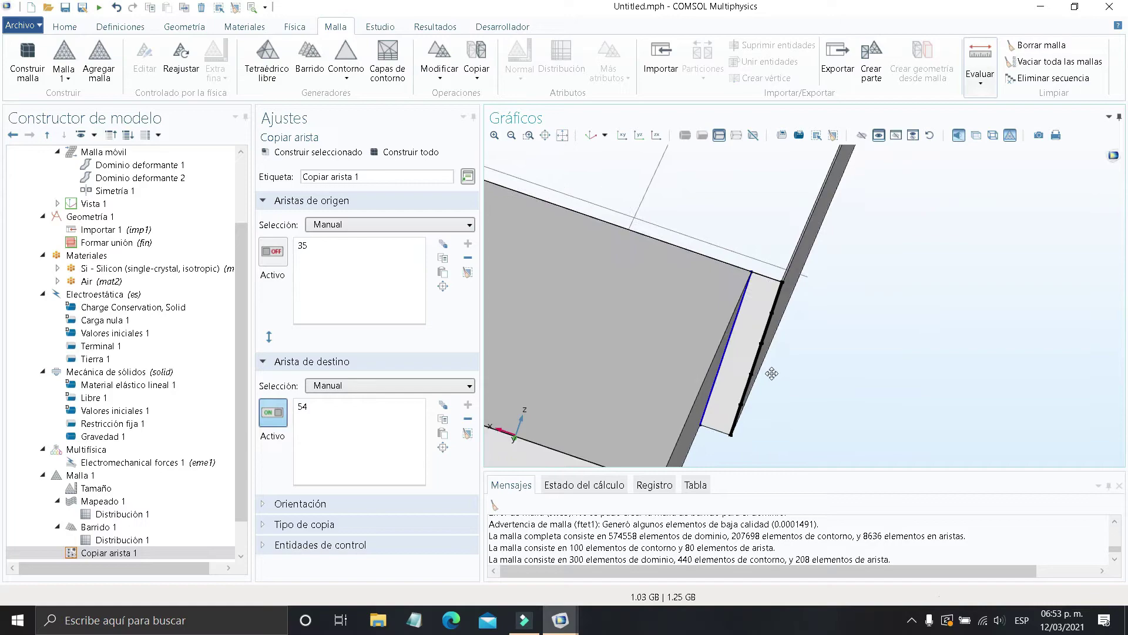
right_drag(772, 373, 829, 246)
drag(682, 332, 664, 337)
right_drag(664, 338, 938, 202)
drag(755, 369, 679, 389)
right_drag(679, 388, 1039, 234)
right_drag(699, 333, 805, 338)
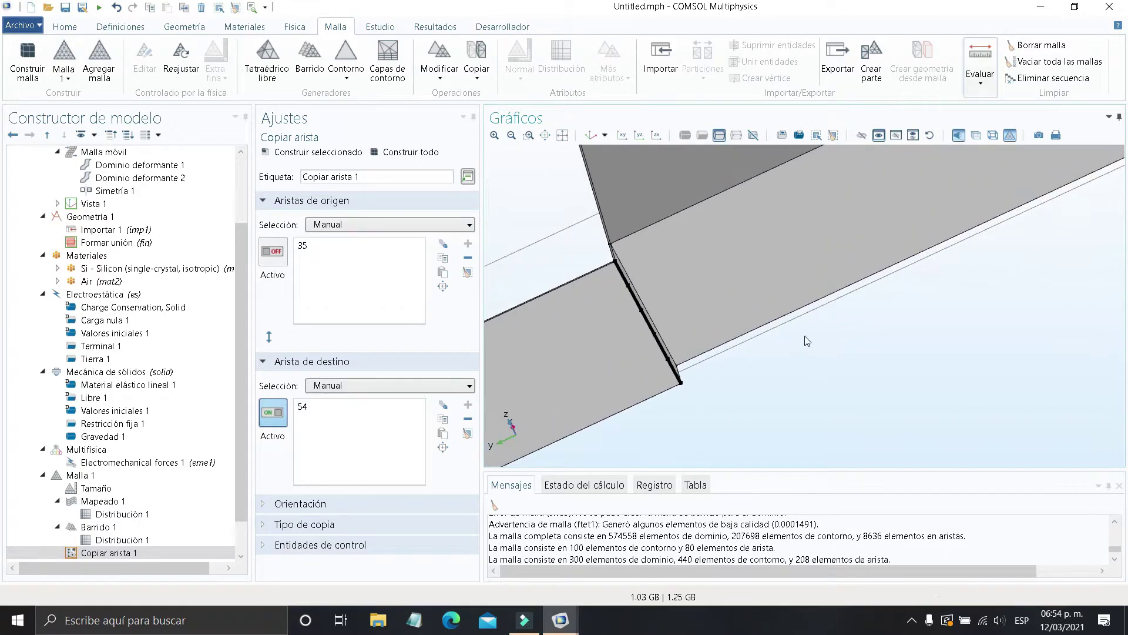
drag(657, 367, 636, 349)
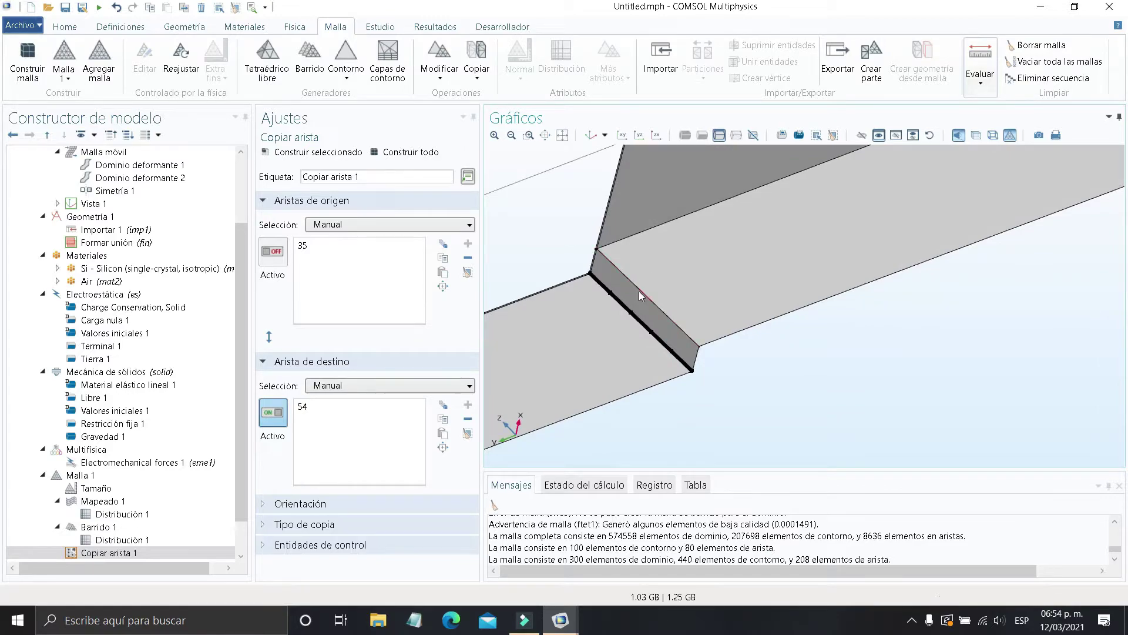
scroll(656, 299, down, 2)
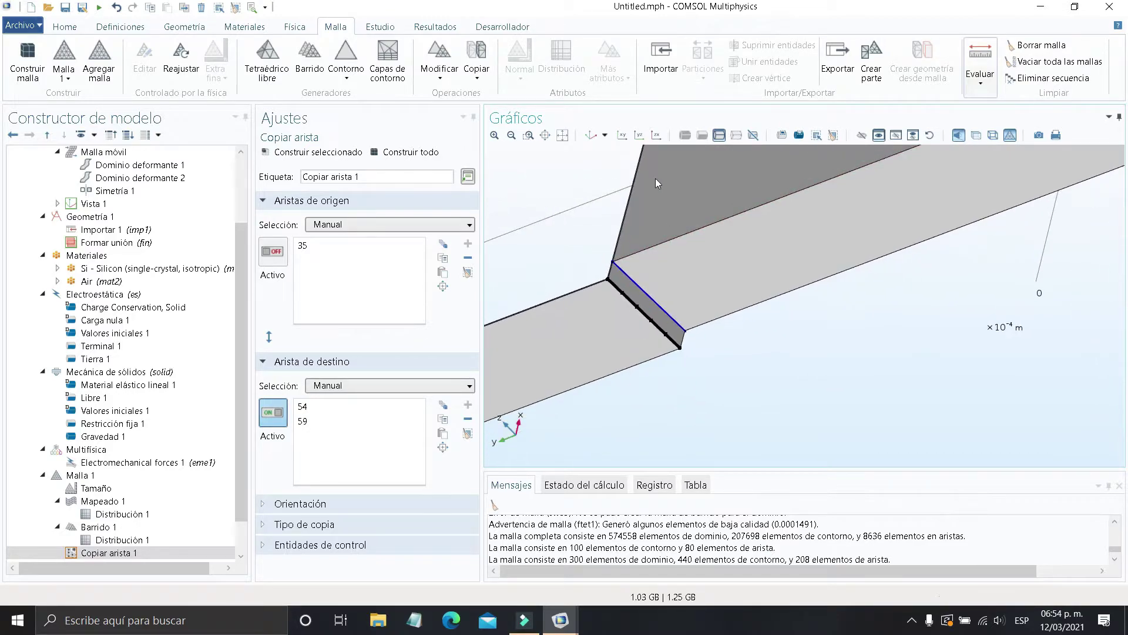
Add edge 320 of the central plate, beside a beam junction on its opposite side, to the destination edges
click(590, 136)
drag(761, 327, 699, 377)
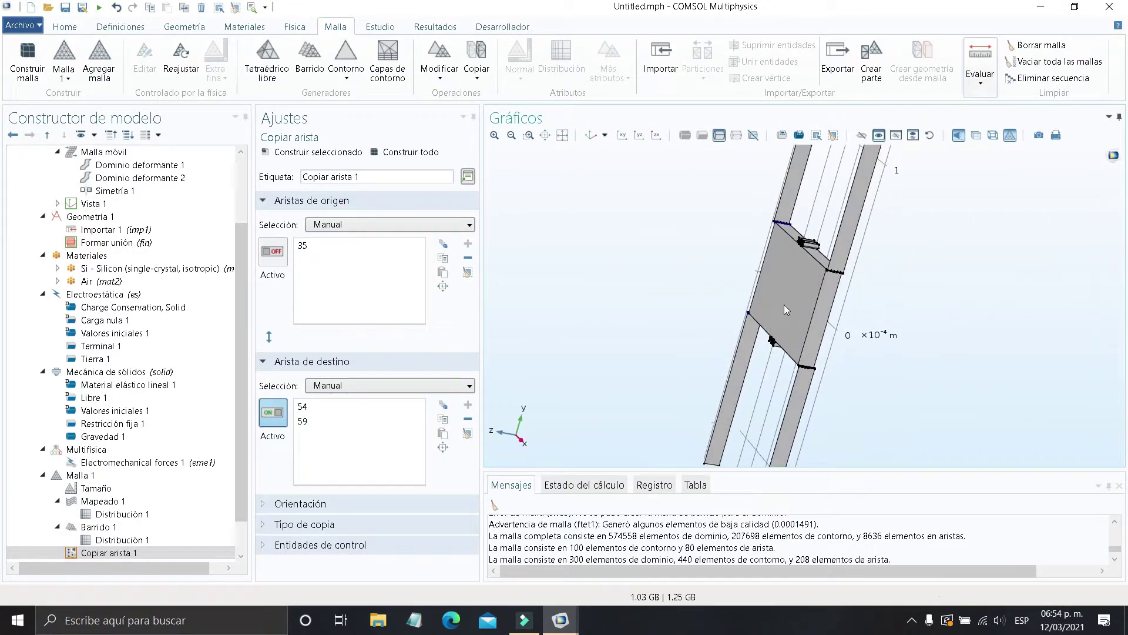
scroll(778, 329, up, 6)
scroll(782, 327, up, 4)
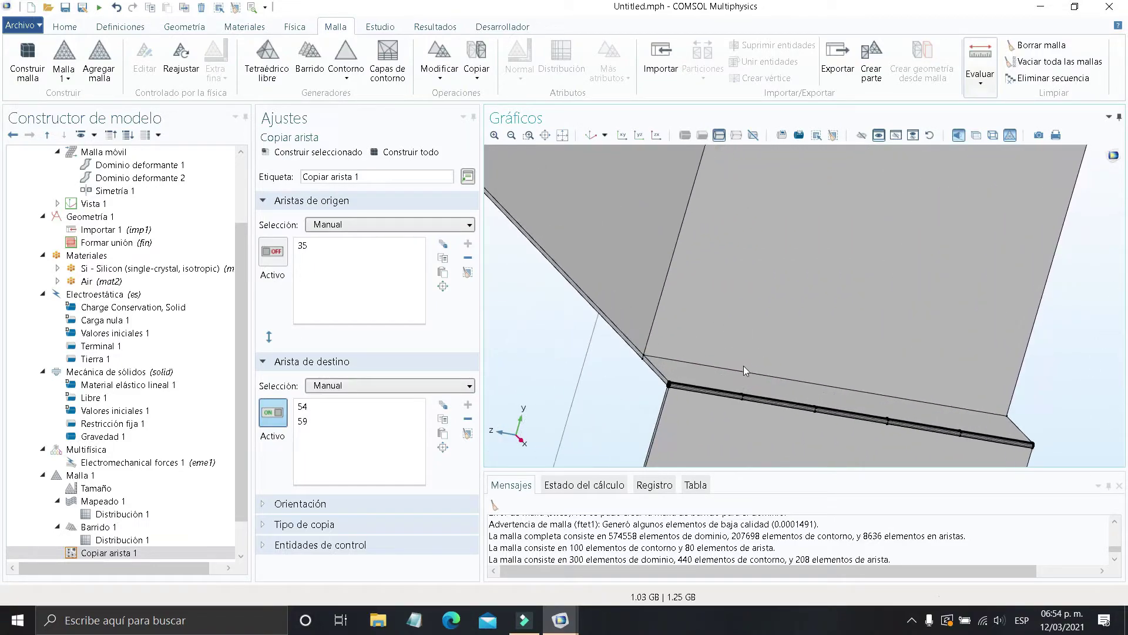
click(755, 376)
Add edge 325 at the remaining beam-to-plate junction to the destination edges of Copiar arista 1
scroll(764, 367, down, 5)
right_drag(876, 282, 752, 503)
right_drag(778, 265, 752, 397)
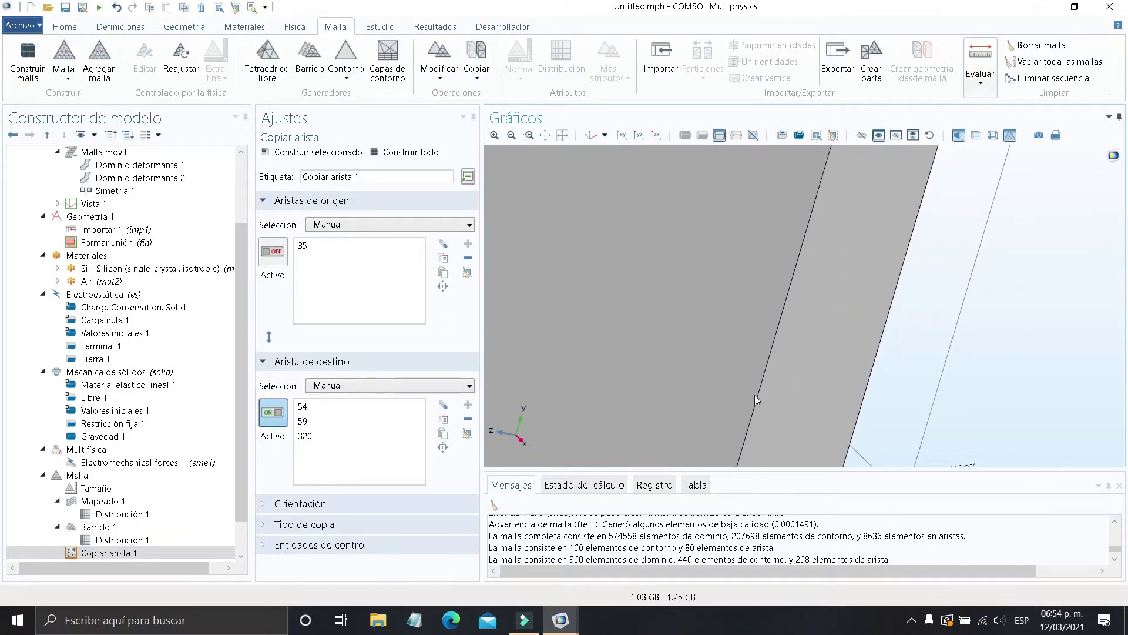
scroll(802, 279, down, 3)
right_drag(802, 279, 791, 412)
drag(822, 411, 816, 305)
scroll(805, 400, up, 5)
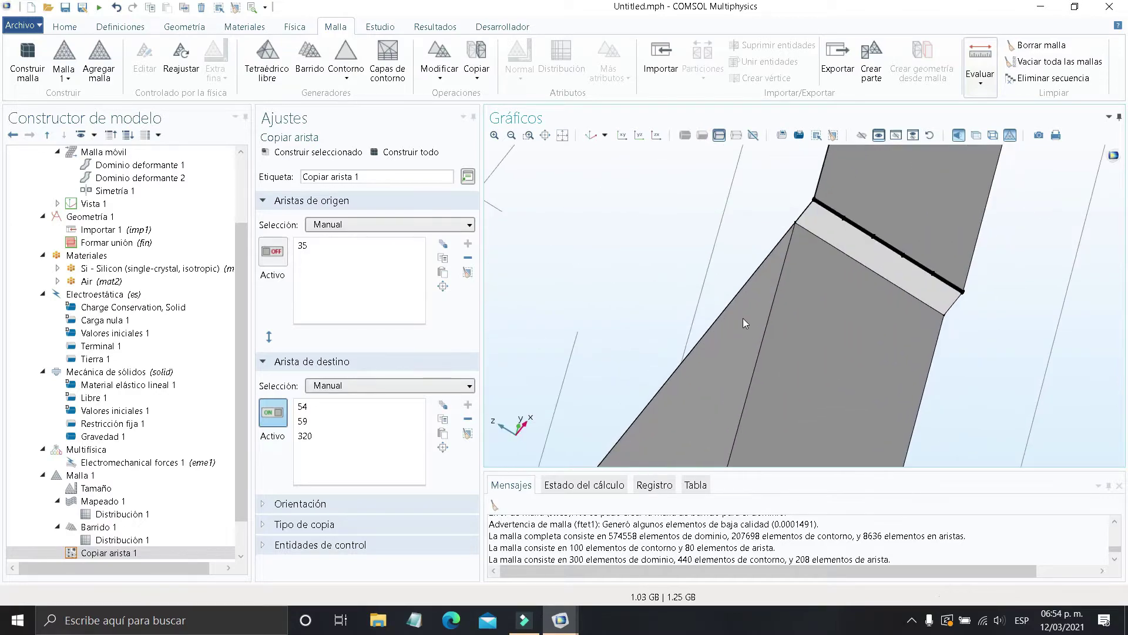
right_drag(806, 264, 789, 403)
scroll(805, 390, down, 5)
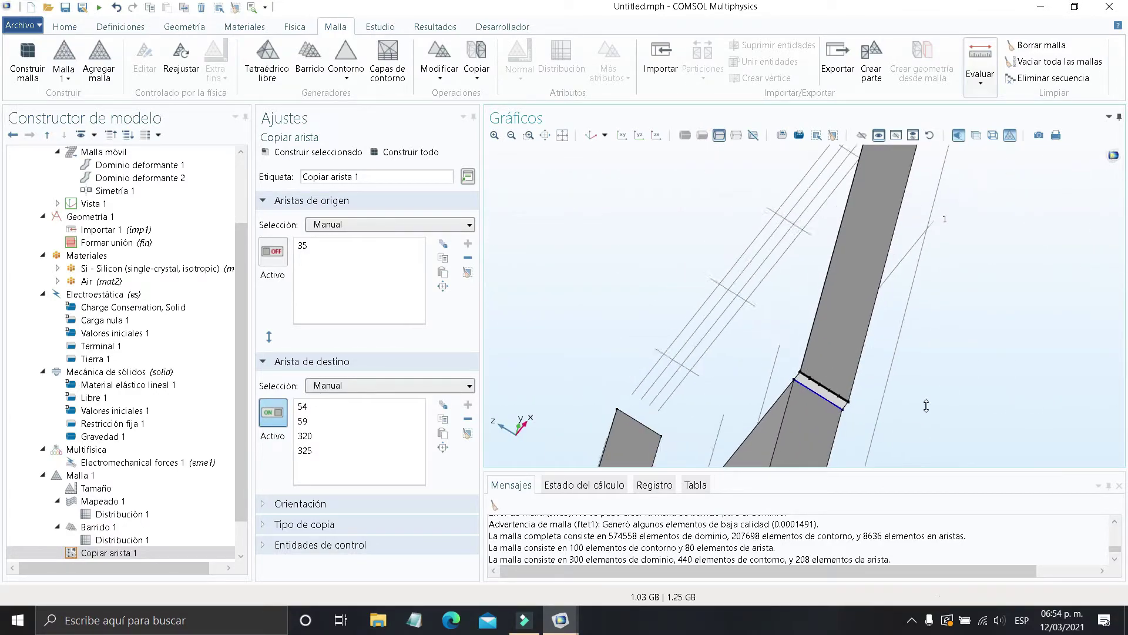
Add edge 372 at the free end of a beam to the destination edges of Copiar arista 1
right_drag(916, 183, 854, 450)
scroll(839, 341, up, 2)
middle_drag(767, 317, 472, 332)
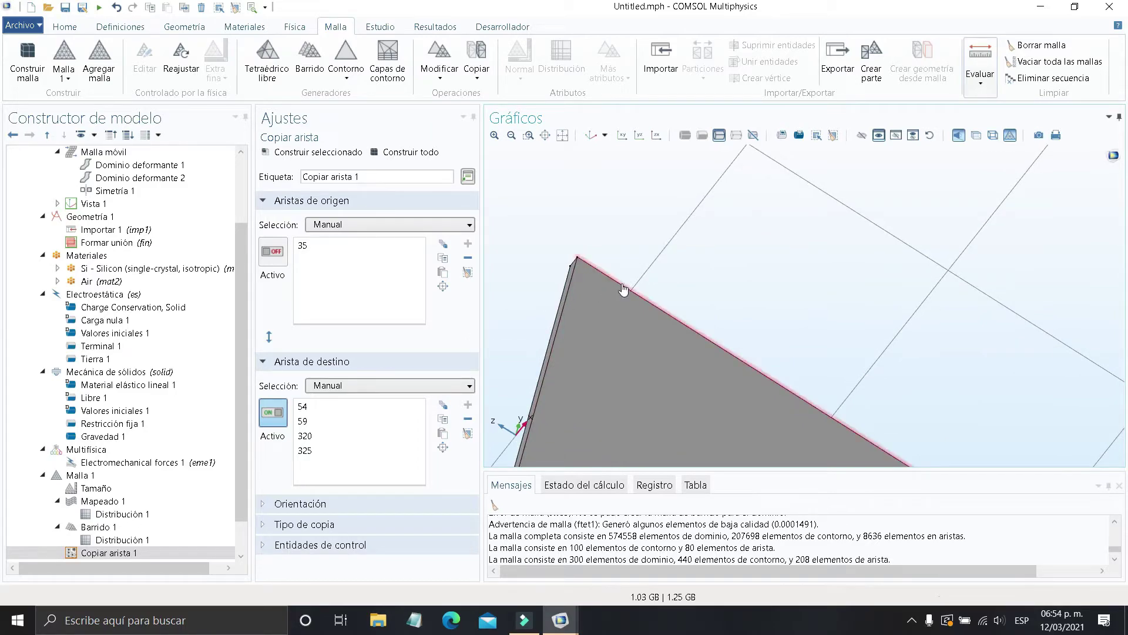
middle_drag(624, 314, 888, 391)
right_drag(671, 380, 831, 221)
click(593, 135)
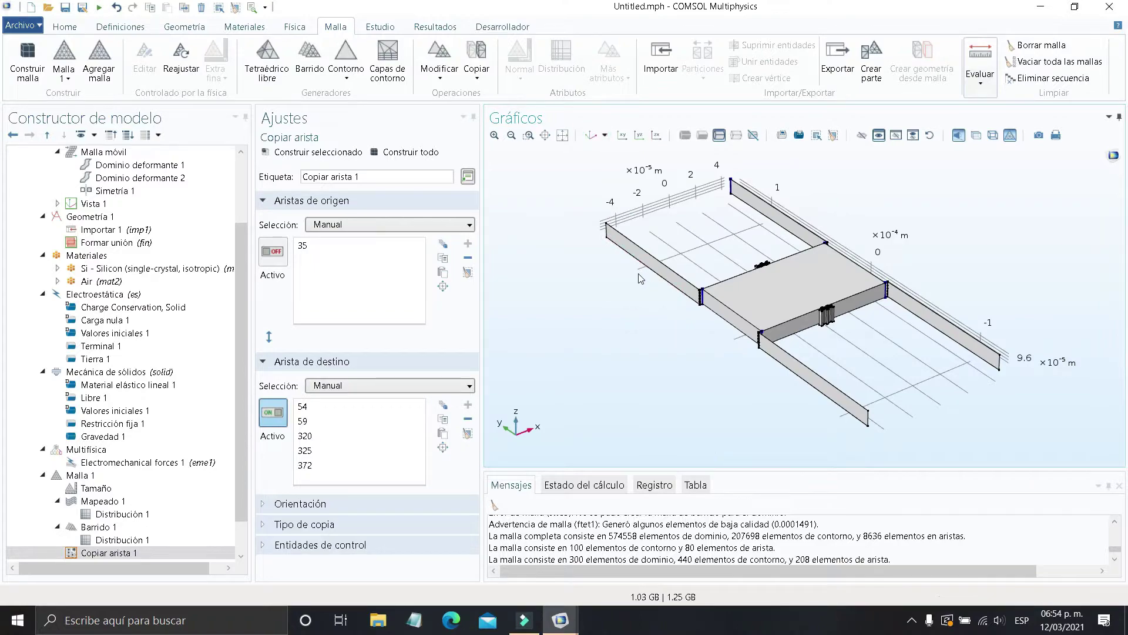
Add edge 24 at the free end of another beam to the destination edges of Copiar arista 1
middle_drag(631, 270, 539, 204)
right_drag(536, 187, 674, 334)
middle_drag(674, 337, 664, 283)
right_drag(714, 235, 658, 364)
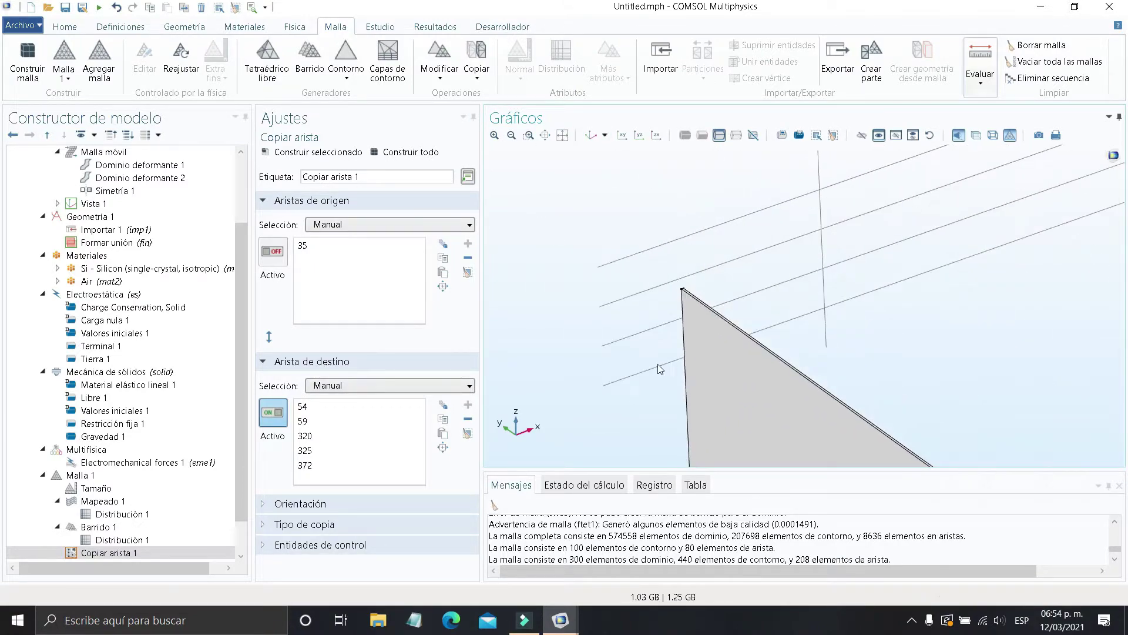
middle_drag(658, 364, 567, 329)
click(741, 249)
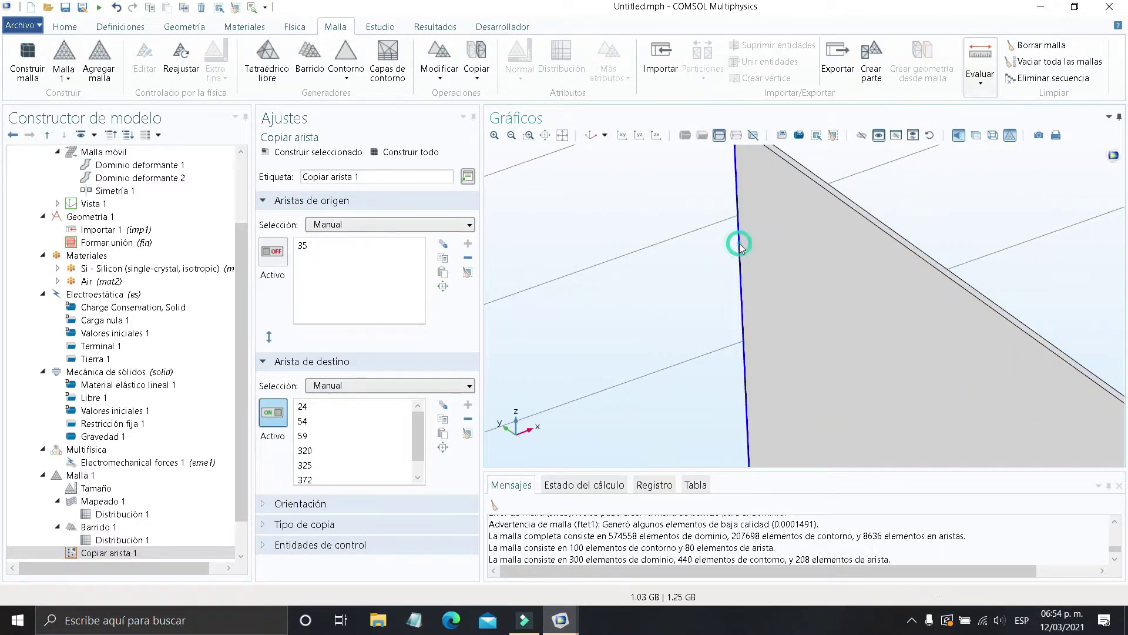
Add edge 1 at the free end of the beam in line with it to the destination edges
middle_drag(738, 245, 1007, 383)
right_drag(1024, 384, 844, 275)
right_drag(926, 384, 852, 347)
middle_drag(922, 430, 697, 327)
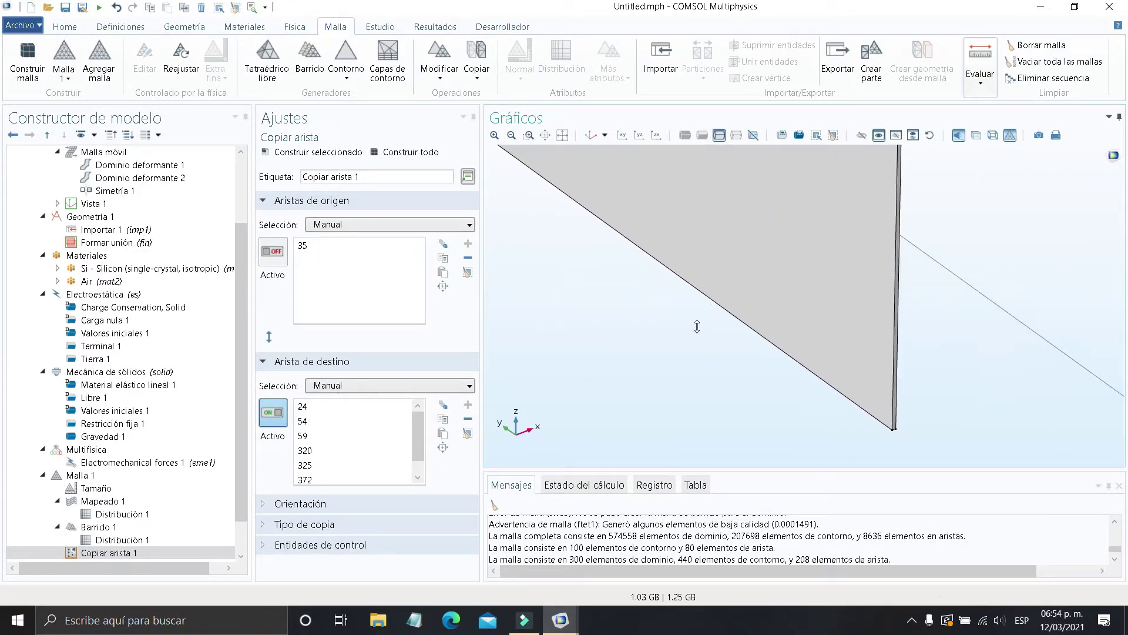
click(899, 262)
middle_drag(899, 263, 859, 358)
drag(859, 357, 699, 265)
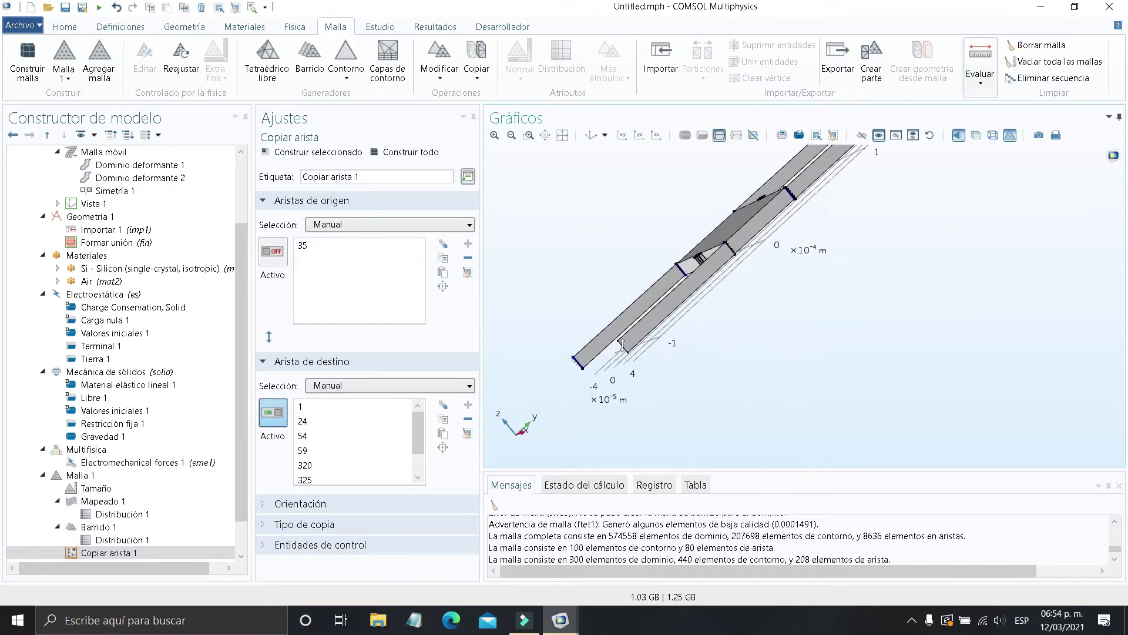
Add the end edge of the last remaining beam to the destination edges and build all of the mesh
middle_drag(623, 364, 570, 288)
right_drag(570, 287, 822, 411)
middle_drag(750, 435, 611, 330)
middle_drag(755, 285, 760, 433)
right_drag(887, 358, 938, 477)
click(411, 152)
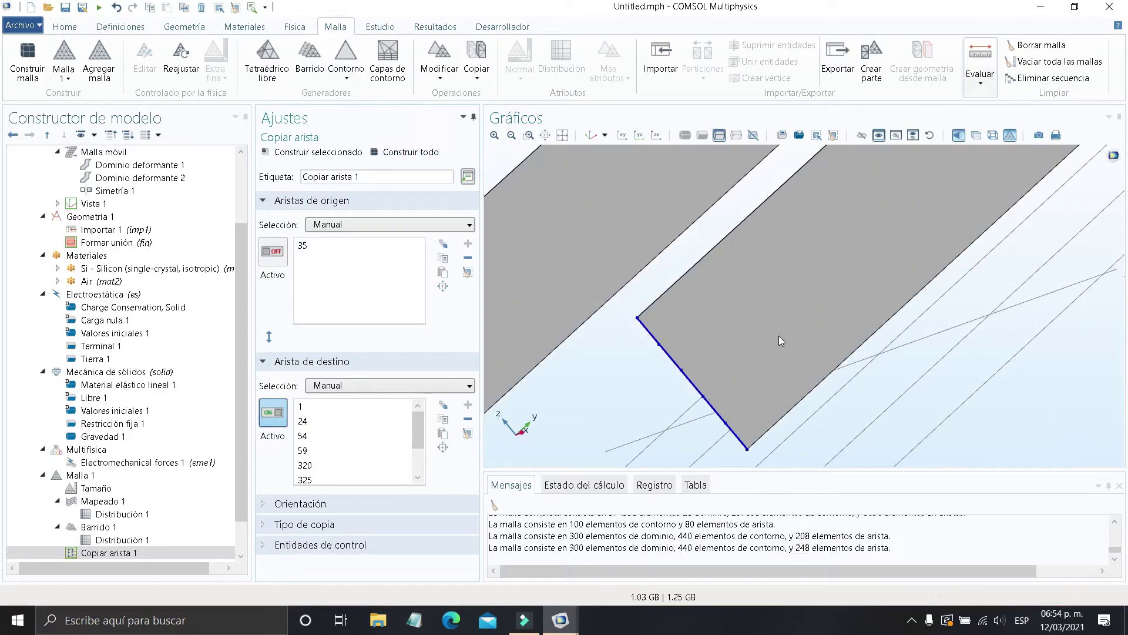
Examine the copied edge divisions at the beam ends and at the beam-to-plate junctions
scroll(639, 327, up, 3)
scroll(636, 332, down, 1)
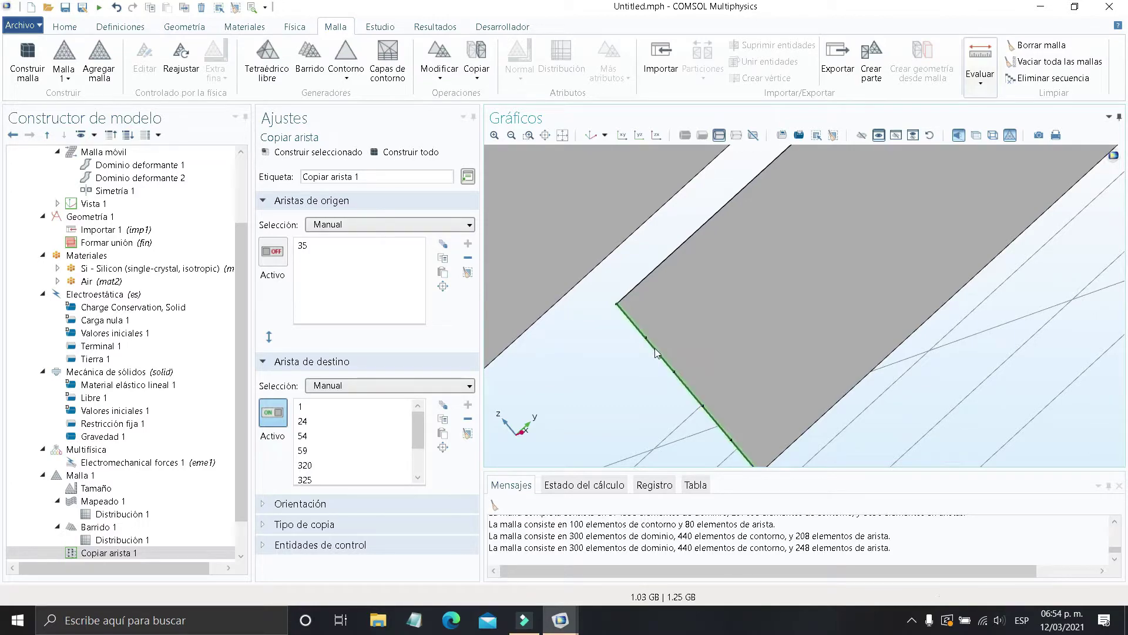
scroll(798, 445, down, 4)
right_drag(790, 390, 955, 288)
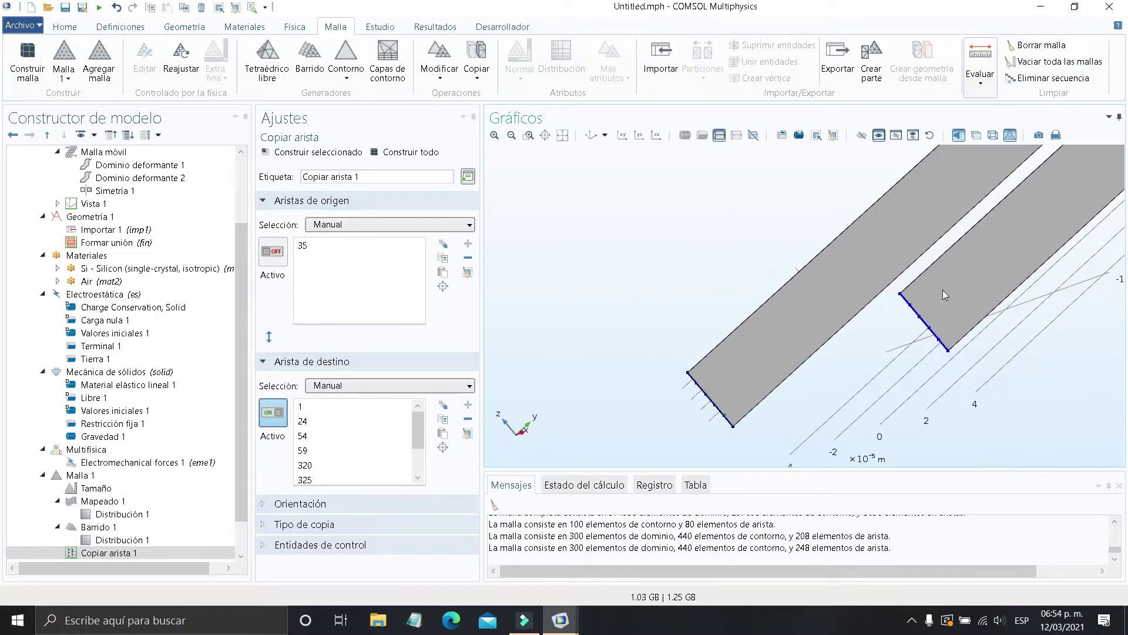
drag(759, 320, 983, 353)
scroll(651, 313, up, 4)
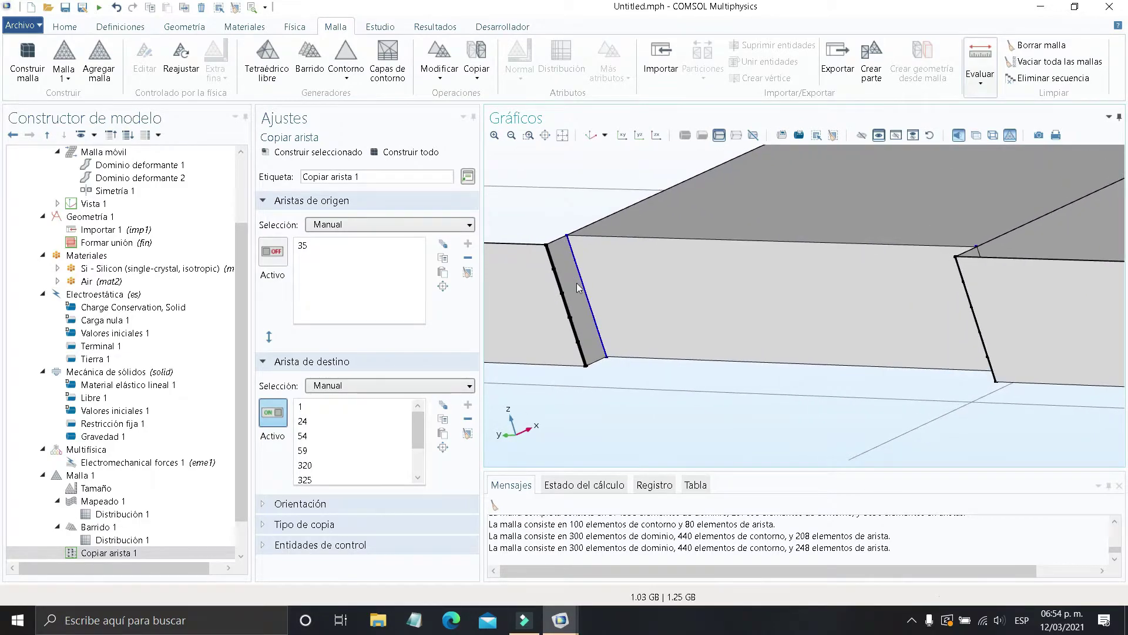
right_drag(592, 296, 796, 339)
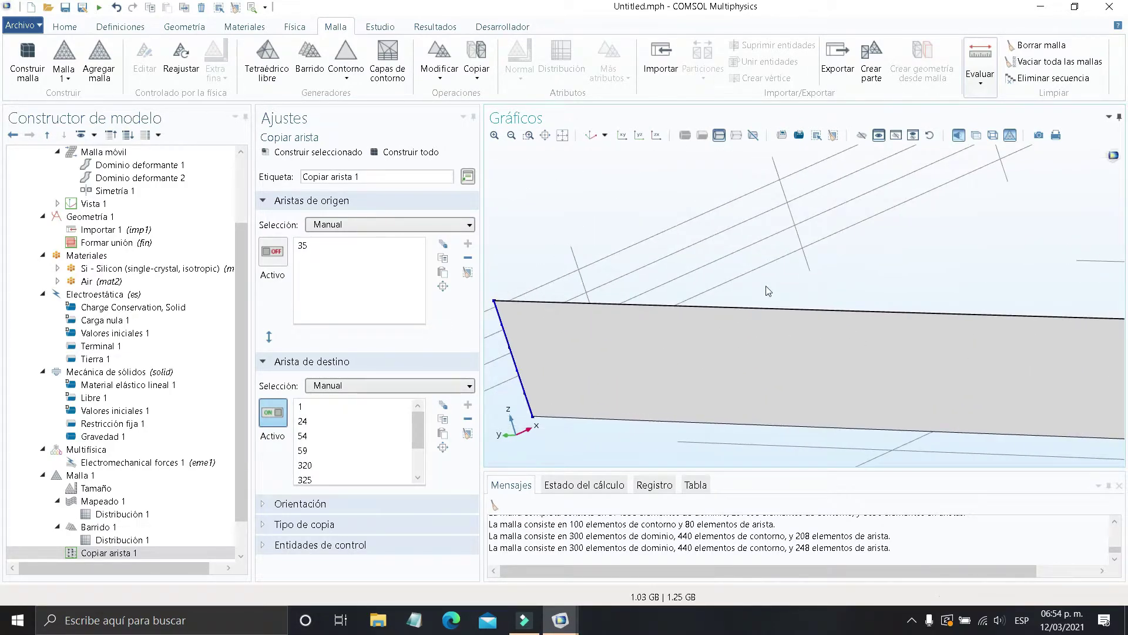
scroll(768, 291, down, 4)
scroll(894, 314, up, 4)
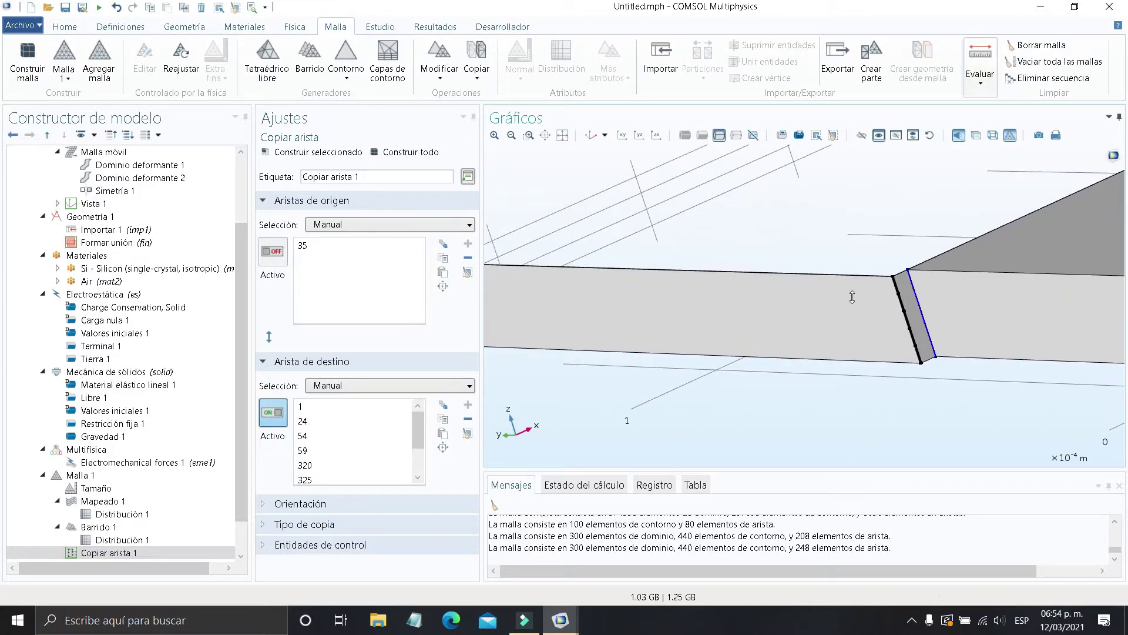
Add a second Mapeado operation to Malla 1
click(95, 476)
right_click(97, 475)
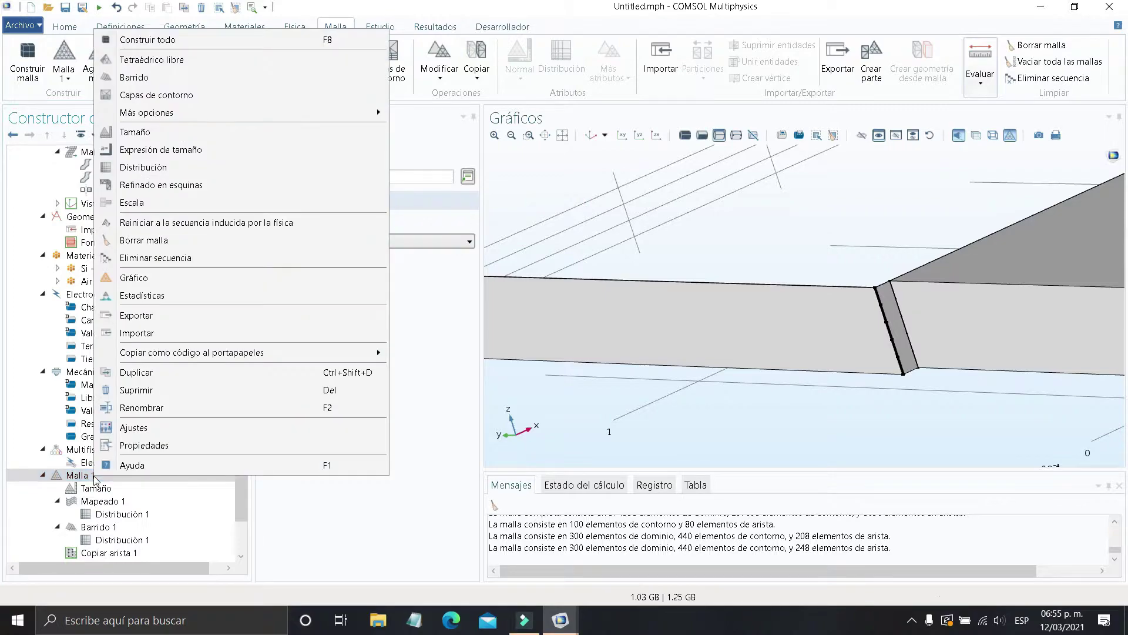
mouse_move(381, 113)
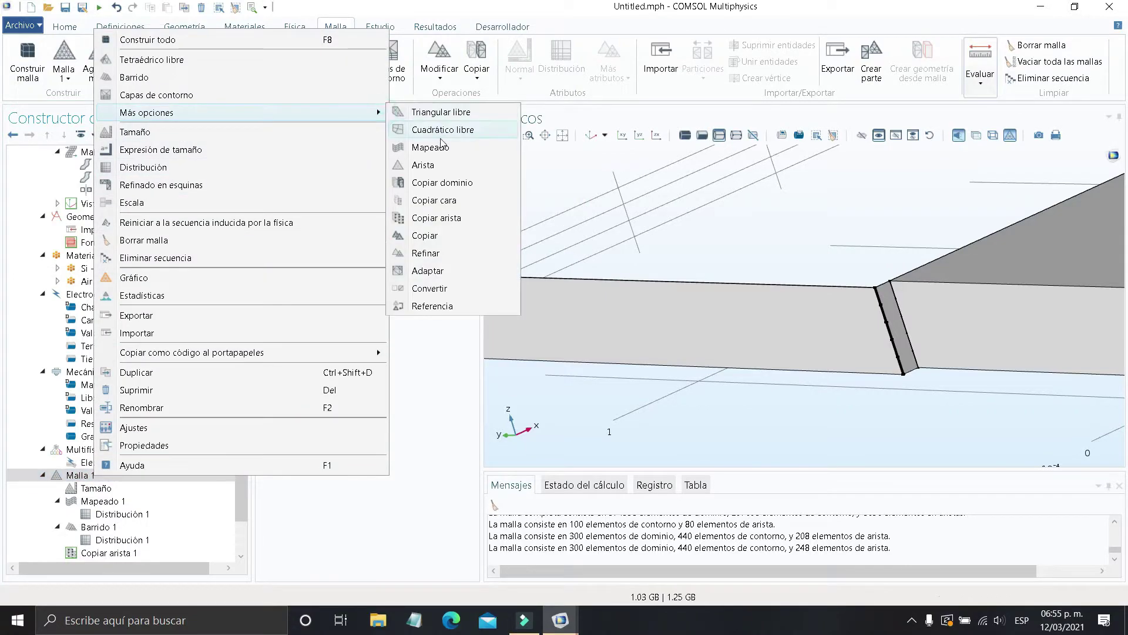
click(439, 146)
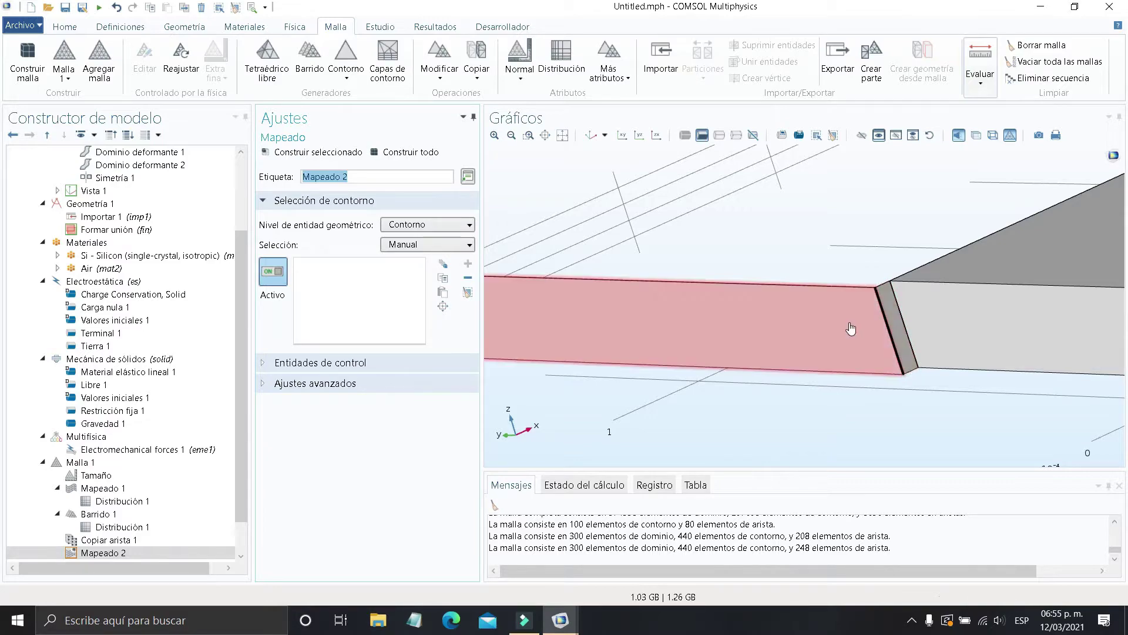
Select beam side face 14 and the adjoining narrow junction face 26 as boundaries for Mapeado 2
scroll(851, 329, down, 3)
right_drag(891, 350, 816, 362)
click(758, 341)
scroll(764, 335, up, 5)
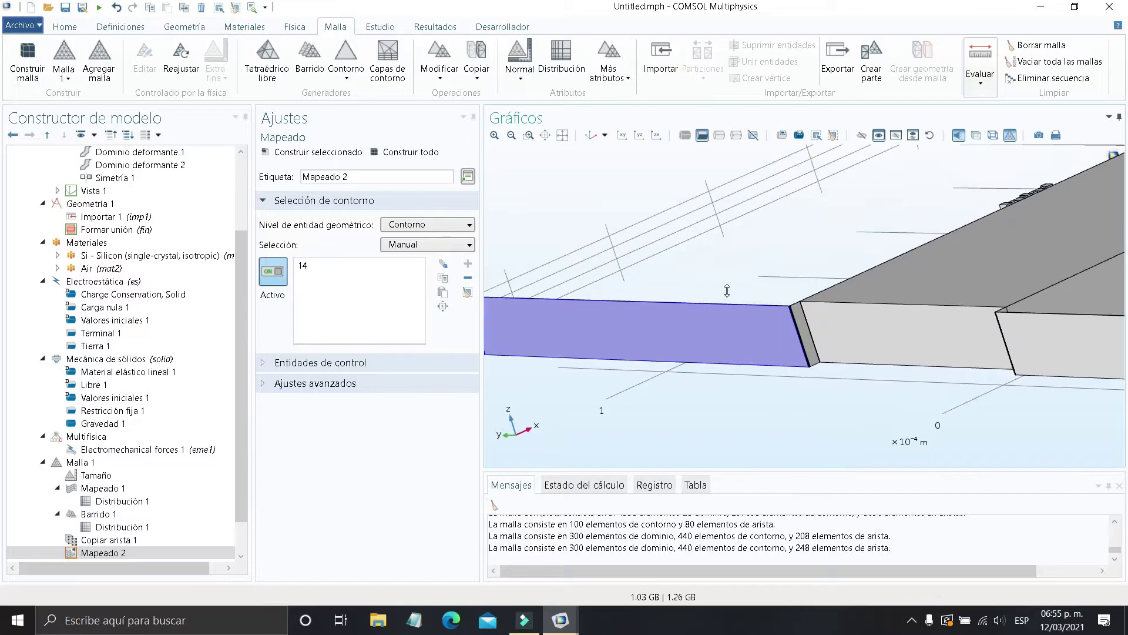
click(852, 272)
scroll(856, 308, down, 6)
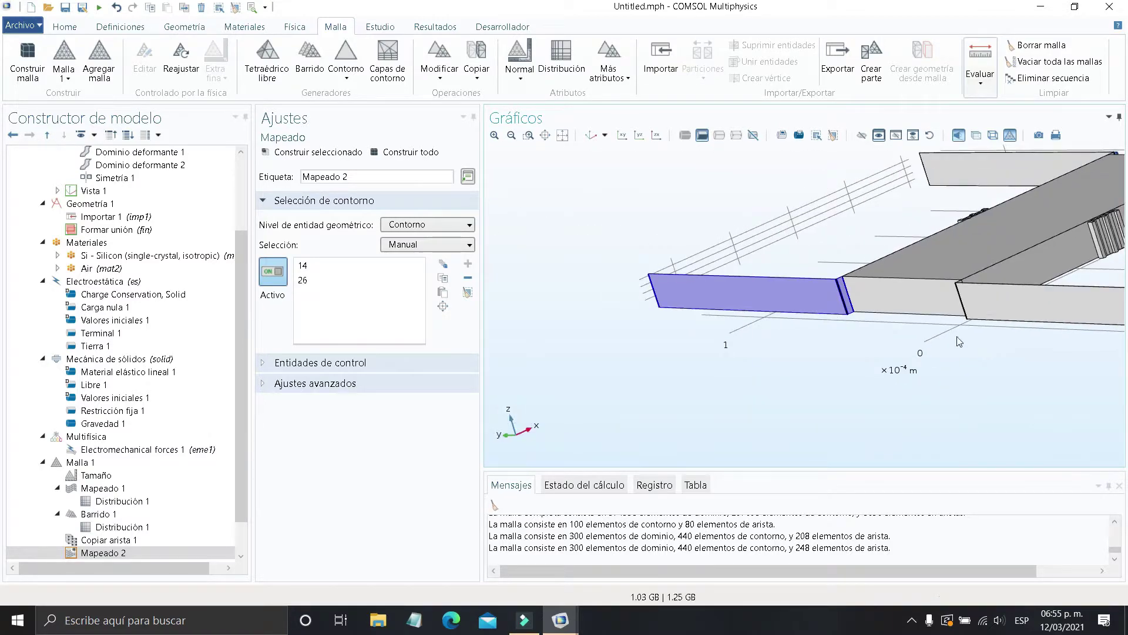
Add boundary 1, the side face of the beam beyond the central plate, to the Mapeado 2 selection
right_drag(953, 340, 948, 330)
click(1035, 282)
drag(997, 292, 1062, 295)
right_drag(1070, 303, 901, 385)
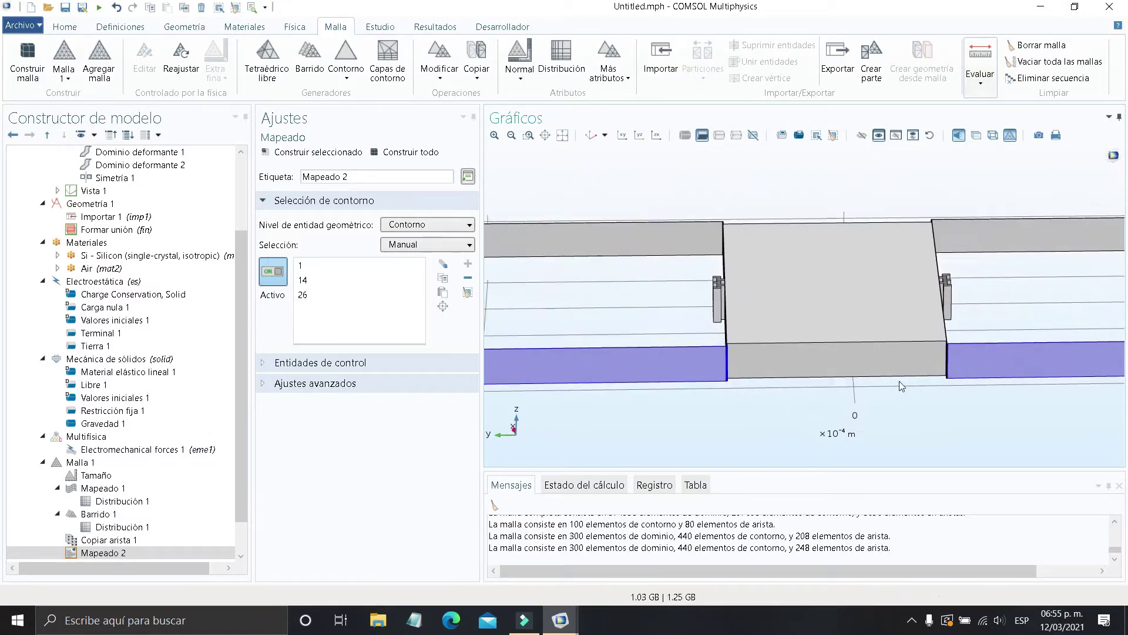
Add boundary 24, the narrow face at that beam's junction with the plate, to the Mapeado 2 selection
drag(933, 366, 984, 365)
middle_drag(987, 365, 742, 350)
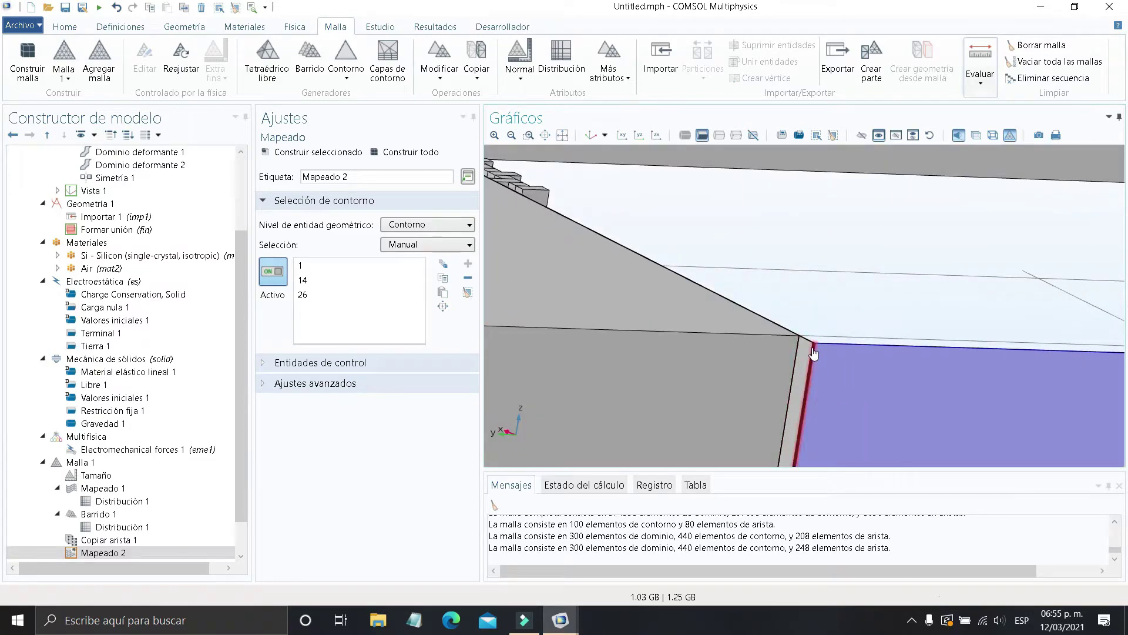
scroll(813, 353, down, 3)
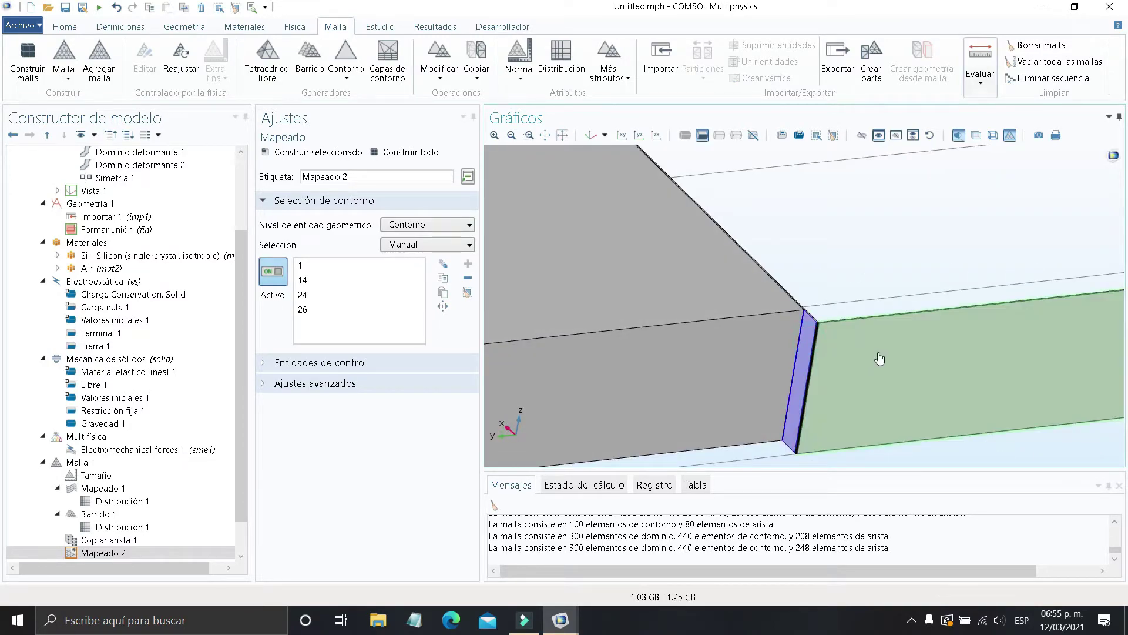
Remove beam side faces 1 and 14 from the Mapeado 2 boundary selection
middle_drag(858, 344, 958, 365)
right_drag(1004, 344, 1121, 304)
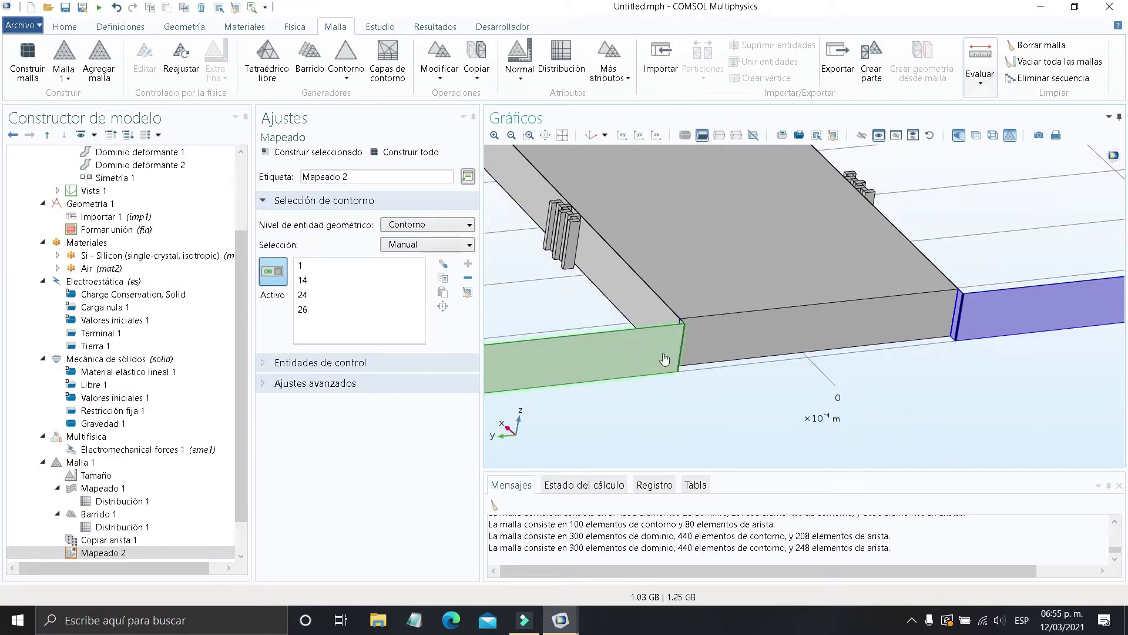
click(1085, 314)
click(586, 355)
Add narrow junction faces 193 and 195 on the plate's opposite side to the Mapeado 2 selection
scroll(975, 348, down, 5)
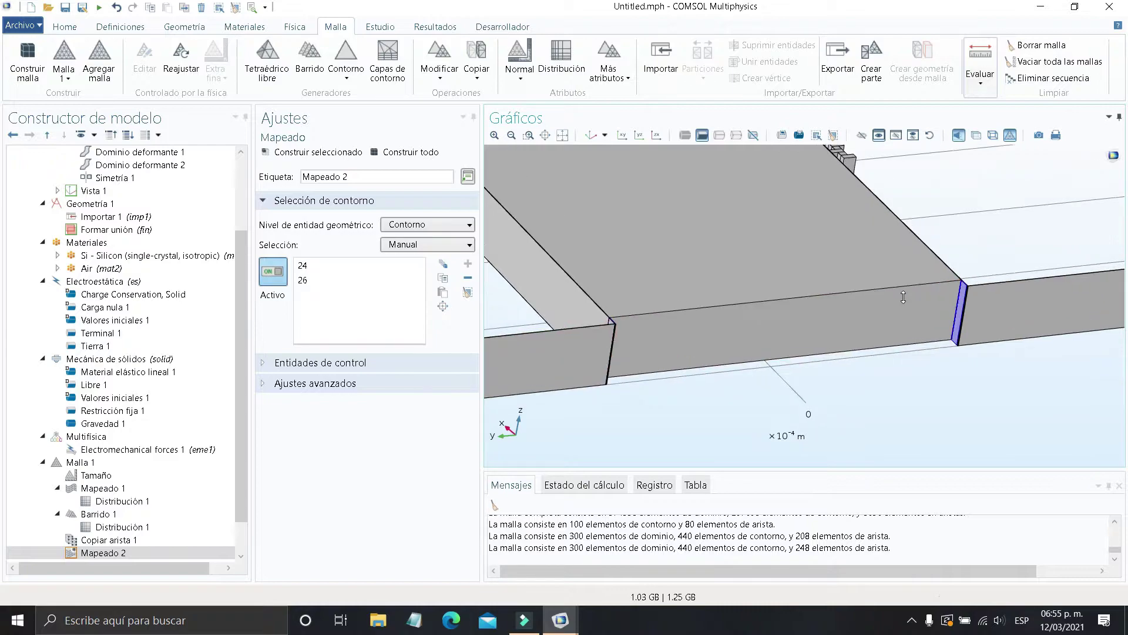
scroll(975, 348, down, 1)
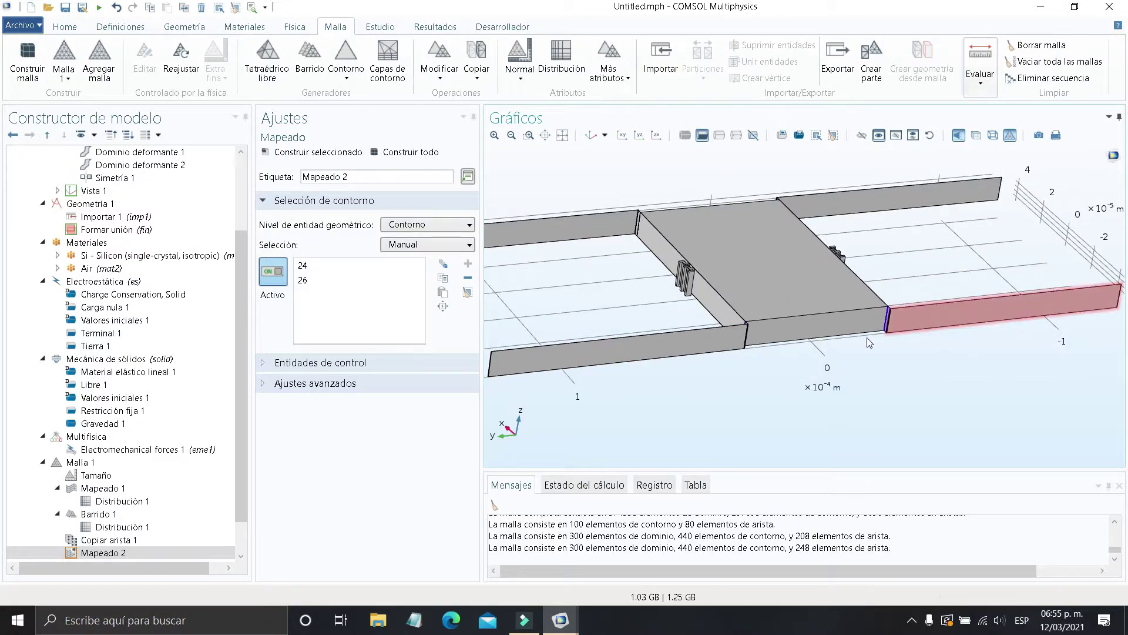
drag(869, 342, 607, 376)
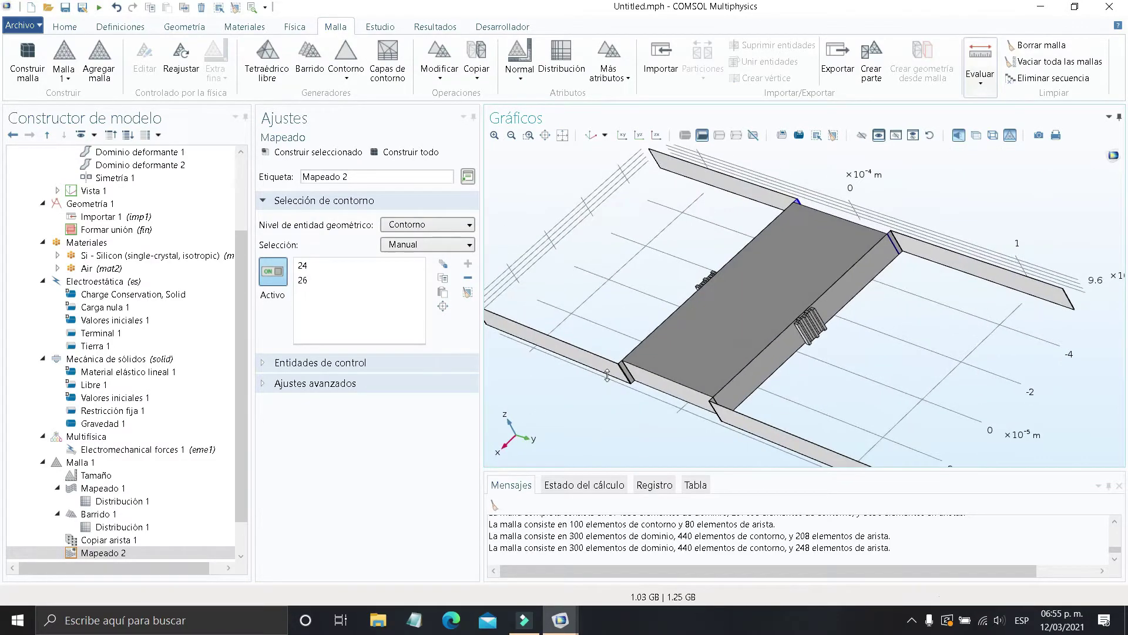
scroll(607, 376, up, 6)
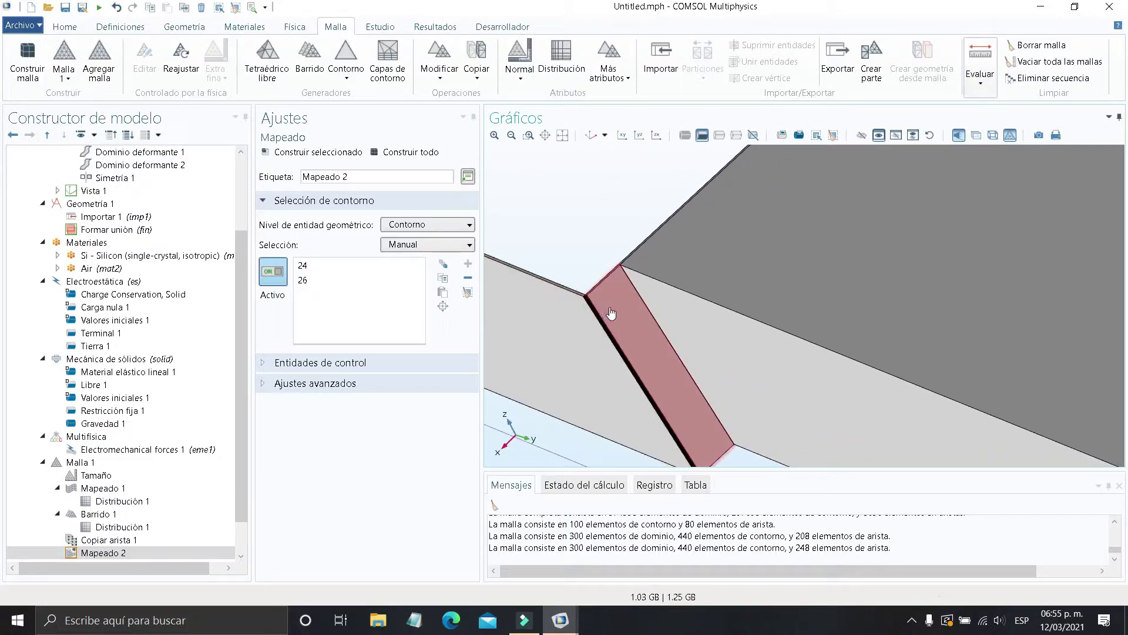
middle_drag(621, 318, 730, 355)
drag(773, 396, 882, 385)
click(904, 393)
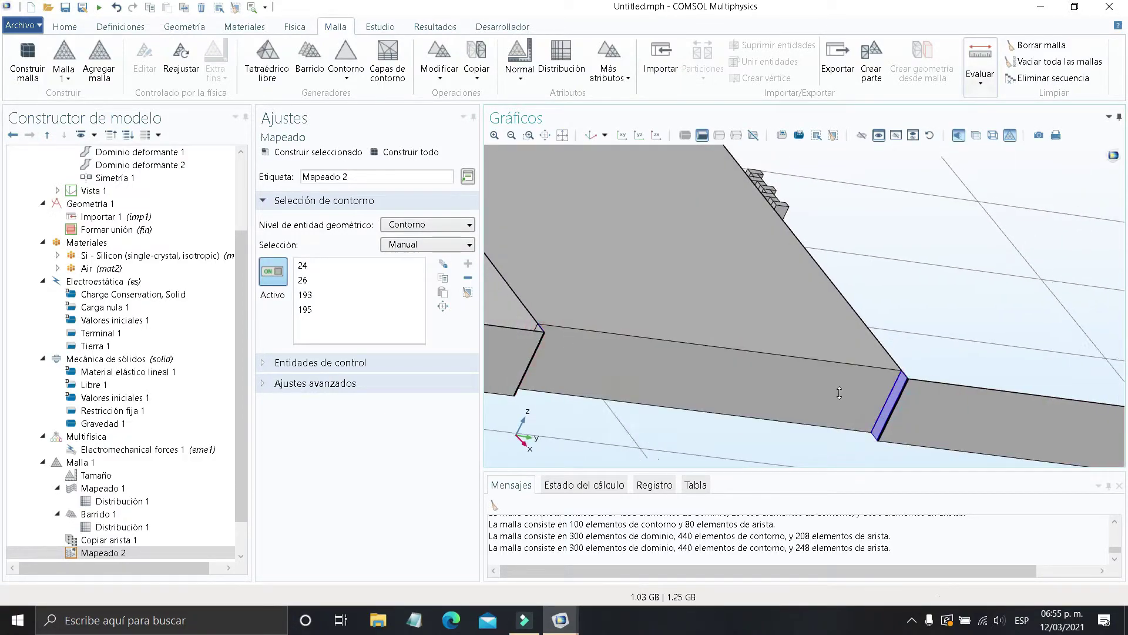
Add a distribution to Mapeado 2 and select short edges 322 and 324 of one narrow junction face
scroll(562, 396, down, 5)
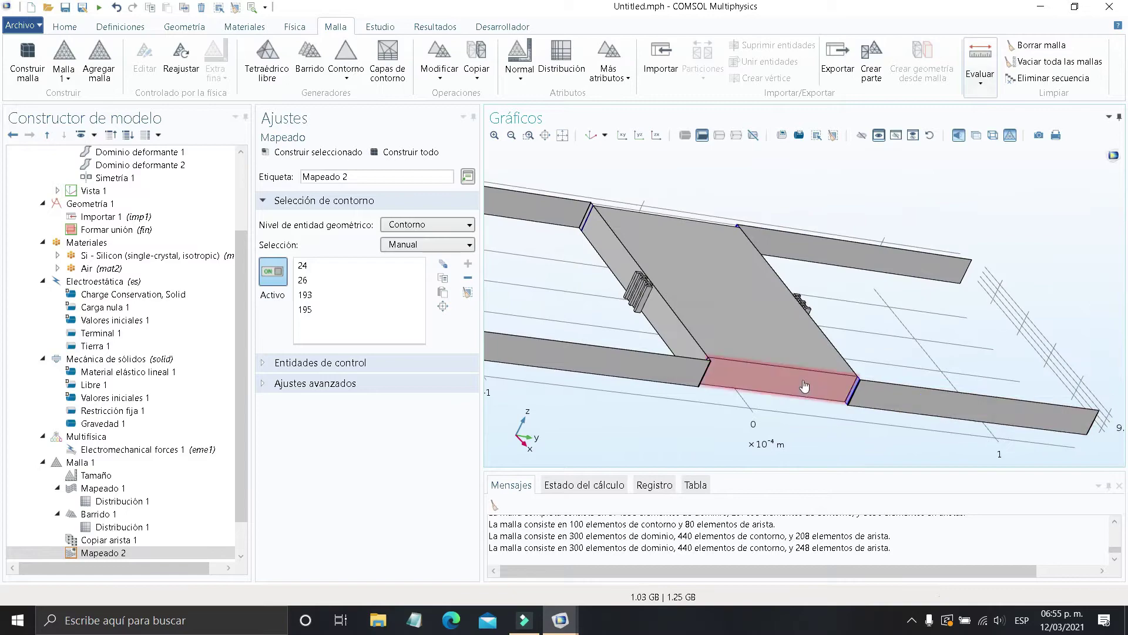
right_click(137, 557)
click(210, 349)
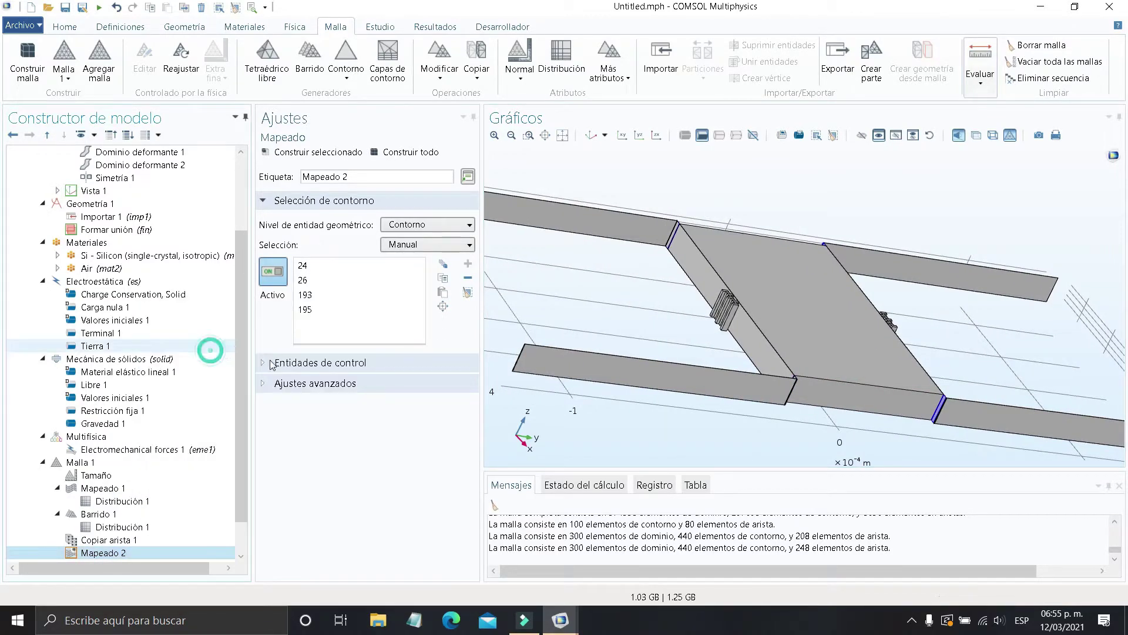
scroll(787, 379, up, 10)
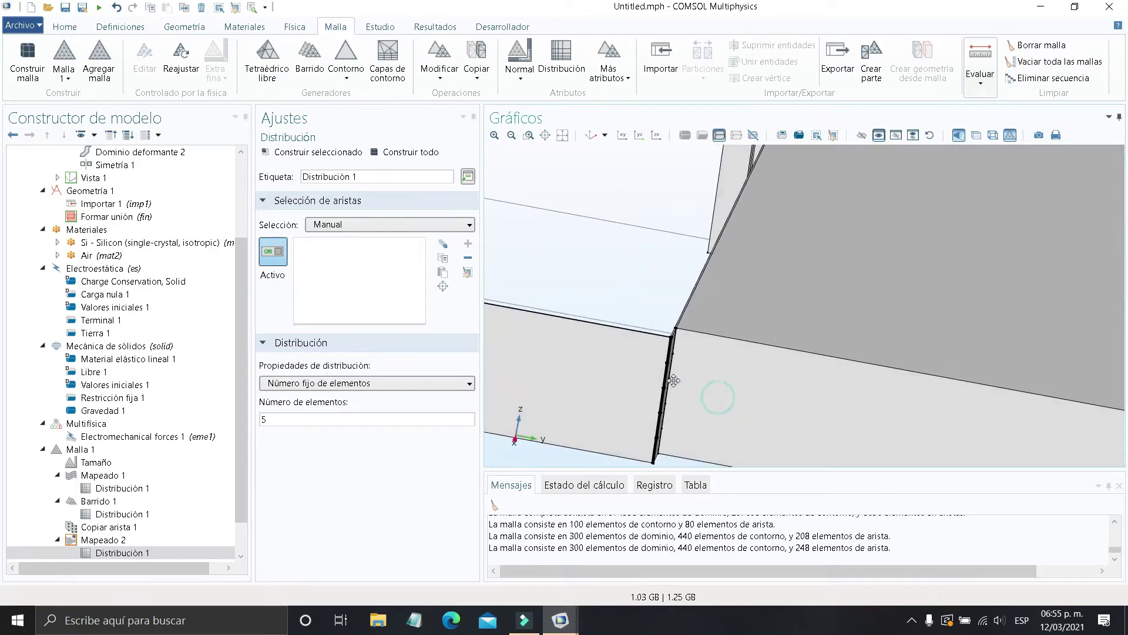
drag(673, 381, 892, 474)
click(637, 306)
click(645, 392)
Add short edges 327 and 329 of the adjacent narrow junction face to the Mapeado 2 distribution
scroll(1016, 419, up, 3)
right_drag(944, 448, 910, 304)
scroll(920, 324, up, 6)
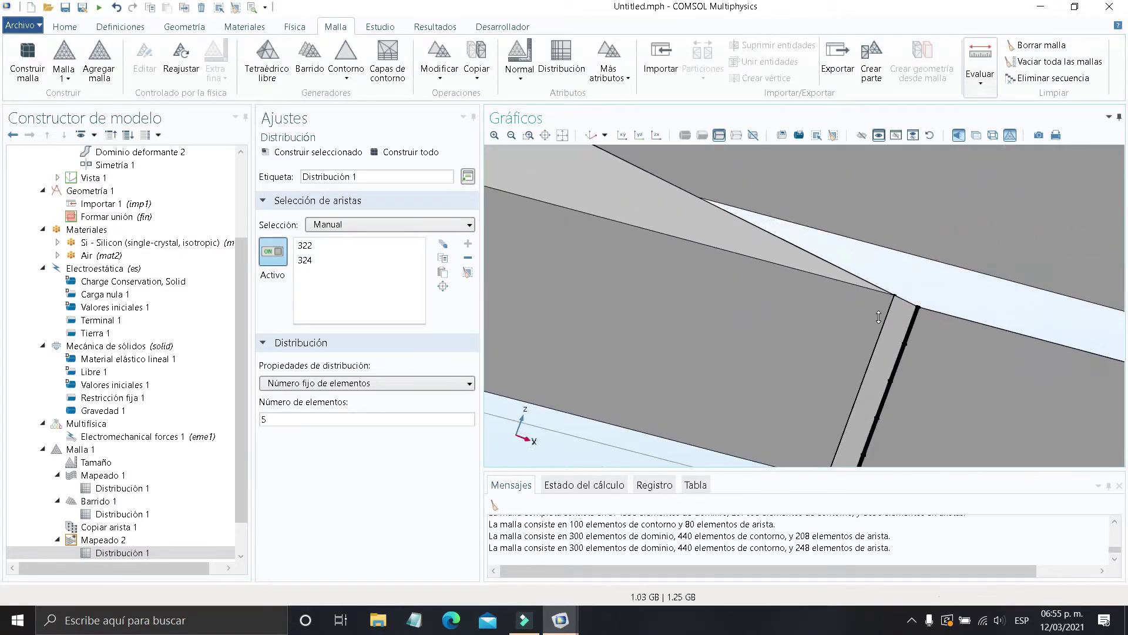
right_drag(882, 341, 803, 410)
scroll(746, 341, up, 5)
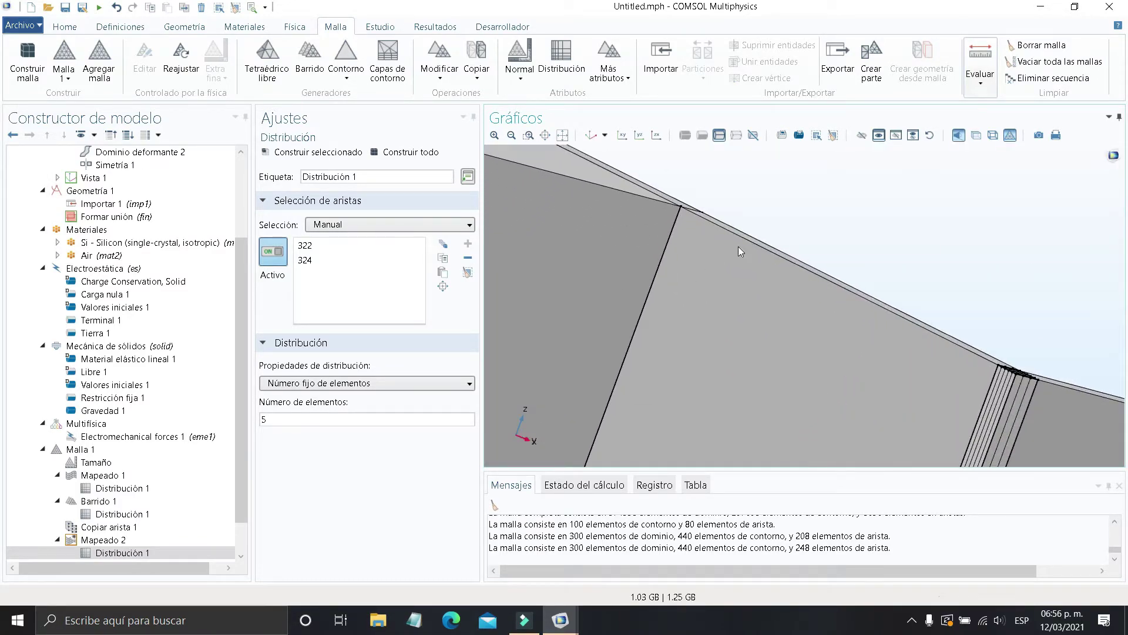
click(755, 247)
middle_drag(755, 246, 815, 302)
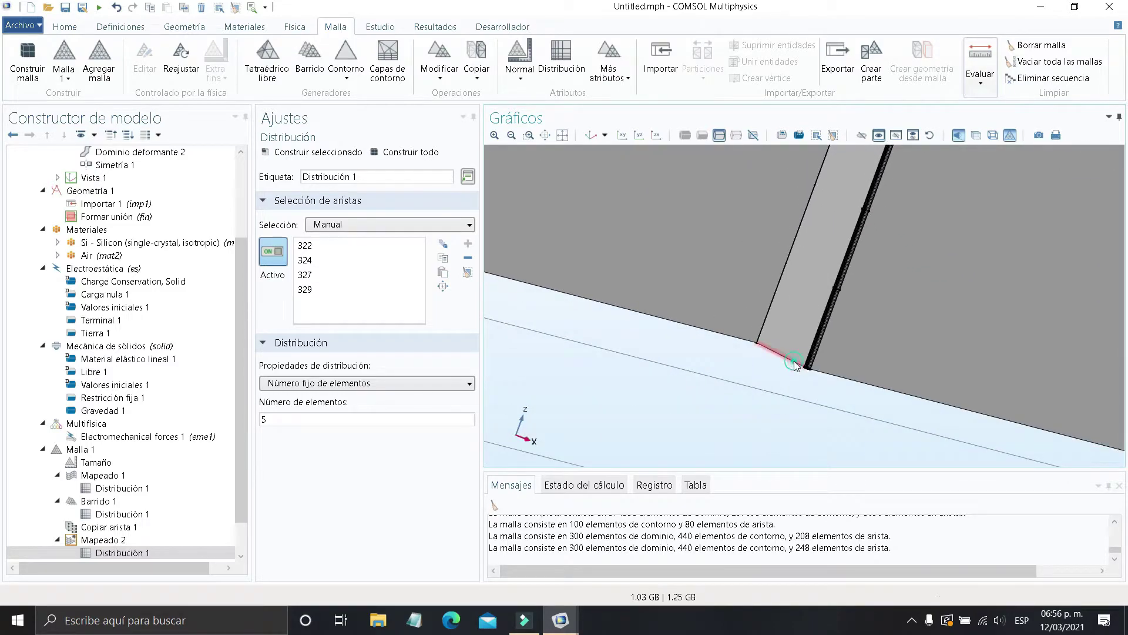
scroll(794, 364, down, 4)
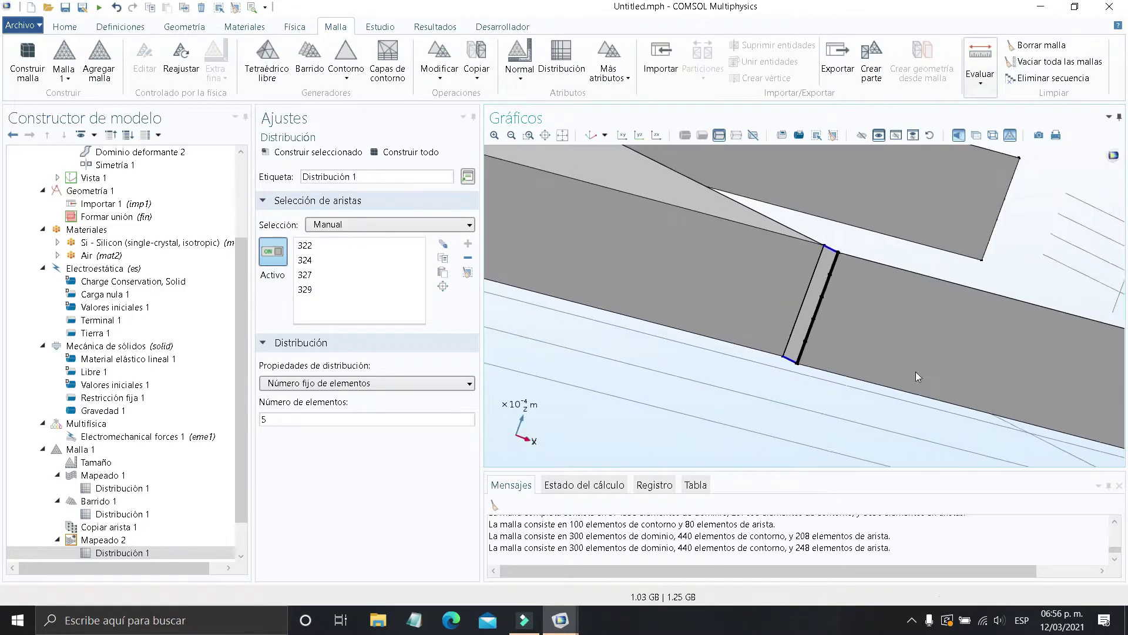
Add short edges 36 and 37 of the narrow junction face on the plate's opposite side to the Mapeado 2 distribution
click(592, 138)
scroll(830, 301, up, 8)
right_drag(632, 290, 994, 184)
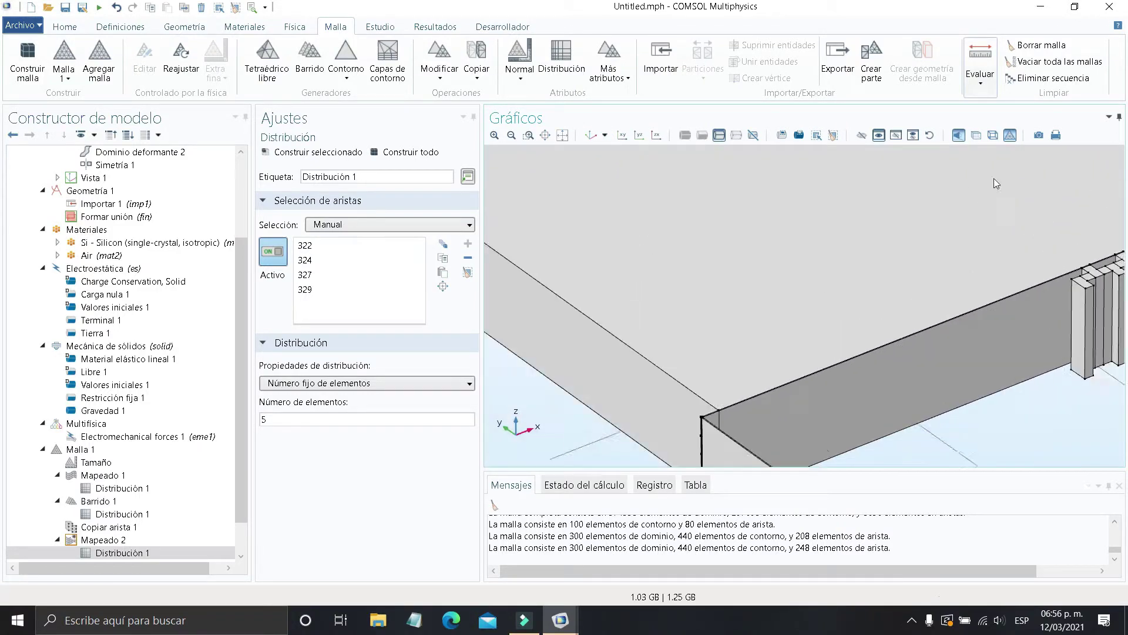
scroll(852, 361, up, 4)
drag(793, 312, 903, 328)
middle_drag(902, 399, 813, 292)
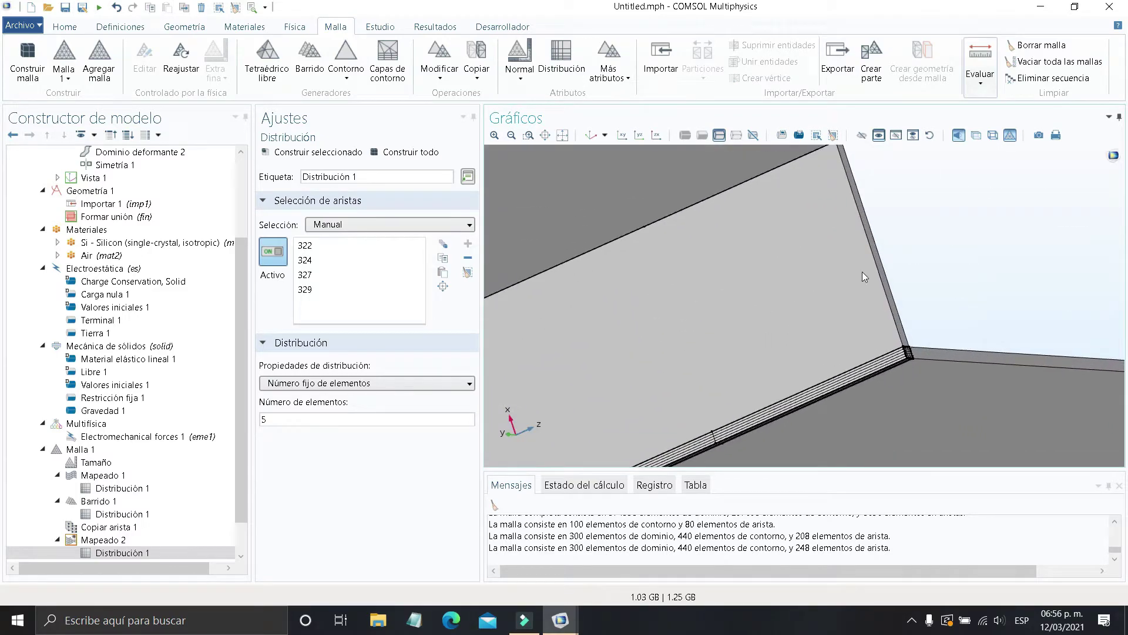
scroll(809, 308, down, 5)
right_drag(789, 356, 984, 270)
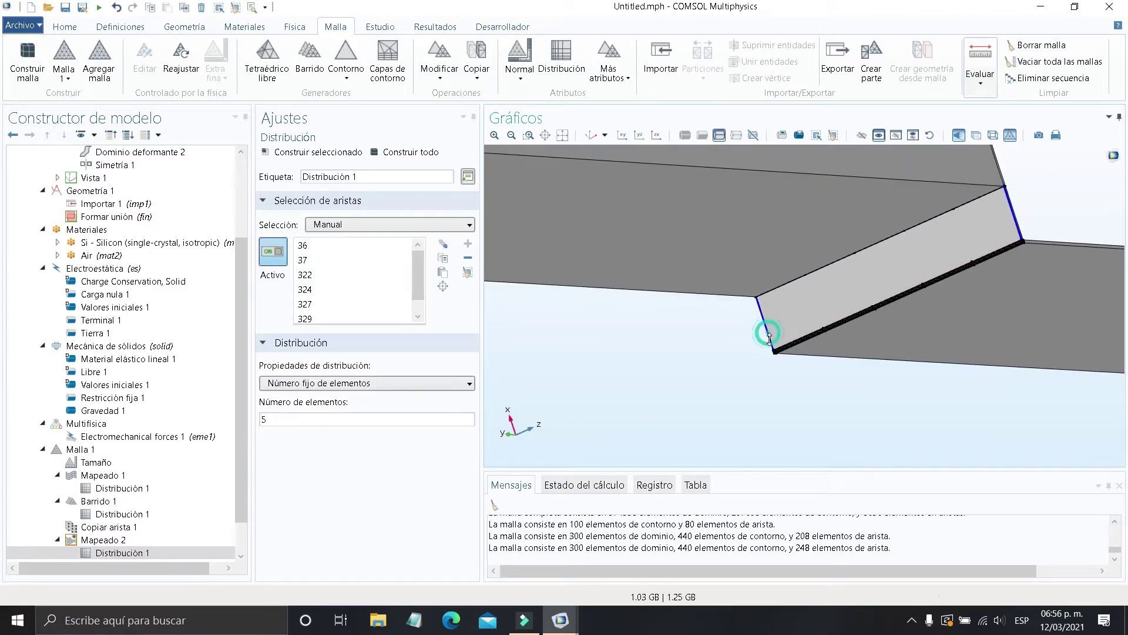
Add short edges 40 and 42 of the last narrow junction face to the distribution and build the whole mesh
drag(769, 338, 583, 283)
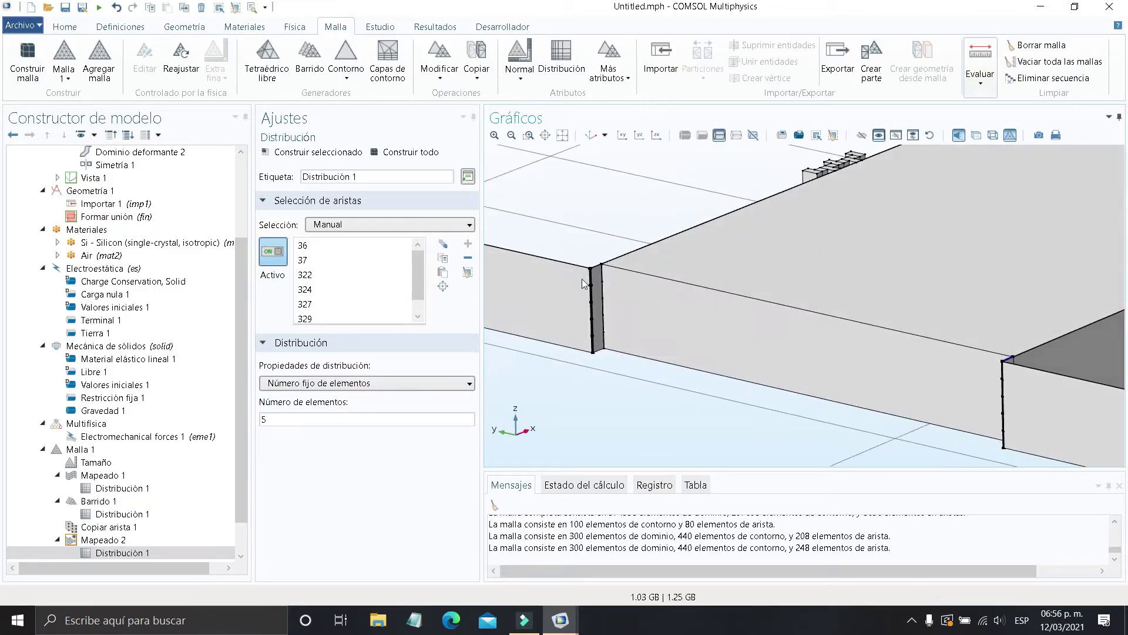
scroll(583, 284, up, 5)
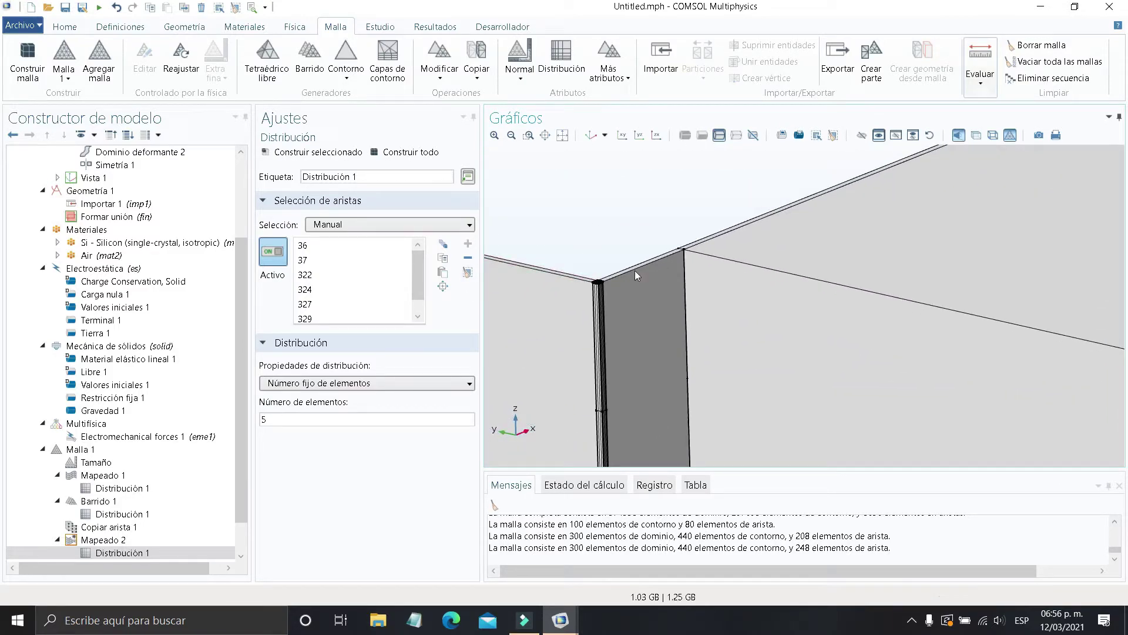
click(639, 275)
scroll(640, 275, down, 3)
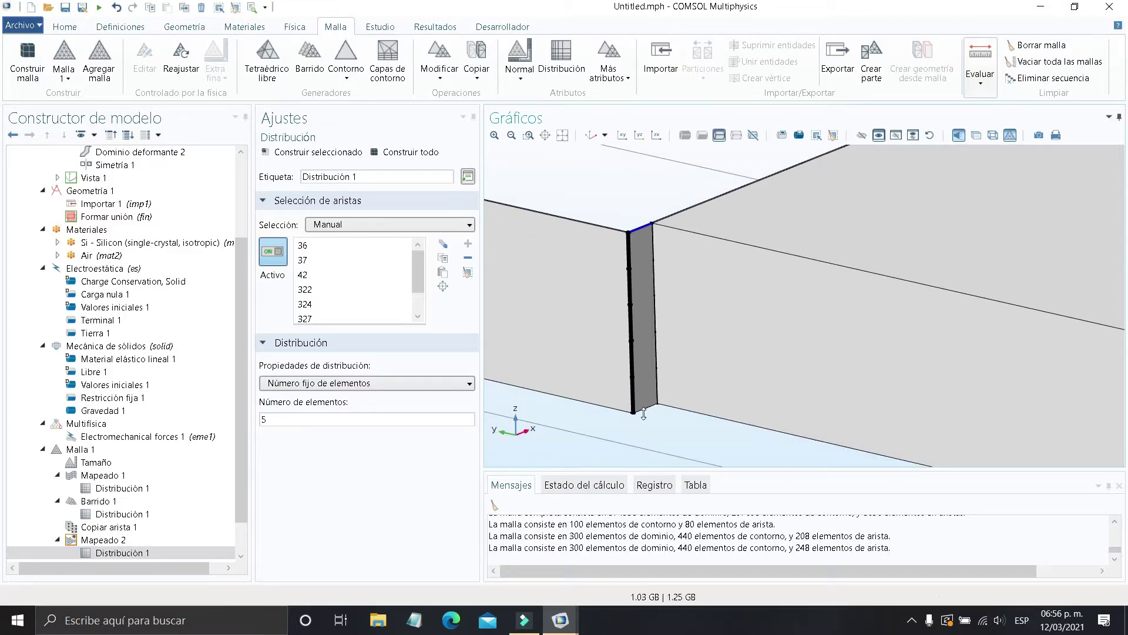
scroll(644, 403, up, 2)
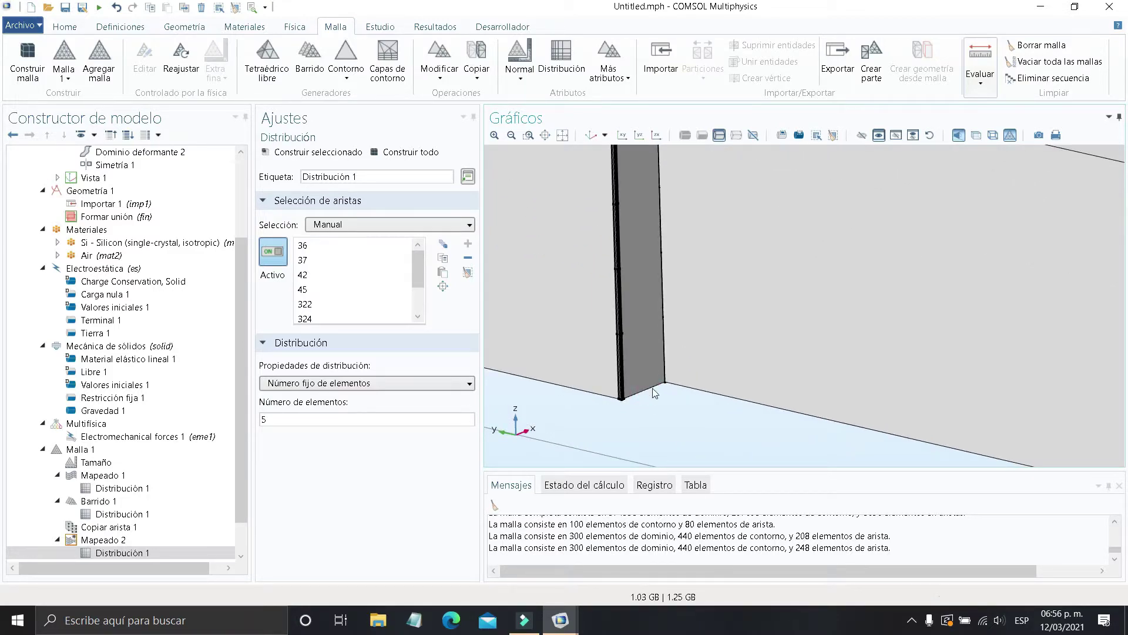
drag(661, 385, 630, 339)
scroll(622, 437, up, 3)
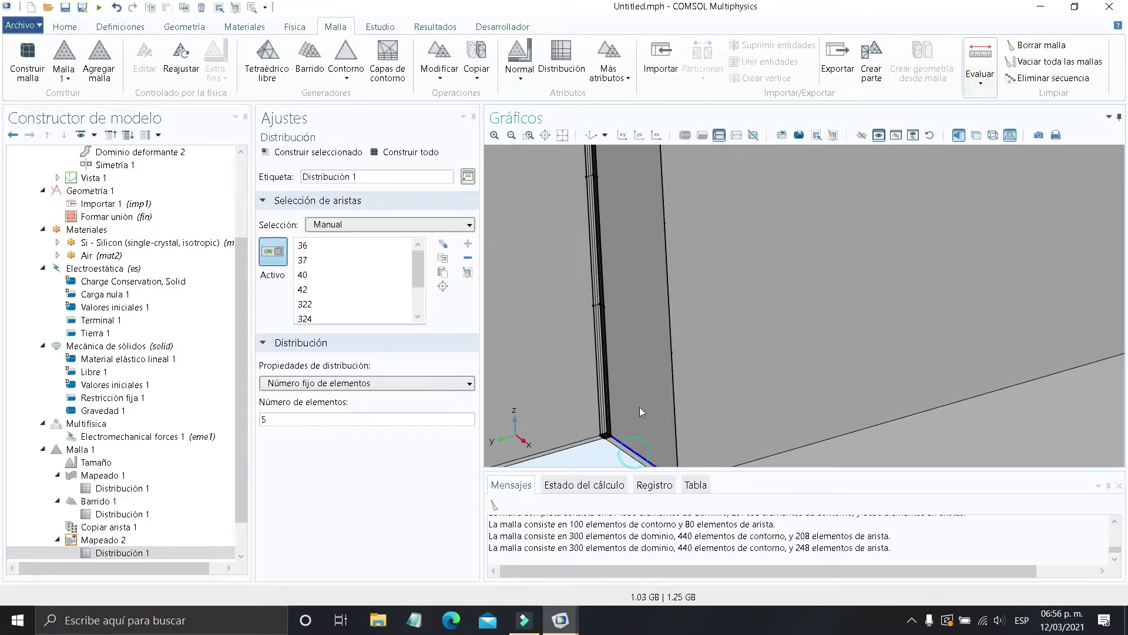
drag(642, 411, 674, 352)
click(406, 152)
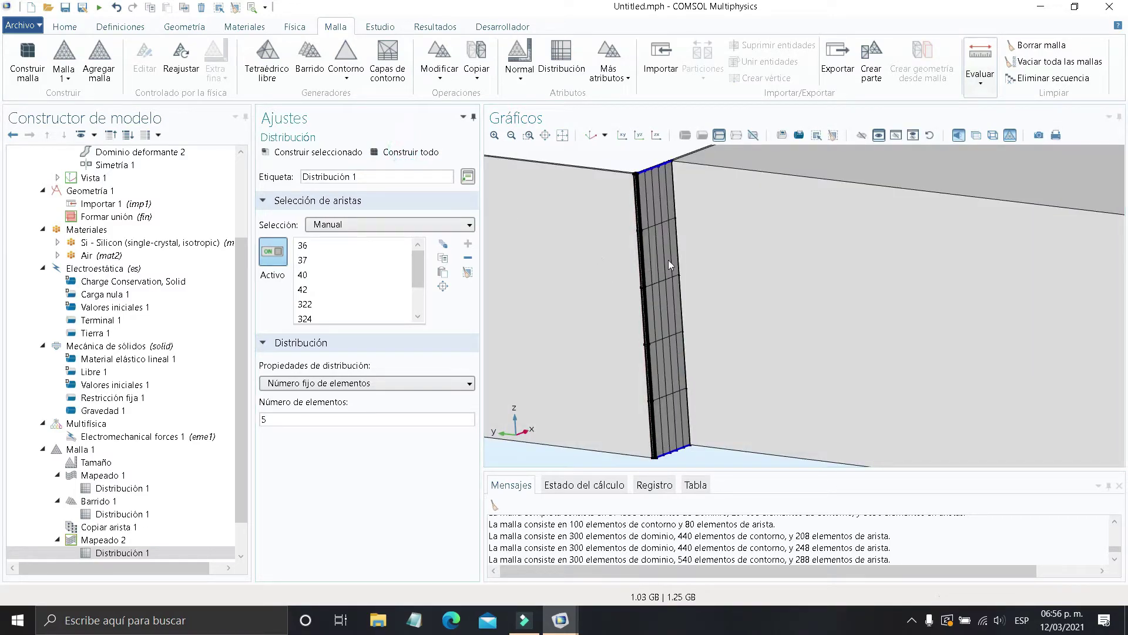
Examine the mapped mesh on the narrow faces where the beams meet the central plate
scroll(786, 271, down, 5)
drag(939, 320, 1013, 295)
scroll(676, 305, up, 2)
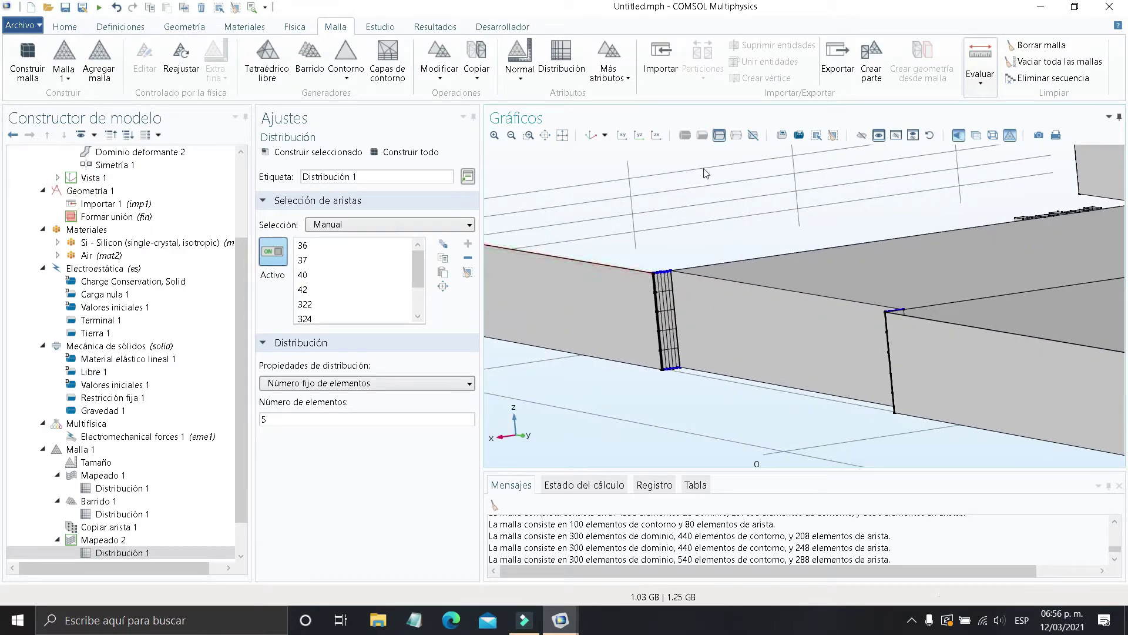
scroll(672, 277, up, 3)
right_drag(584, 229, 581, 201)
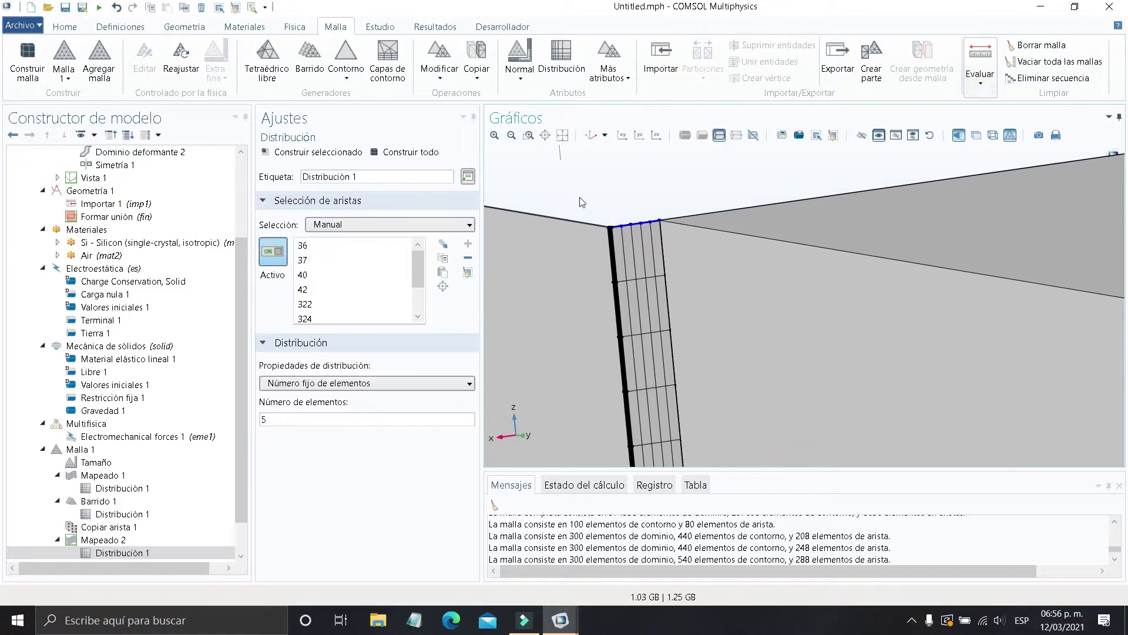
drag(609, 251, 648, 323)
right_drag(648, 323, 690, 432)
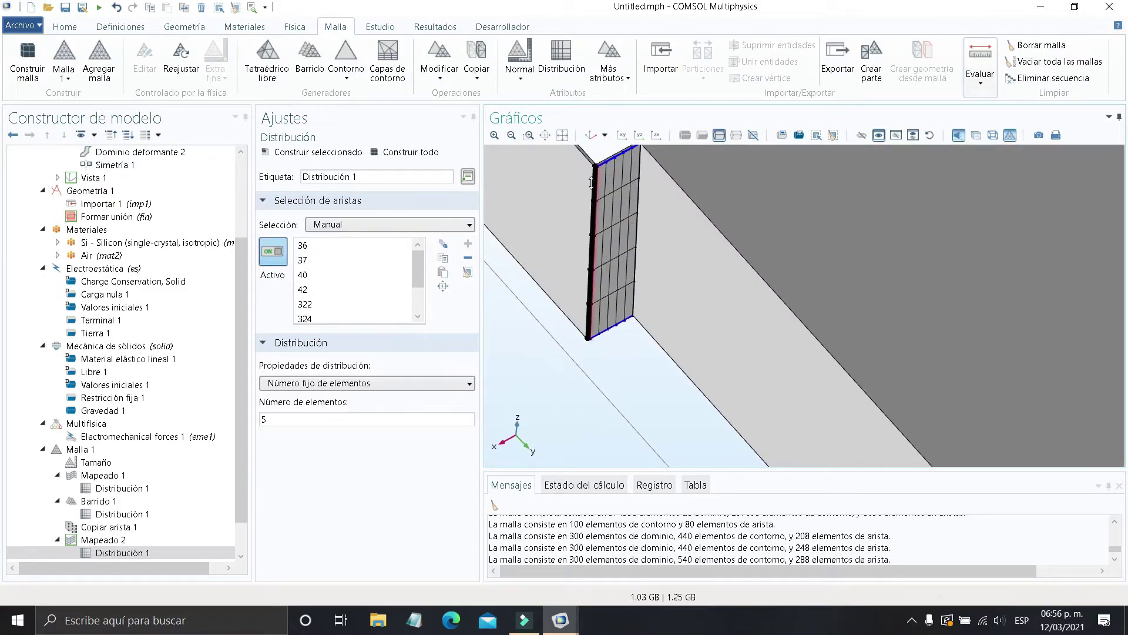
scroll(591, 182, up, 2)
right_drag(575, 207, 599, 322)
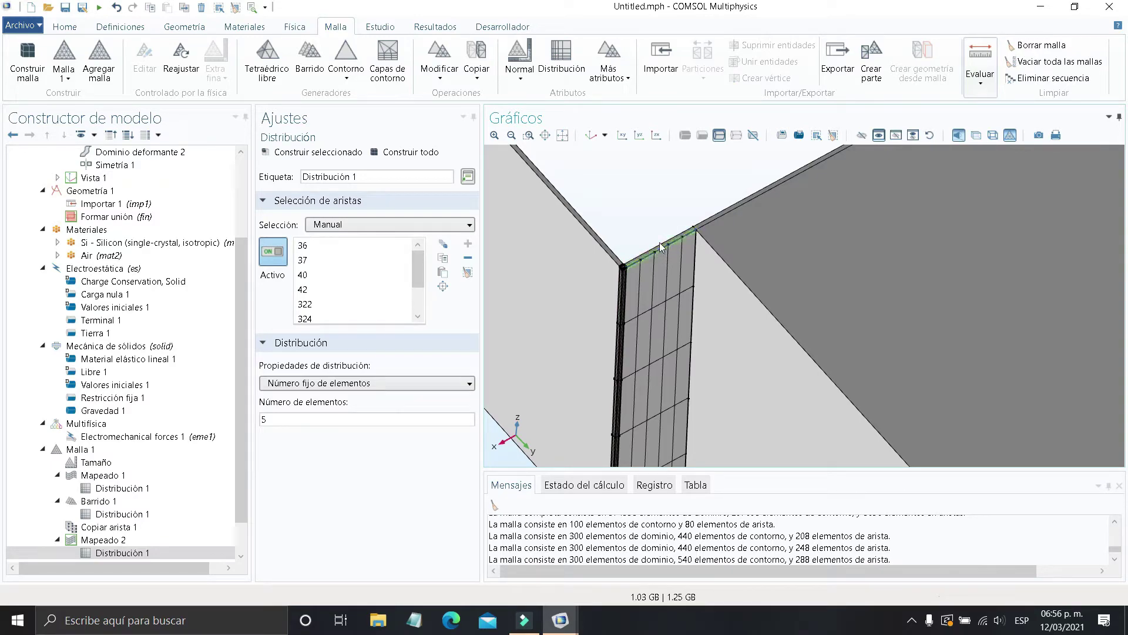
Add a second swept operation to Malla 1 and set its geometric entity level to Dominio
click(184, 451)
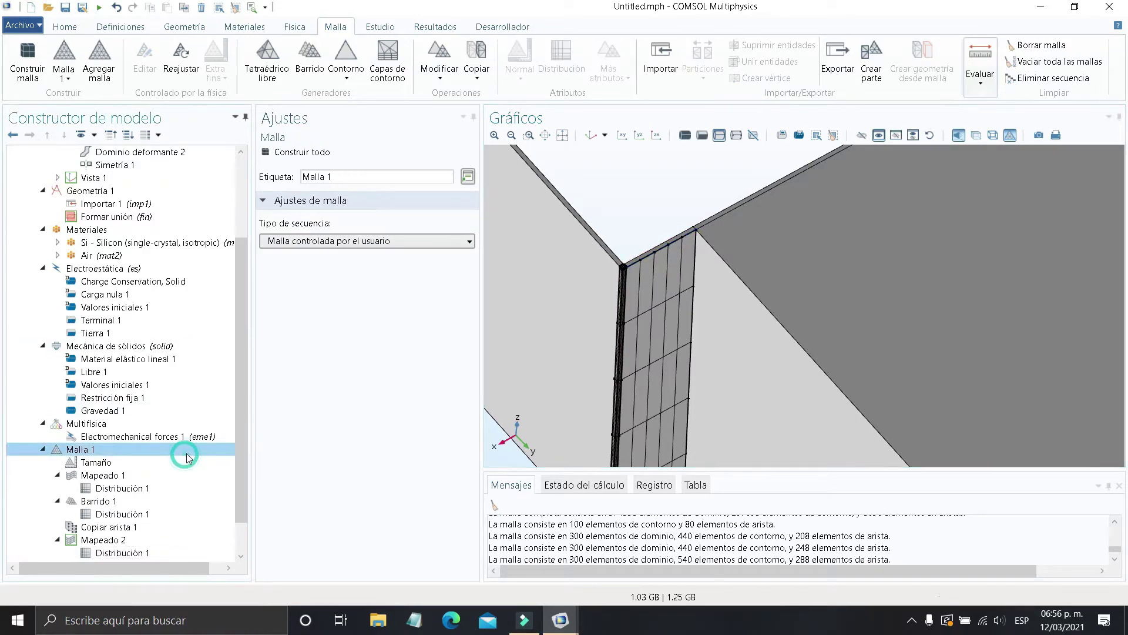
right_click(185, 450)
click(226, 55)
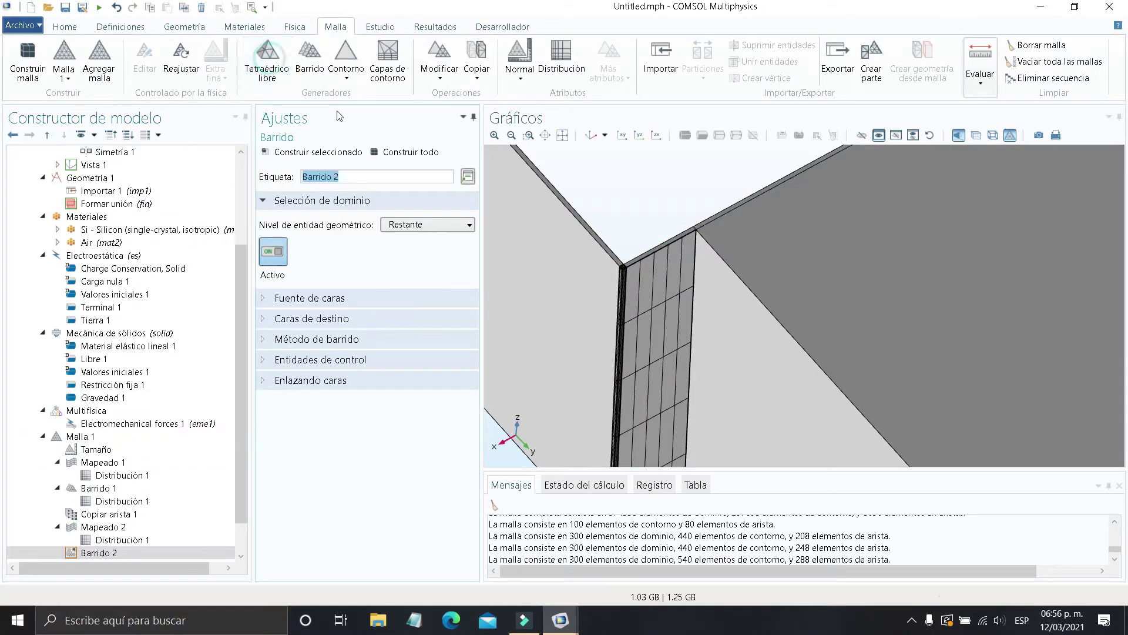
click(428, 224)
click(429, 267)
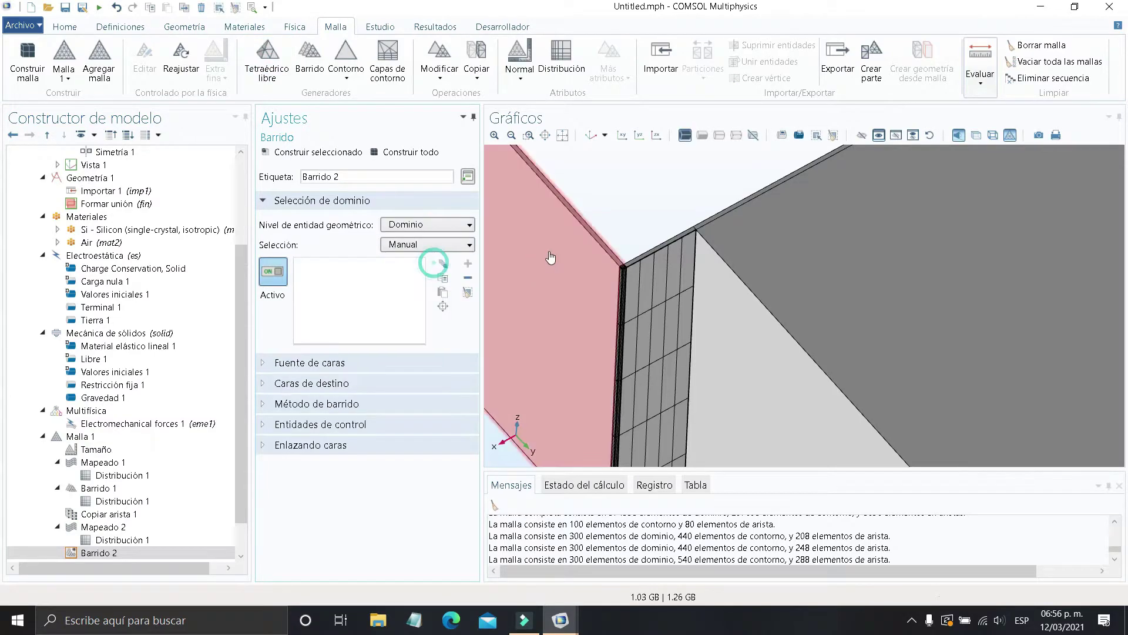
Add the small junction domains 36 and 37 on one side of the plate to the Barrido 2 selection
click(653, 277)
middle_drag(654, 277, 840, 408)
right_drag(840, 405, 769, 215)
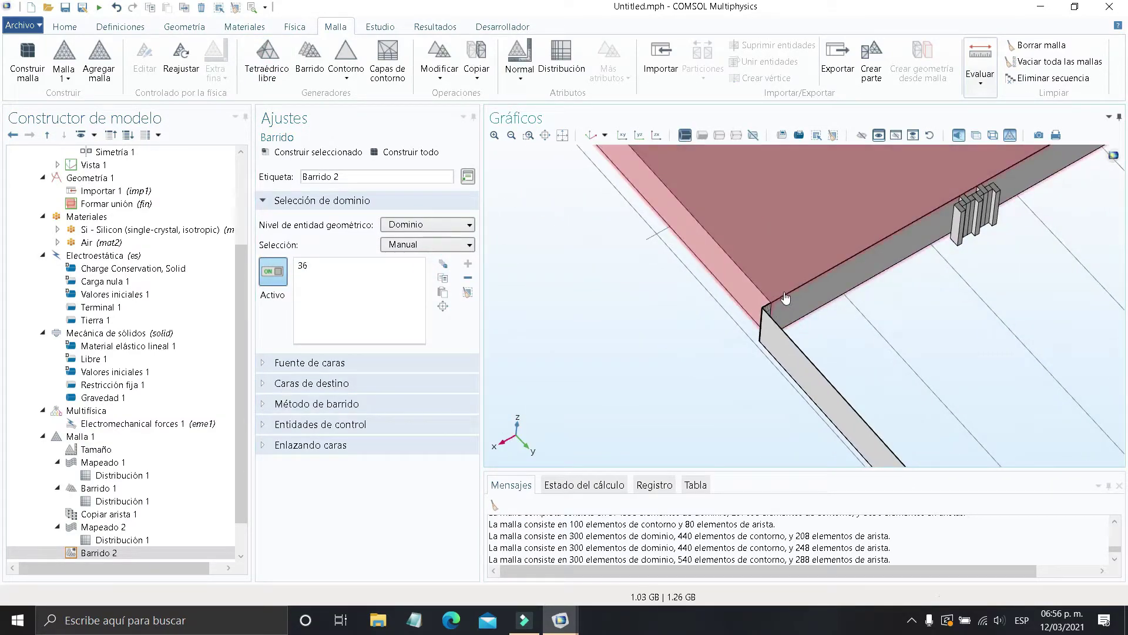
middle_drag(785, 298, 681, 220)
middle_drag(762, 273, 779, 329)
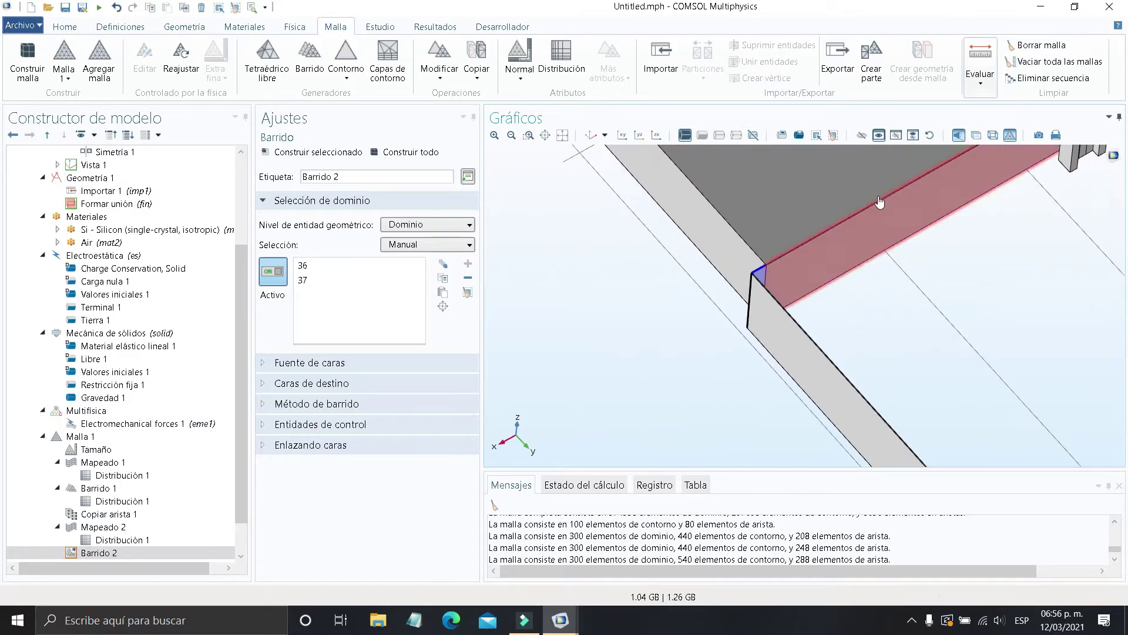
Add the small junction domains 6 and 5 on the plate's opposite side to the Barrido 2 selection
right_drag(880, 202, 655, 361)
middle_drag(752, 371, 632, 330)
click(800, 256)
right_drag(579, 176, 622, 379)
middle_drag(555, 329, 543, 268)
right_drag(547, 358, 894, 222)
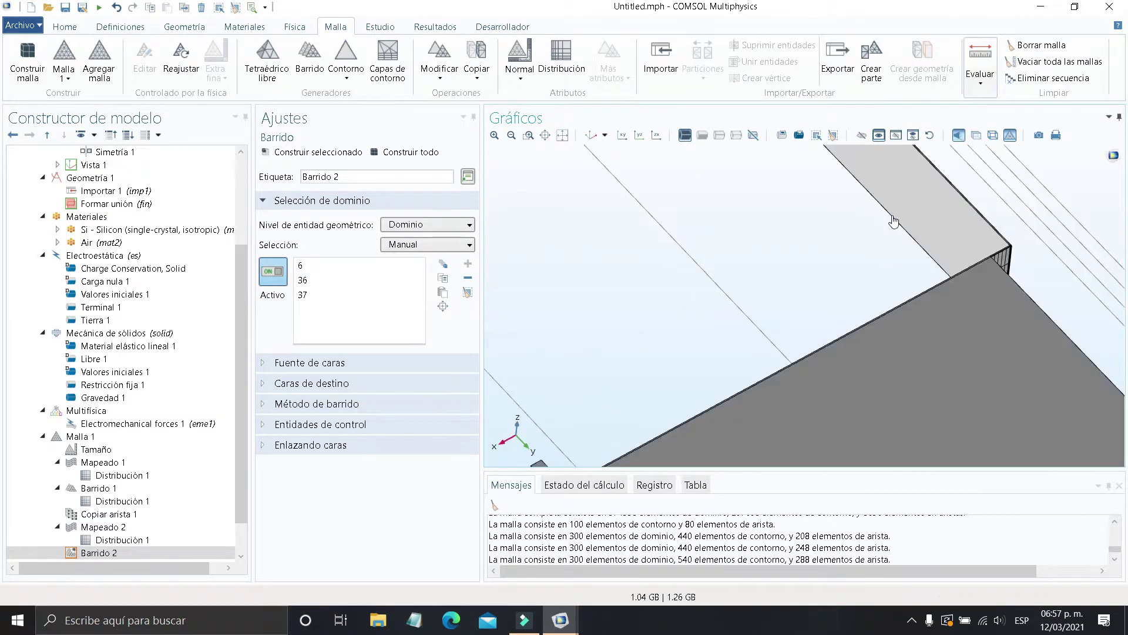
middle_drag(883, 282, 856, 307)
drag(856, 323, 896, 312)
click(955, 263)
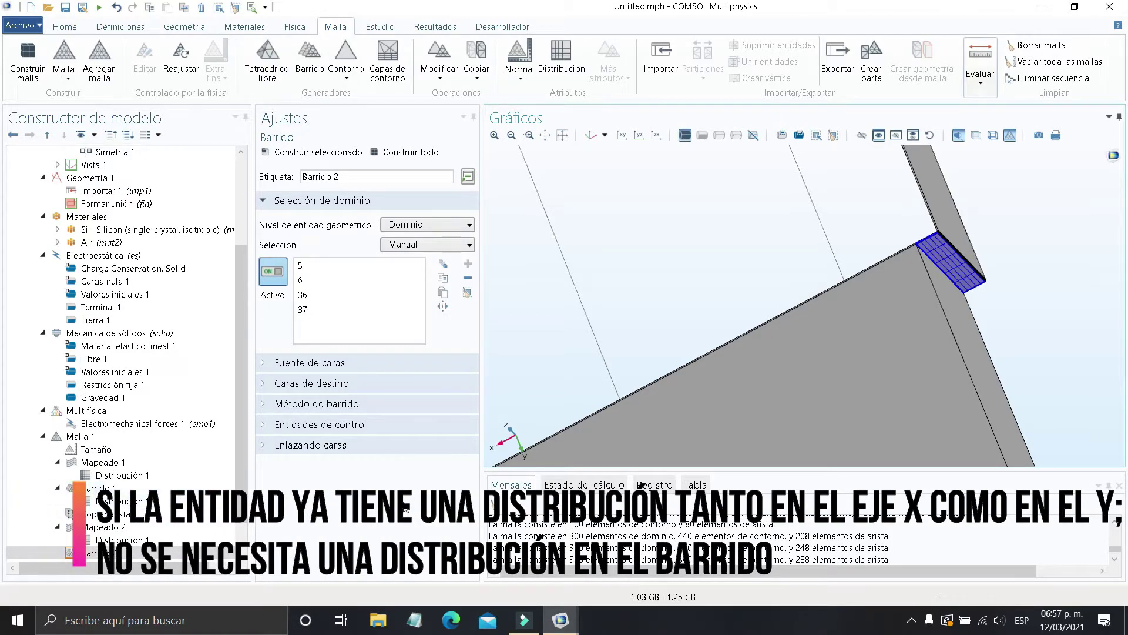
Build the whole mesh with the Barrido 2 sweep through the four junction domains
scroll(920, 236, up, 2)
scroll(920, 235, up, 3)
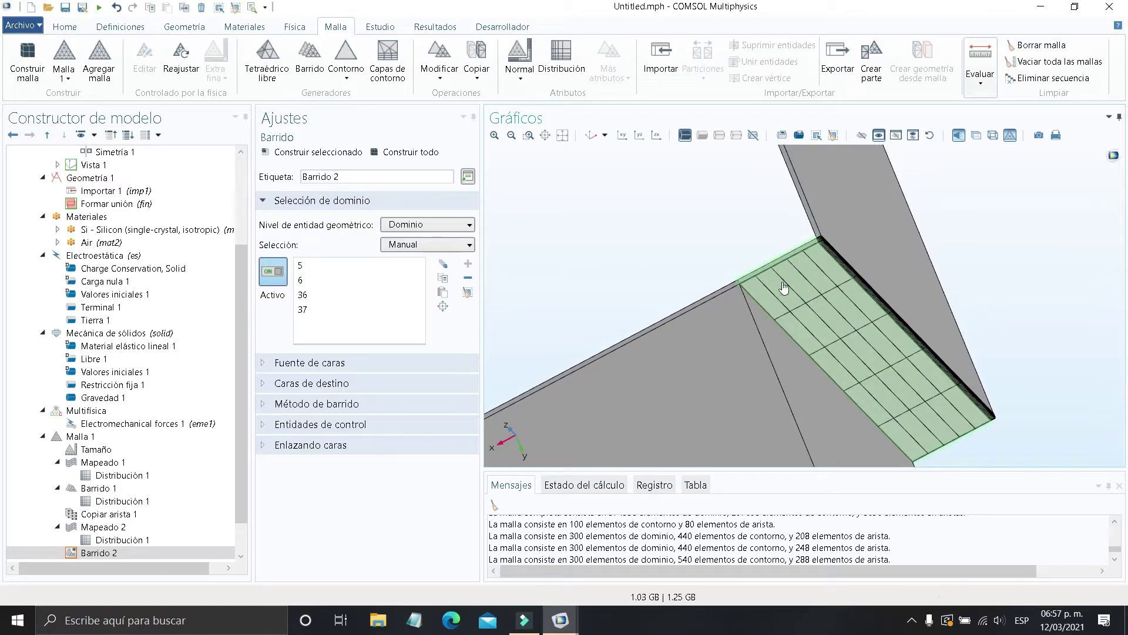
scroll(758, 323, up, 3)
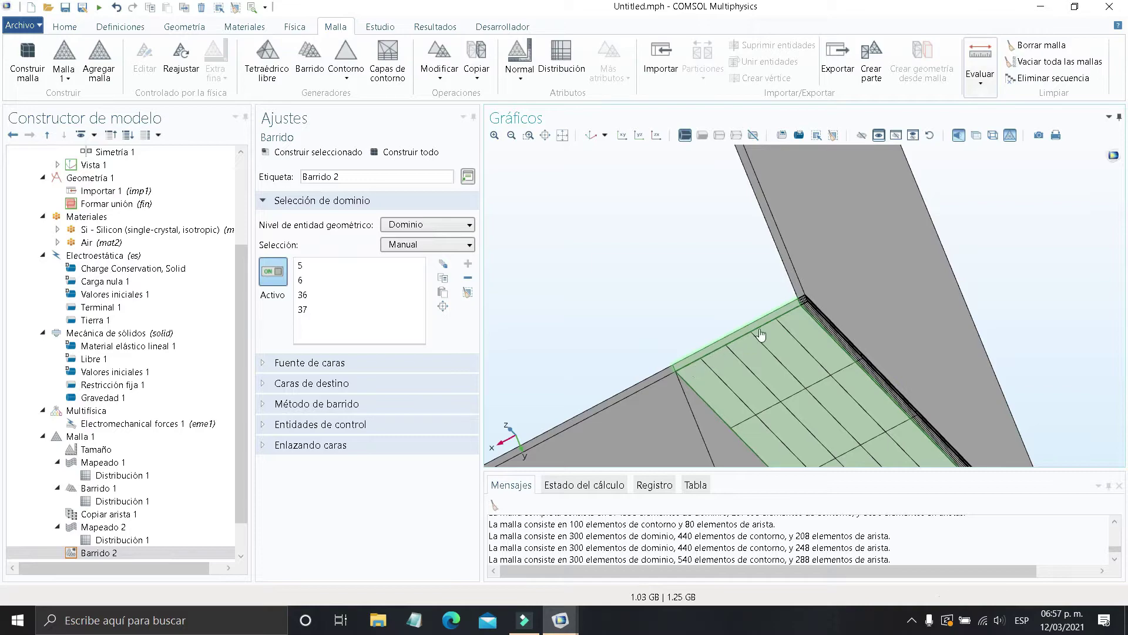
scroll(760, 335, up, 3)
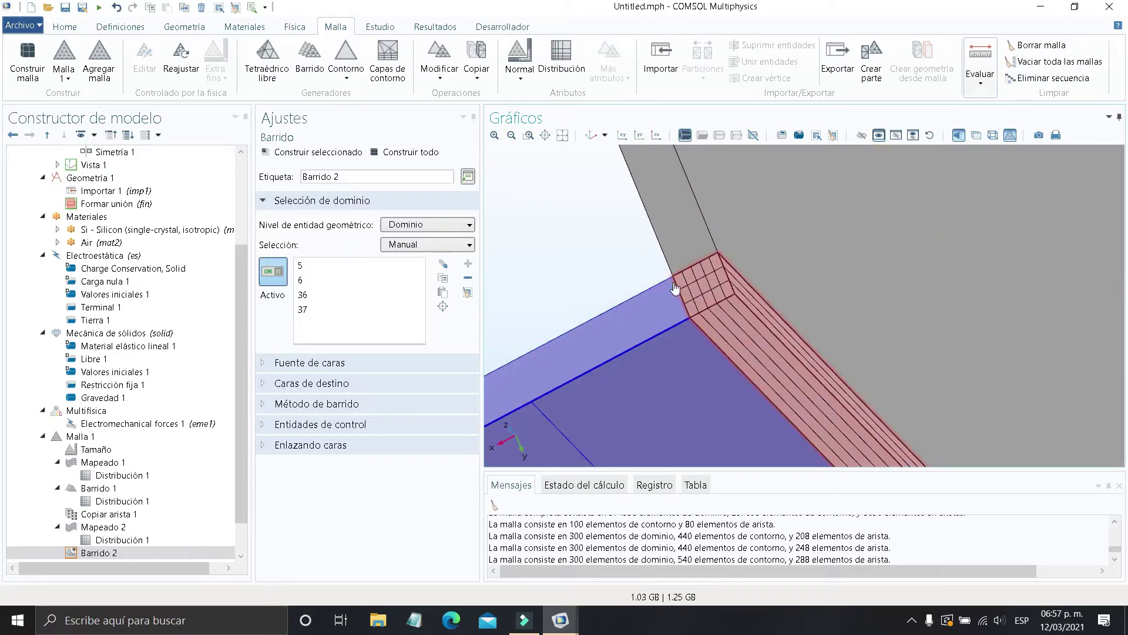
right_drag(675, 300, 843, 228)
scroll(796, 304, down, 2)
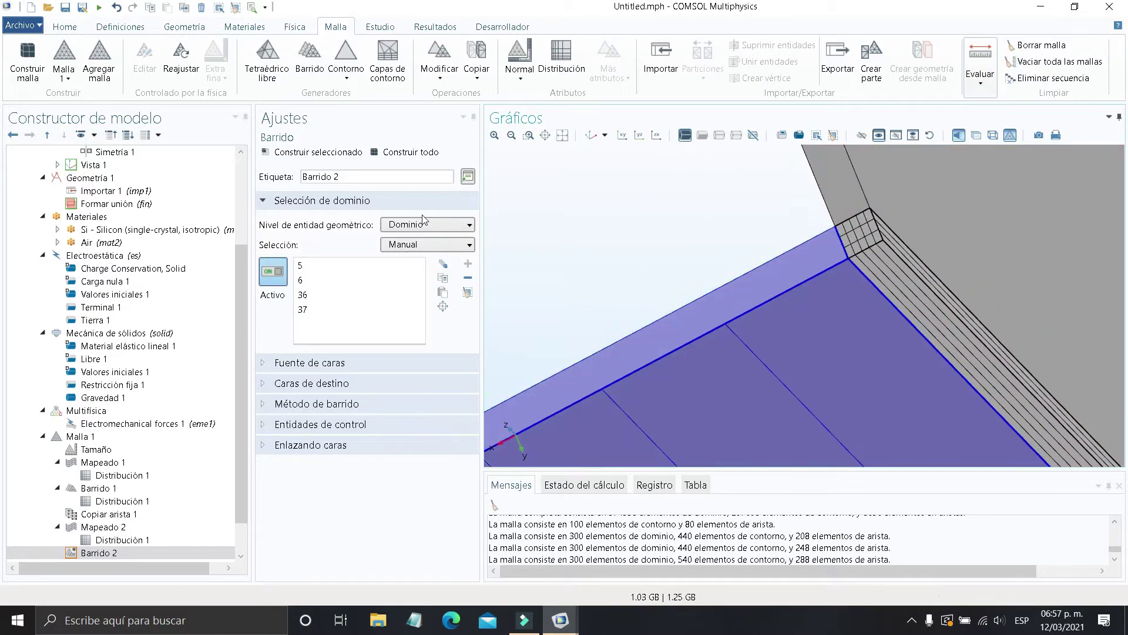
scroll(755, 323, down, 3)
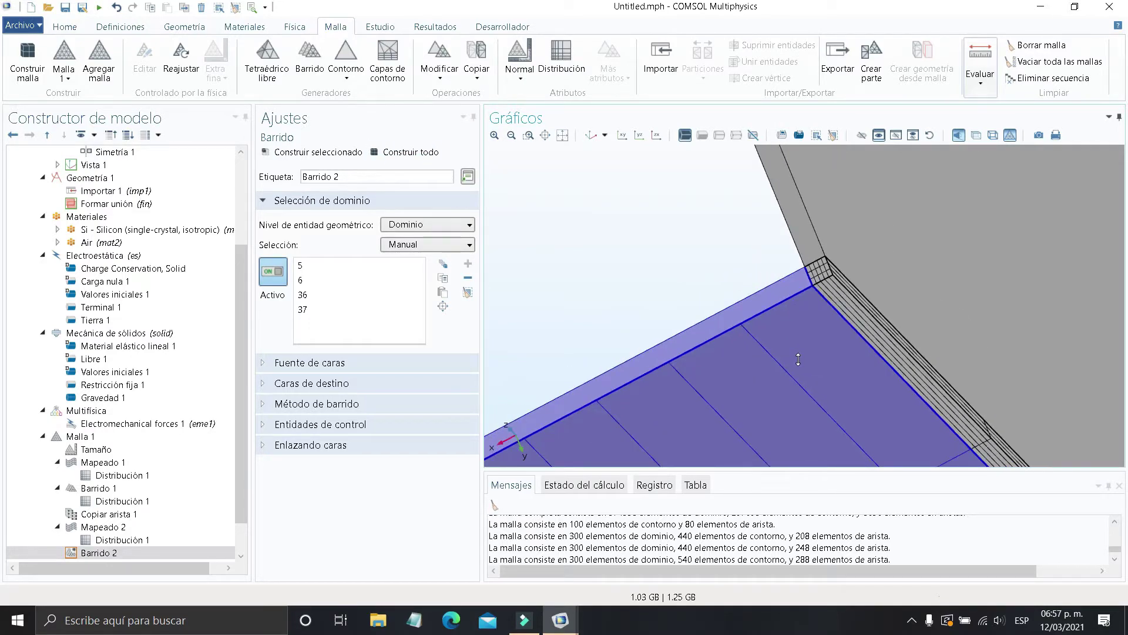
click(403, 153)
Examine the swept mesh in the junction domains at the corners of the central plate
scroll(822, 264, down, 3)
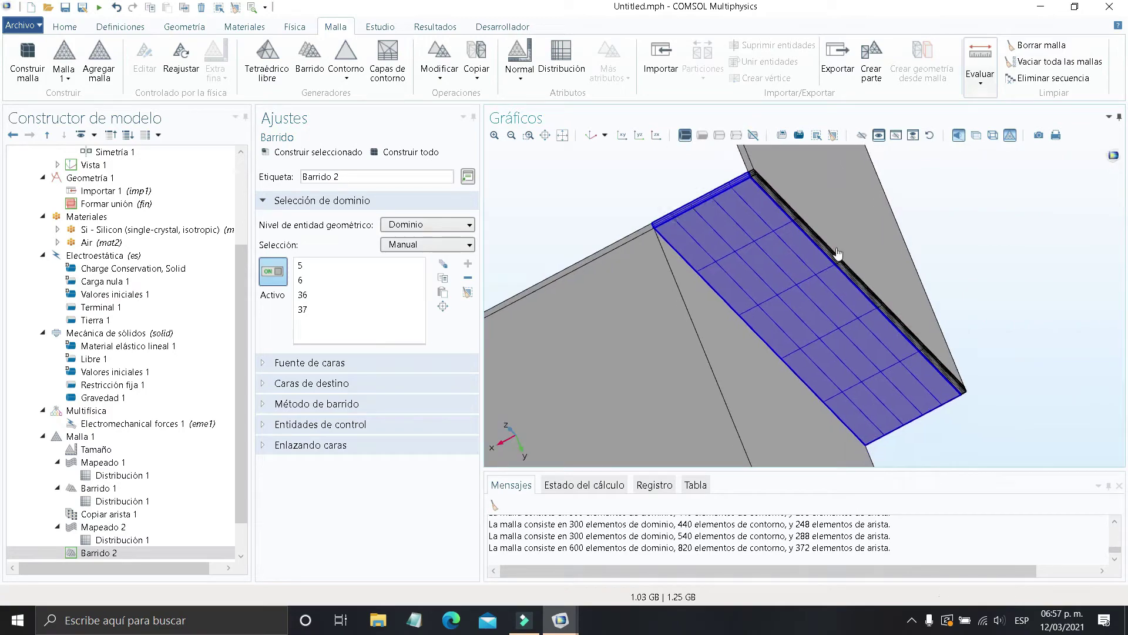
scroll(838, 252, down, 5)
right_drag(970, 420, 808, 150)
right_drag(871, 406, 769, 154)
right_drag(823, 361, 823, 244)
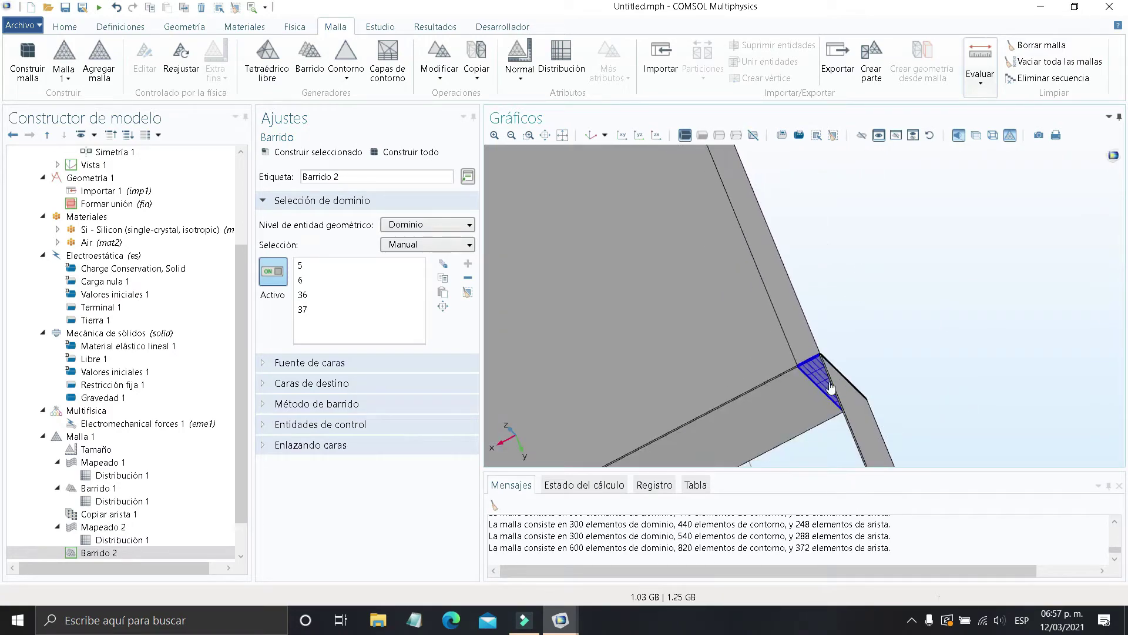
scroll(821, 386, up, 6)
scroll(822, 386, down, 3)
right_drag(722, 314, 773, 376)
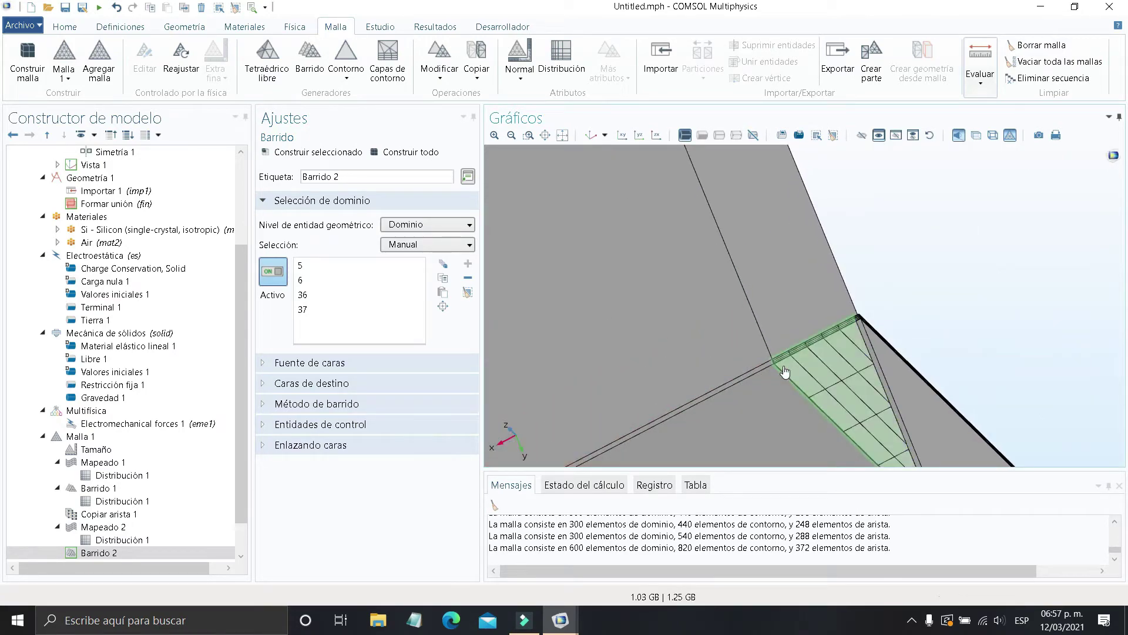
Inspect the swept mesh at the other beam-to-plate junctions and return to the default view
scroll(785, 372, up, 1)
scroll(823, 320, down, 5)
right_drag(530, 327, 1086, 272)
right_drag(675, 394, 1051, 151)
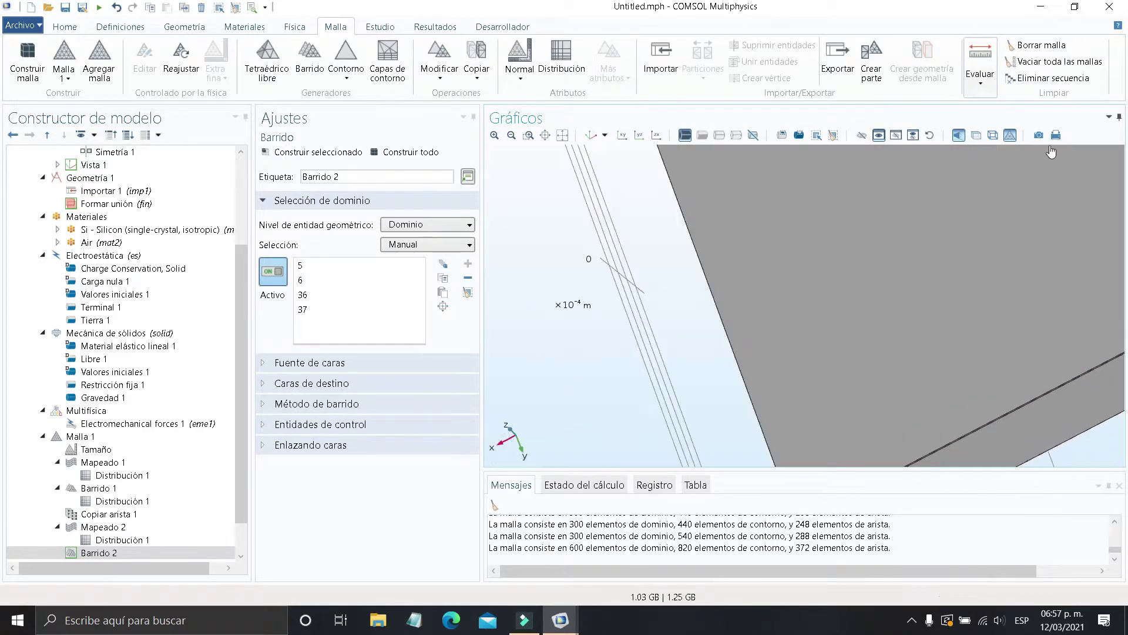
scroll(877, 341, down, 5)
scroll(793, 352, up, 4)
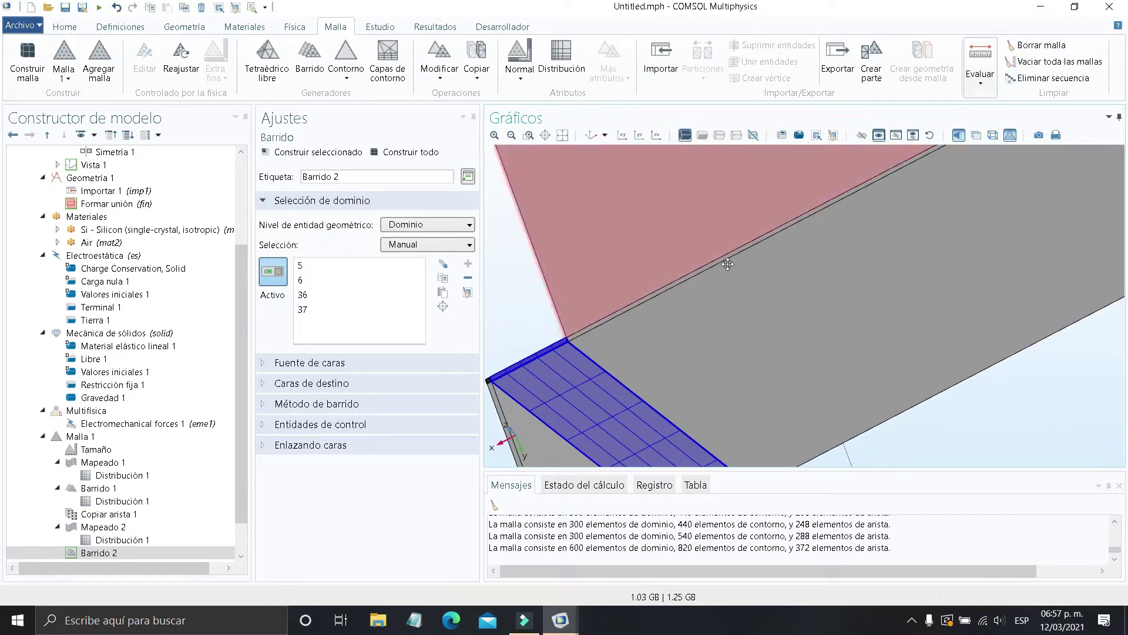
scroll(792, 341, down, 3)
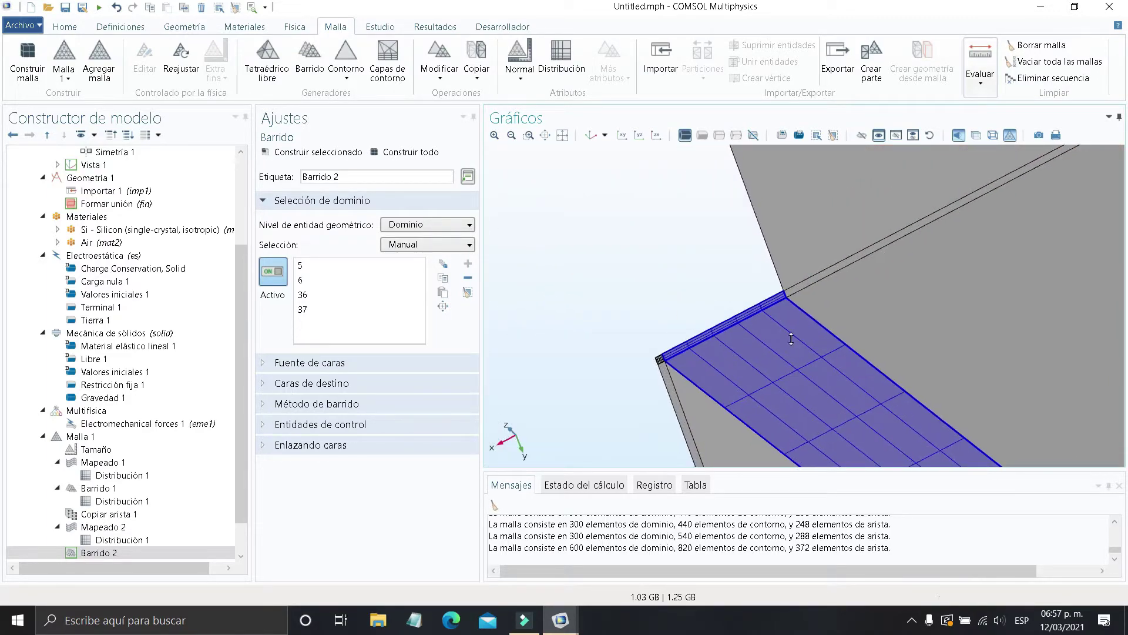
click(591, 138)
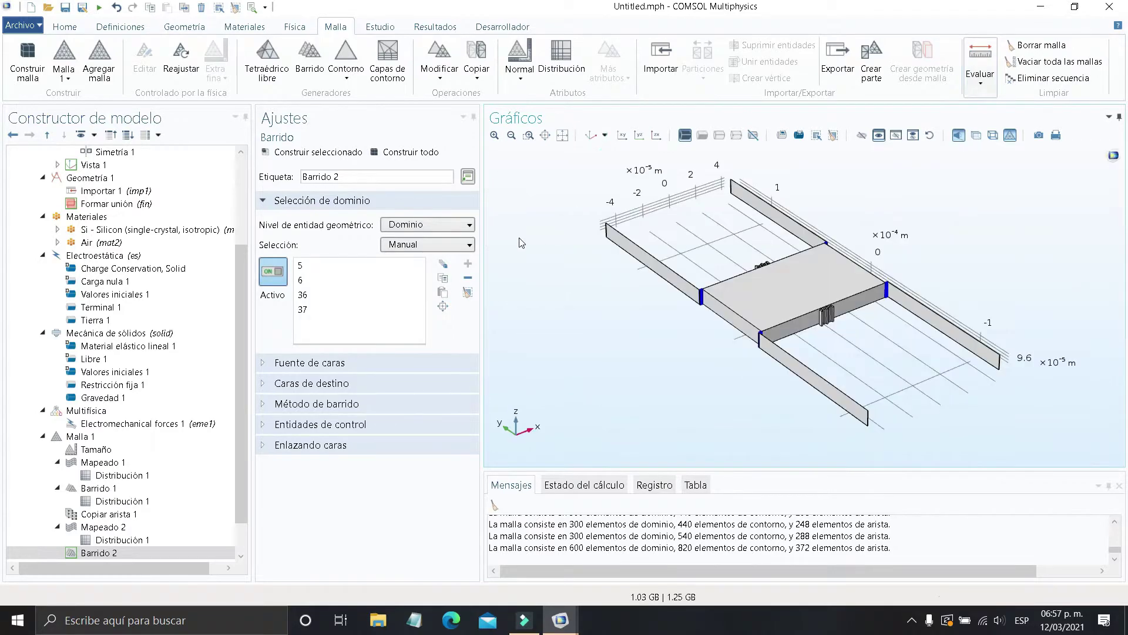
Add a Mapeado node to Malla 1 and select beam side faces 1 and 14 on one side of the plate
click(184, 440)
right_click(184, 441)
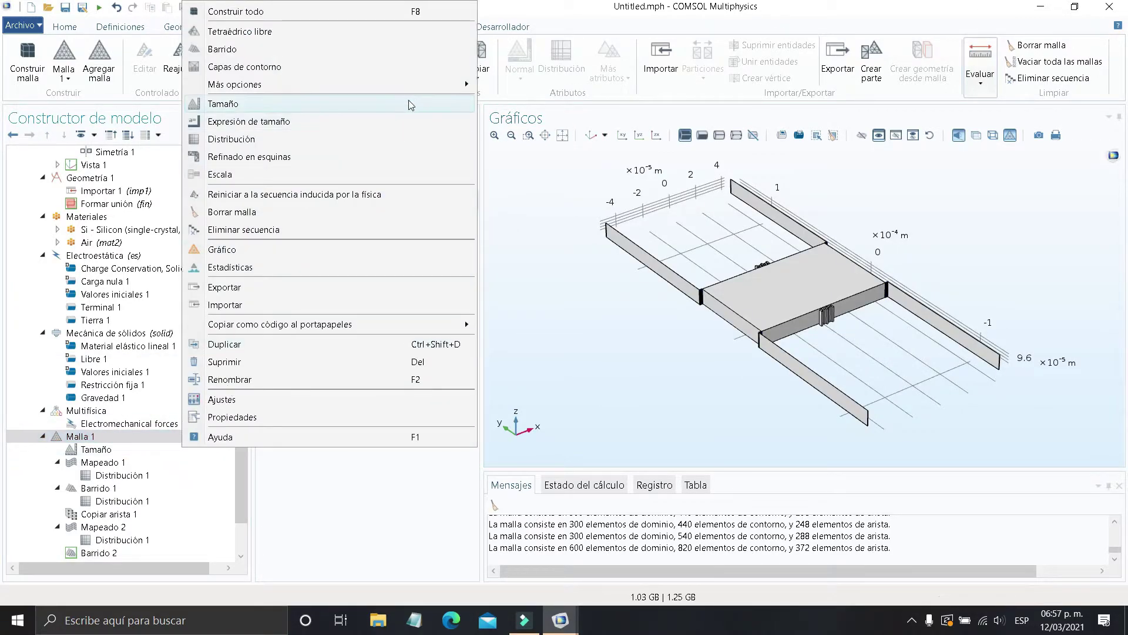
mouse_move(423, 92)
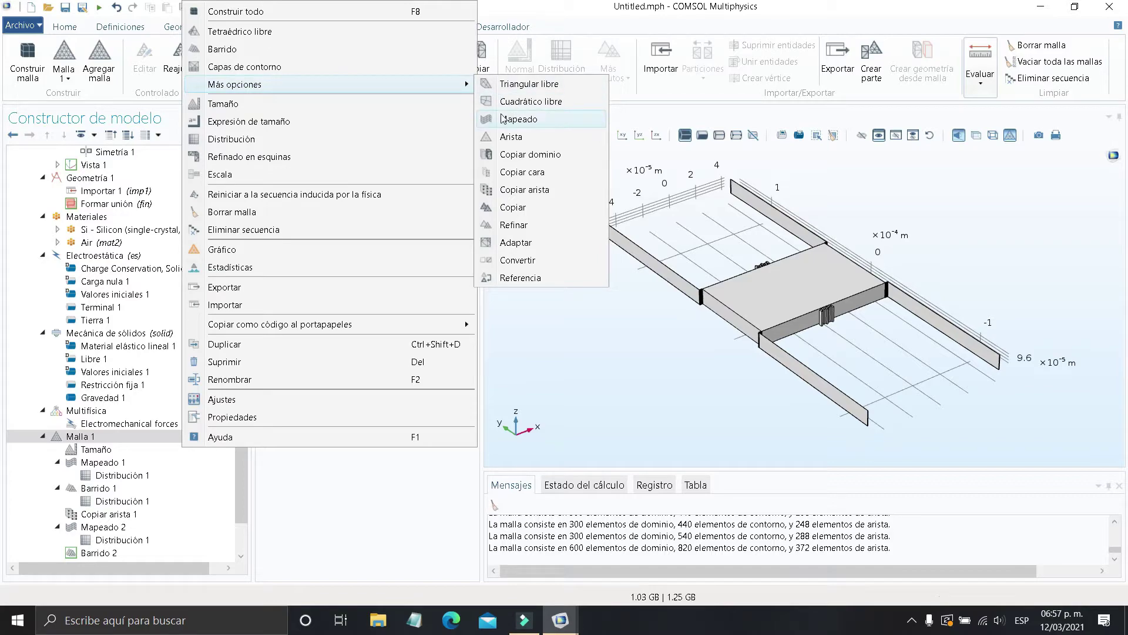
click(539, 123)
scroll(797, 382, up, 4)
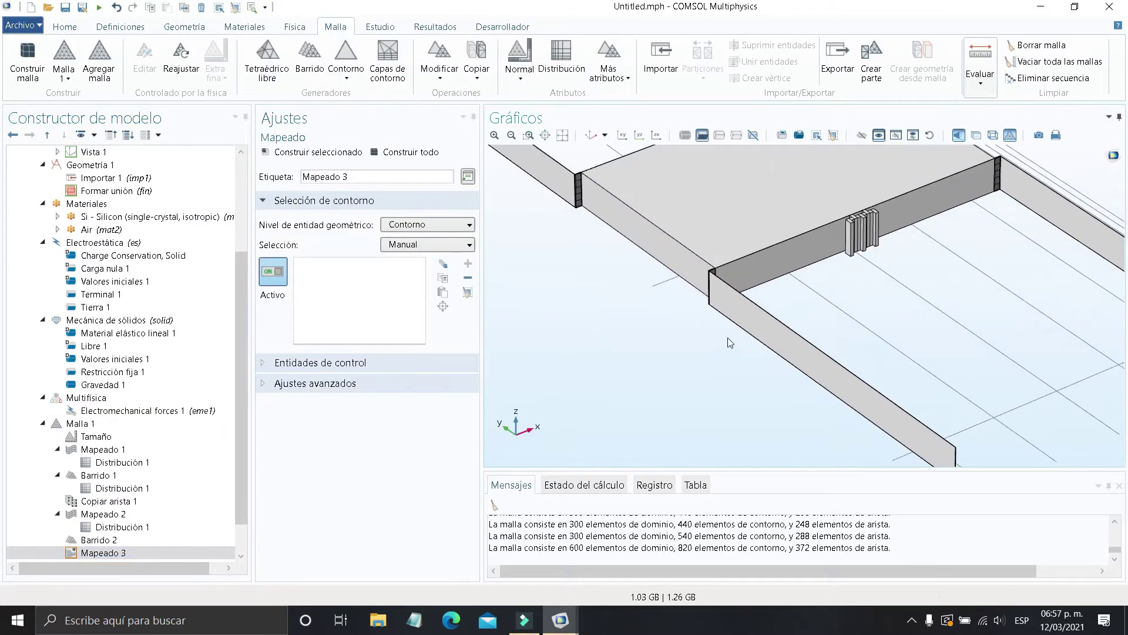
click(744, 322)
right_drag(700, 314, 900, 474)
click(744, 348)
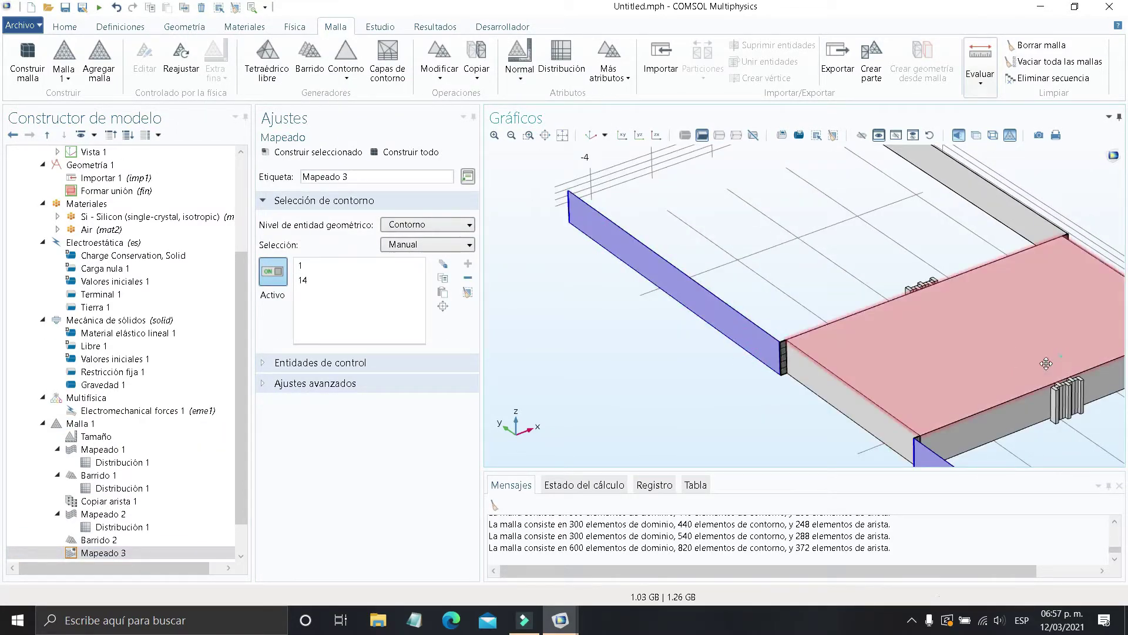
Add beam side faces 217 and 220 on the plate's opposite side to the Mapeado 3 selection
drag(744, 348, 915, 386)
click(838, 408)
click(1052, 227)
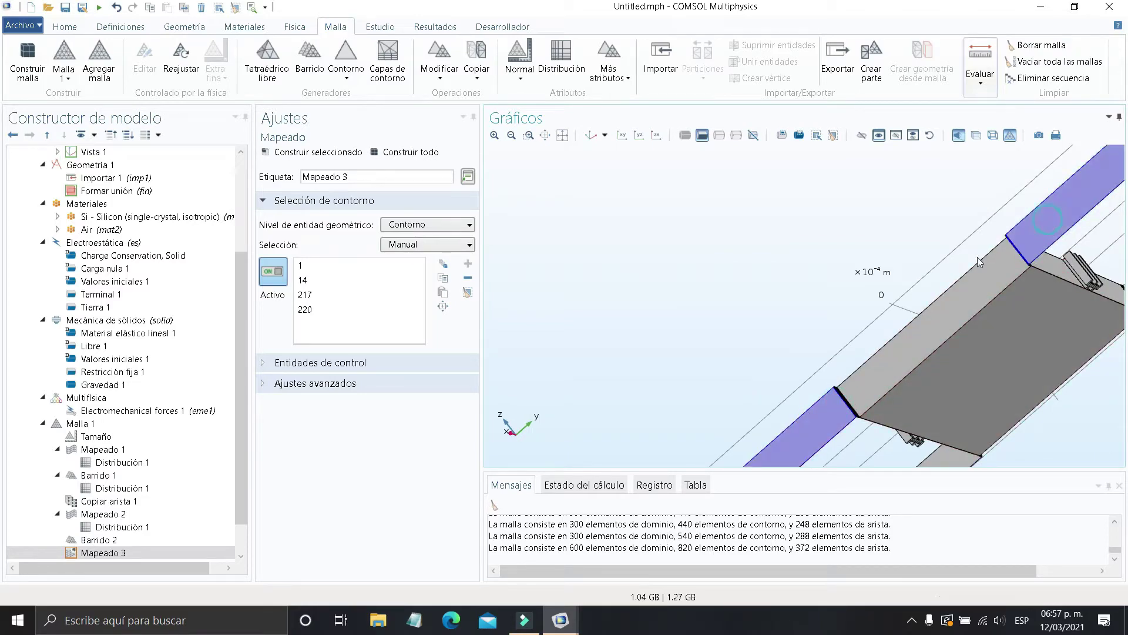
Add a Distribución to Mapeado 3 and select long edges 361 and 360 of one beam's side face
scroll(982, 263, down, 4)
drag(972, 351, 1040, 405)
scroll(940, 372, up, 5)
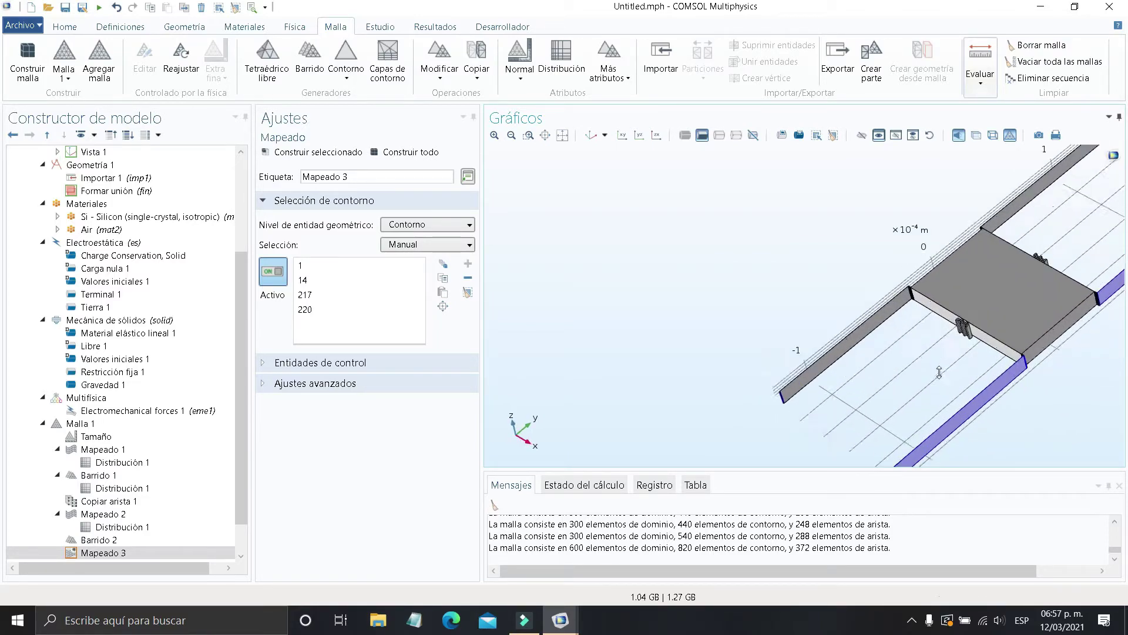
right_drag(940, 373, 823, 206)
scroll(770, 358, up, 5)
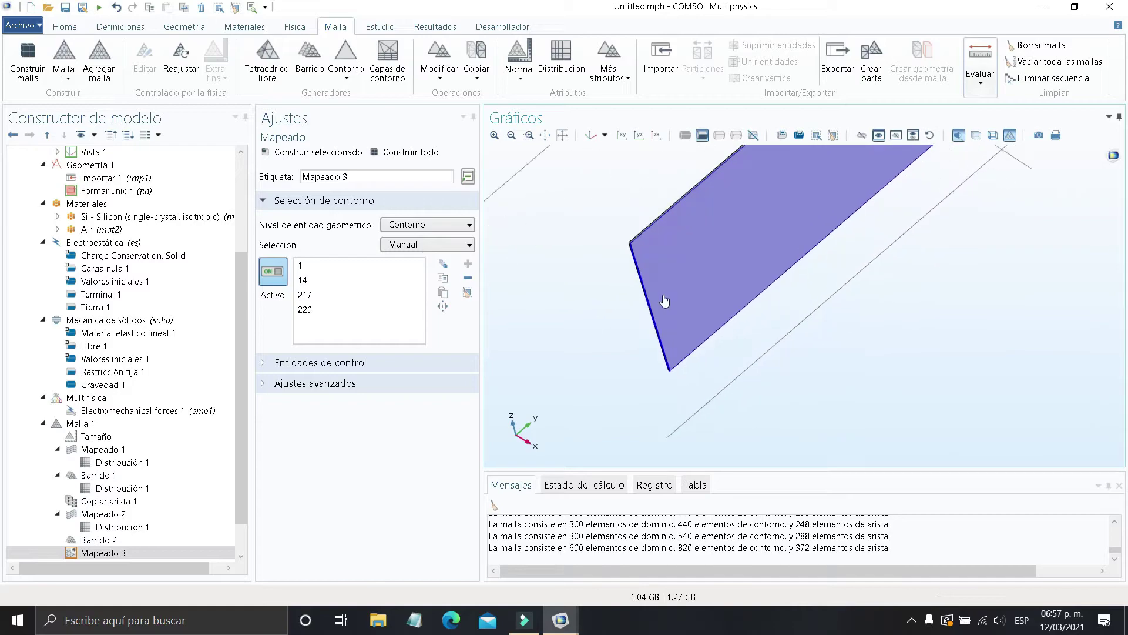
scroll(646, 282, up, 2)
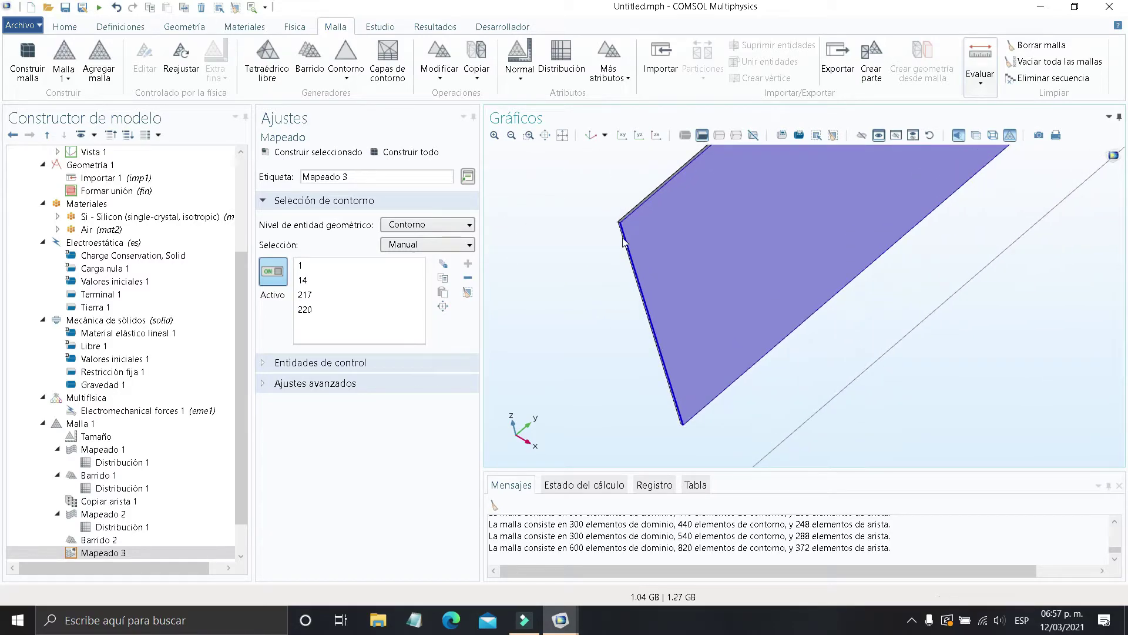
right_click(179, 556)
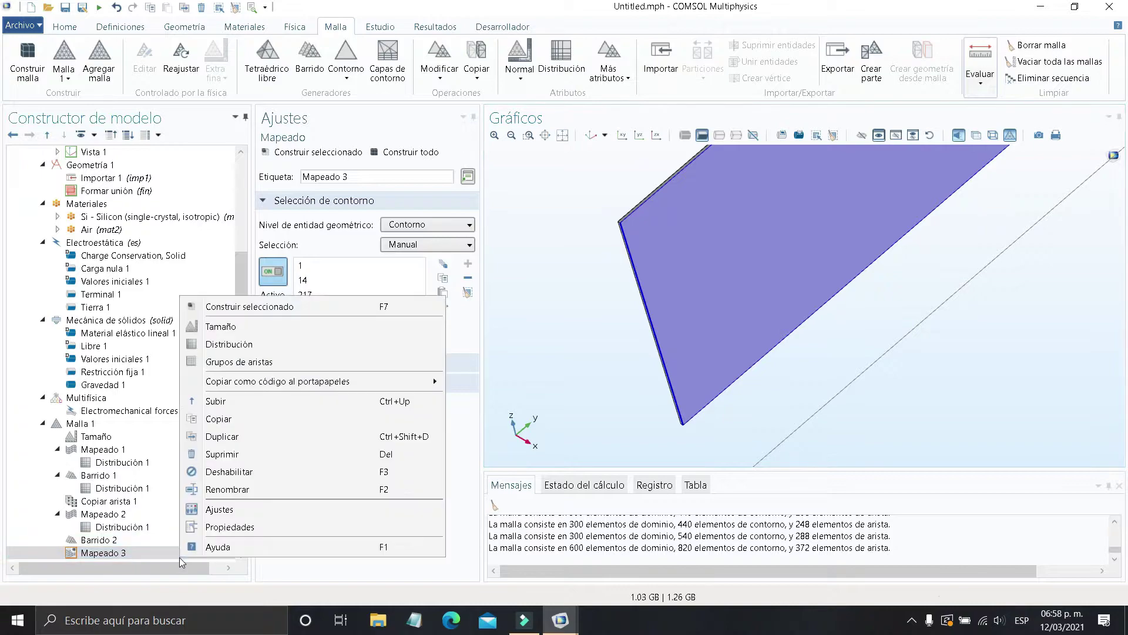
click(283, 347)
scroll(637, 255, up, 3)
right_drag(628, 255, 517, 409)
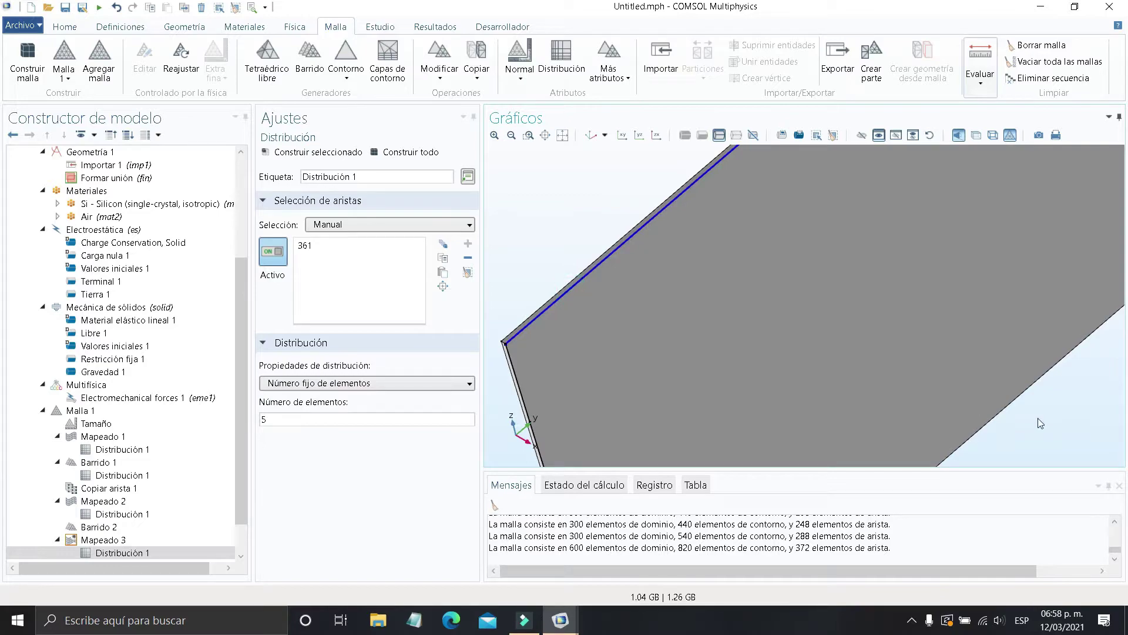
scroll(818, 347, down, 6)
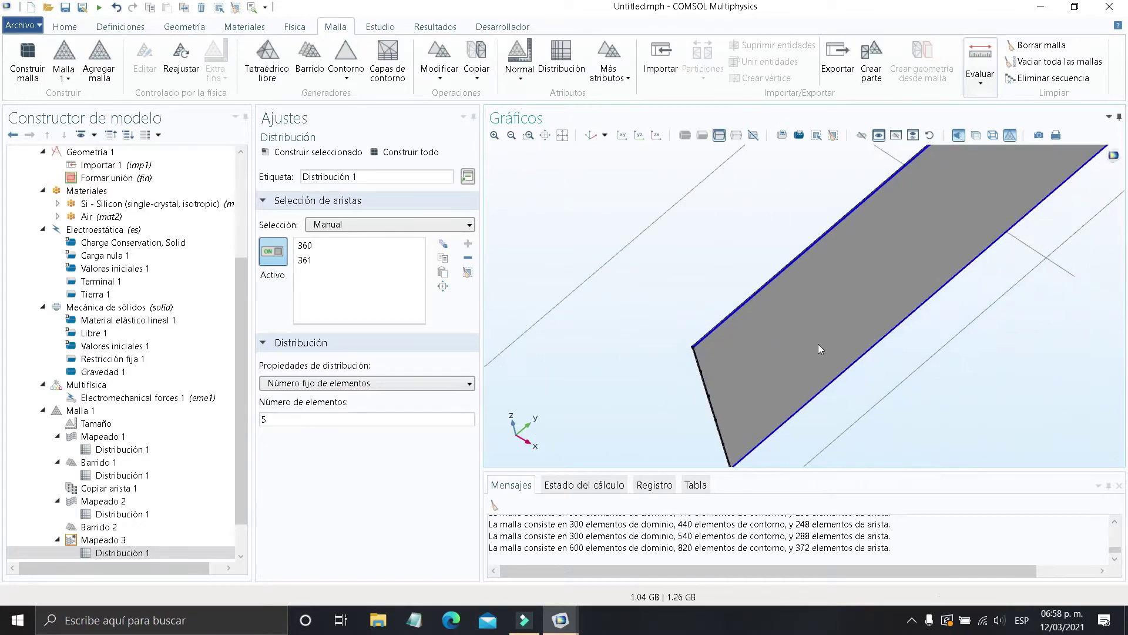
scroll(636, 406, up, 2)
right_drag(636, 406, 446, 133)
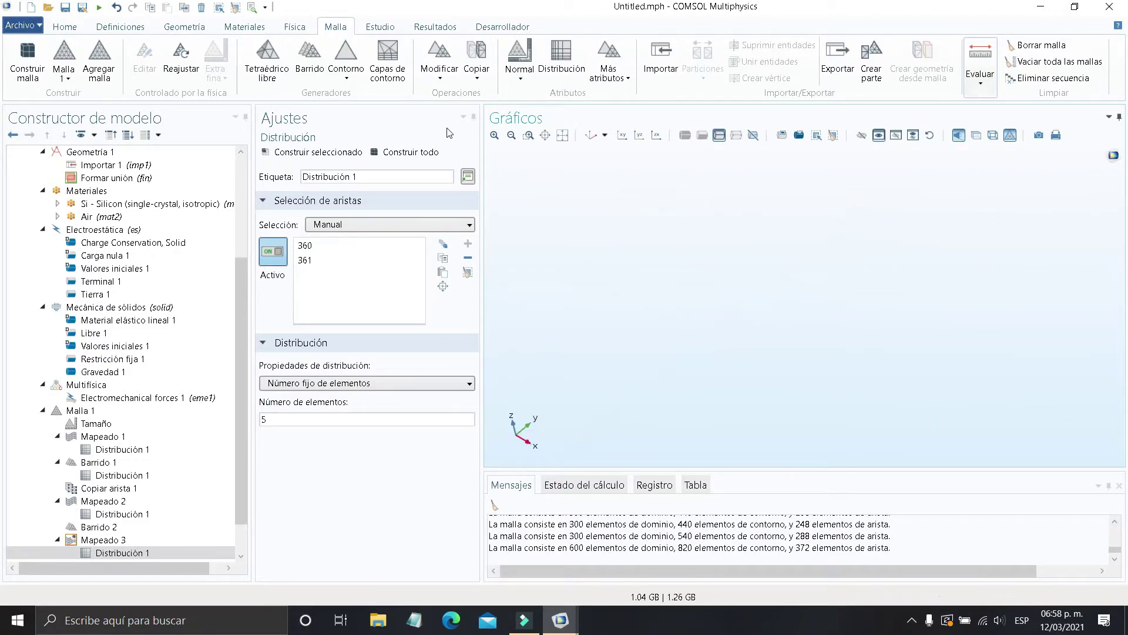
Add long edges 4 and 2 of a beam on the plate's opposite side to the distribution's edge selection
click(592, 136)
scroll(848, 369, up, 6)
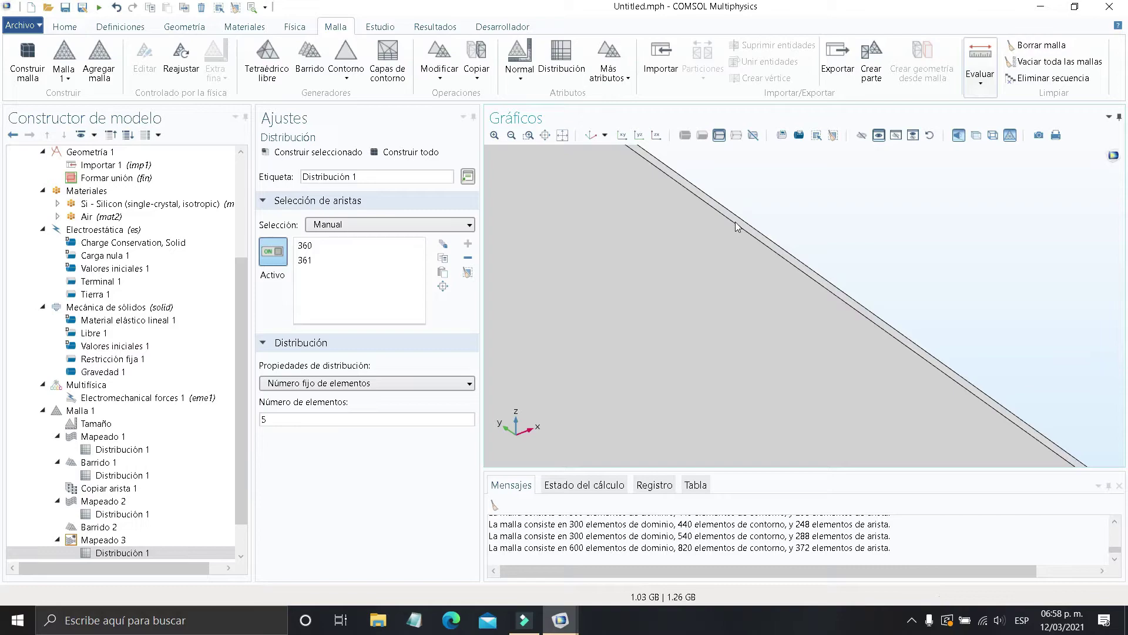
click(737, 226)
scroll(758, 346, up, 4)
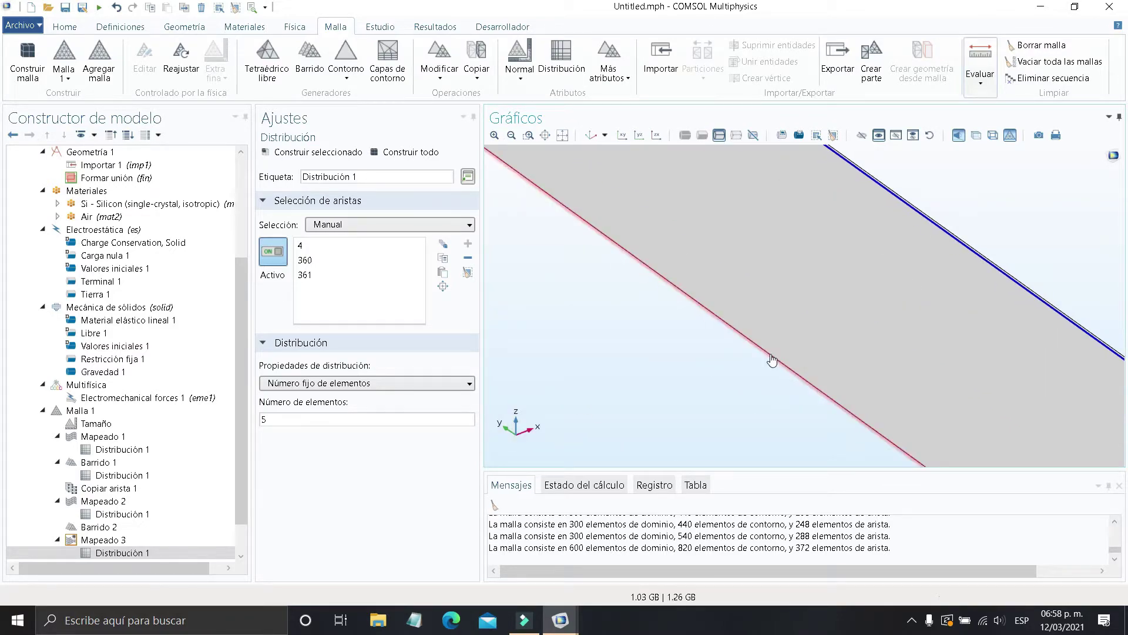
click(772, 360)
scroll(772, 368, down, 5)
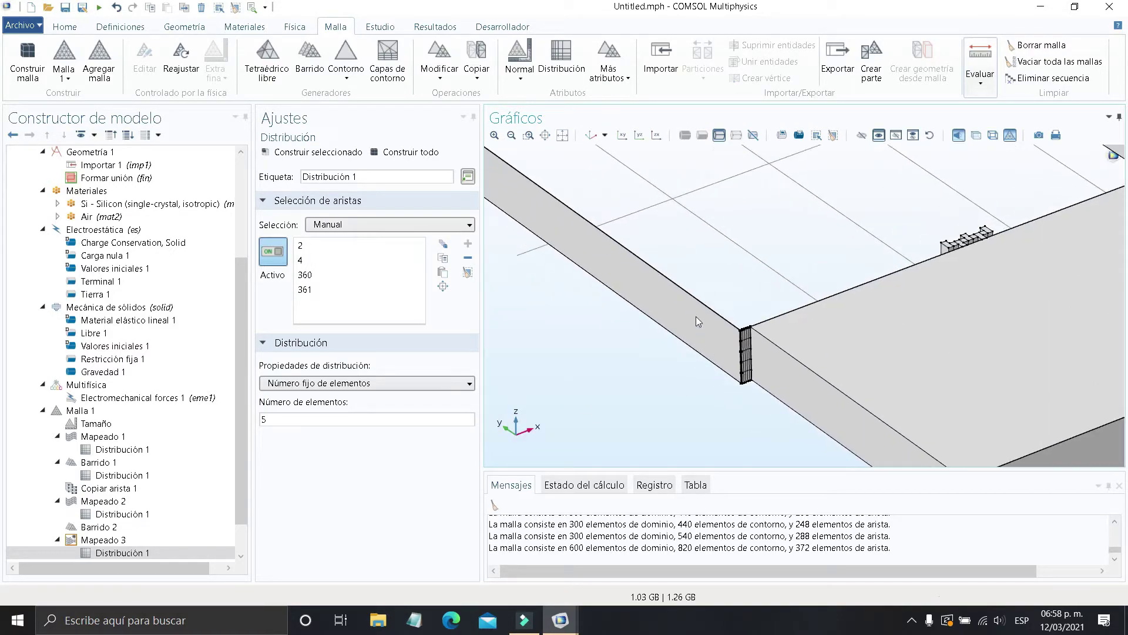
Add long edges 22 and 20 of the neighbouring beam to the distribution's edge selection
scroll(714, 318, up, 5)
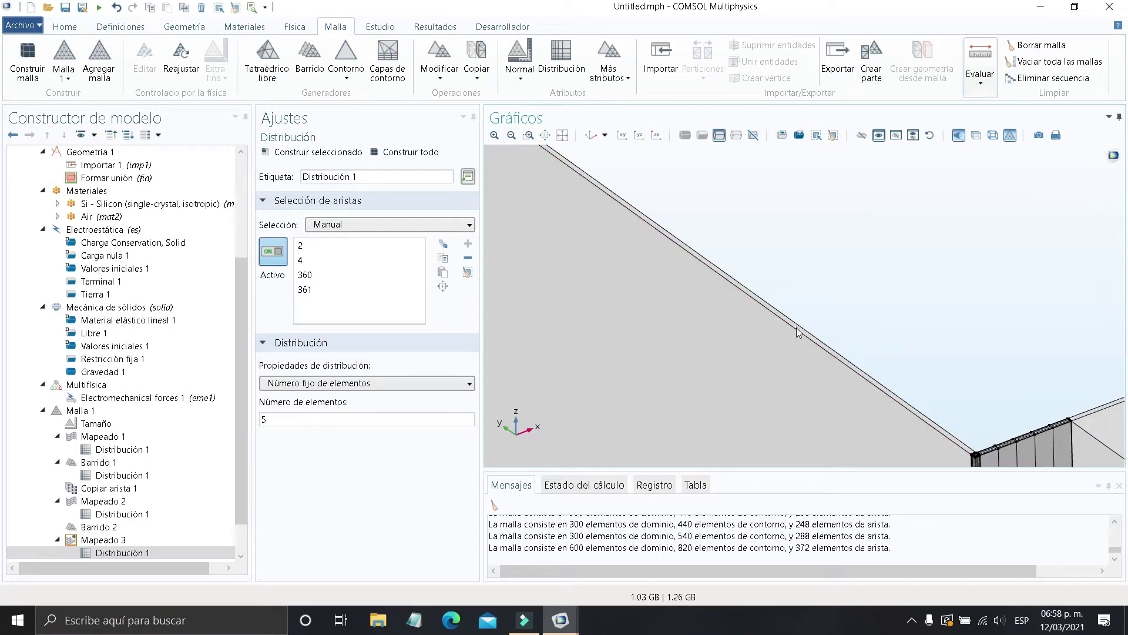
click(796, 328)
scroll(814, 419, down, 3)
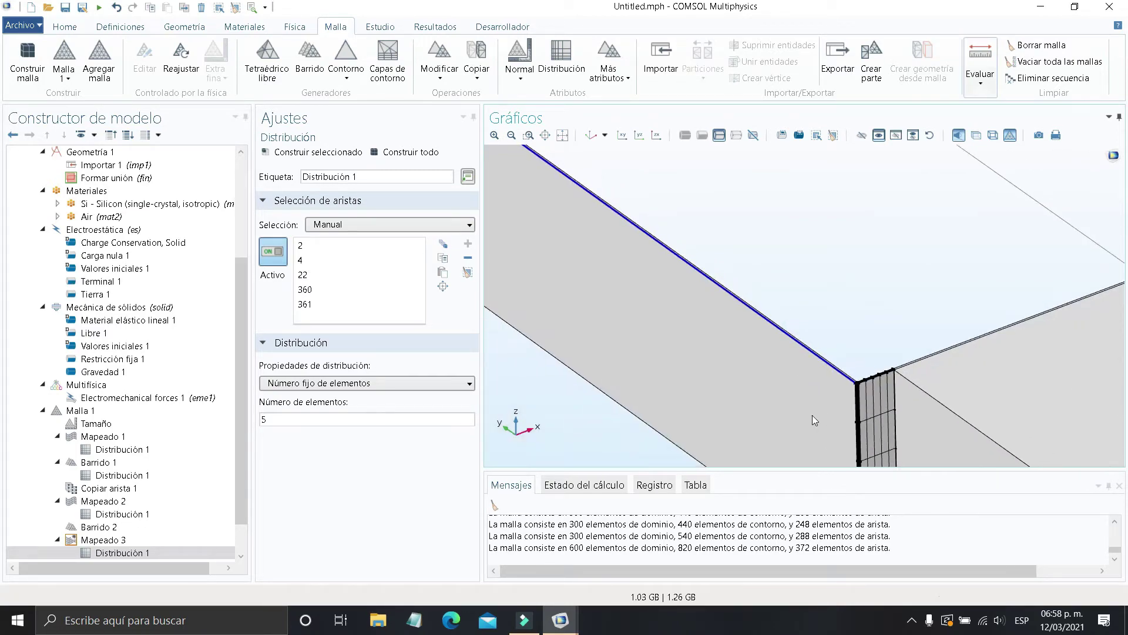
click(670, 444)
Complete the distribution's edge selection with the two long edges of the last beam's side face, removing the wrongly picked edge 352
scroll(670, 444, down, 3)
drag(670, 444, 732, 440)
scroll(732, 440, up, 3)
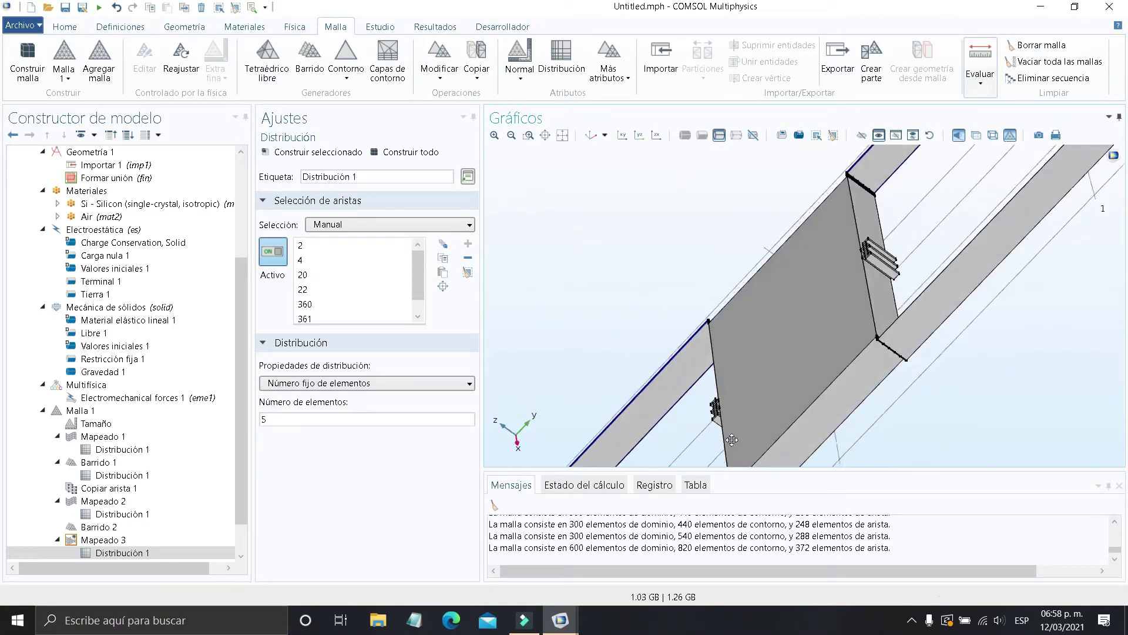
scroll(701, 279, up, 5)
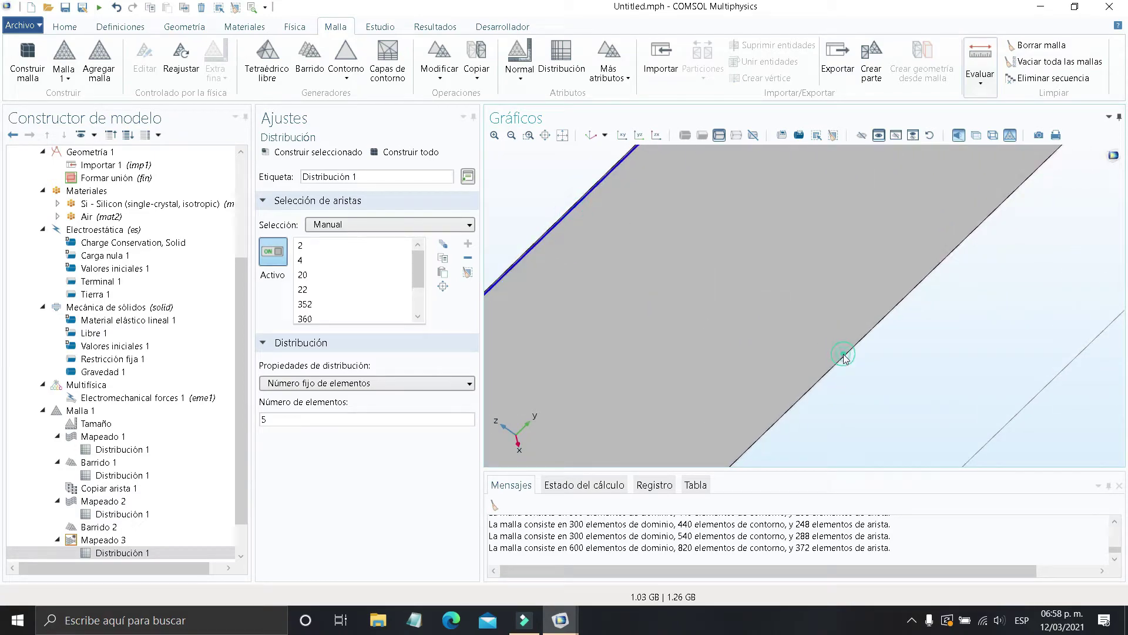
drag(834, 349, 931, 331)
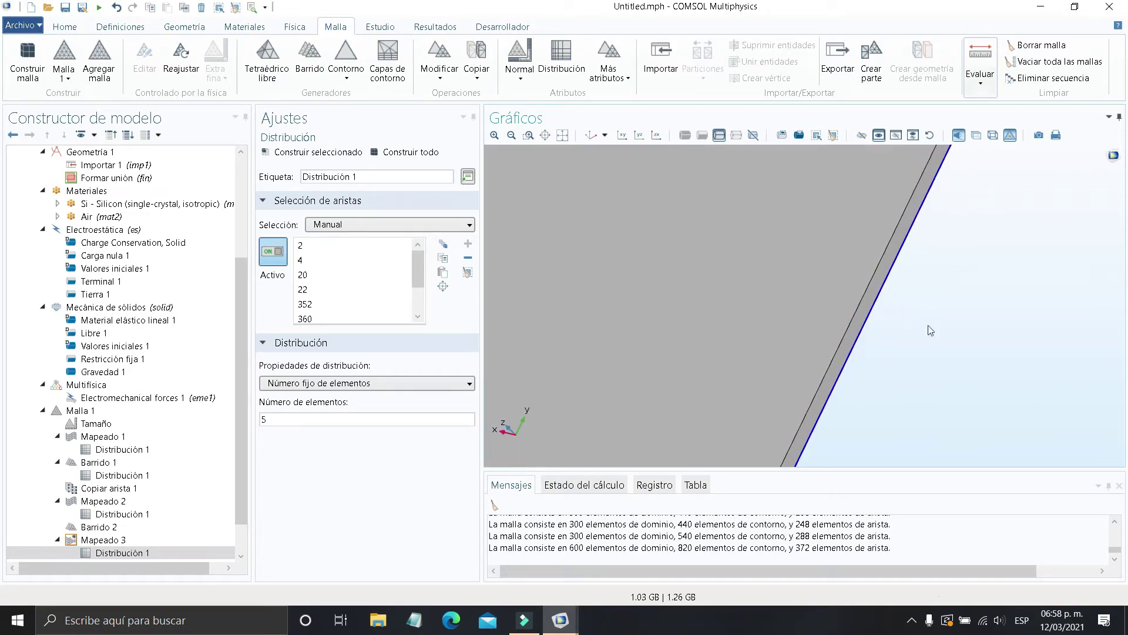
click(875, 282)
middle_drag(874, 327, 499, 163)
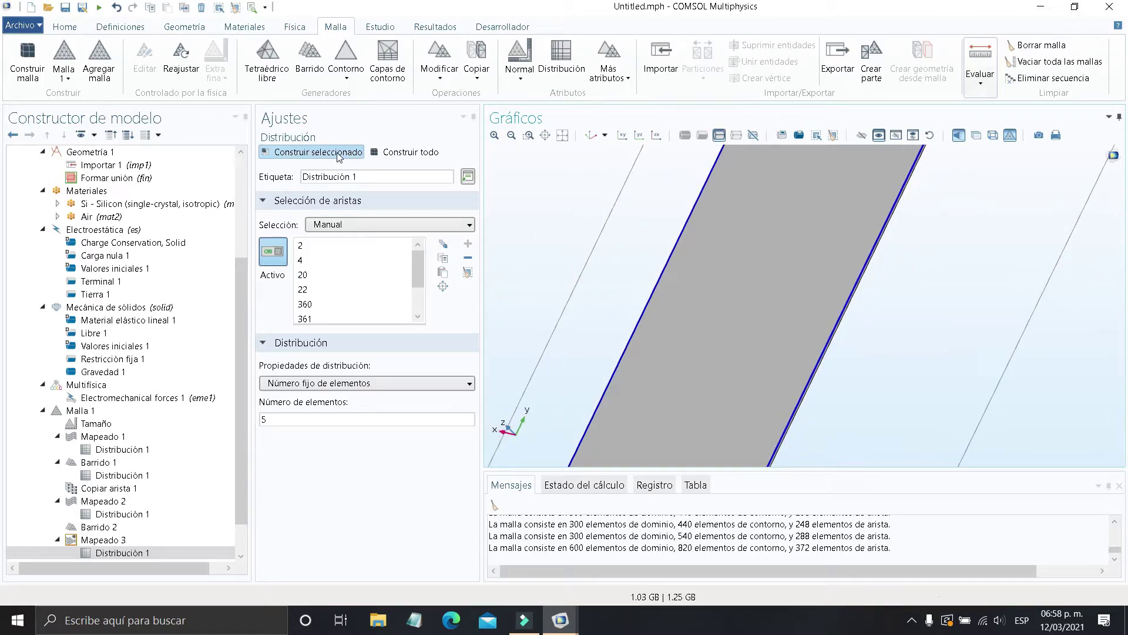
Build the whole mesh, set the number of elements along the beams' long edges to 20, and rebuild it
click(588, 136)
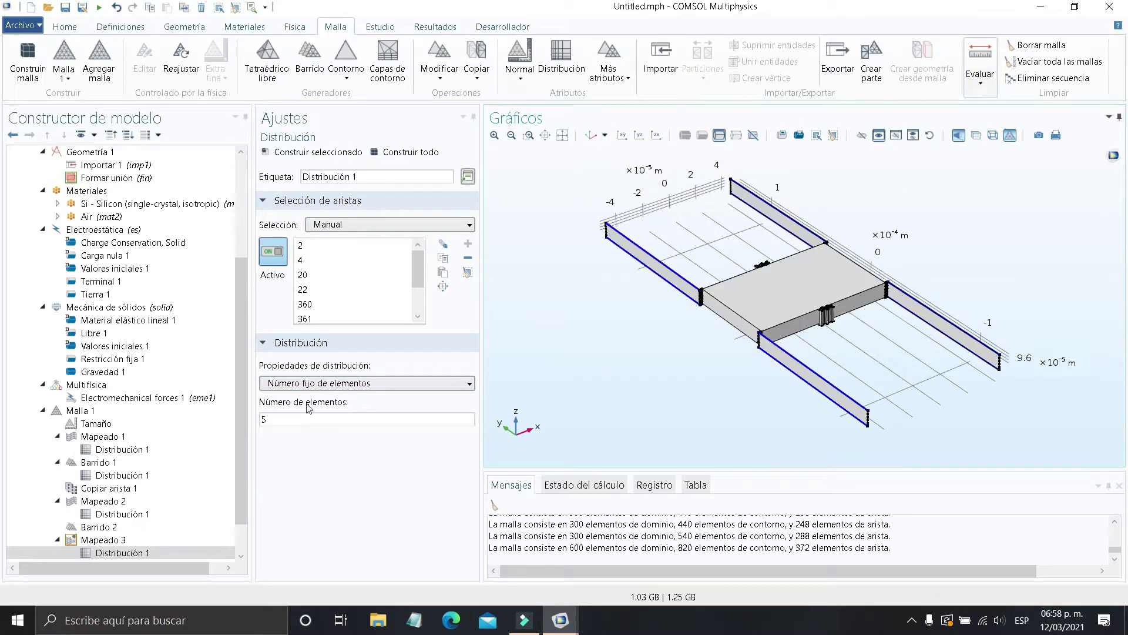
click(412, 152)
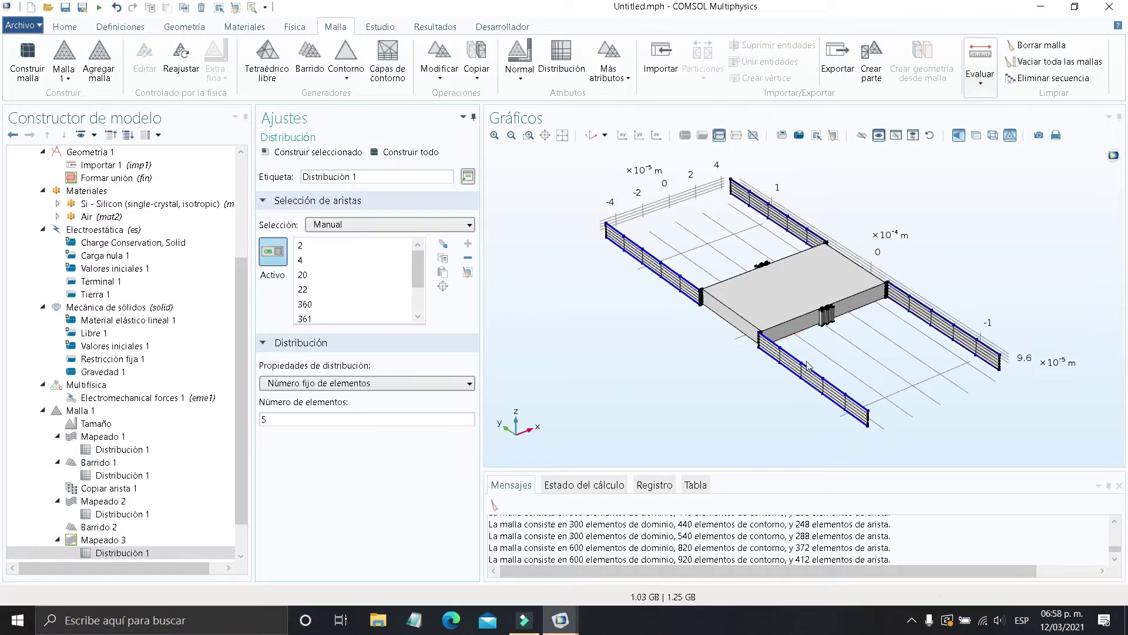
scroll(808, 365, up, 5)
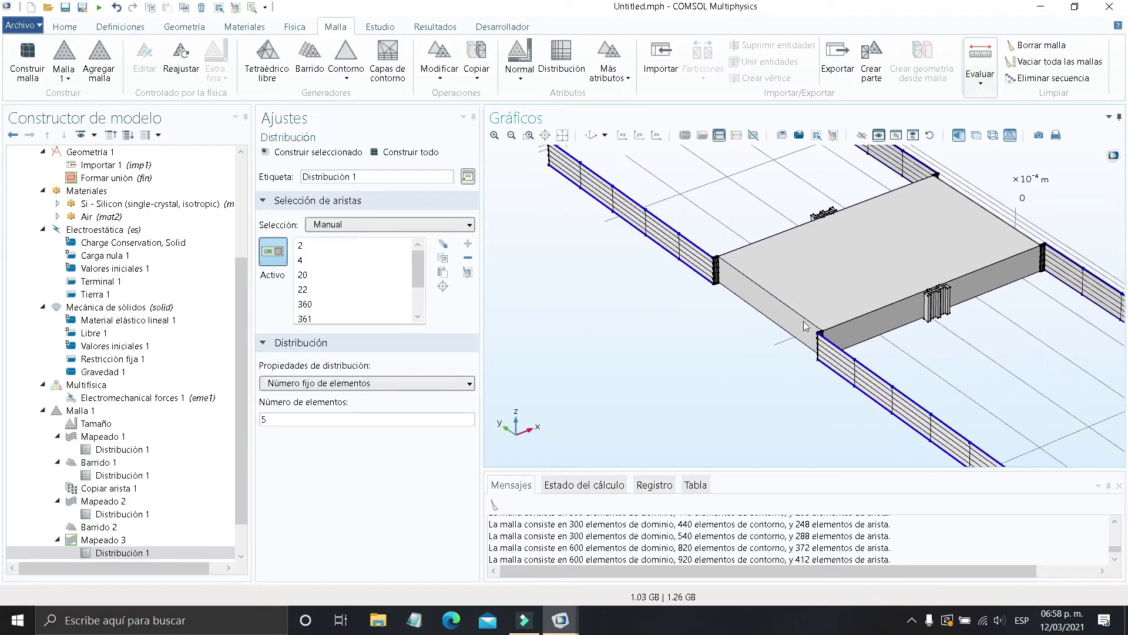
scroll(805, 326, down, 2)
drag(313, 419, 216, 413)
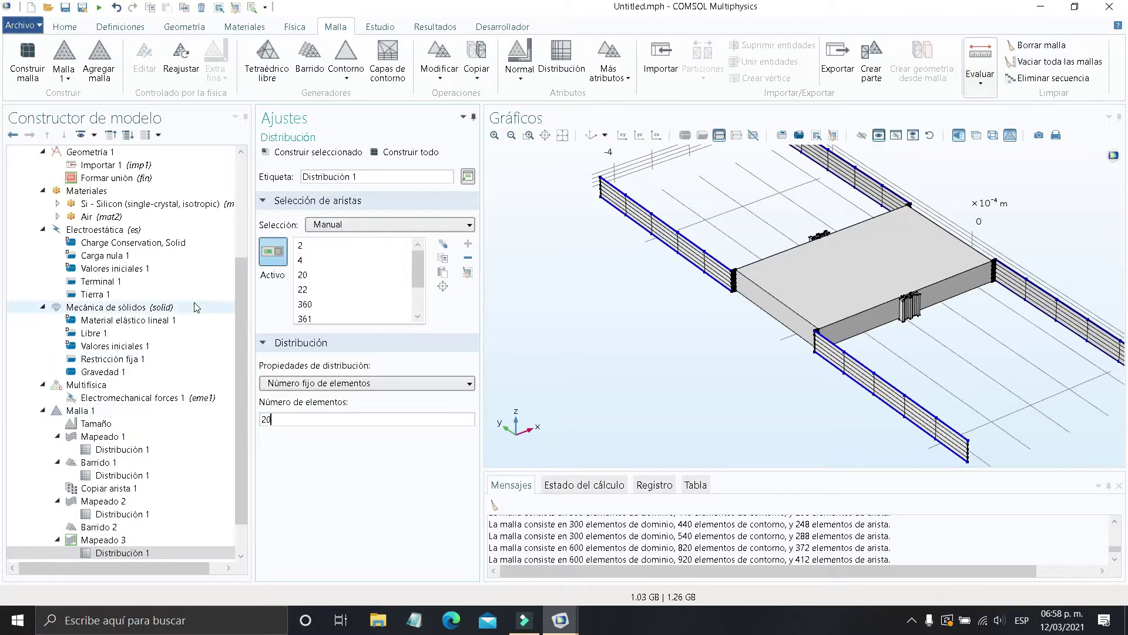
click(422, 160)
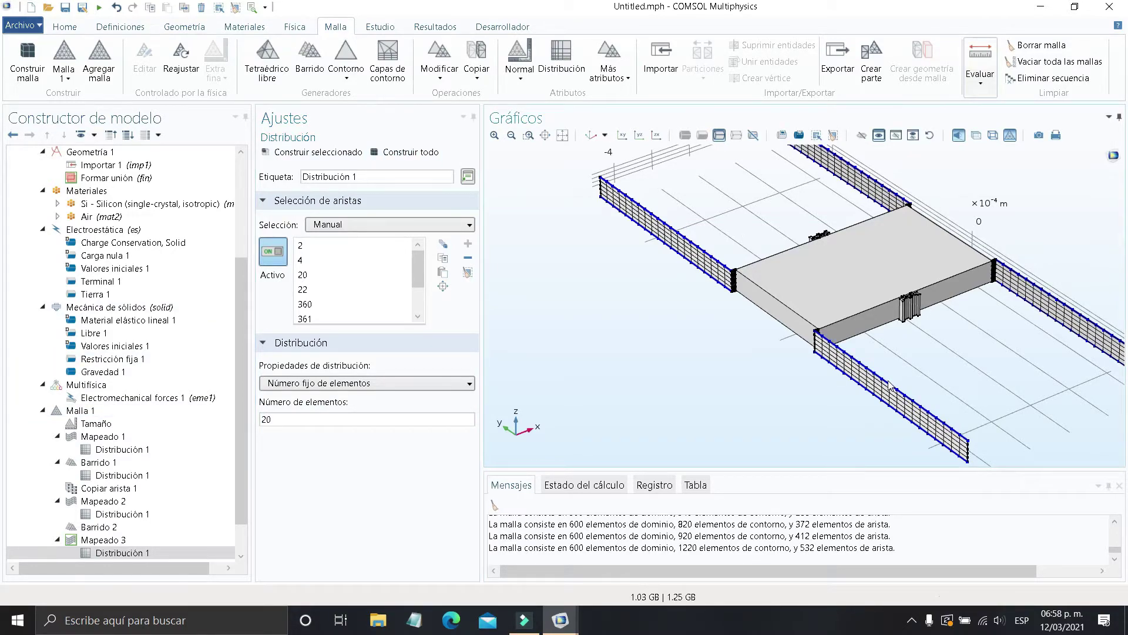
scroll(890, 388, up, 3)
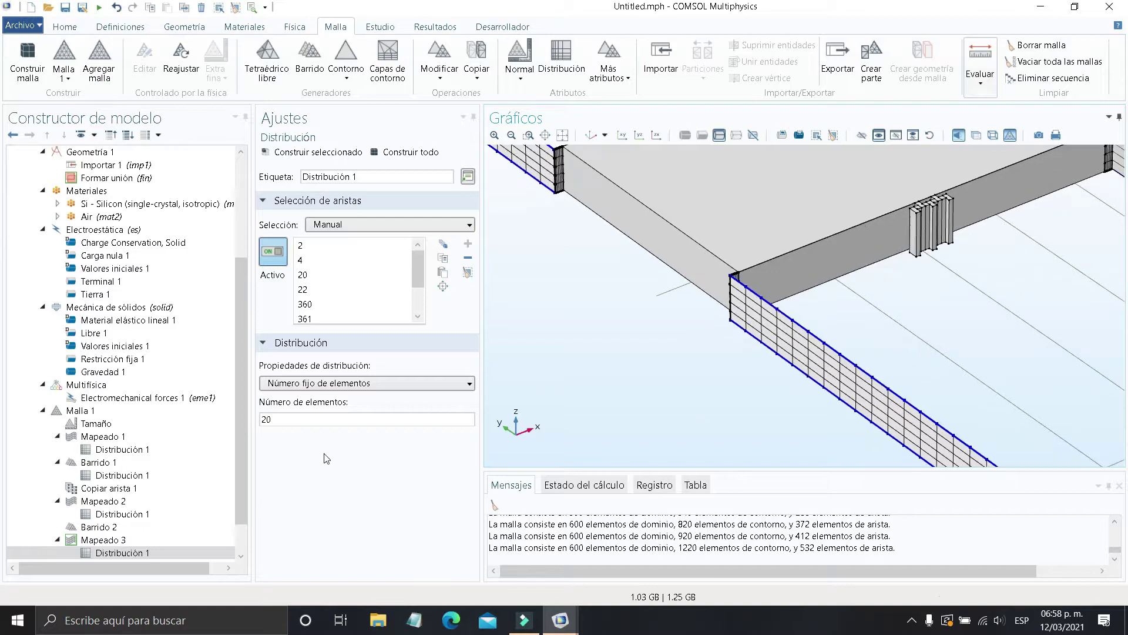
Add another Swept operation to the mesh and set its geometric entity level to Domain
click(132, 411)
right_click(136, 418)
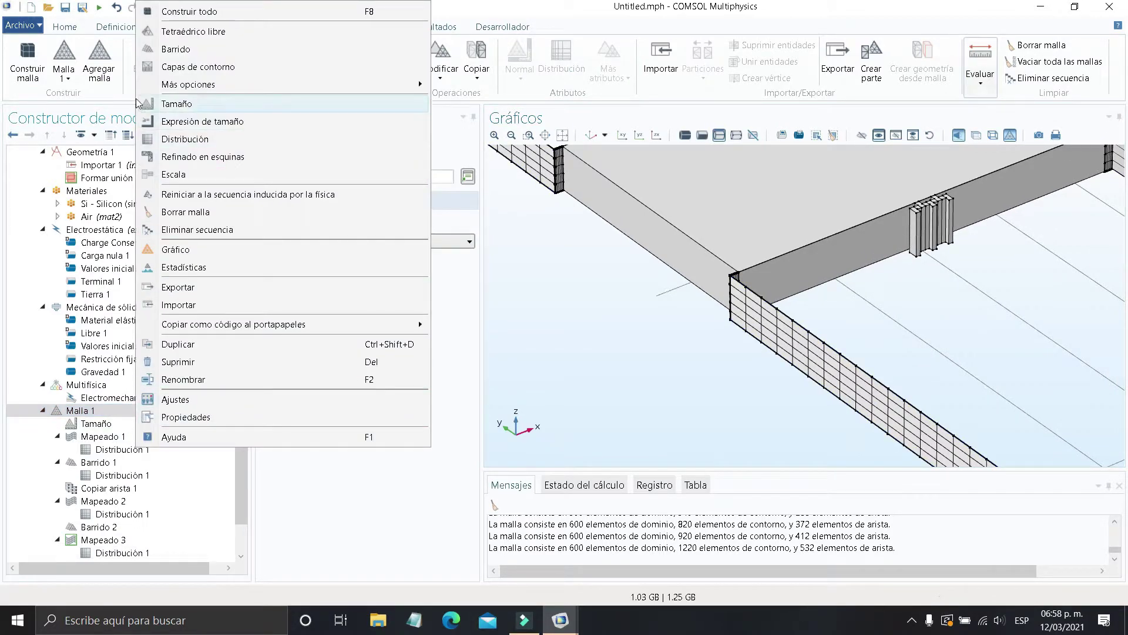
click(176, 49)
scroll(767, 331, up, 2)
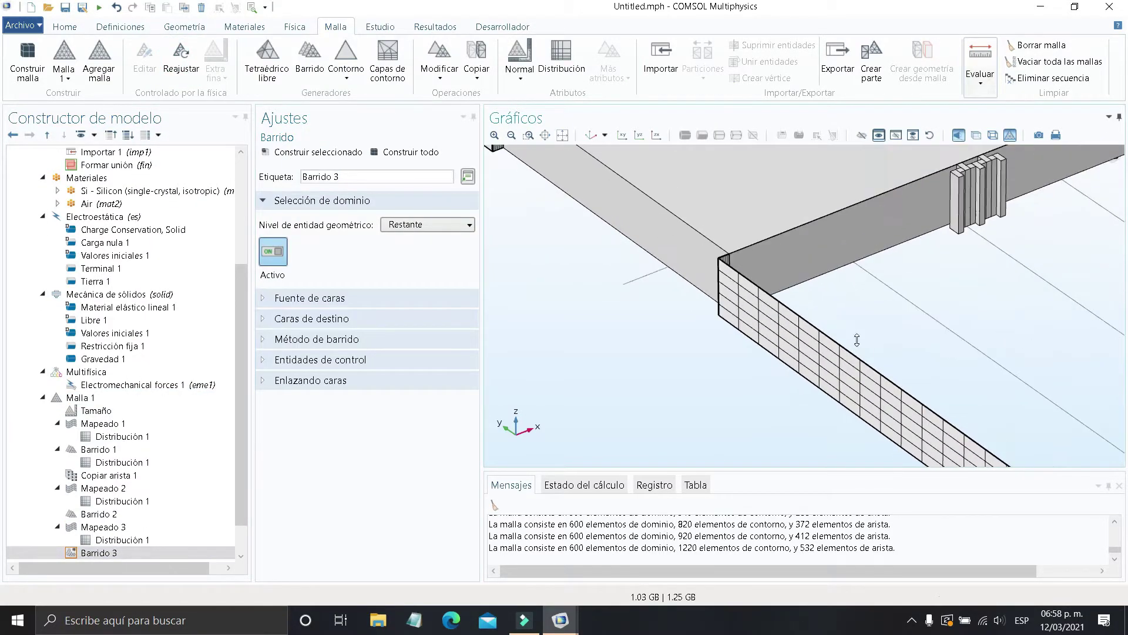
scroll(856, 337, down, 4)
click(438, 227)
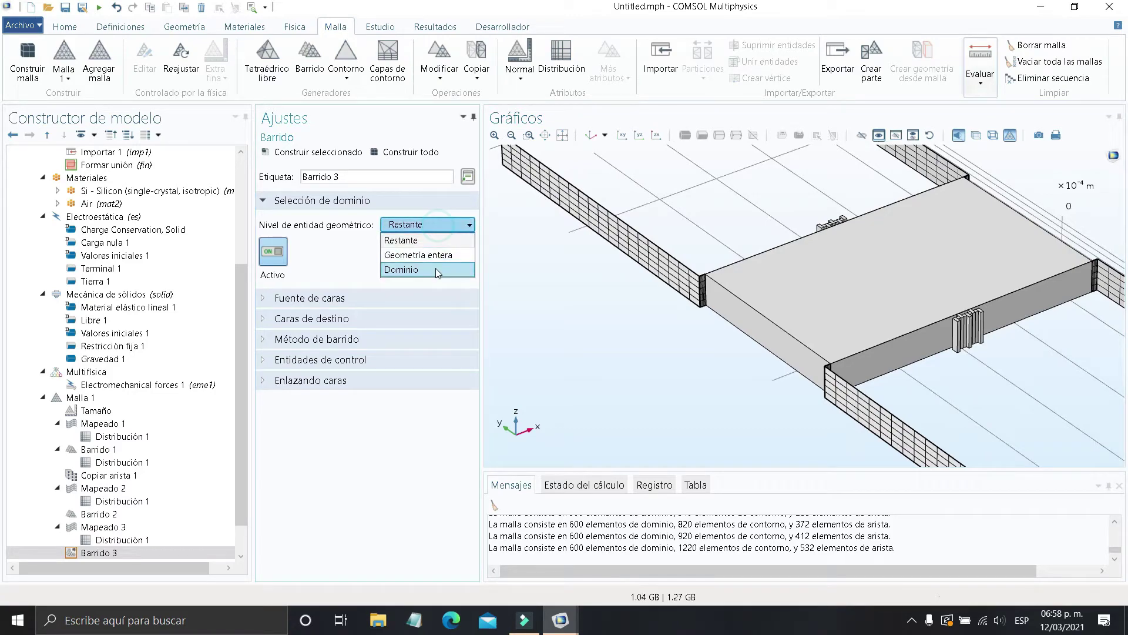
click(435, 265)
Select the four meshed beam domains 1, 4, 38 and 41 for the new sweep
click(596, 218)
click(849, 392)
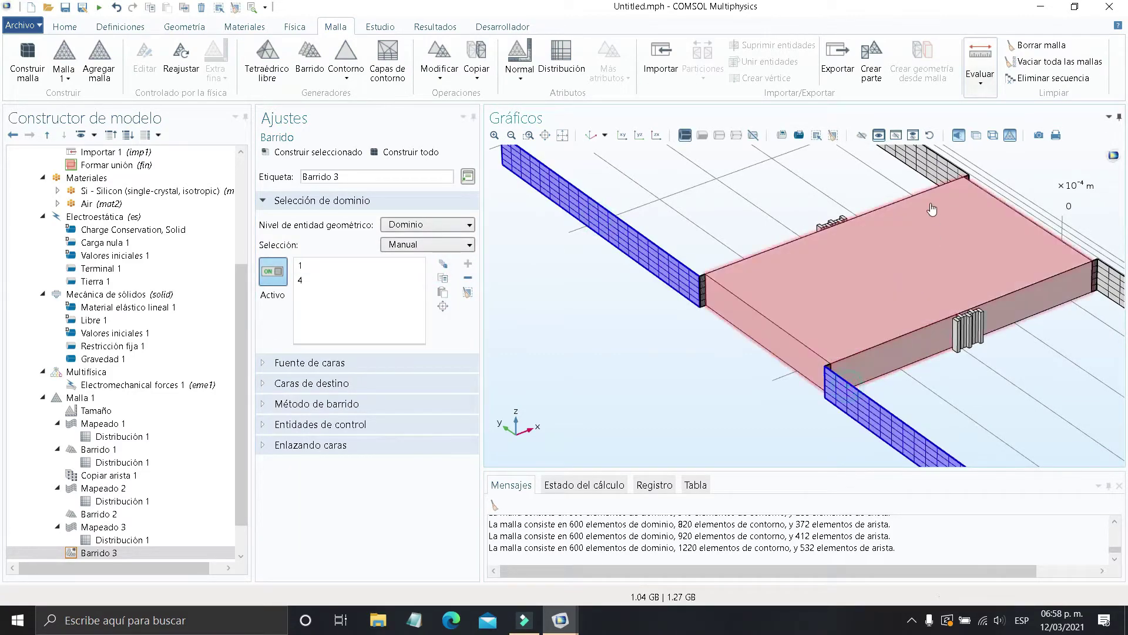
click(925, 163)
right_drag(872, 250, 655, 199)
click(956, 286)
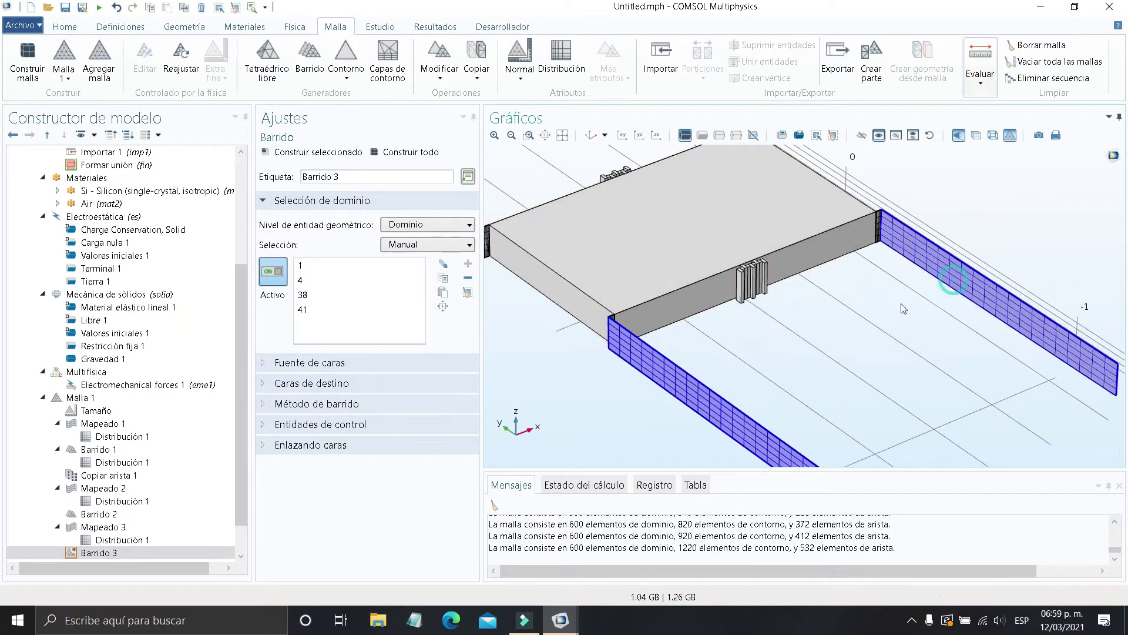
Build the whole mesh with the new sweep, viewing the corner where the beam meets the plate
middle_drag(618, 385, 558, 212)
right_drag(558, 209, 701, 415)
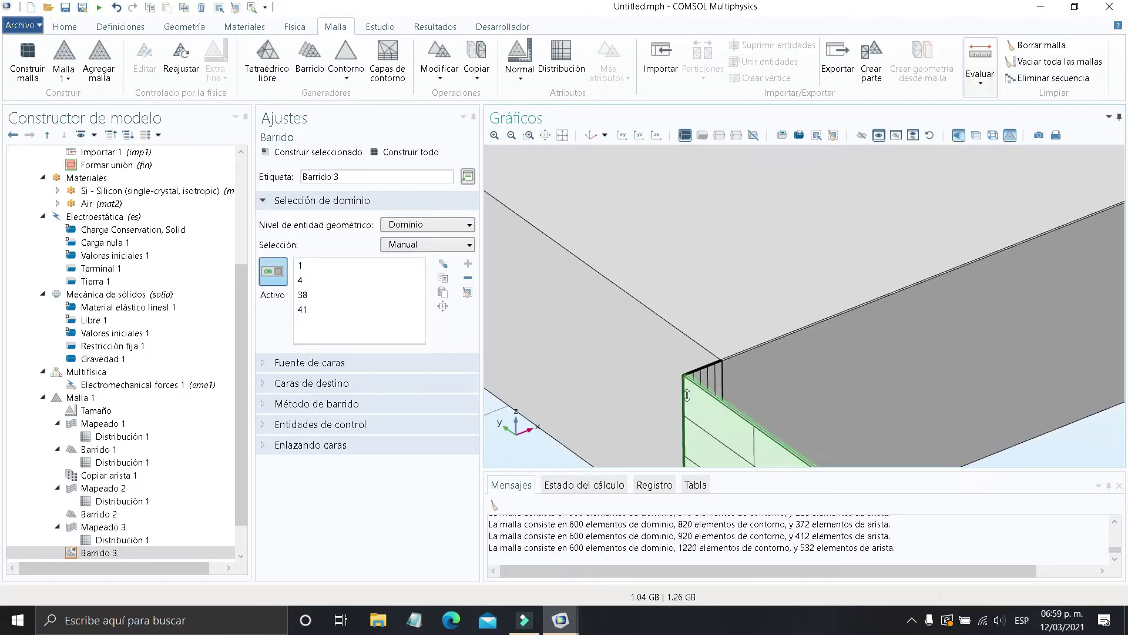
middle_drag(701, 414, 643, 368)
middle_drag(634, 327, 615, 277)
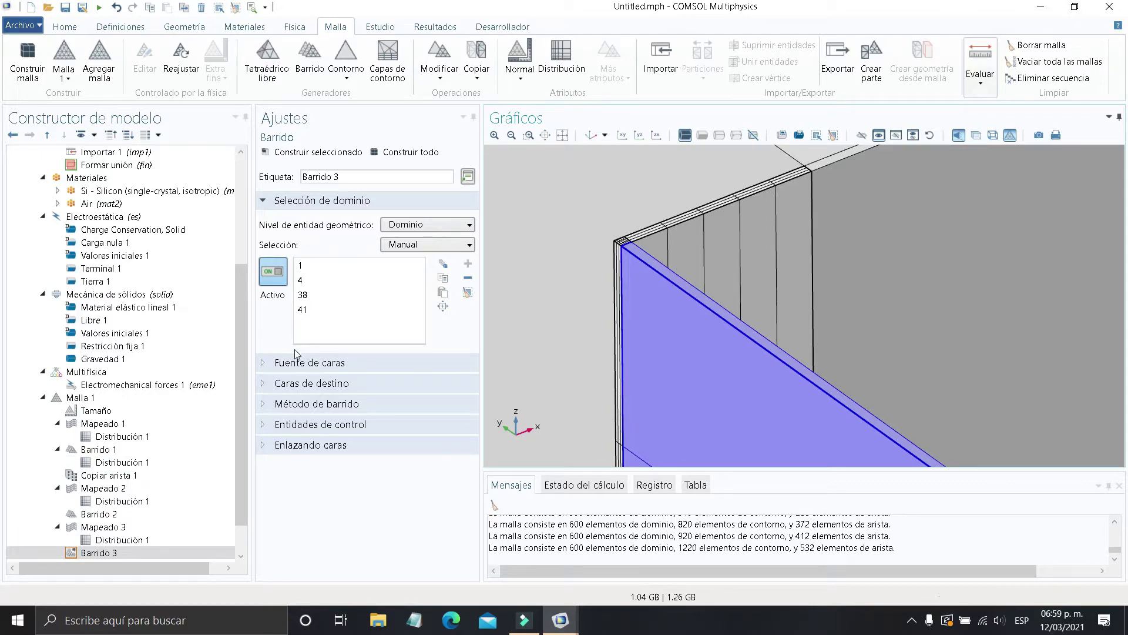
click(412, 153)
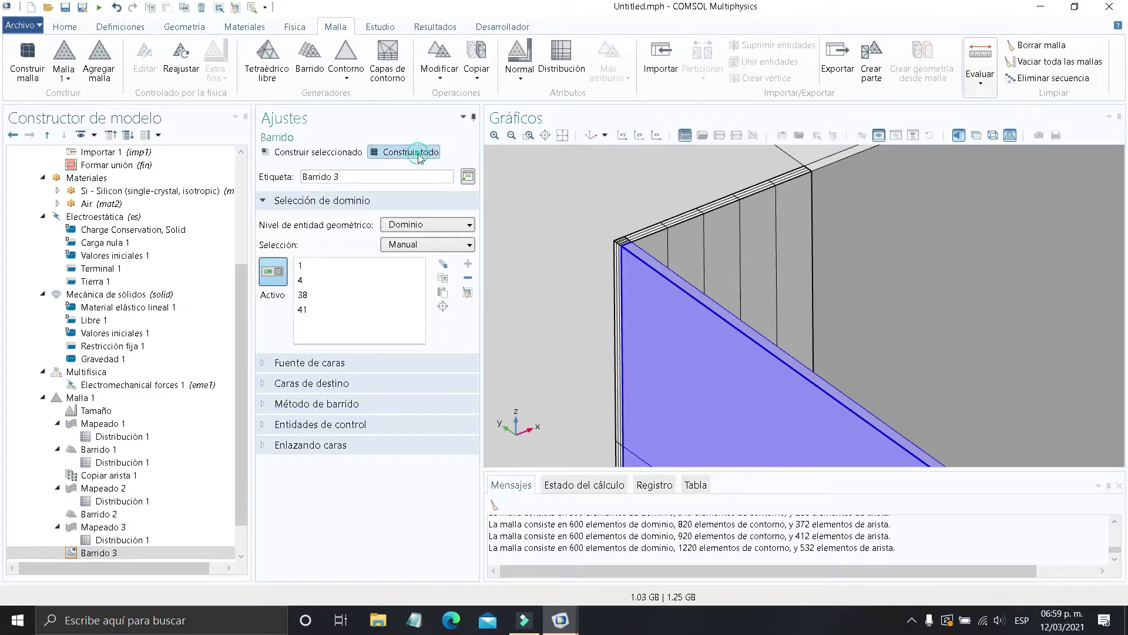
Examine the swept mesh across the beam's thickness at its junction with the plate
middle_drag(641, 293, 819, 405)
right_drag(818, 406, 799, 417)
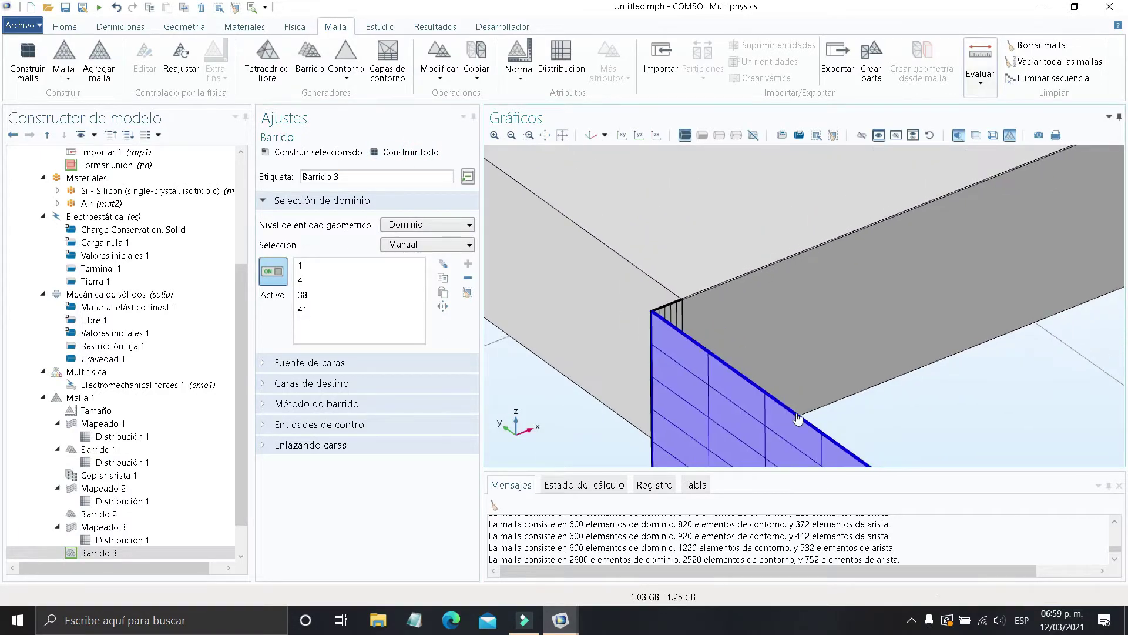
drag(778, 411, 613, 346)
middle_drag(537, 336, 507, 268)
drag(508, 269, 630, 322)
middle_drag(675, 358, 679, 306)
right_drag(676, 353, 581, 387)
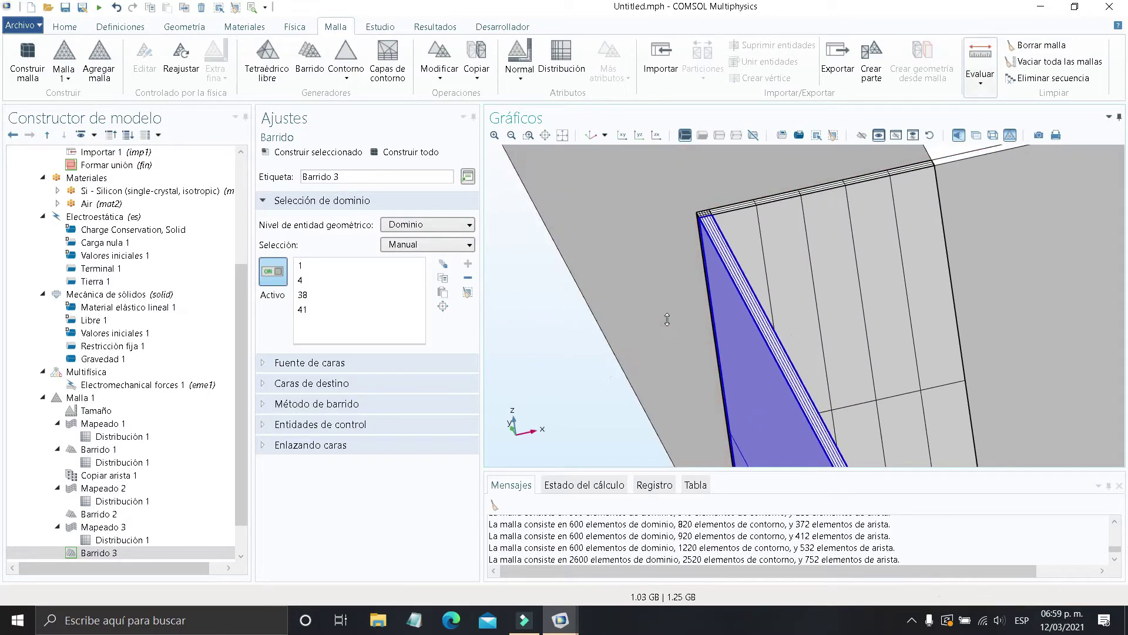
middle_drag(668, 319, 666, 288)
right_drag(665, 305, 588, 364)
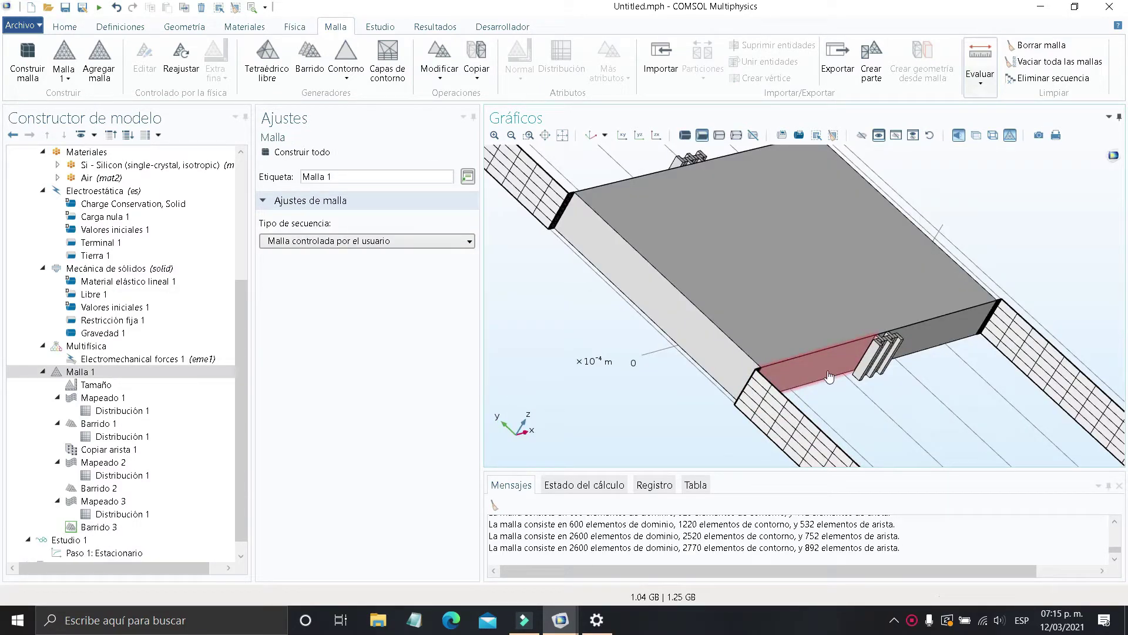
Activate the third sweep's domain selection and hide the comb-finger domains on the near side of the plate
scroll(829, 376, up, 5)
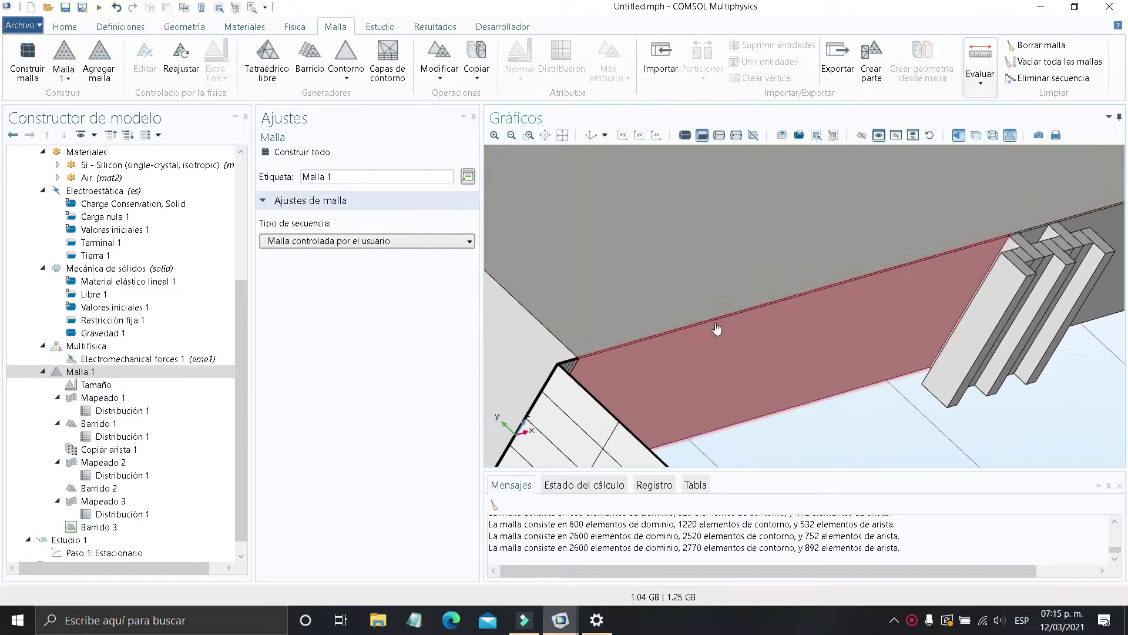
scroll(898, 345, down, 5)
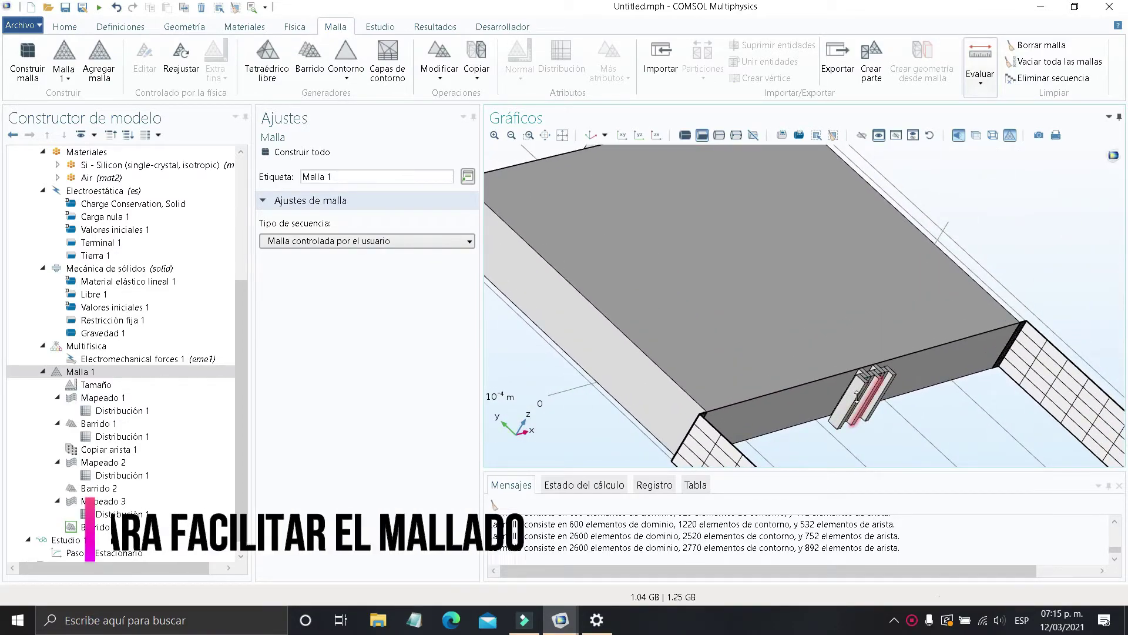
scroll(870, 372, up, 2)
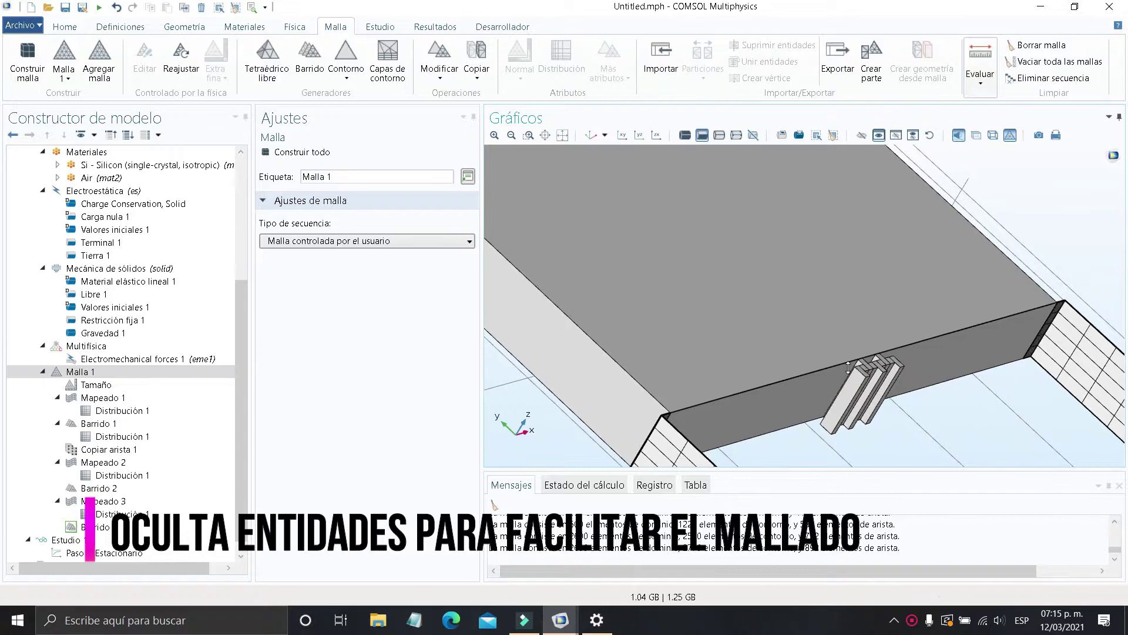
click(100, 527)
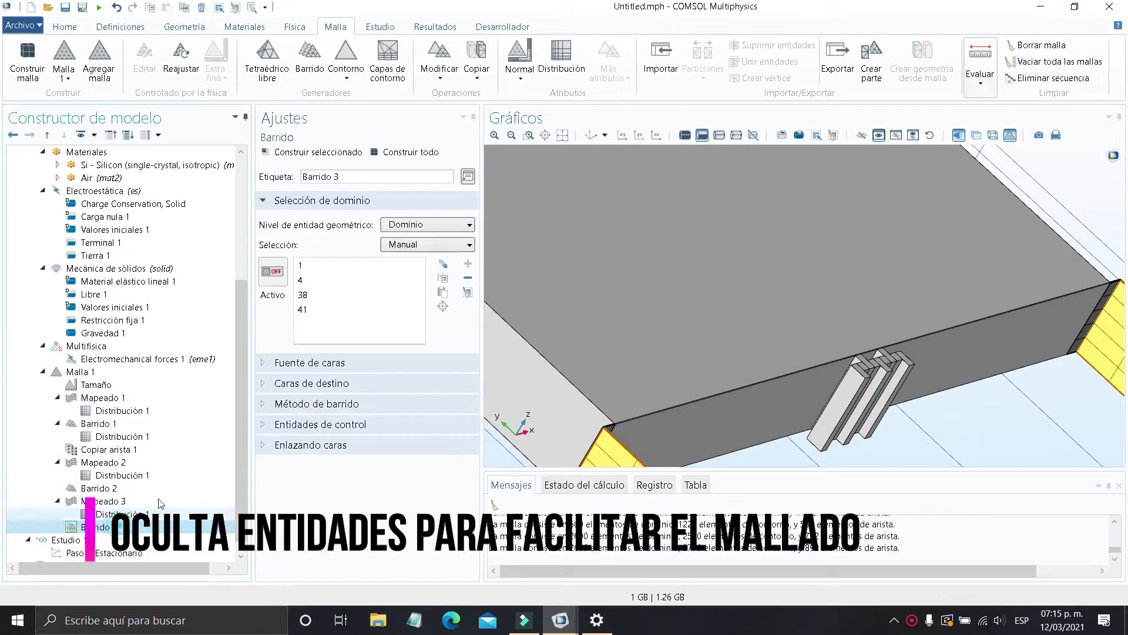
click(282, 283)
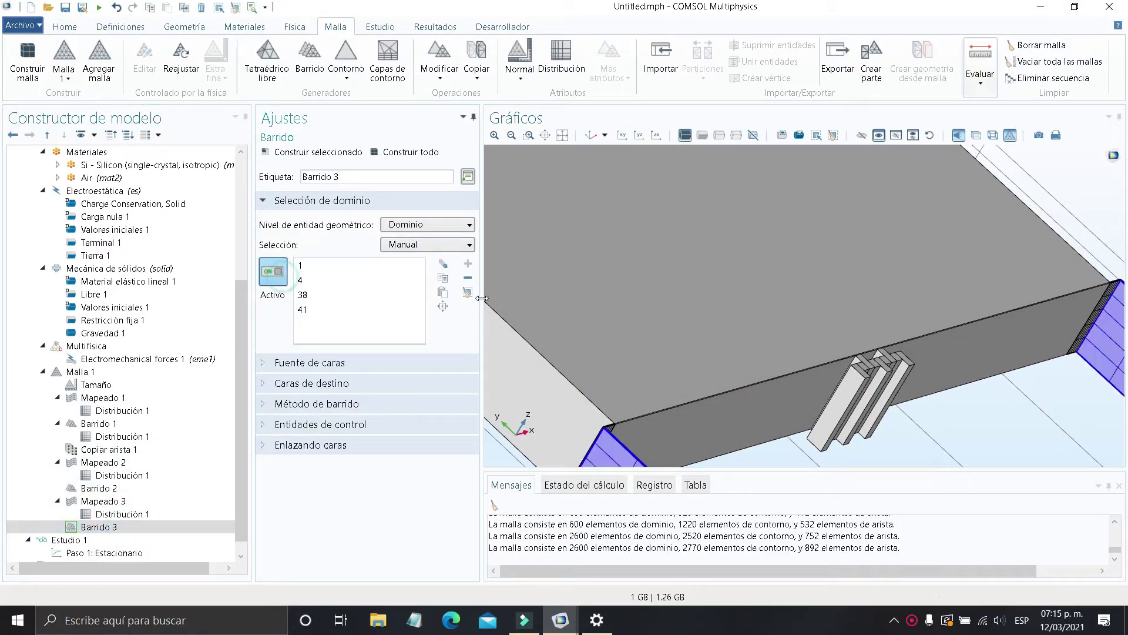
click(862, 138)
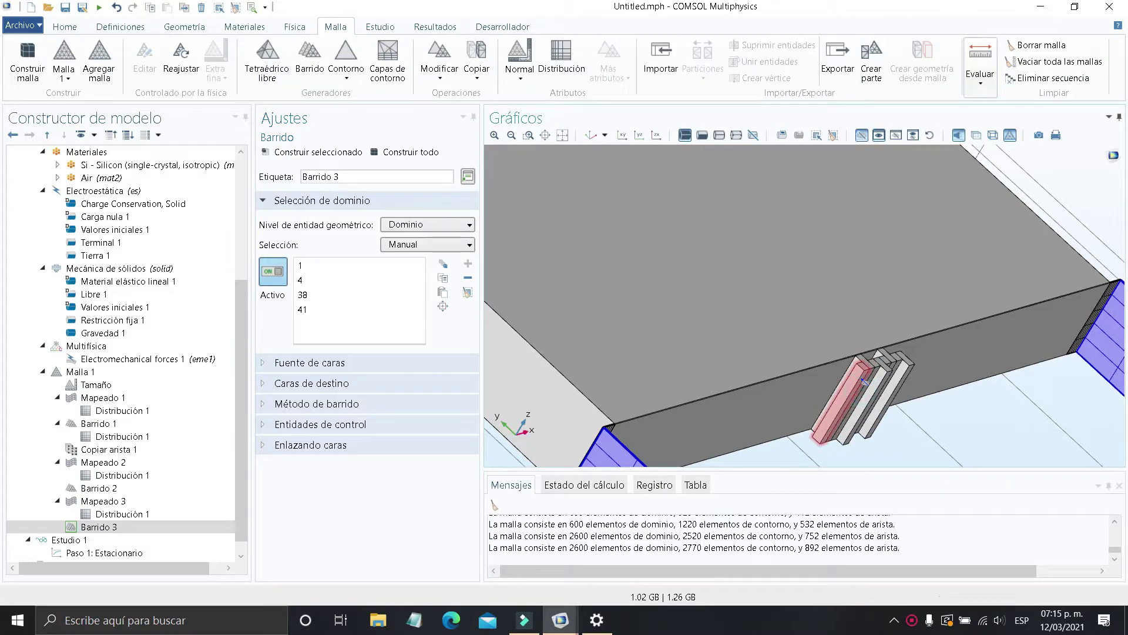
click(873, 371)
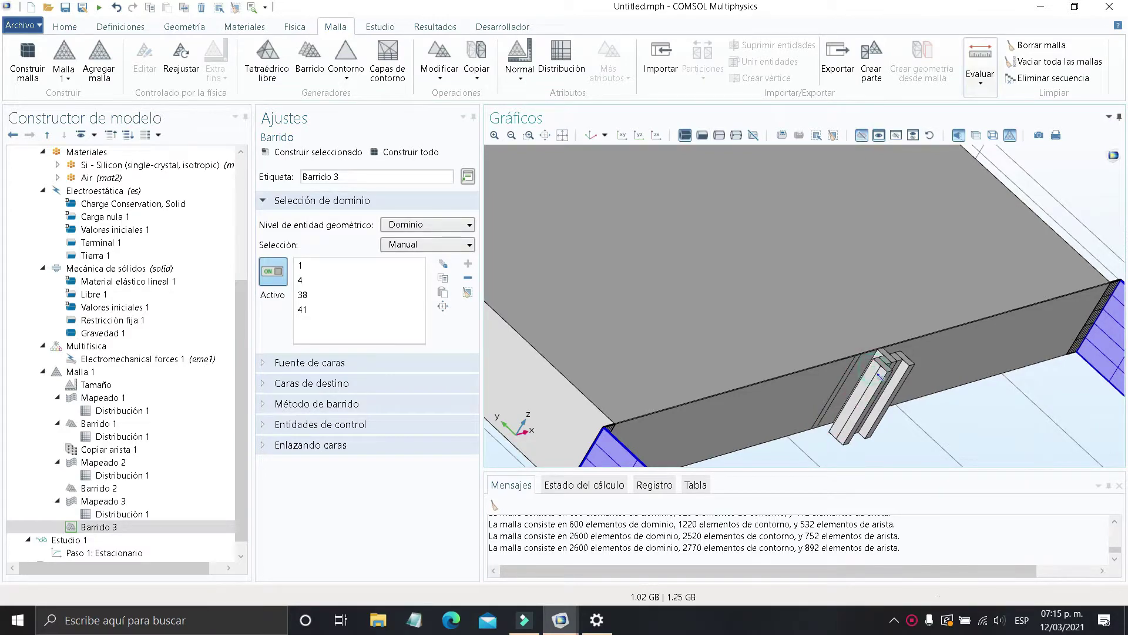
scroll(880, 377, up, 3)
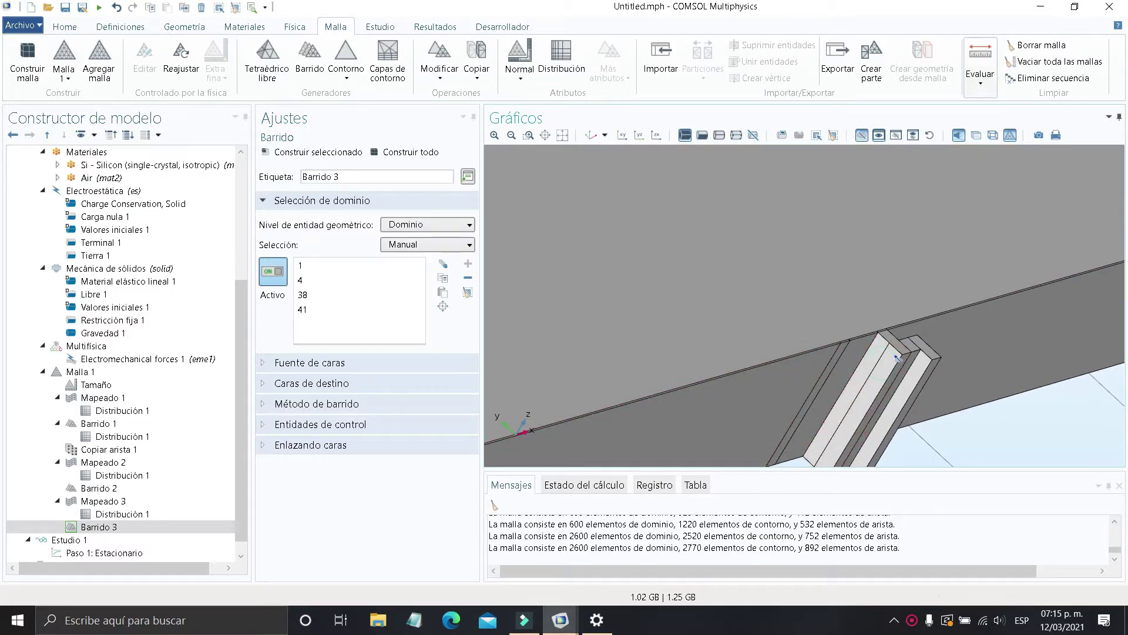
click(898, 357)
click(900, 358)
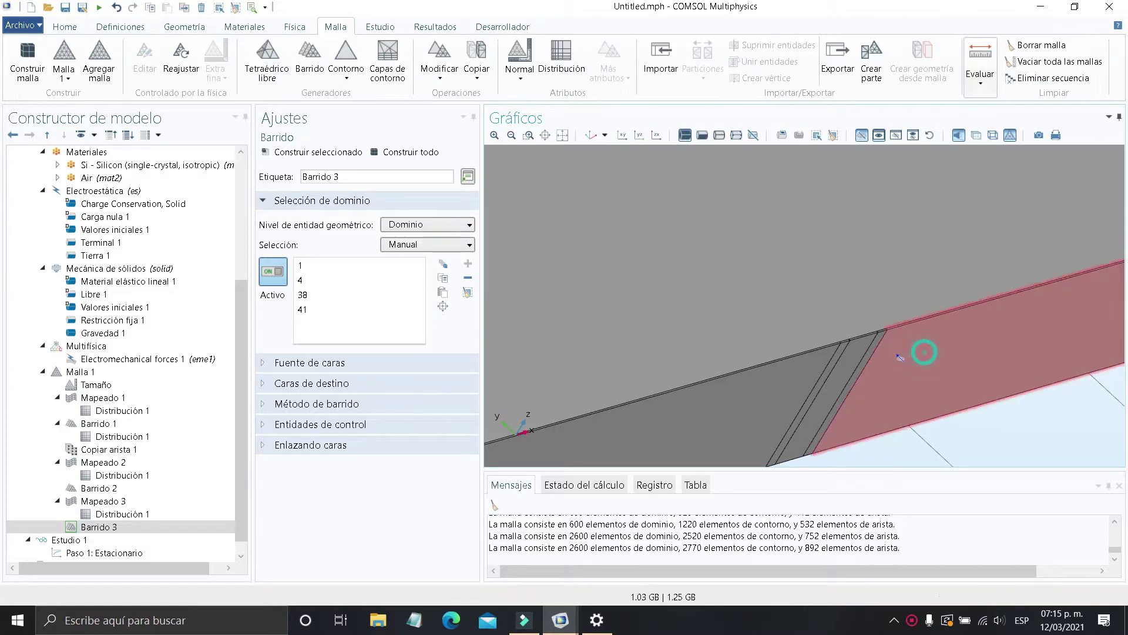
Hide all comb-finger domains on the opposite side of the plate as well
scroll(898, 355, down, 4)
right_drag(588, 238, 791, 355)
mouse_move(790, 354)
mouse_down()
mouse_move(768, 322)
mouse_move(823, 337)
mouse_up()
scroll(822, 311, up, 5)
scroll(728, 276, up, 2)
click(752, 333)
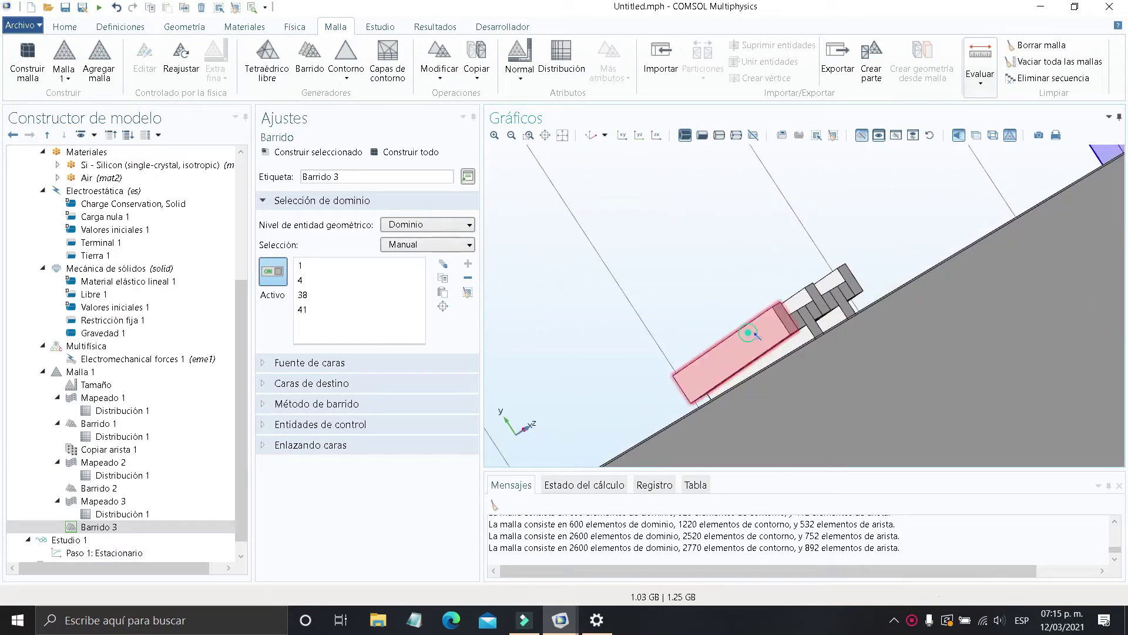
click(801, 326)
click(801, 326)
click(802, 326)
click(814, 298)
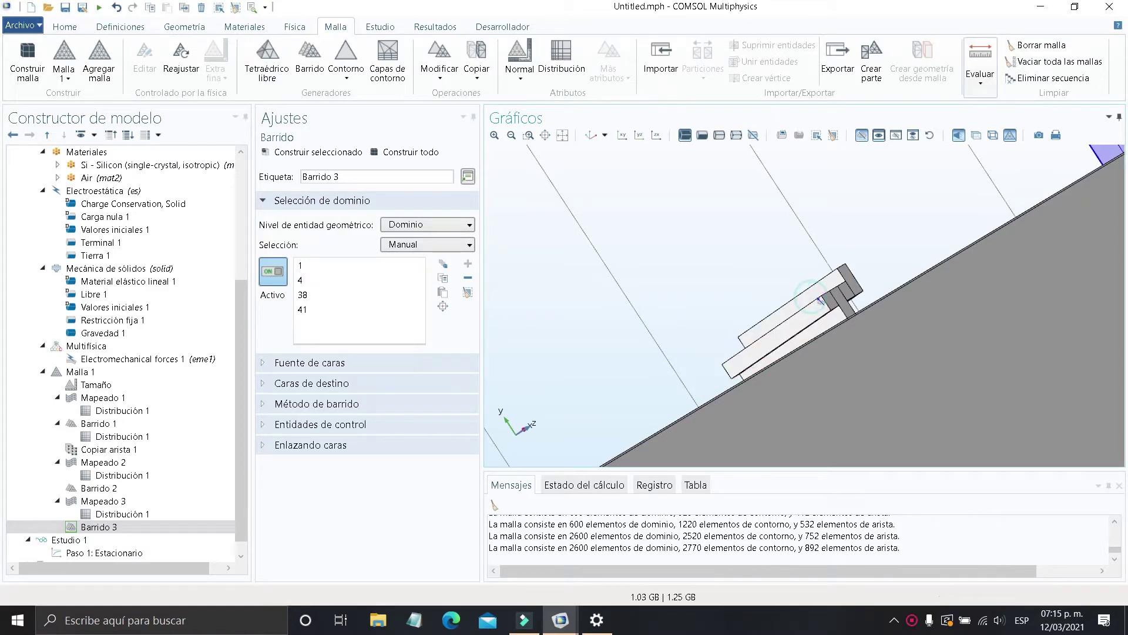
click(837, 299)
click(836, 300)
click(835, 298)
click(845, 276)
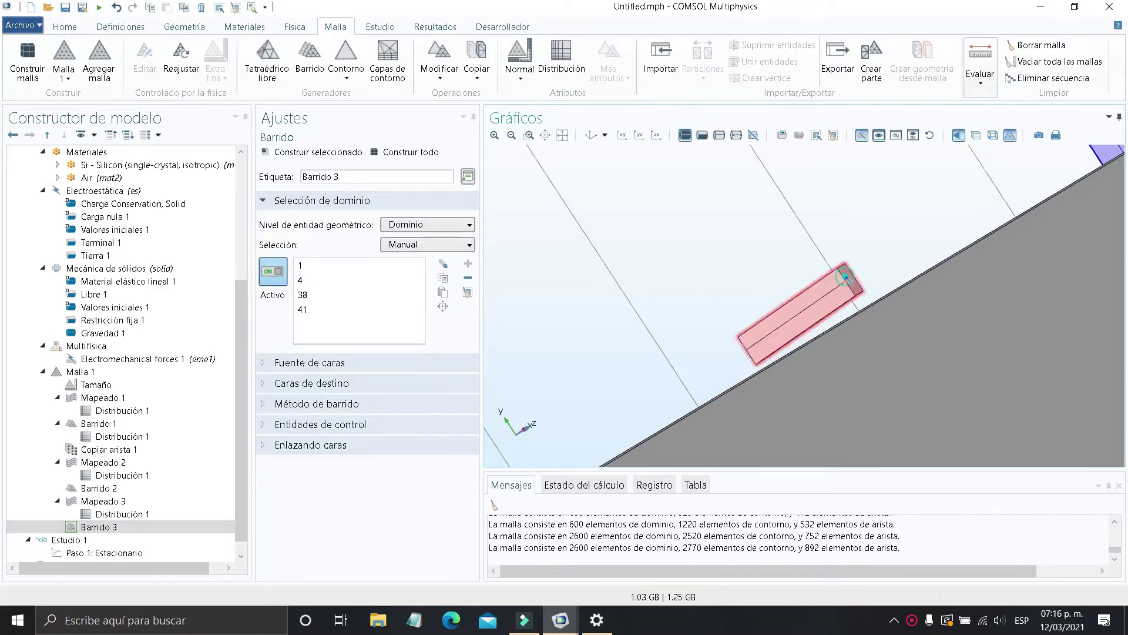
scroll(847, 316, down, 2)
drag(846, 310, 845, 334)
scroll(843, 320, up, 2)
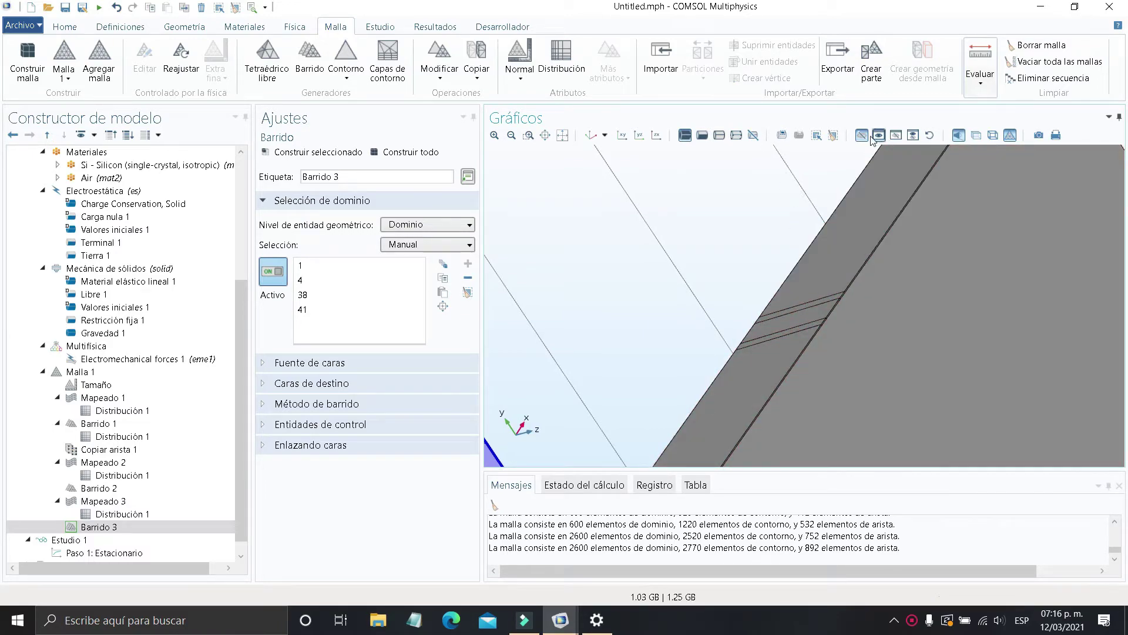
click(124, 376)
right_click(123, 376)
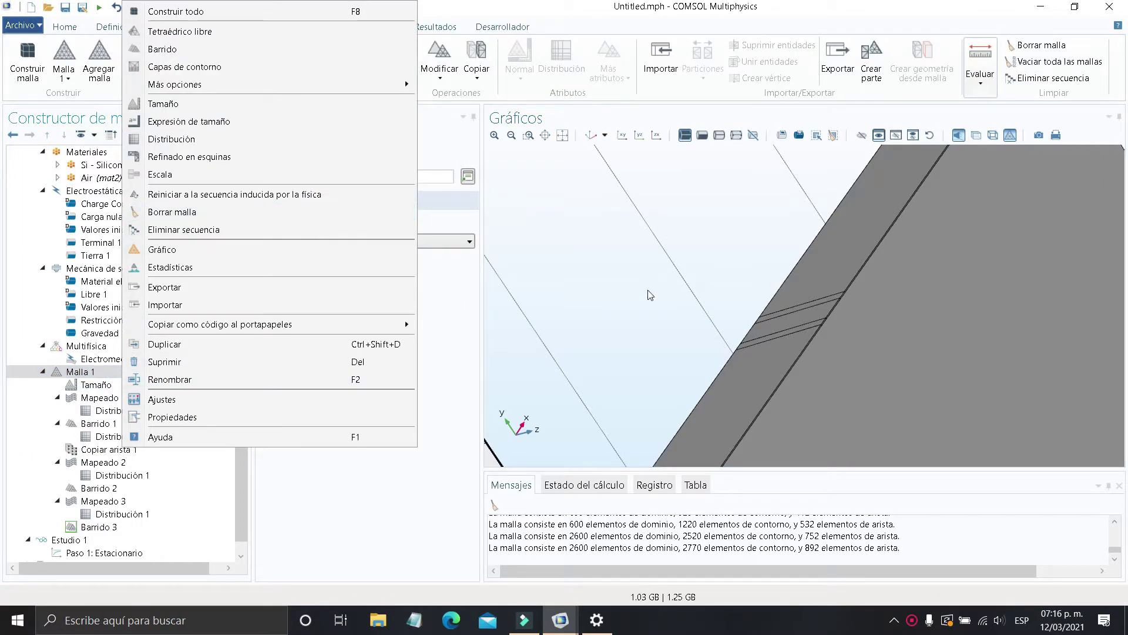
click(680, 285)
Add a second Copy Edge operation with vertical edge 49, between the beam's meshed end and the plate's side face, as source
drag(698, 289, 635, 279)
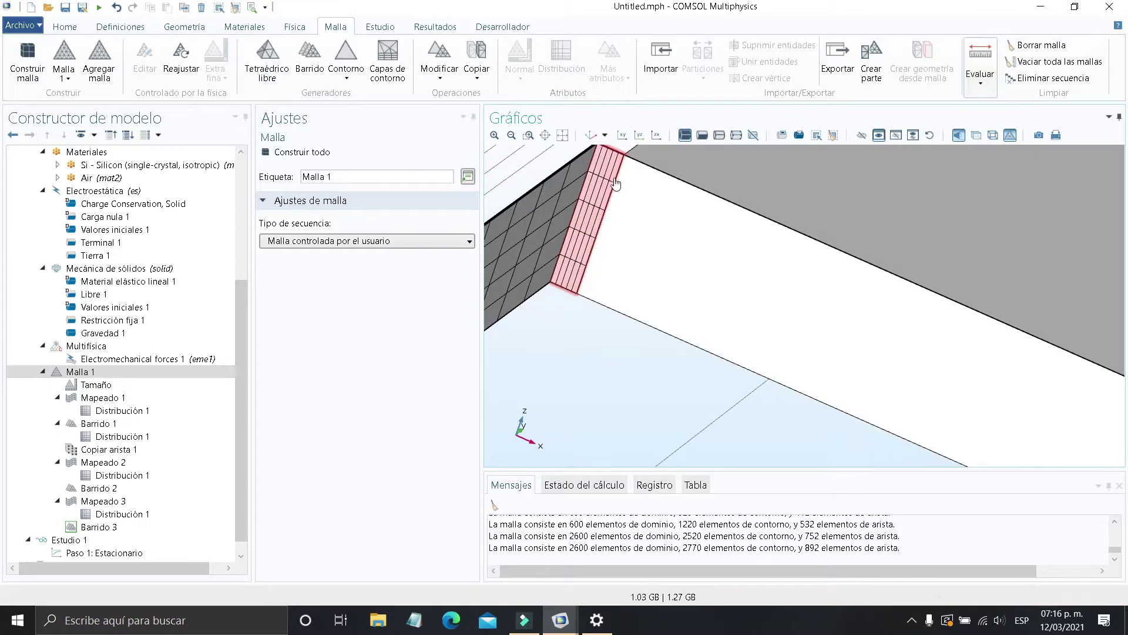
middle_drag(1038, 379, 1060, 418)
right_drag(1058, 415, 813, 364)
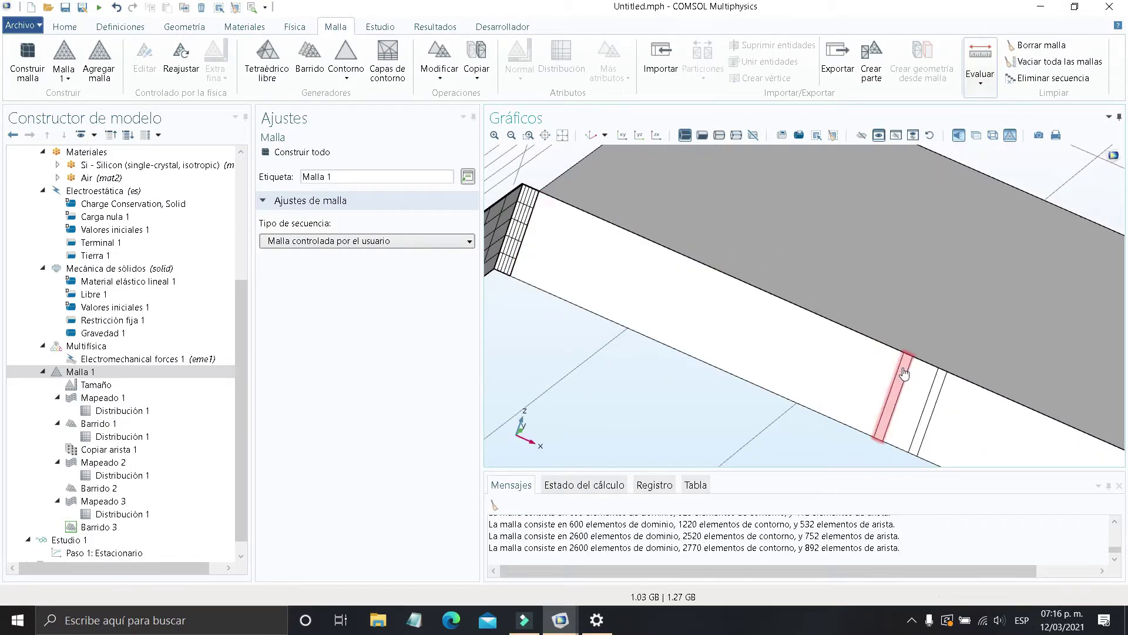
middle_drag(988, 415, 1021, 432)
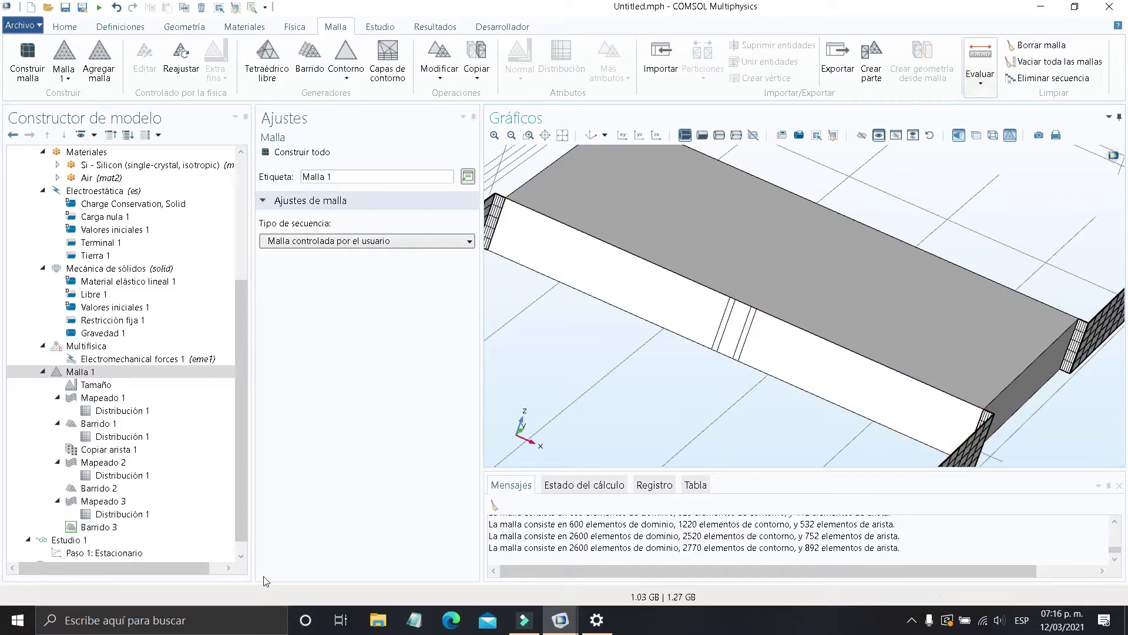
right_click(141, 371)
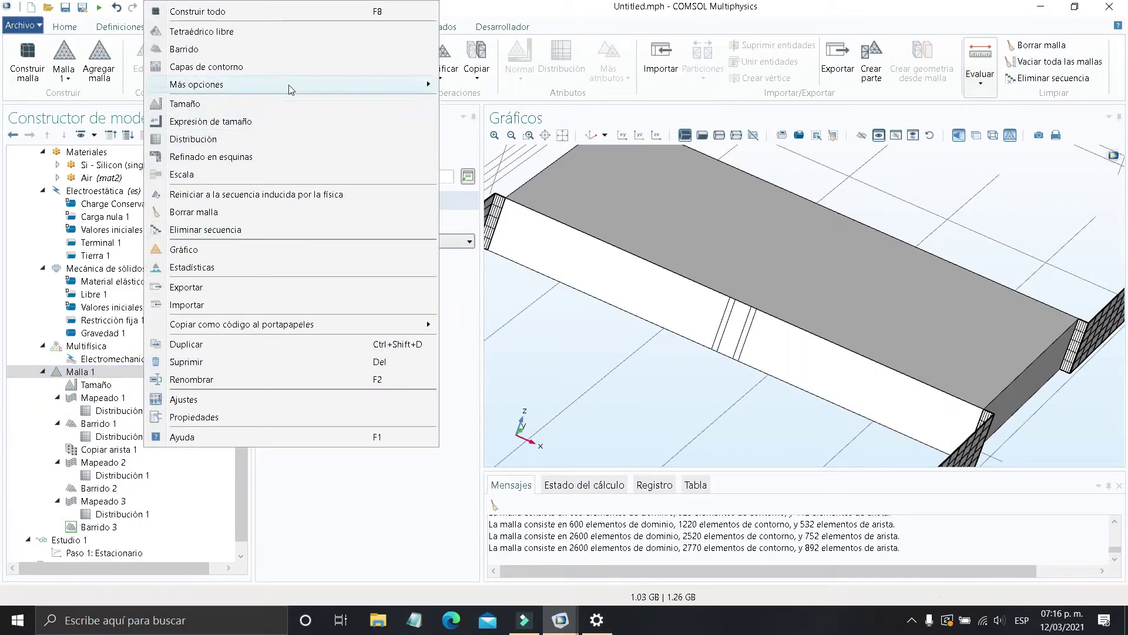
mouse_move(297, 83)
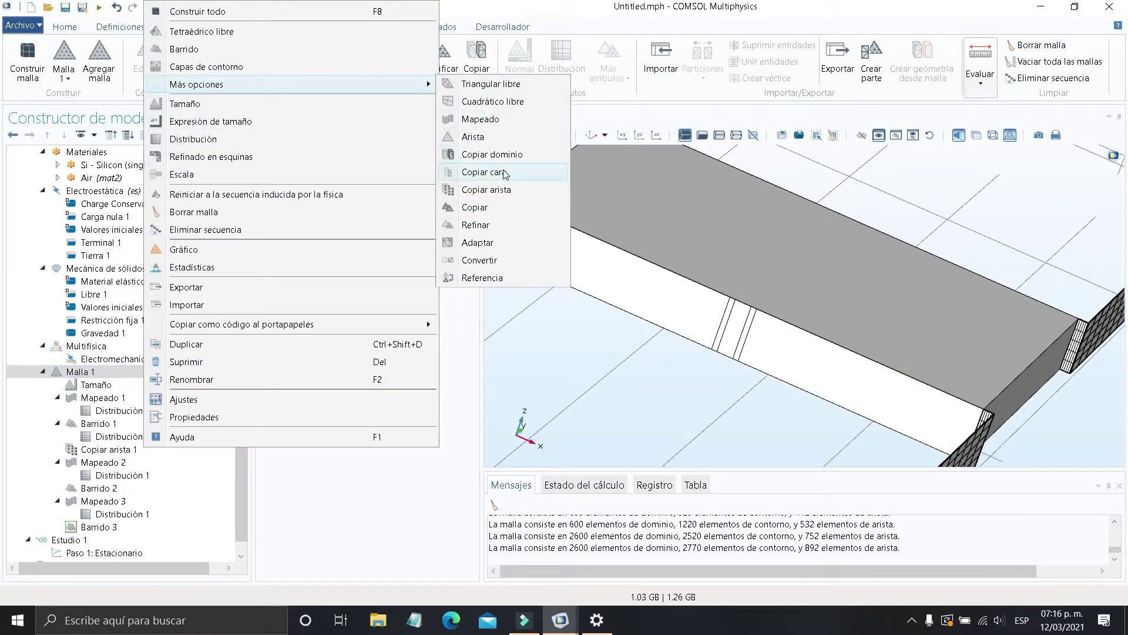
click(487, 190)
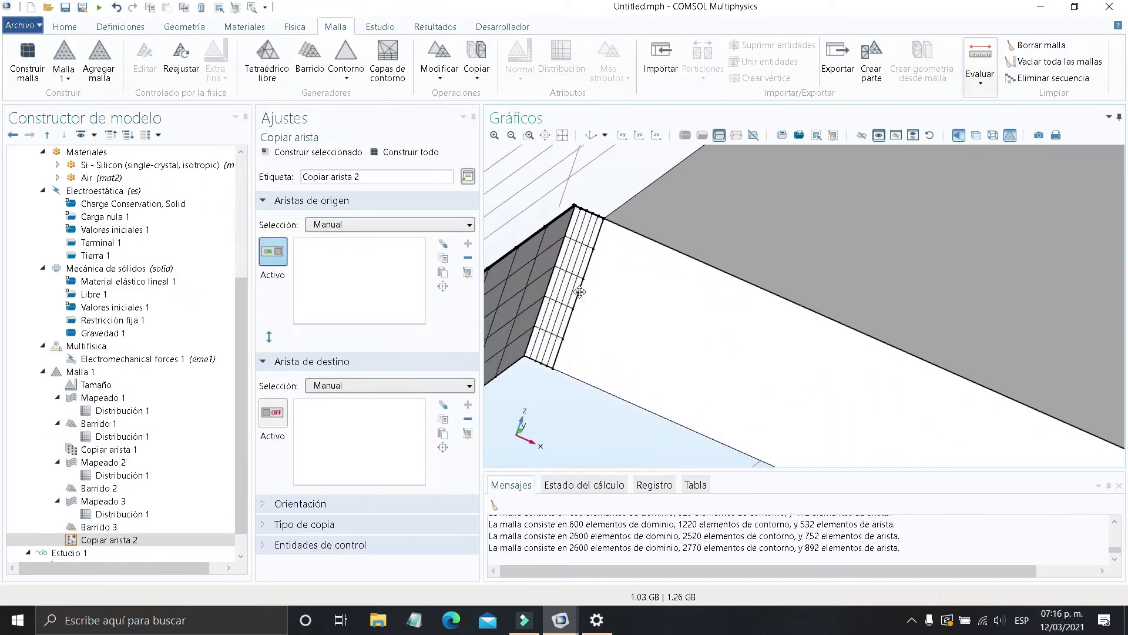
click(607, 227)
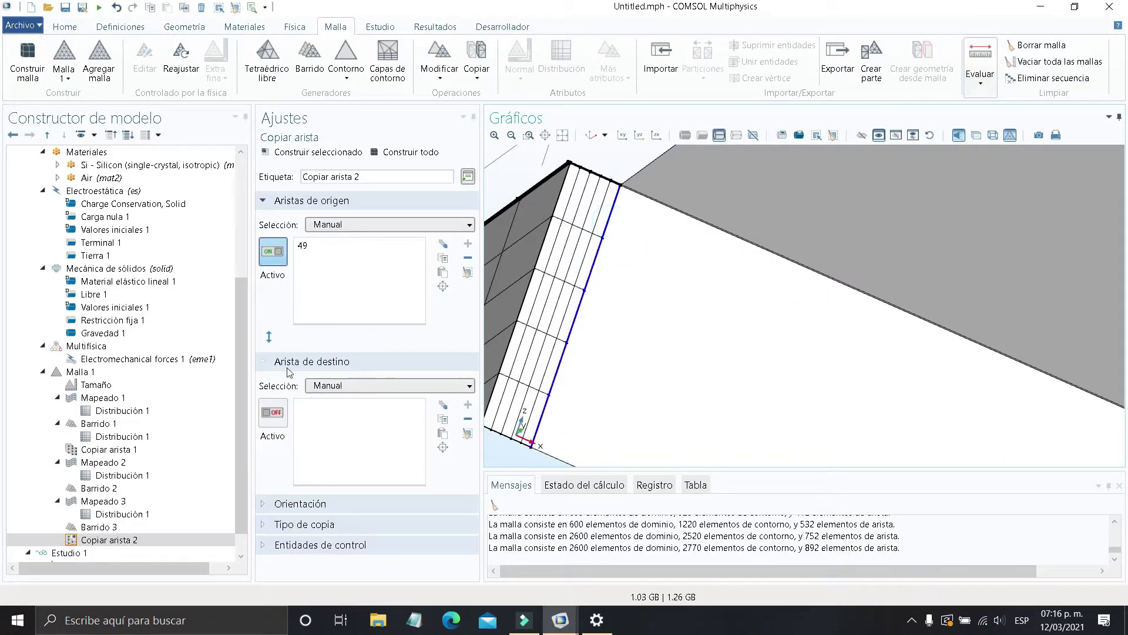
Set vertical edges 113, 147, 225 and 259 on the plate's near side face as the second Copy Edge's destination
click(282, 414)
middle_drag(847, 386, 864, 458)
right_drag(882, 365, 601, 283)
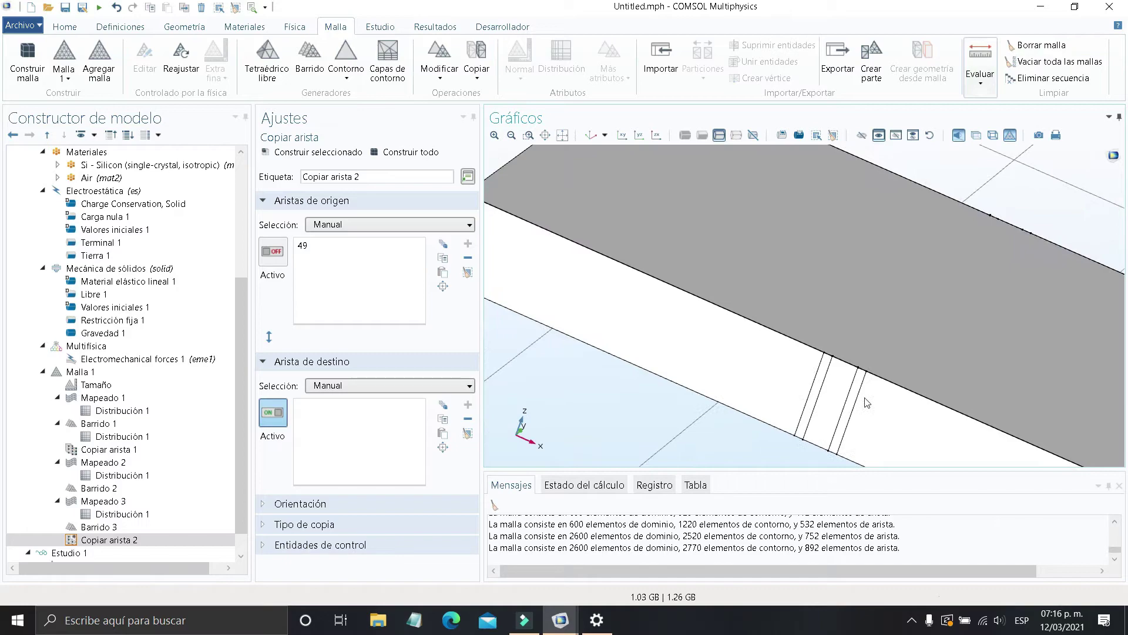
scroll(867, 403, up, 3)
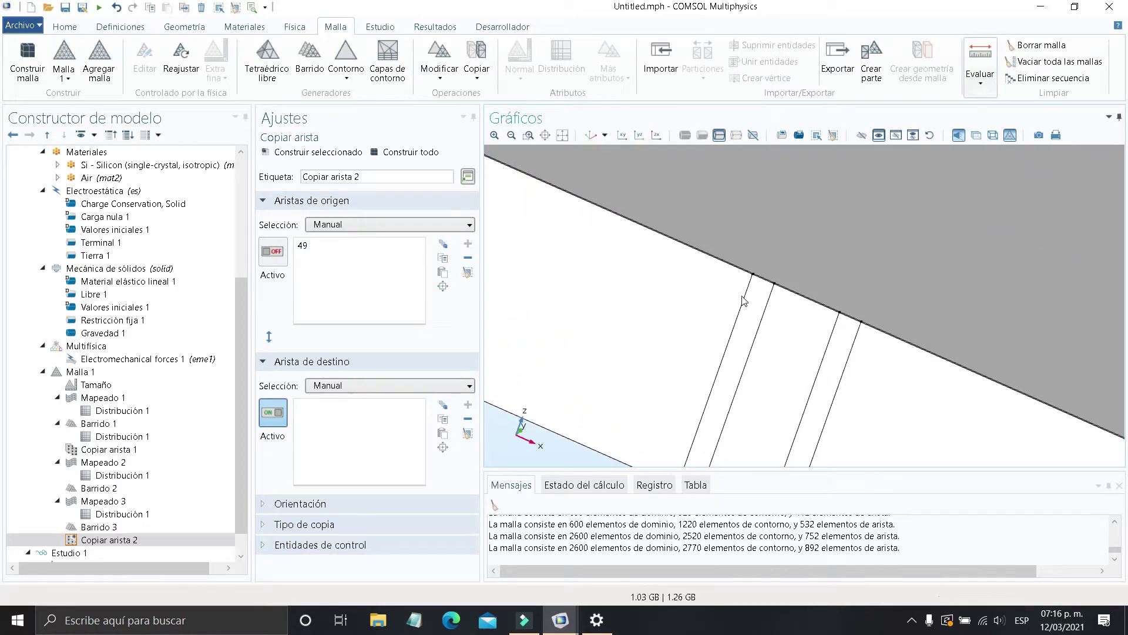
click(743, 301)
click(766, 305)
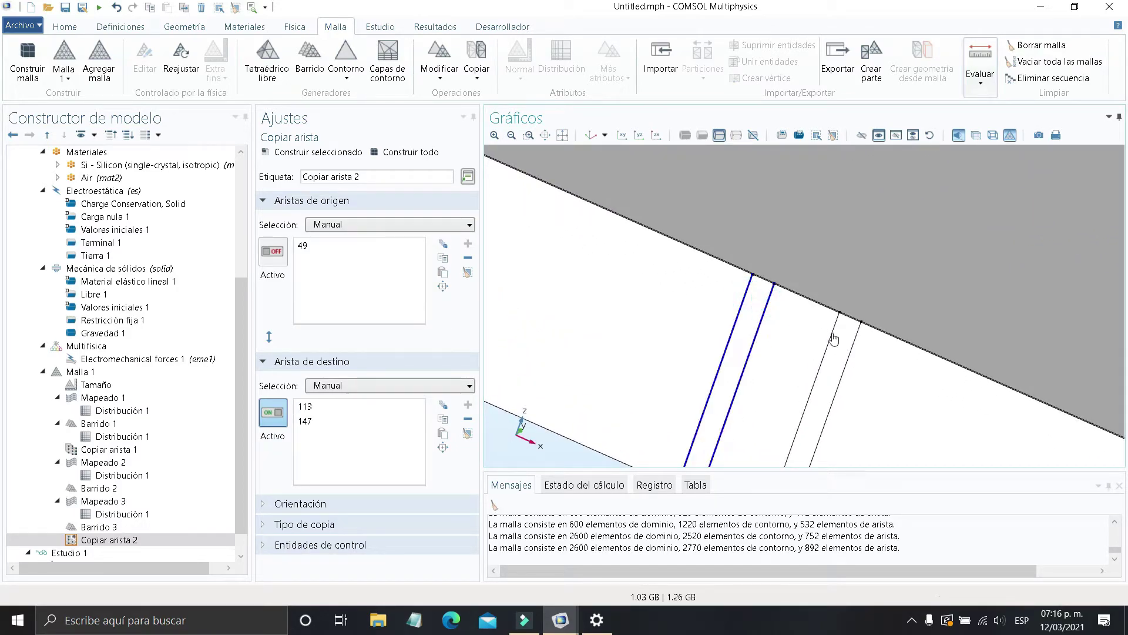
click(837, 339)
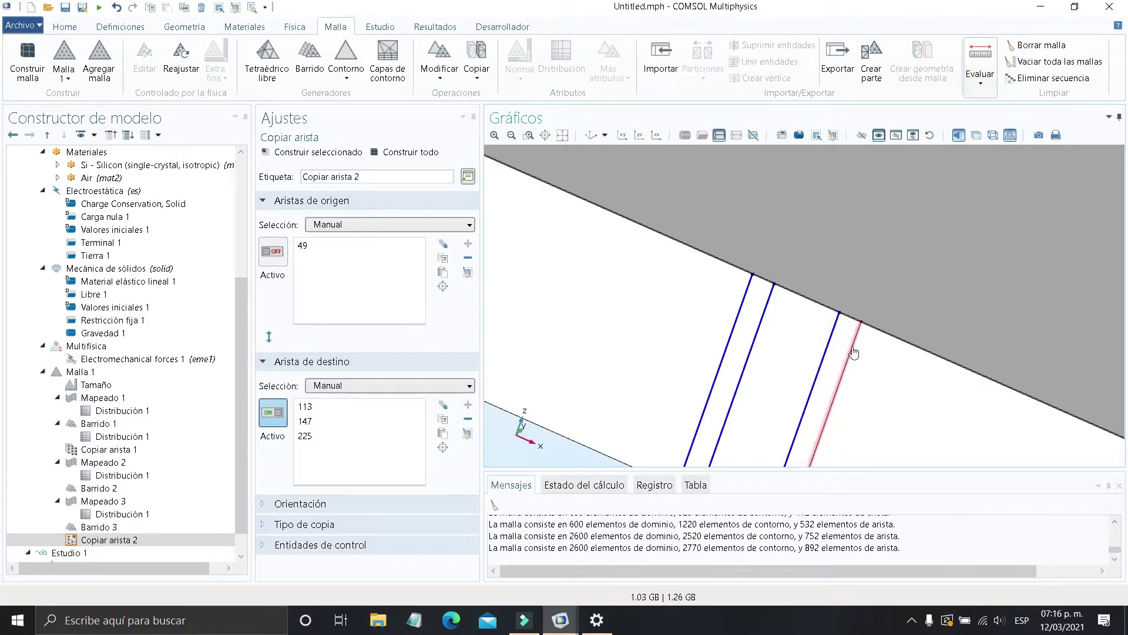
click(854, 353)
scroll(870, 370, down, 5)
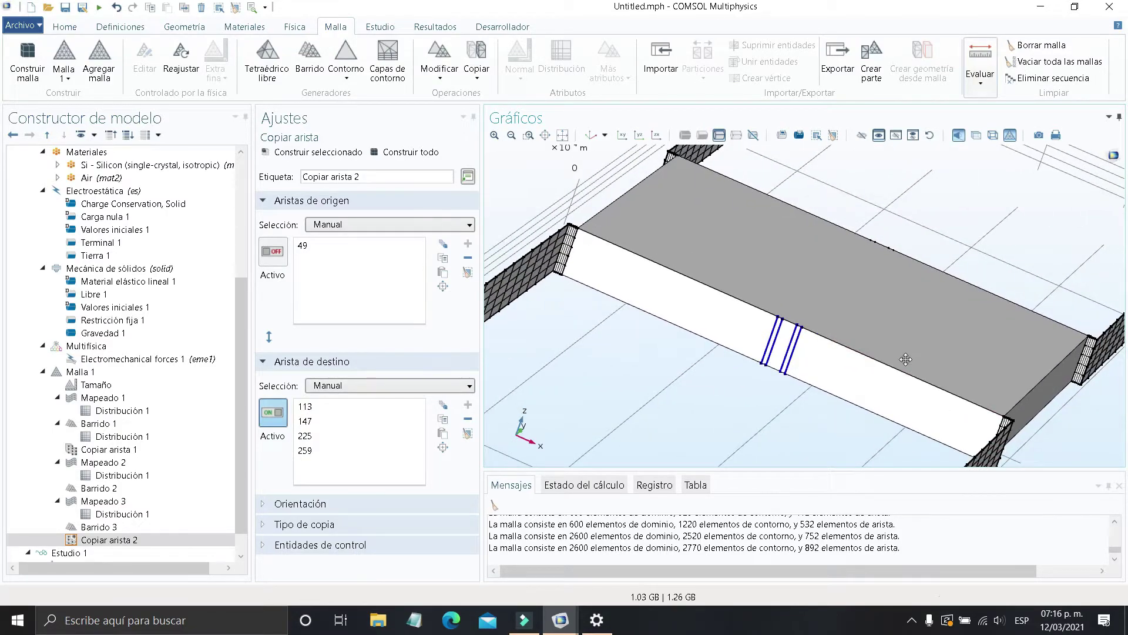
Add the four matching vertical edges on the plate's opposite side face to the destination selection and build the whole mesh
drag(906, 359, 695, 421)
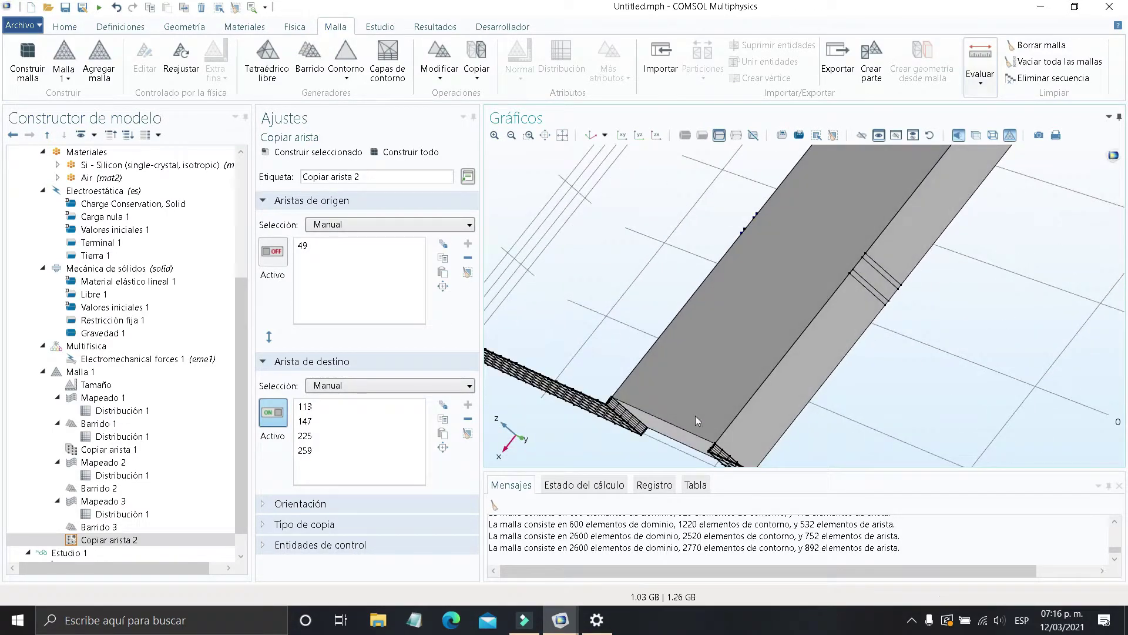
scroll(852, 315, up, 3)
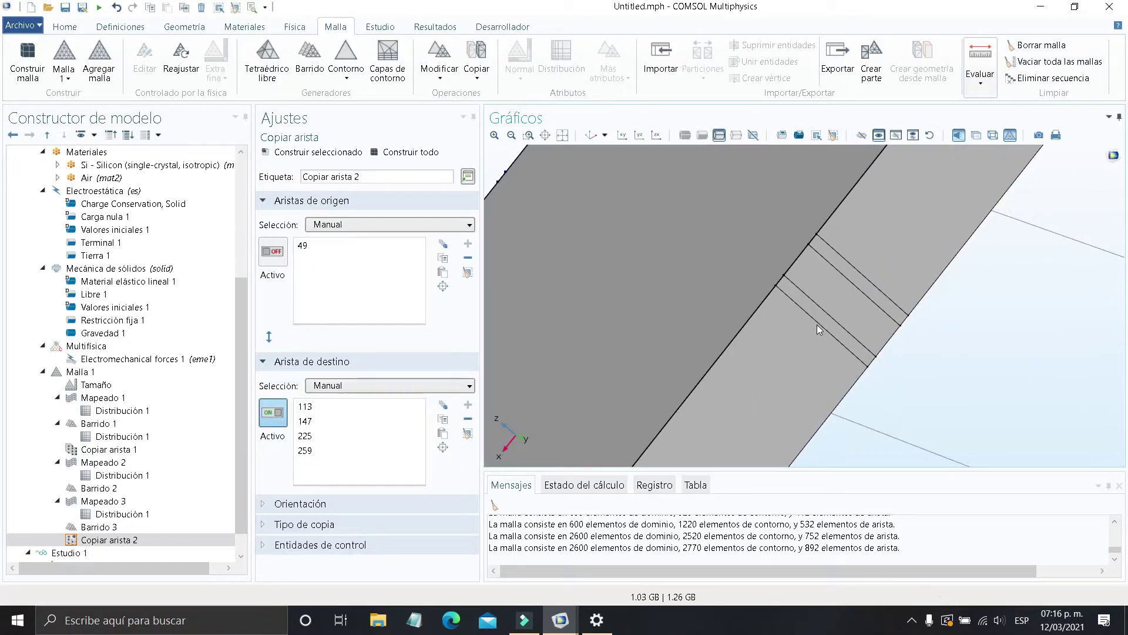
click(833, 323)
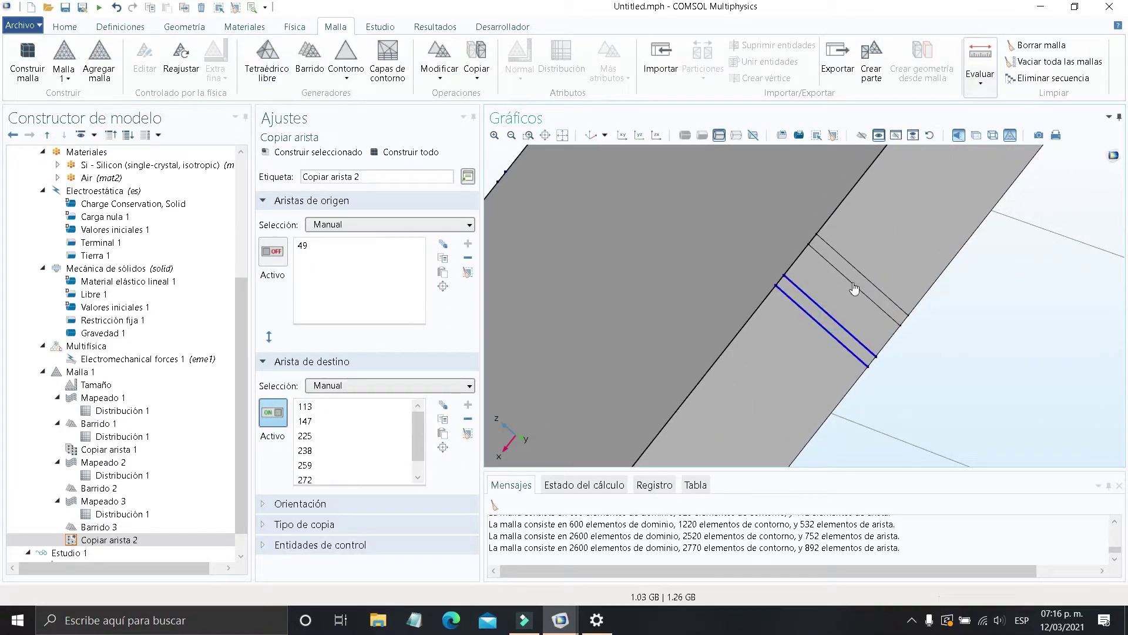
click(859, 287)
middle_drag(861, 277, 894, 333)
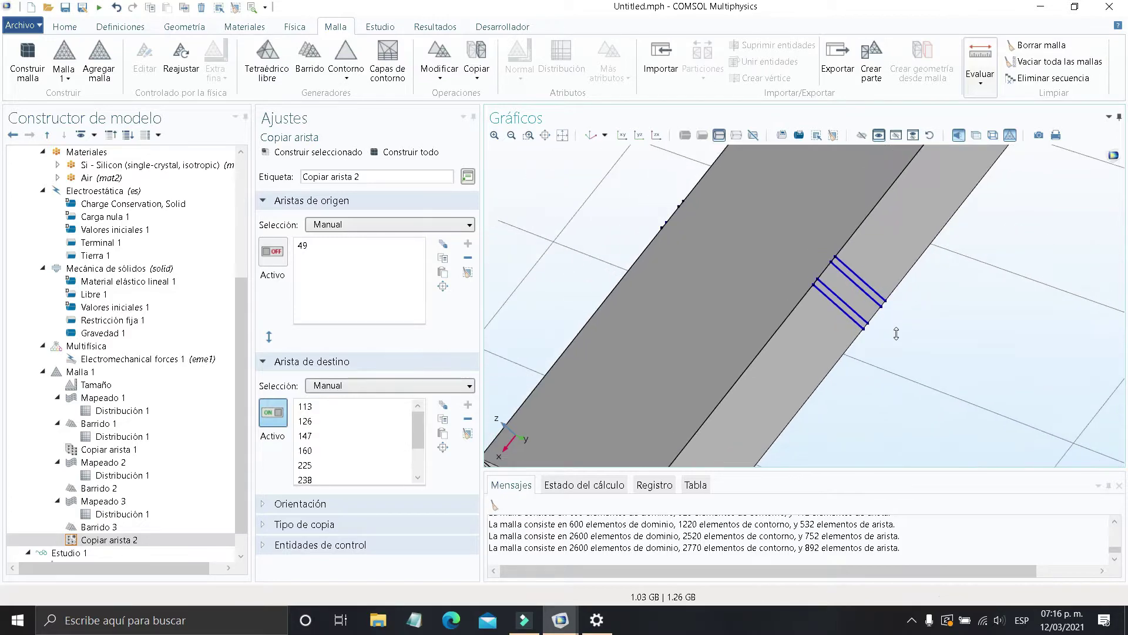
right_drag(903, 331, 883, 410)
click(406, 151)
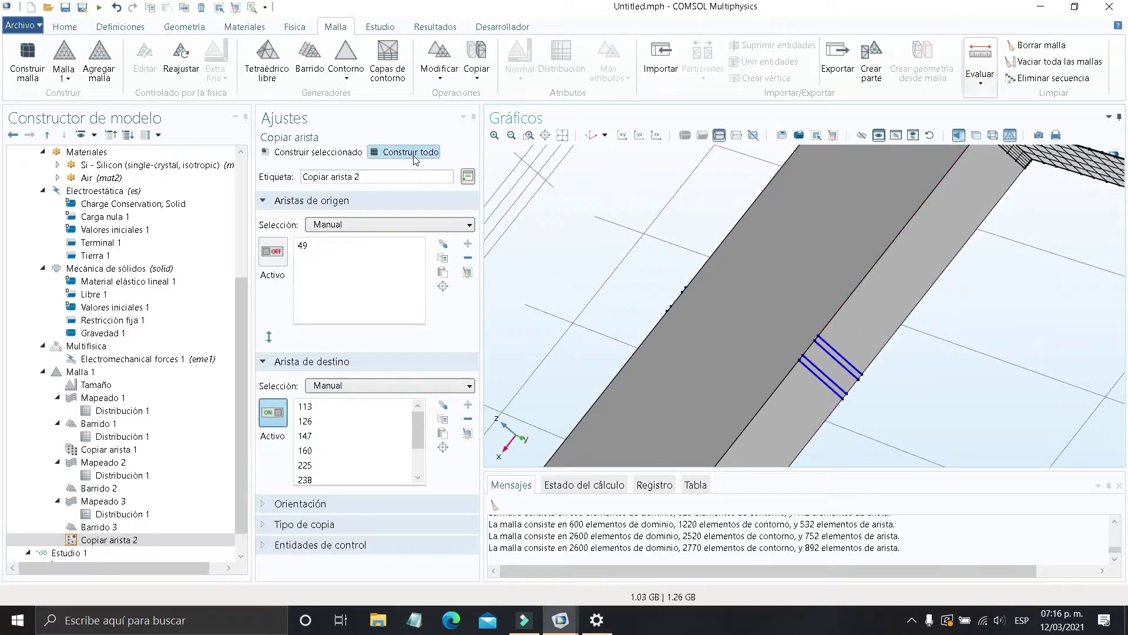
scroll(791, 390, down, 2)
right_drag(811, 396, 866, 295)
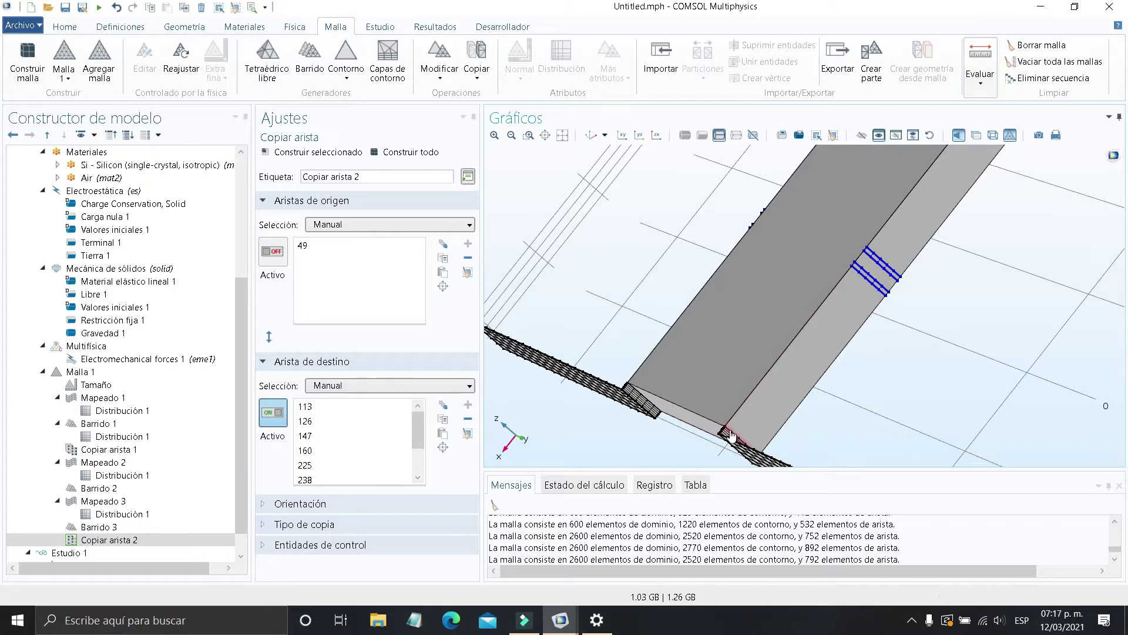
Add a fourth Mapped operation covering boundaries 43, 81, 102, 147 and 168 along one long side of the plate
click(136, 379)
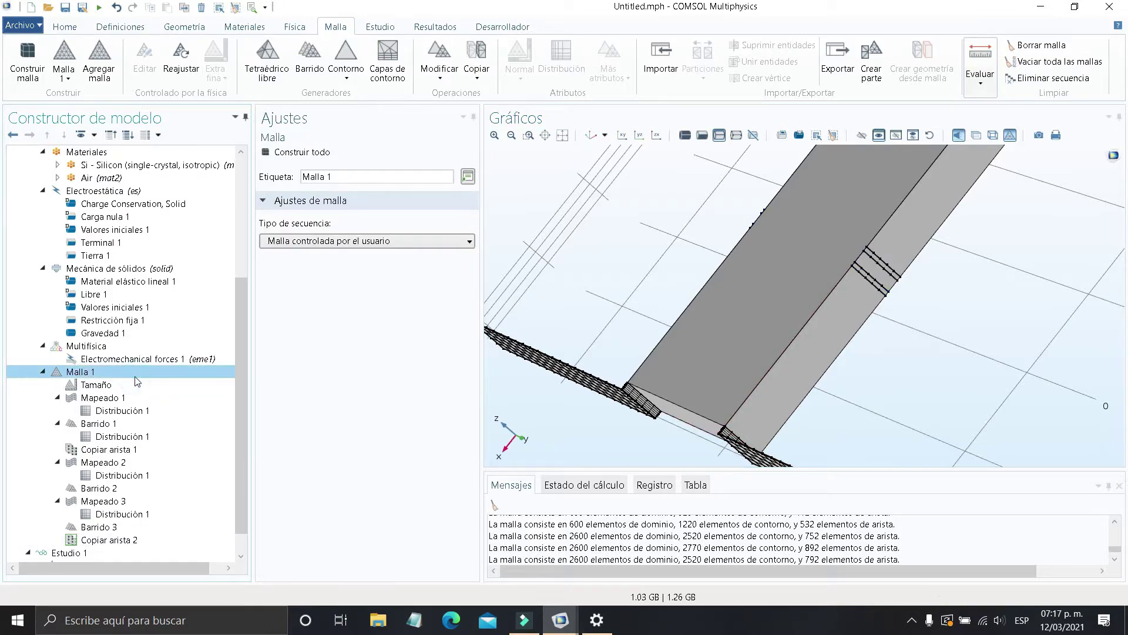
right_click(136, 379)
mouse_move(415, 89)
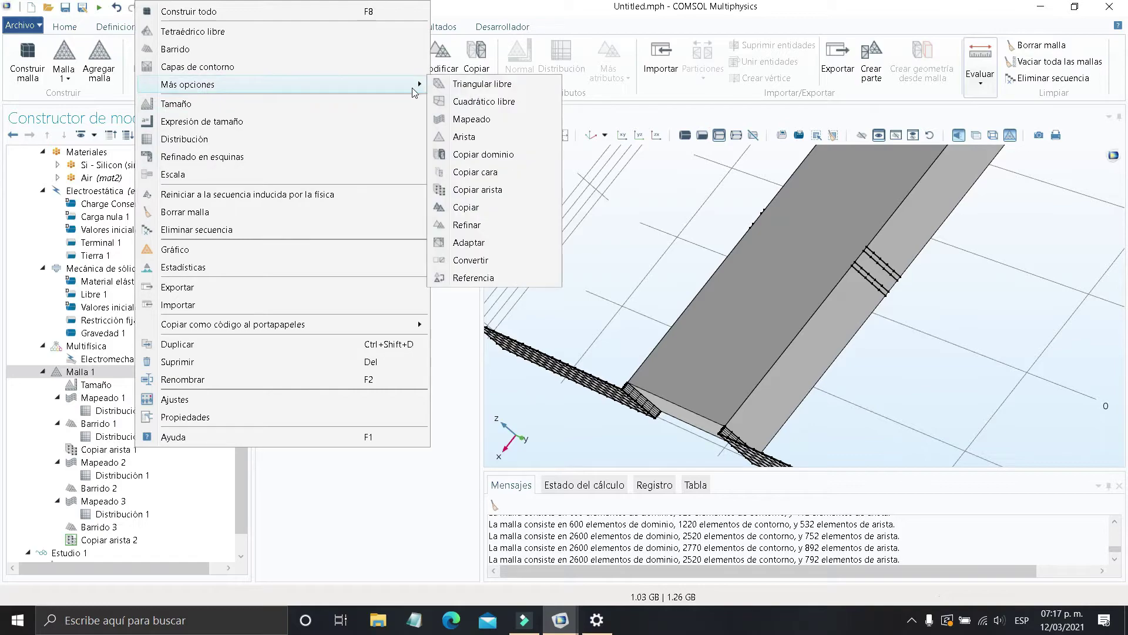
click(496, 123)
click(811, 337)
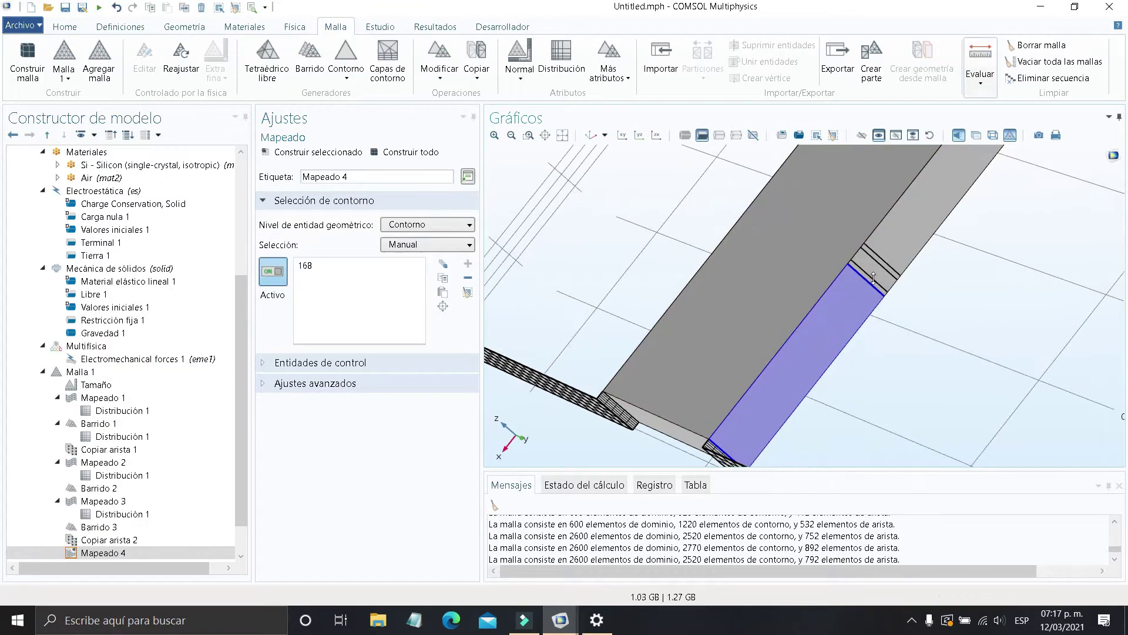
scroll(714, 347, up, 3)
click(725, 358)
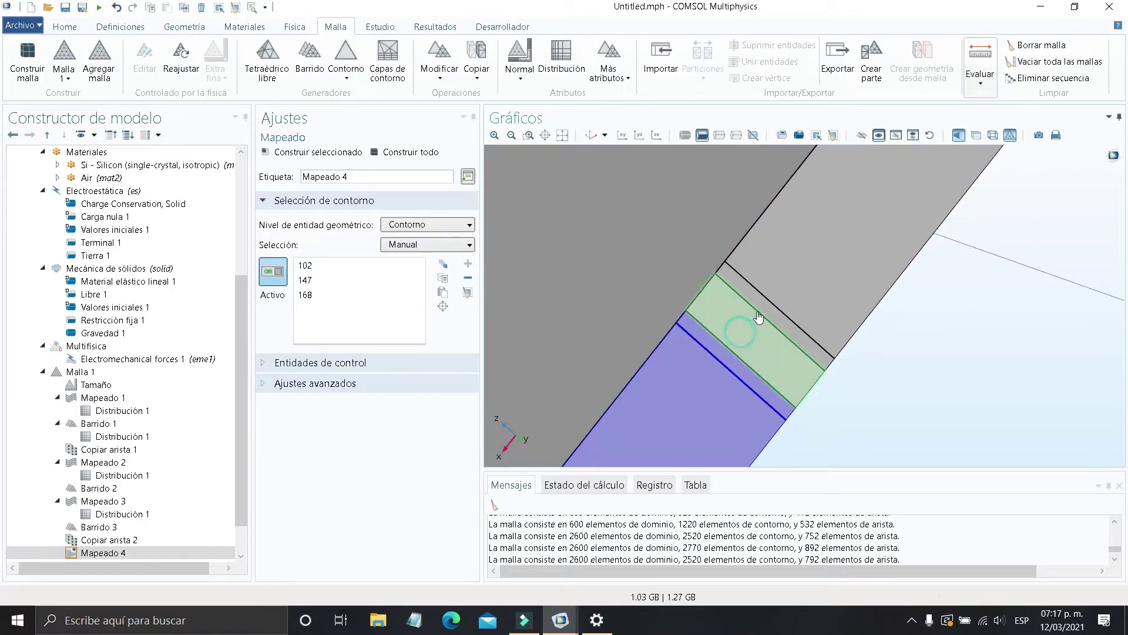
click(767, 308)
click(760, 329)
click(800, 284)
scroll(727, 347, down, 5)
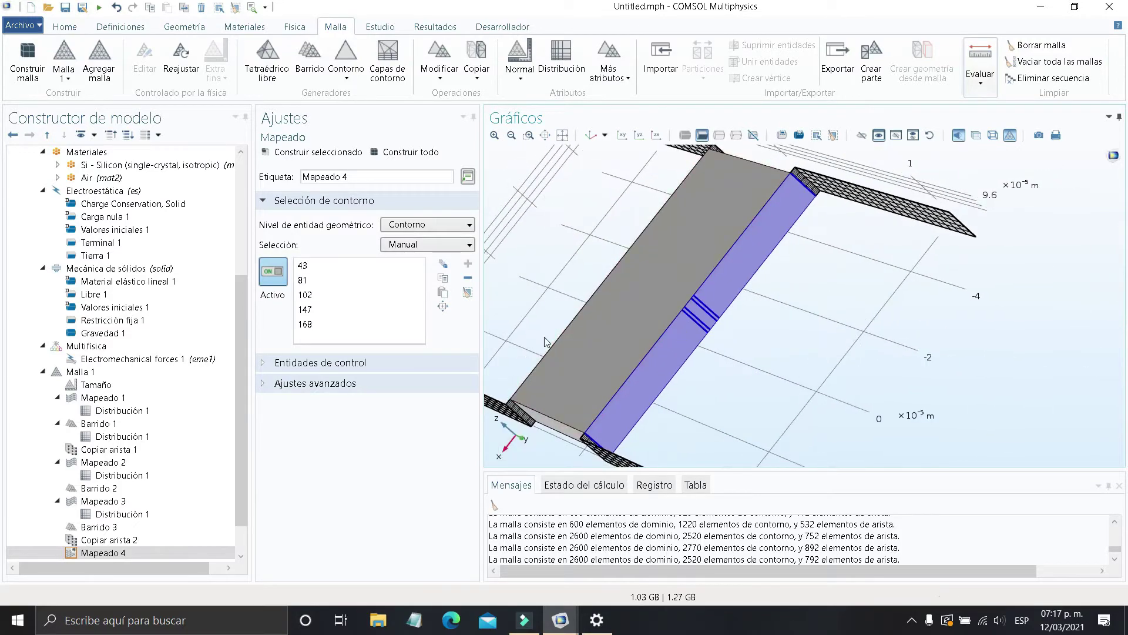
Add the five boundaries along the plate's opposite long side to the fourth Mapped selection
right_drag(546, 347, 665, 348)
scroll(664, 347, up, 3)
click(727, 364)
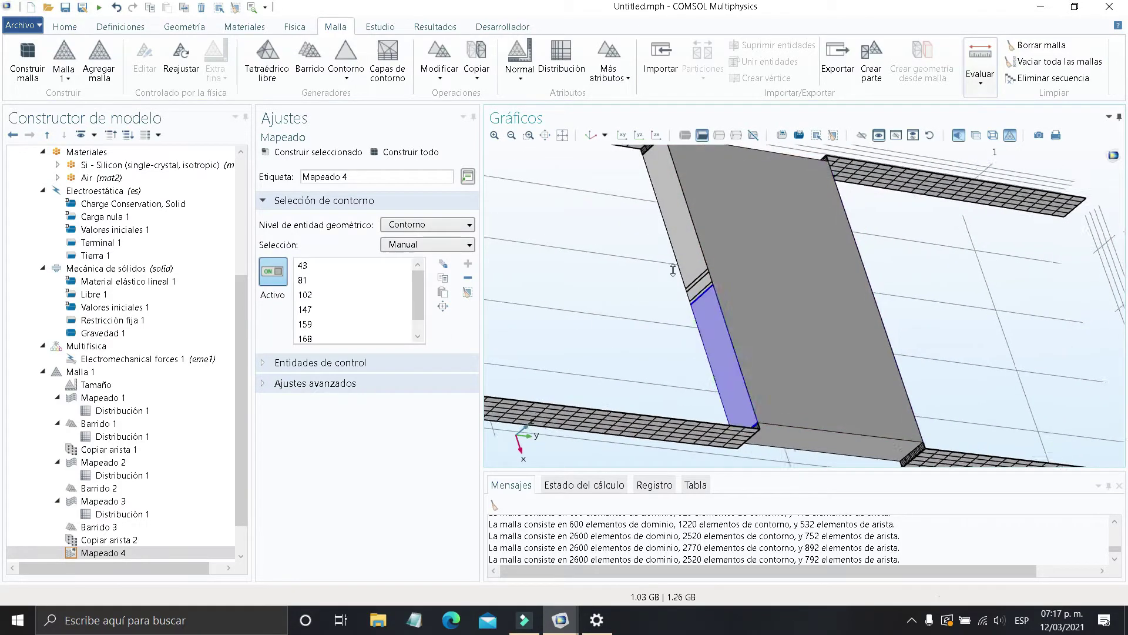
scroll(705, 329, up, 5)
click(670, 194)
click(712, 257)
scroll(605, 204, down, 4)
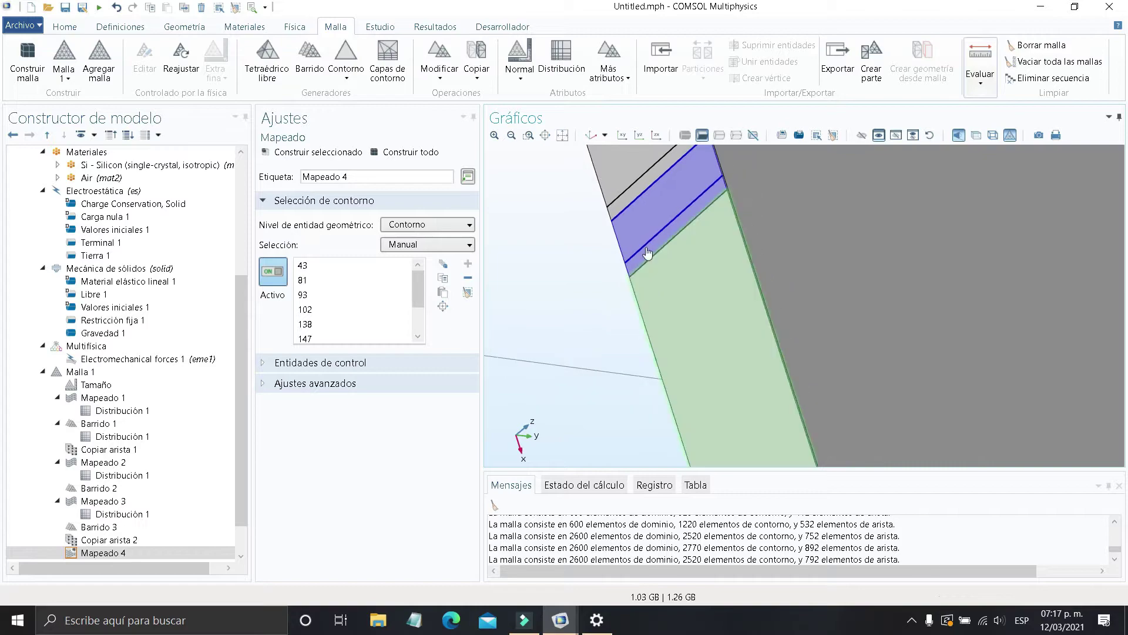
click(648, 184)
click(626, 169)
middle_drag(627, 171, 647, 323)
right_drag(630, 291, 639, 398)
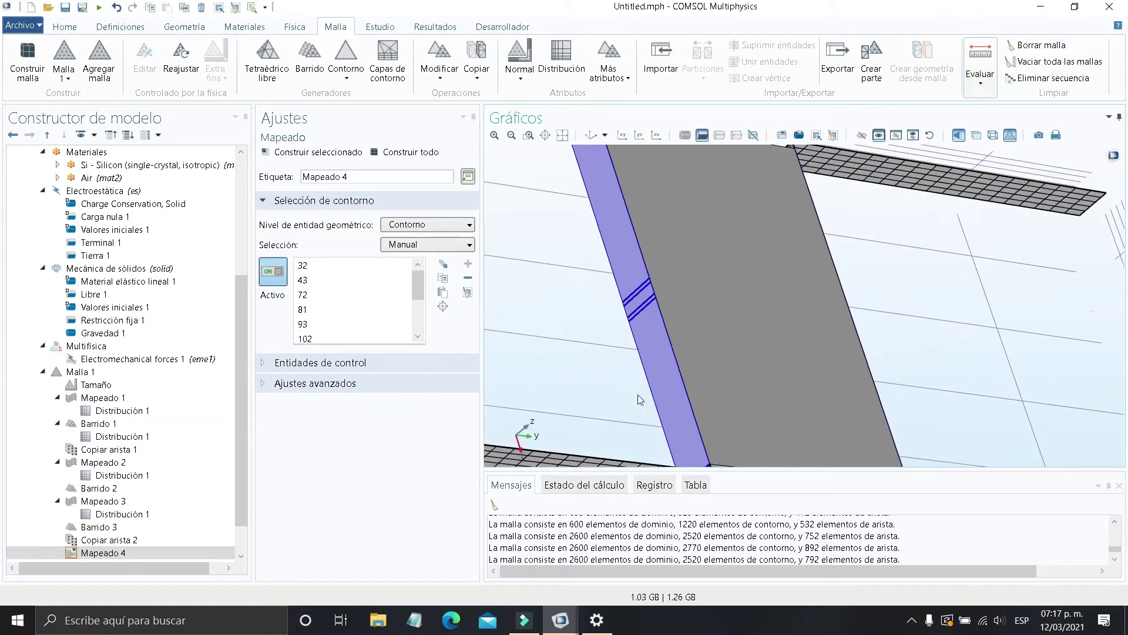
Add a Distribution to the fourth Mapped operation and select edges 261 and 263, the long edges of the side face's first section
right_click(154, 552)
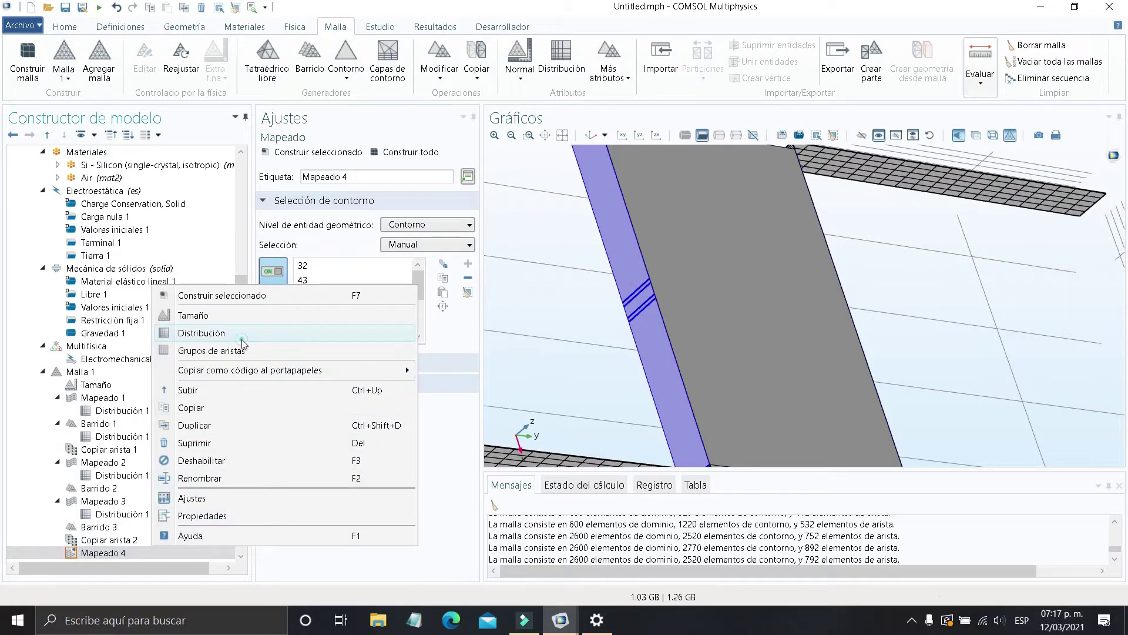
click(312, 330)
scroll(623, 397, up, 6)
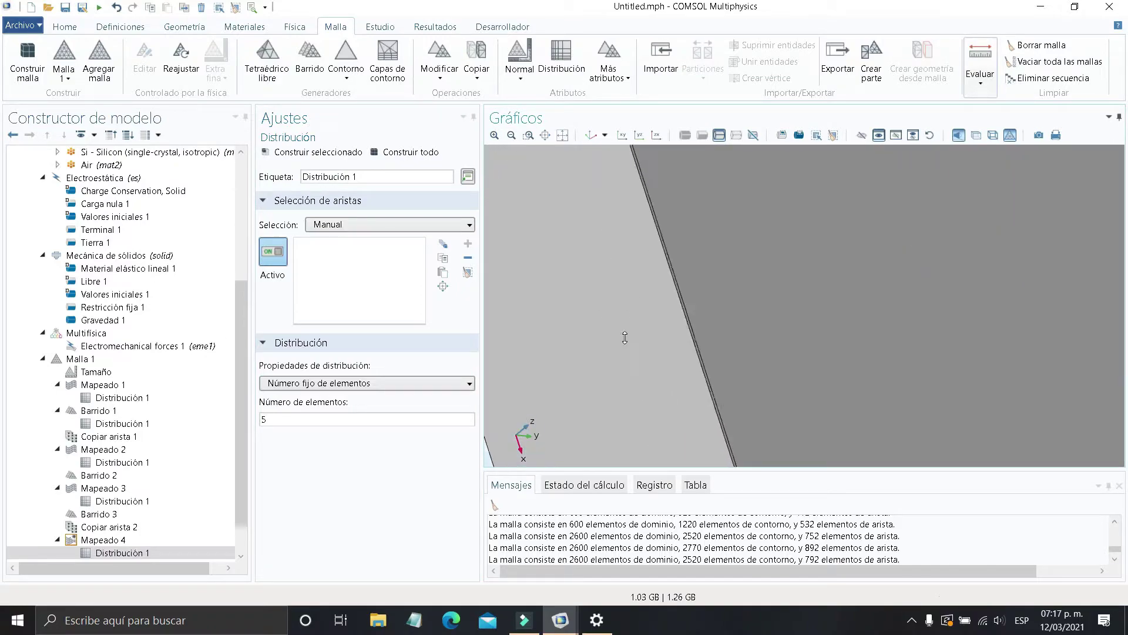
click(717, 301)
scroll(717, 300, down, 3)
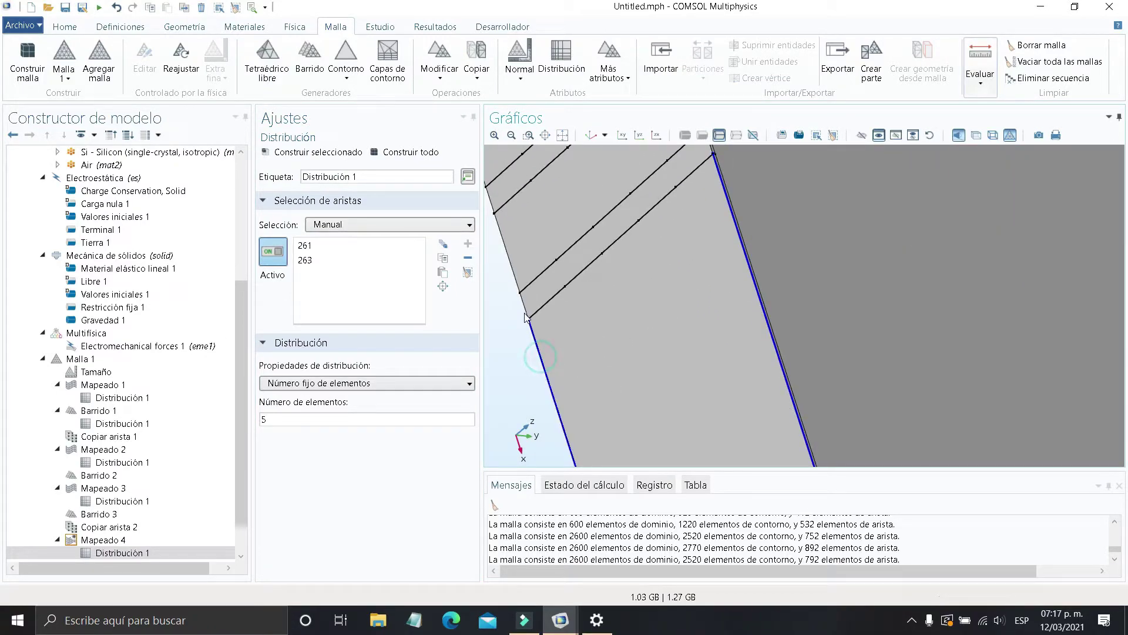
Add the remaining upper and lower lengthwise edges of this side face to the distribution, through edges 51 and 53
scroll(632, 312, down, 2)
right_drag(632, 313, 651, 486)
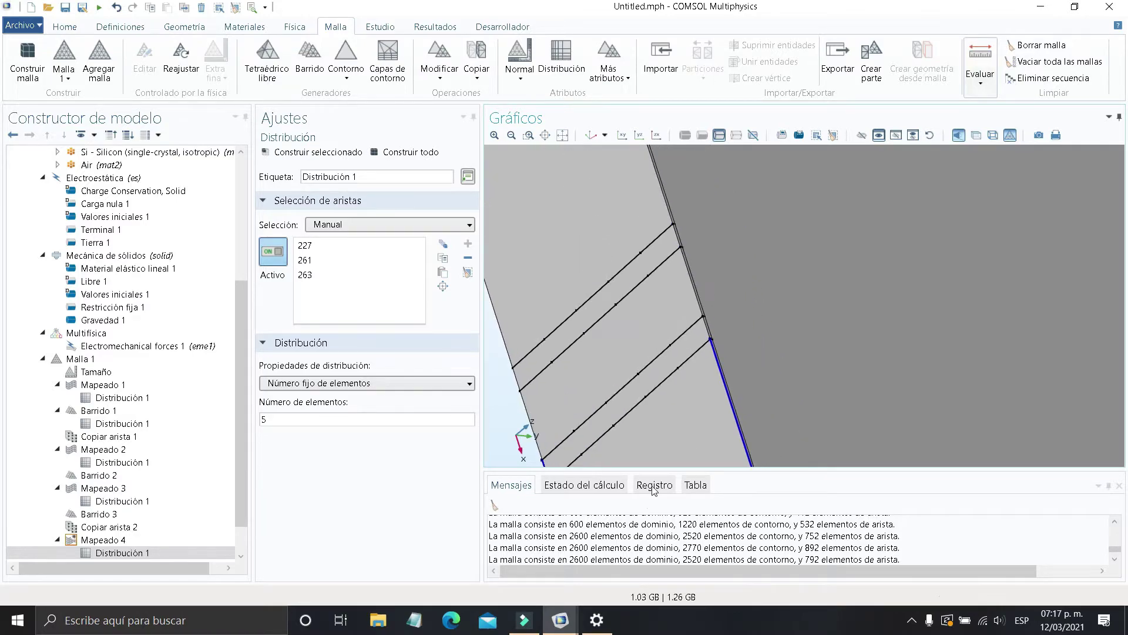
scroll(620, 308, up, 5)
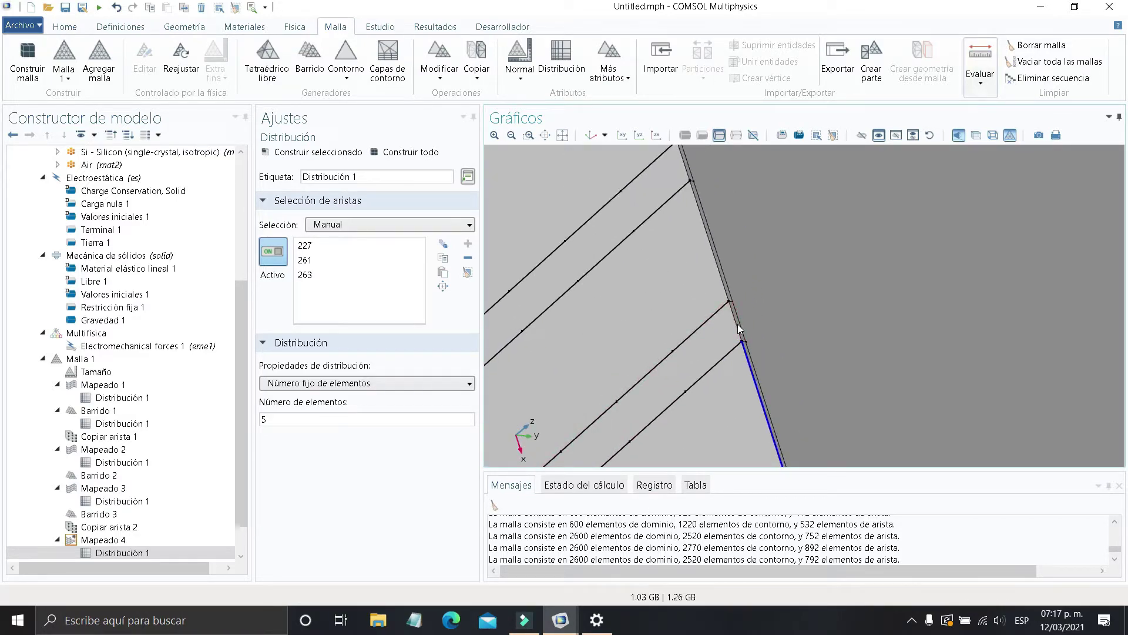
click(724, 291)
right_drag(760, 288, 1000, 227)
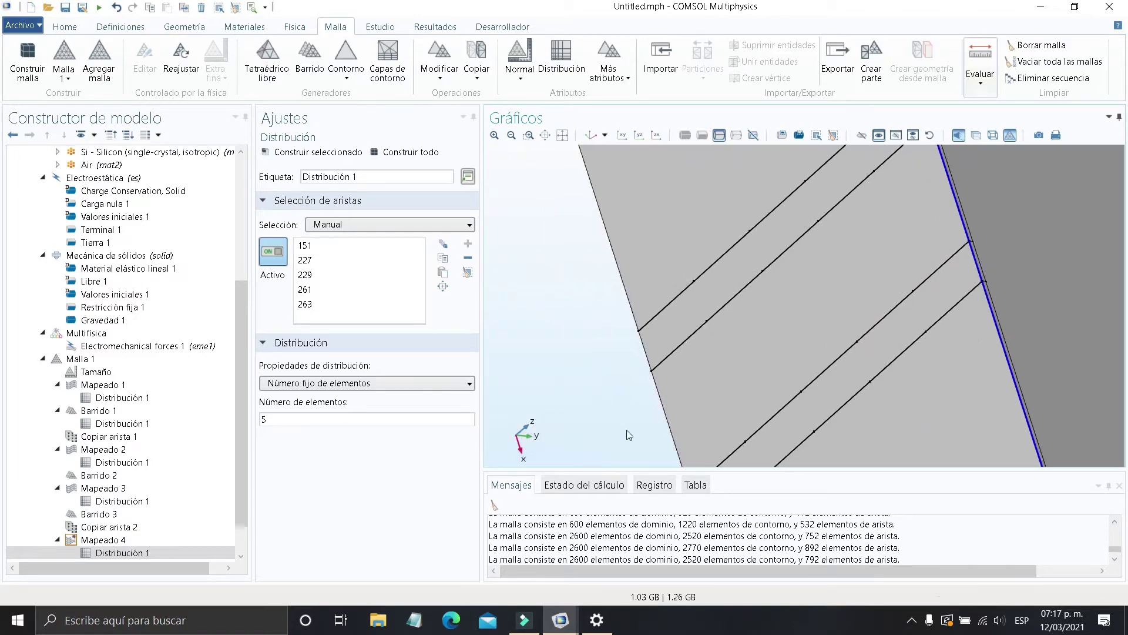
click(665, 421)
right_drag(812, 210, 805, 362)
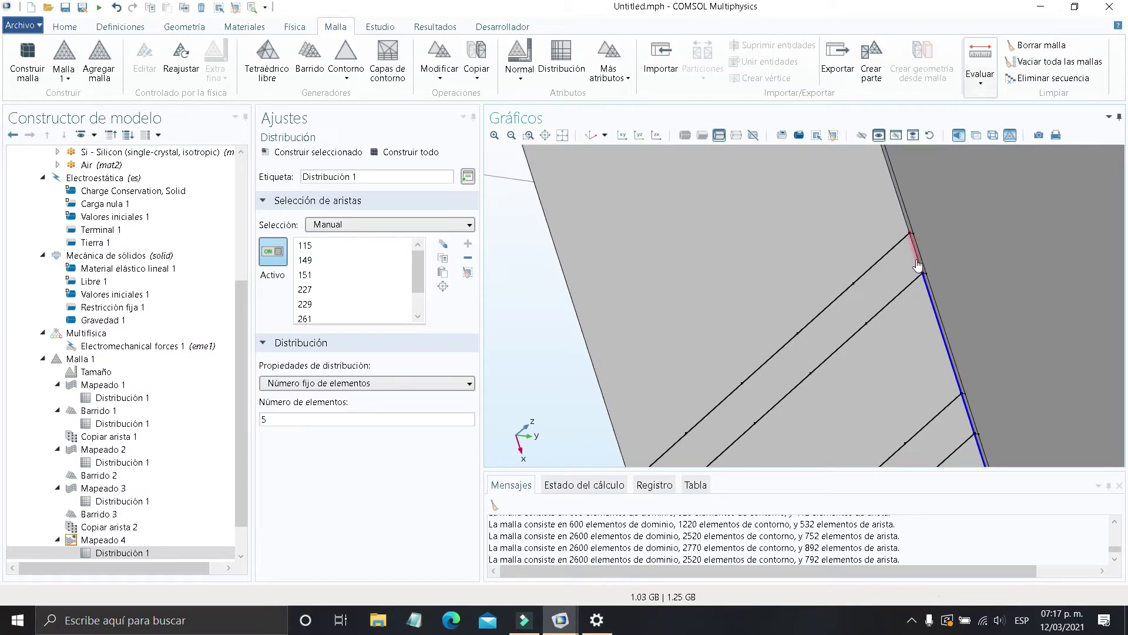
click(594, 375)
Add the upper and lower long edges of the first section on the plate's opposite side face to the distribution
scroll(658, 369, down, 5)
drag(818, 314, 758, 352)
scroll(591, 363, up, 5)
right_drag(656, 363, 718, 390)
scroll(597, 365, up, 5)
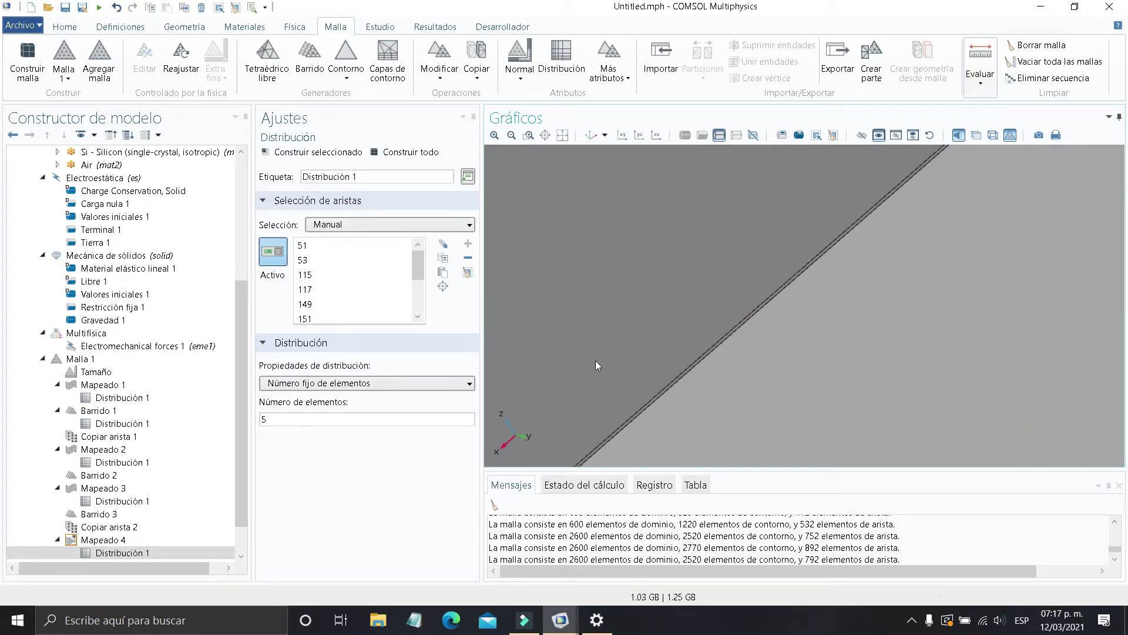
click(688, 374)
scroll(881, 423, down, 3)
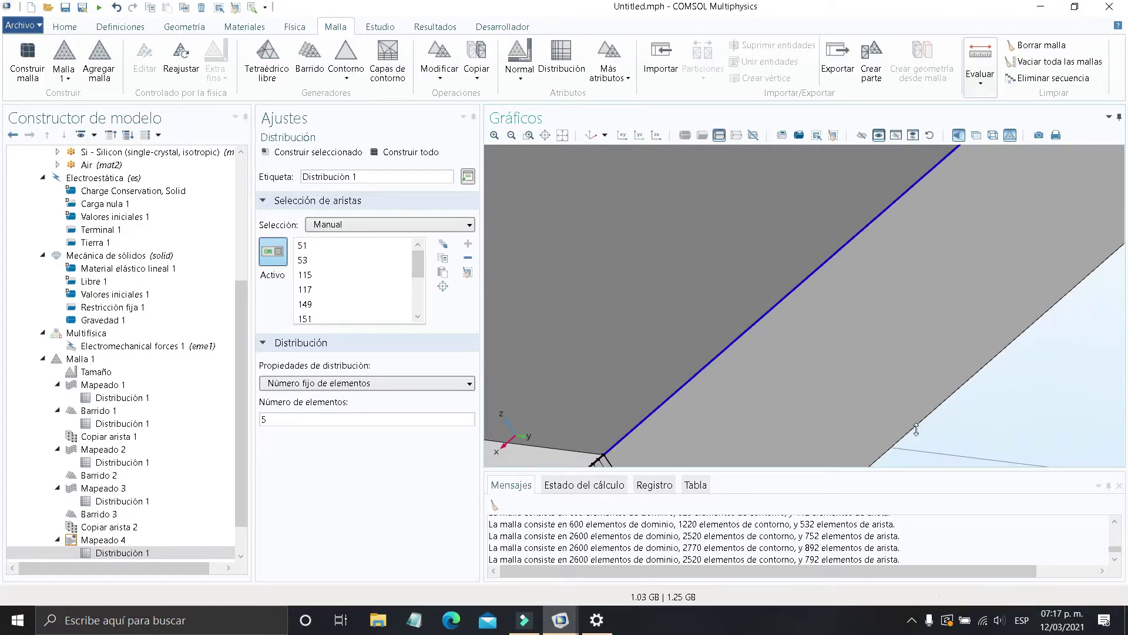
click(915, 379)
right_drag(915, 379, 728, 543)
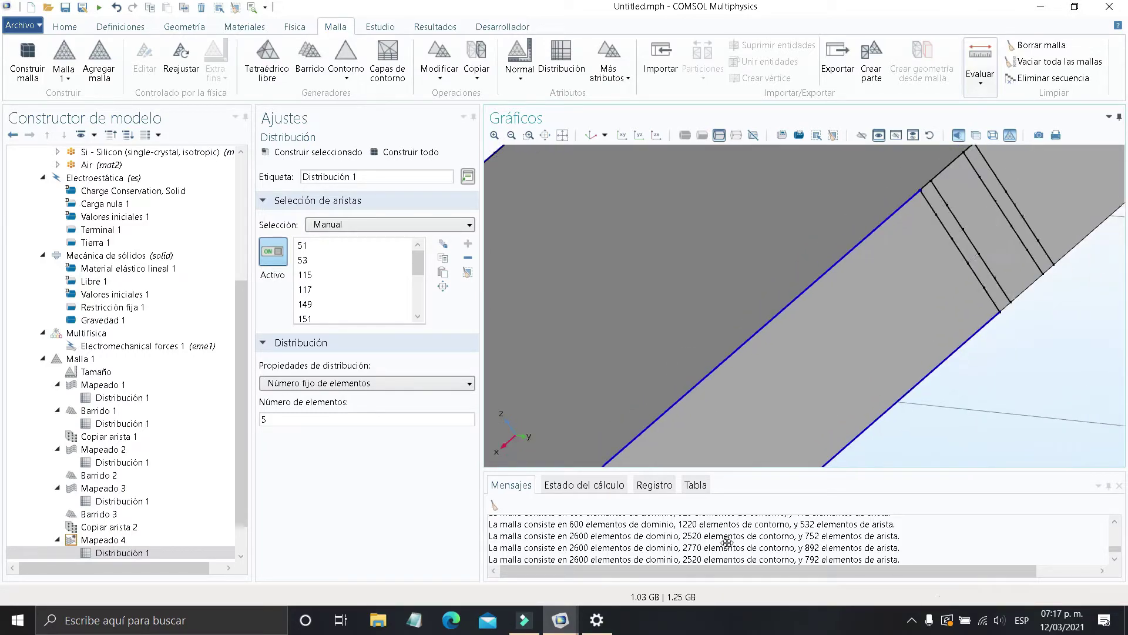
Add the opposite side face's remaining upper and lower lengthwise edges, including the short segments between the vertical lines, to the distribution
right_drag(890, 289, 814, 414)
scroll(823, 284, up, 3)
scroll(811, 297, up, 3)
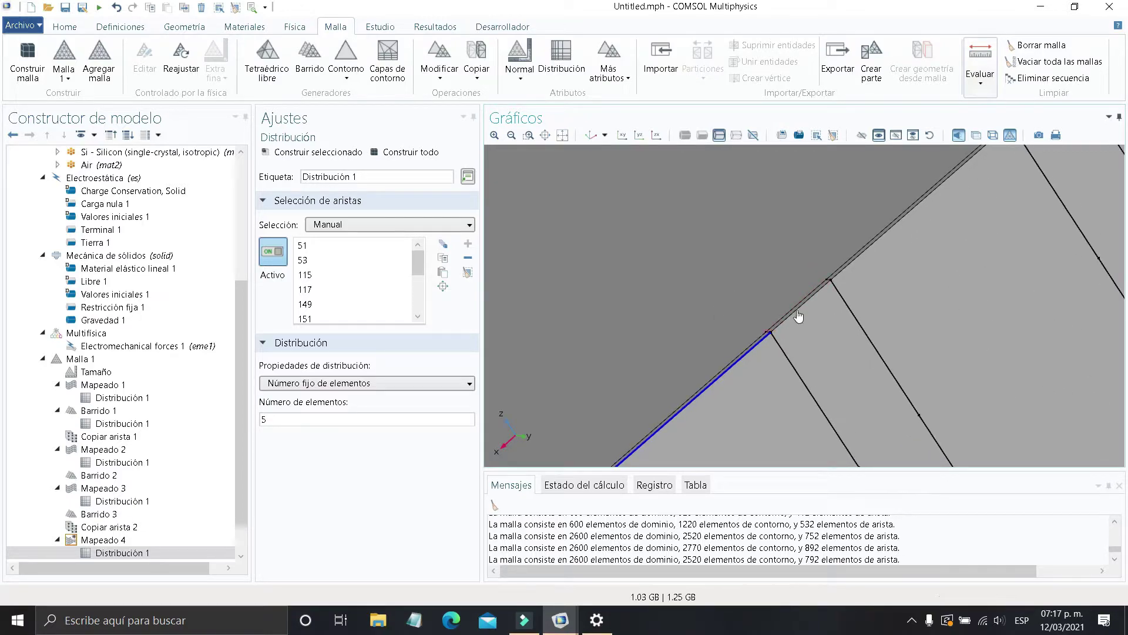
click(862, 267)
scroll(882, 318, down, 3)
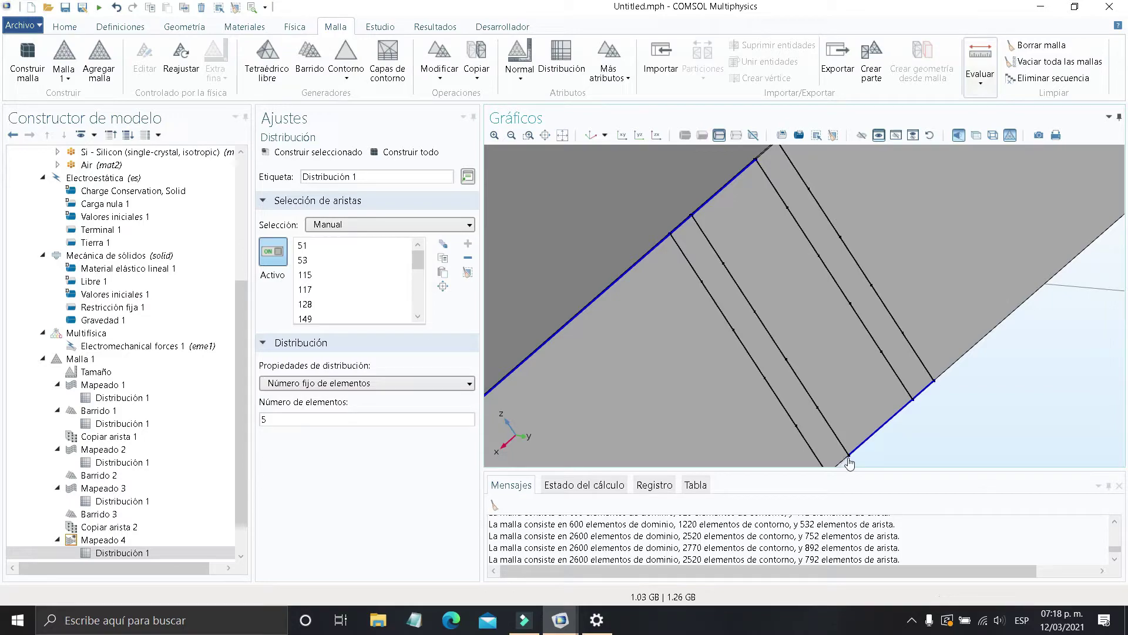
click(964, 355)
right_drag(865, 317, 808, 449)
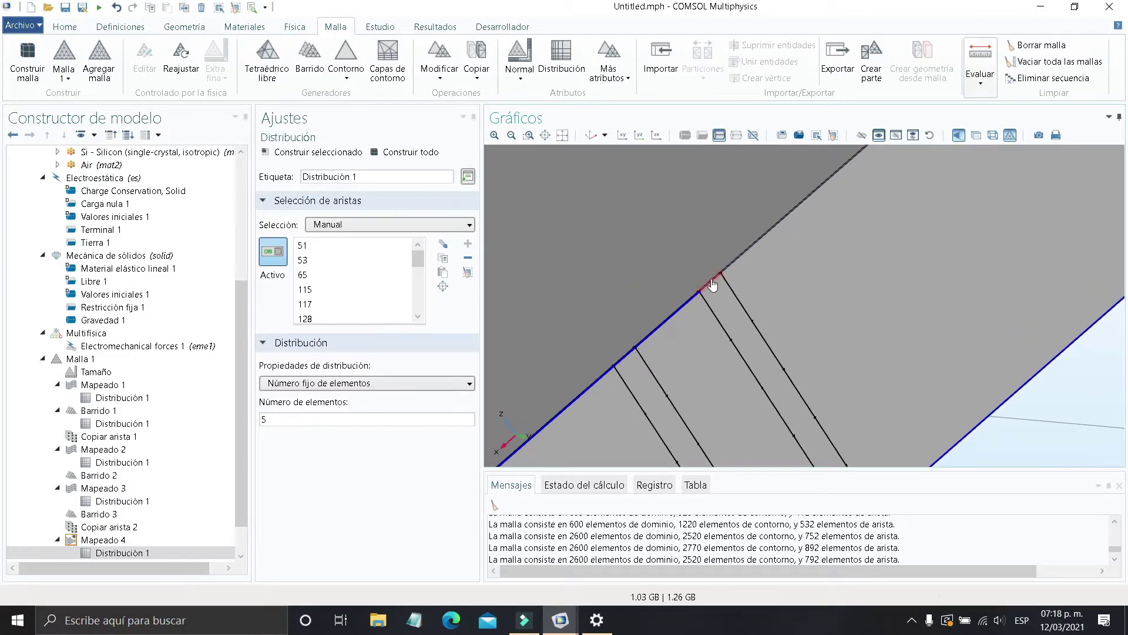
scroll(711, 283, up, 5)
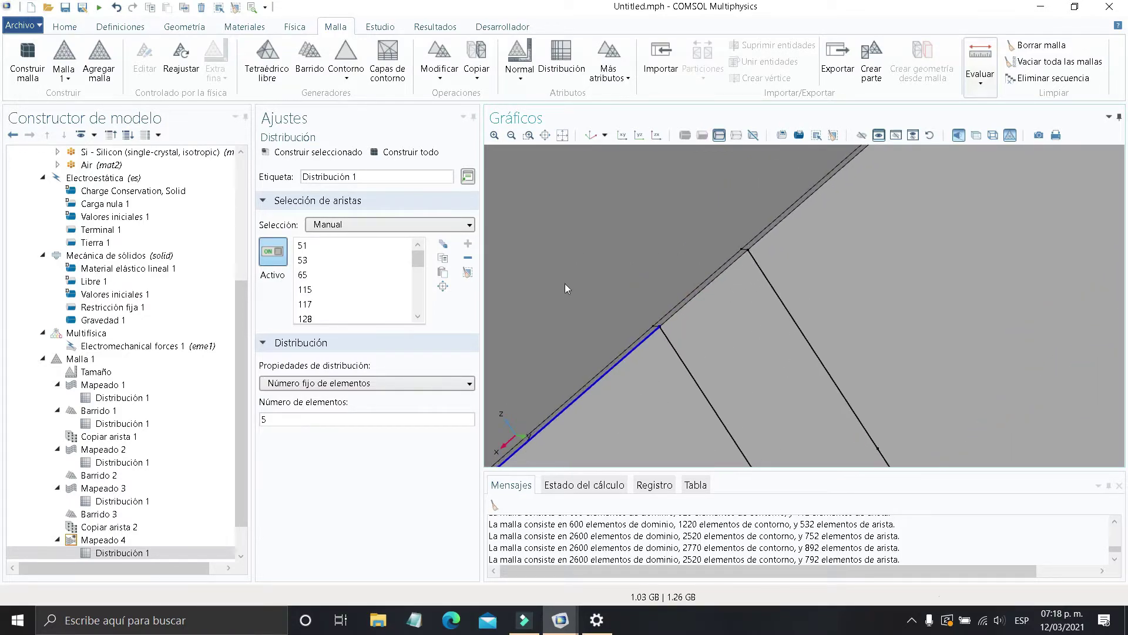
click(689, 302)
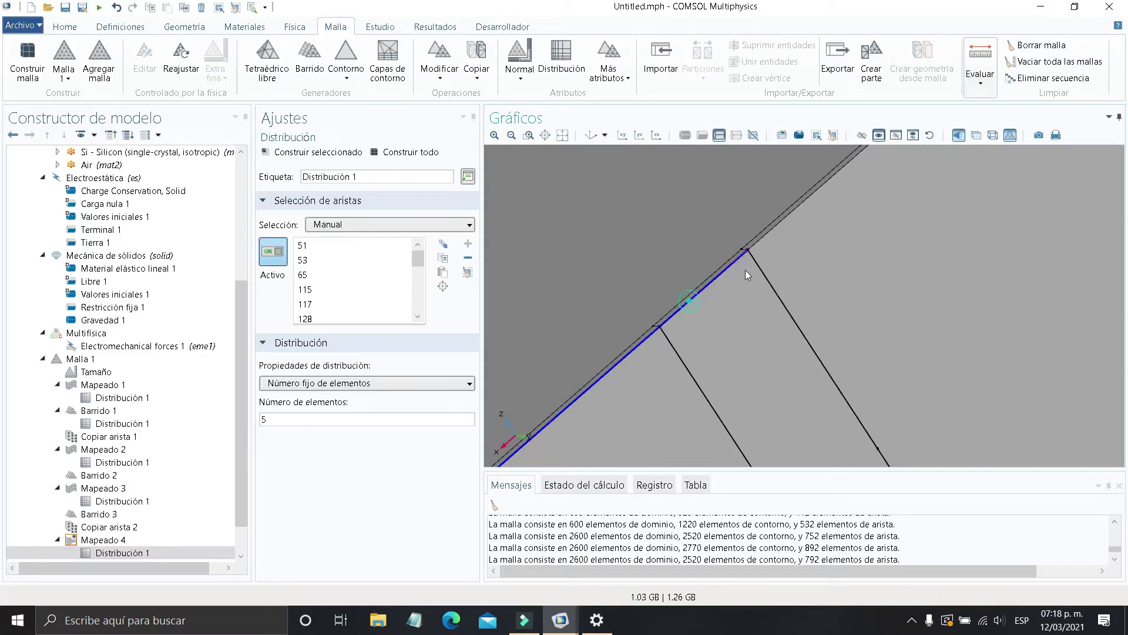
click(773, 232)
scroll(869, 320, down, 3)
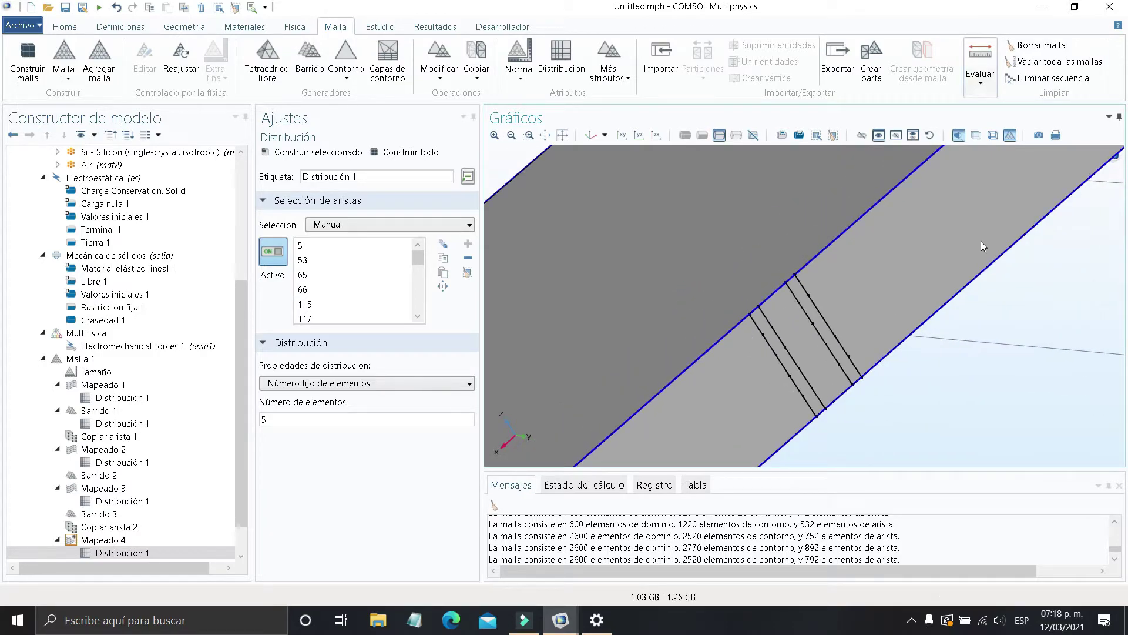
Build the whole mesh with the side-face distribution and check the mapped grid along the plate's side
scroll(983, 246, down, 4)
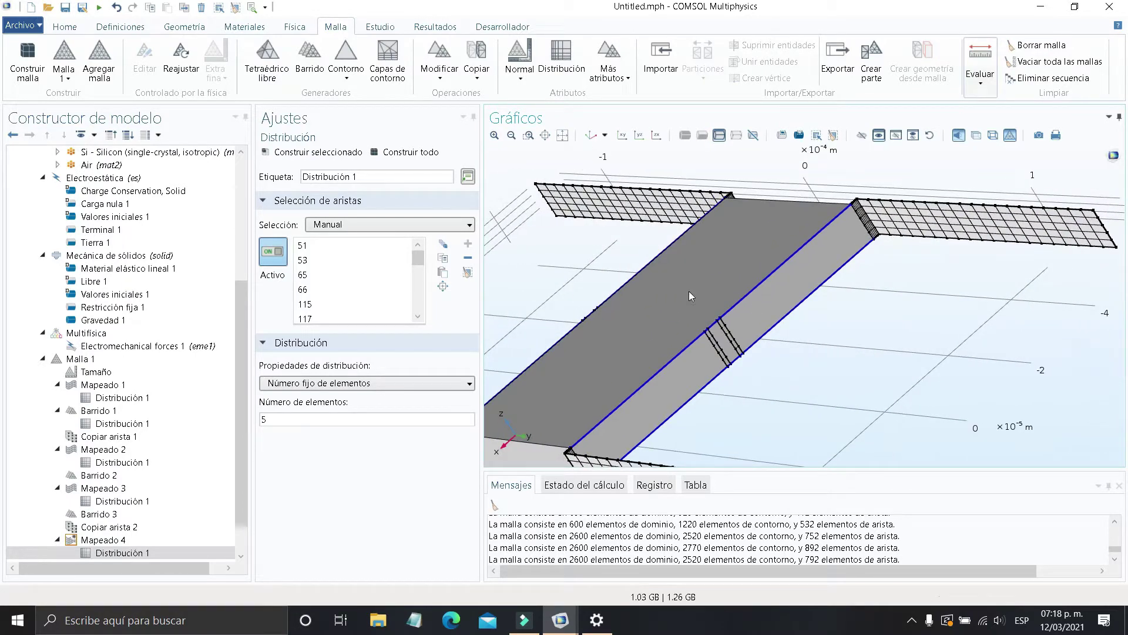
click(411, 153)
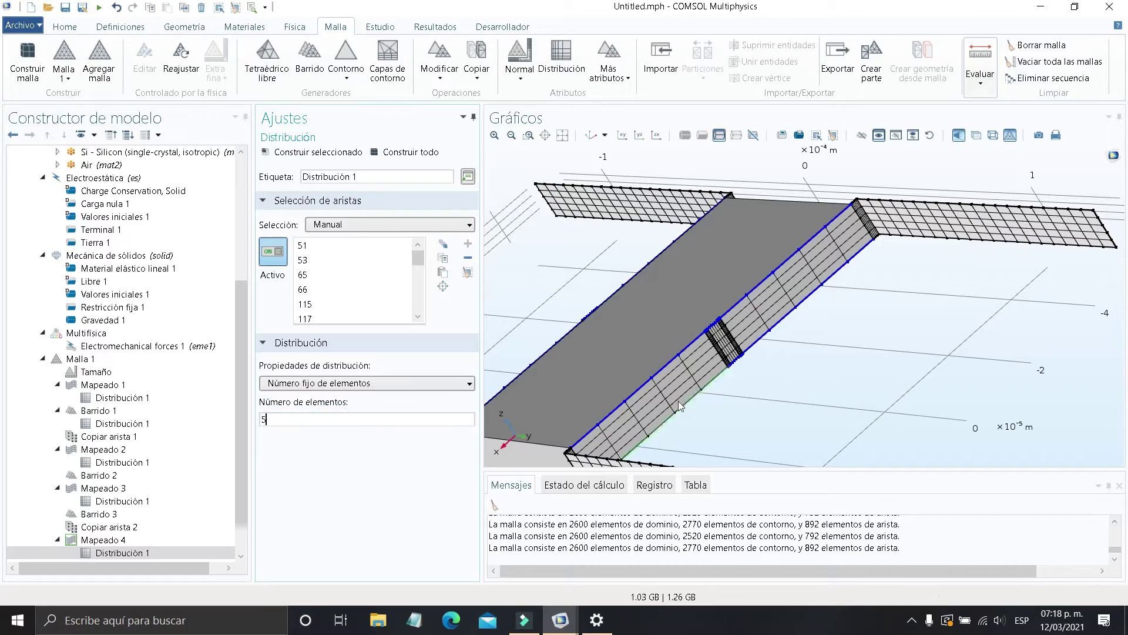
scroll(671, 393, up, 4)
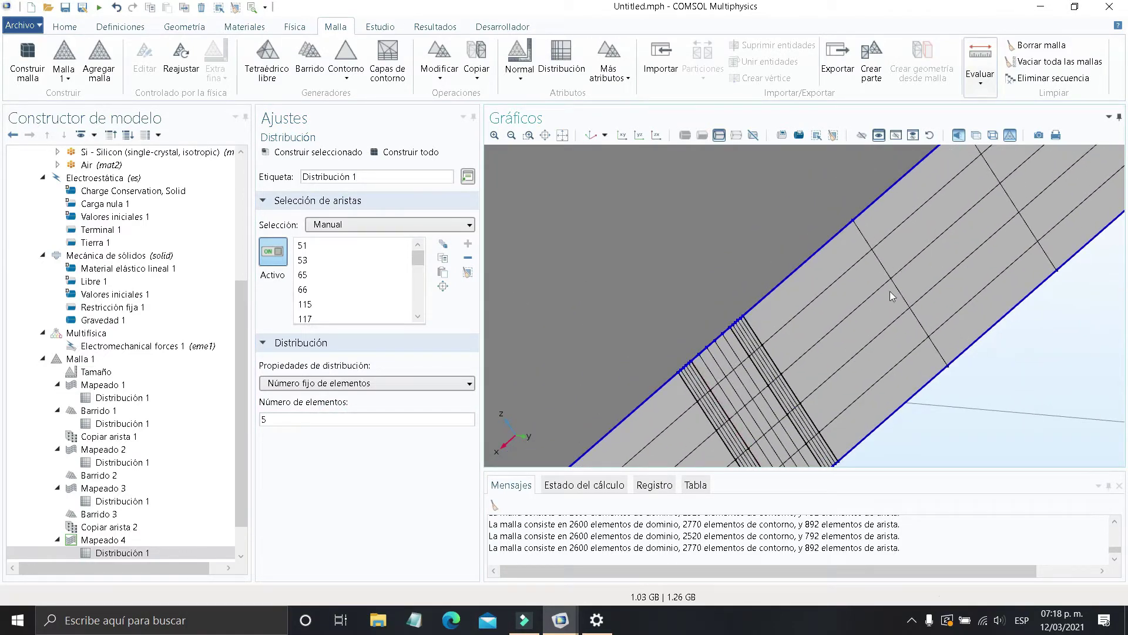
scroll(892, 296, down, 5)
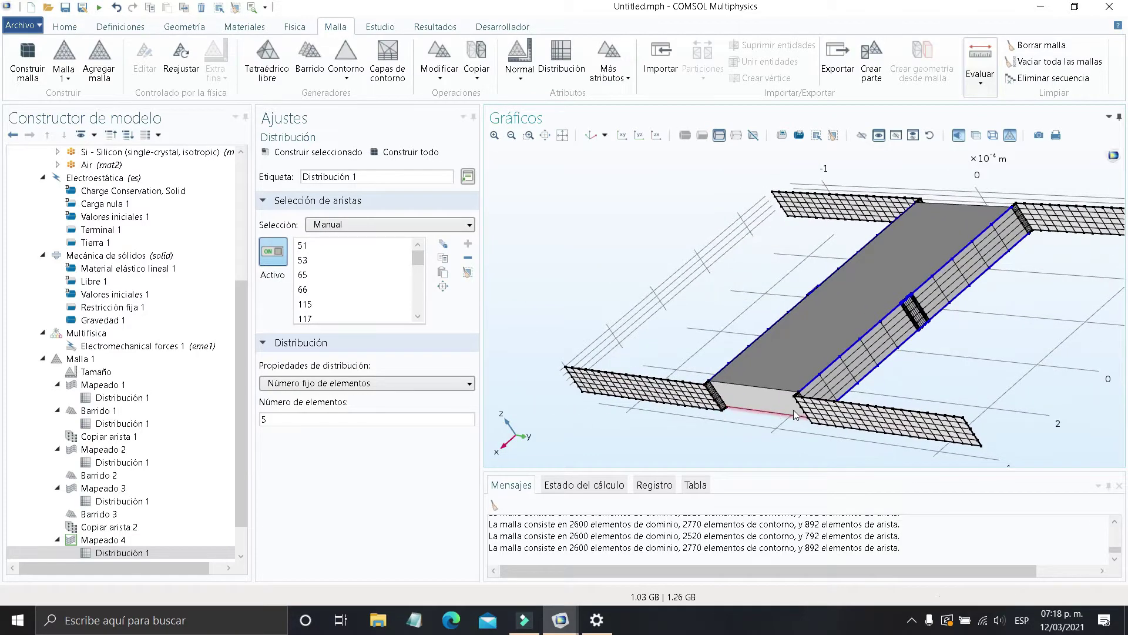
scroll(793, 415, down, 3)
Add a fourth Swept operation to Mesh 1 and set its geometric entity level to Domain
scroll(792, 409, up, 6)
right_drag(721, 359, 771, 372)
drag(773, 375, 663, 386)
click(115, 359)
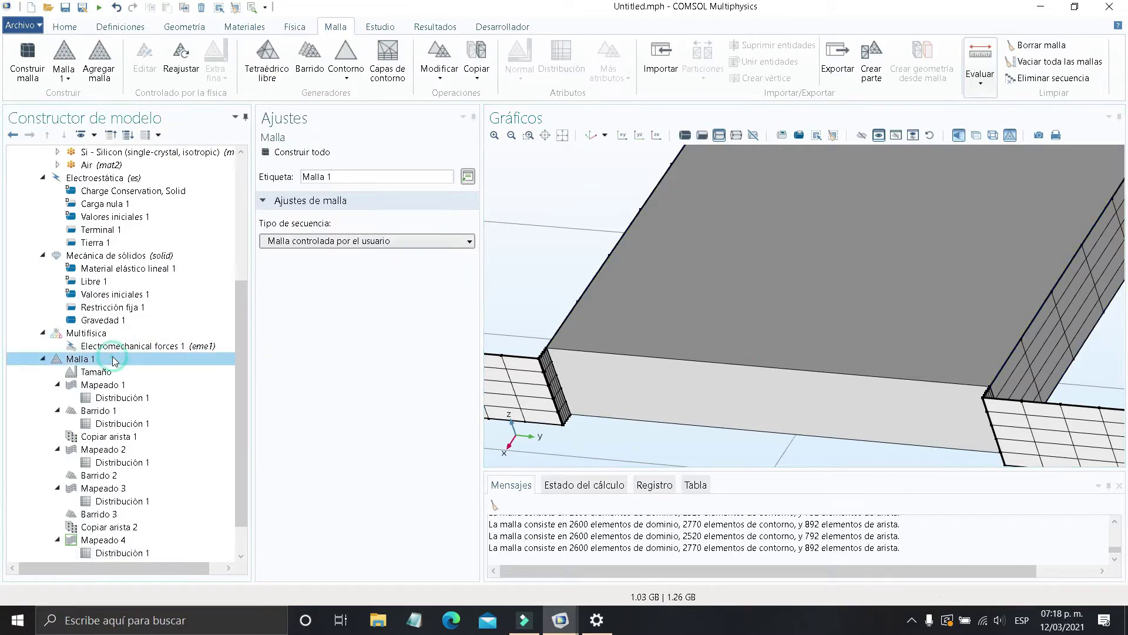
right_click(114, 359)
click(282, 46)
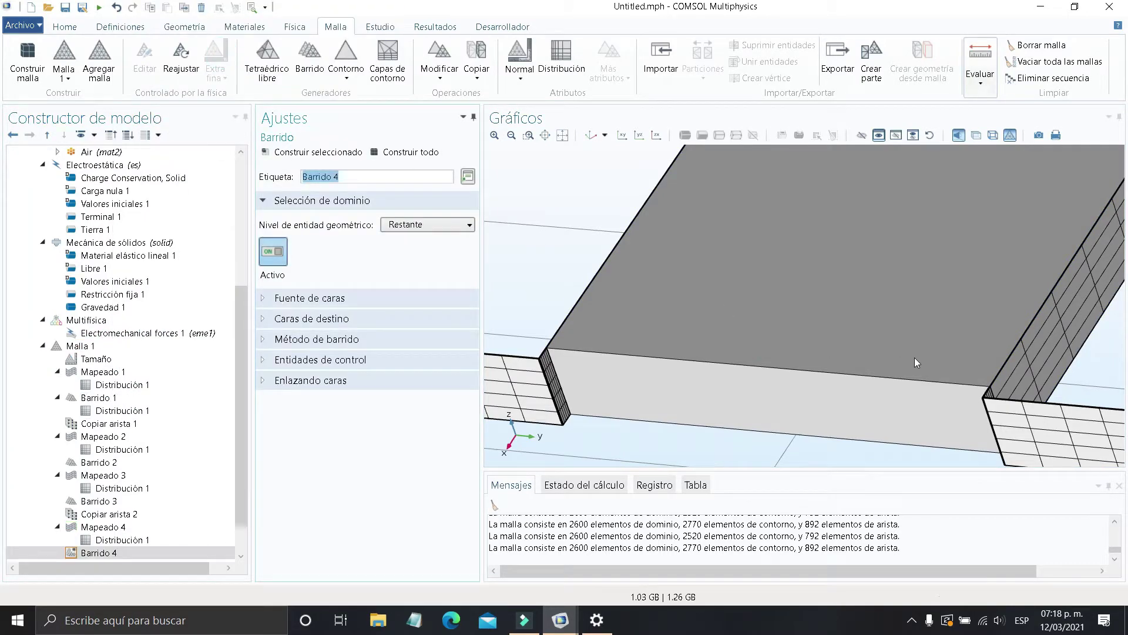
click(428, 224)
click(433, 270)
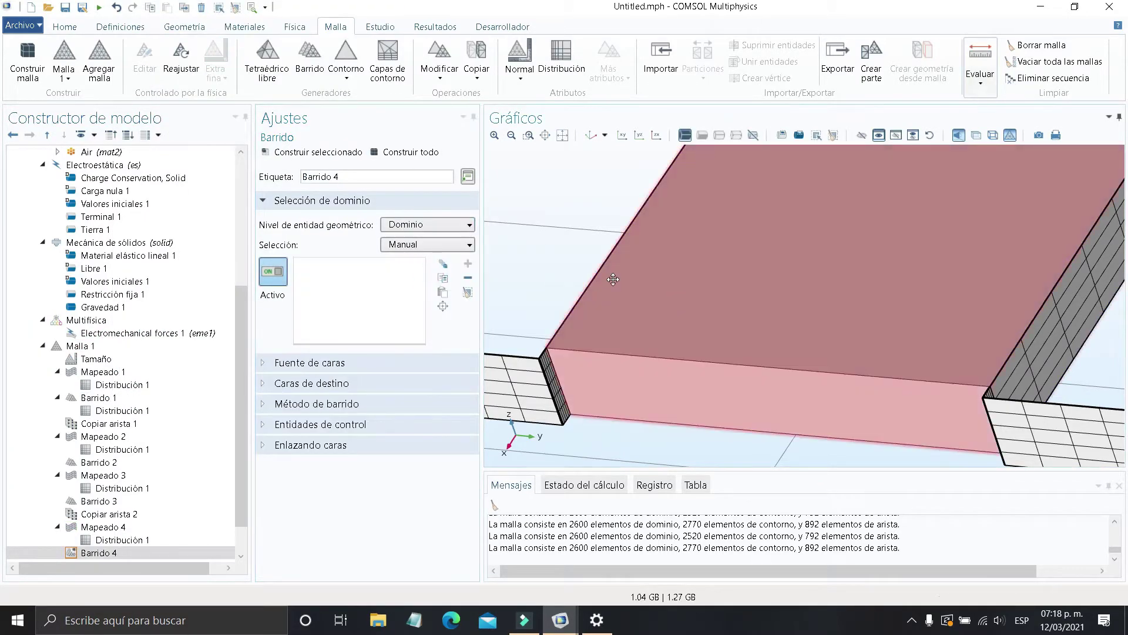
Select the five thin domains along one side of the plate, 9, 16, 20, 28 and 32, for the sweep
scroll(707, 292, up, 2)
scroll(707, 293, up, 3)
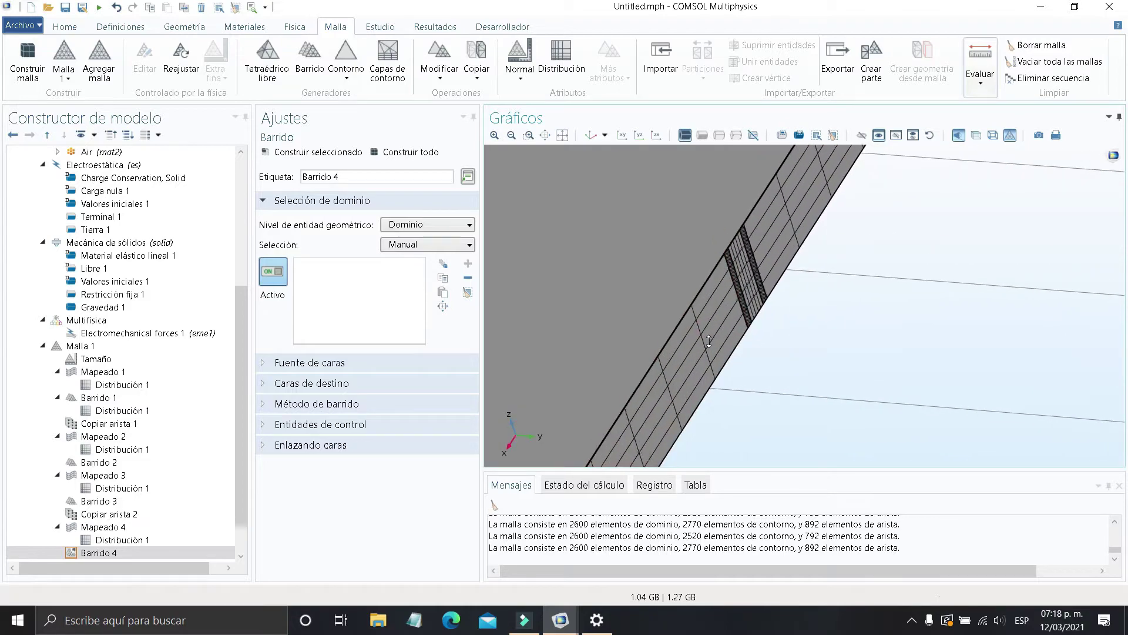
click(720, 308)
click(745, 263)
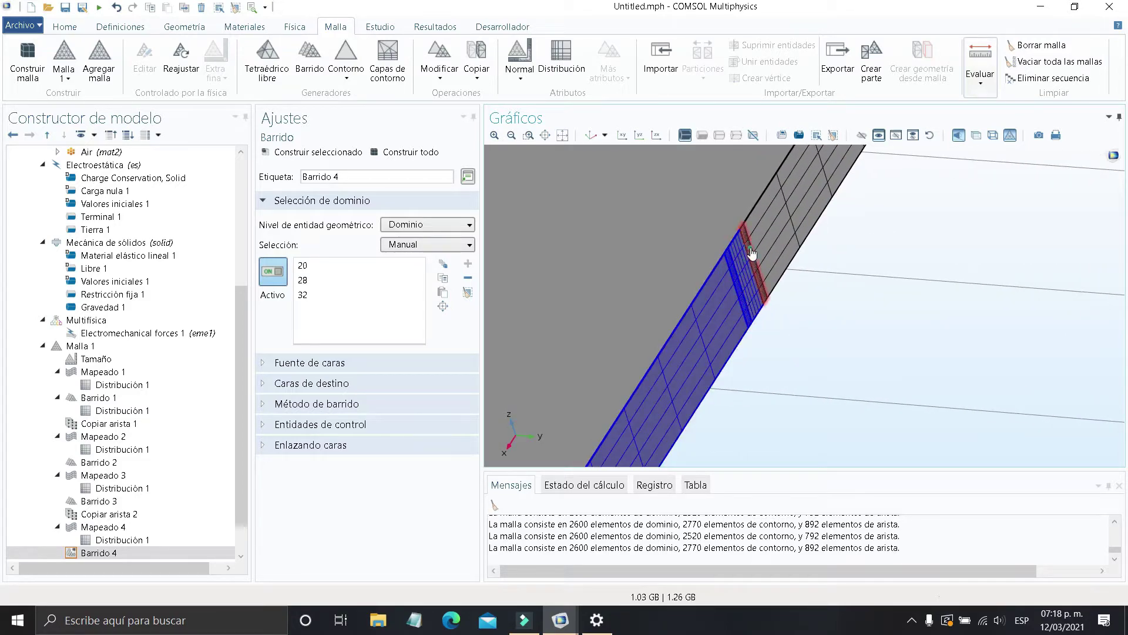
click(753, 253)
click(764, 246)
Add the thin domains along the plate's opposite side, including 7, 15, 19 and 31, to the sweep
right_drag(749, 255, 922, 332)
drag(760, 310, 845, 310)
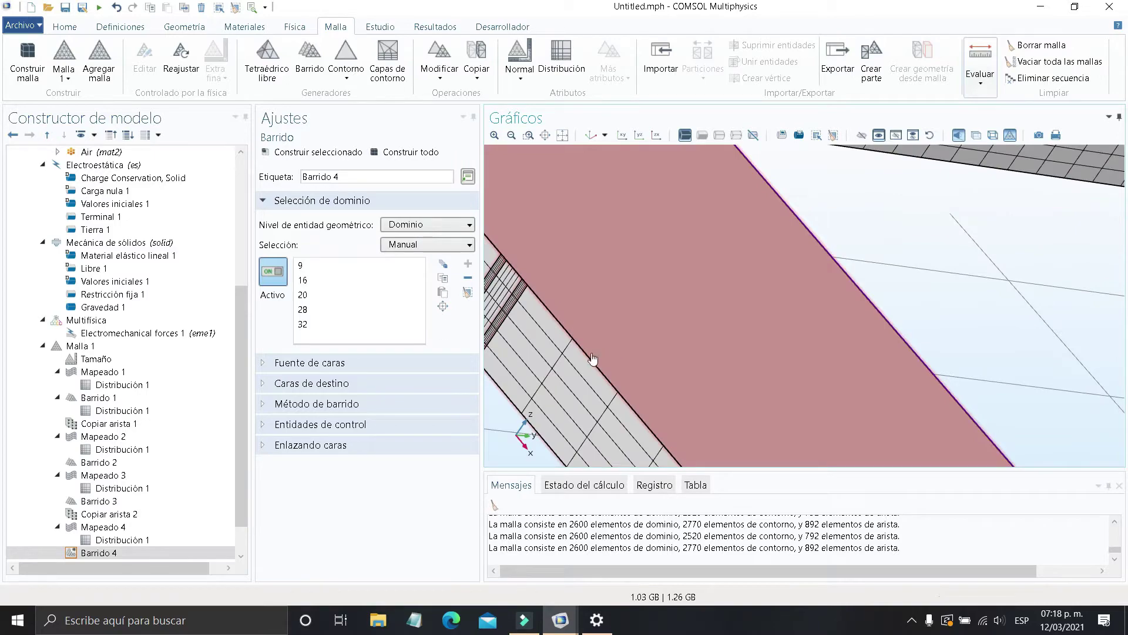
click(564, 358)
right_drag(564, 358, 776, 375)
click(694, 292)
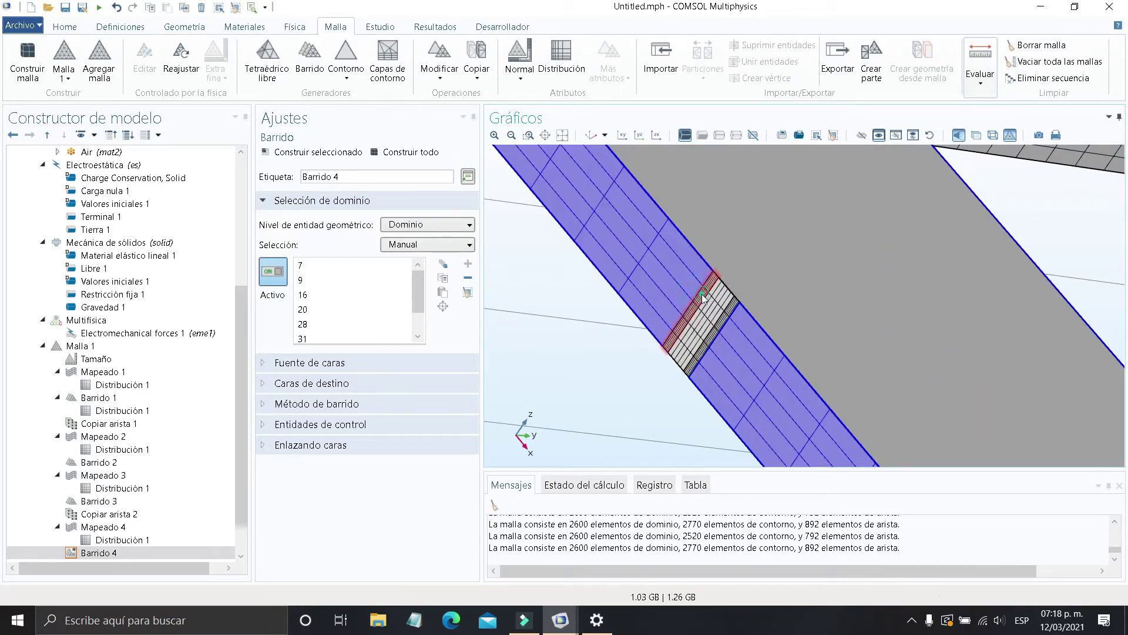
click(705, 298)
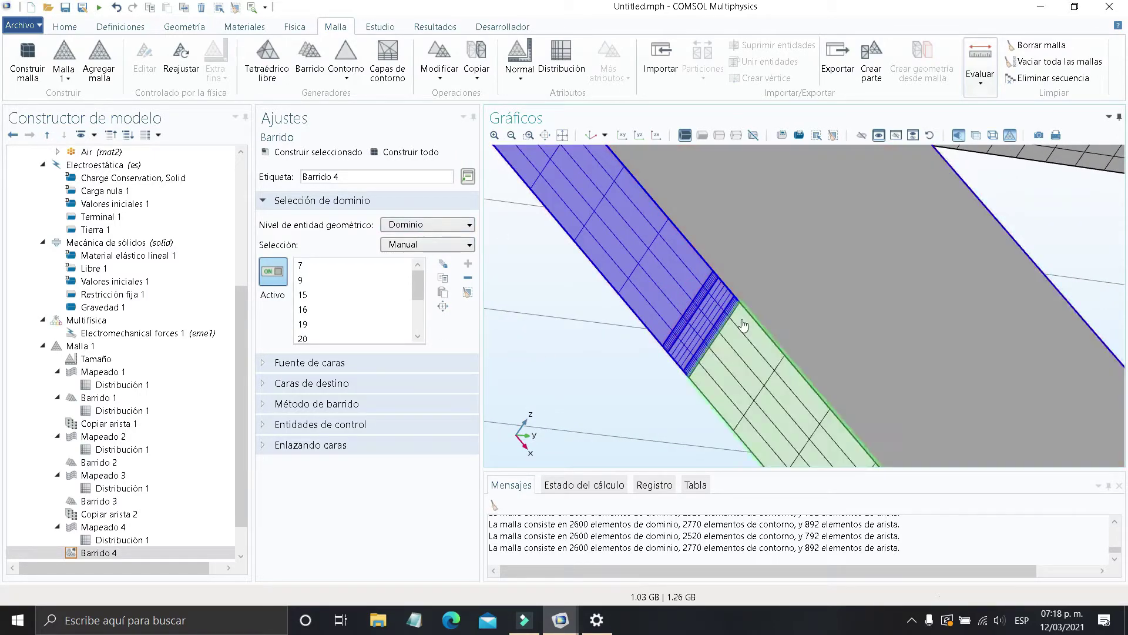
Build the whole mesh with the fourth sweep applied to the thin side domains
scroll(742, 322, up, 5)
right_drag(584, 297, 587, 314)
drag(587, 314, 570, 328)
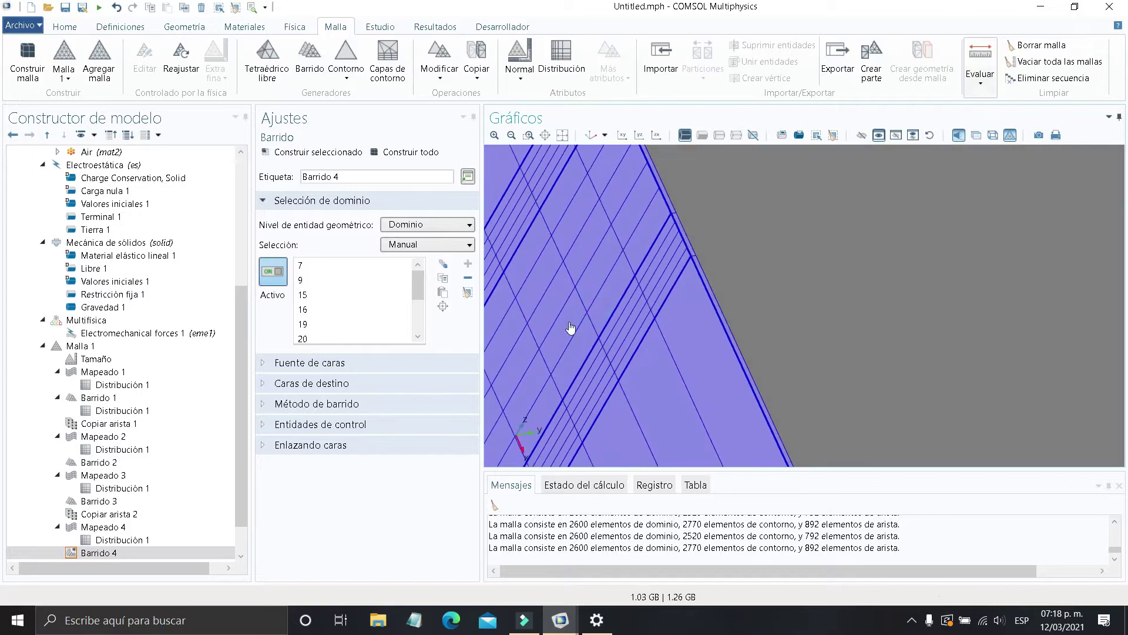
click(408, 153)
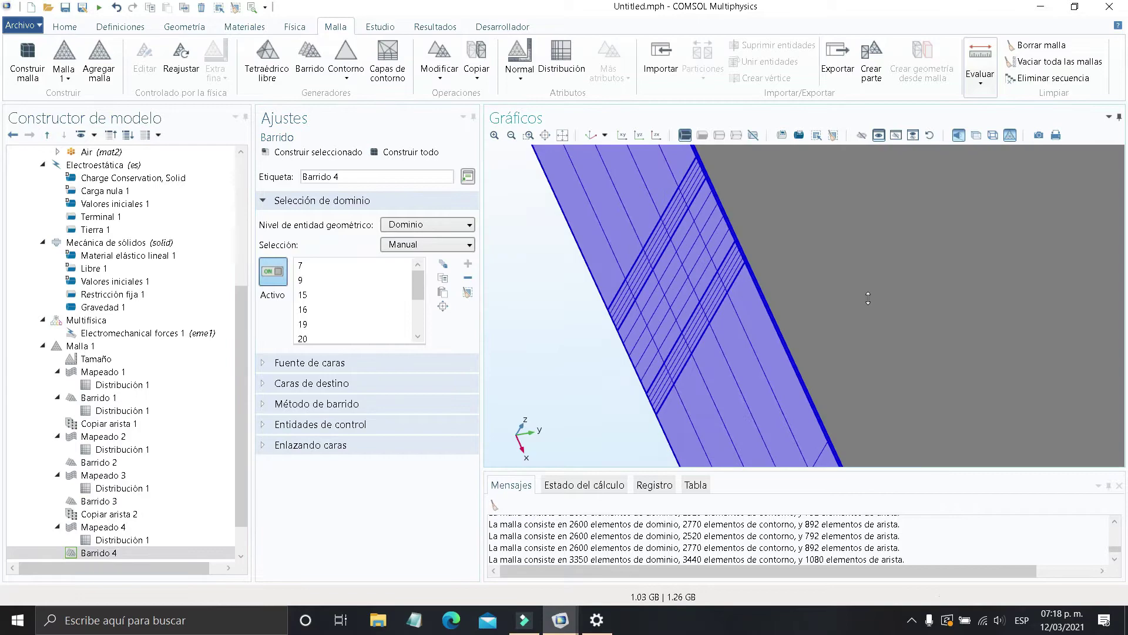
Examine the swept side domains and the plate's upper and end faces from several angles
scroll(868, 298, down, 3)
right_drag(936, 306, 767, 333)
scroll(852, 333, up, 3)
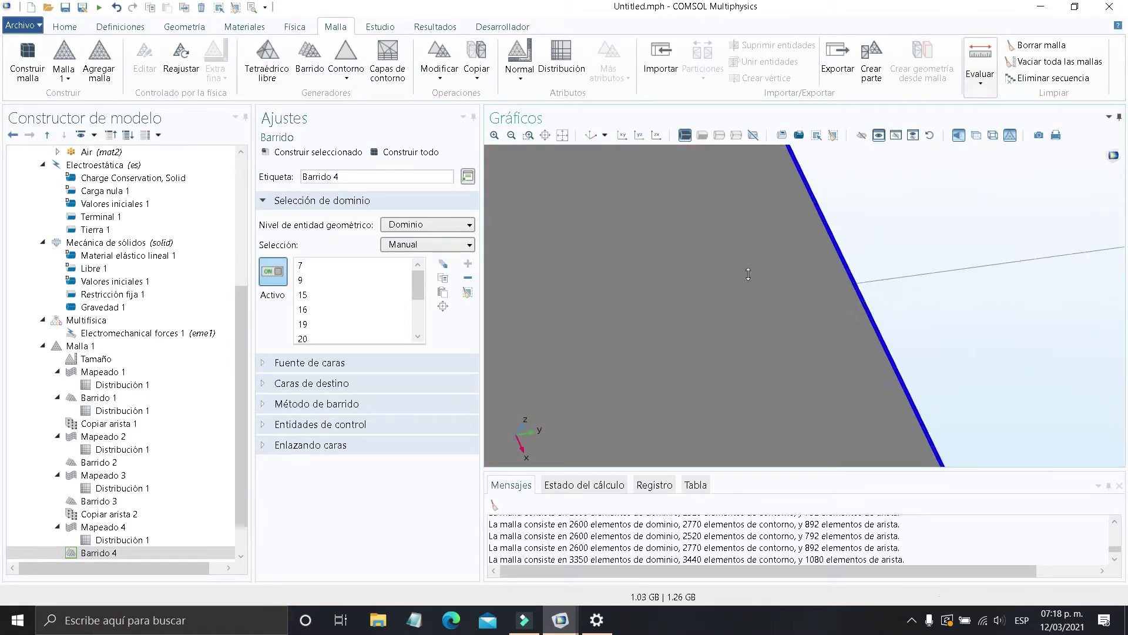
middle_drag(748, 274, 625, 254)
right_drag(942, 267, 1025, 267)
middle_drag(940, 310, 1017, 405)
right_drag(989, 377, 981, 339)
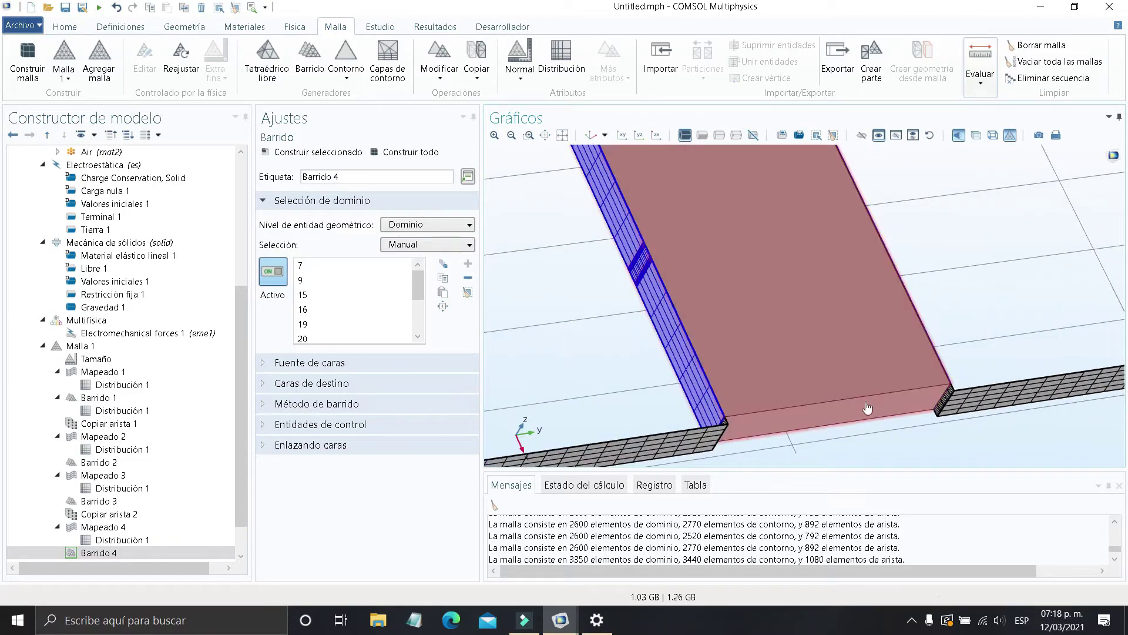
middle_drag(867, 407, 887, 411)
drag(880, 392, 787, 293)
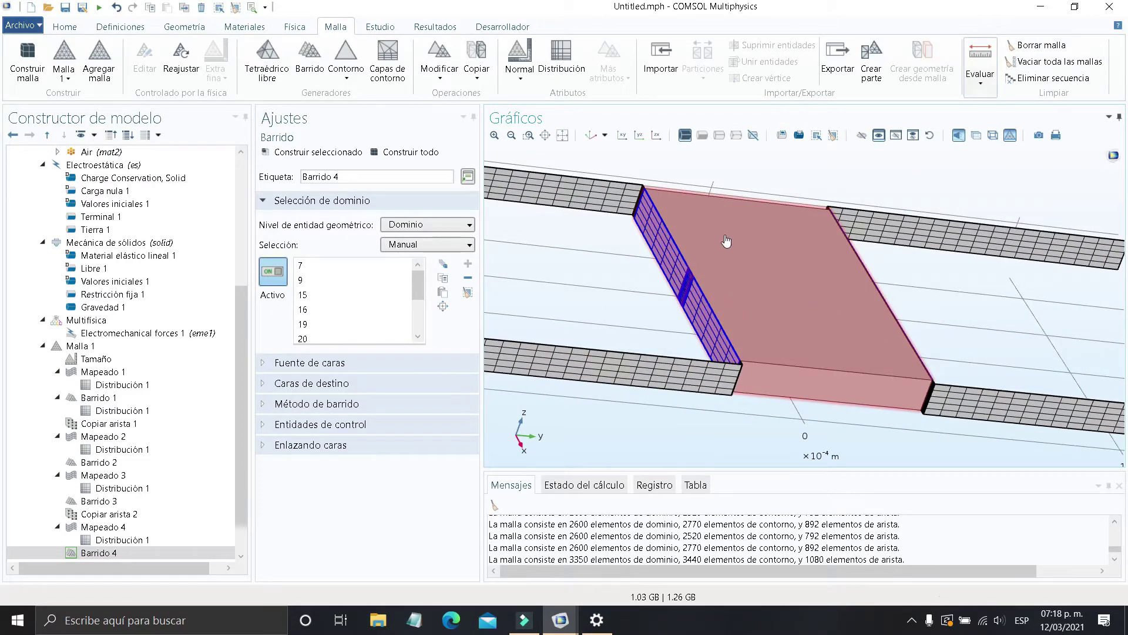
Add a fifth Mapped operation to Mesh 1
click(88, 346)
right_click(88, 346)
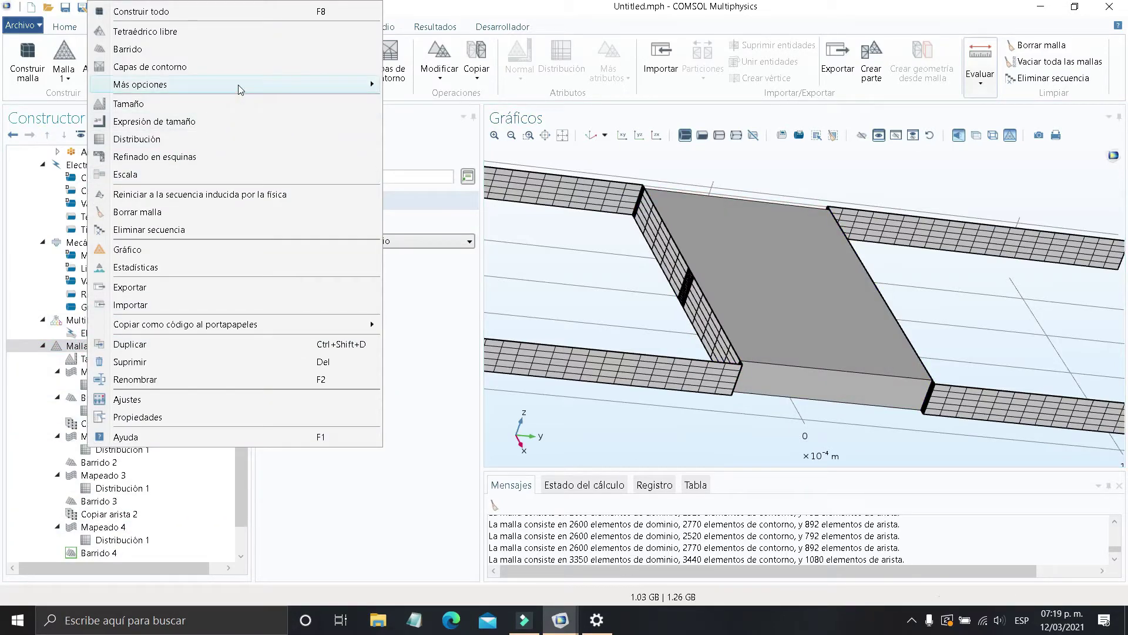
mouse_move(239, 86)
click(453, 120)
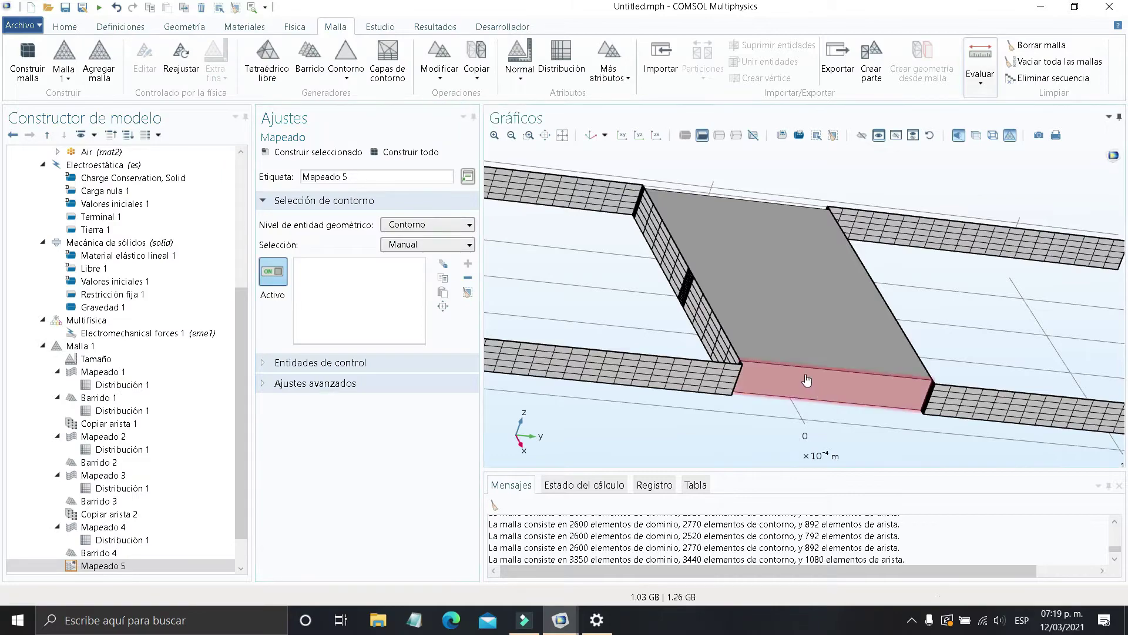
Select the plate's end face between the two arms, boundary 192, for the fifth mapped operation
scroll(700, 330, up, 6)
drag(646, 357, 624, 358)
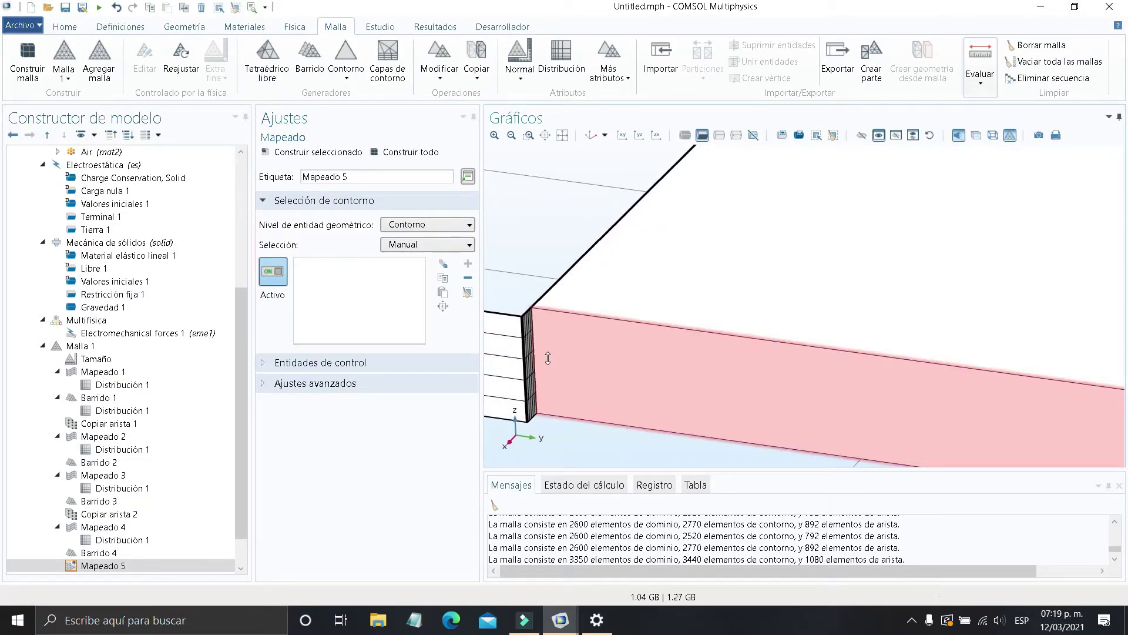
scroll(549, 358, up, 4)
right_drag(627, 337, 692, 337)
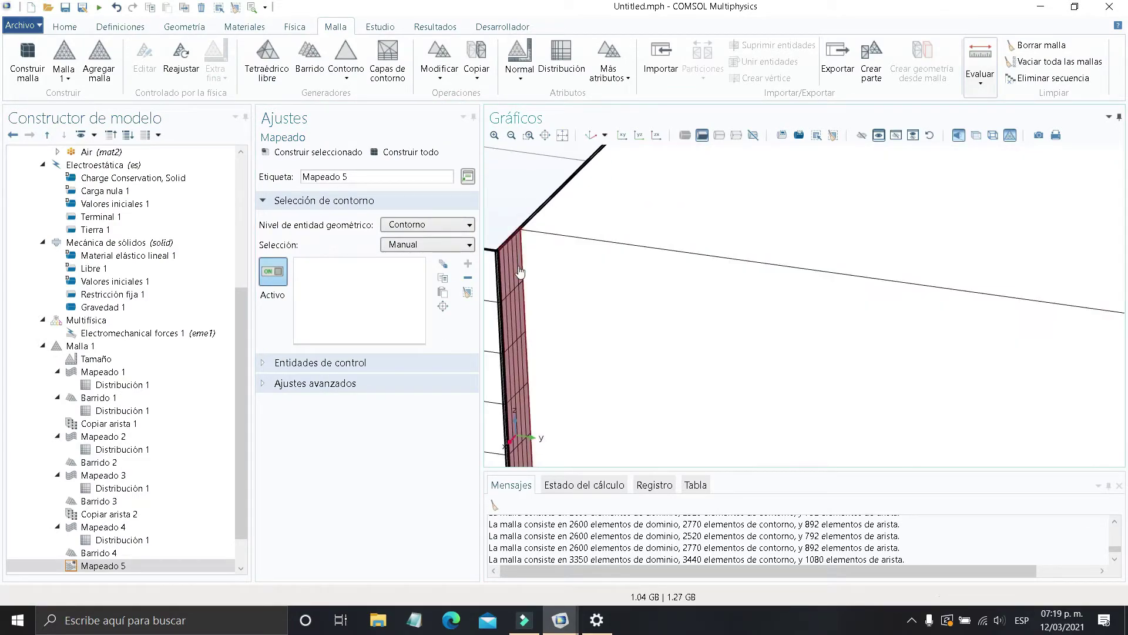
scroll(526, 301, down, 5)
right_drag(854, 393, 755, 360)
drag(756, 360, 839, 359)
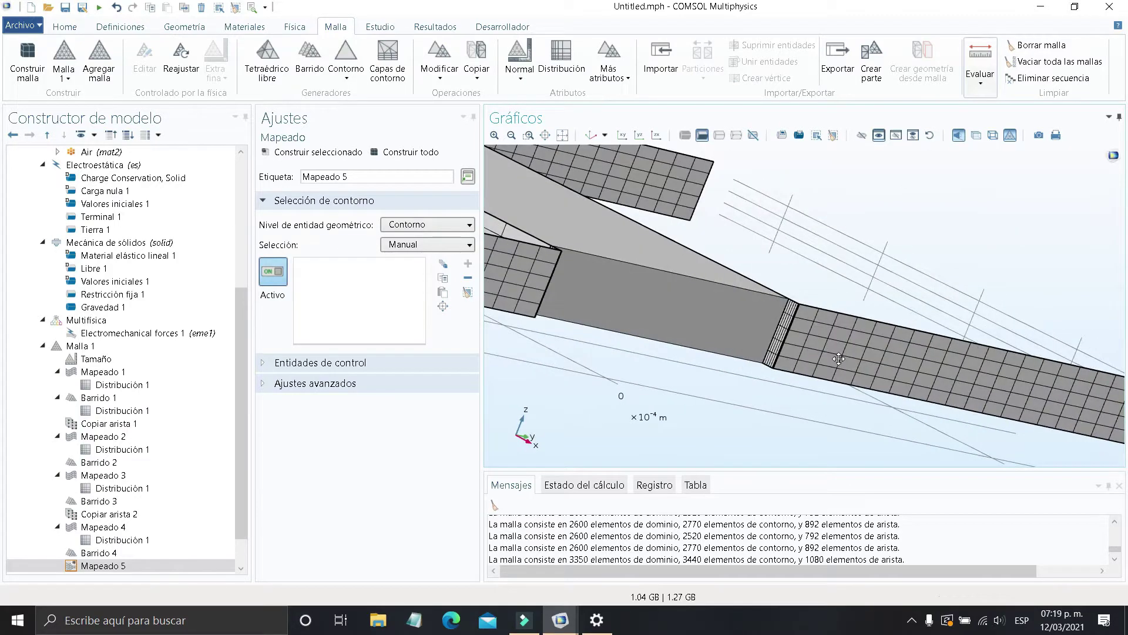
right_drag(758, 325, 739, 390)
scroll(745, 389, up, 2)
click(702, 386)
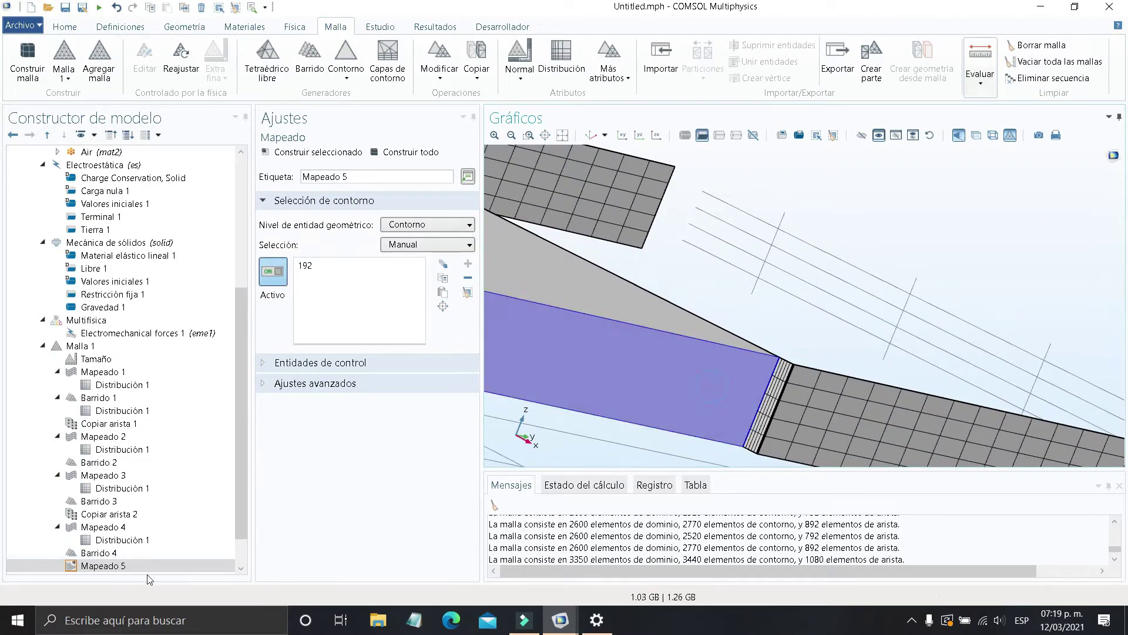
Add a Distribution to the fifth Mapped operation and select the end face's long edges, 321 and 323
right_click(98, 566)
click(191, 351)
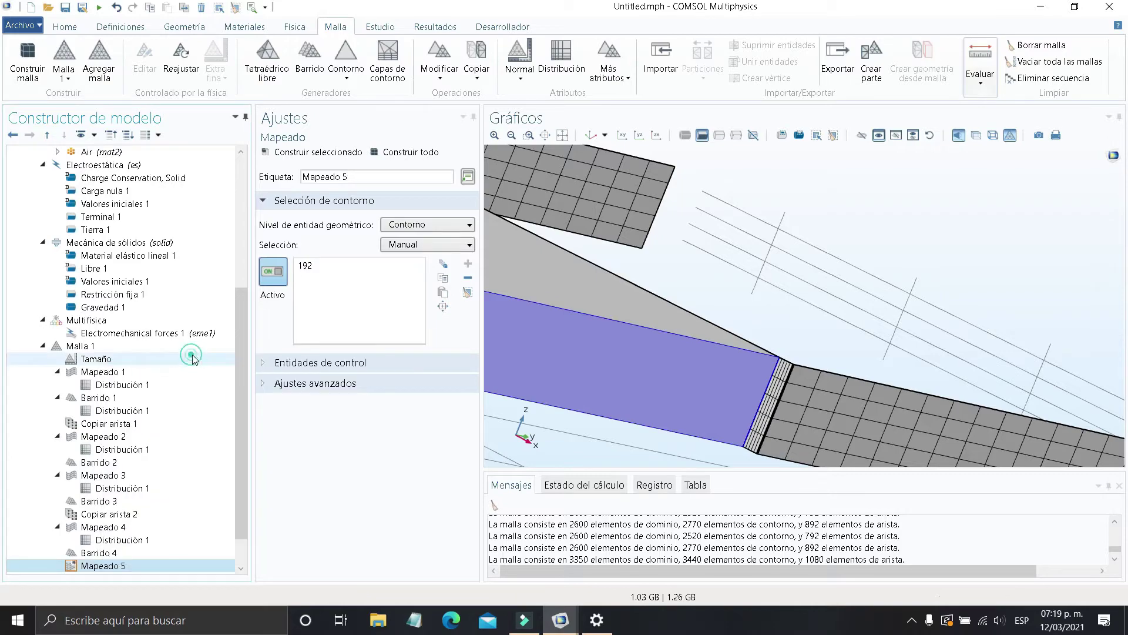
scroll(599, 312, up, 5)
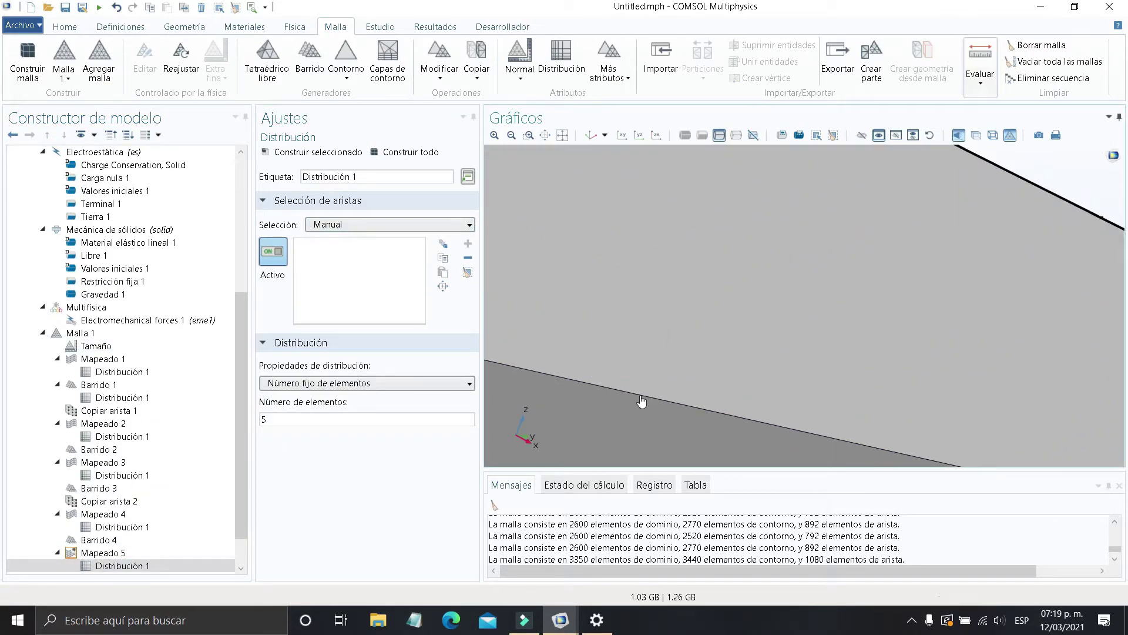
click(646, 401)
scroll(646, 401, down, 5)
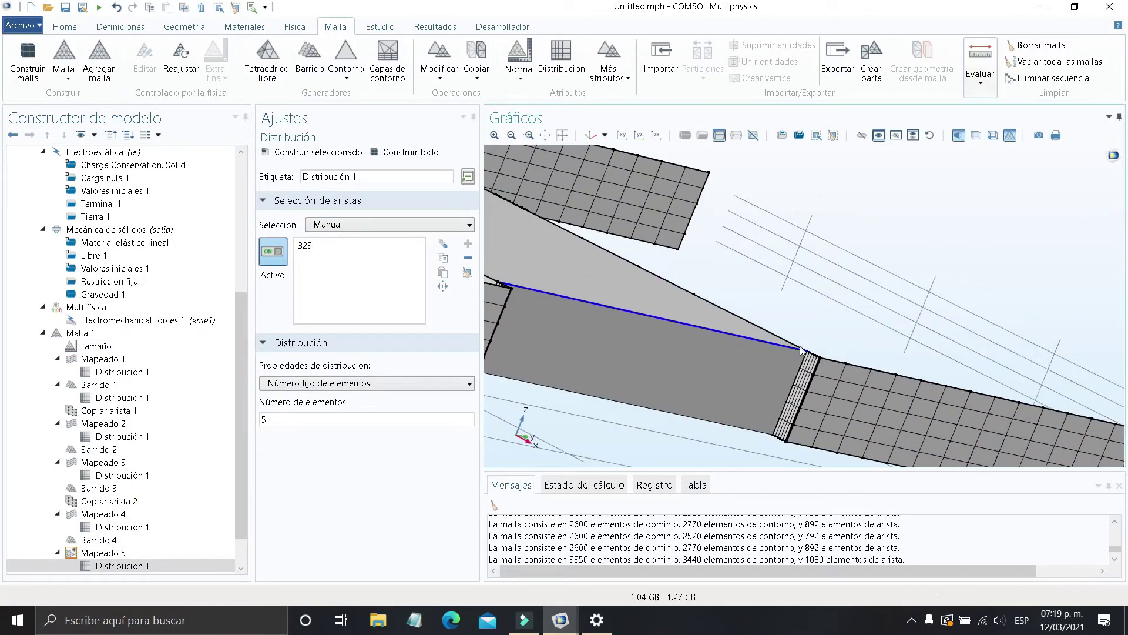
click(704, 418)
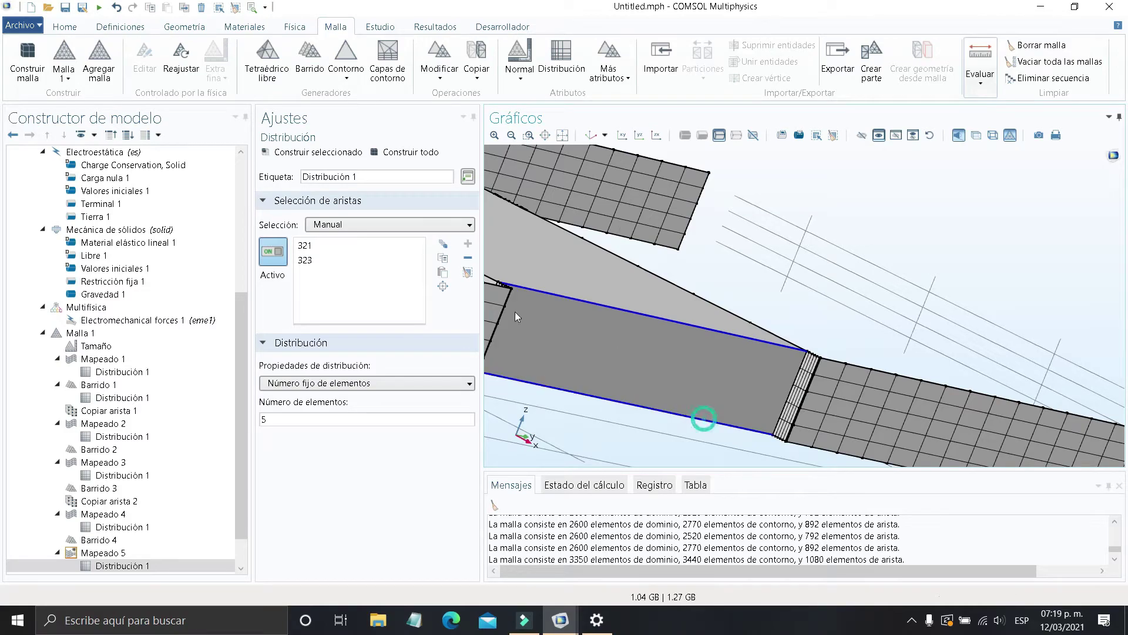
Build the whole mesh with the end-face distribution and check the mapped end face
click(420, 155)
right_drag(754, 330, 853, 338)
drag(854, 337, 778, 341)
right_drag(780, 343, 839, 358)
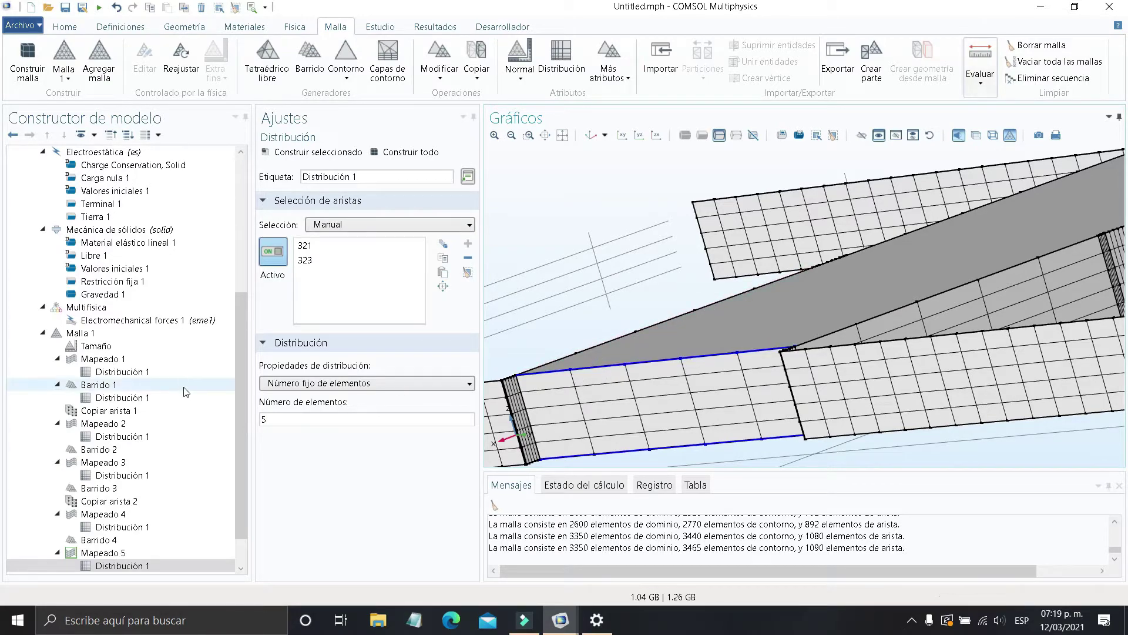
Add a fifth Swept operation to Mesh 1 at Domain level and select the plate, domain 8
click(103, 333)
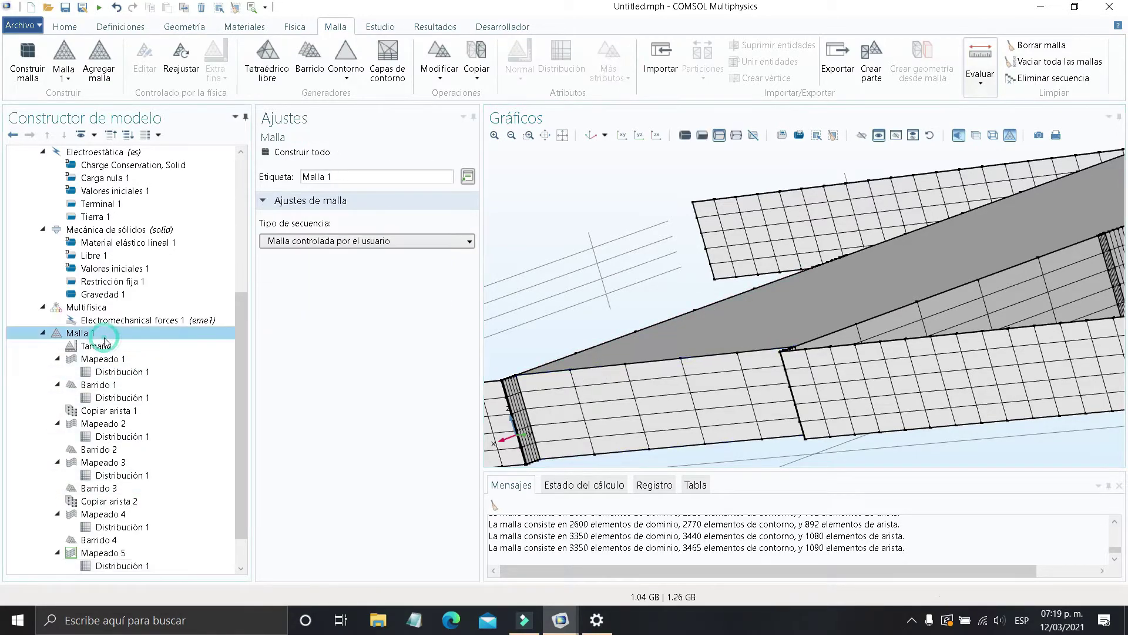
right_click(106, 332)
click(178, 51)
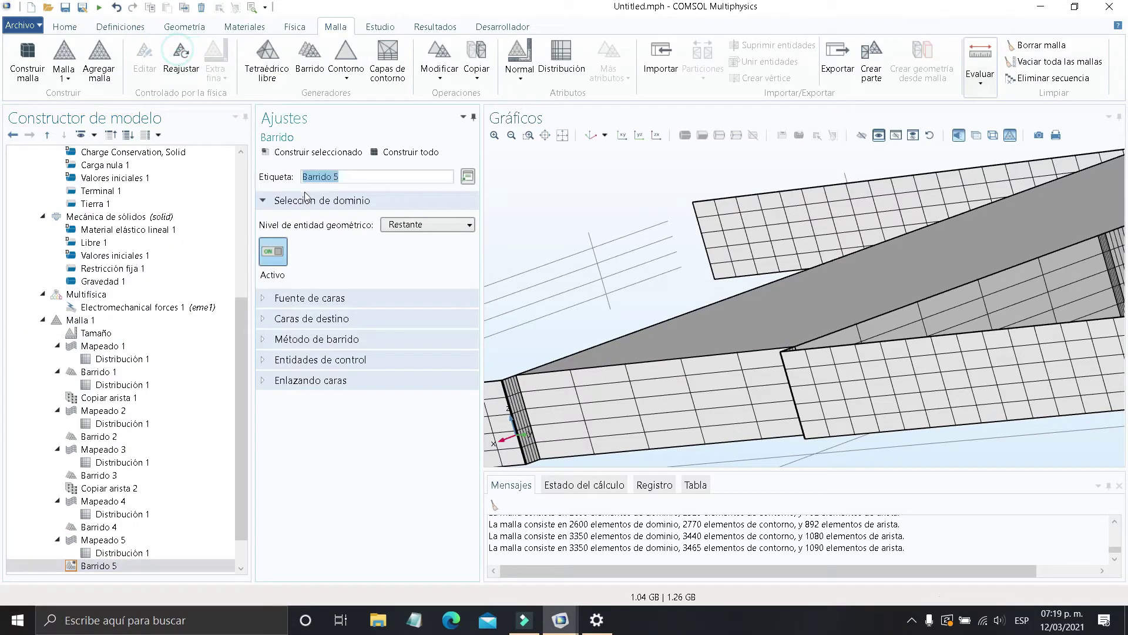
click(416, 228)
click(430, 272)
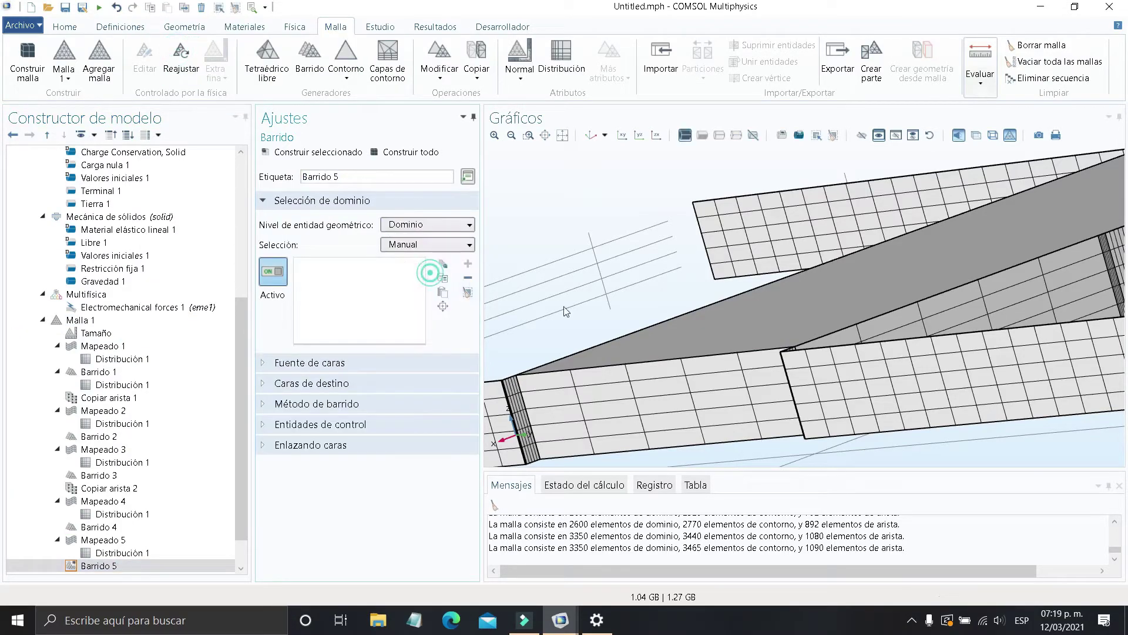
click(693, 377)
Build the whole mesh including the swept plate, and show the hidden side geometry again
right_drag(821, 370, 814, 333)
drag(693, 348, 762, 413)
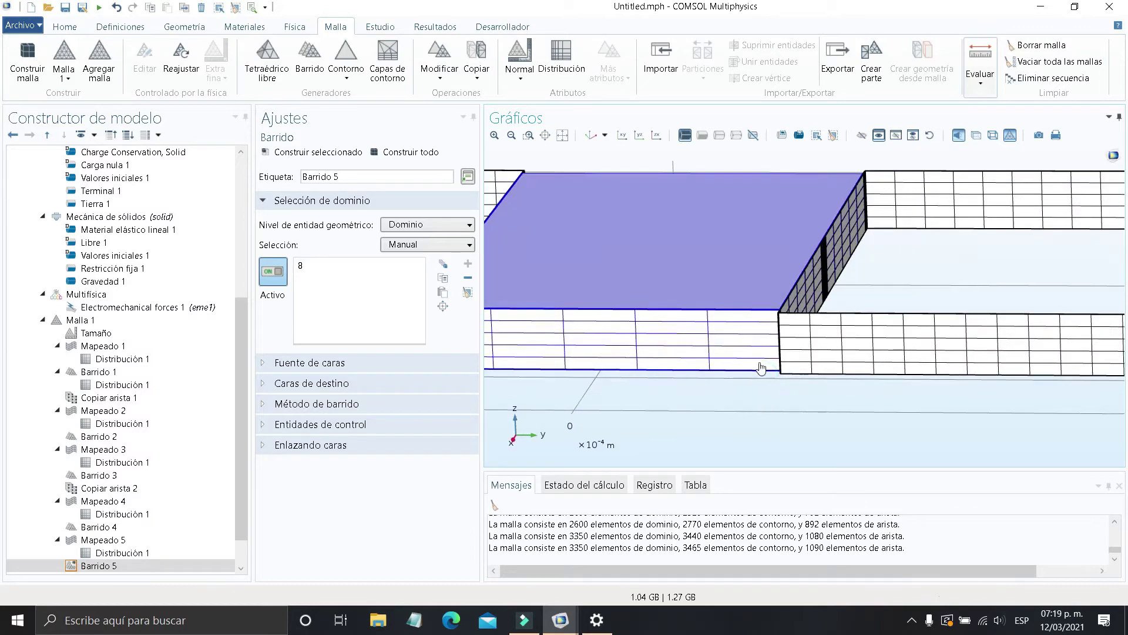
click(424, 155)
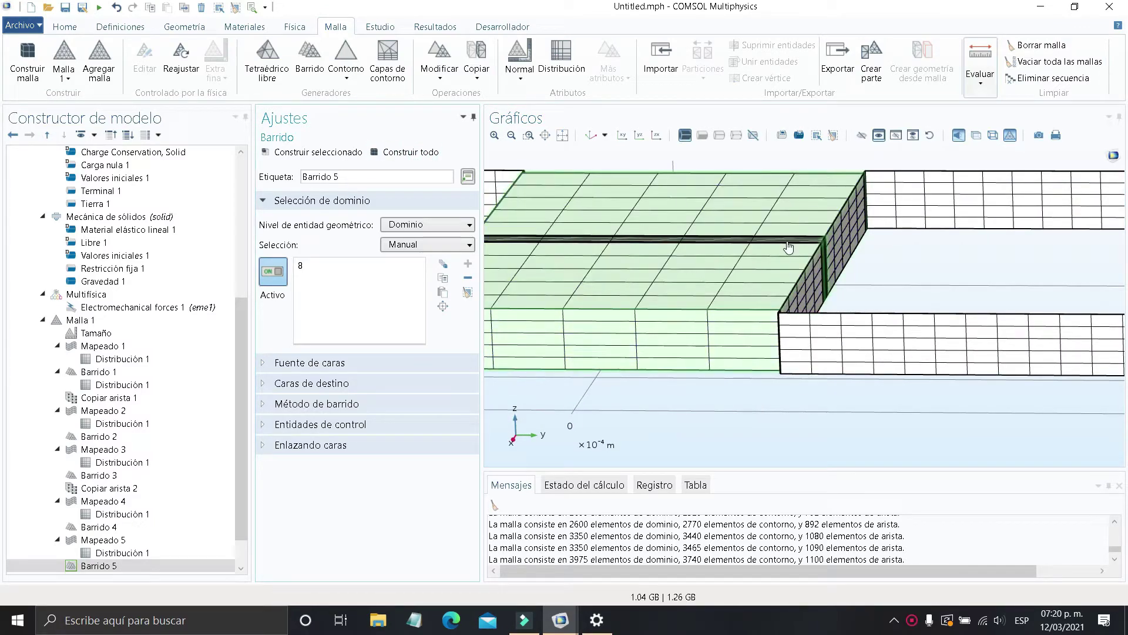
scroll(779, 235, down, 3)
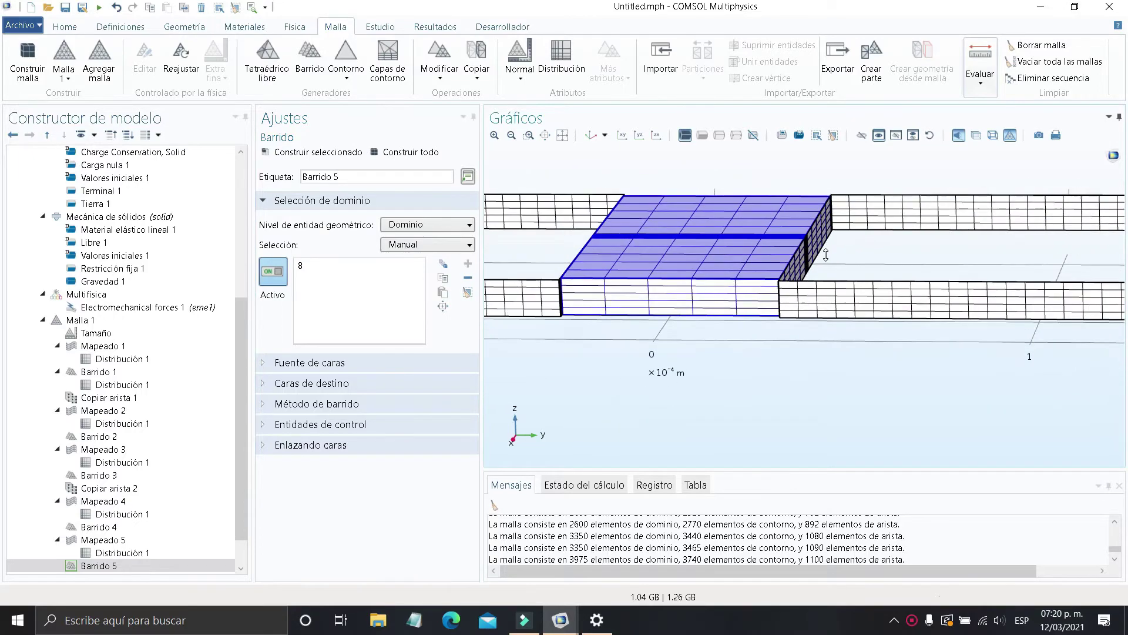
click(930, 139)
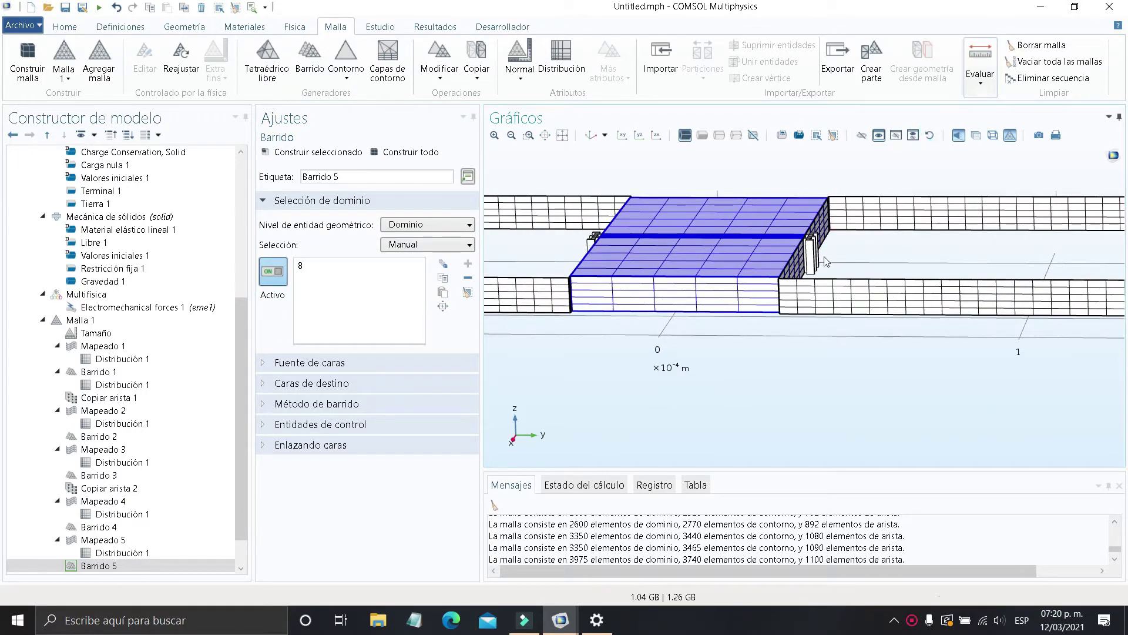
Hide the outer blocks standing against the narrow ribs on the plate's +y side
scroll(825, 261, up, 5)
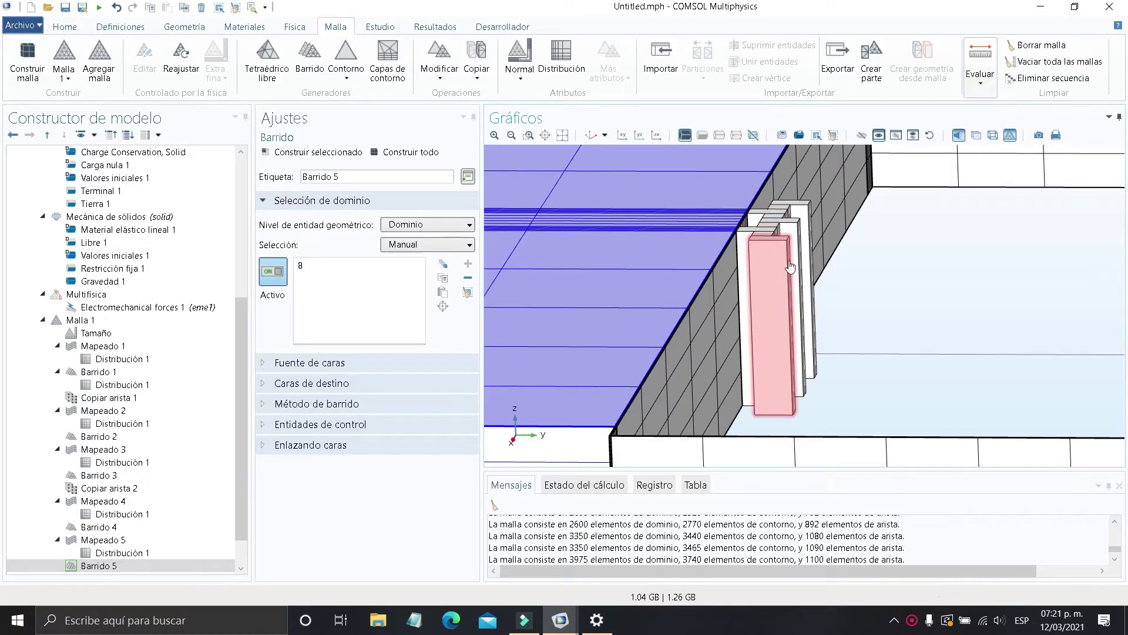
drag(809, 262, 805, 294)
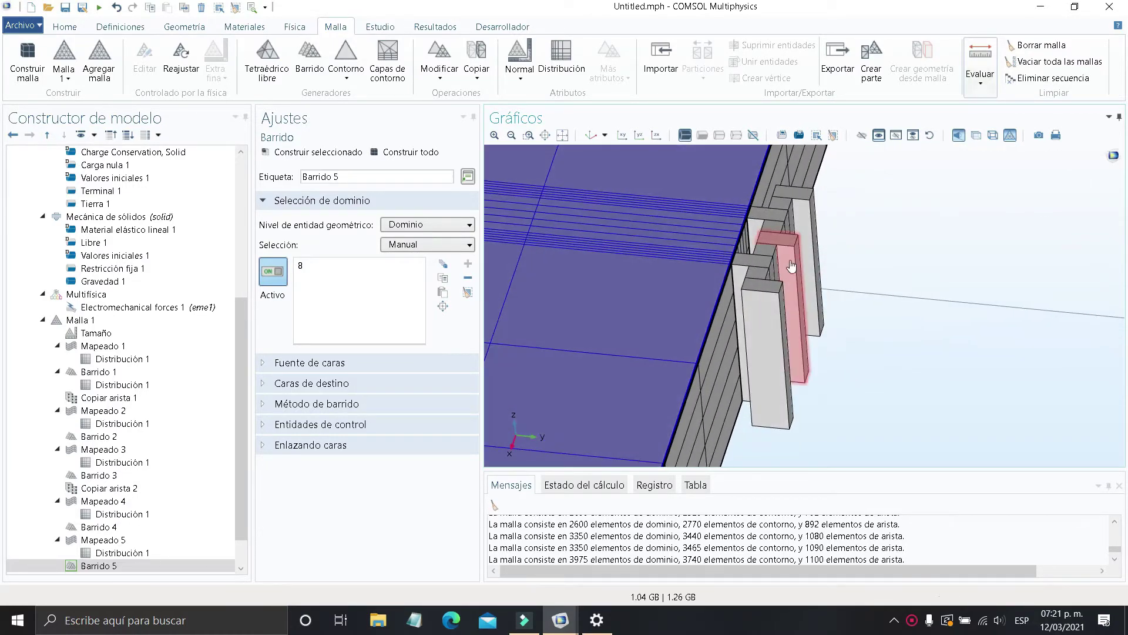
click(862, 136)
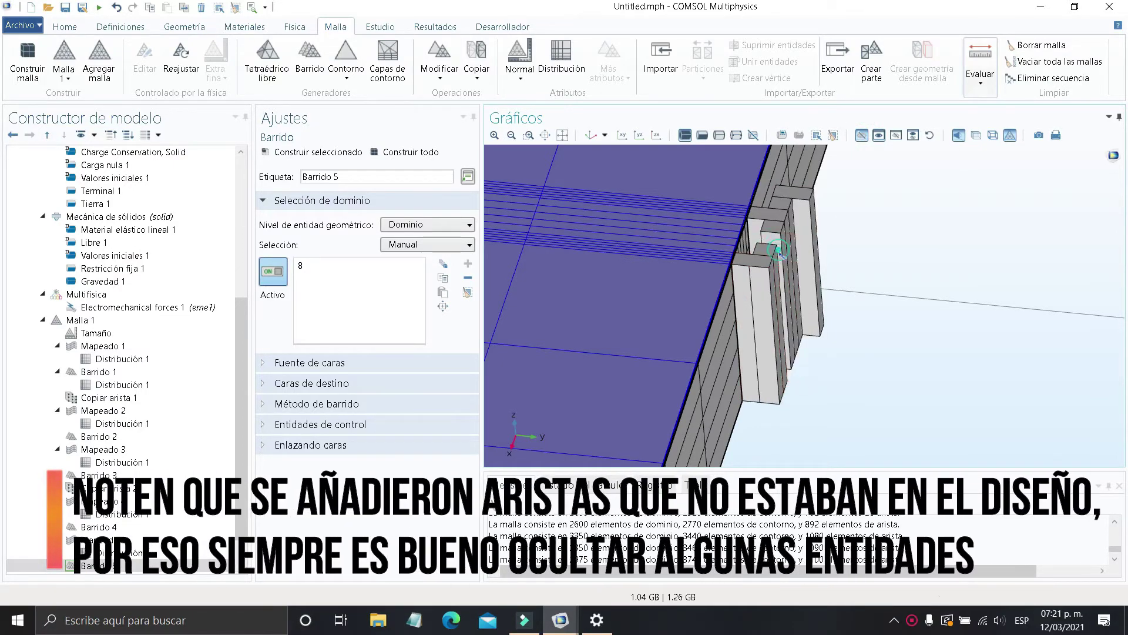
click(784, 204)
Hide the matching outer blocks against the narrow ribs on the plate's opposite side, leaving the ribs visible
drag(794, 198, 714, 292)
right_drag(713, 292, 879, 376)
scroll(754, 360, up, 2)
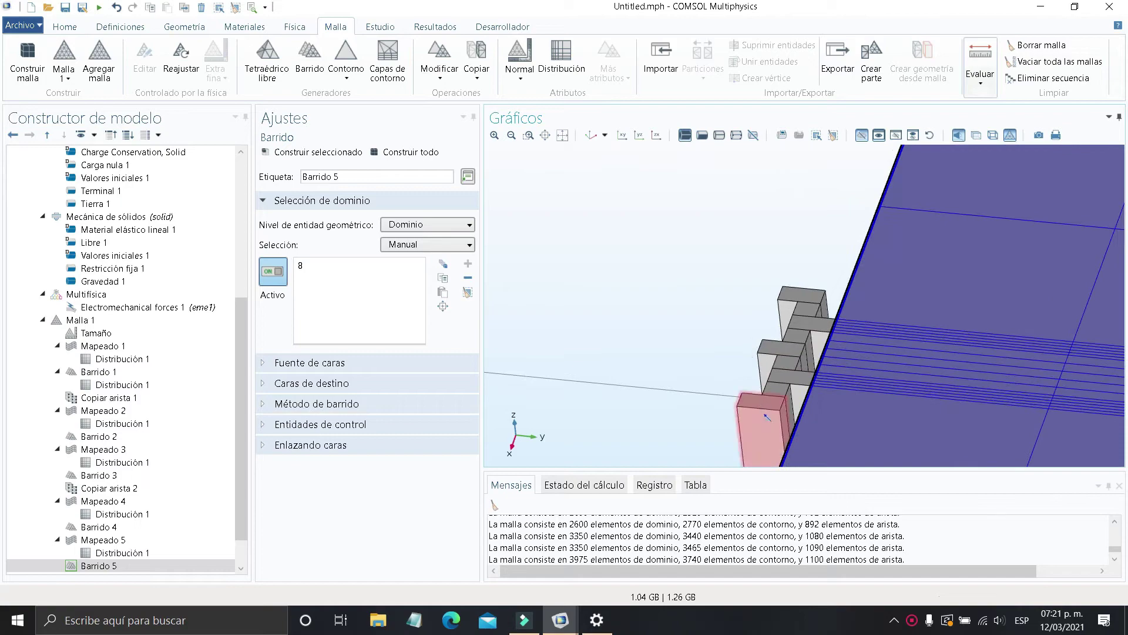
click(764, 414)
click(774, 393)
click(788, 362)
click(788, 354)
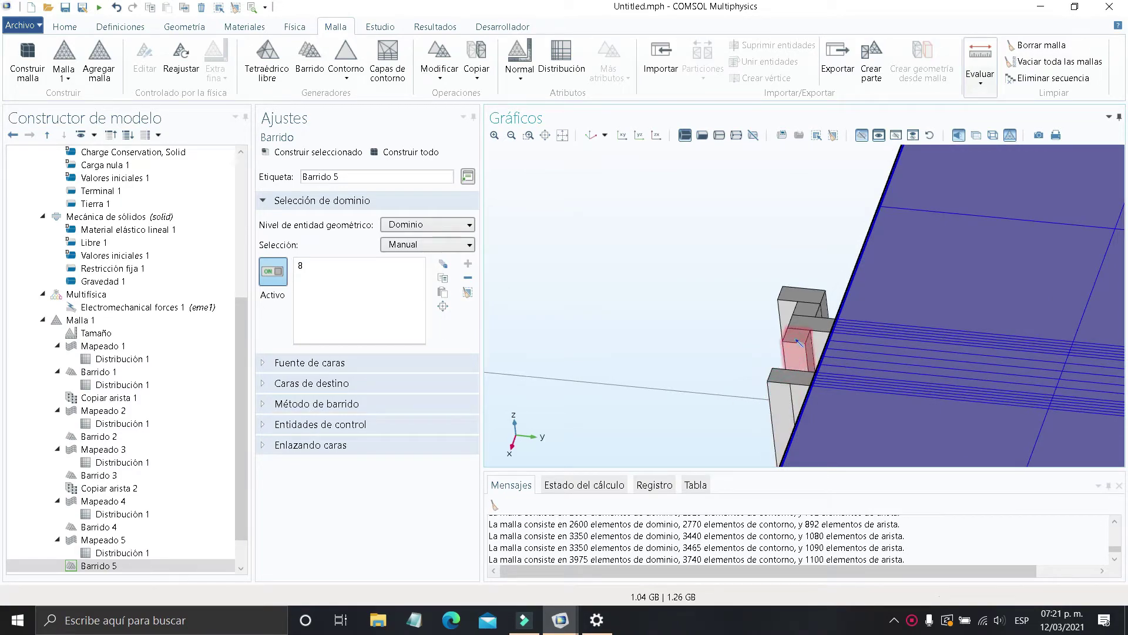
click(796, 343)
click(805, 312)
click(804, 307)
Add a third Copy Edge operation to Mesh 1 with the meshed vertical edge 272 as source
scroll(849, 343, down, 4)
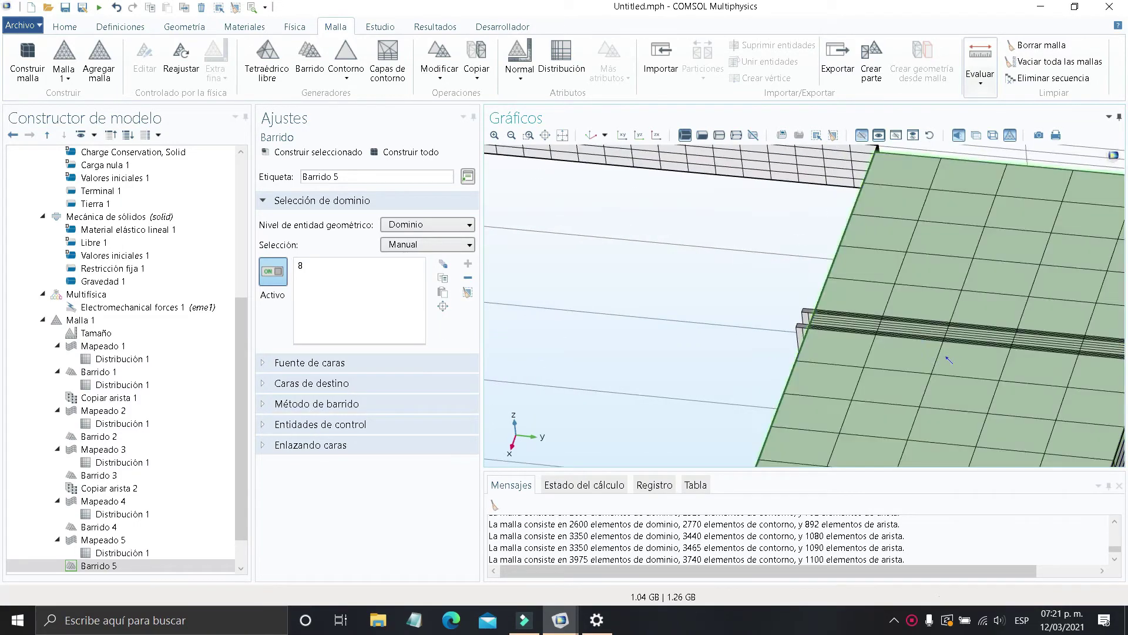
right_drag(947, 356, 833, 292)
drag(833, 292, 811, 318)
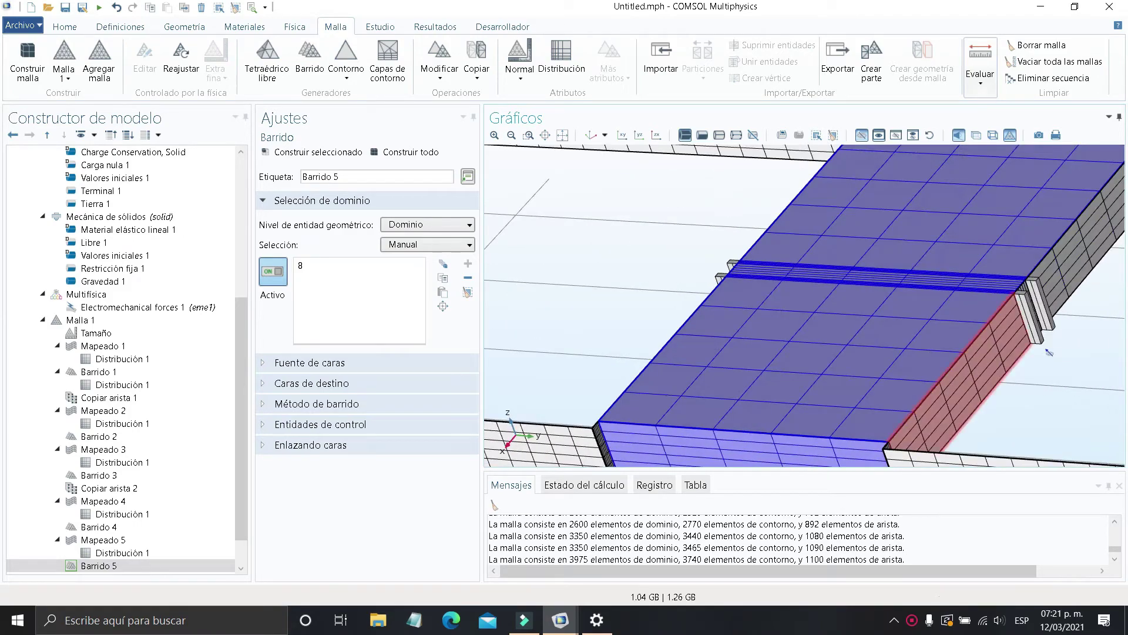
scroll(1048, 350, up, 4)
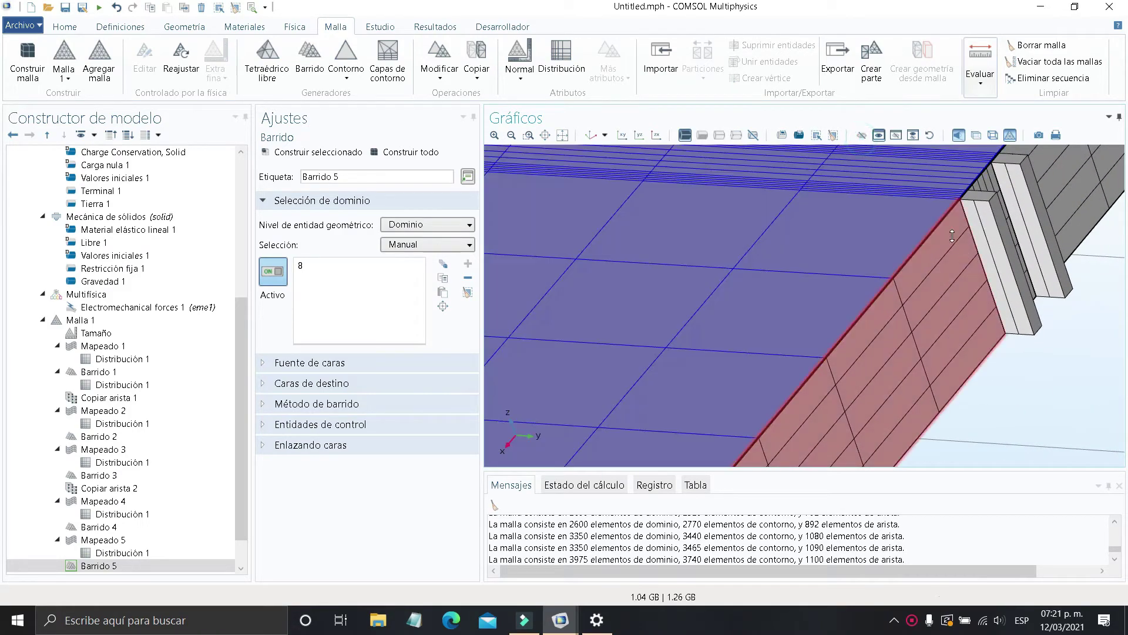
scroll(977, 220, up, 2)
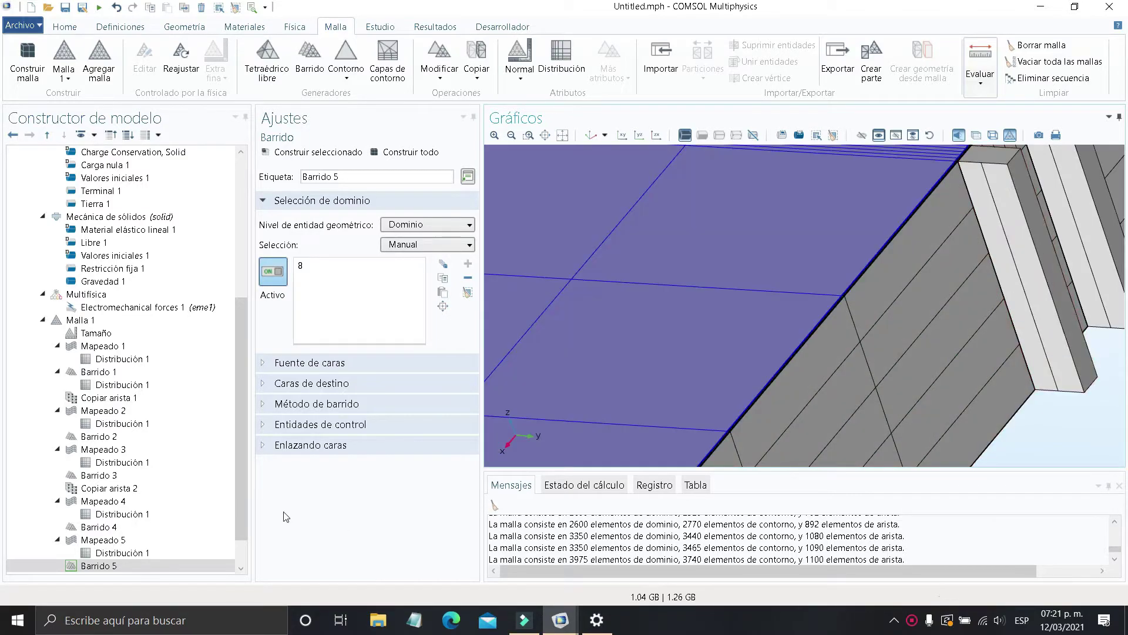
click(156, 325)
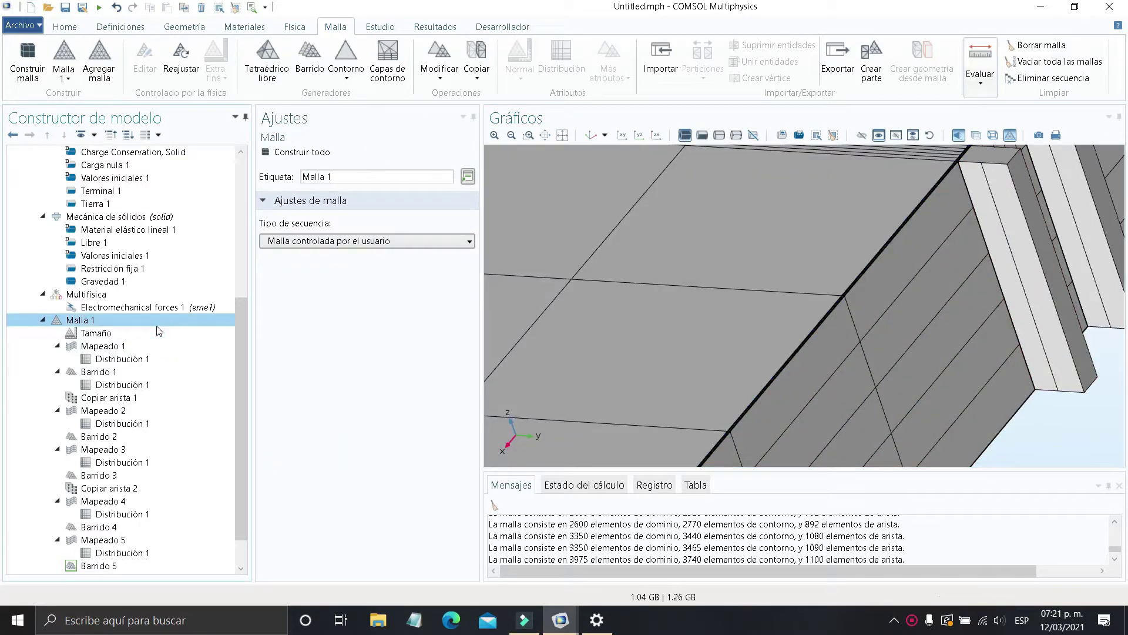
right_click(166, 324)
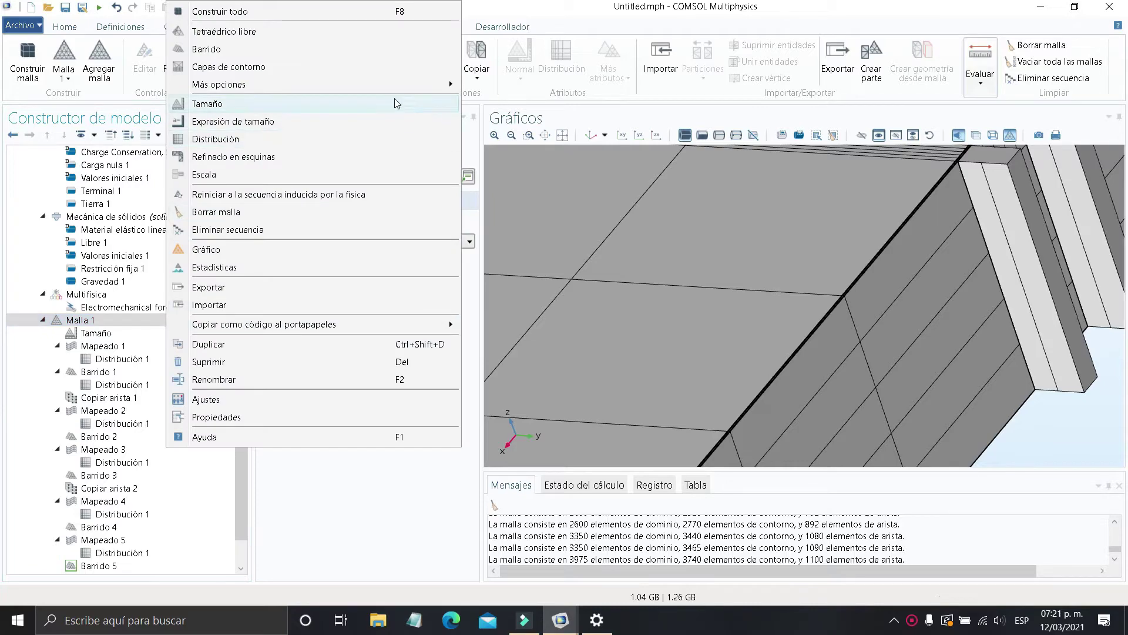
mouse_move(420, 88)
click(509, 190)
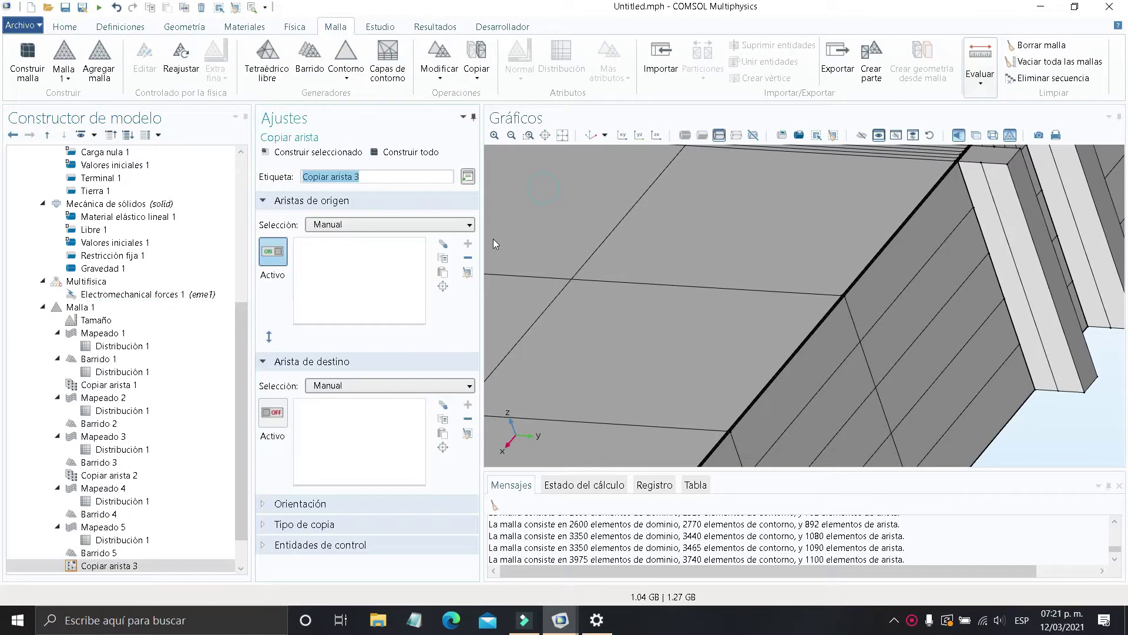
click(980, 232)
Select the vertical edges 165, 170, 277 and 282 of the +y side ribs as Copy Edge destinations
click(274, 413)
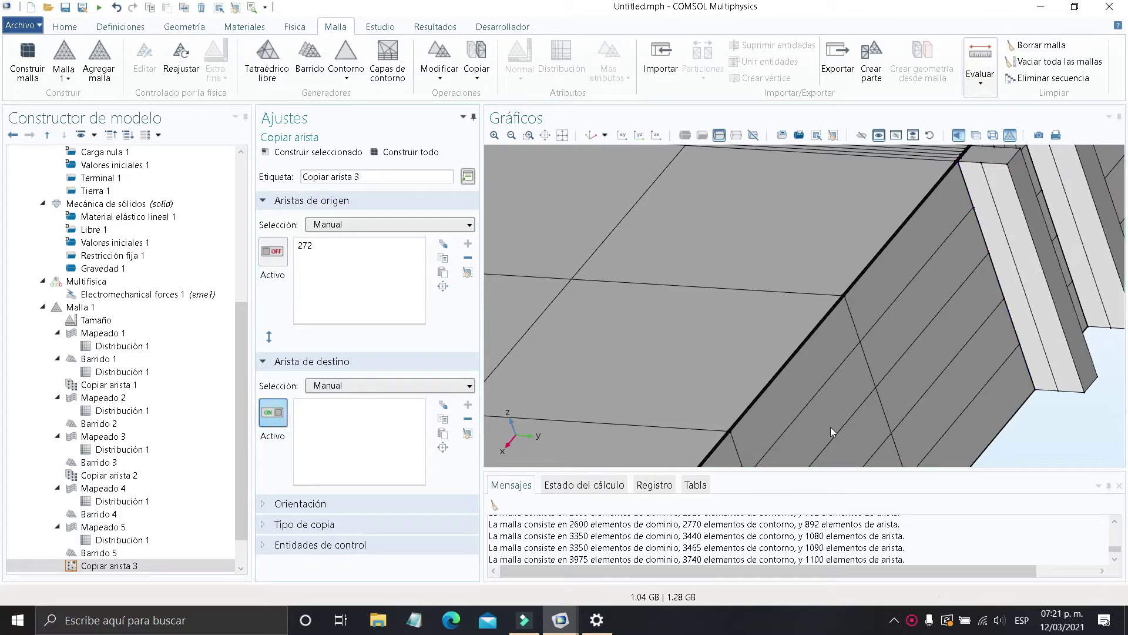
click(995, 210)
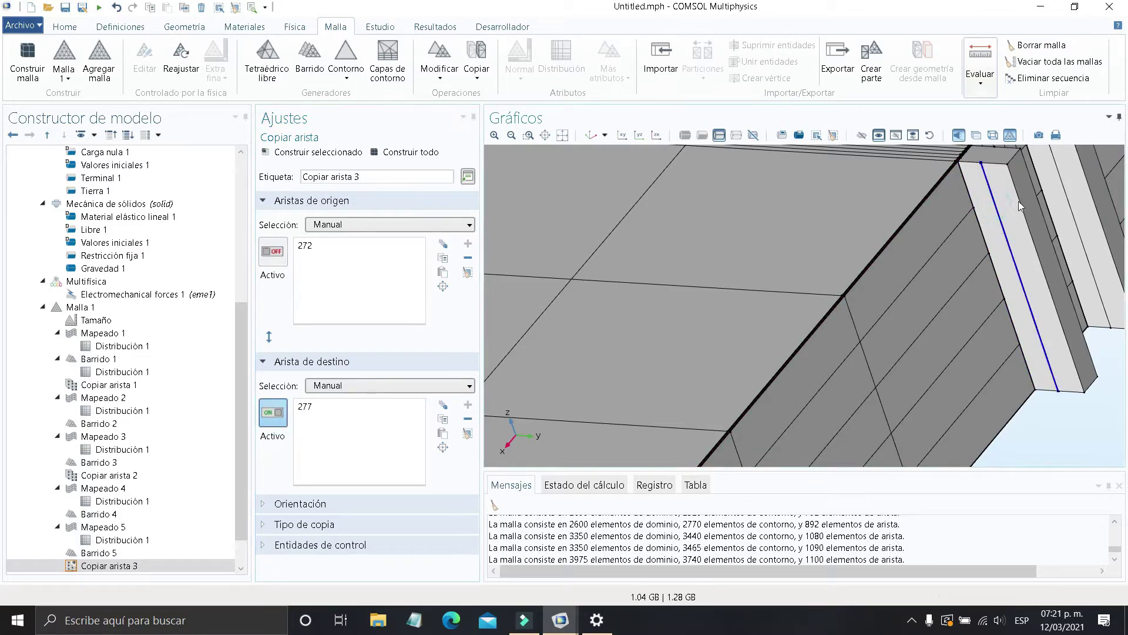
click(1022, 207)
click(1062, 183)
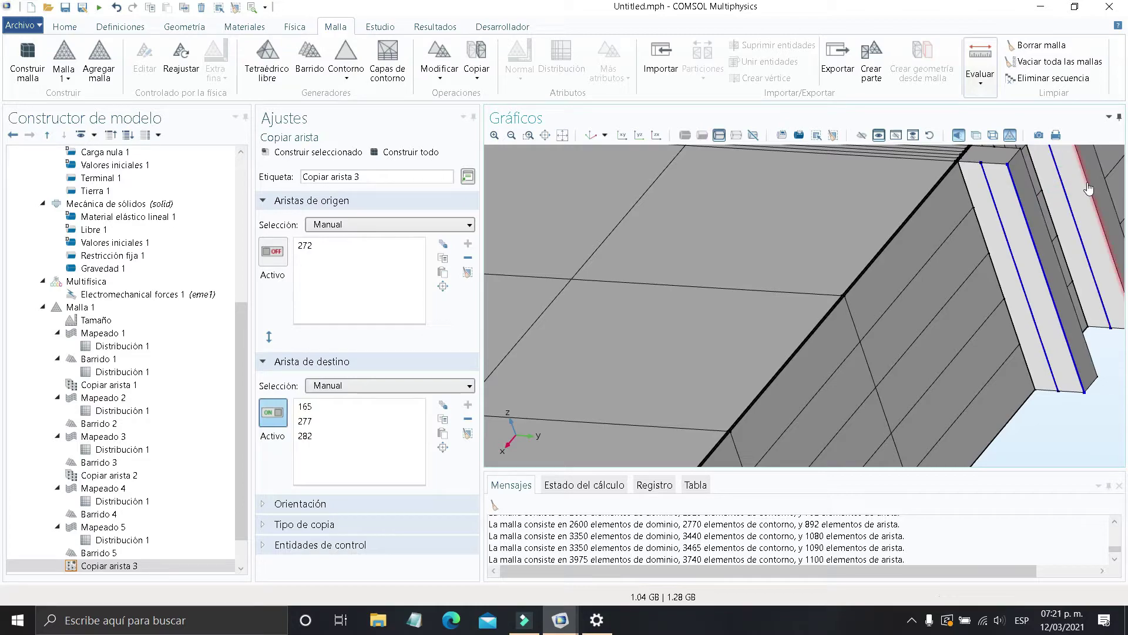
Add the vertical edges 137, 142, 249 and 254 of the opposite side's ribs to the Copy Edge destinations
scroll(1006, 229, down, 5)
right_drag(894, 290, 1127, 410)
drag(797, 308, 832, 308)
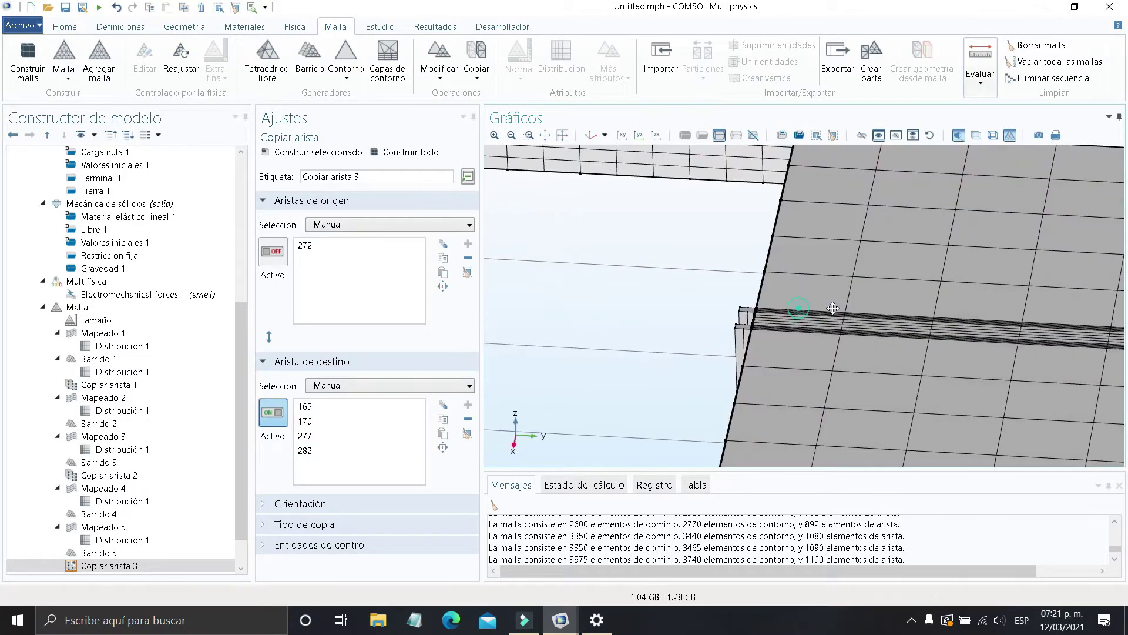
drag(736, 333, 631, 272)
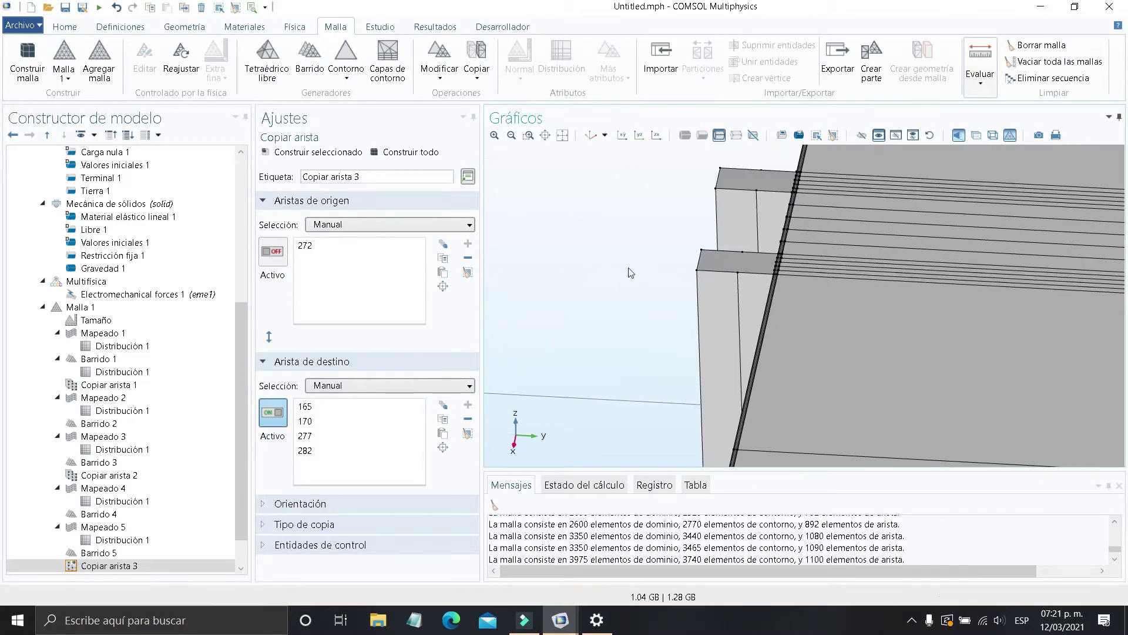
click(740, 303)
click(698, 300)
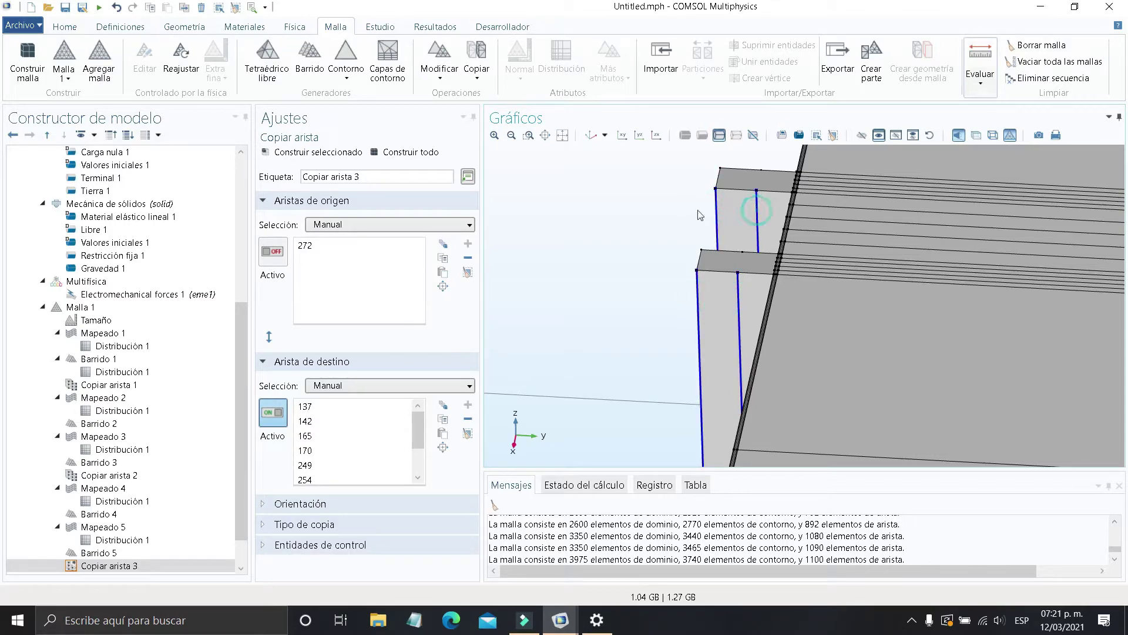
Build the whole mesh with the third Copy Edge and check the divided edges on the ribs at both sides
click(413, 156)
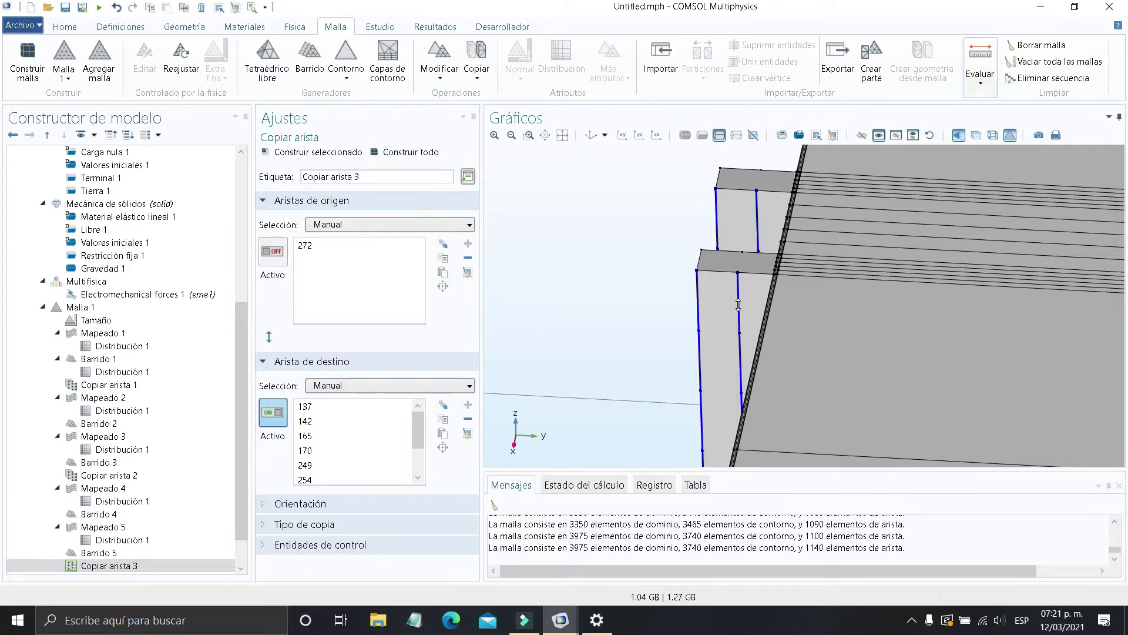
scroll(738, 304, down, 4)
right_drag(776, 339, 815, 314)
drag(775, 344, 791, 332)
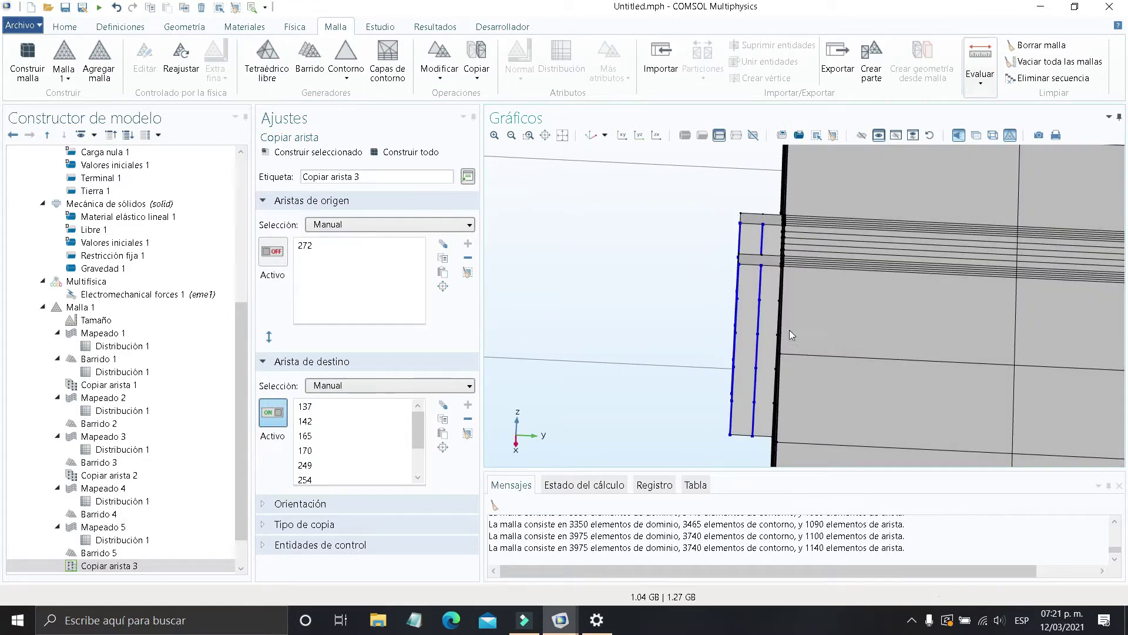
right_drag(781, 321, 491, 268)
right_drag(1081, 354, 593, 322)
right_drag(1045, 356, 599, 338)
right_drag(1046, 347, 768, 328)
Add a sixth Mapped operation to Mesh 1 and select the +y side rib faces 101, 103, 167 and 169
click(165, 320)
click(167, 309)
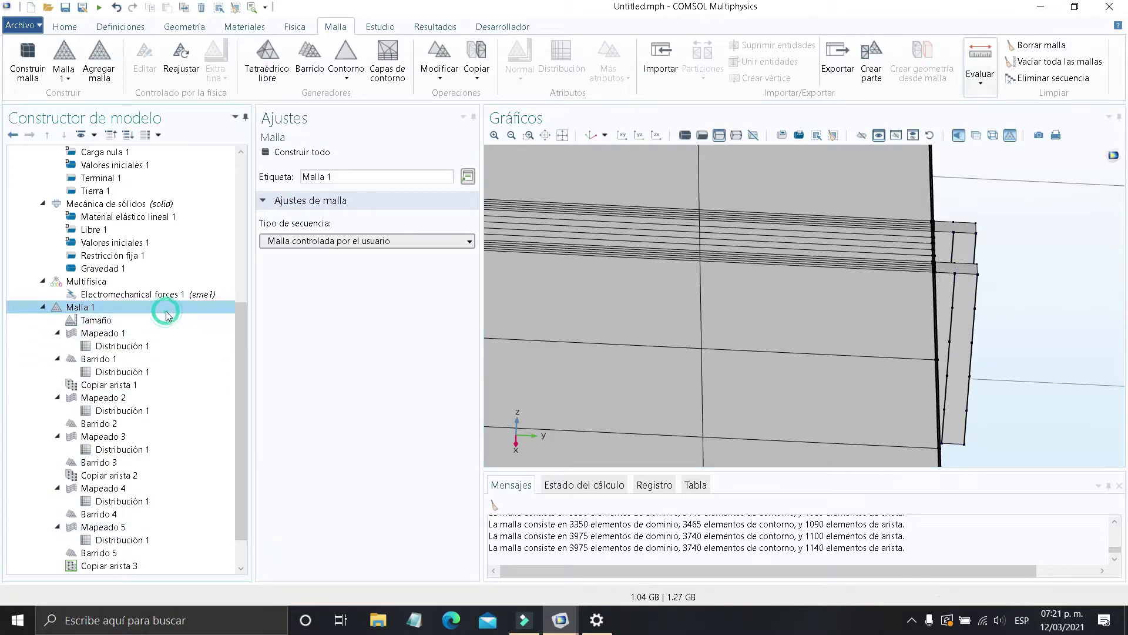
right_click(189, 305)
mouse_move(460, 86)
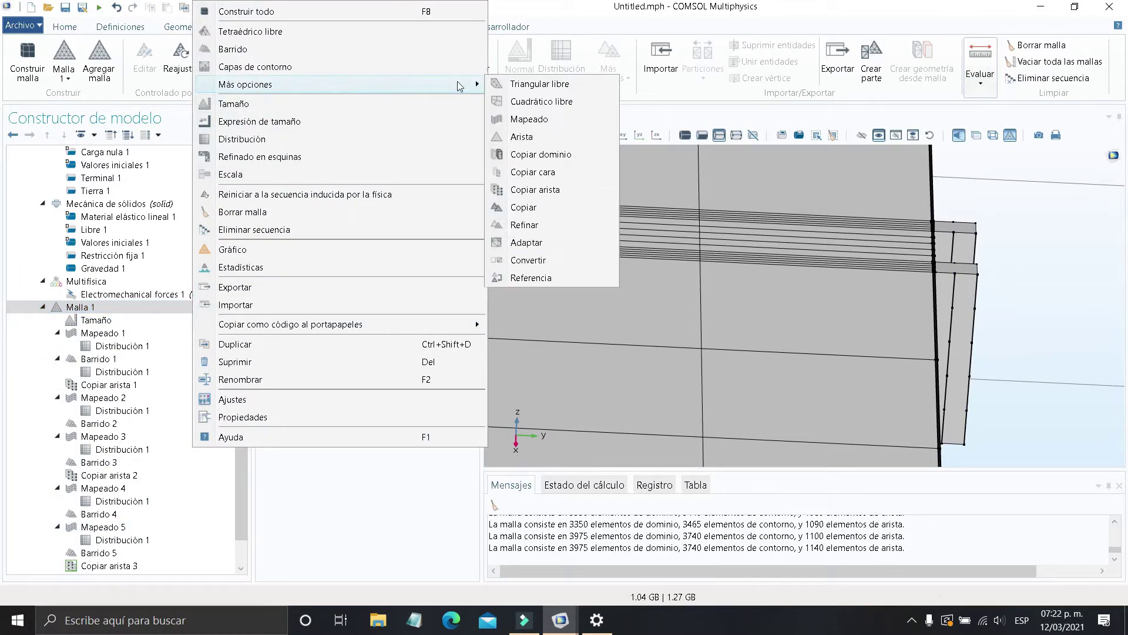
click(530, 118)
click(962, 247)
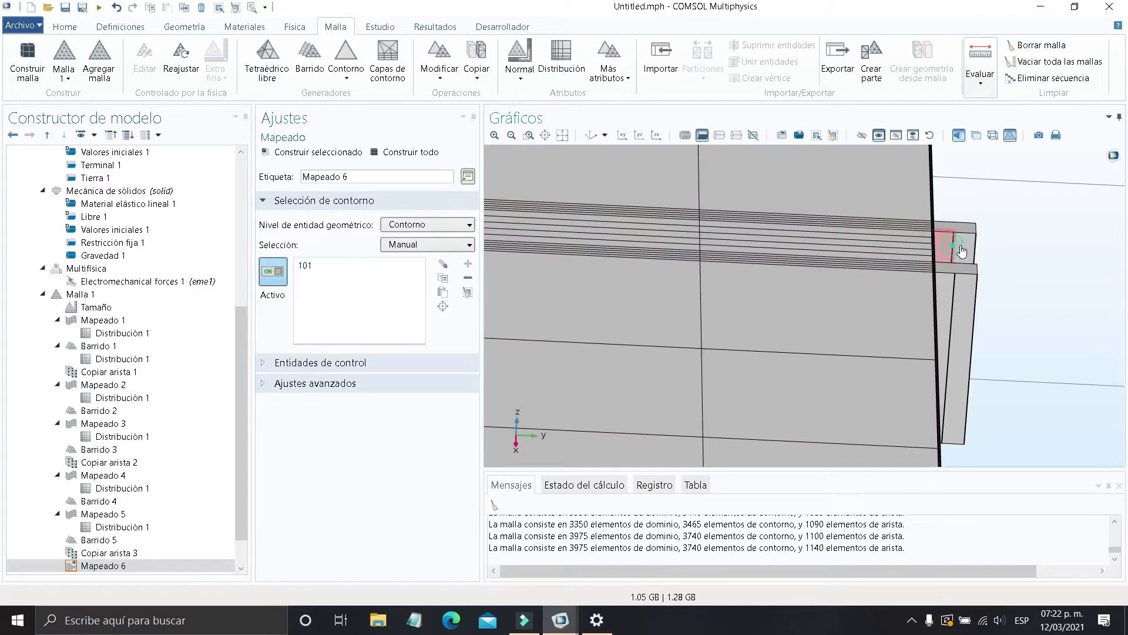
click(969, 300)
click(970, 296)
click(948, 297)
Add the opposite side's rib faces 86, 90, 152 and 156 to the sixth Mapped selection
scroll(852, 292, down, 8)
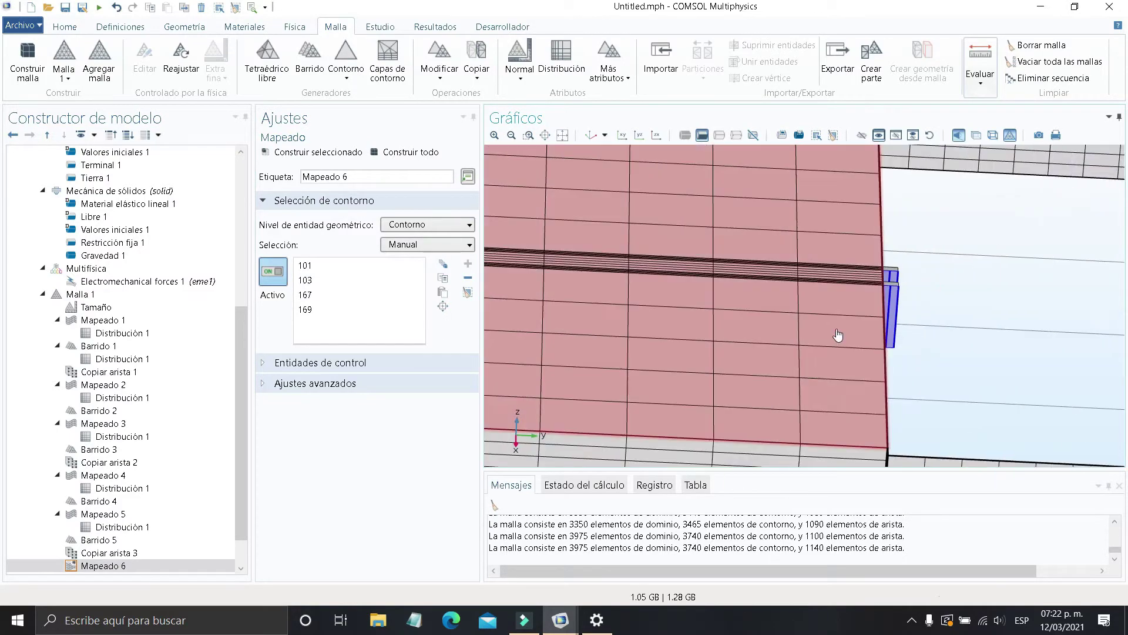
scroll(759, 329, up, 5)
scroll(732, 322, up, 6)
click(749, 221)
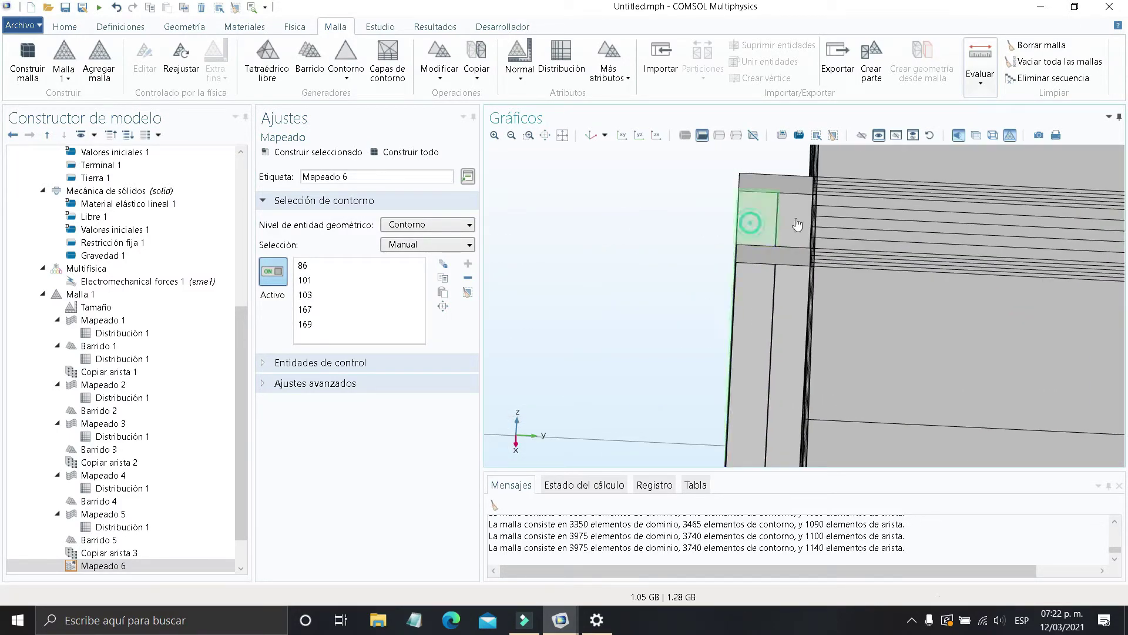
click(805, 218)
click(800, 286)
click(744, 293)
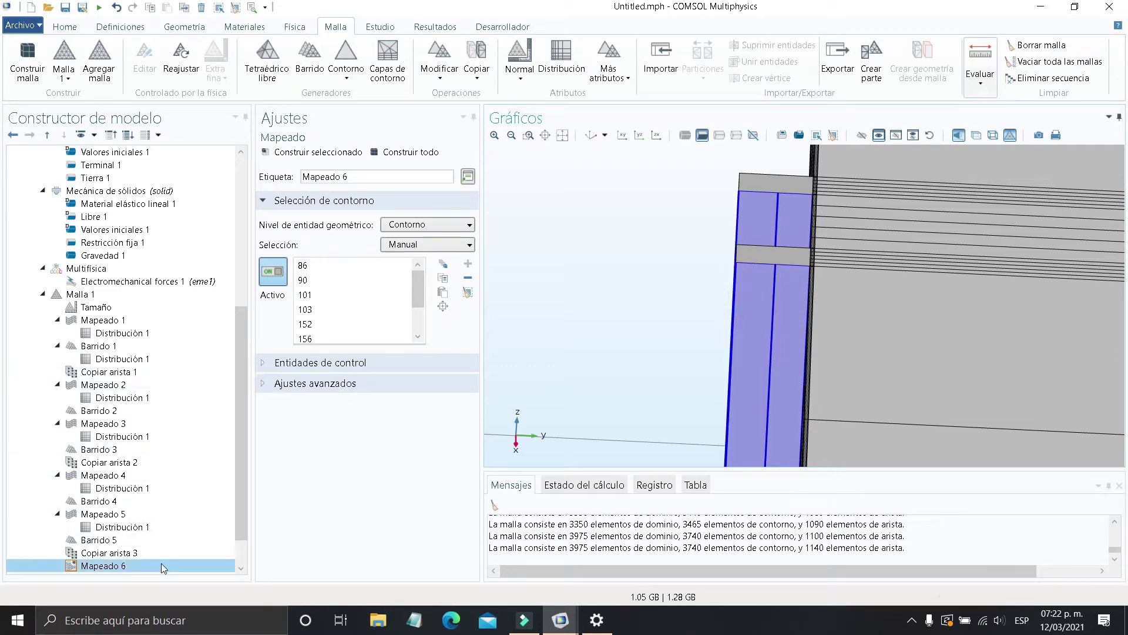
Add a Distribution to the sixth Mapped operation and select the ribs' short upper edges 140, 145, 252 and 257
right_click(169, 566)
click(252, 351)
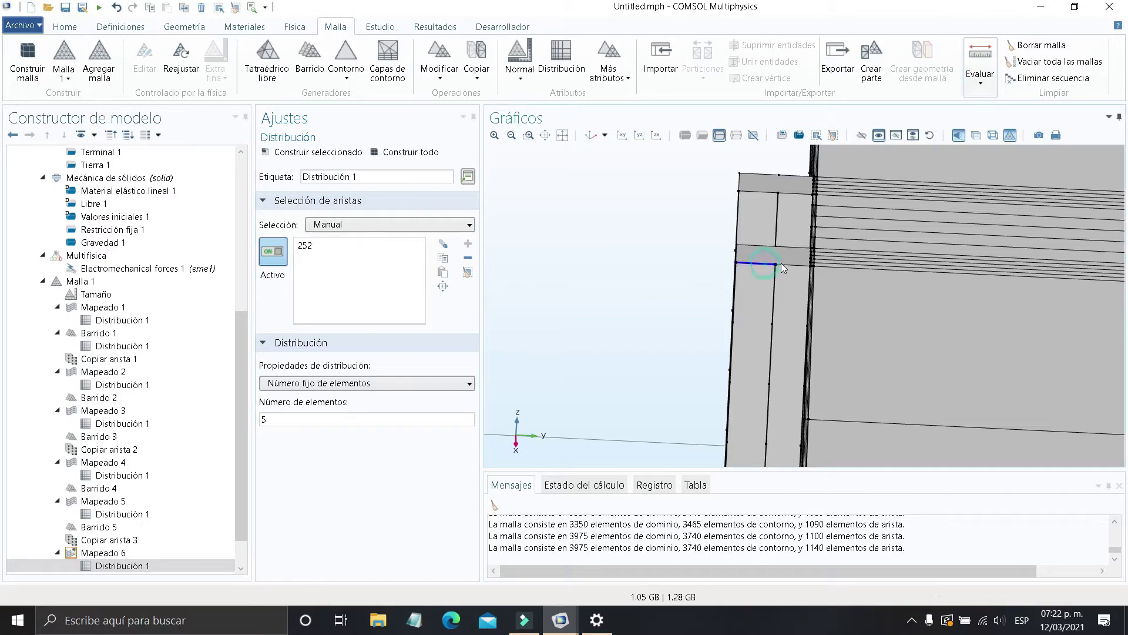
click(767, 197)
drag(767, 197, 848, 263)
Add the +y side ribs' short upper and lower edges, including 161, 163, 166 and 168, to the Distribution
right_drag(848, 263, 742, 309)
scroll(836, 242, up, 5)
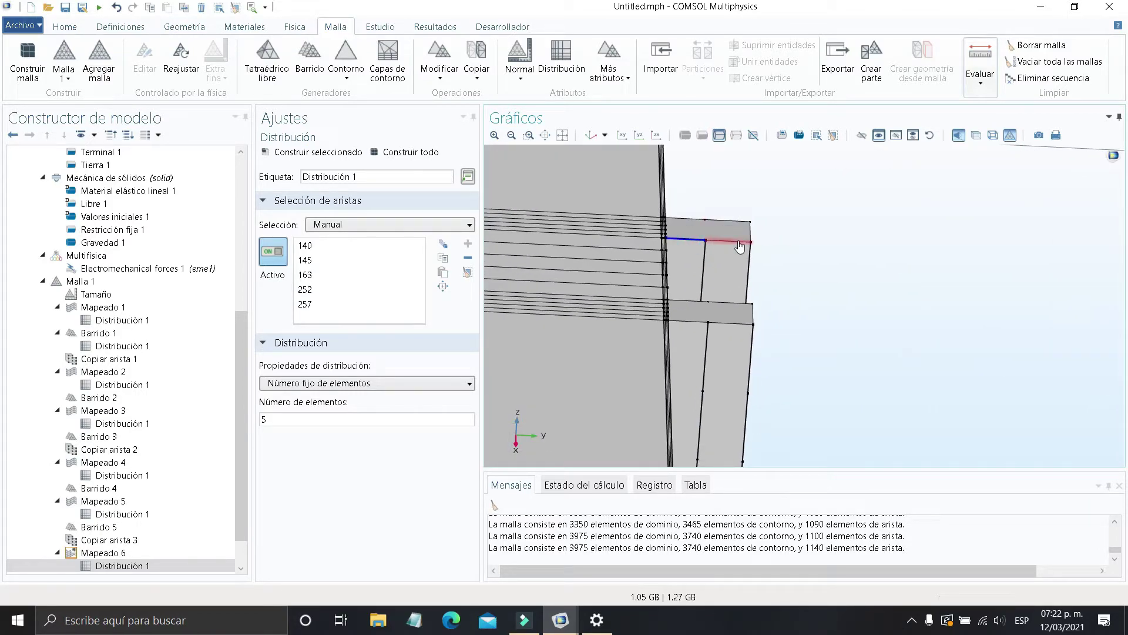
click(740, 244)
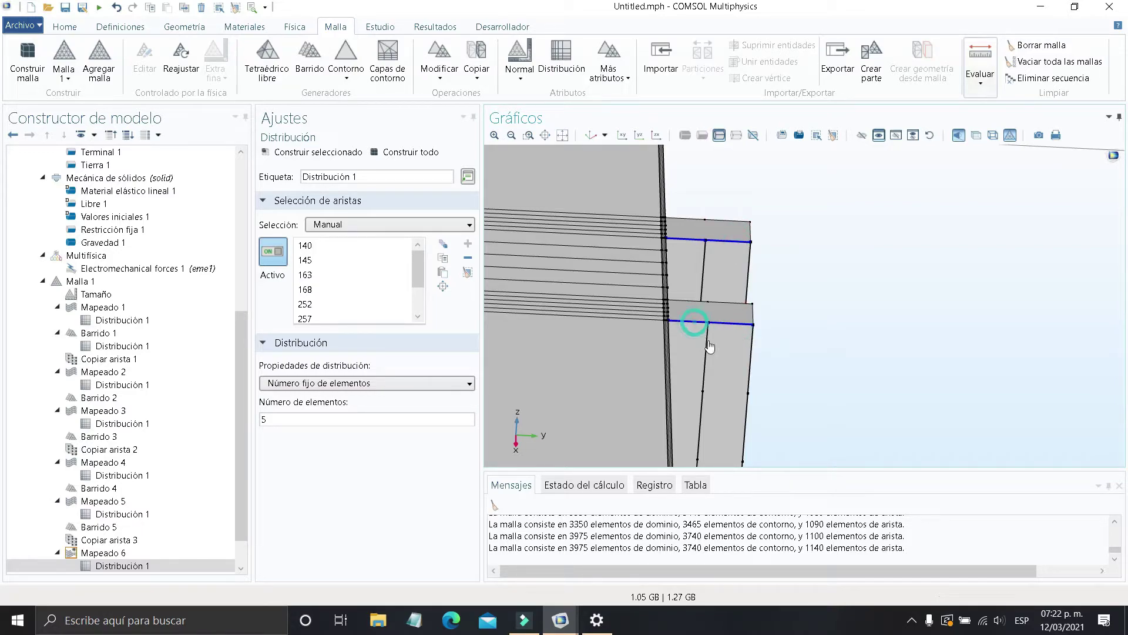
scroll(708, 344, down, 1)
right_drag(708, 343, 695, 193)
scroll(696, 401, down, 2)
right_drag(697, 403, 640, 318)
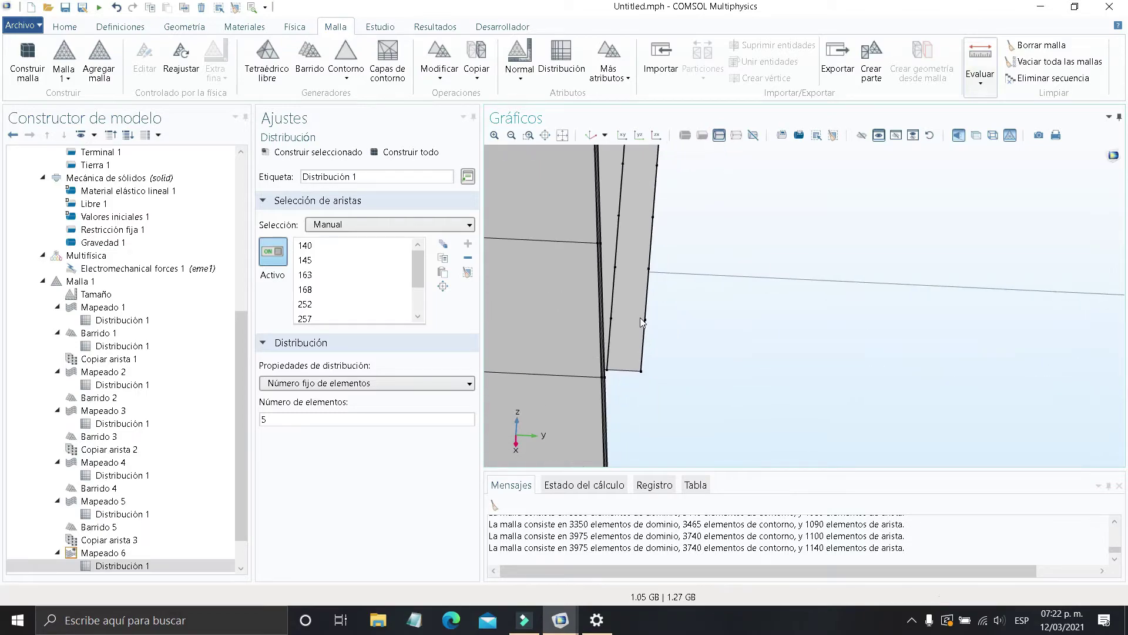
drag(606, 385, 693, 299)
click(691, 280)
Add the opposite side ribs' short lower edges, including 138 and 143, to the Distribution
middle_drag(710, 287, 751, 372)
right_drag(693, 347, 876, 423)
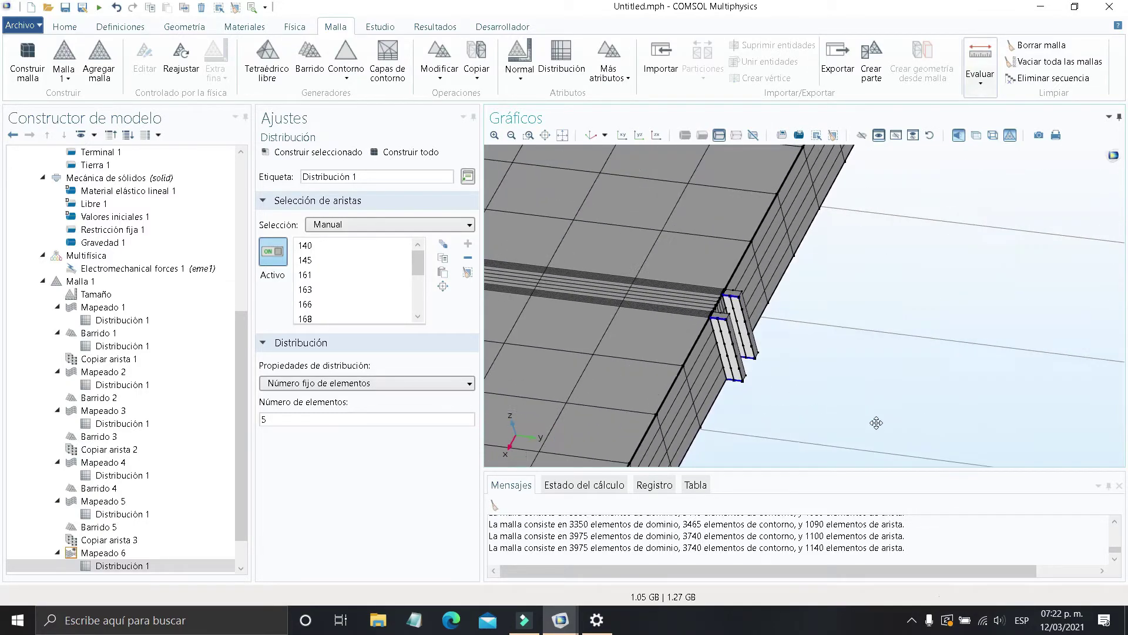
right_drag(614, 355, 851, 368)
drag(778, 384, 732, 404)
middle_drag(731, 404, 716, 301)
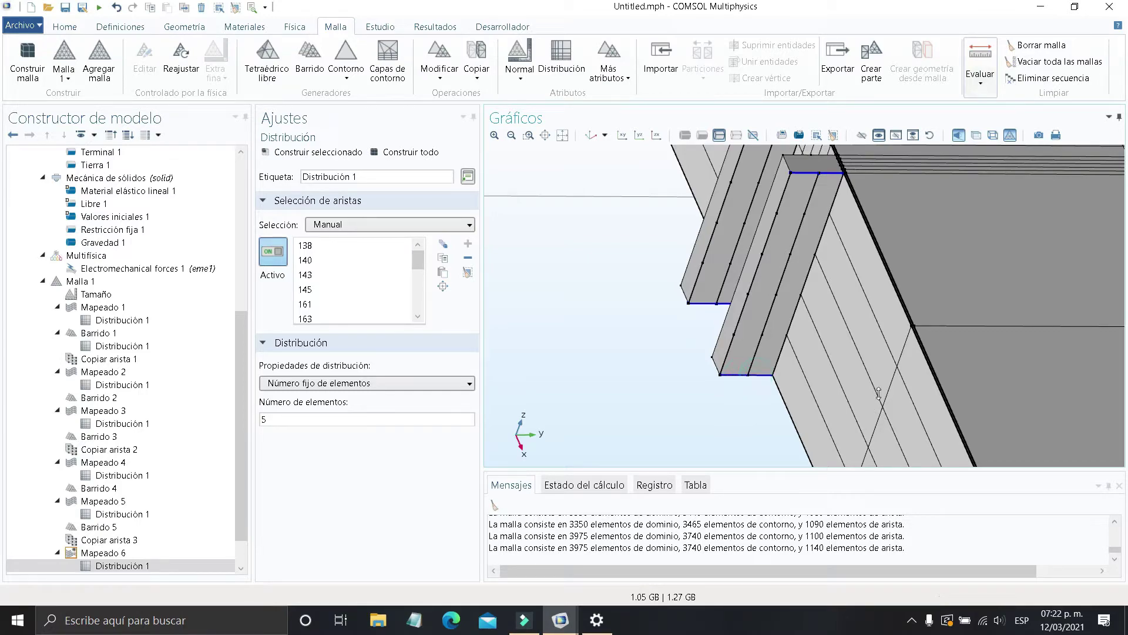
Build the whole mesh with the sixth Mapped operation and check the mapped rib faces
middle_drag(878, 393, 866, 369)
right_drag(867, 369, 610, 291)
middle_drag(709, 346, 710, 325)
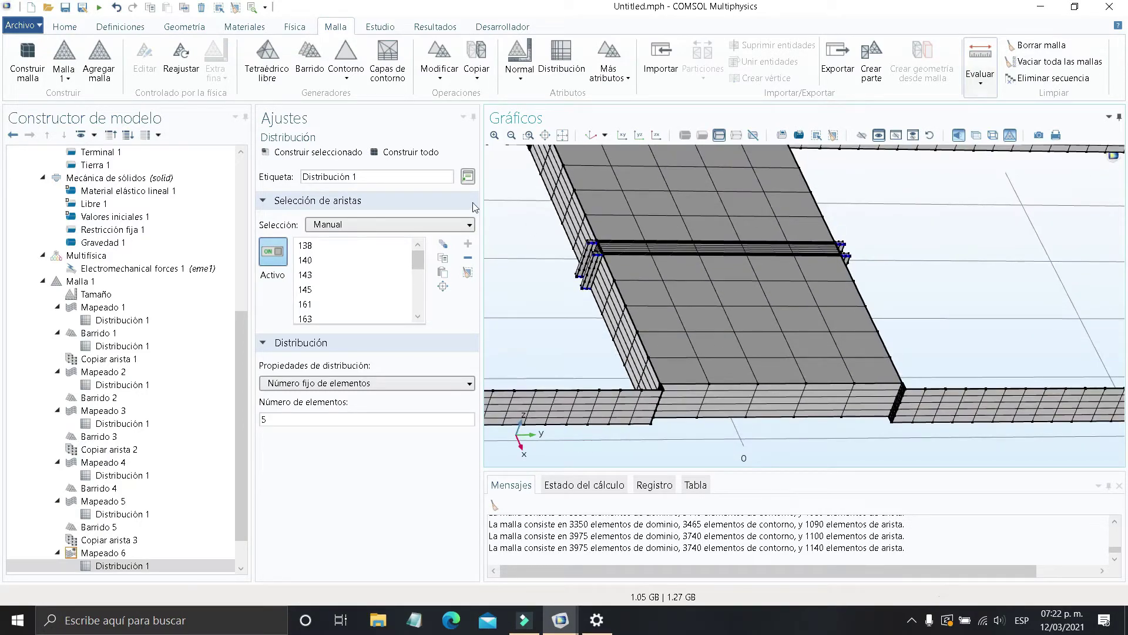
click(415, 153)
scroll(594, 271, up, 5)
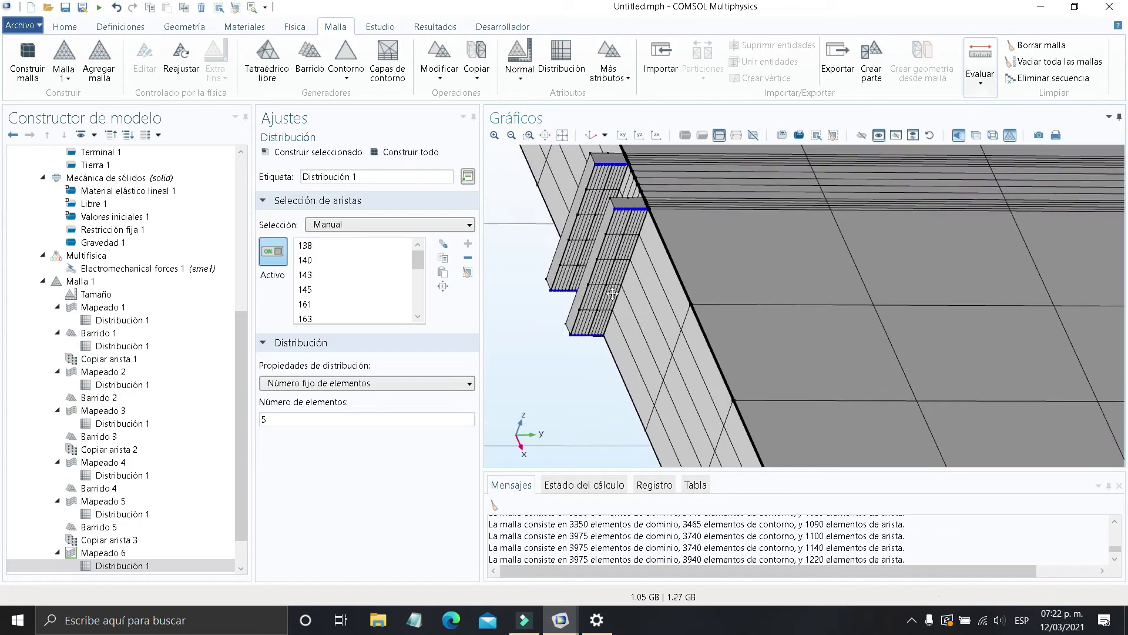
drag(870, 303, 782, 282)
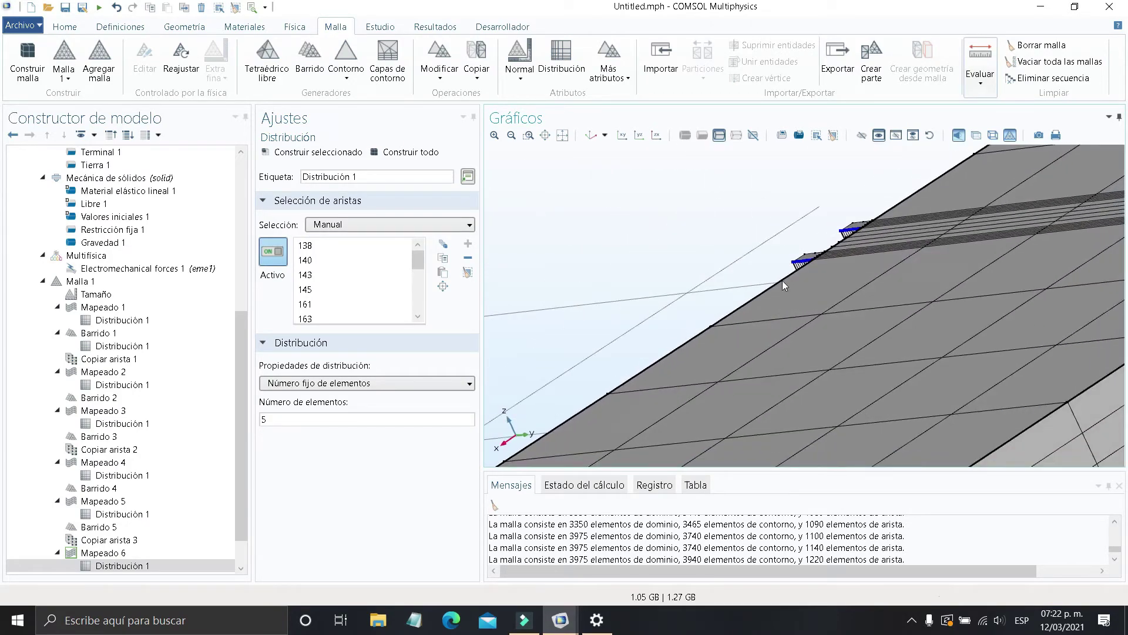
Add a sixth Swept operation to the mesh and set its geometric entity level to Domain
middle_drag(896, 362, 898, 339)
right_drag(899, 348, 746, 344)
middle_drag(947, 322, 945, 368)
right_drag(813, 162, 783, 305)
drag(748, 288, 786, 293)
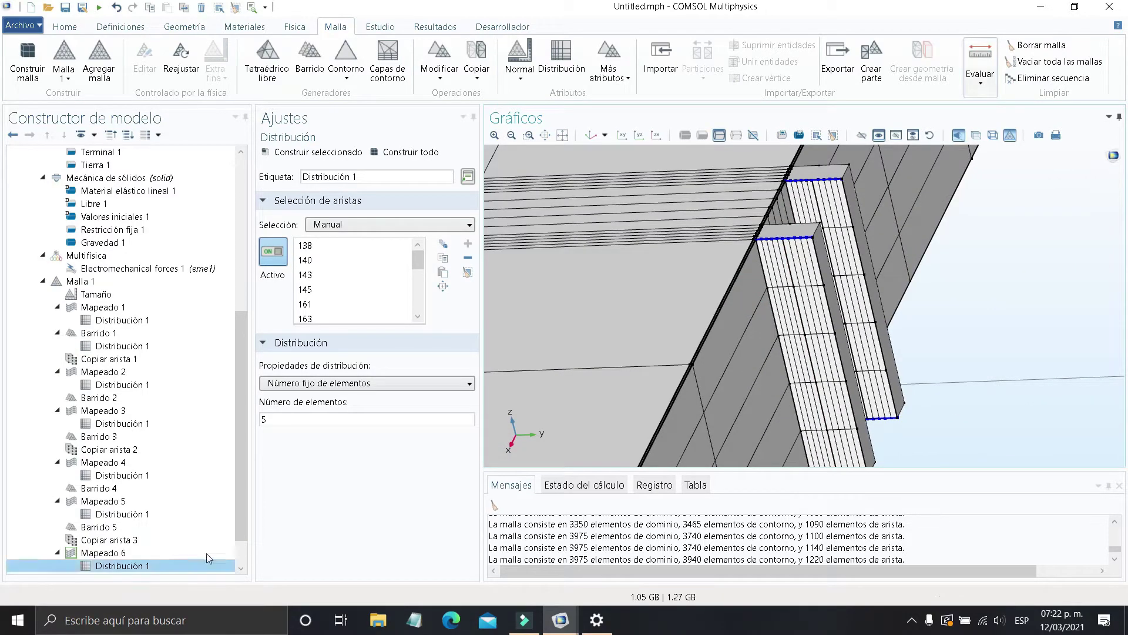
right_click(89, 281)
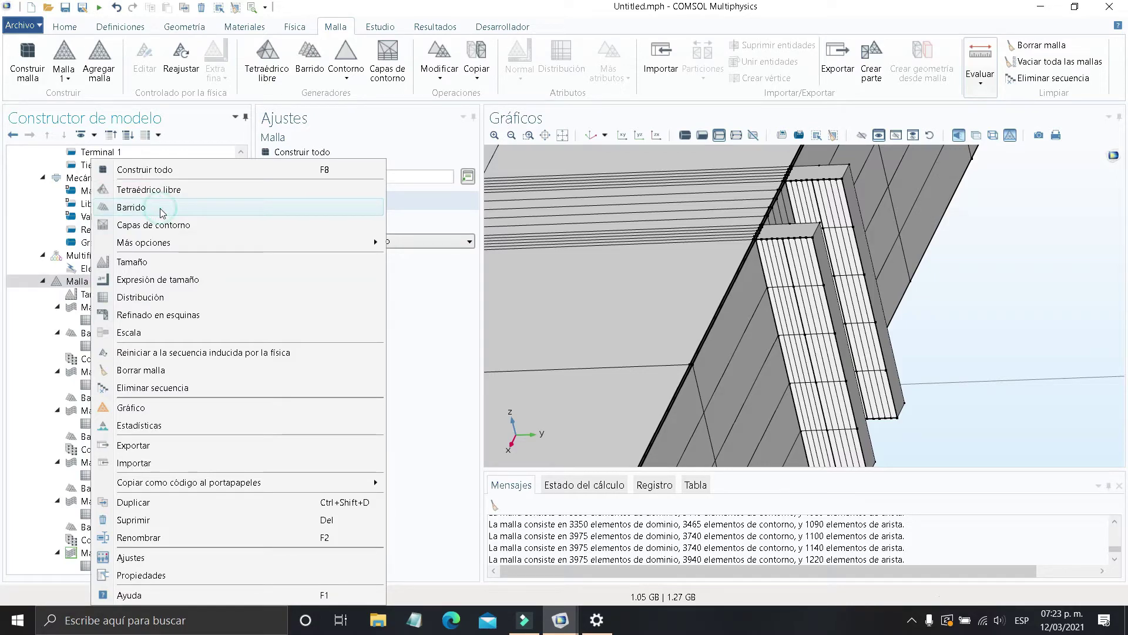
click(163, 212)
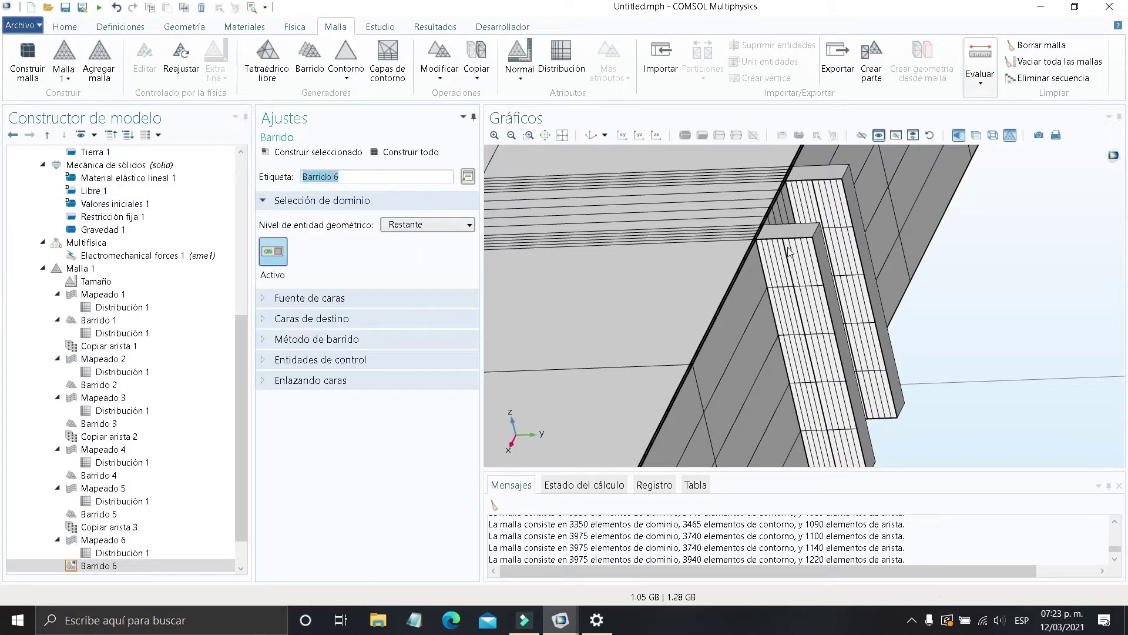
click(404, 224)
click(409, 270)
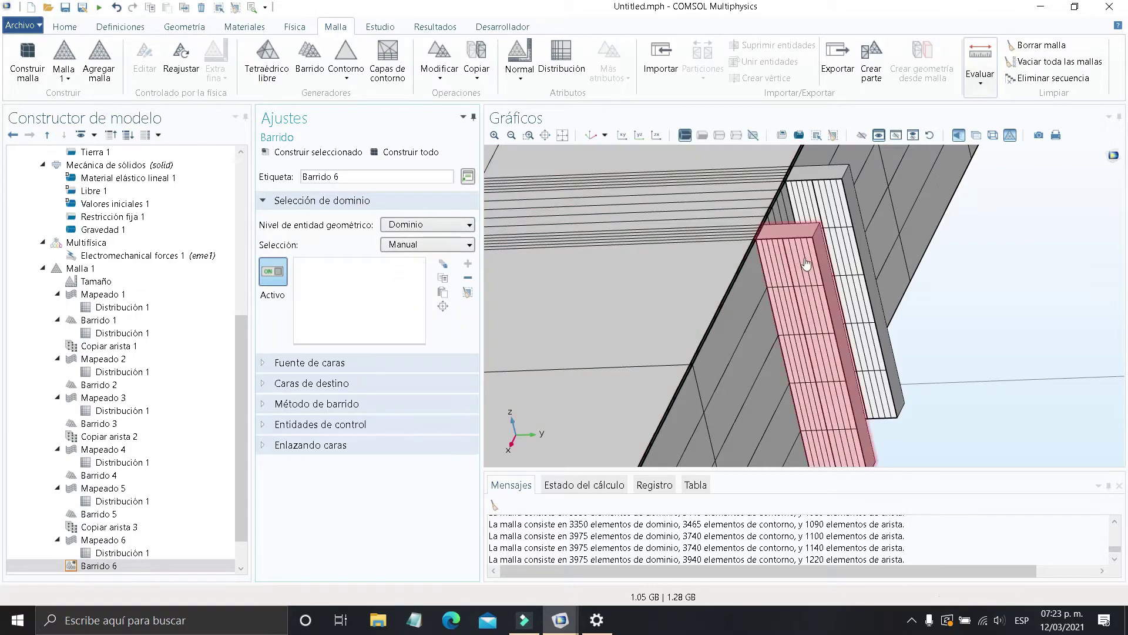
Select the narrow rib domains 14, 17, 26 and 29 on both sides of the plate for the sweep
click(805, 258)
click(829, 205)
scroll(735, 264, down, 3)
scroll(642, 312, up, 5)
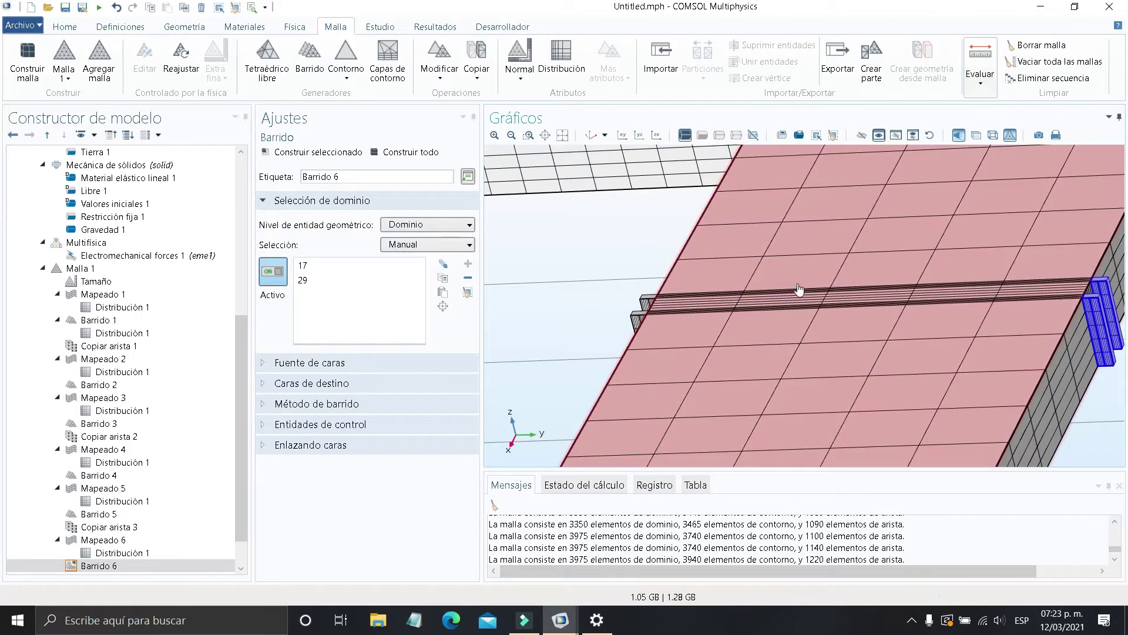
click(639, 310)
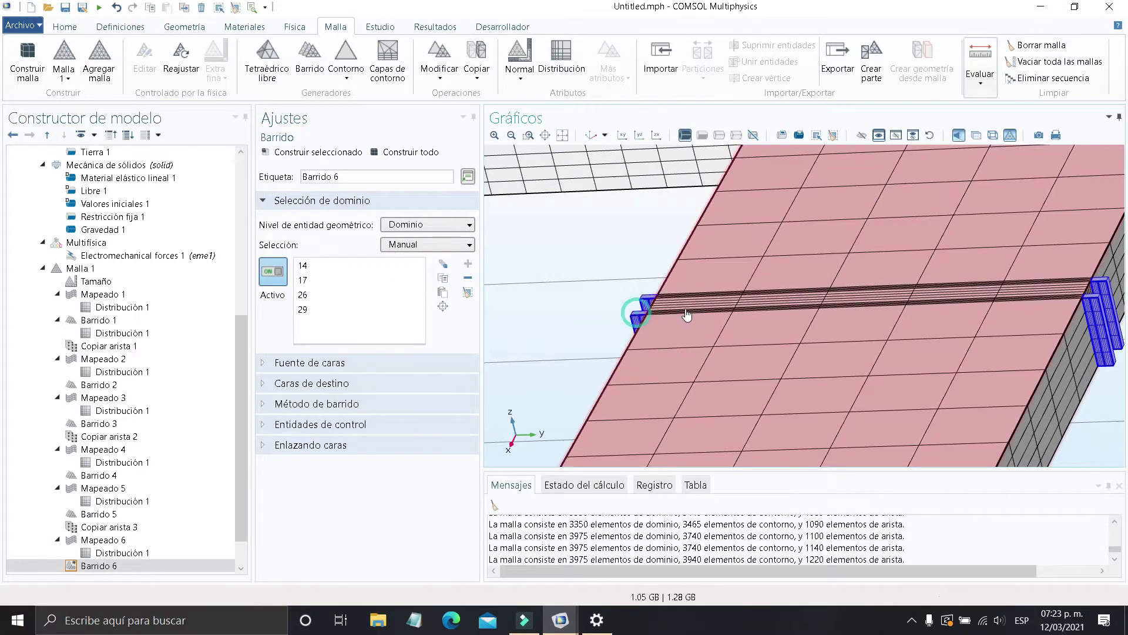
scroll(892, 336, down, 1)
right_drag(901, 347, 659, 322)
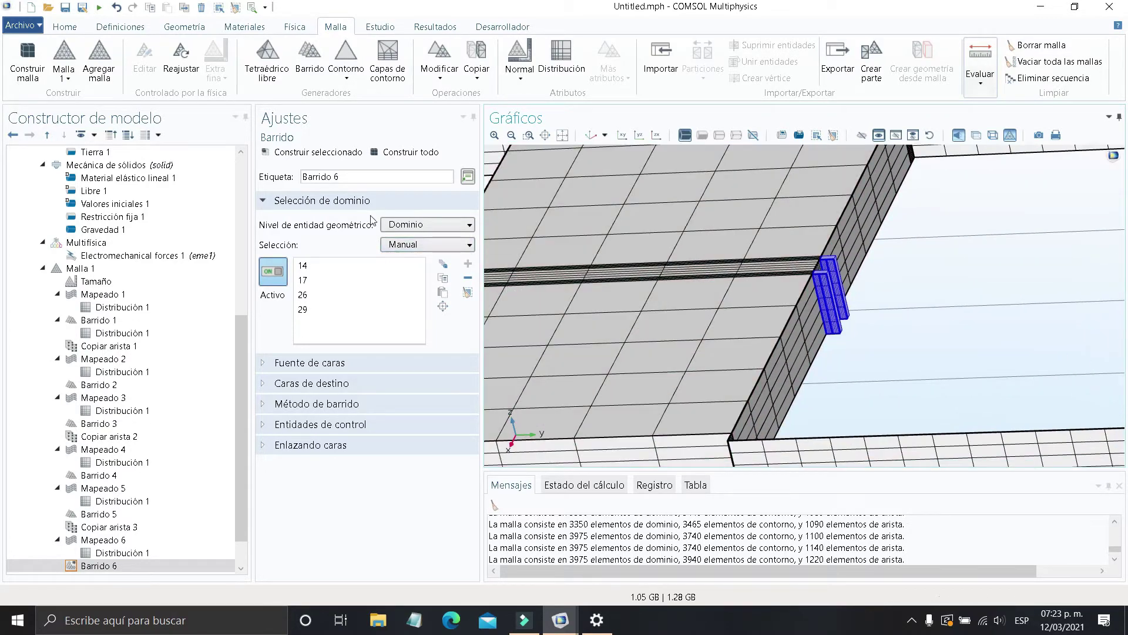
Build the whole mesh with the sixth Swept operation and check the meshed ribs
middle_drag(808, 310, 672, 237)
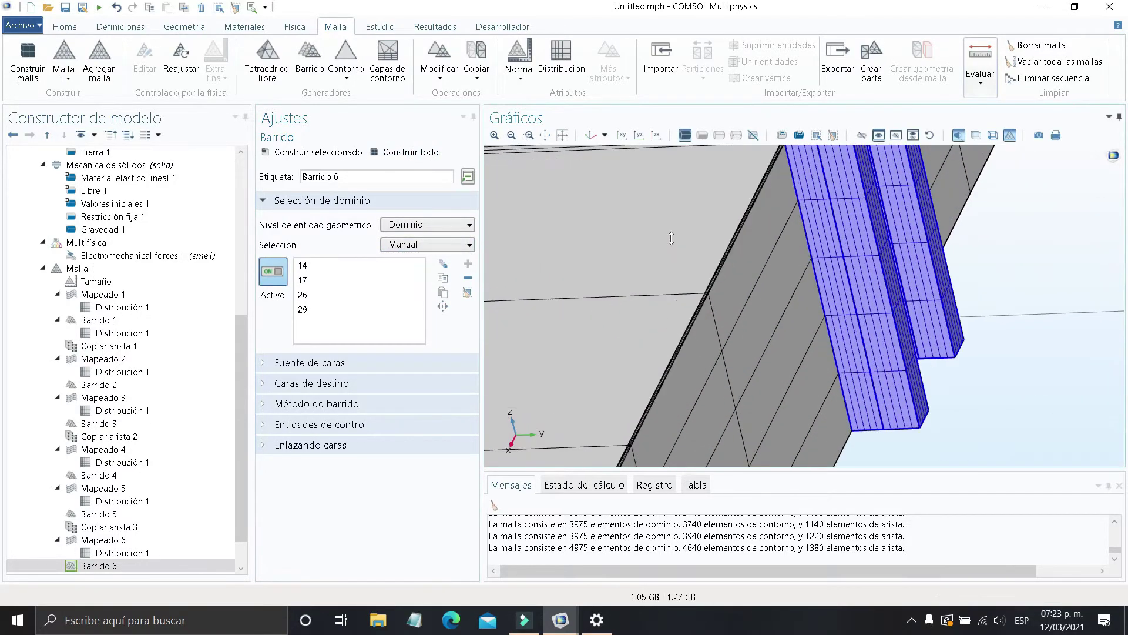
right_drag(672, 237, 678, 426)
drag(775, 322, 798, 350)
scroll(621, 216, up, 3)
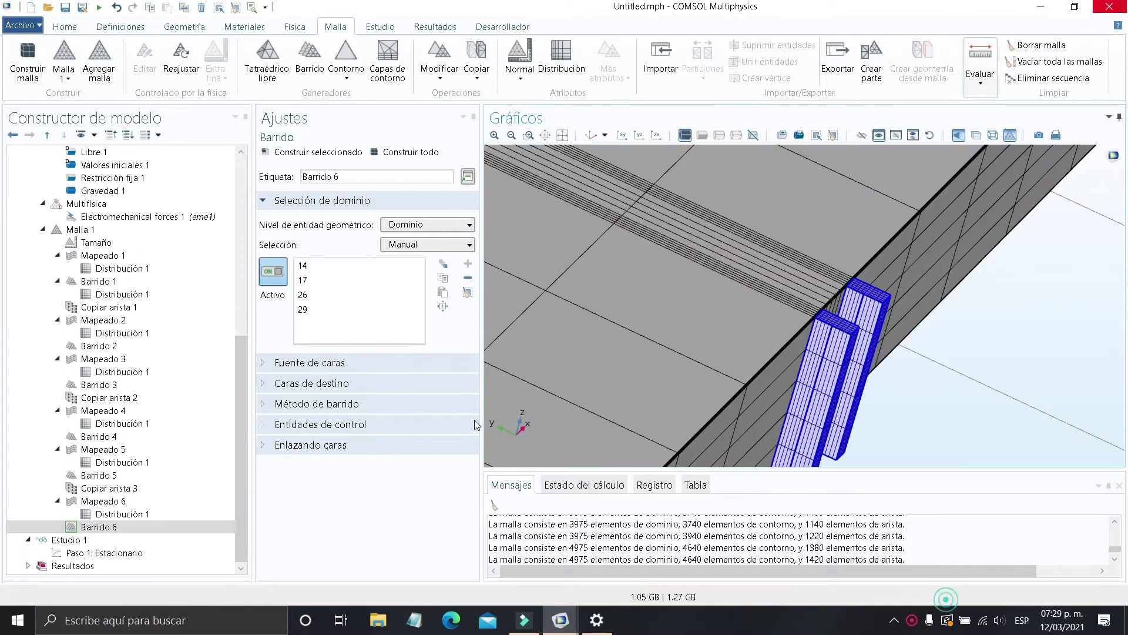
Show all hidden parts again and hide the outer blocks covering the ribs on the plate's -y side
click(933, 137)
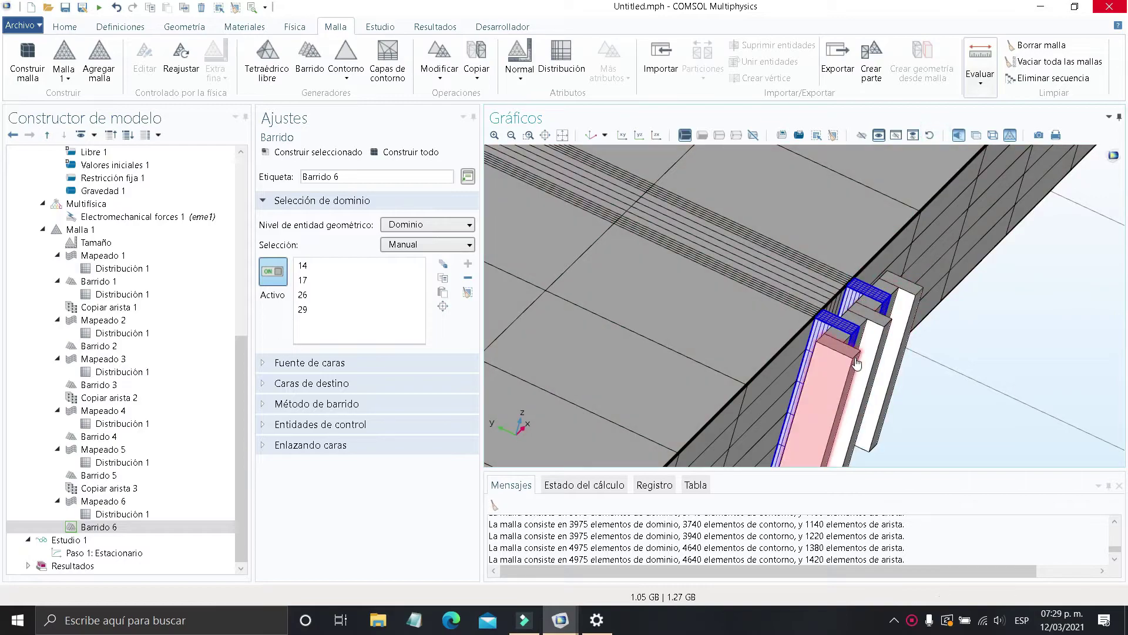
scroll(835, 341, up, 1)
scroll(835, 340, up, 1)
drag(861, 381, 822, 360)
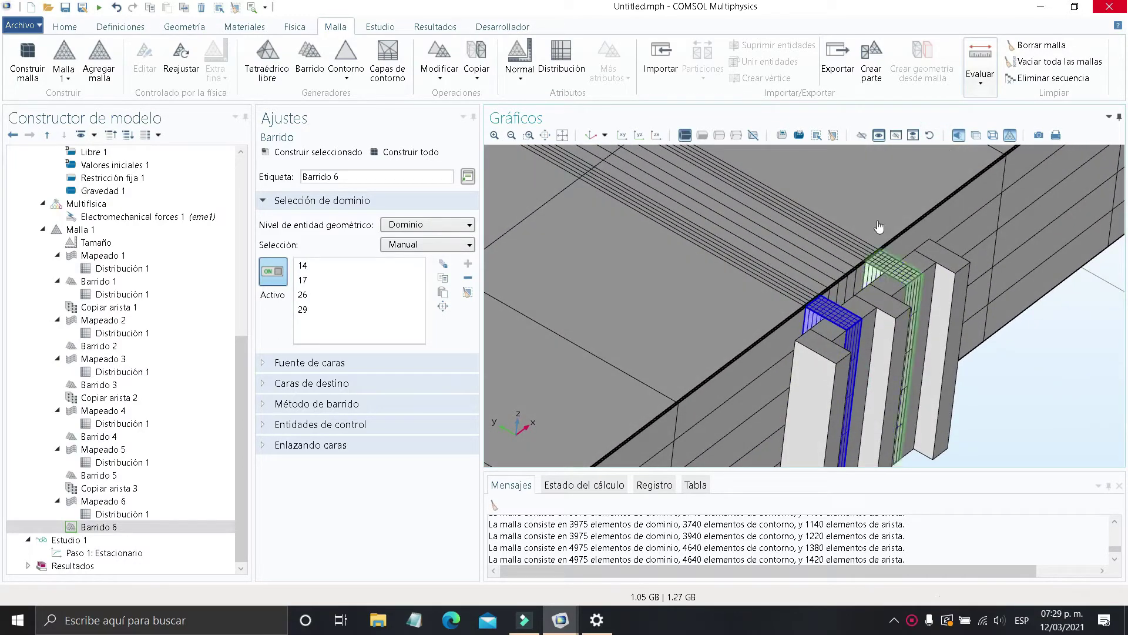
click(861, 135)
click(841, 393)
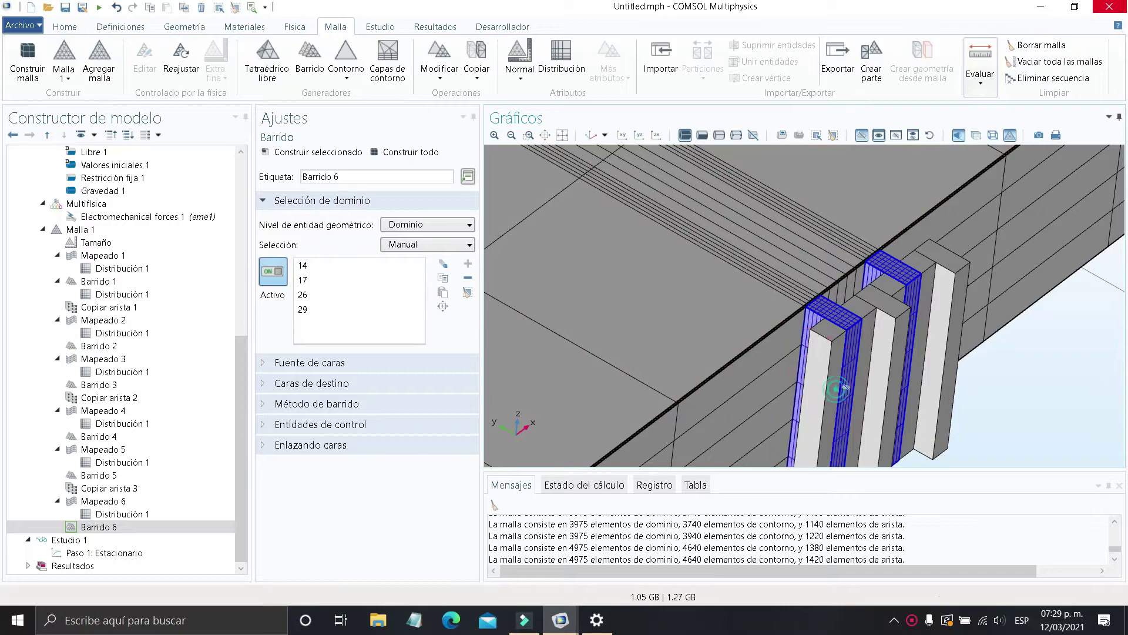
click(891, 323)
click(947, 290)
scroll(956, 365, down, 4)
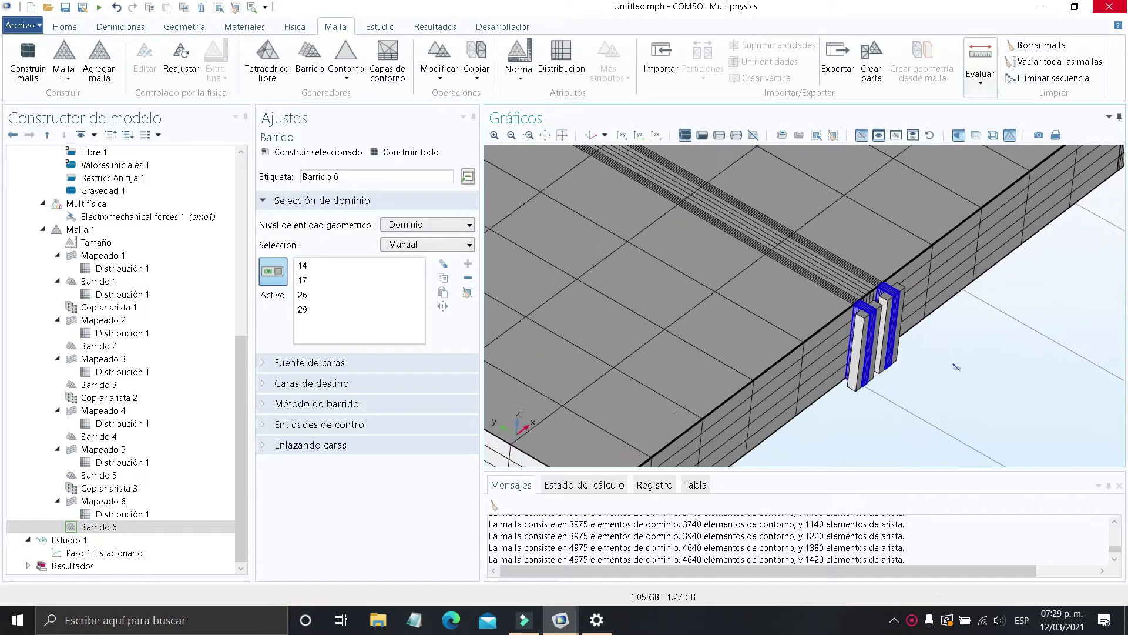
Hide the outer blocks covering the ribs on the plate's +y side and leave hiding mode
right_drag(729, 217, 899, 443)
scroll(667, 301, up, 2)
scroll(667, 300, up, 3)
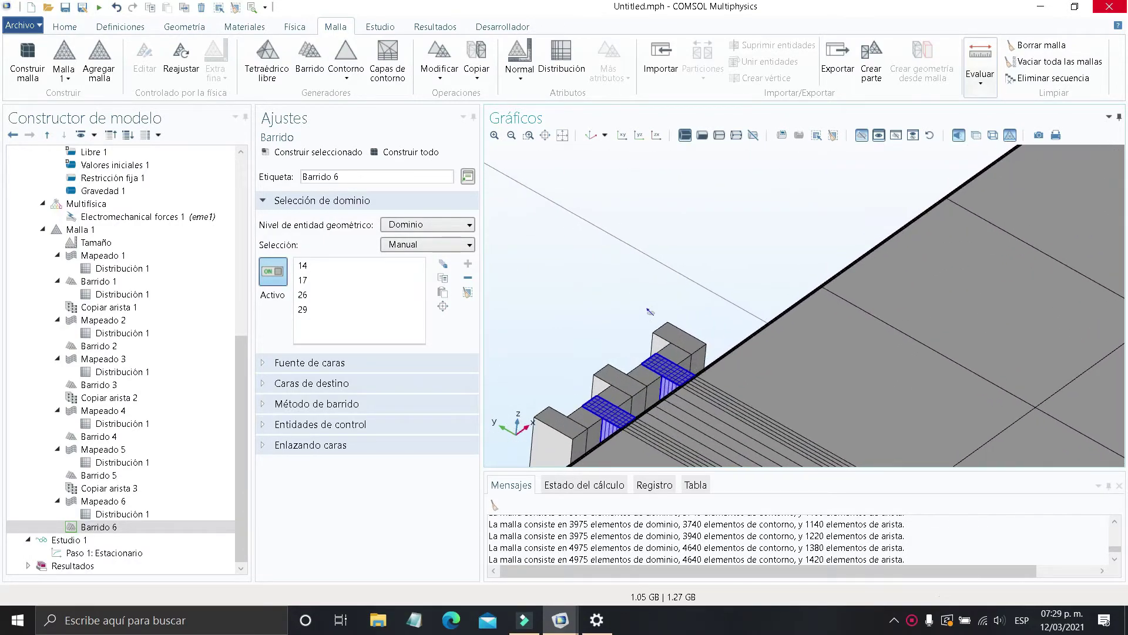
click(648, 294)
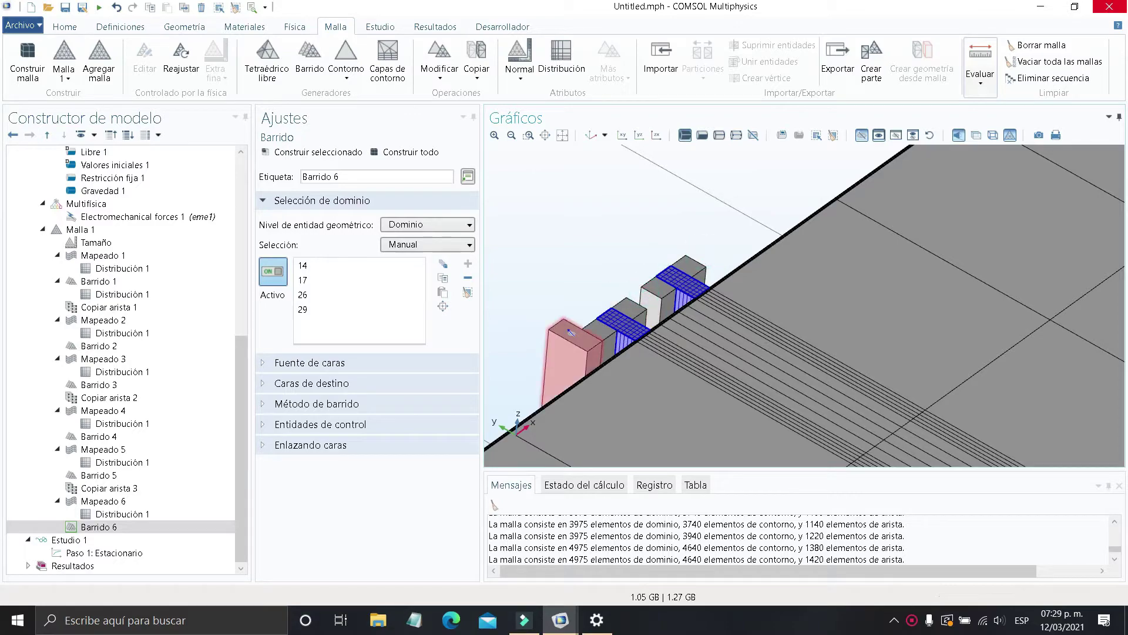
scroll(682, 179, down, 5)
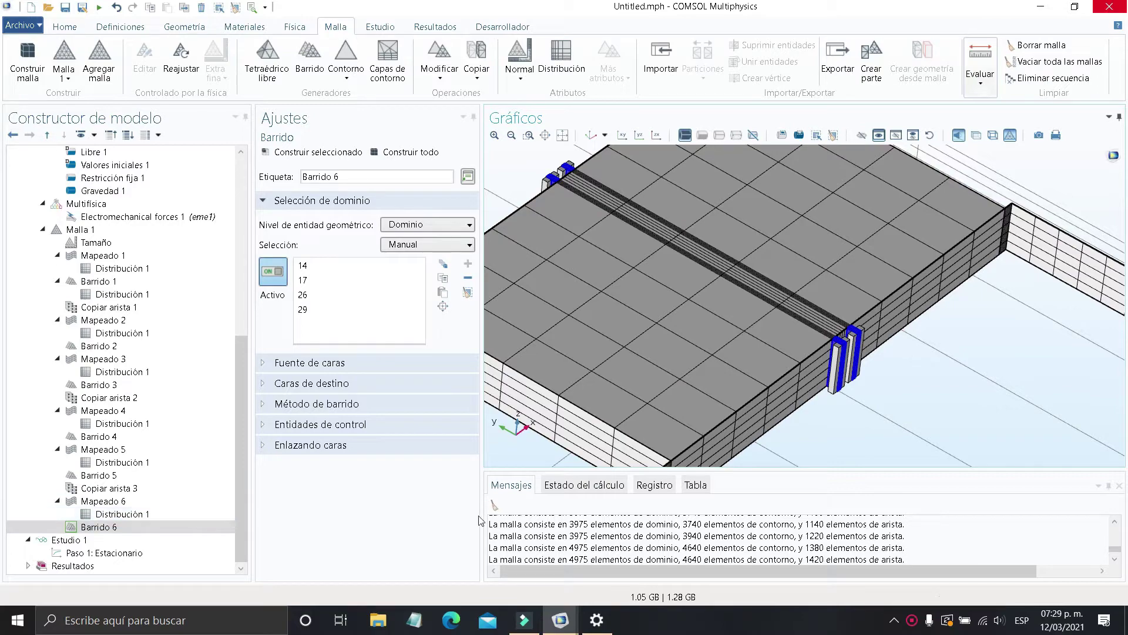
Add a fourth Copy Edge operation and select the rib's long vertical edge 105 as its source
scroll(851, 407, up, 8)
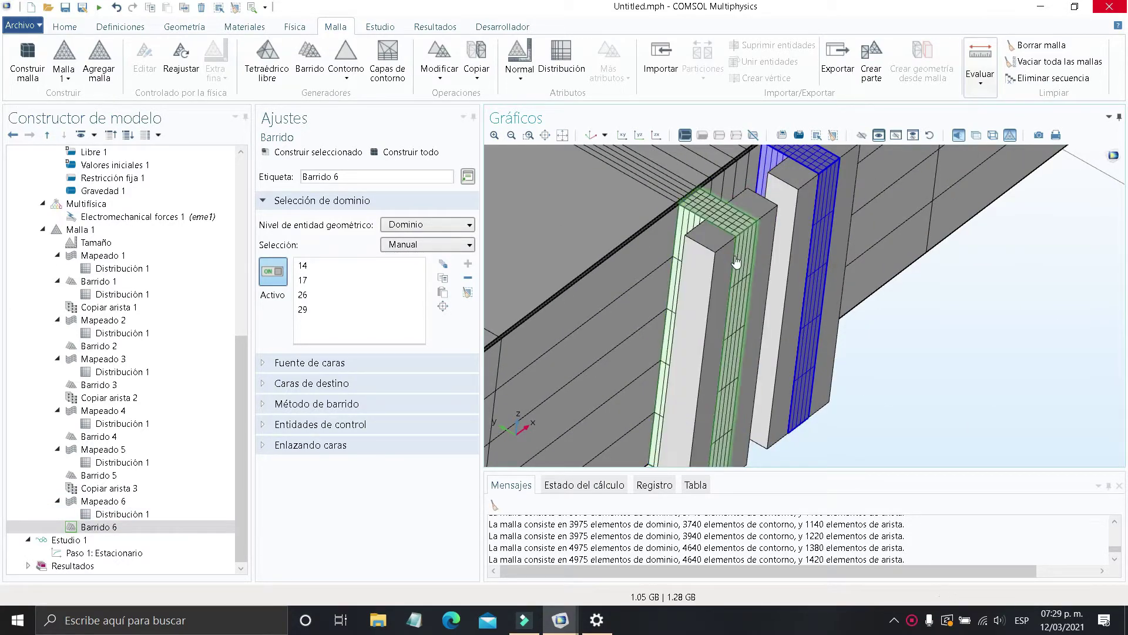
scroll(823, 268, down, 3)
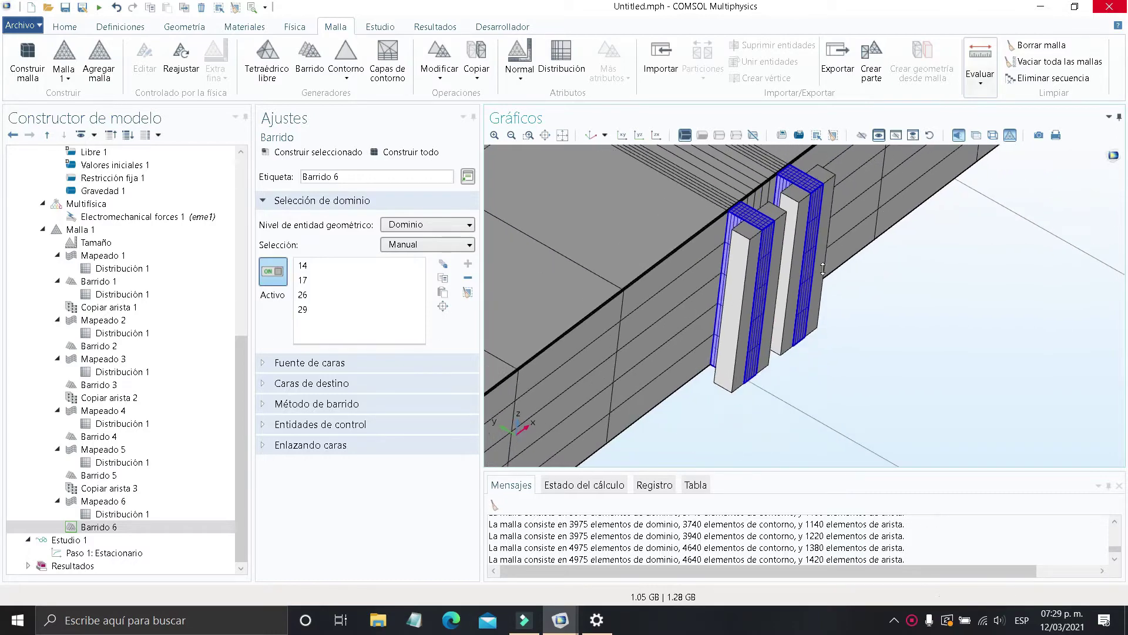
scroll(823, 268, down, 1)
click(151, 241)
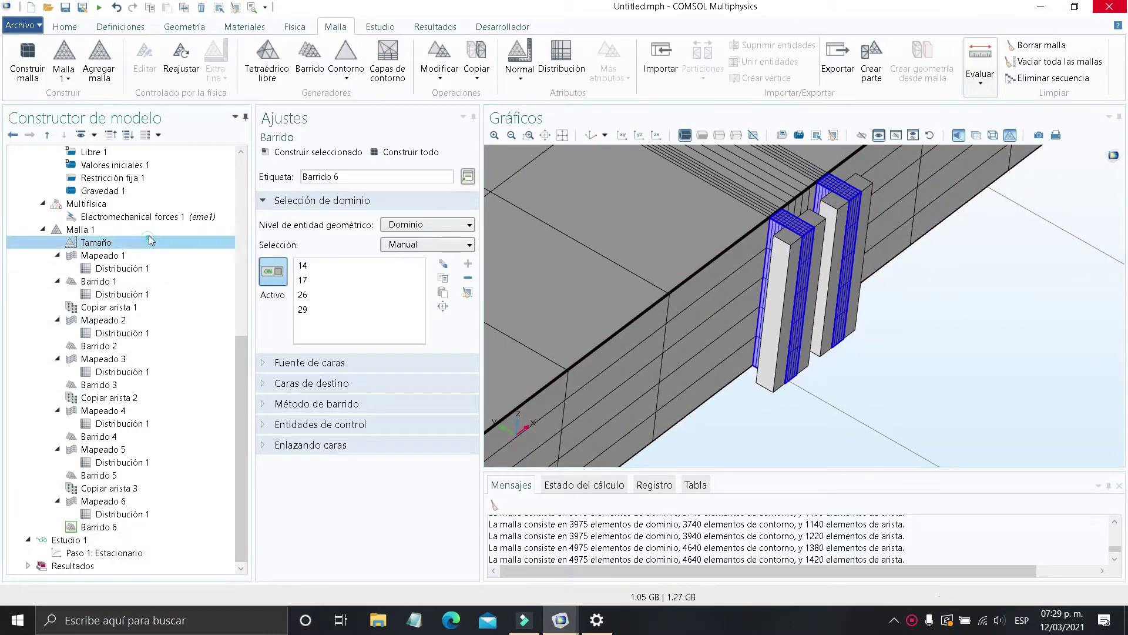
right_click(77, 229)
mouse_move(397, 246)
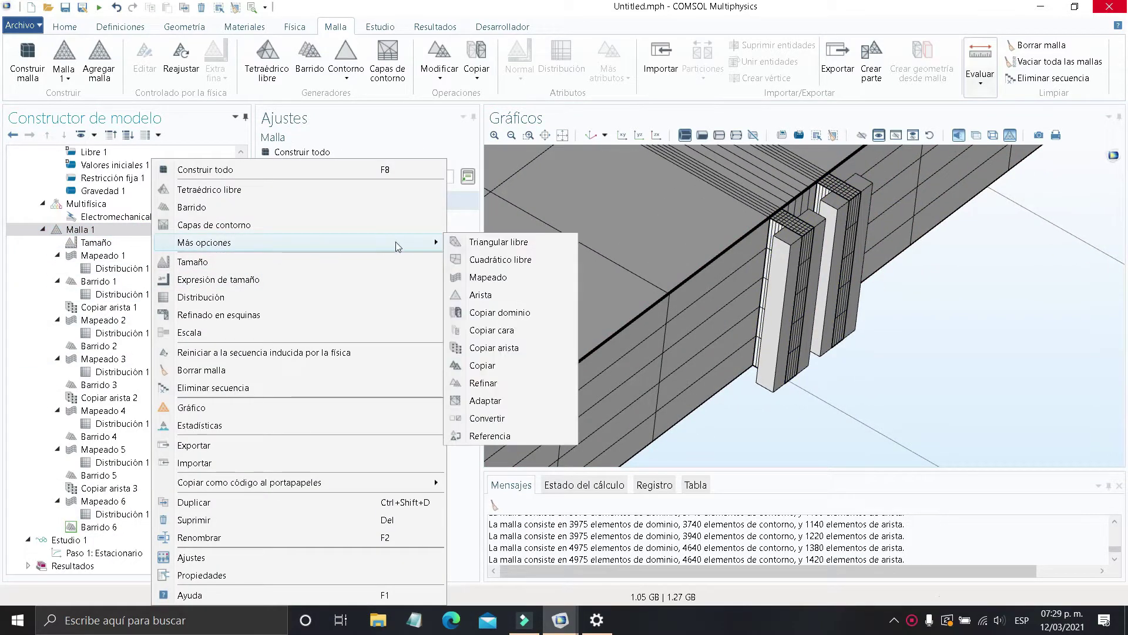
click(493, 348)
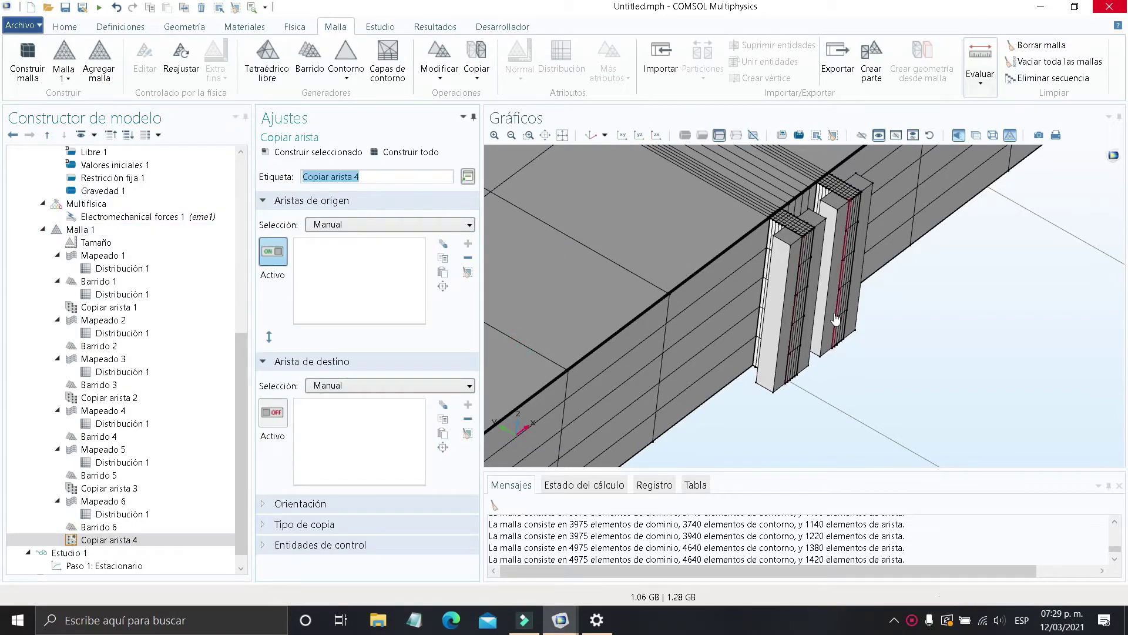
scroll(836, 319, up, 4)
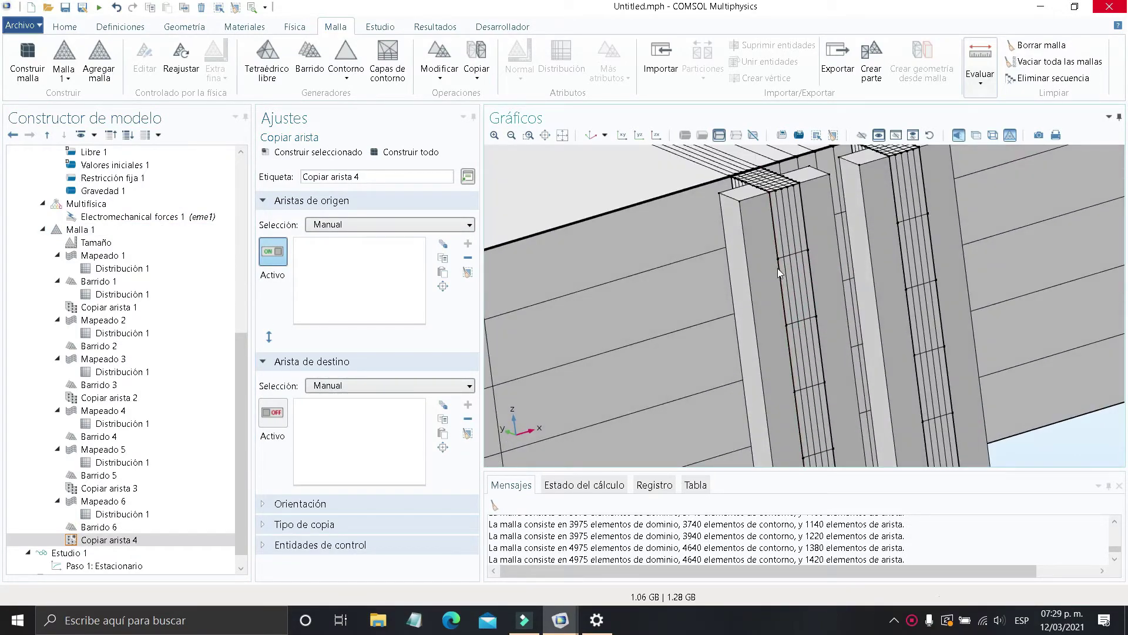
click(781, 278)
Set the long outer edges 86, 178, 198 and 290 of the blocks beside the -y ribs as destination edges
scroll(781, 278, down, 5)
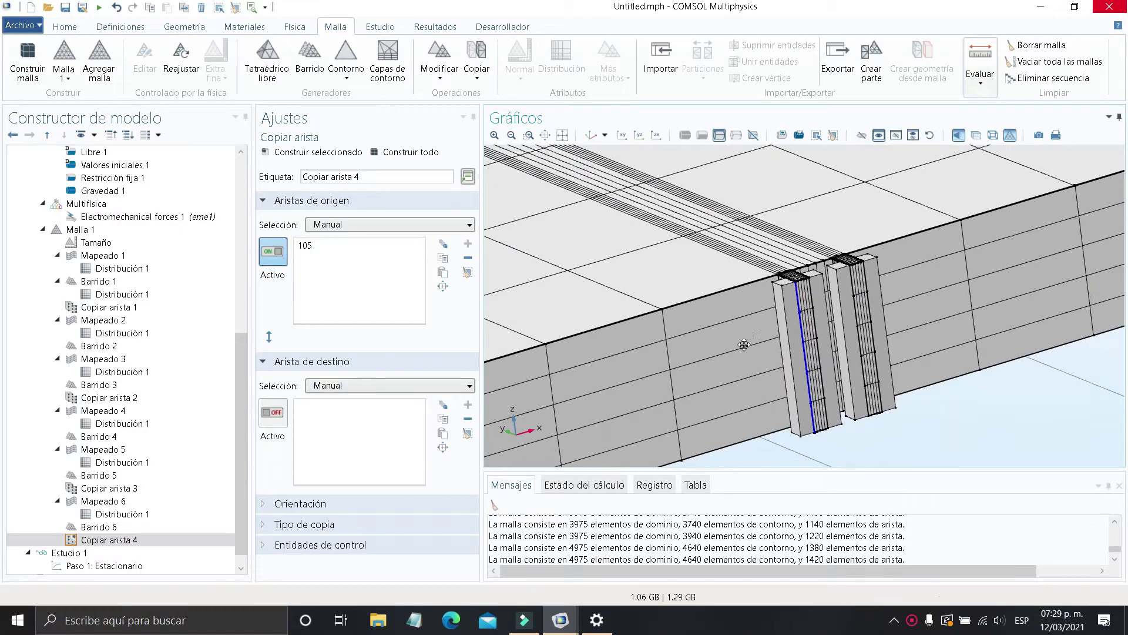
click(268, 412)
scroll(676, 353, up, 3)
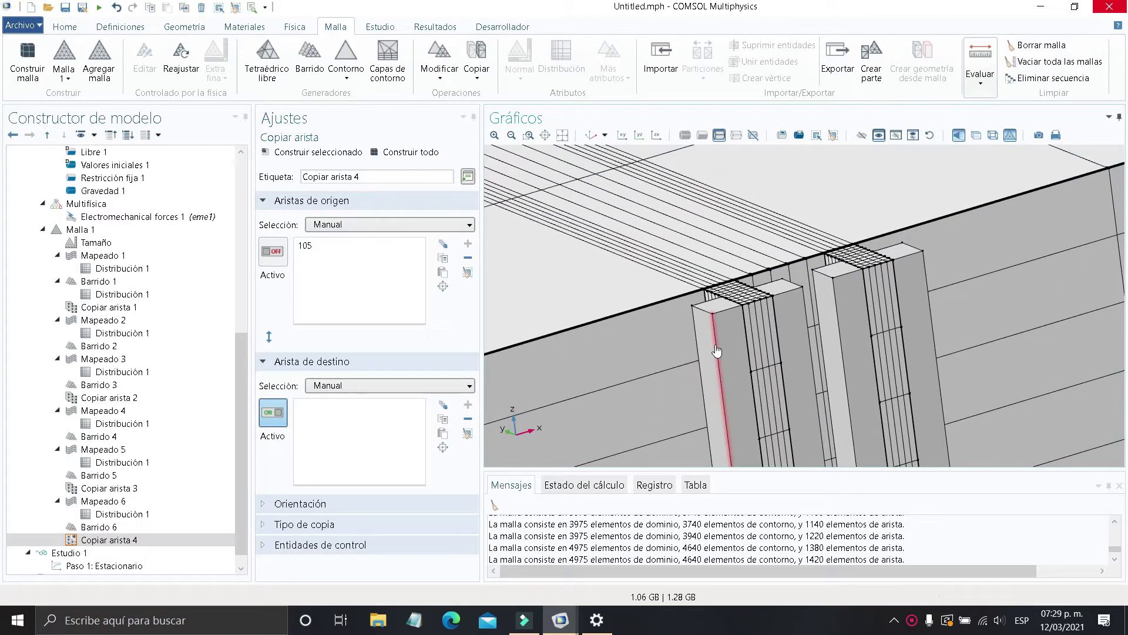
click(840, 322)
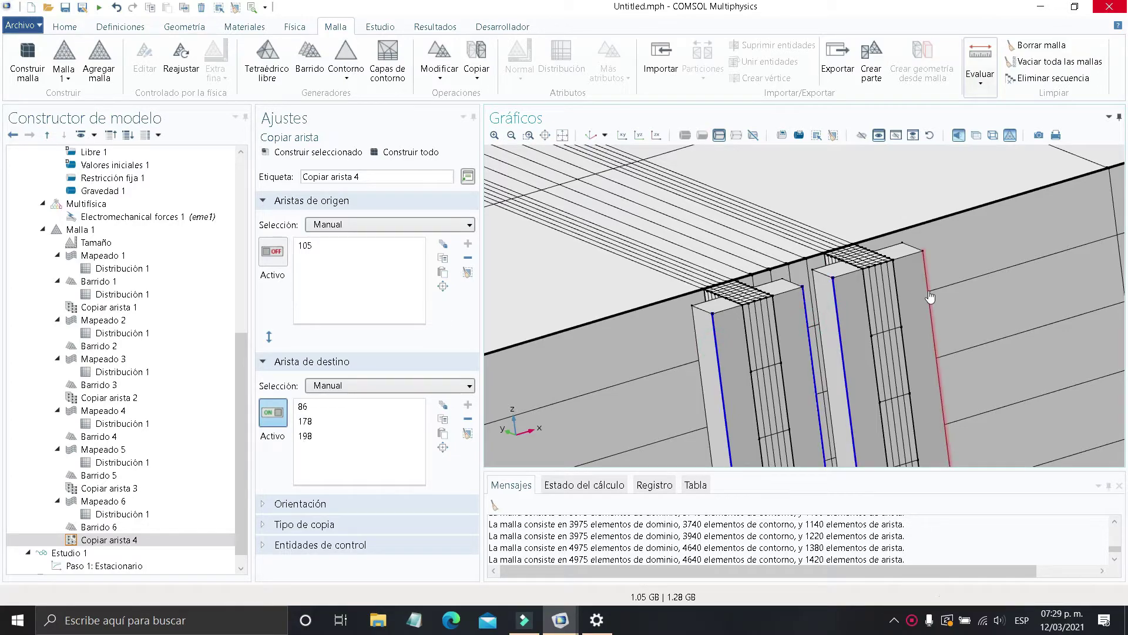
click(930, 297)
scroll(750, 351, down, 5)
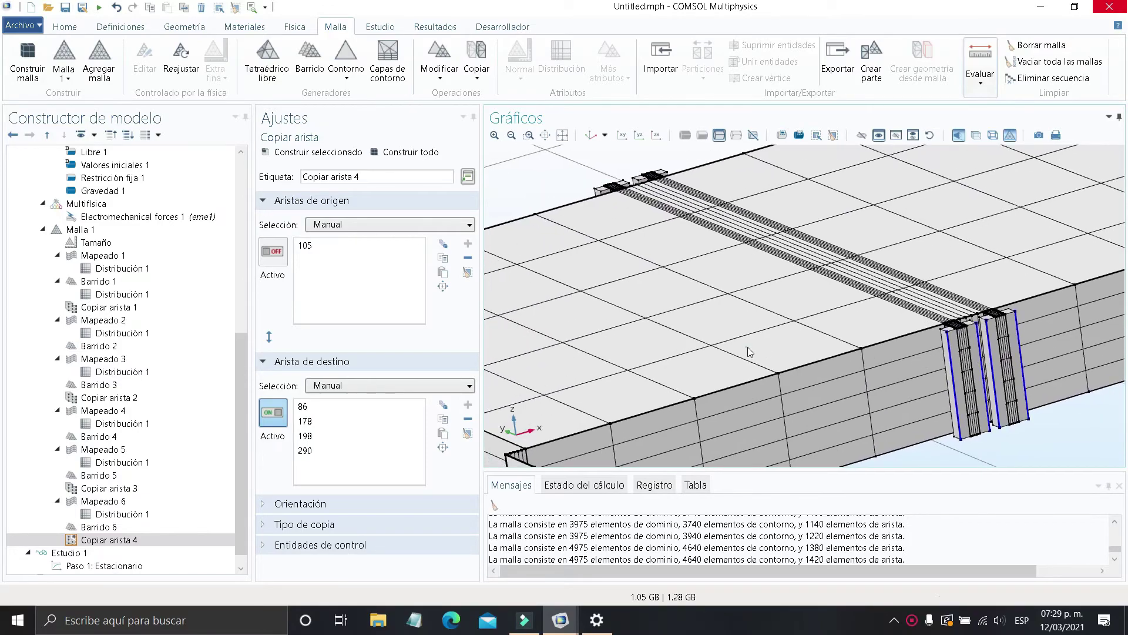
Add the long outer edges 301, 211, 189 and 99 of the +y side blocks to the destination edges
drag(749, 351, 765, 376)
scroll(610, 372, up, 1)
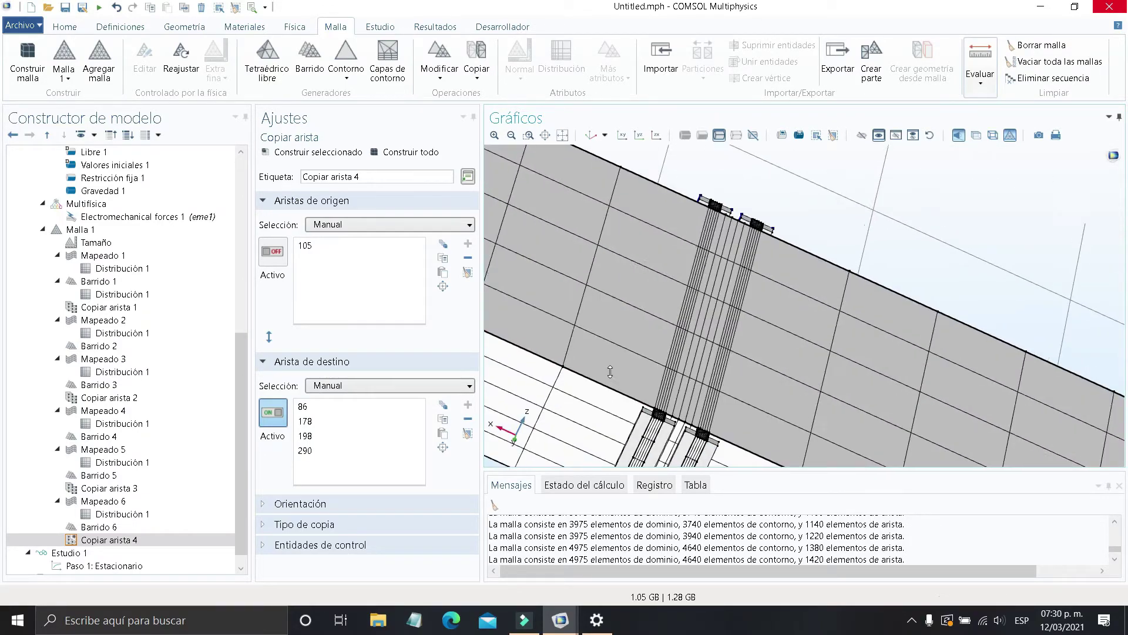
scroll(610, 371, up, 4)
right_drag(663, 415, 612, 279)
scroll(610, 281, up, 3)
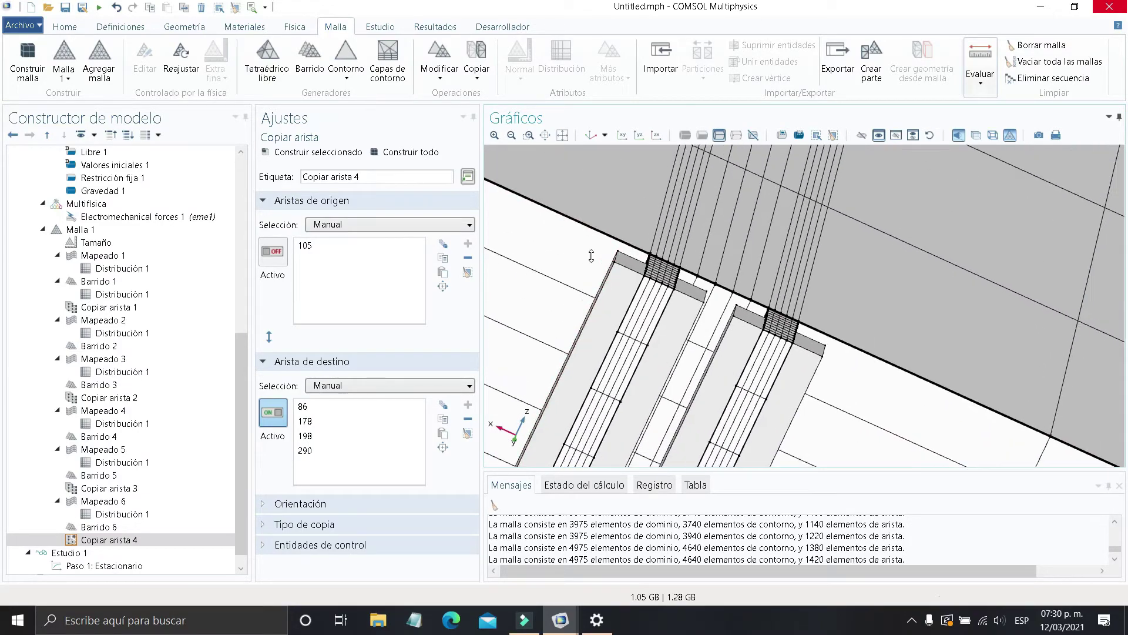
click(619, 256)
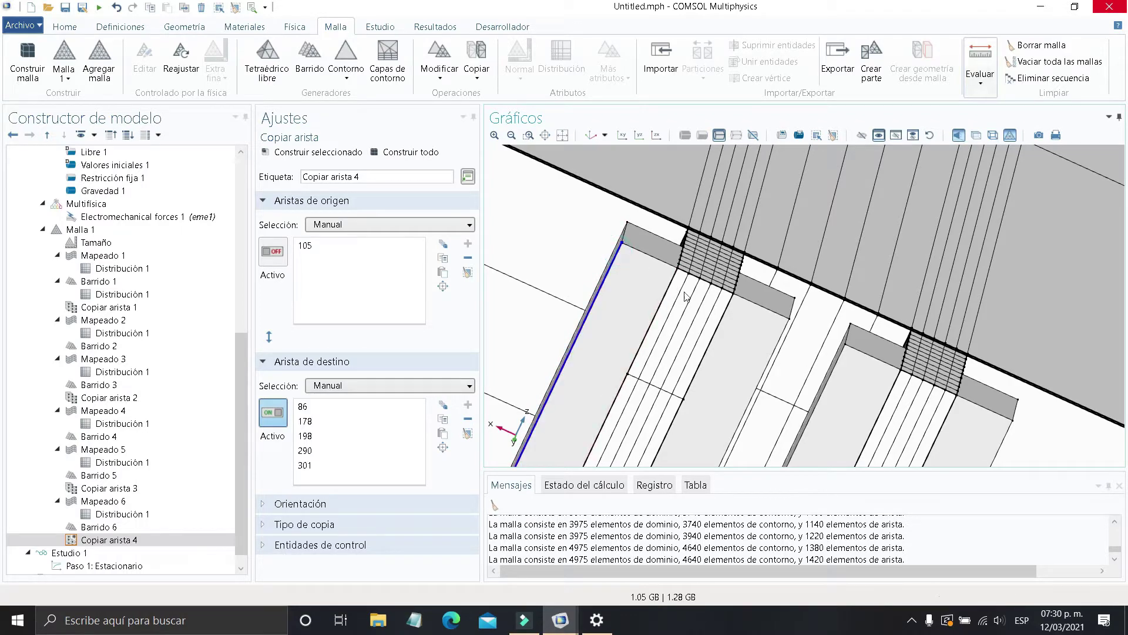
click(778, 343)
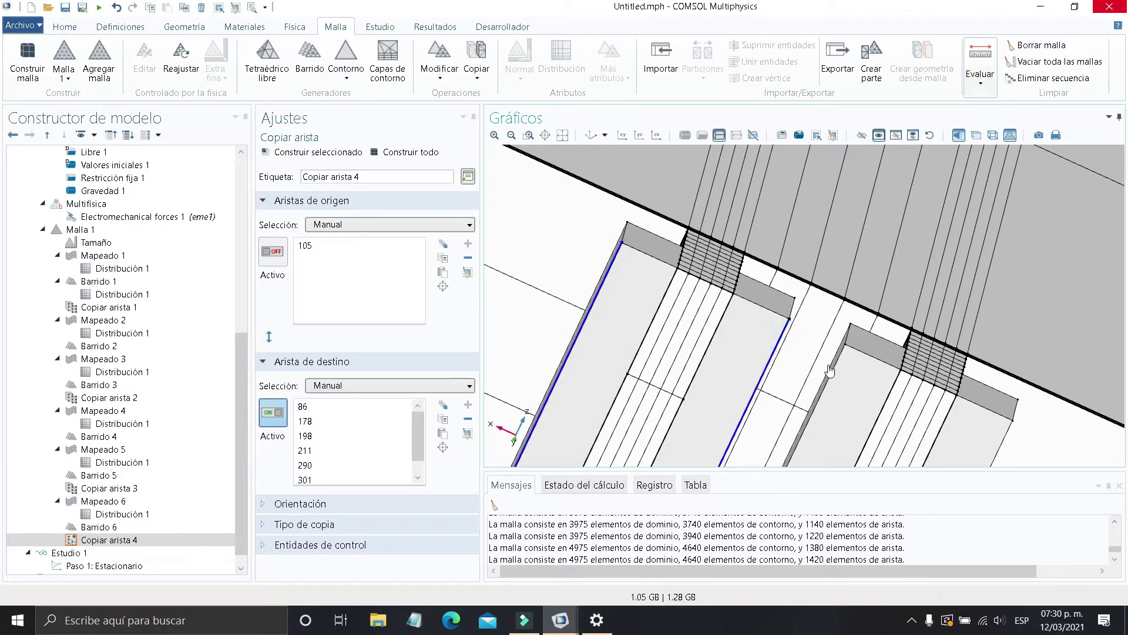
click(837, 372)
scroll(846, 365, down, 3)
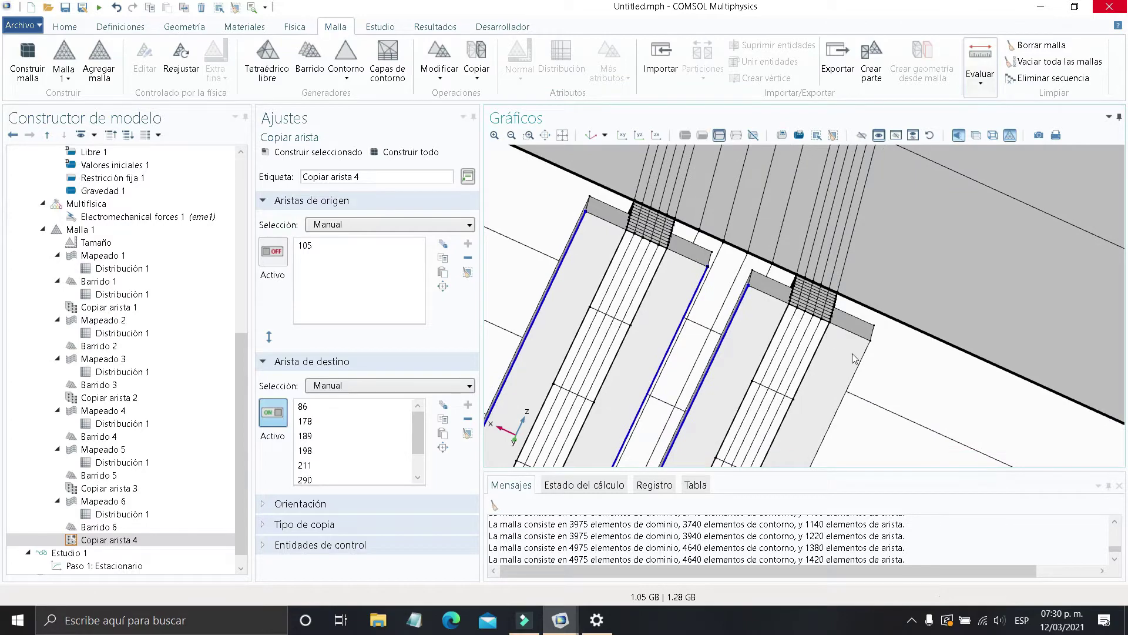
click(864, 356)
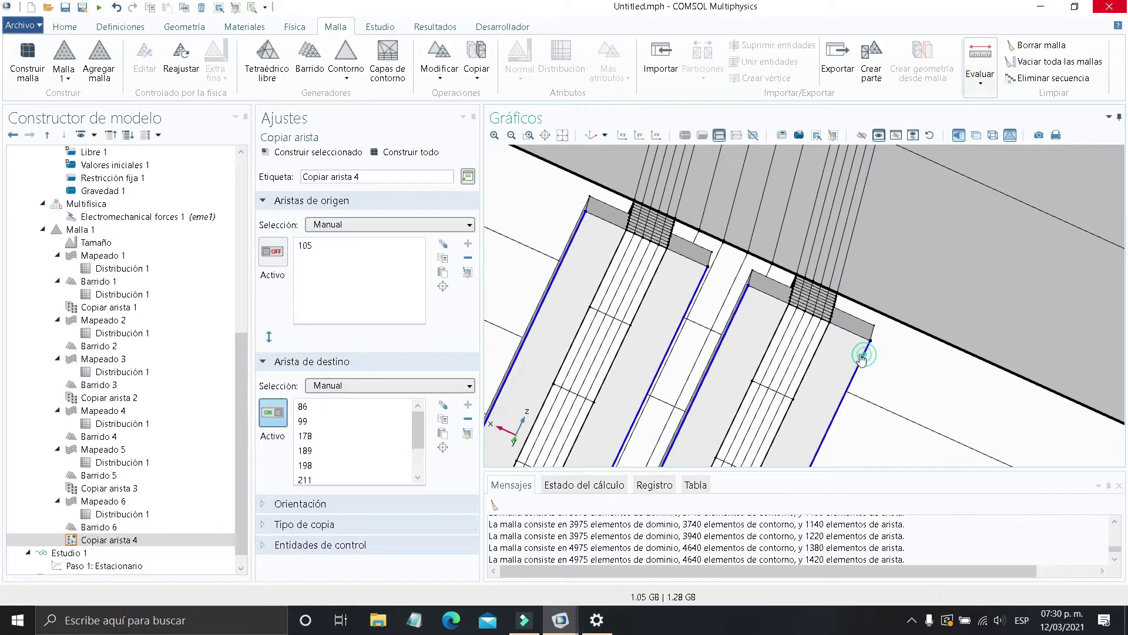
Build the whole mesh with the fourth Copy Edge operation and check the copied edge divisions
click(410, 154)
scroll(747, 355, down, 3)
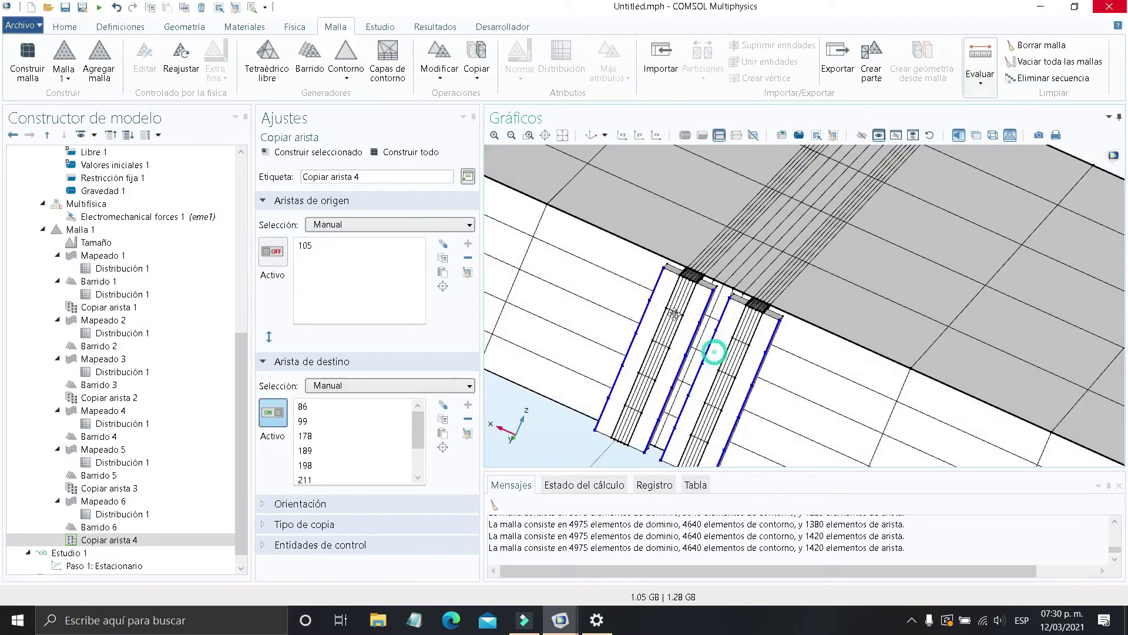
mouse_move(713, 352)
mouse_down()
mouse_move(555, 276)
mouse_move(734, 360)
mouse_move(693, 356)
mouse_up()
Add a seventh Mapped operation to the mesh and select the outer faces 56, 87, 122 and 153 of the -y side blocks
click(120, 230)
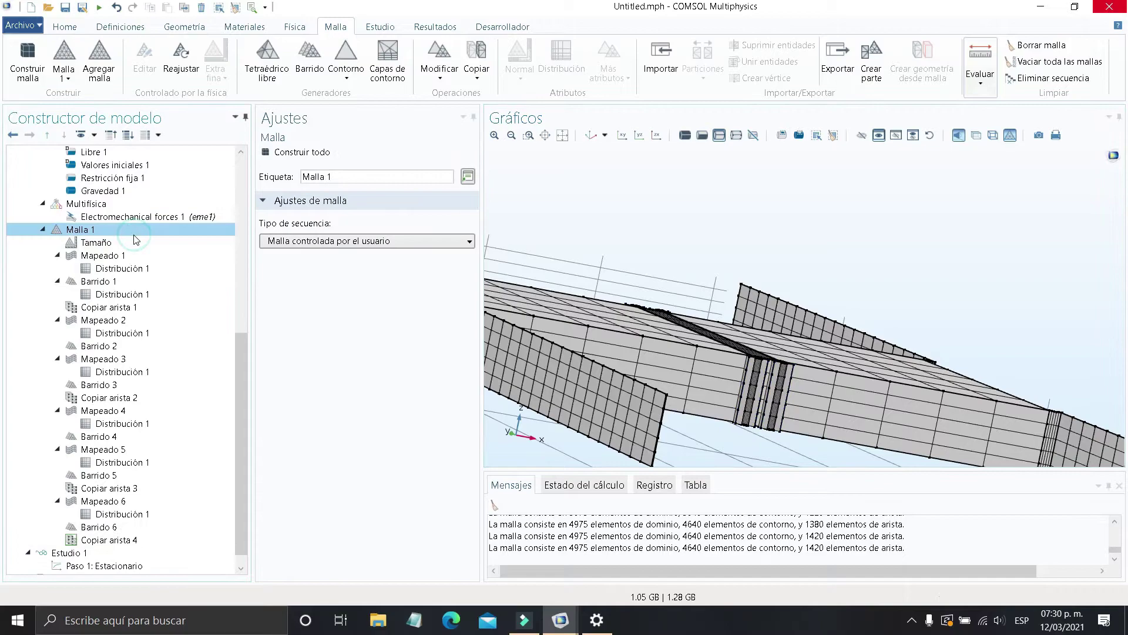
right_click(134, 229)
mouse_move(333, 246)
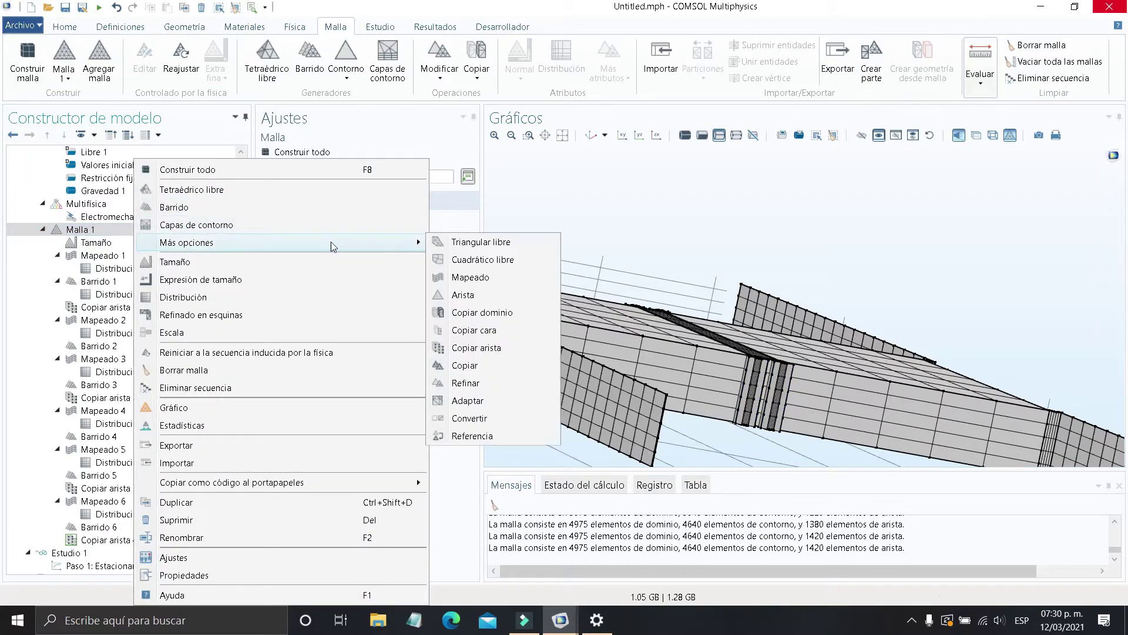
click(498, 284)
scroll(685, 330, up, 5)
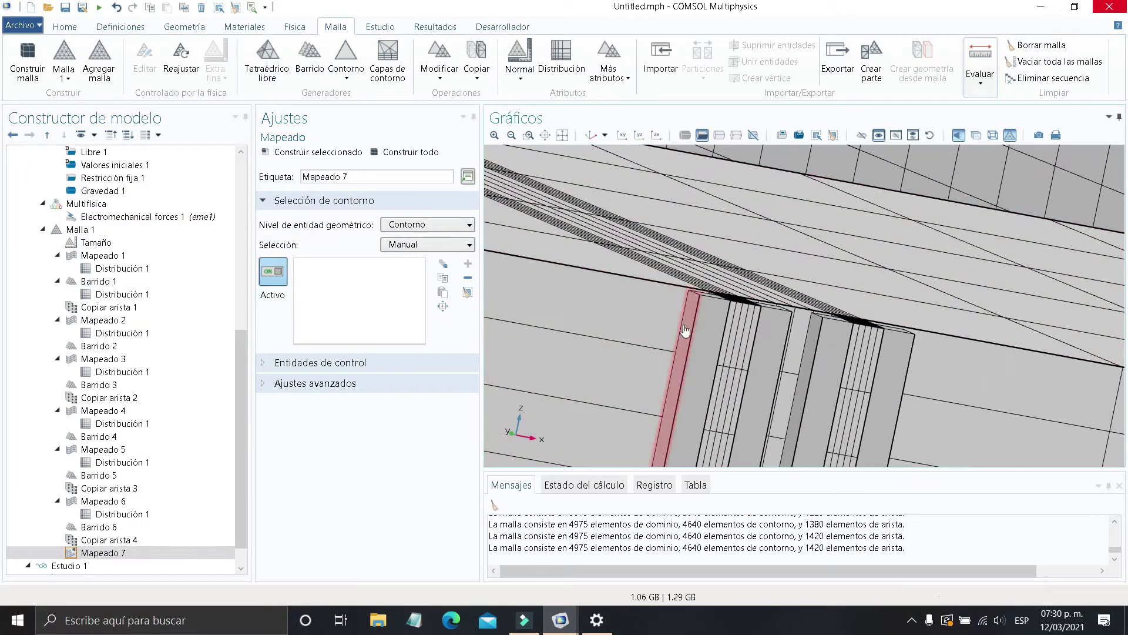
click(707, 341)
click(761, 352)
click(824, 352)
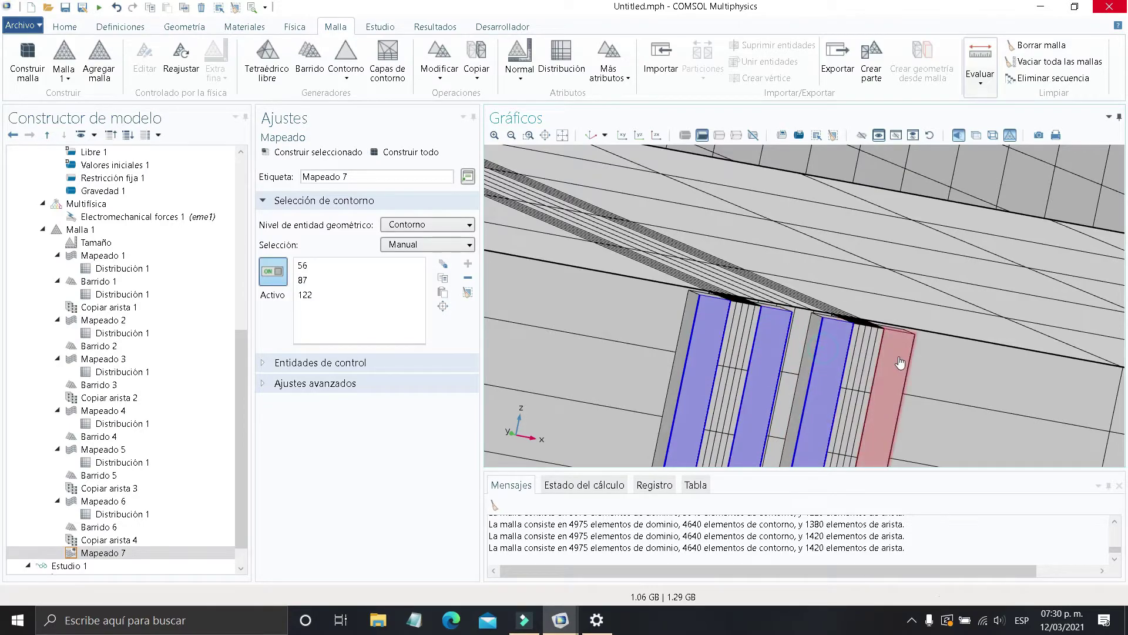
click(900, 363)
Add the four outer faces of the blocks beside the +y ribs, including 65, 107 and 131, to the Mapped 7 boundaries
drag(901, 363, 740, 385)
scroll(872, 404, up, 5)
drag(745, 329, 769, 315)
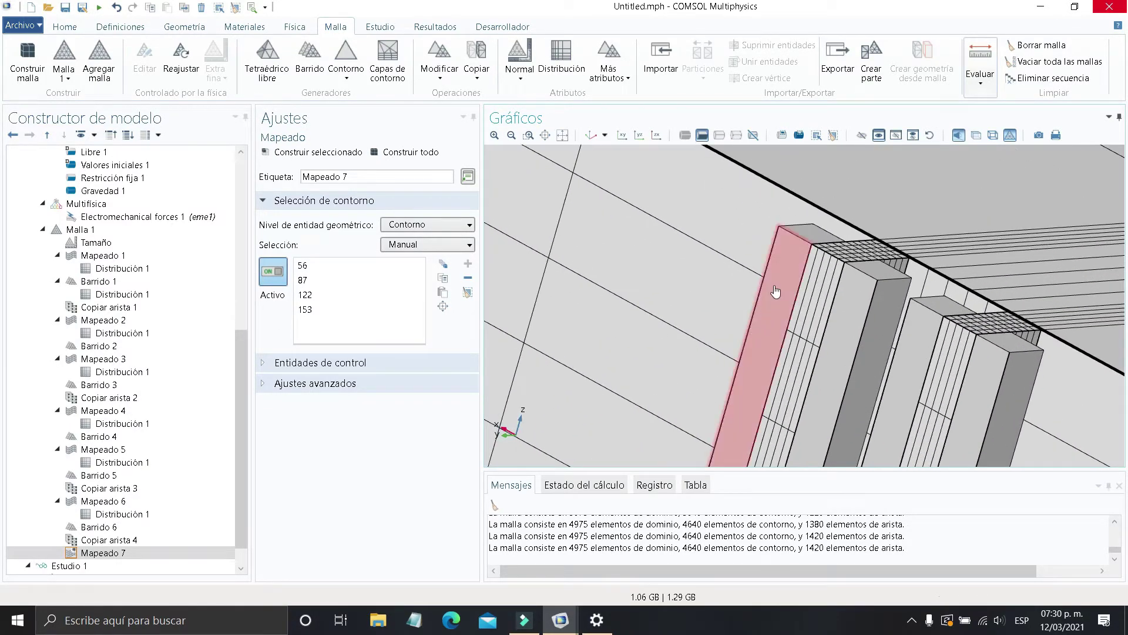
click(776, 292)
click(846, 312)
click(905, 340)
click(994, 369)
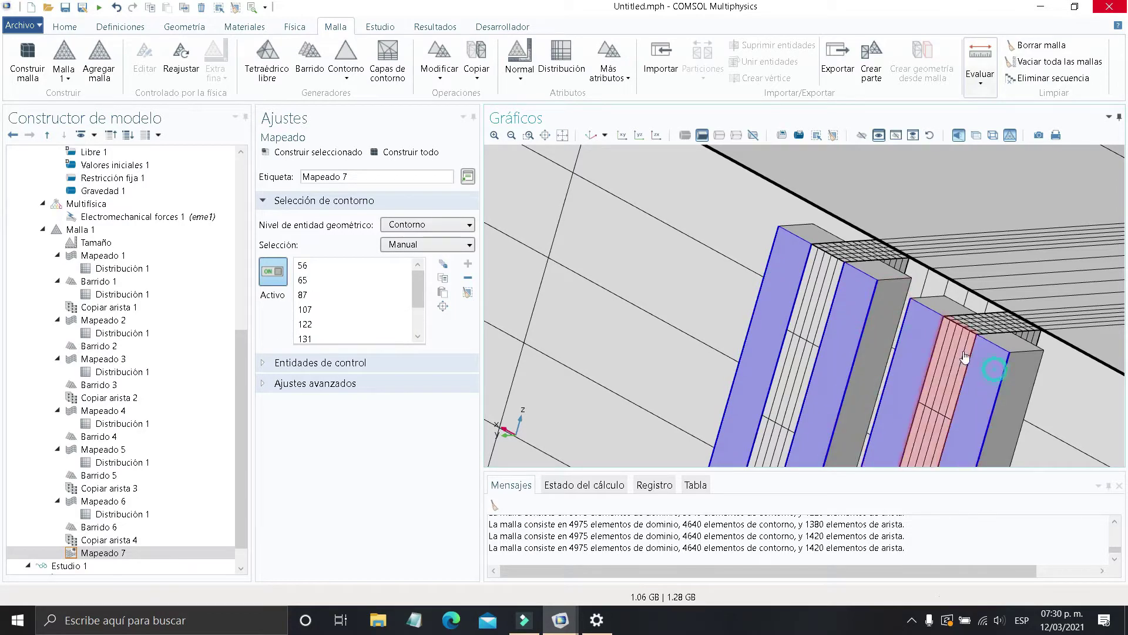
Add a Distribution to Mapped 7 and start its edge selection with short top edges 172, 215 and 284 of the +y side blocks
click(112, 556)
right_click(125, 556)
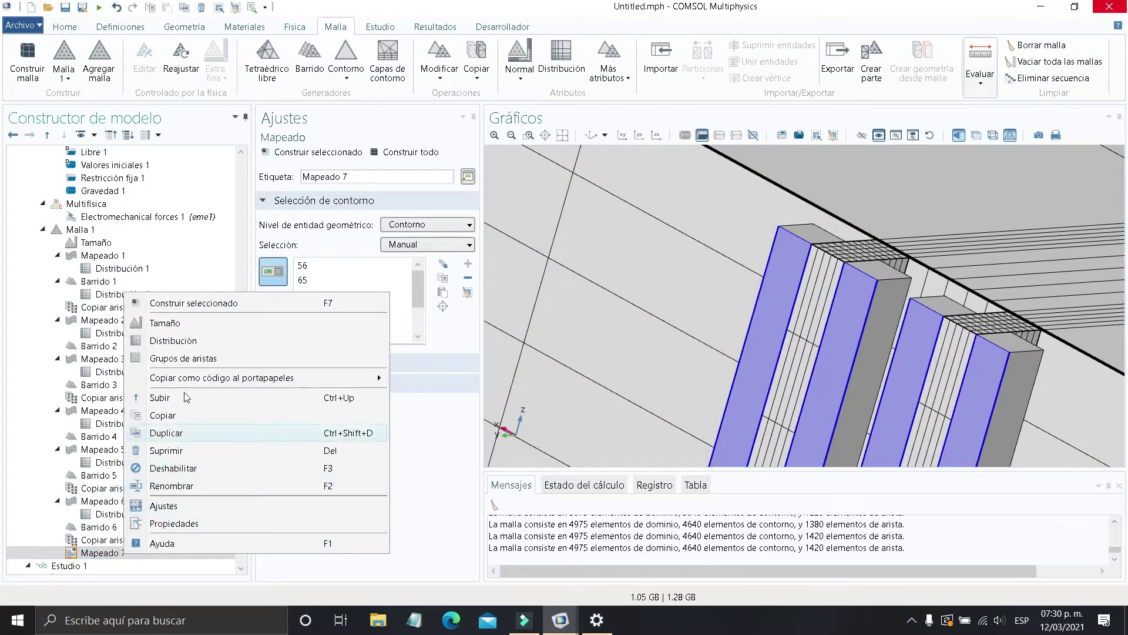
click(195, 343)
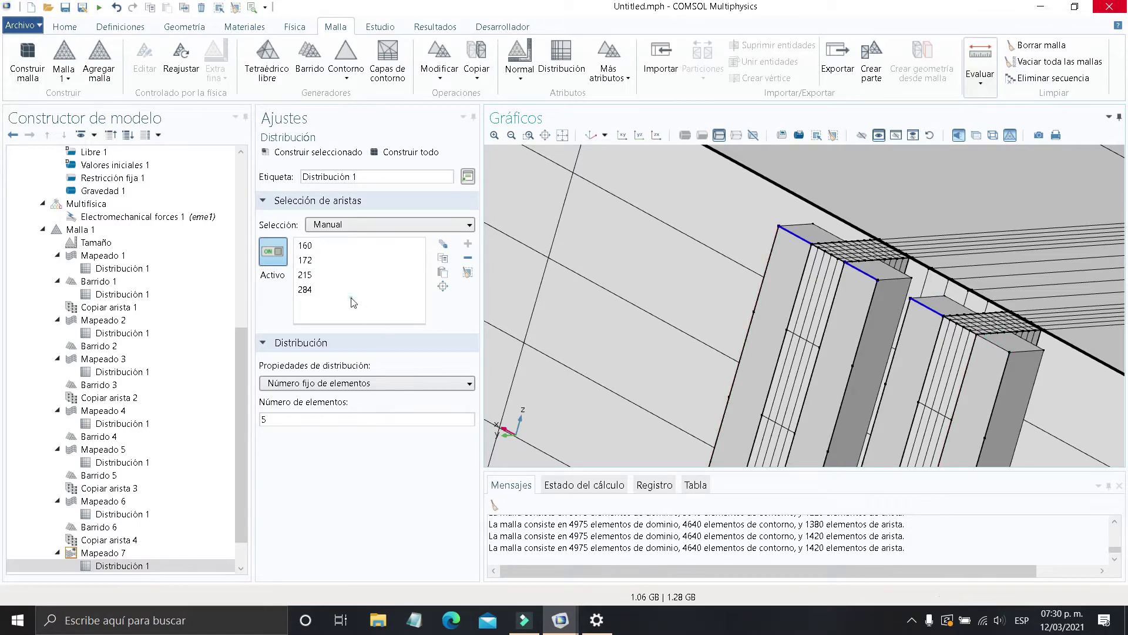
Remove the wrongly picked edge 160 from the distribution and add the last +y side block's short top edge 103
click(325, 288)
click(314, 276)
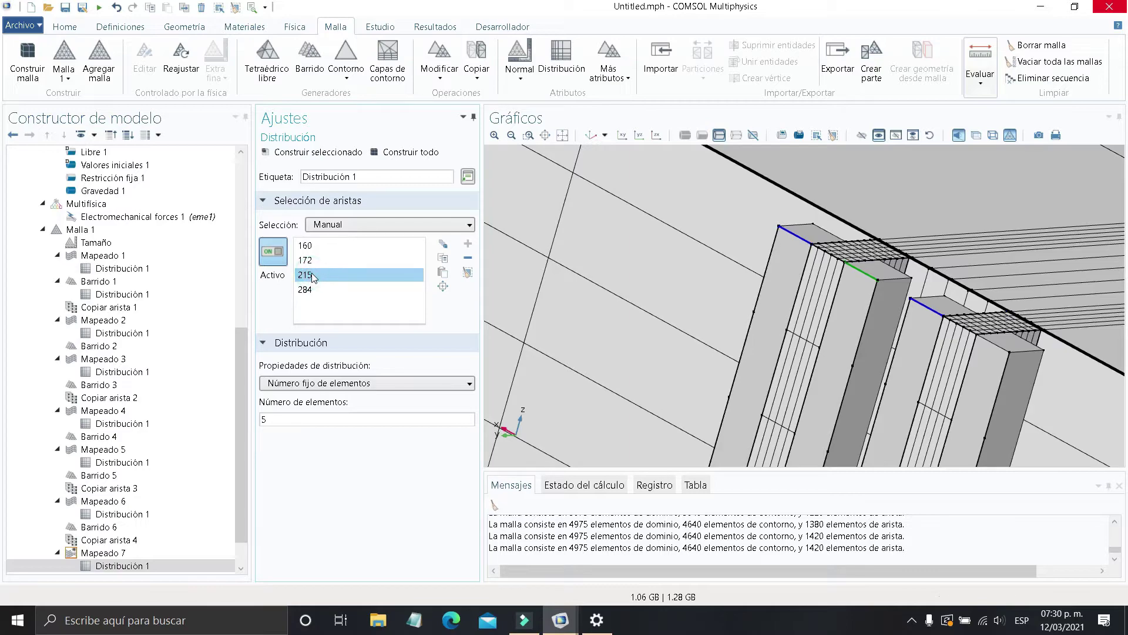
click(312, 262)
click(312, 247)
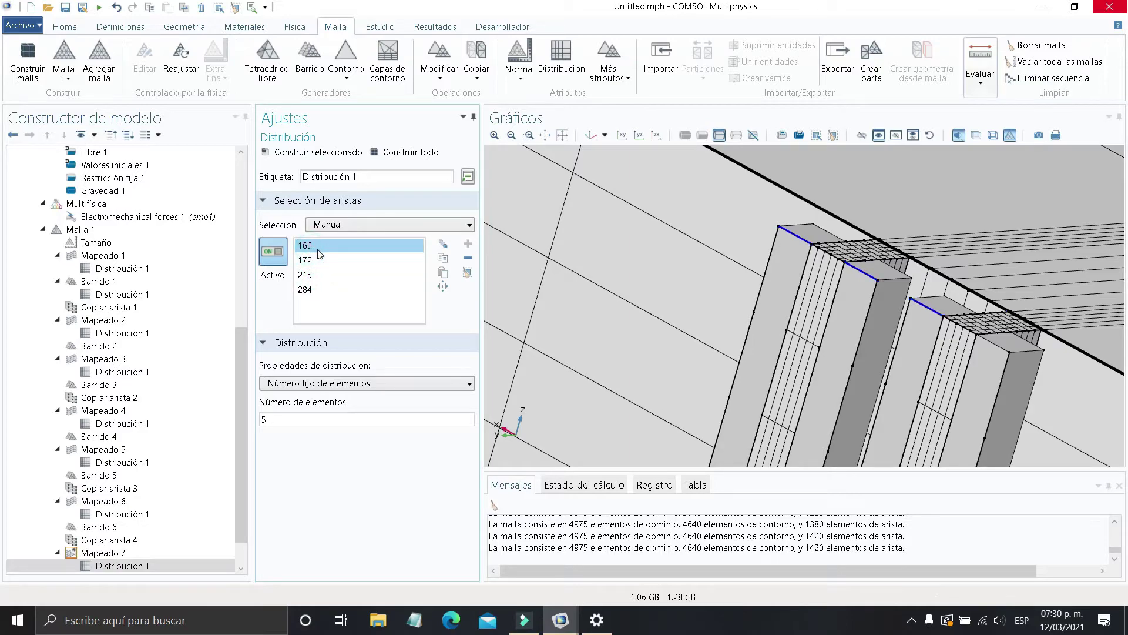
key(Delete)
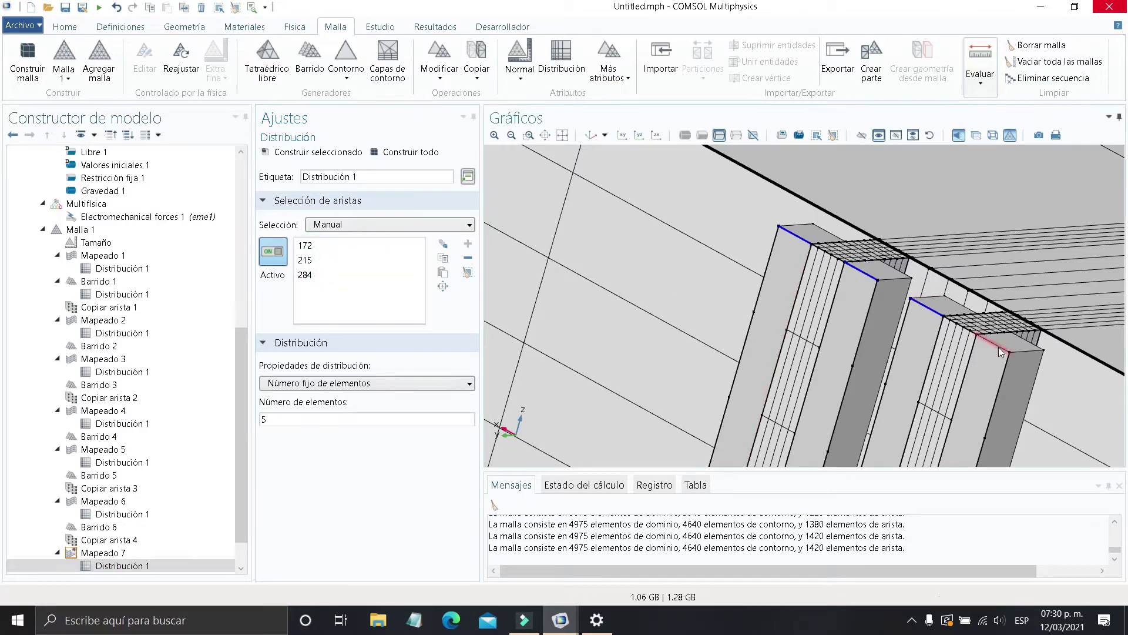
click(1001, 352)
Add the short bottom edges 283, 213, 171 and 101 of the +y side blocks to the distribution
scroll(1001, 352, down, 3)
right_drag(1001, 351, 879, 179)
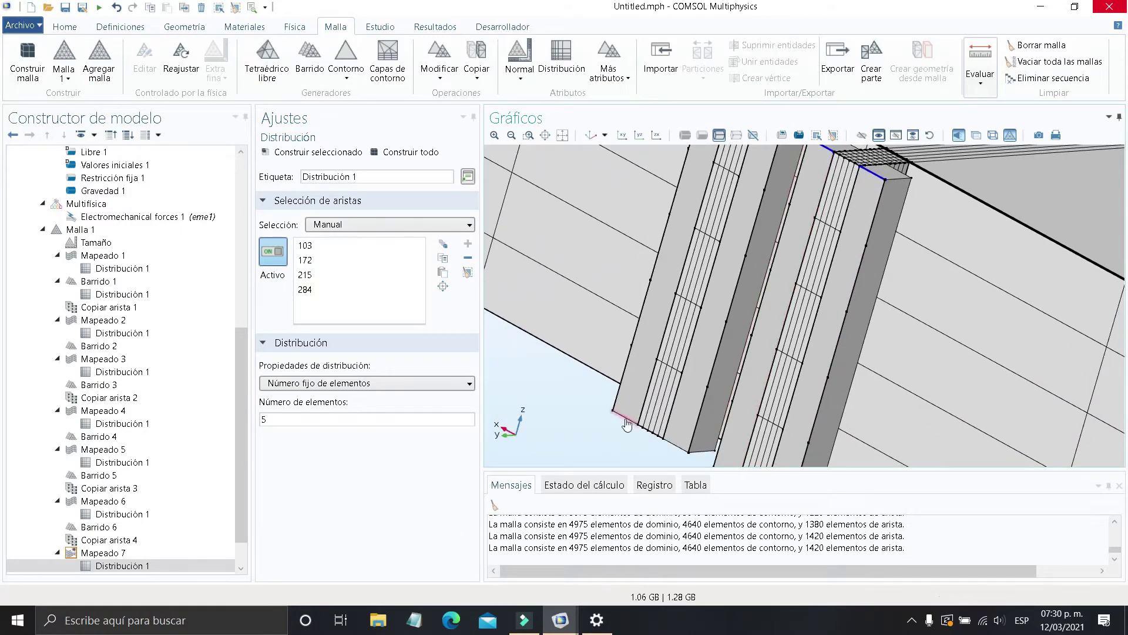
click(683, 453)
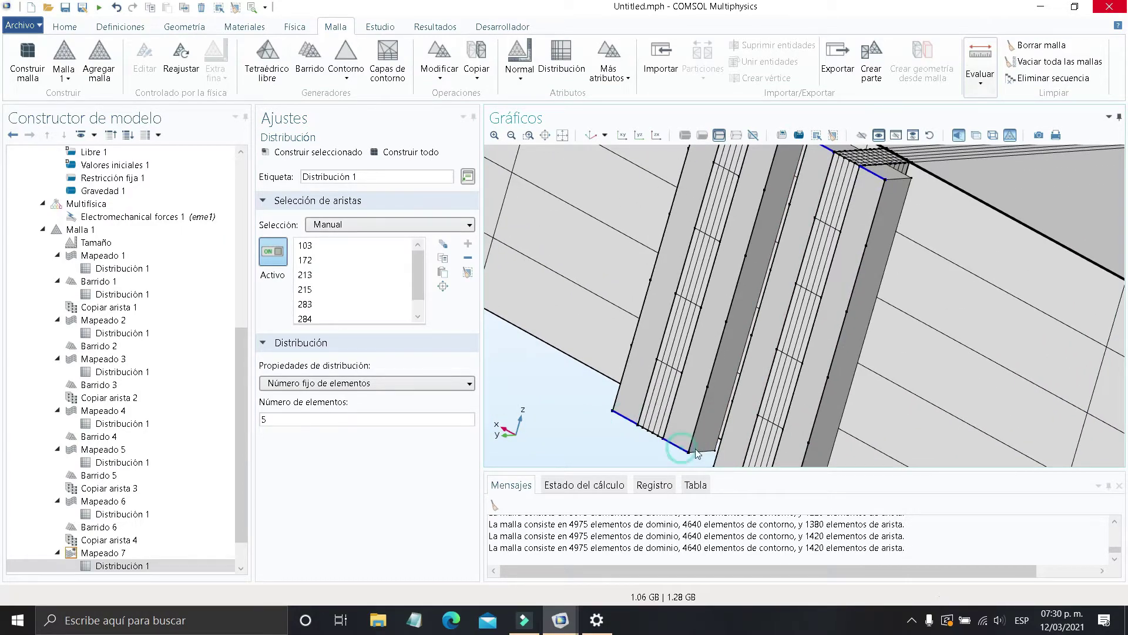
right_drag(684, 453, 651, 376)
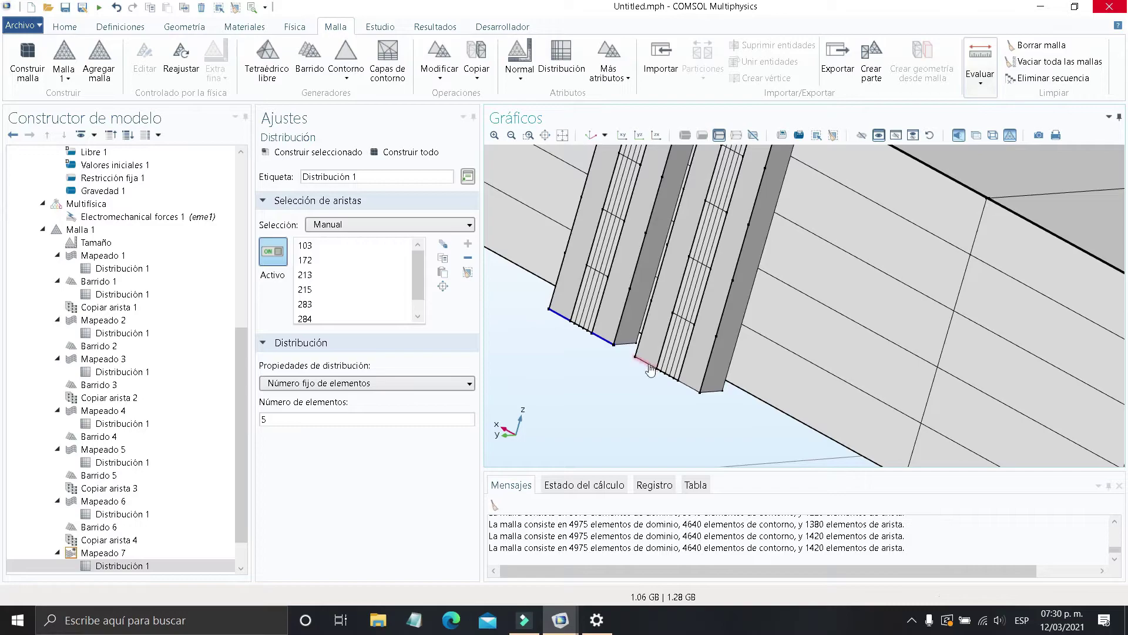
click(650, 367)
click(690, 388)
Add the short top and bottom edges of the -y side blocks to the Mapped 7 distribution and build the whole mesh
scroll(736, 411, down, 4)
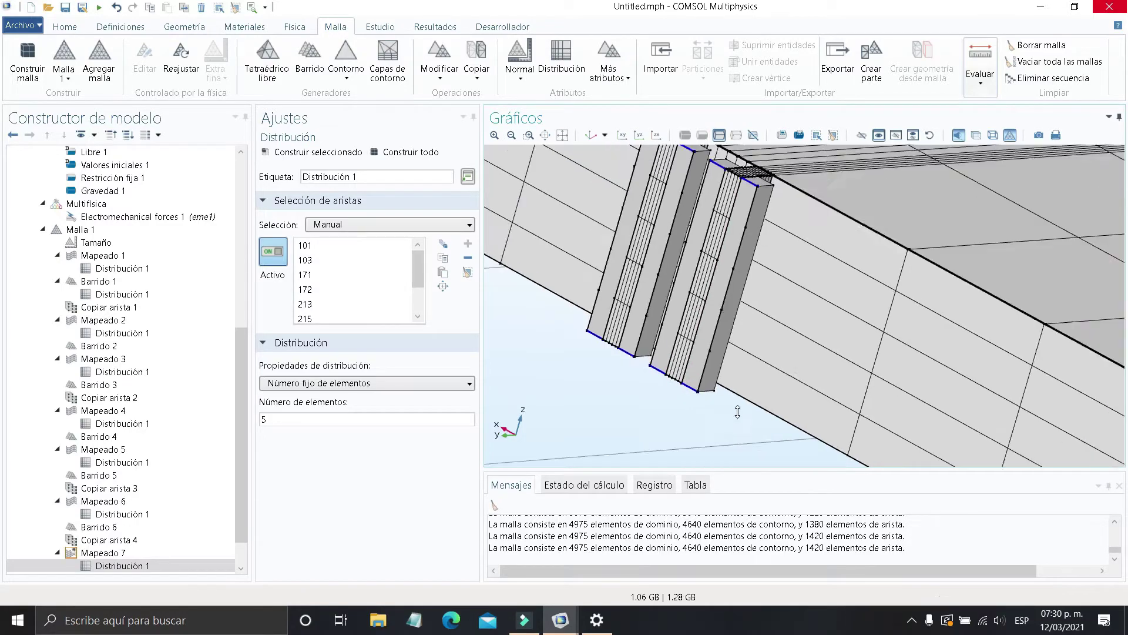
right_drag(803, 403, 667, 329)
drag(799, 340, 652, 375)
scroll(652, 375, down, 3)
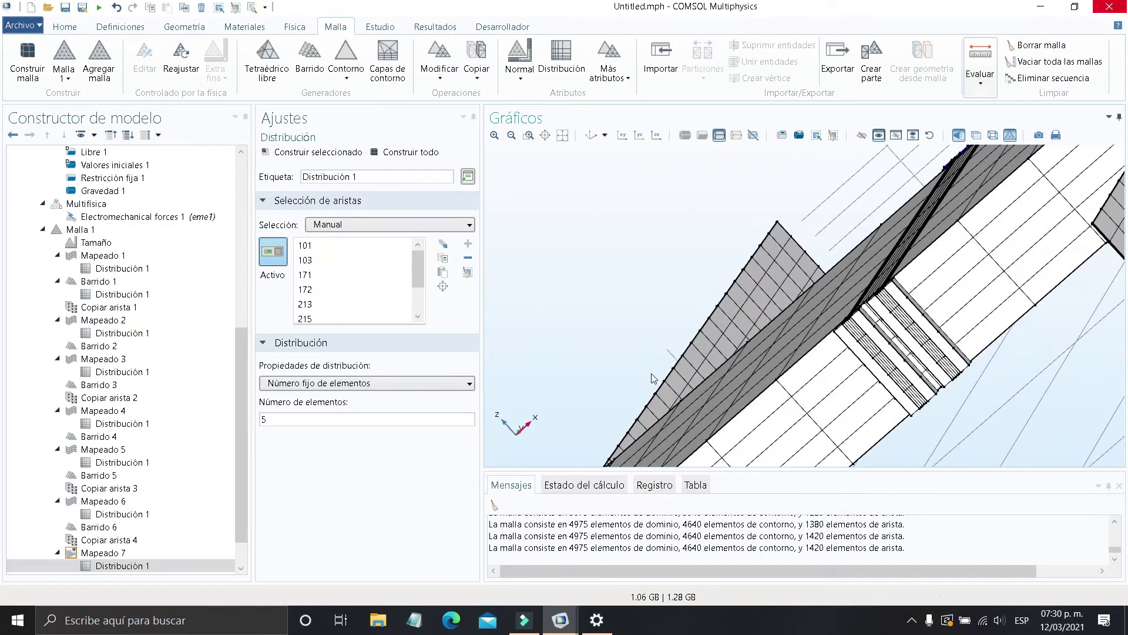
right_drag(828, 317, 676, 304)
scroll(747, 327, down, 3)
scroll(788, 346, up, 8)
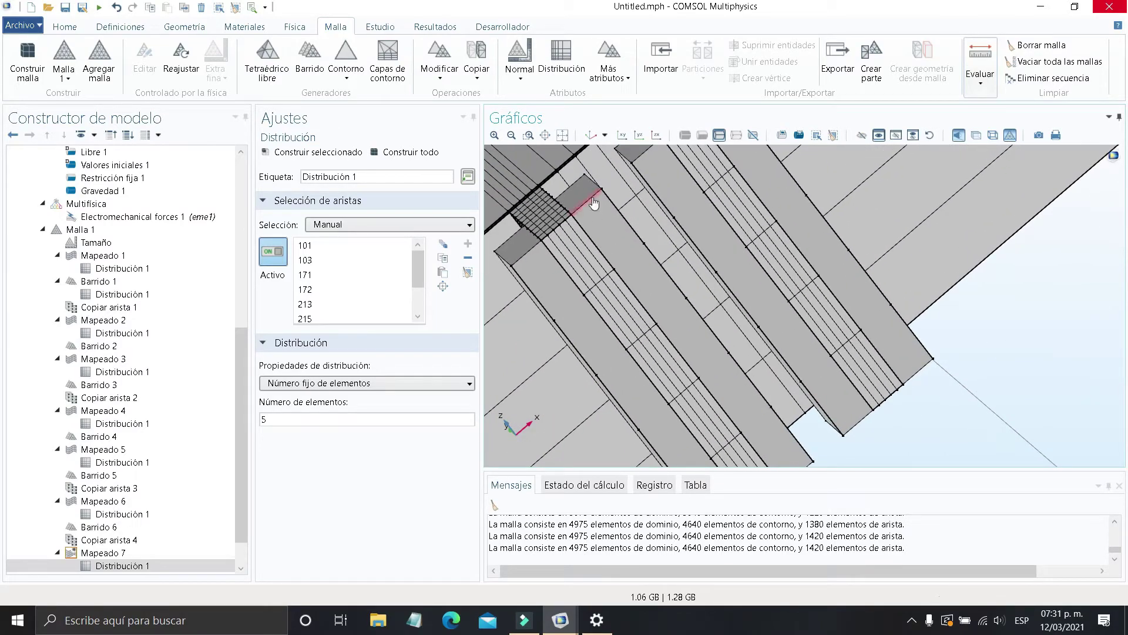
click(532, 255)
scroll(540, 262, down, 2)
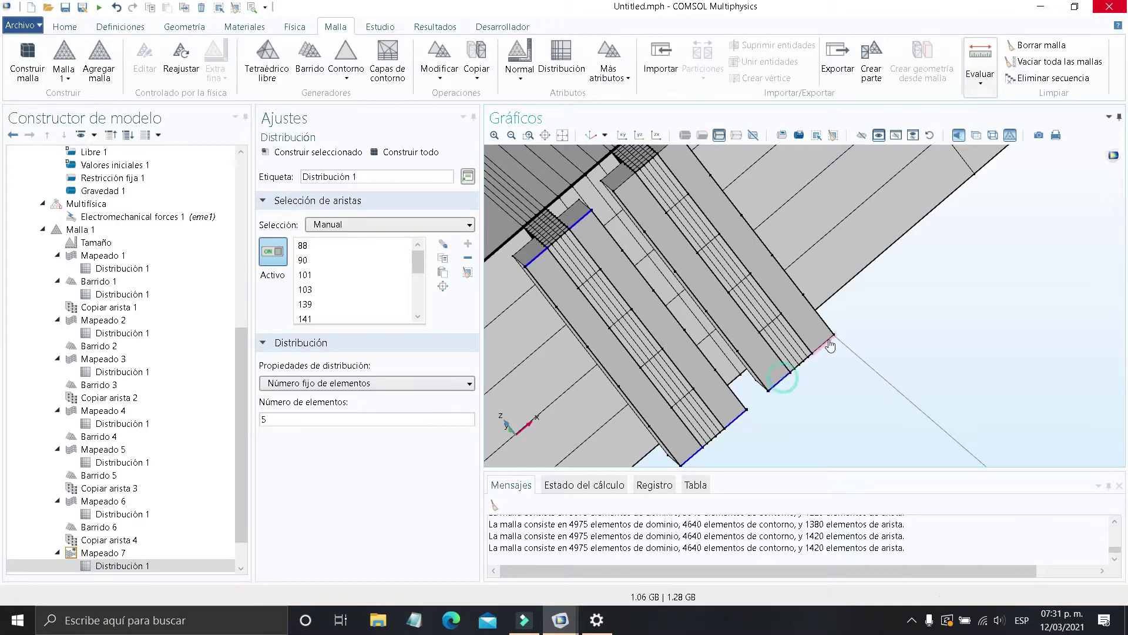
right_drag(734, 212, 753, 315)
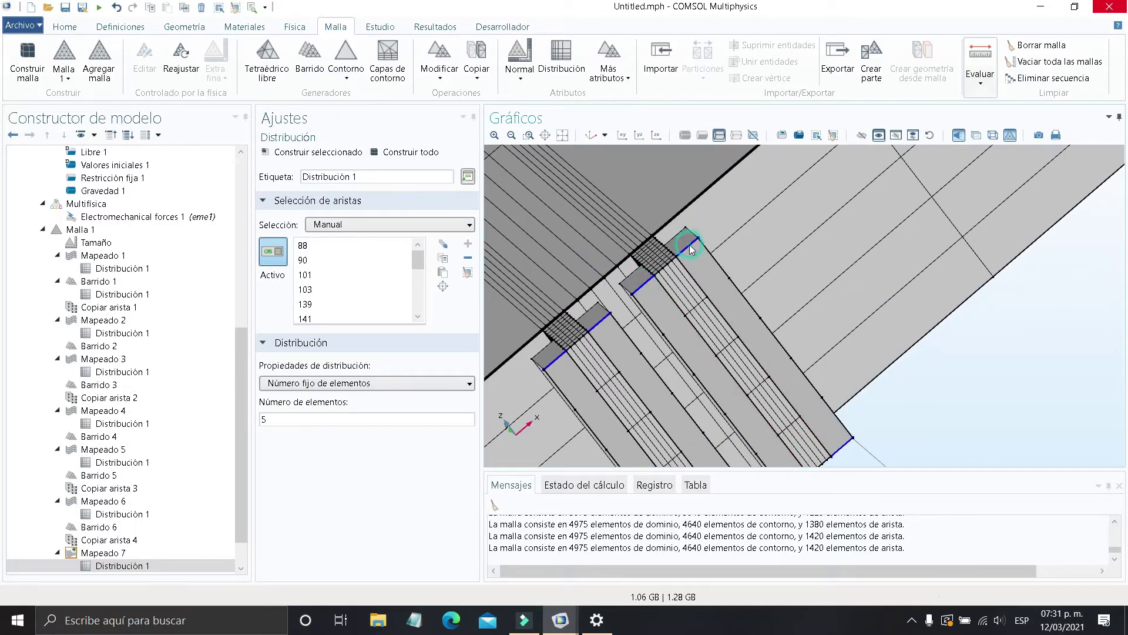
click(410, 152)
scroll(658, 298, down, 4)
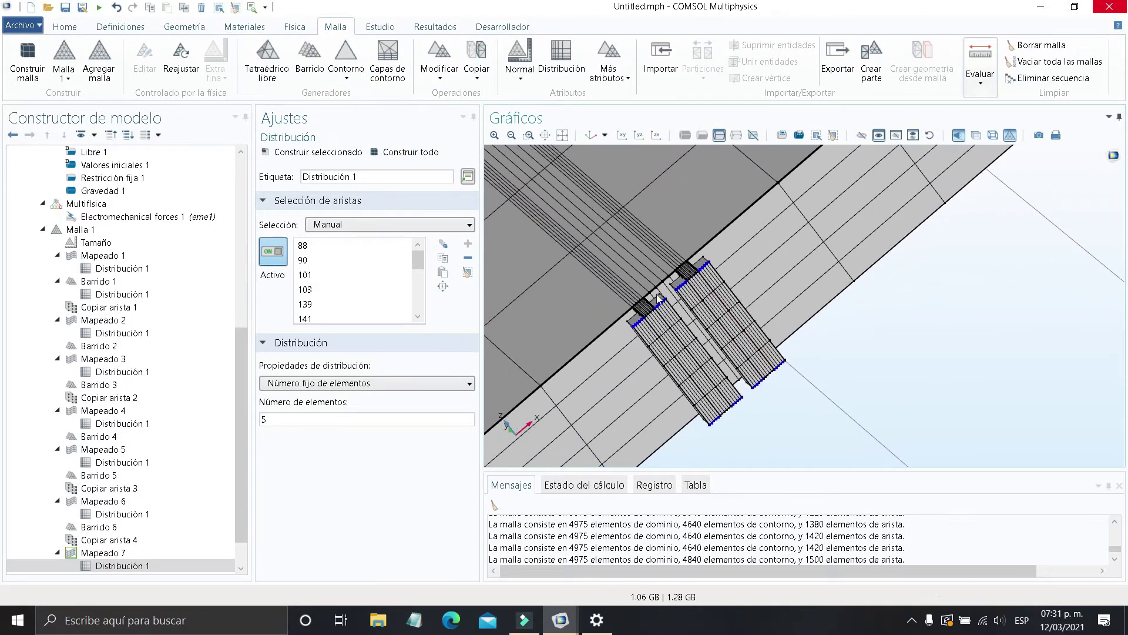
Add a Barrido (swept) mesh operation to Malla 1 and set its geometric entity level to Dominio
drag(657, 300, 738, 264)
click(94, 230)
right_click(115, 229)
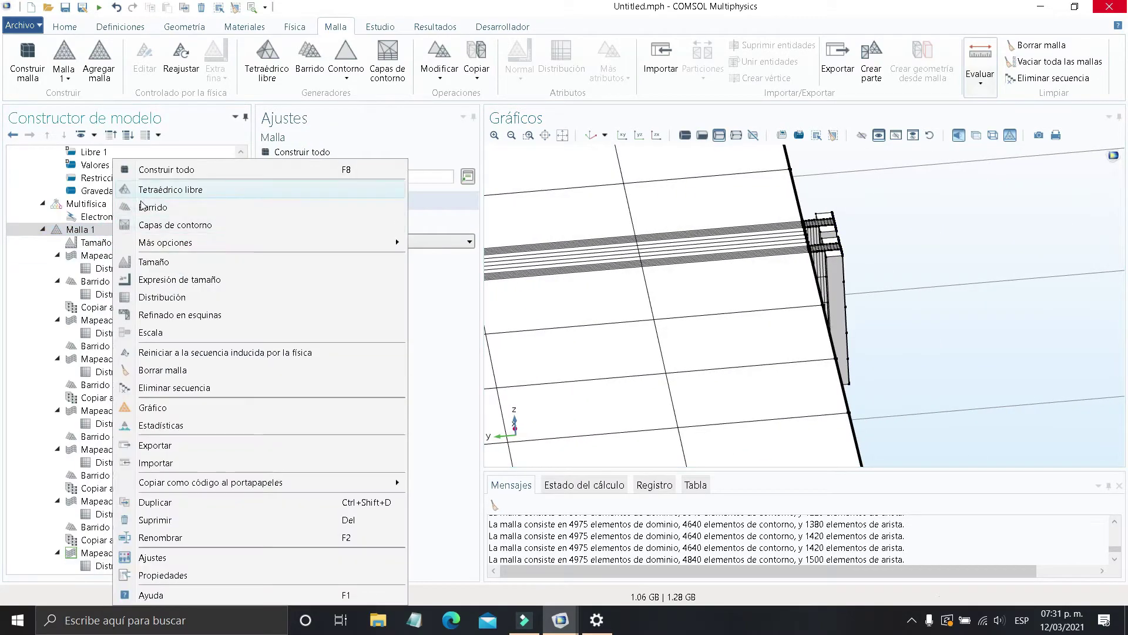
click(150, 207)
click(428, 224)
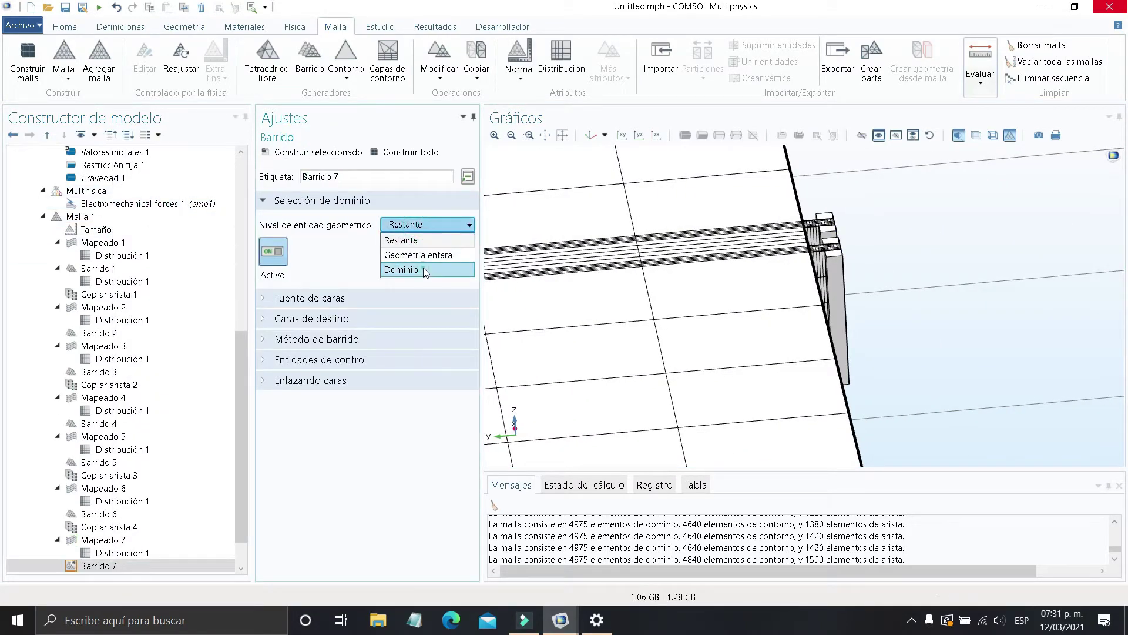
click(424, 270)
Select domains 12, 18, 24 and 30, the blocks at one end of the meshed strips, for the sweep
scroll(875, 224, up, 3)
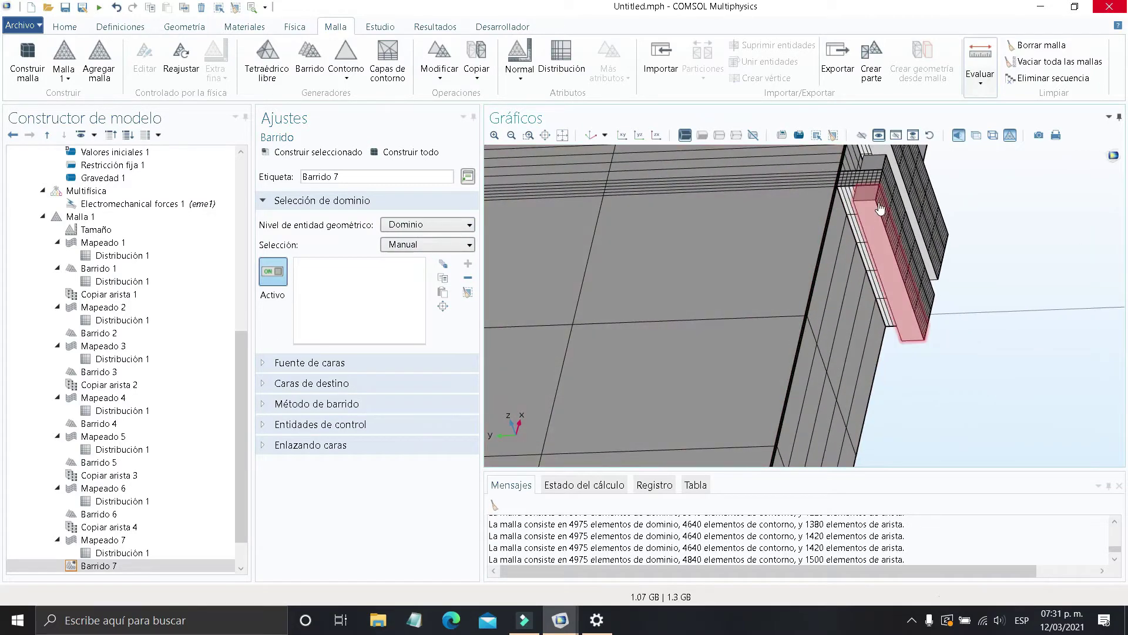
click(879, 208)
click(881, 165)
right_drag(882, 163, 874, 259)
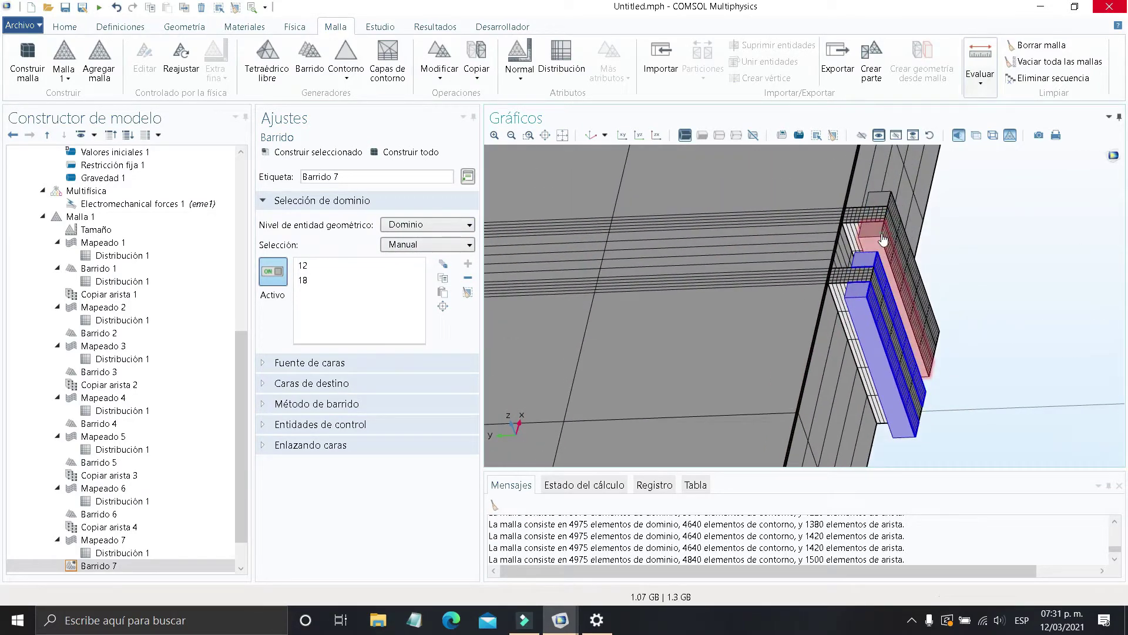
click(883, 236)
click(883, 201)
Add the four matching blocks at the opposite end of the strips to the sweep selection and build the whole mesh
scroll(792, 235, down, 3)
right_drag(793, 273, 1015, 279)
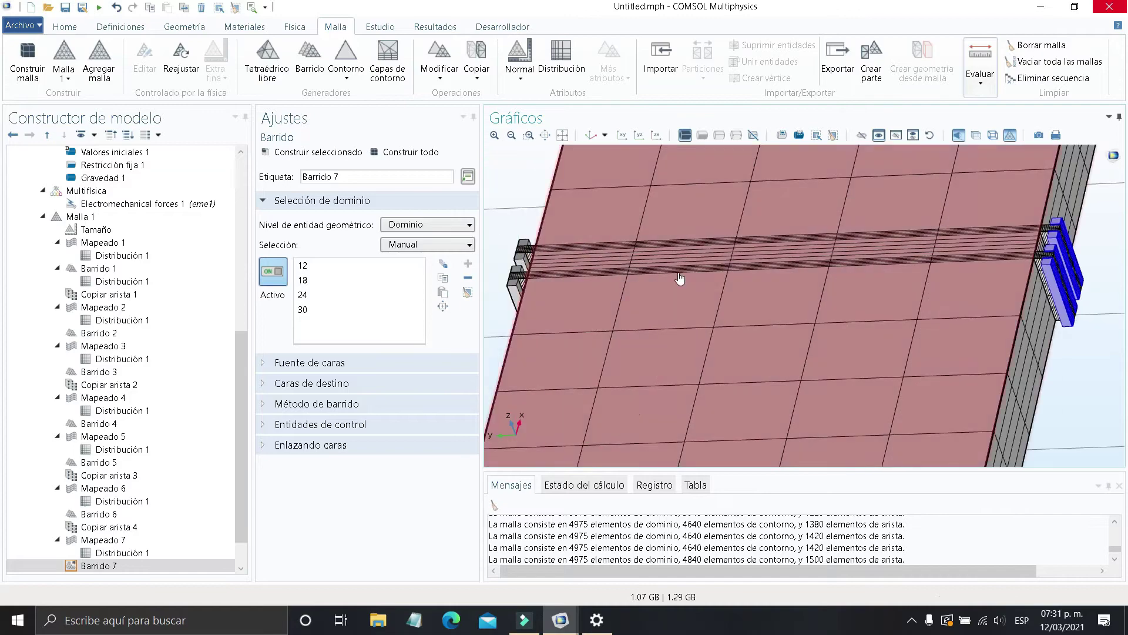
right_drag(678, 278, 894, 300)
drag(733, 283, 823, 287)
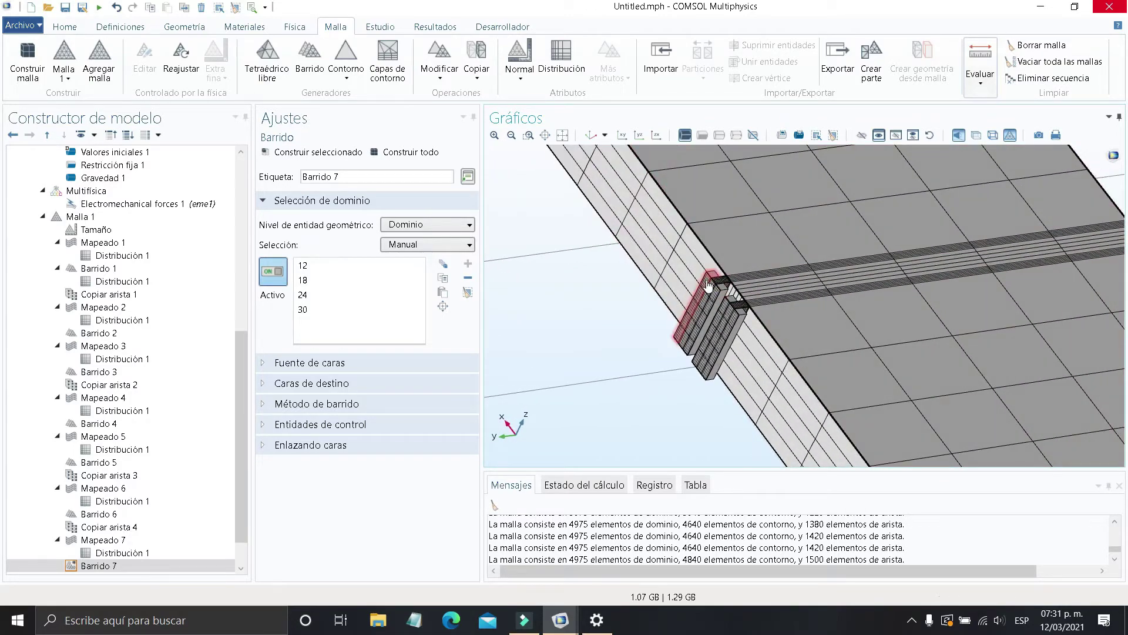
click(718, 294)
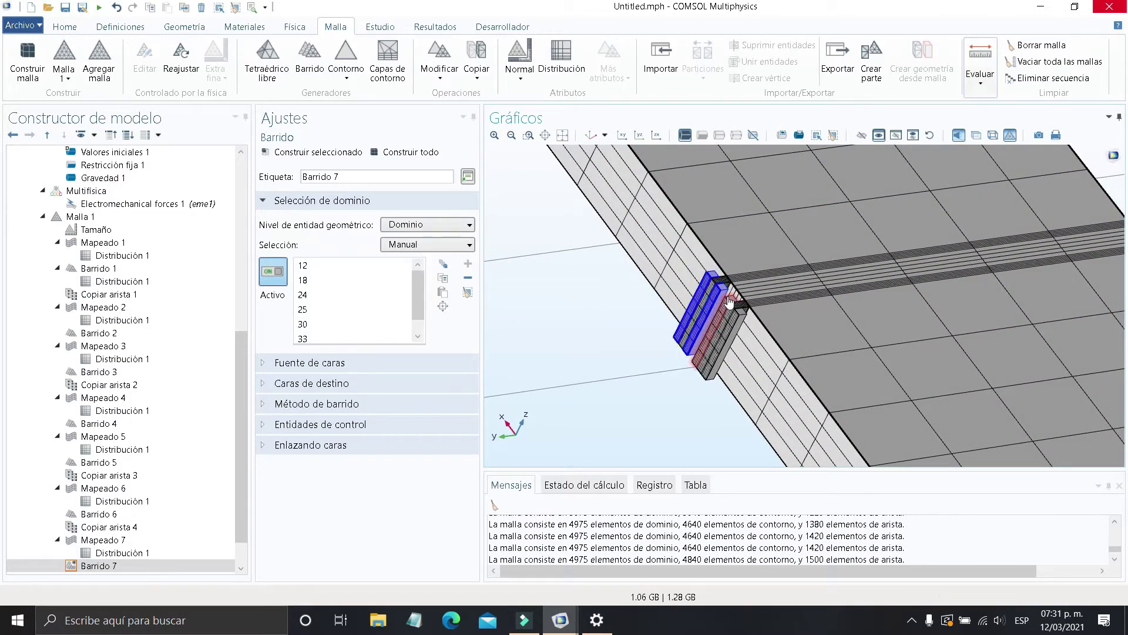
click(727, 306)
click(738, 320)
scroll(722, 314, up, 3)
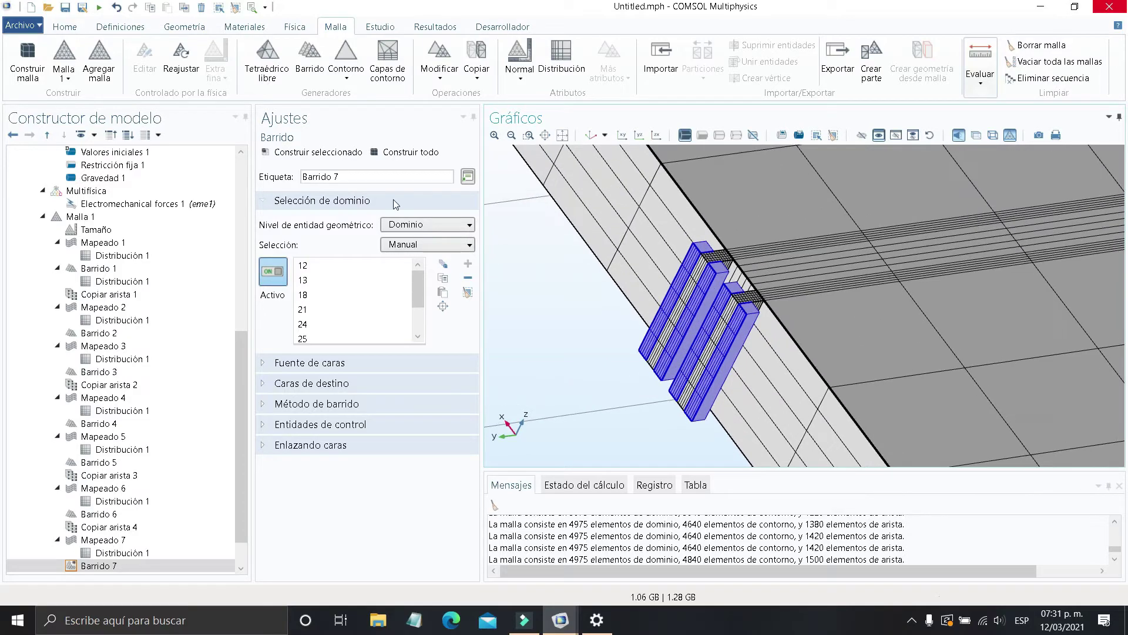
click(414, 152)
Reset the hiding so the hidden blocks beside the swept domains are displayed again
scroll(674, 286, up, 5)
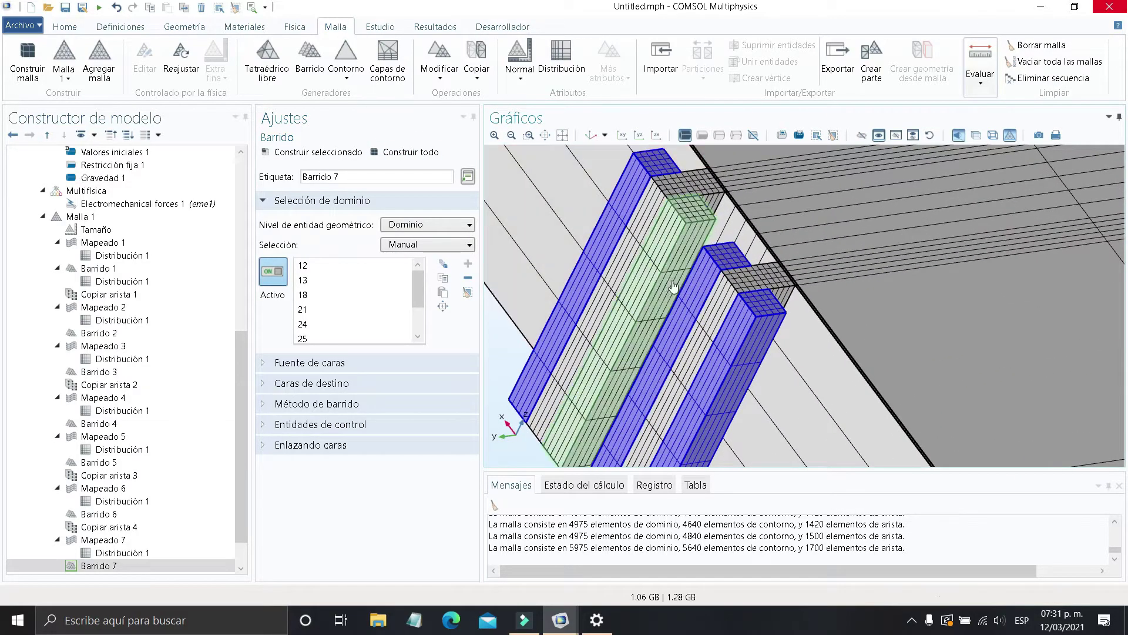
scroll(674, 286, down, 5)
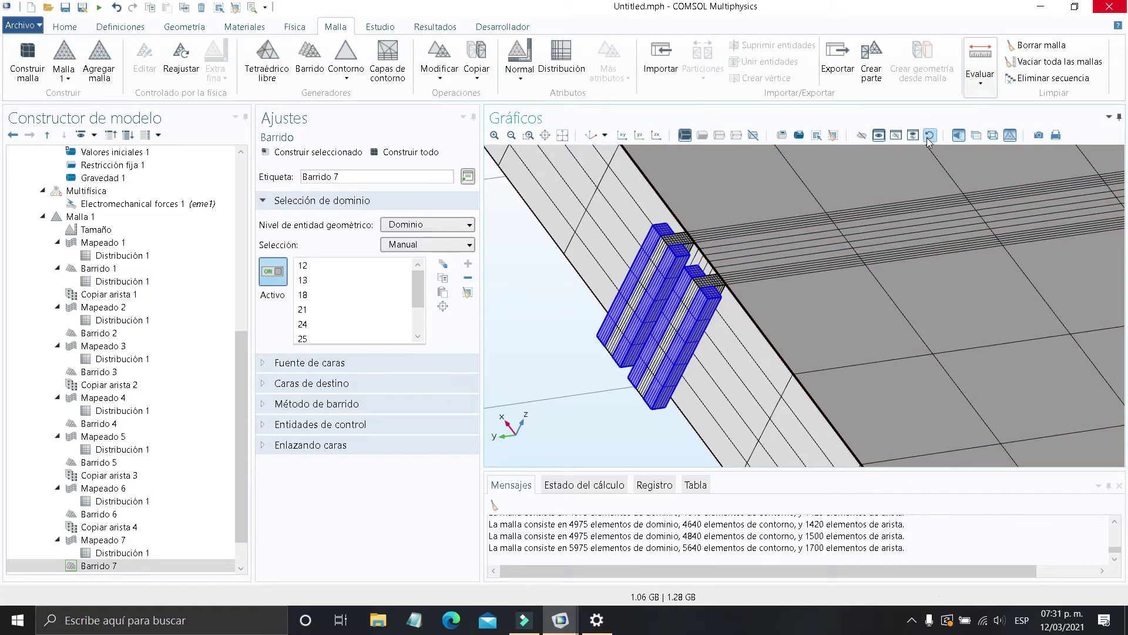
click(930, 136)
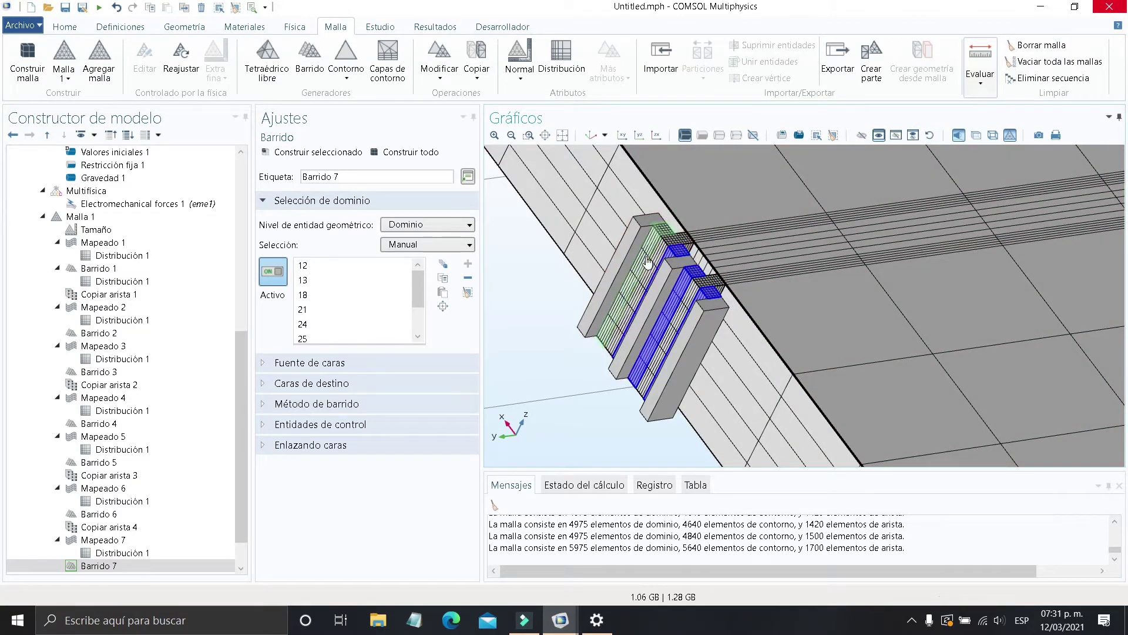
Add a Copiar arista (copy edge) operation to Malla 1 with edge 86 of the swept block as the source
drag(636, 263, 635, 299)
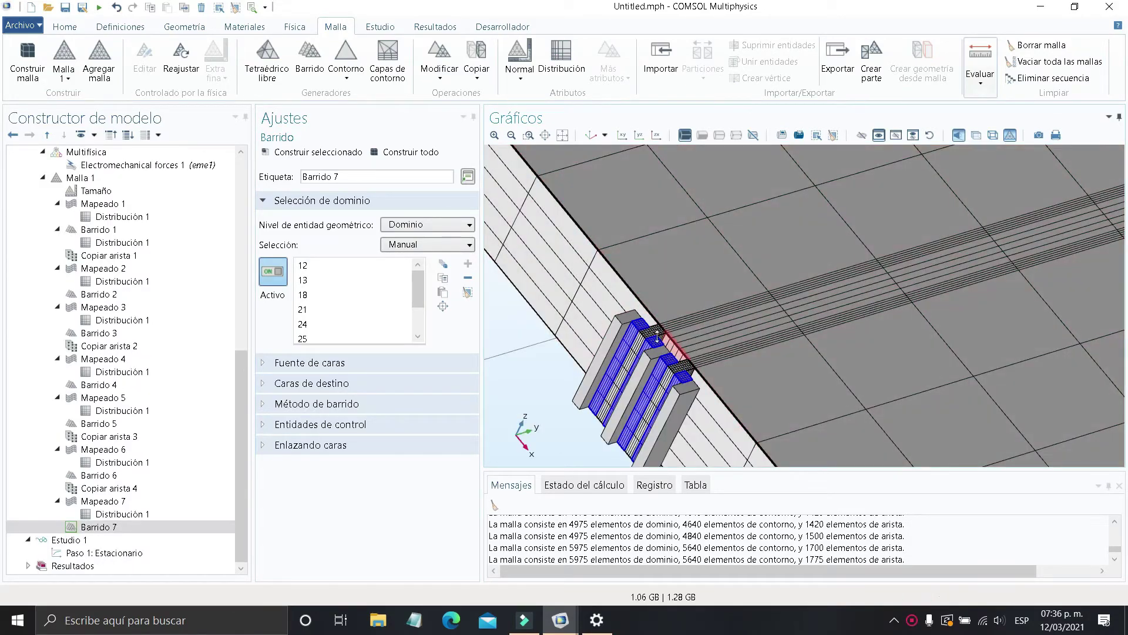
scroll(590, 369, up, 2)
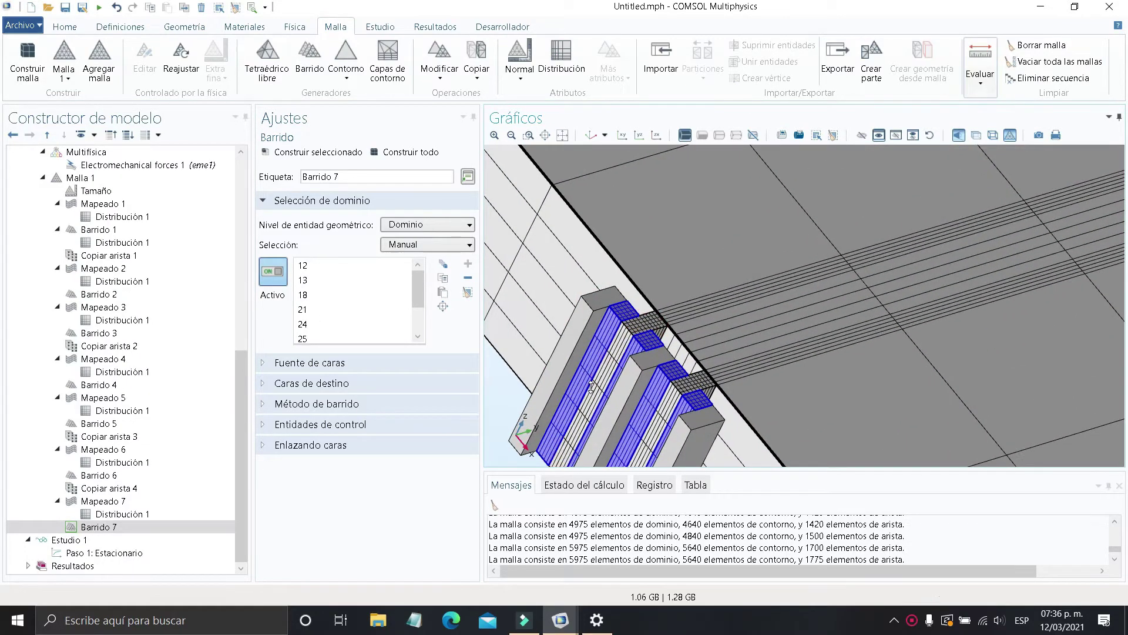
scroll(590, 369, up, 1)
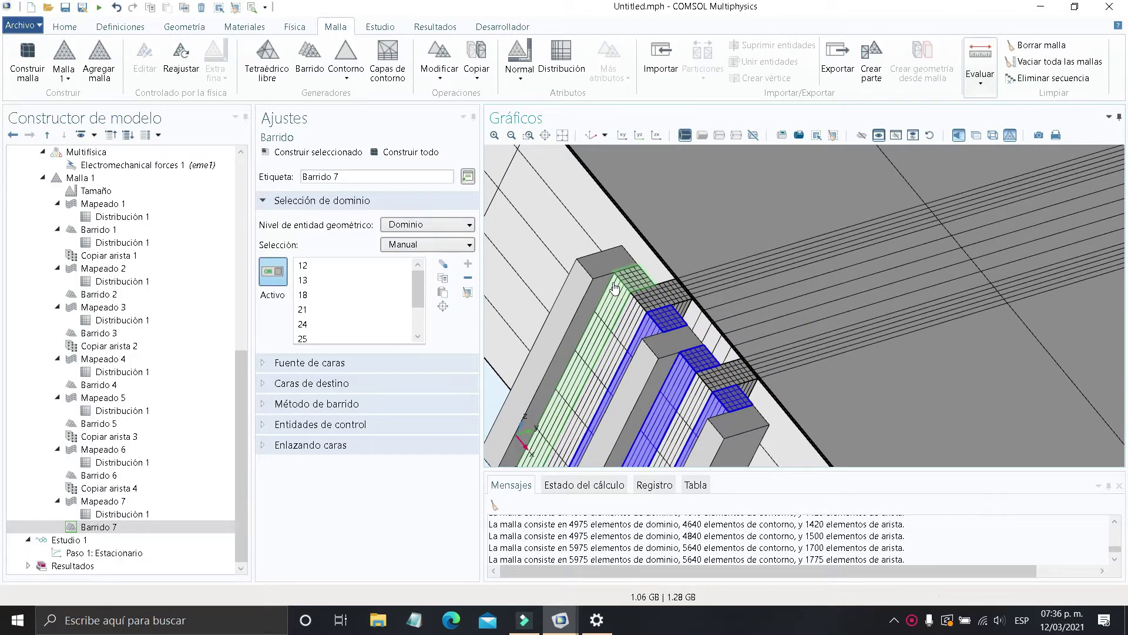
drag(611, 288, 617, 290)
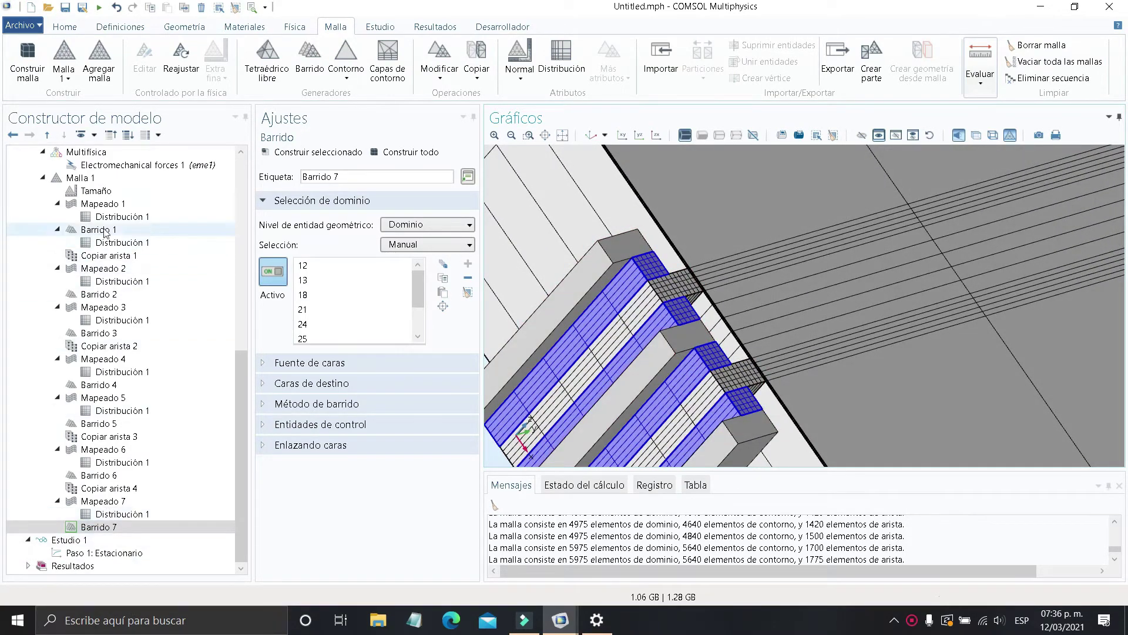
click(88, 178)
right_click(136, 178)
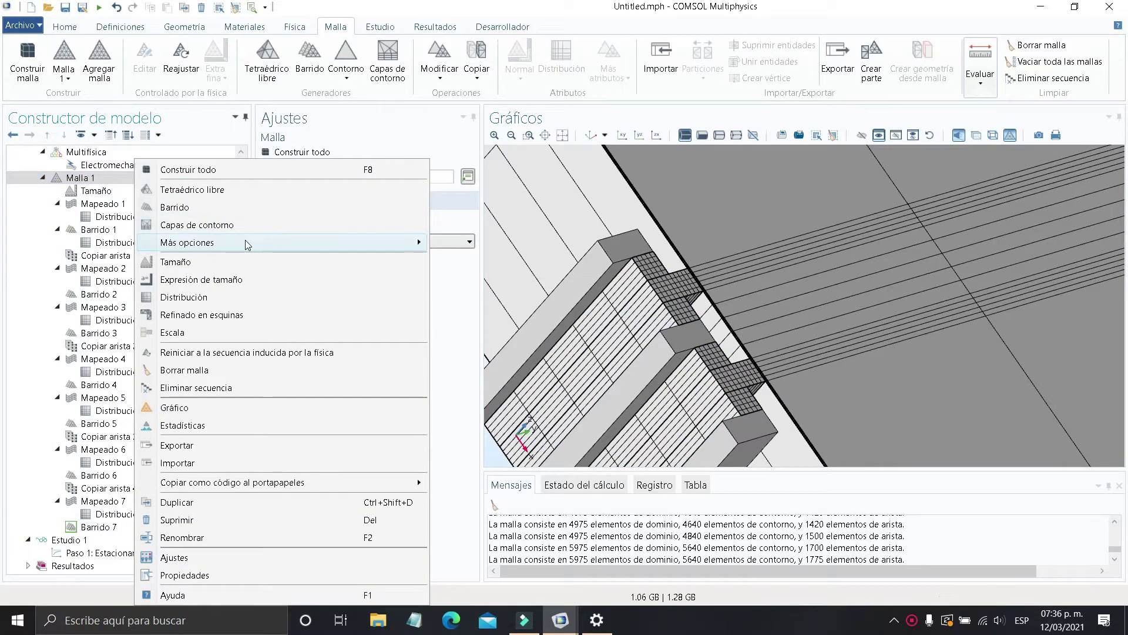
mouse_move(317, 243)
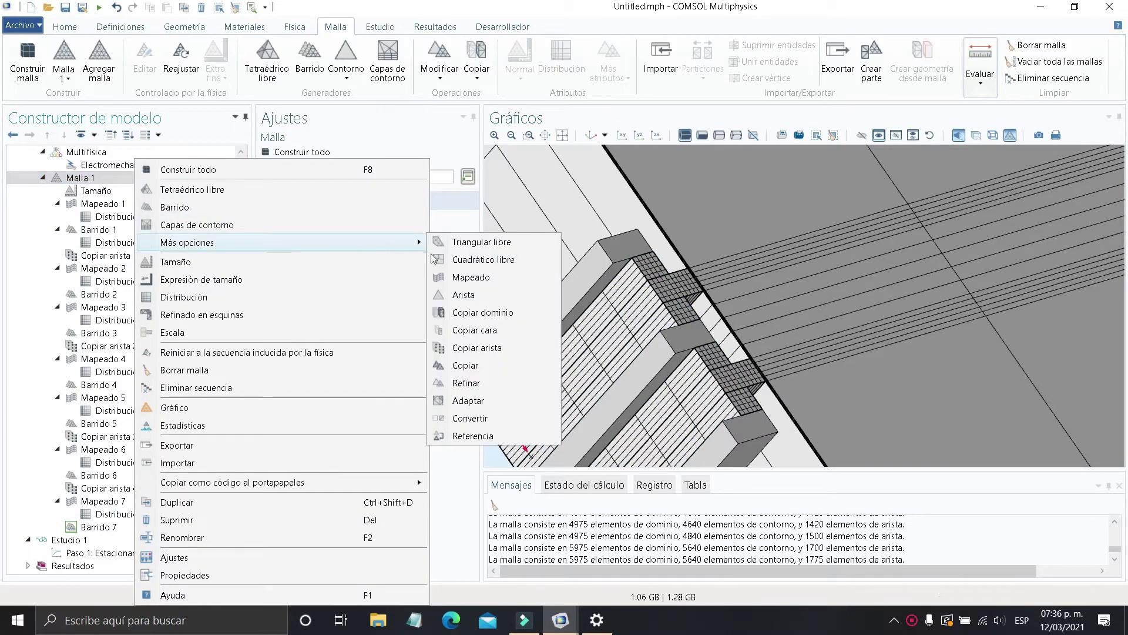
click(517, 350)
middle_drag(613, 287, 554, 233)
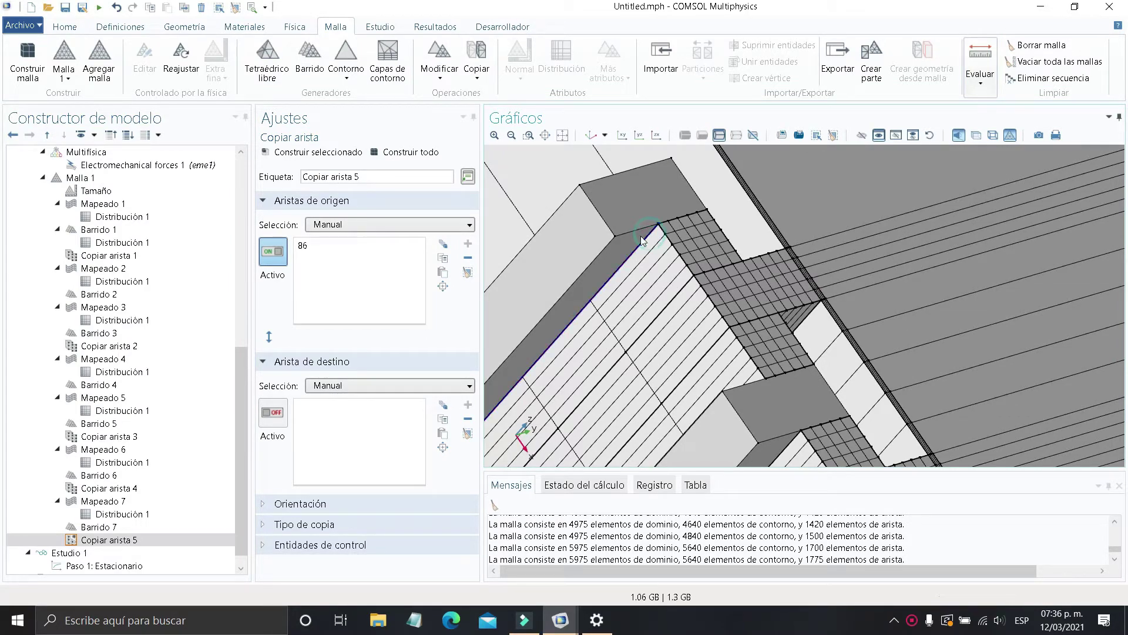
Set the two long outer edges of each of the three unmeshed blocks at this end as destination edges, including 67, 83, 173, 195 and 285
click(280, 413)
right_drag(510, 355, 603, 406)
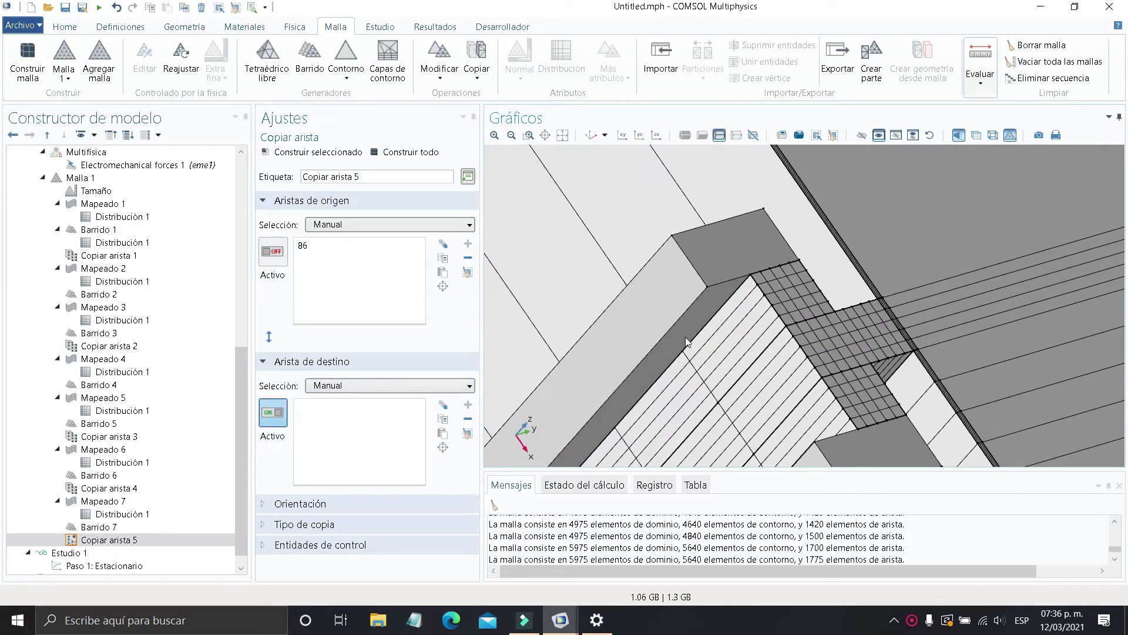
click(698, 299)
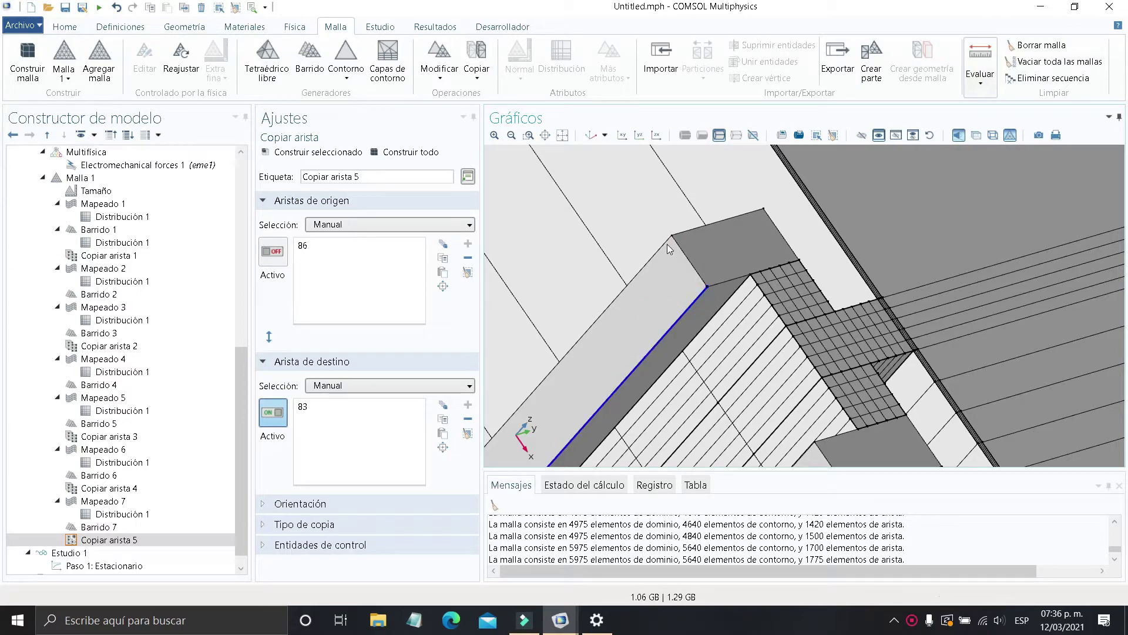
click(664, 247)
scroll(676, 294, down, 3)
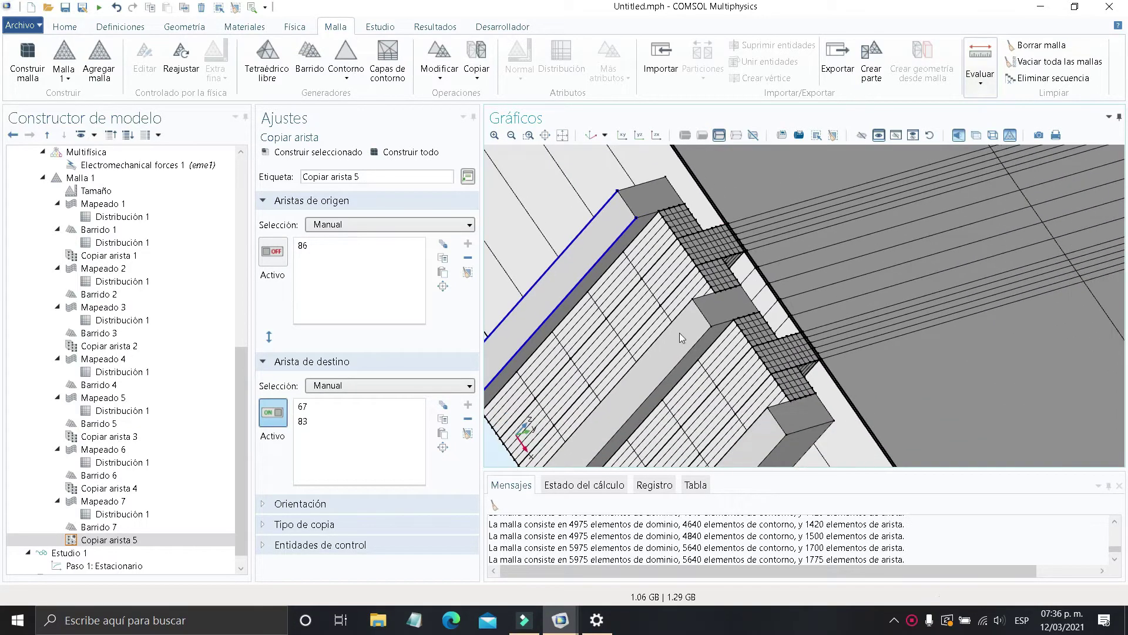
click(686, 314)
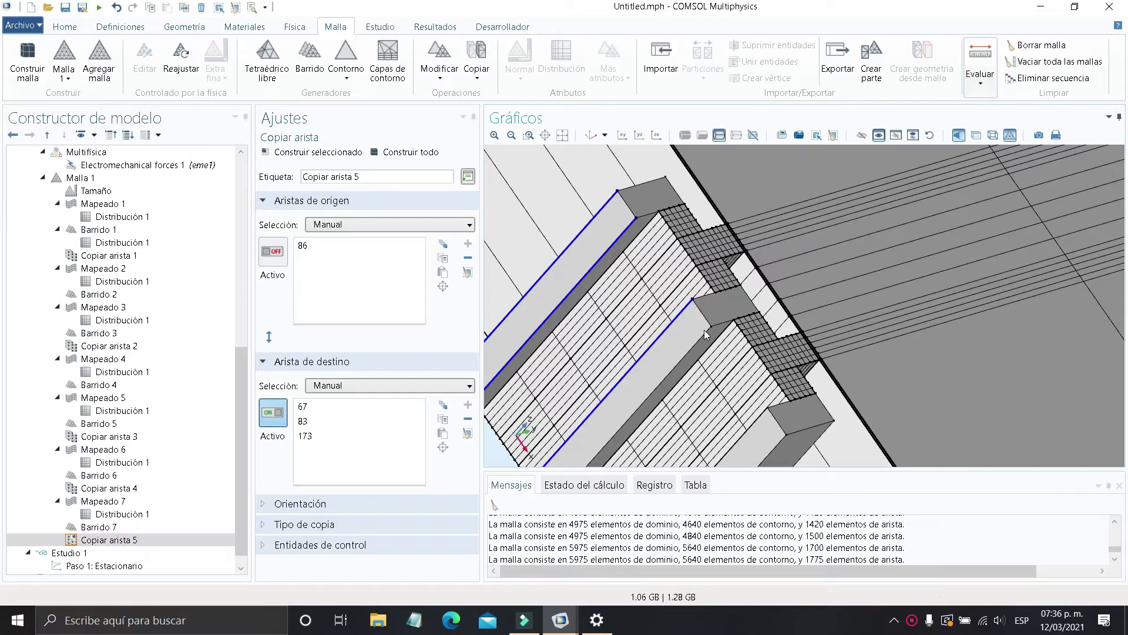
scroll(708, 335, down, 3)
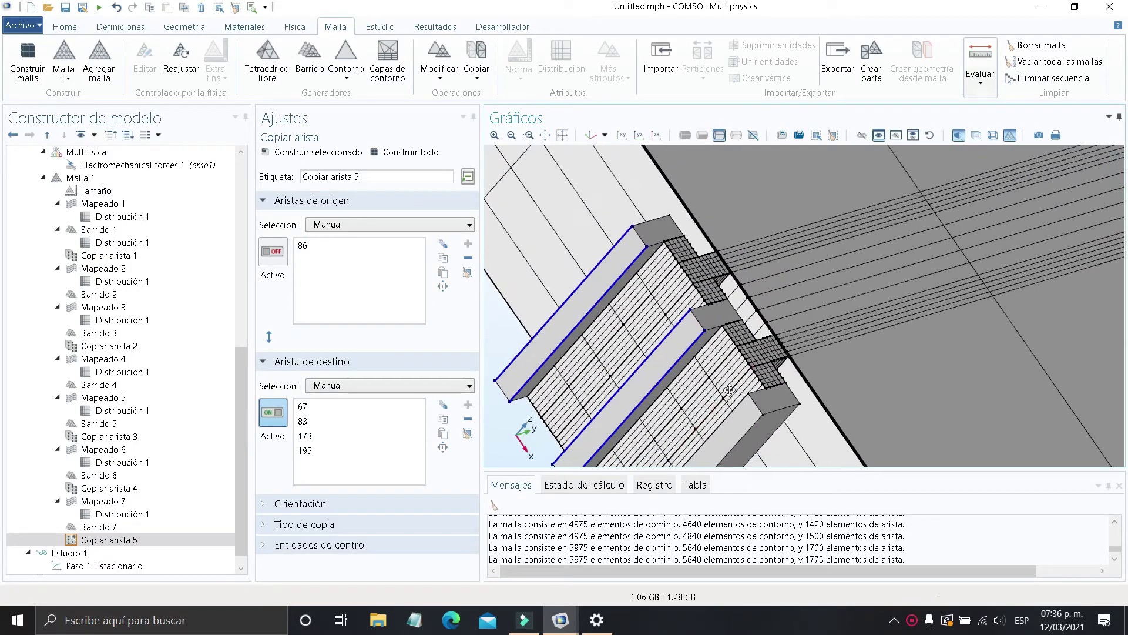
click(706, 386)
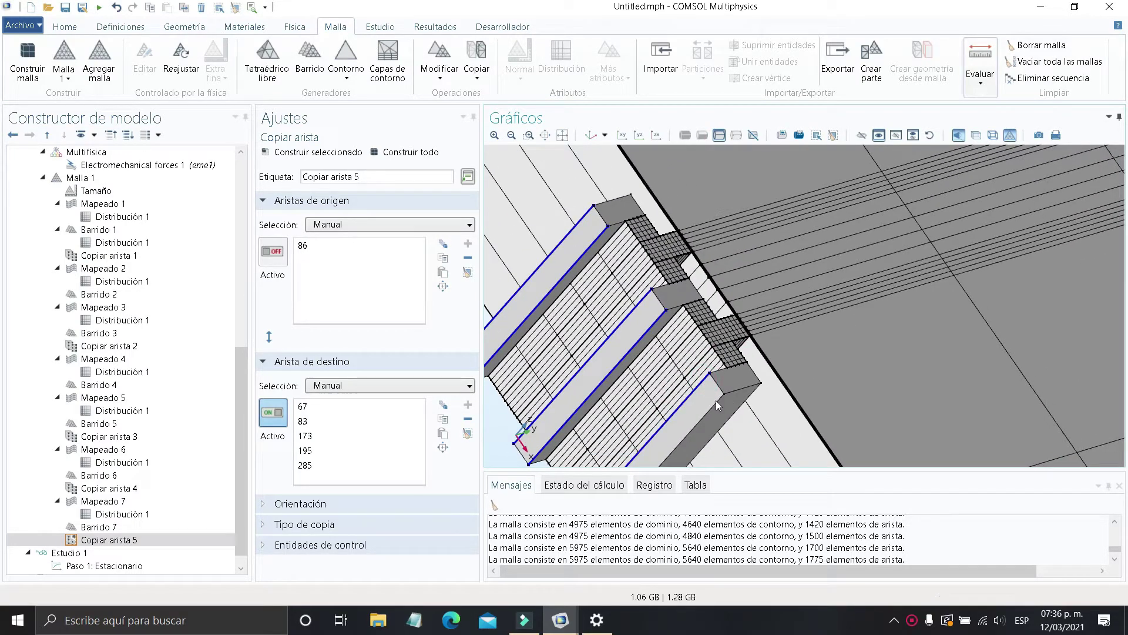
click(718, 402)
Add the two long outer edges of each of the three unmeshed blocks at the opposite end to the destination edges
scroll(743, 341, down, 4)
drag(849, 339, 711, 337)
right_drag(711, 337, 881, 335)
drag(882, 335, 758, 326)
scroll(1063, 284, up, 5)
right_drag(848, 302, 1016, 211)
click(728, 240)
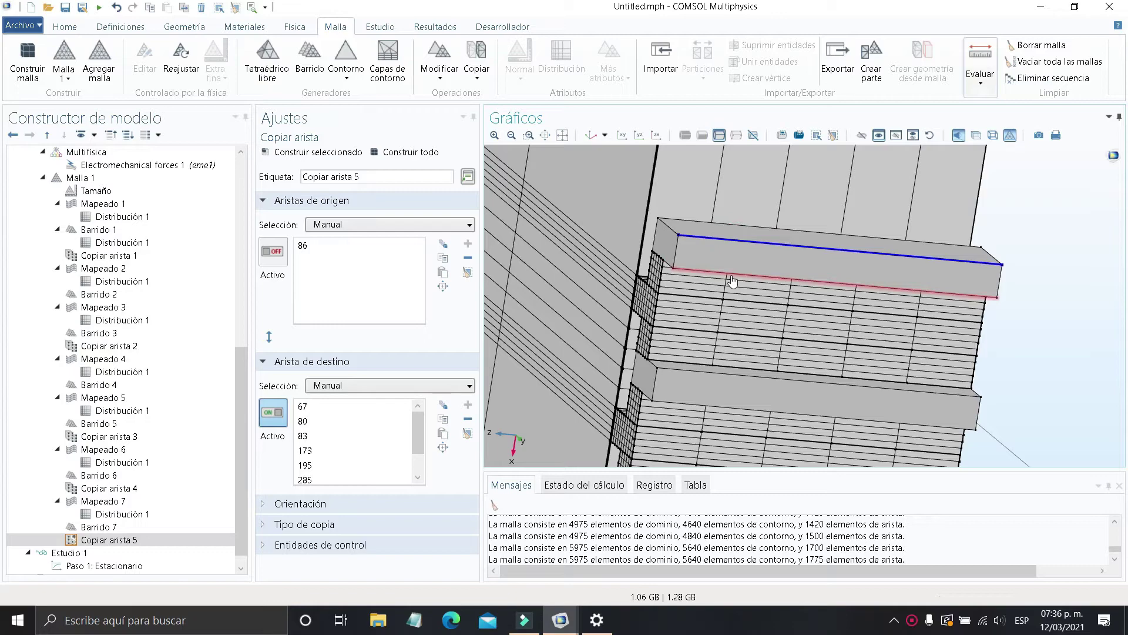
click(735, 273)
click(719, 375)
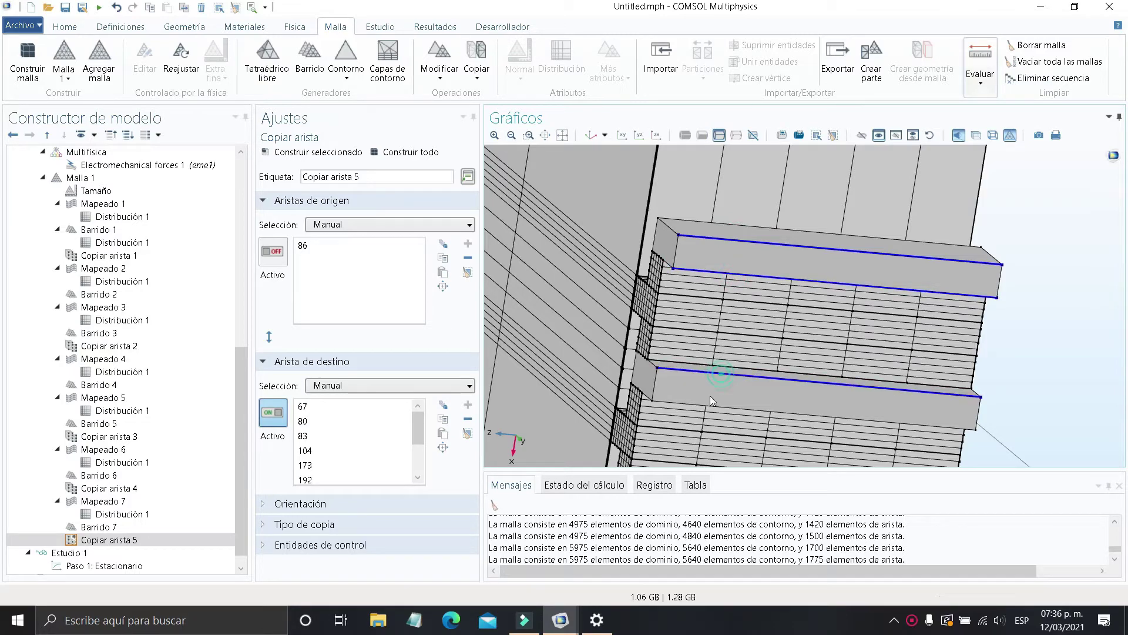
click(686, 404)
right_drag(690, 364, 768, 161)
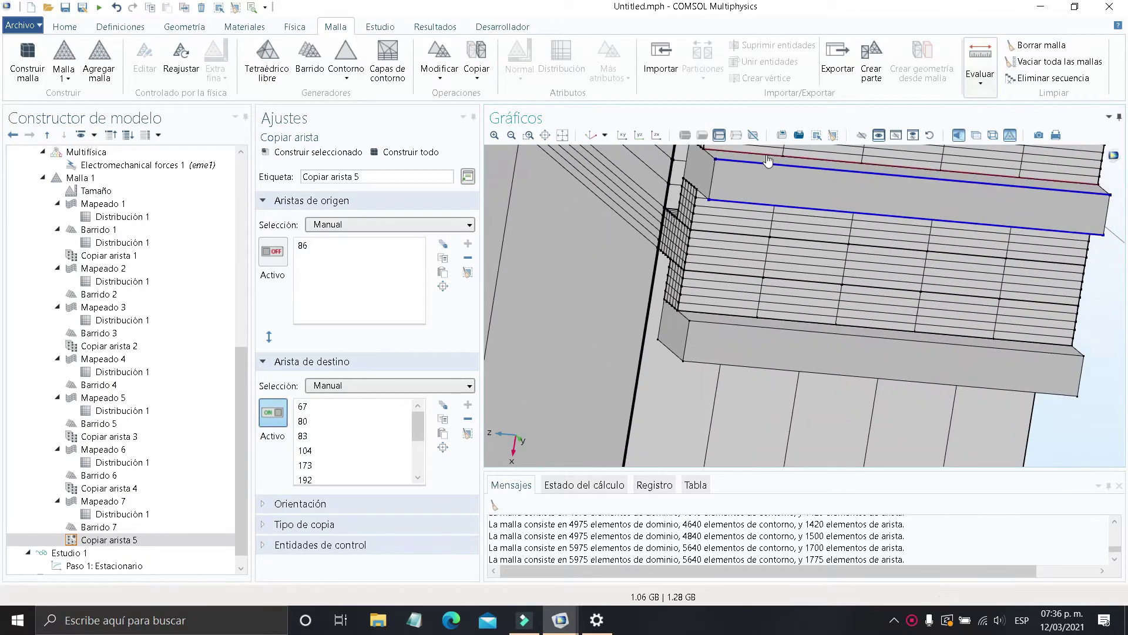
click(738, 323)
click(734, 366)
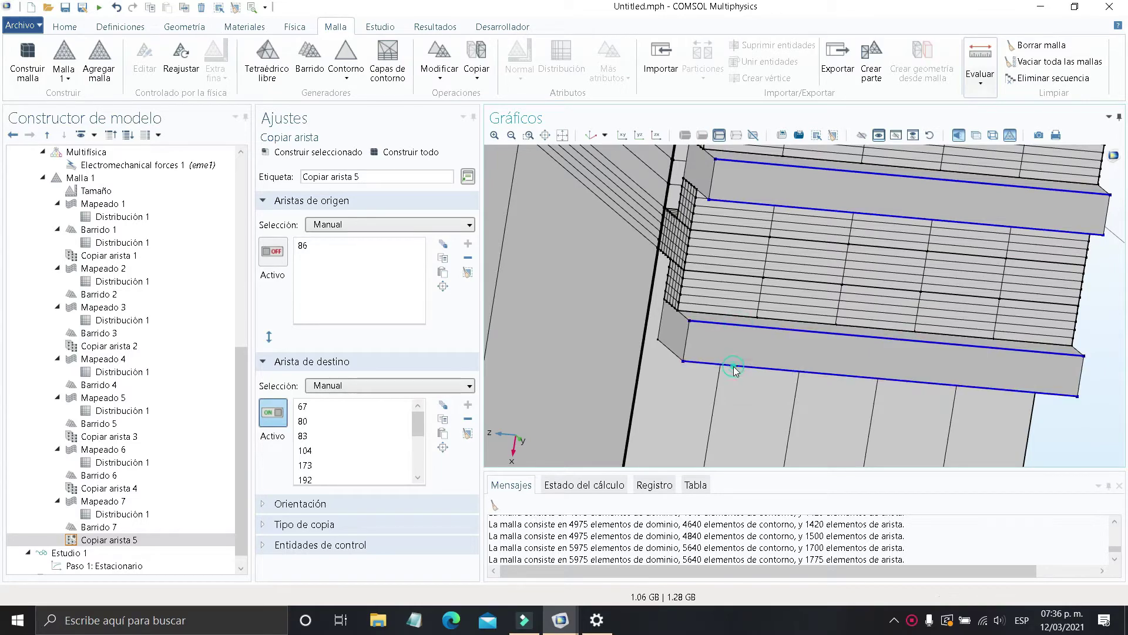
Add a Mapeado (mapped) mesh operation to Malla 1 and select boundaries 53, 119 and 185, the long outer faces of the unmeshed blocks
click(118, 177)
right_click(123, 177)
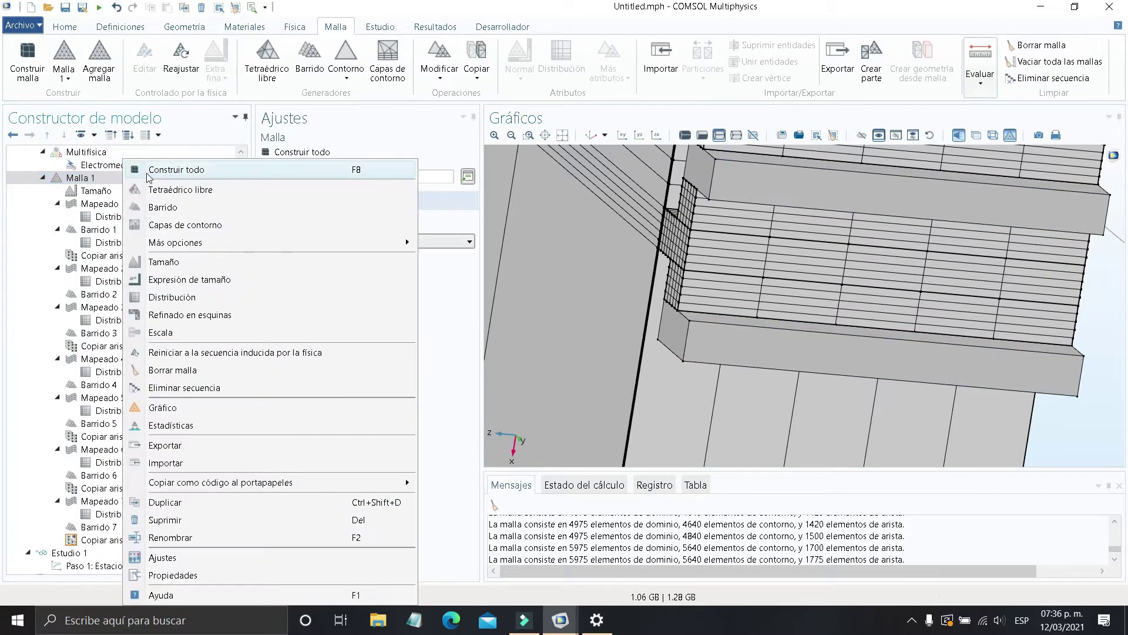
mouse_move(282, 243)
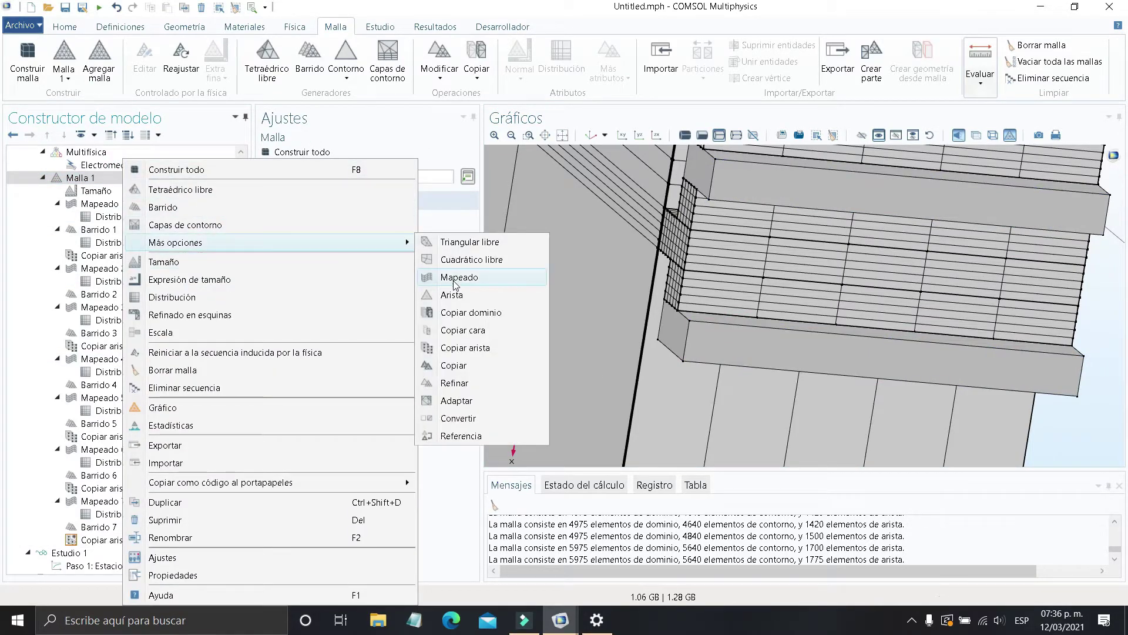
click(455, 277)
click(811, 348)
click(805, 173)
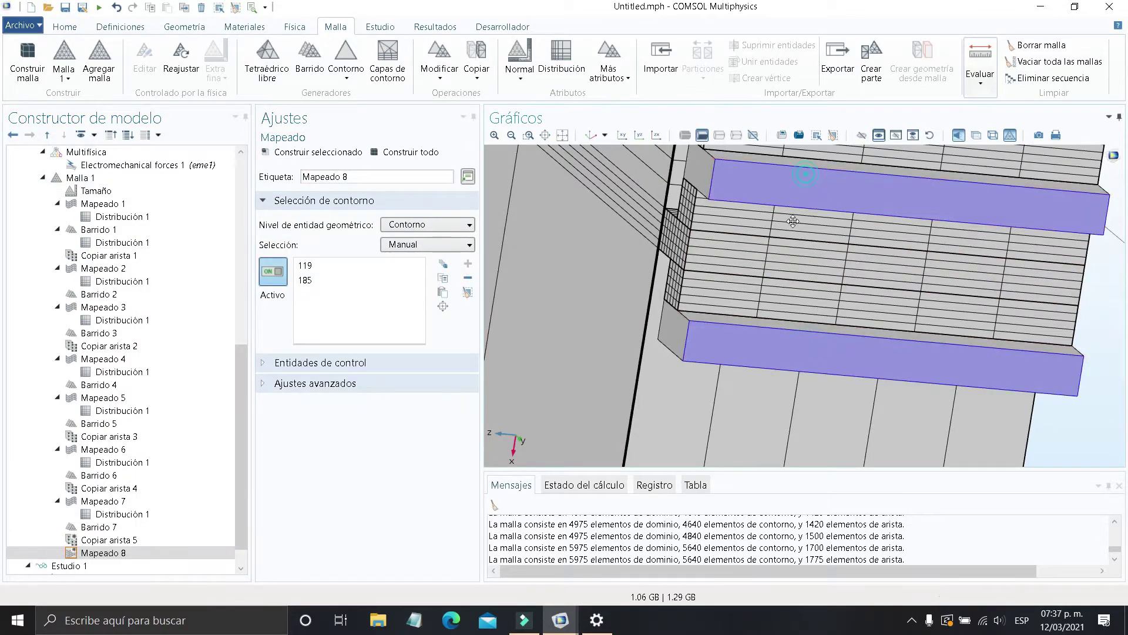
right_drag(793, 221, 779, 402)
click(798, 234)
Add the long outer faces of the three blocks at the other end, including 45 and 109, to the mapped mesh selection
scroll(763, 294, down, 6)
right_drag(770, 337, 870, 353)
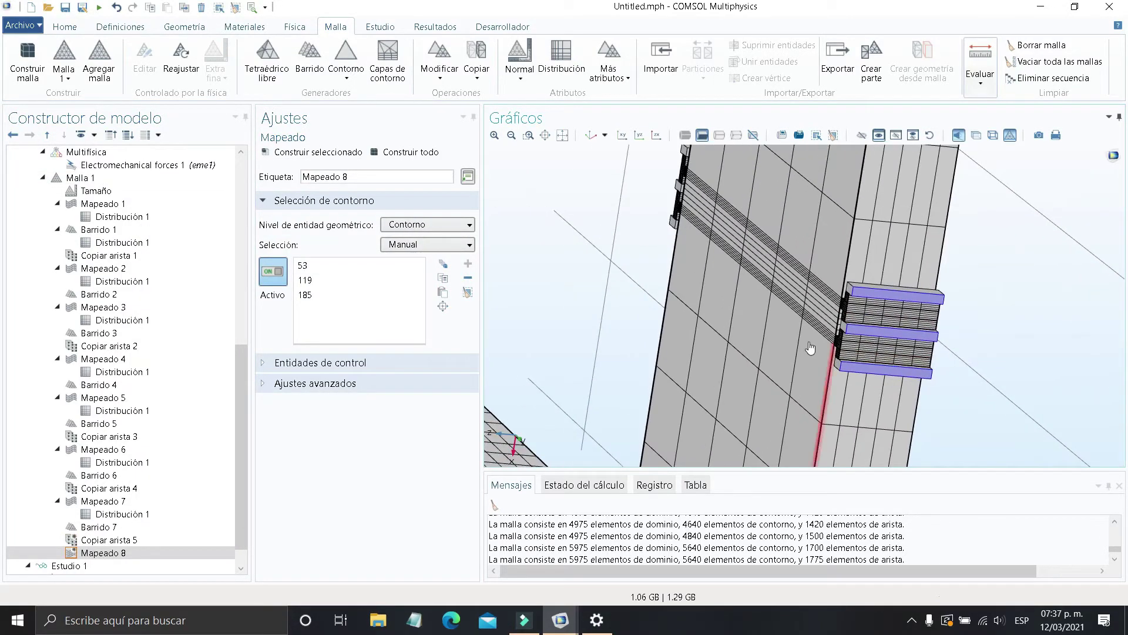
drag(810, 346, 947, 391)
scroll(774, 317, up, 5)
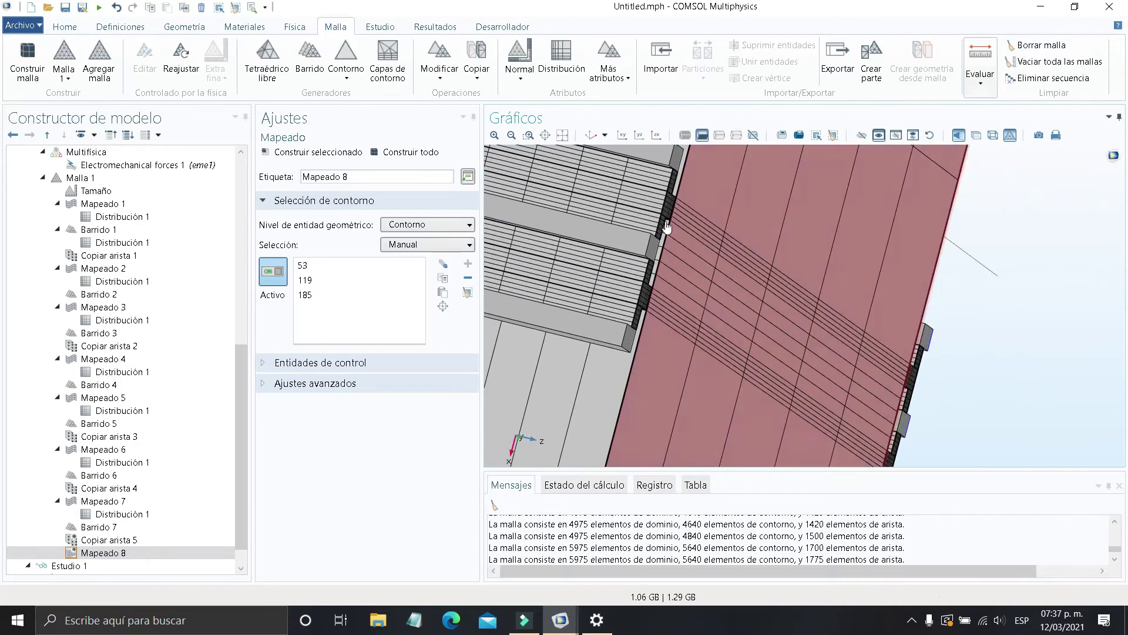
click(652, 159)
click(632, 242)
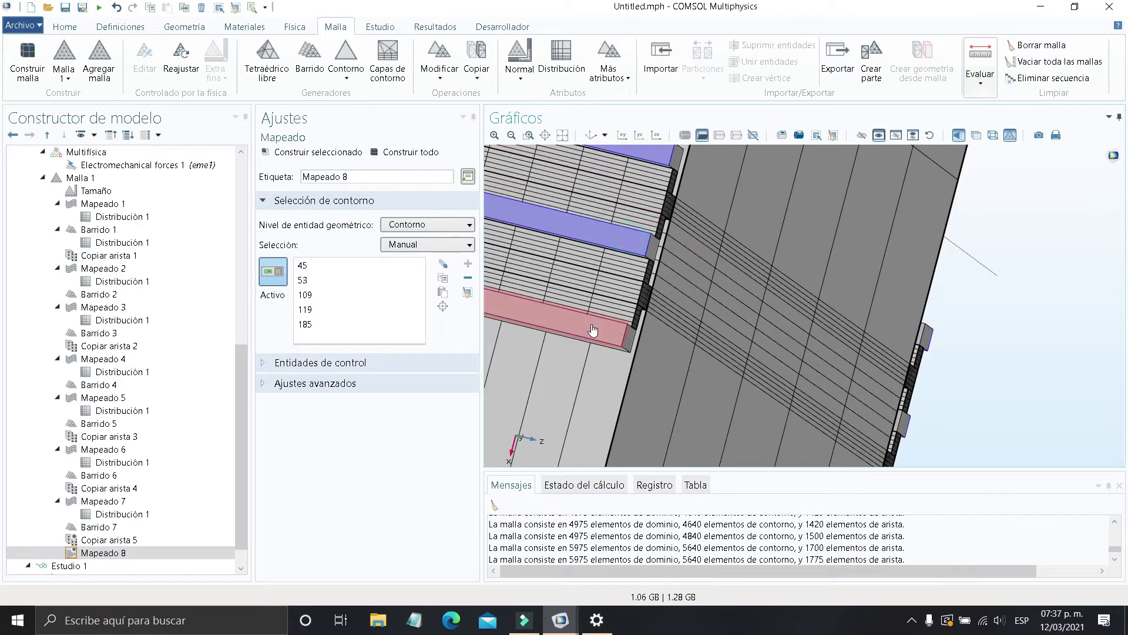
click(593, 330)
Add a Distribución to Mapeado 8 and select the short end edges of the outer faces at this end: 69, 71, 175, 177, 287 and 289
right_click(127, 552)
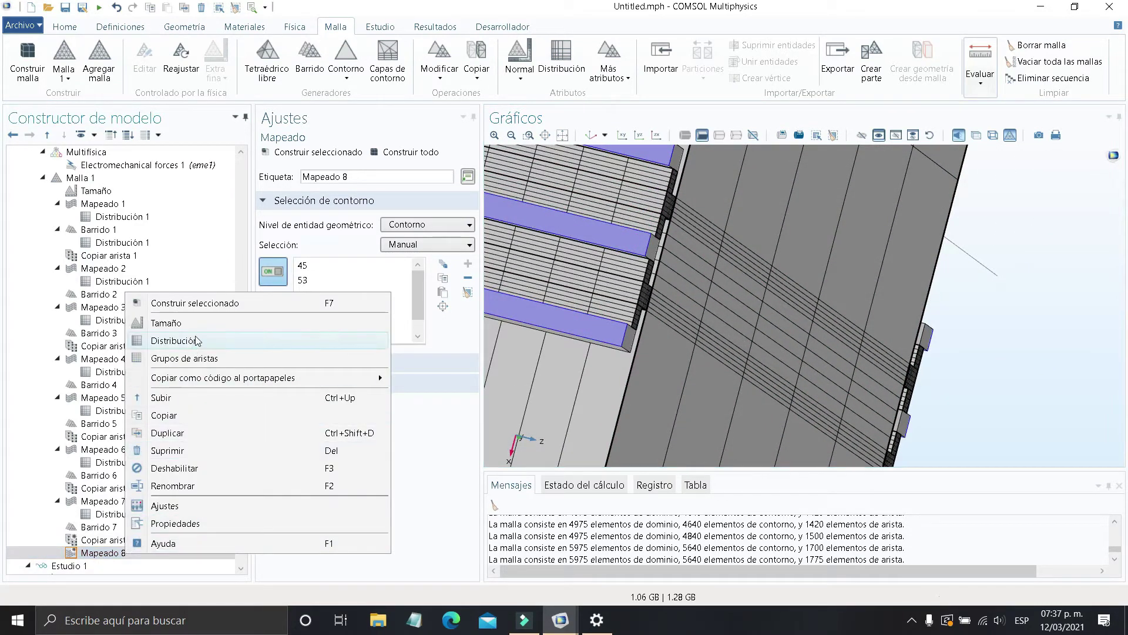
click(196, 341)
scroll(652, 257, up, 3)
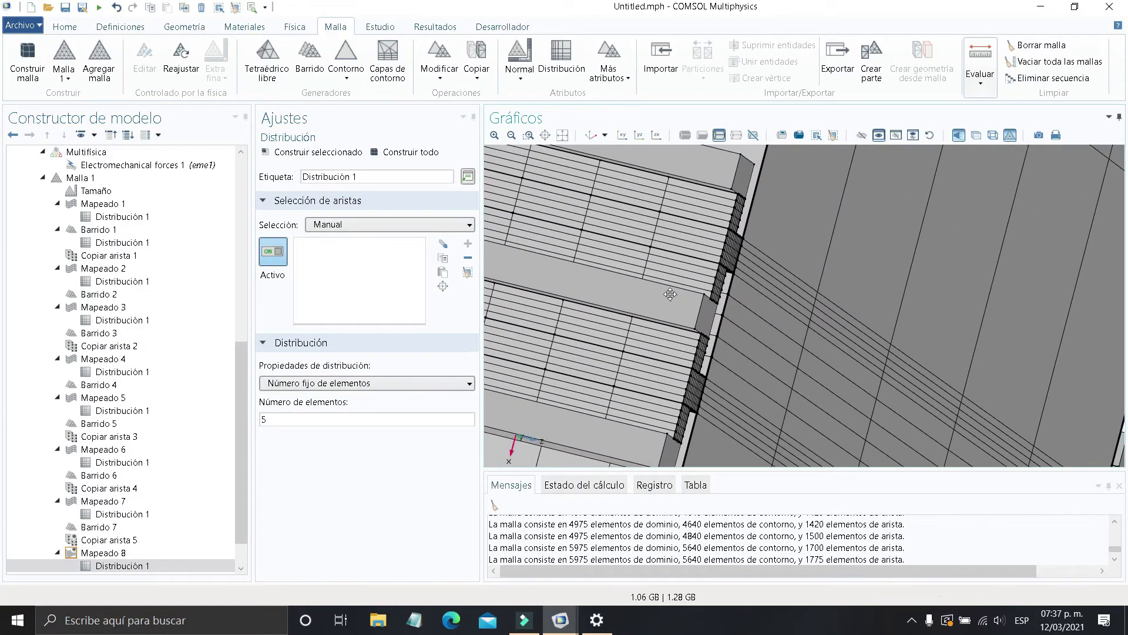
click(707, 311)
right_drag(707, 312, 903, 355)
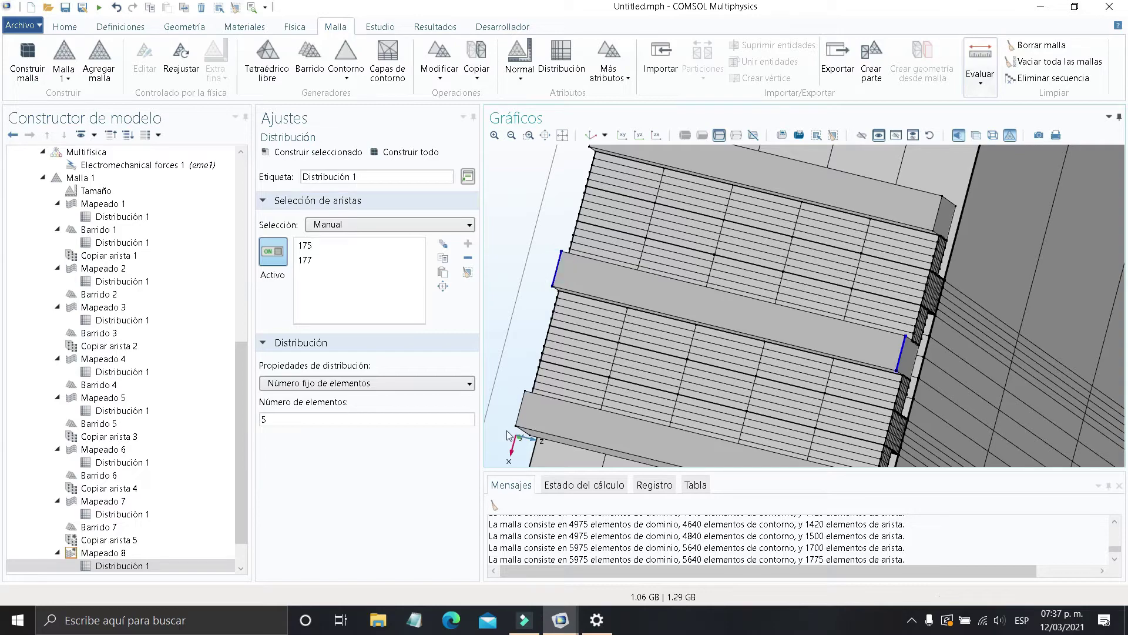
right_drag(703, 402, 693, 311)
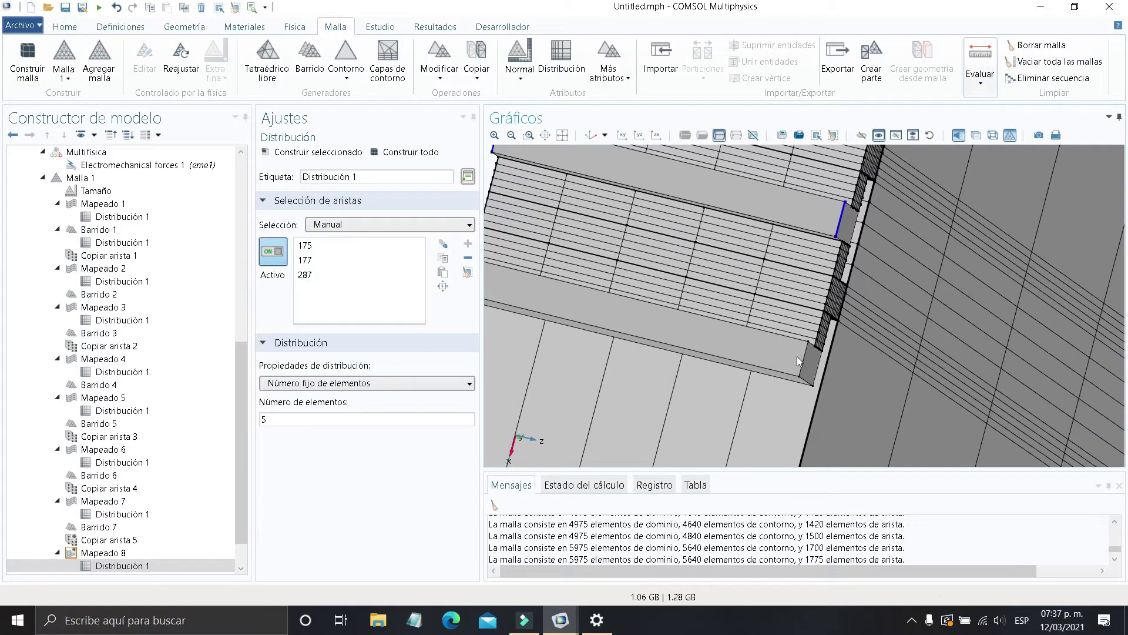
right_drag(785, 390, 765, 462)
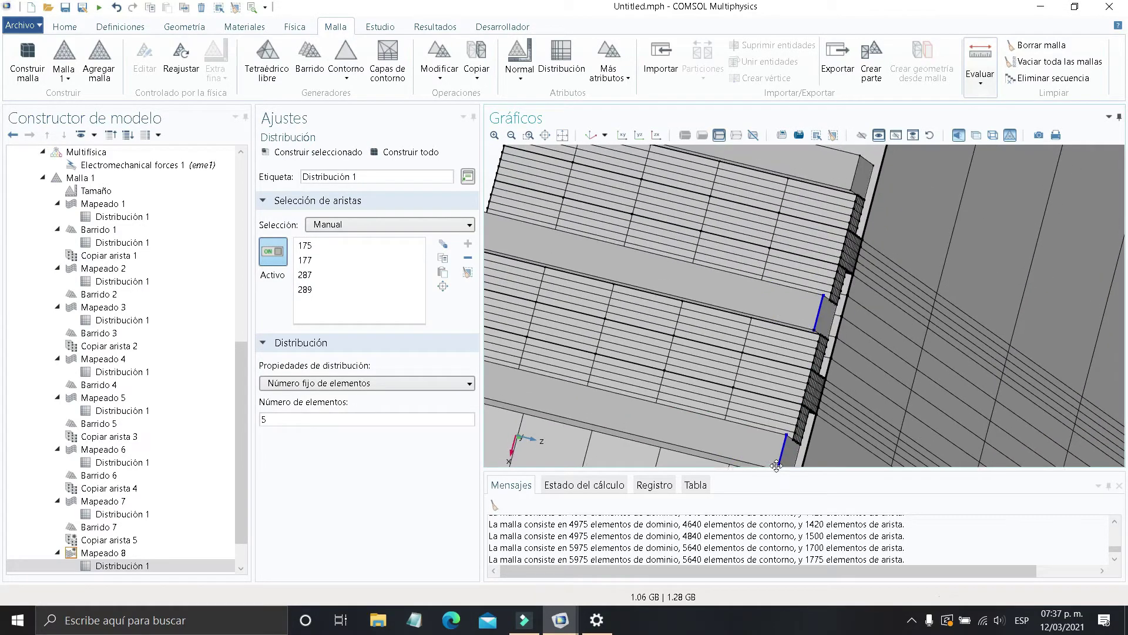
right_drag(846, 171, 835, 337)
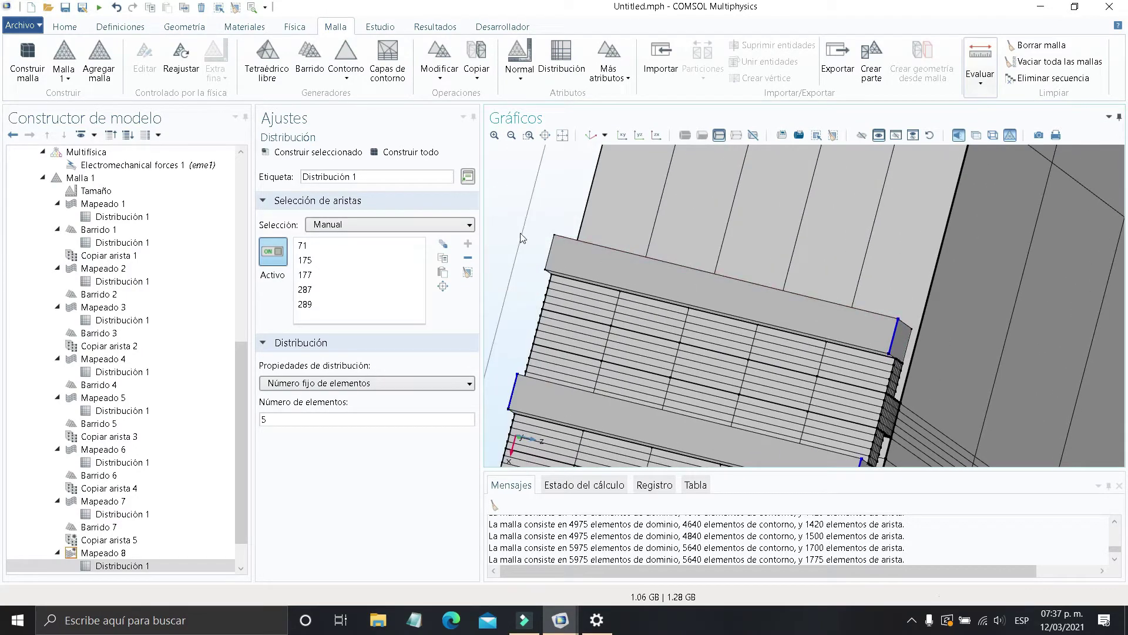
click(550, 245)
scroll(550, 245, down, 4)
Add the short end edges of the three blocks' outer faces at the opposite end, including 81 and 82, and build the whole mesh
drag(705, 321, 556, 216)
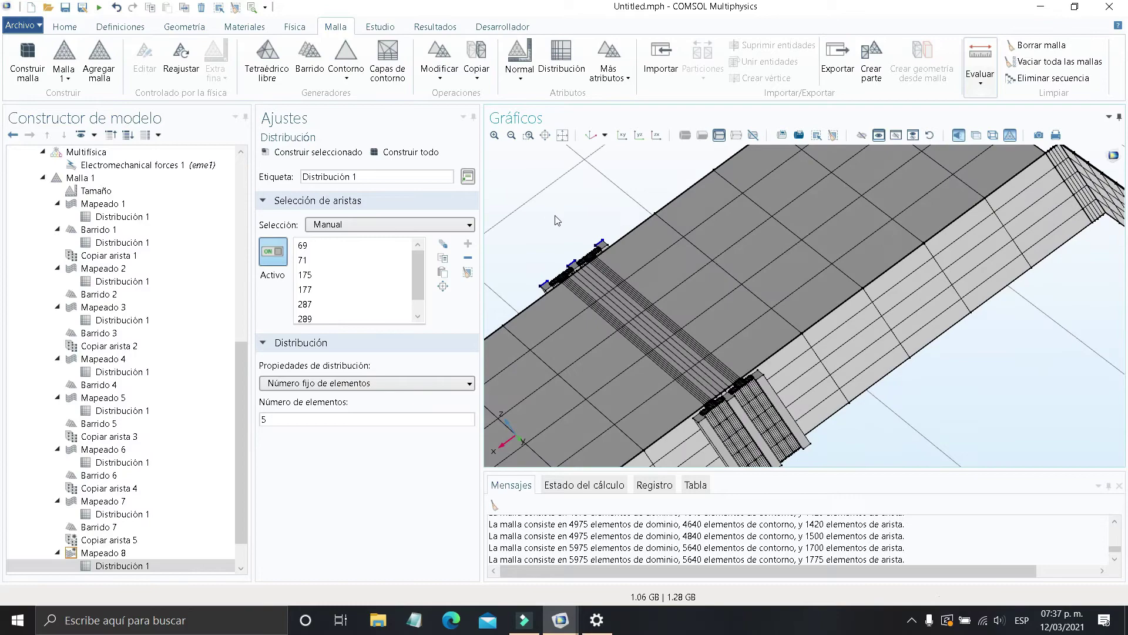
scroll(661, 353, up, 5)
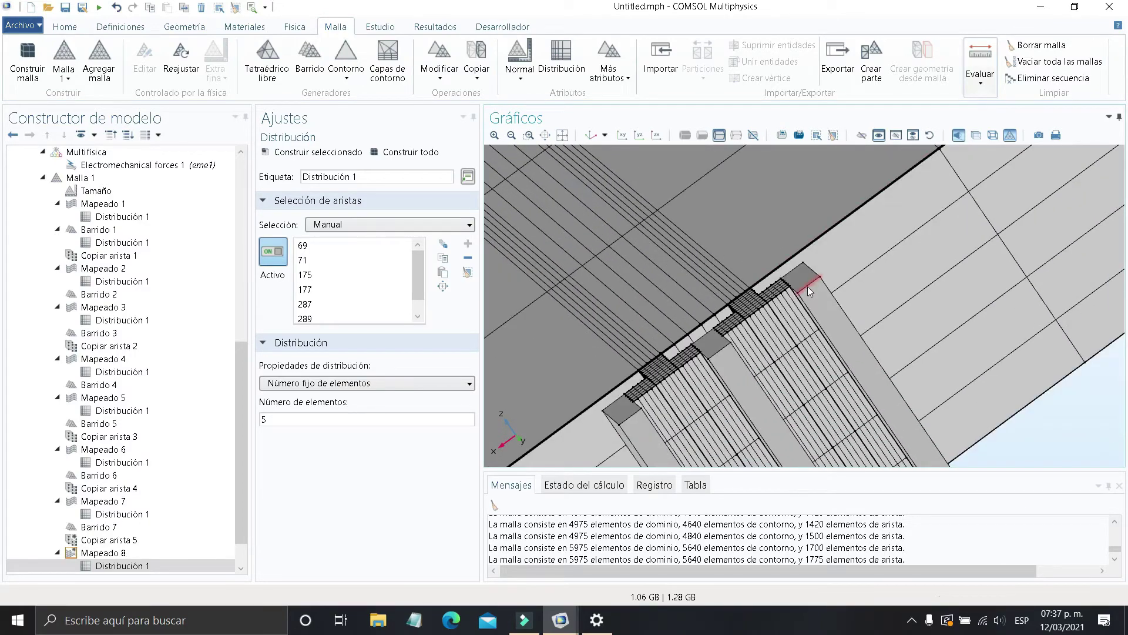
click(810, 286)
right_drag(829, 307, 794, 184)
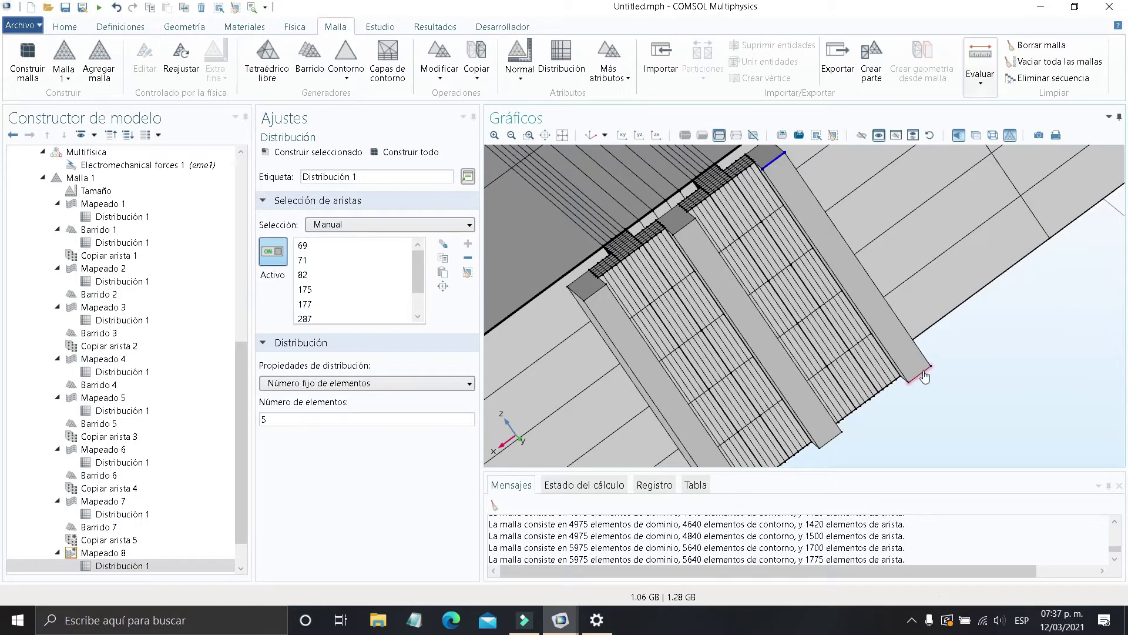
click(925, 376)
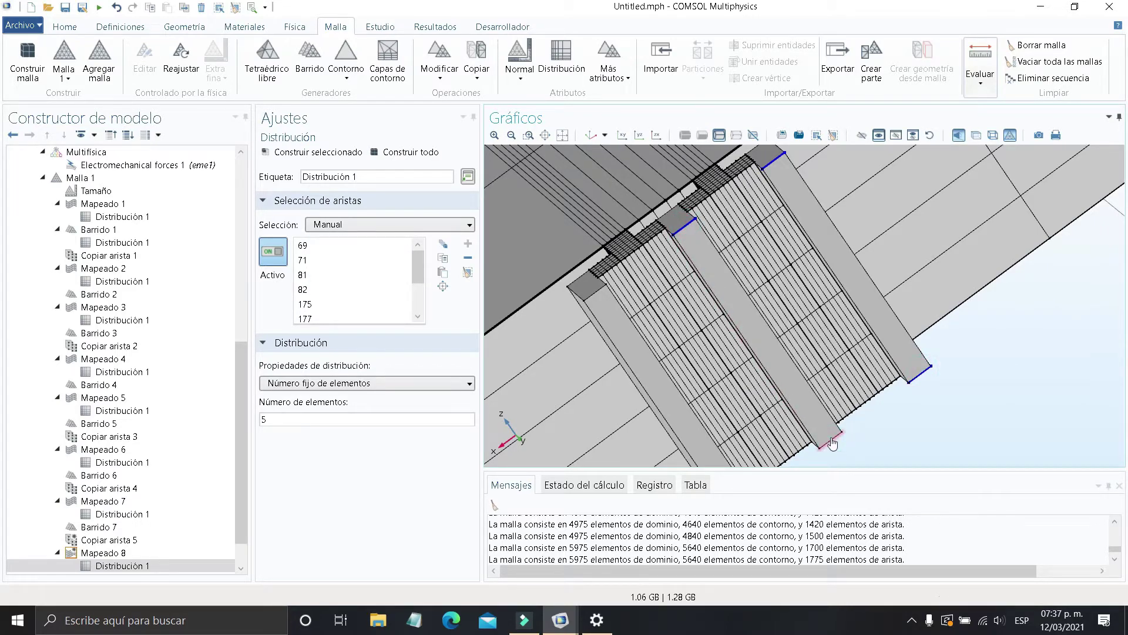
scroll(597, 305, down, 2)
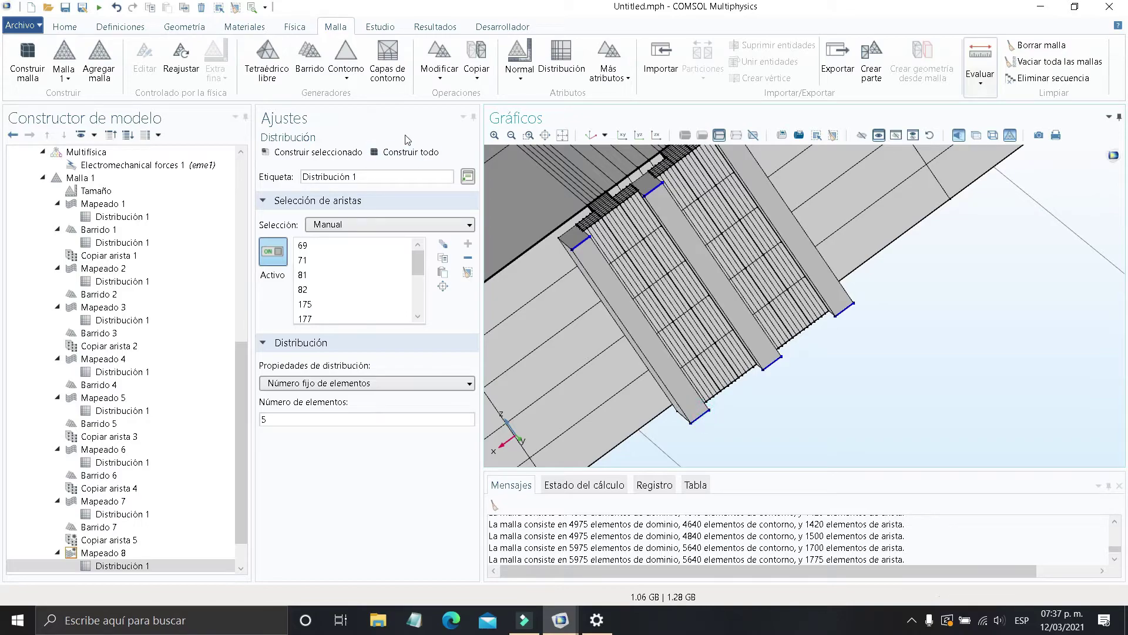
click(414, 153)
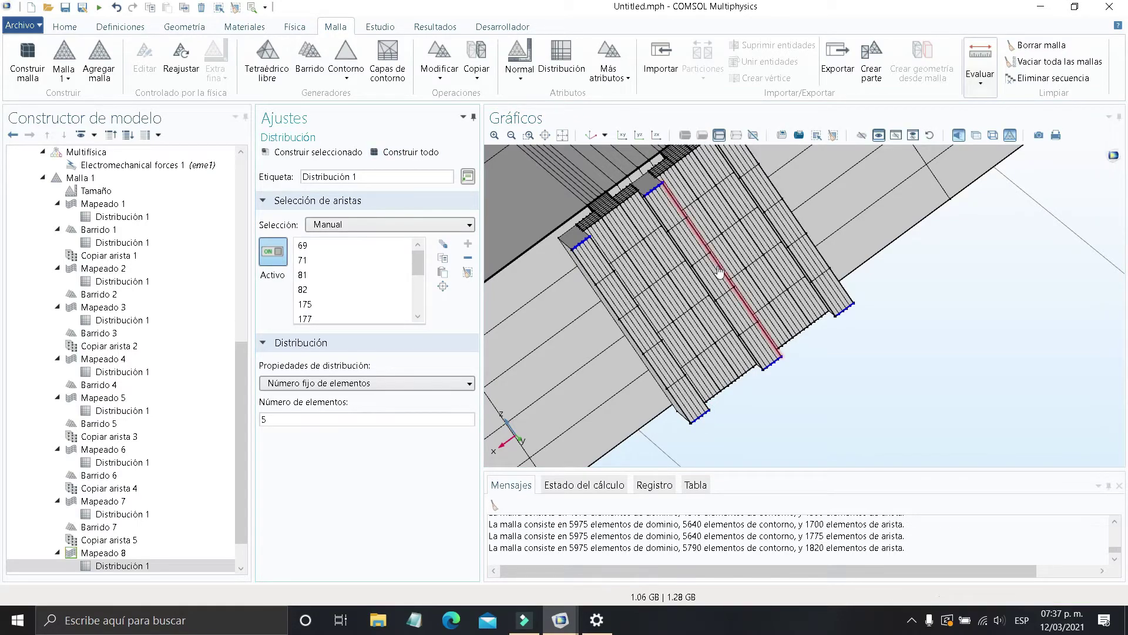
Add a Mapeado (mapped) operation to Malla 1 and select boundaries 64, 130 and 184, one long side face on each of the three blocks
drag(720, 271, 733, 297)
scroll(715, 276, up, 5)
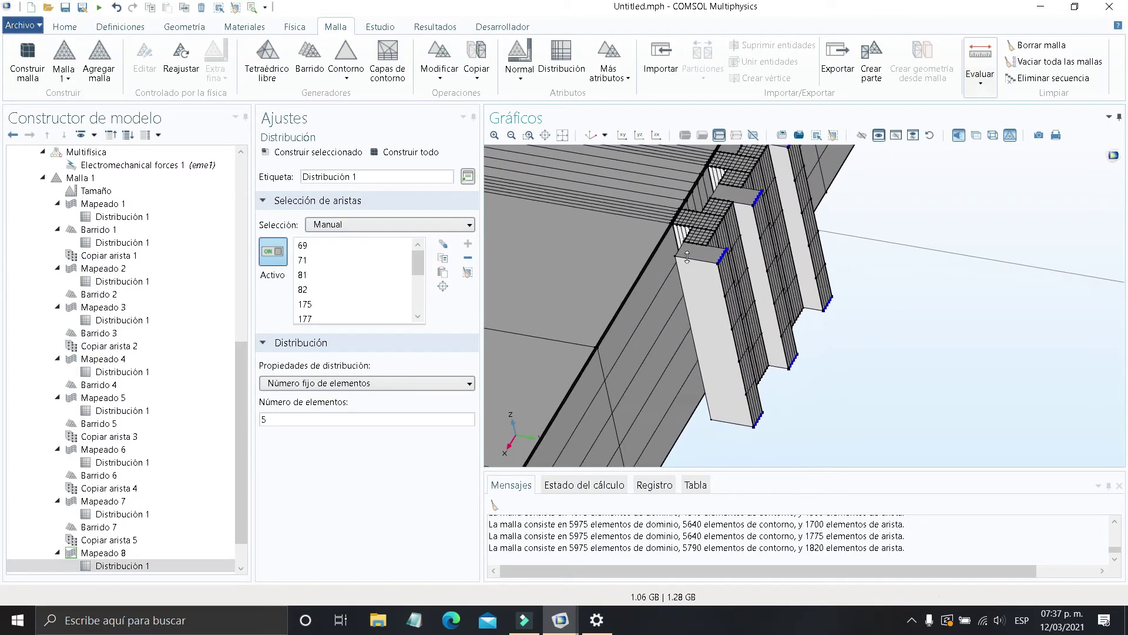
drag(715, 286, 712, 344)
drag(711, 389, 741, 254)
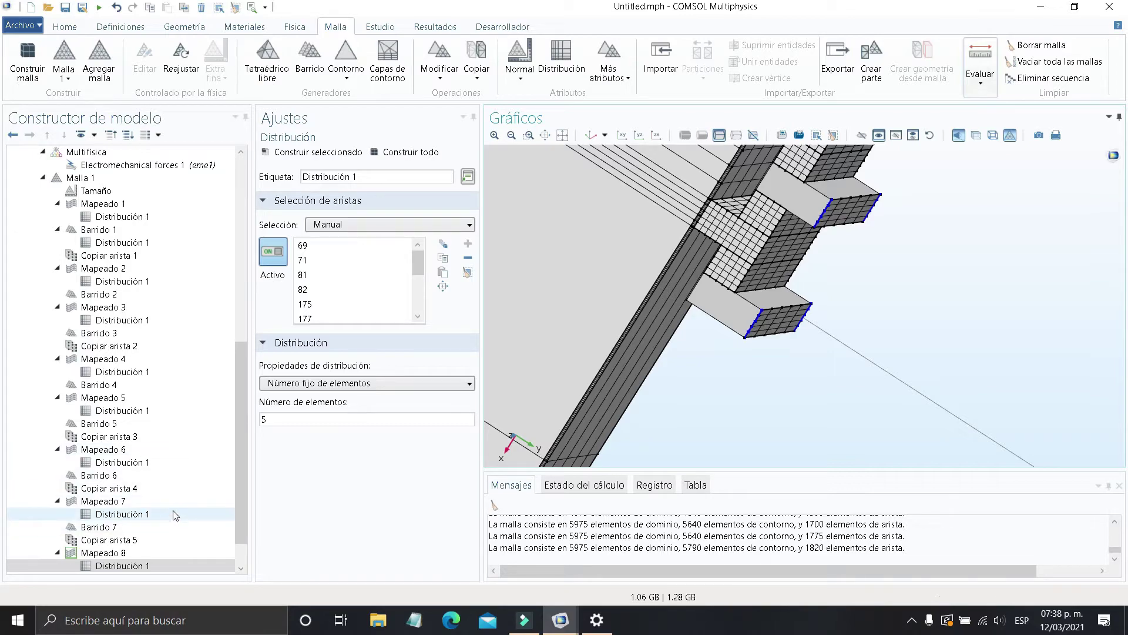
scroll(175, 515, up, 2)
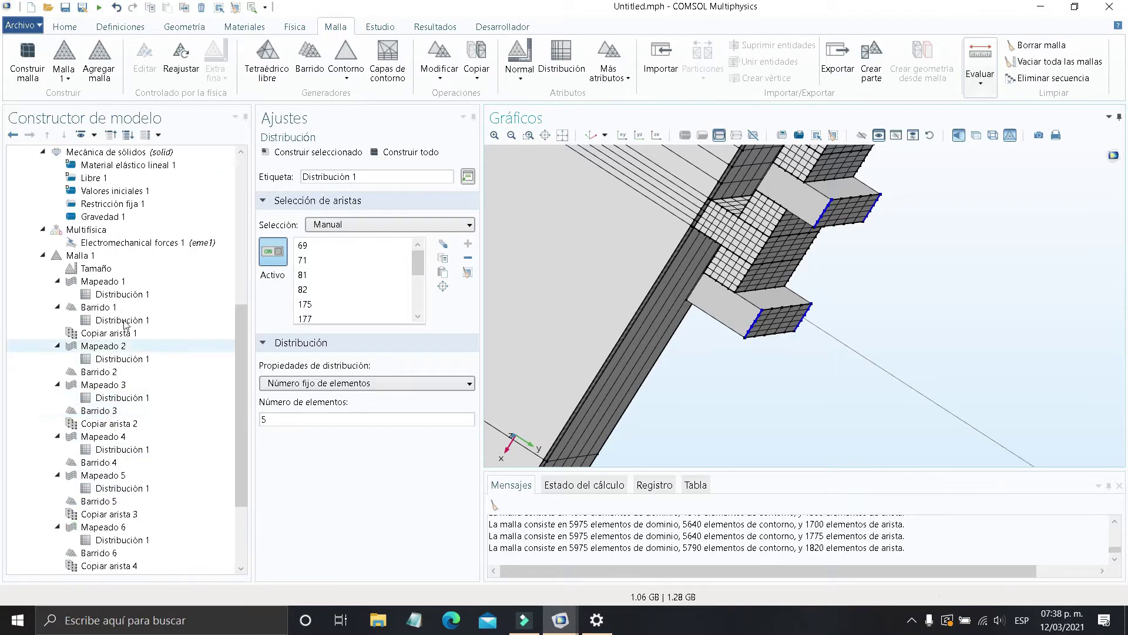
right_click(114, 255)
mouse_move(374, 241)
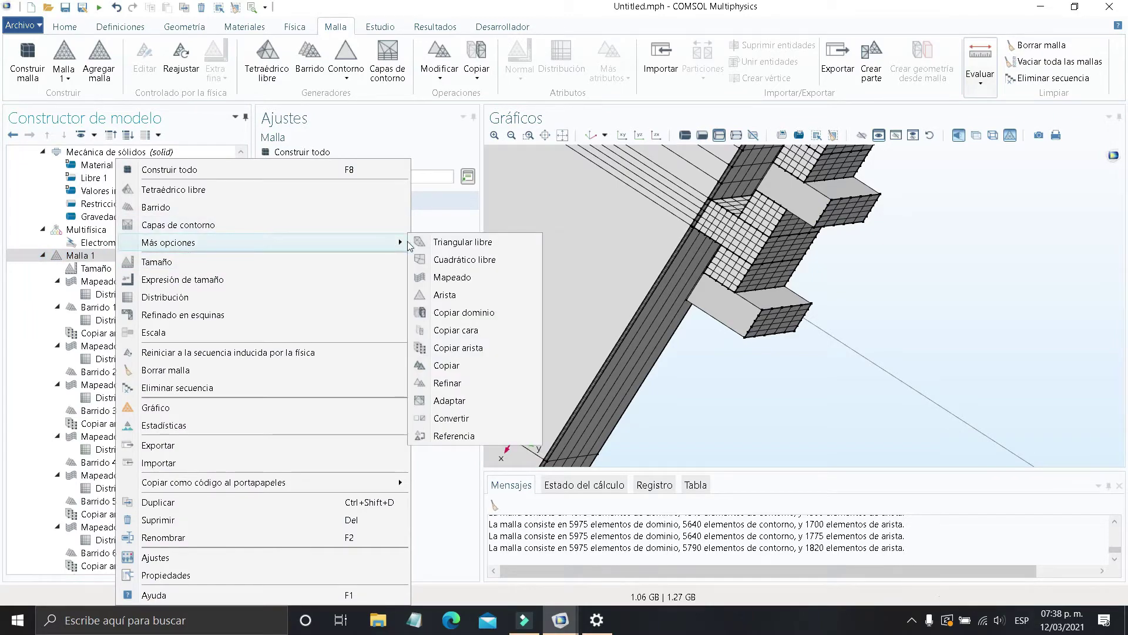
click(488, 278)
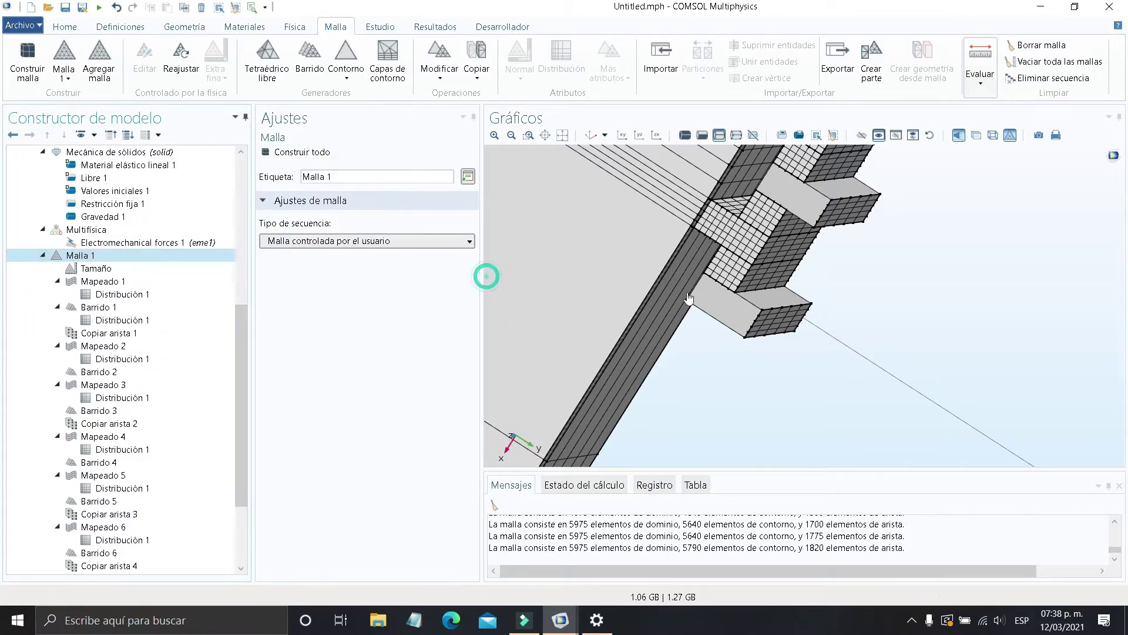
click(796, 305)
drag(796, 305, 811, 264)
right_drag(800, 300, 764, 393)
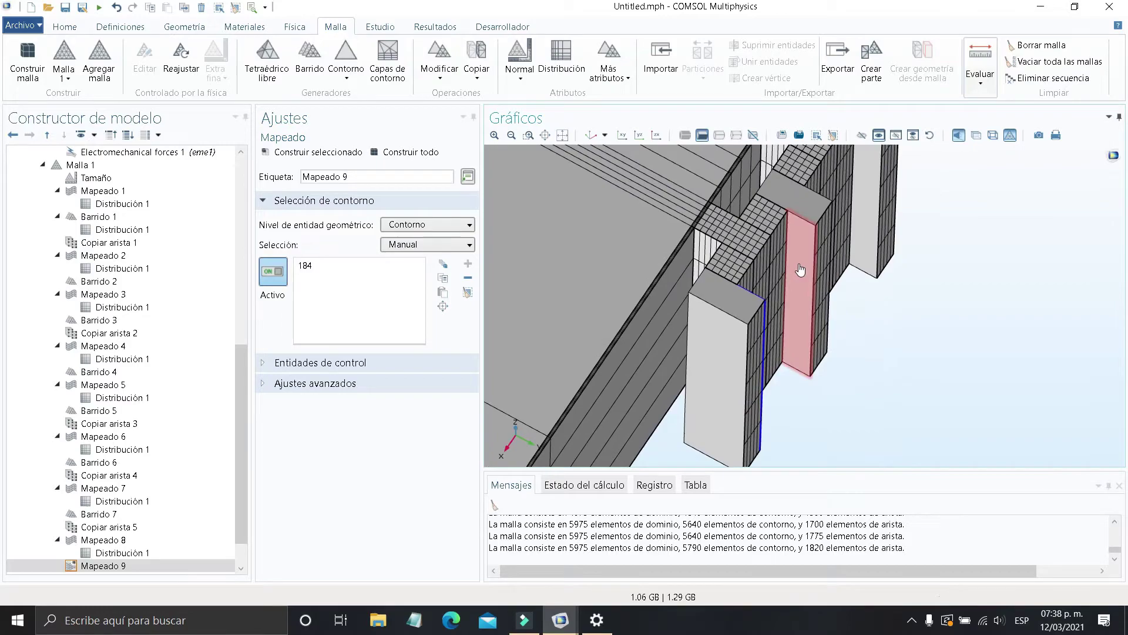
click(803, 270)
right_drag(763, 315, 718, 357)
click(763, 285)
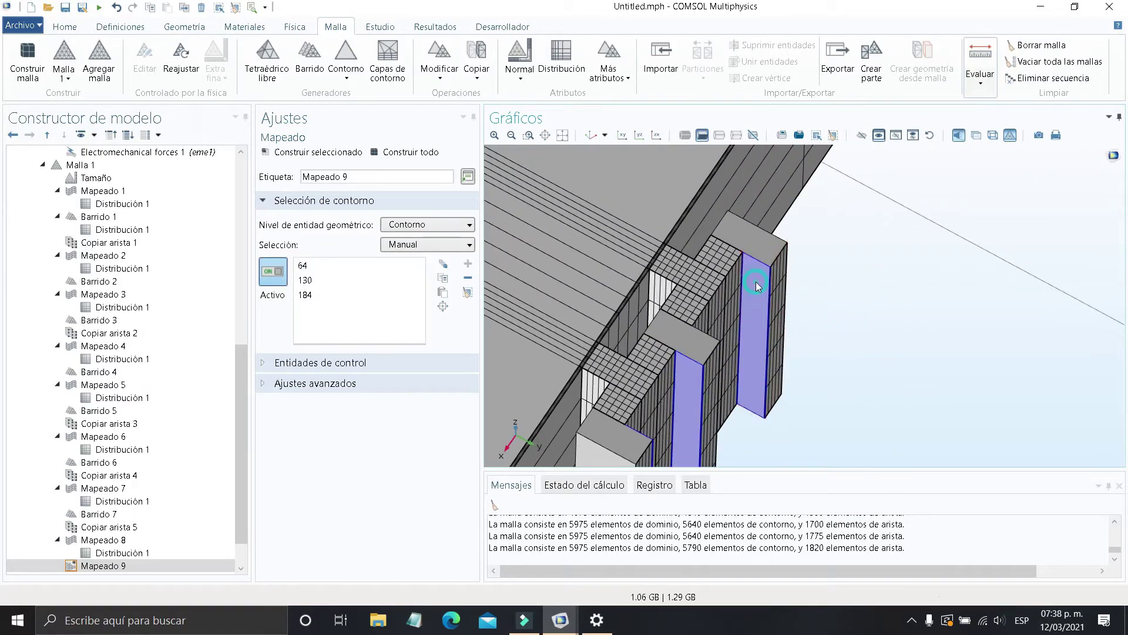
Add the matching long side faces of the three blocks at the other end, boundaries 54, 120 and 174, to the Mapeado 9 selection
right_drag(611, 276, 746, 292)
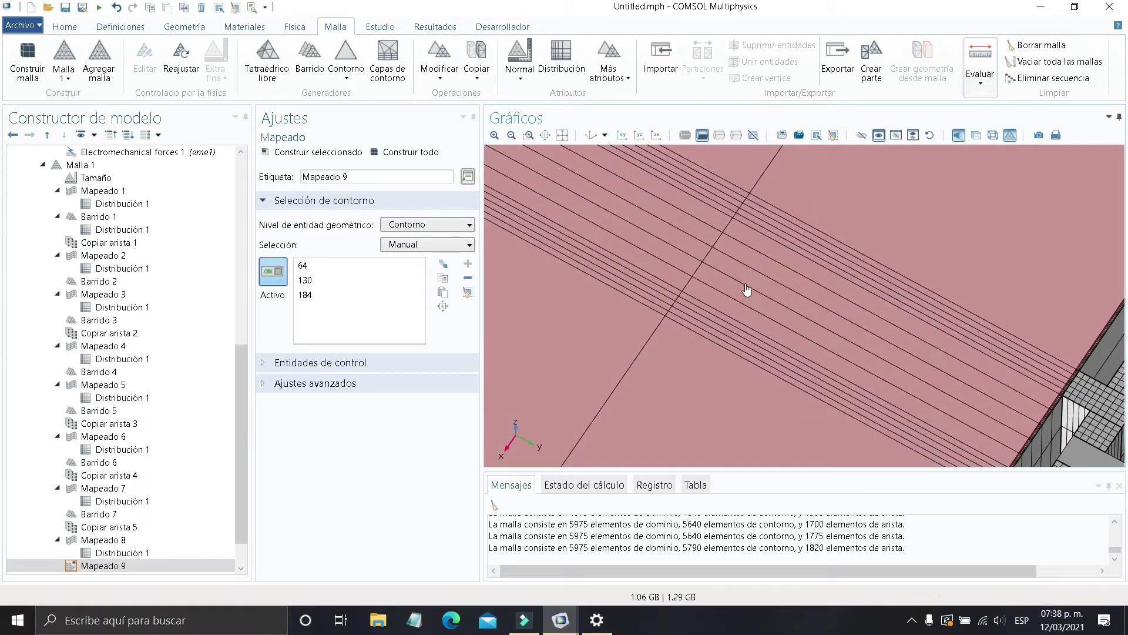
scroll(746, 292, down, 5)
drag(563, 283, 822, 337)
scroll(822, 335, up, 5)
drag(689, 287, 736, 273)
click(735, 291)
click(730, 348)
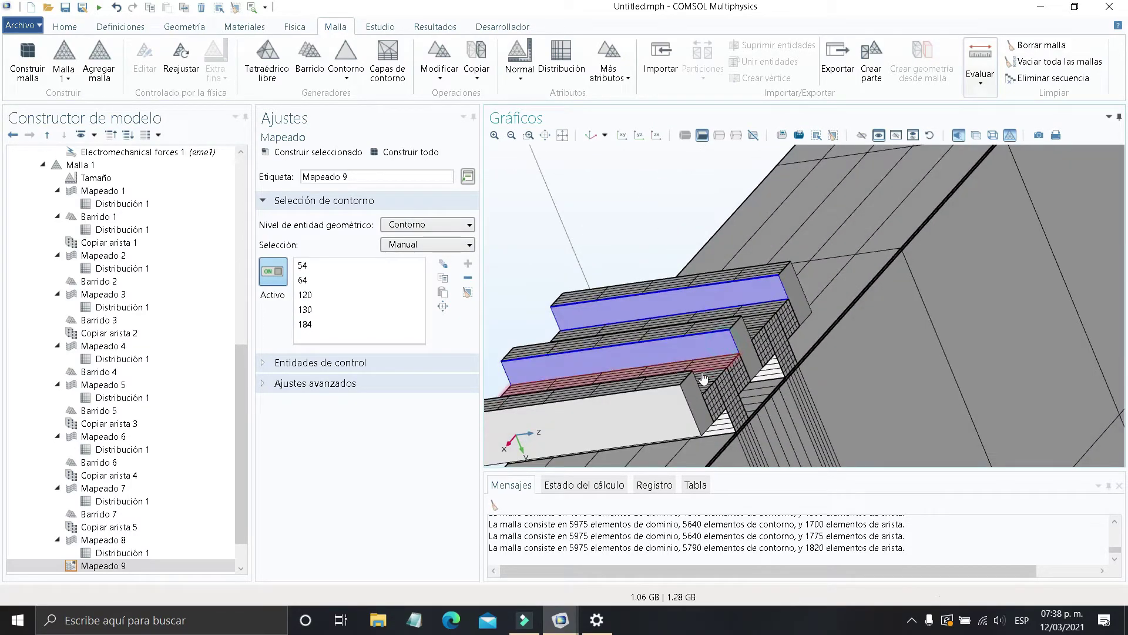
drag(706, 381, 668, 363)
click(681, 370)
Look over the blocks at both ends to check the side faces selected for Mapeado 9
right_drag(726, 252, 594, 155)
scroll(782, 302, down, 5)
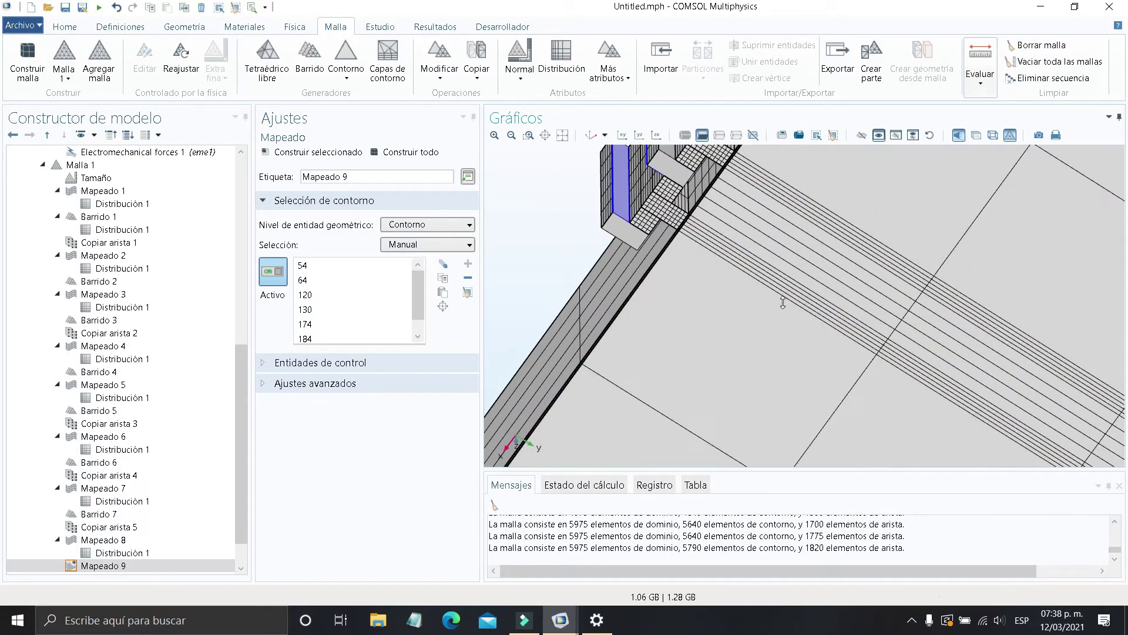
right_drag(790, 264, 733, 211)
scroll(1015, 391, up, 6)
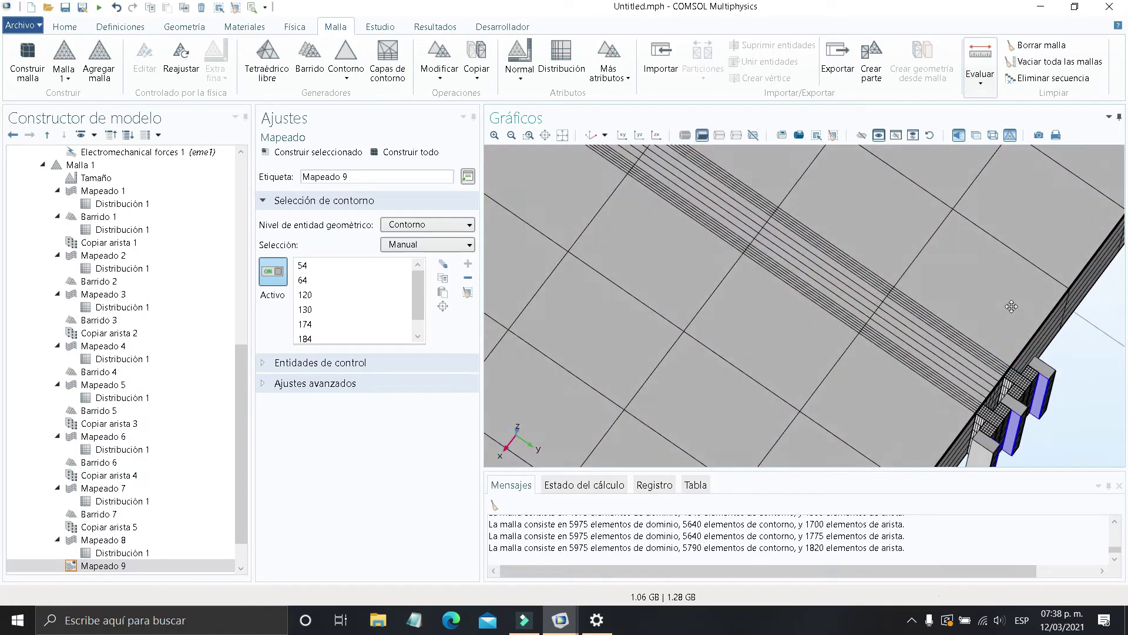
drag(988, 297, 1012, 304)
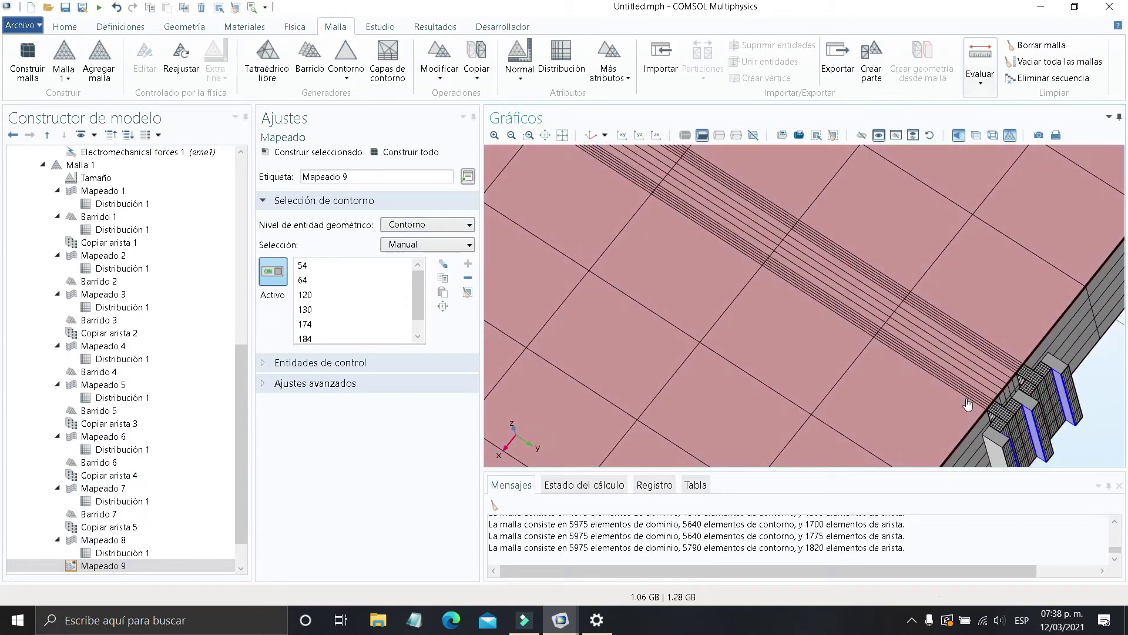
right_drag(676, 235, 752, 273)
right_drag(541, 226, 770, 406)
right_drag(743, 289, 428, 144)
right_drag(773, 312, 654, 230)
right_drag(685, 269, 958, 364)
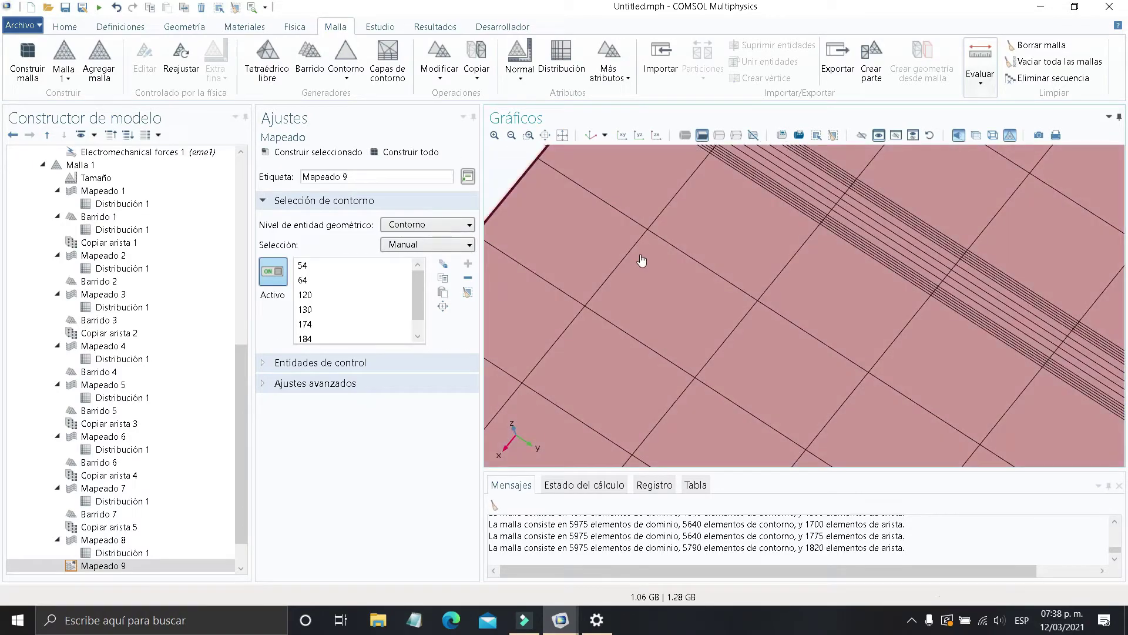
right_drag(558, 165, 647, 269)
drag(647, 270, 663, 327)
right_drag(679, 191, 651, 257)
scroll(683, 283, down, 3)
Add a Distribución to Mapeado 9 and select edges 84 and 85, the short end edges of the first block's side face
right_click(201, 563)
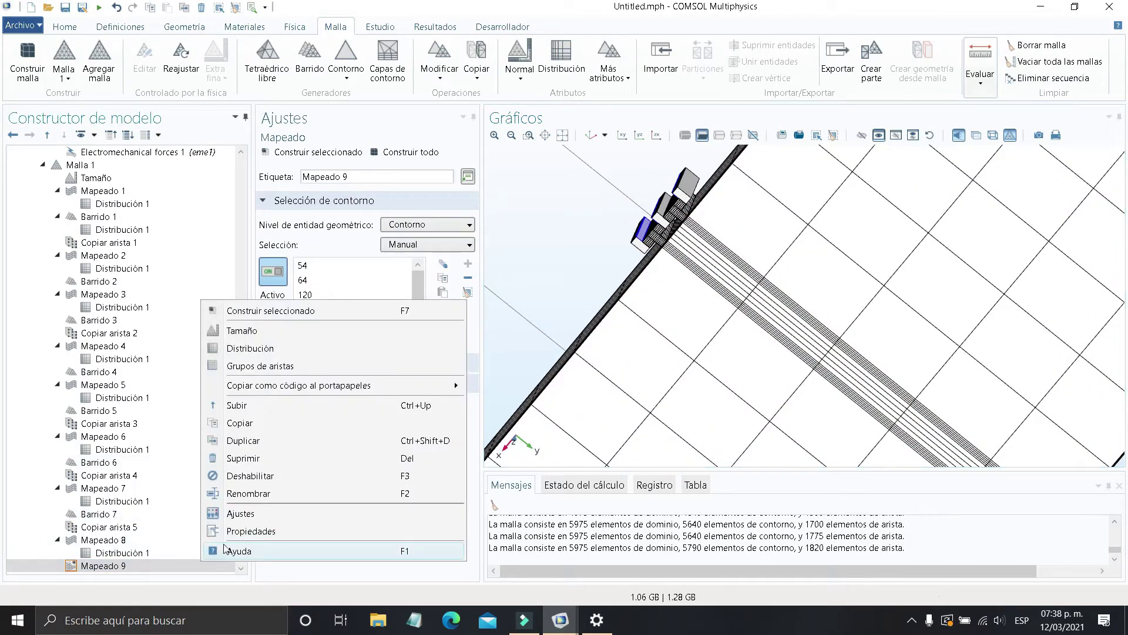
click(274, 349)
scroll(649, 241, up, 3)
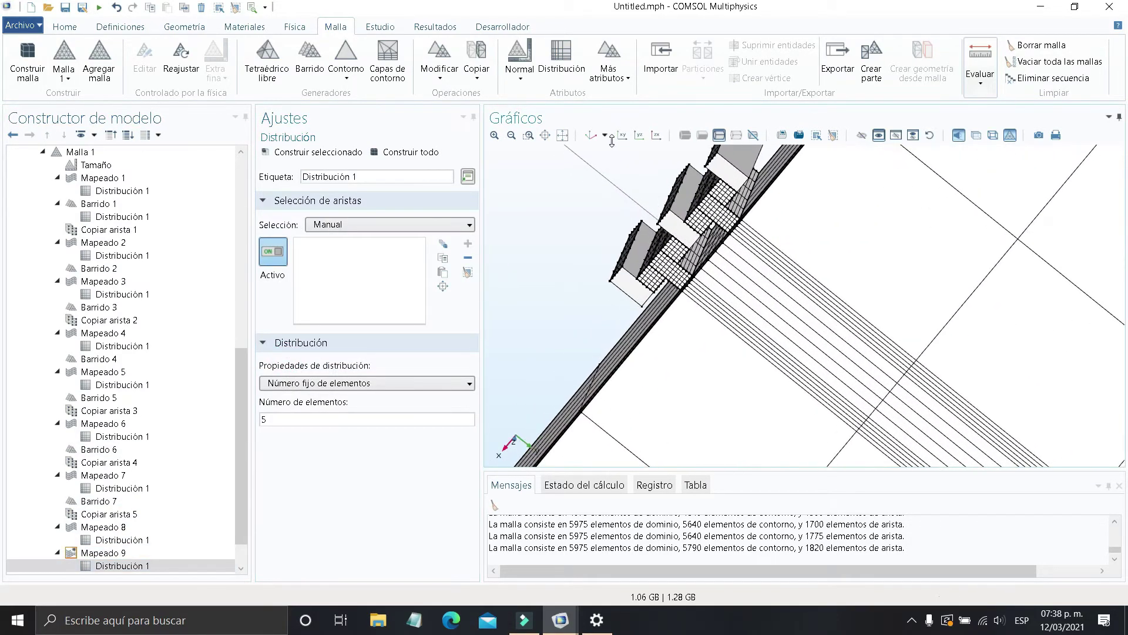
middle_drag(611, 141, 693, 198)
drag(661, 164, 753, 173)
right_drag(707, 260, 749, 385)
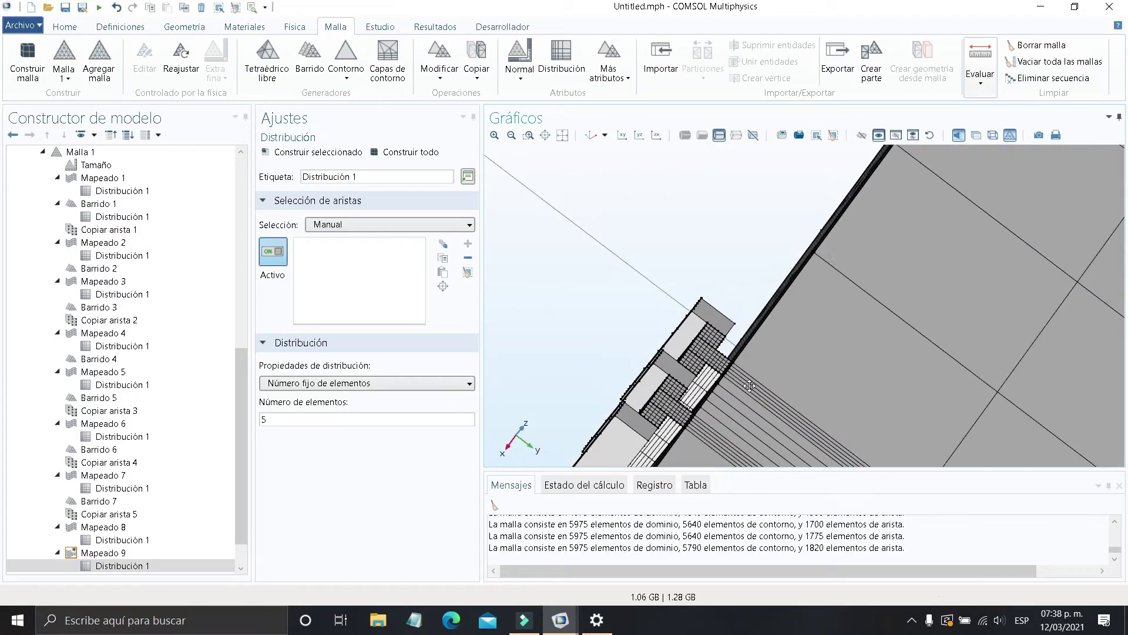
scroll(721, 313, up, 4)
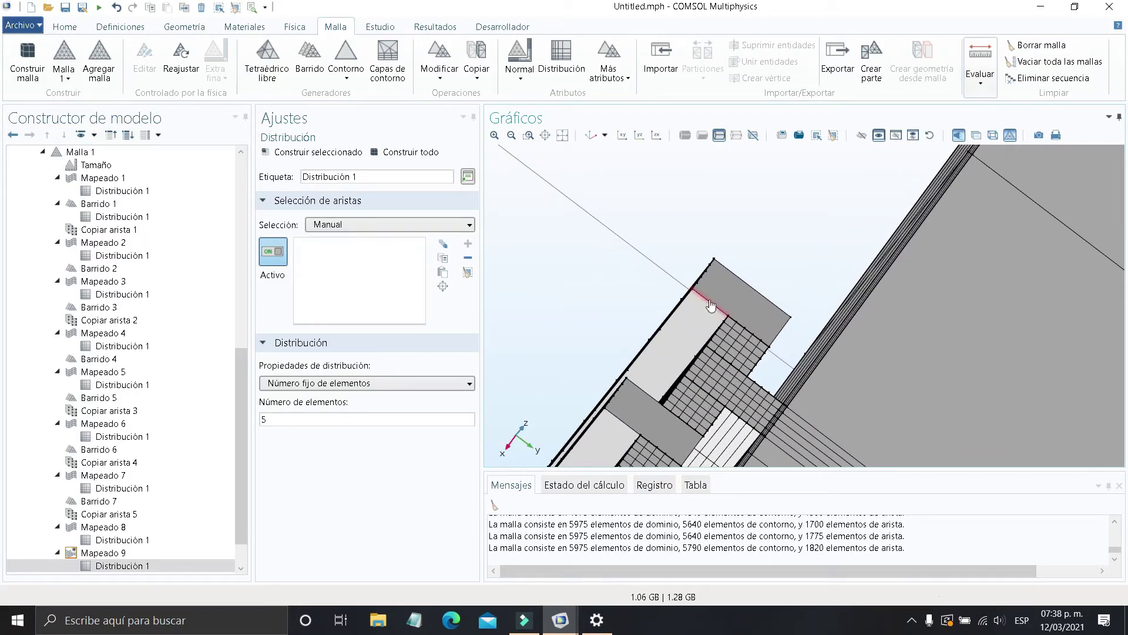
right_drag(714, 323, 785, 251)
drag(710, 338, 641, 351)
right_drag(642, 351, 901, 281)
drag(733, 322, 757, 376)
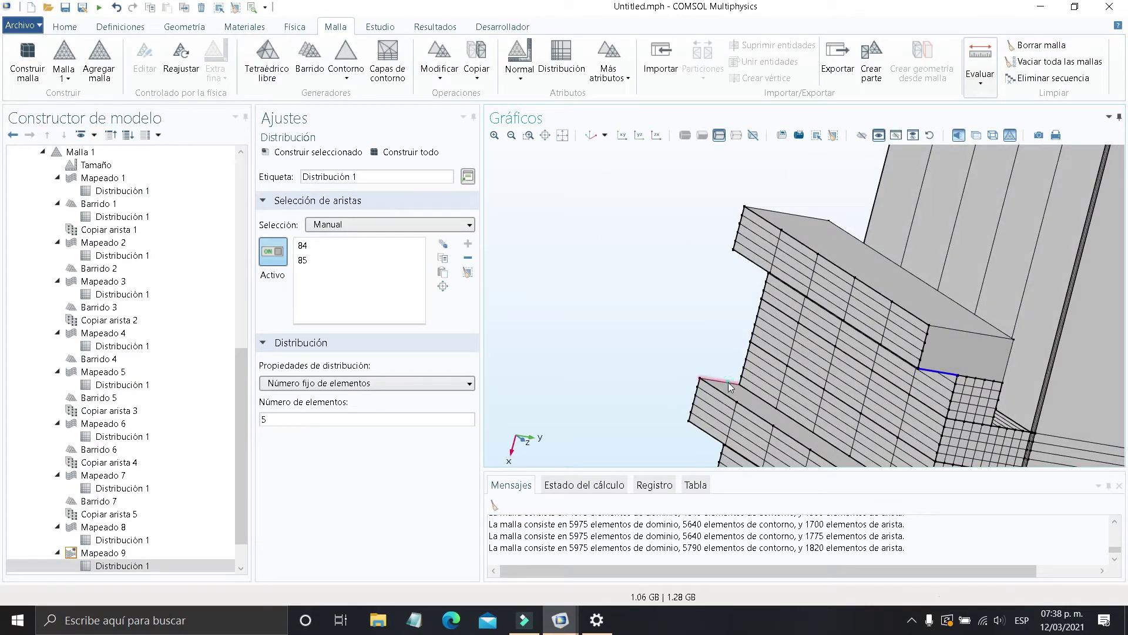
Add the short side-face edges of the other two blocks at this end, 174, 176, 286 and 288, to the distribution
click(730, 386)
right_drag(730, 386, 705, 136)
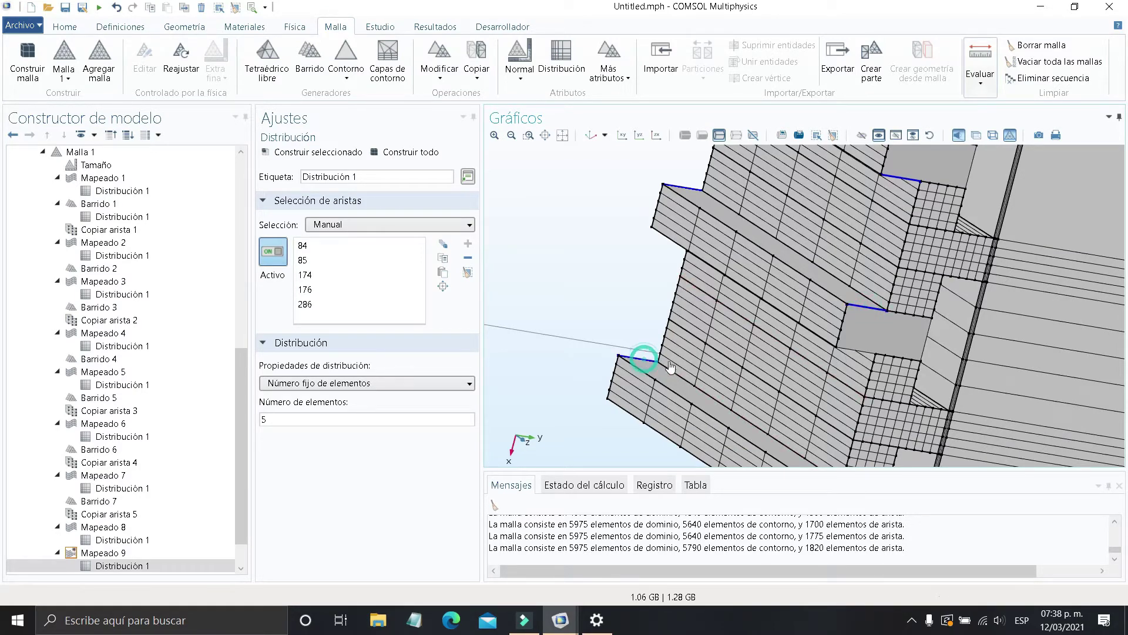
right_drag(671, 368, 580, 233)
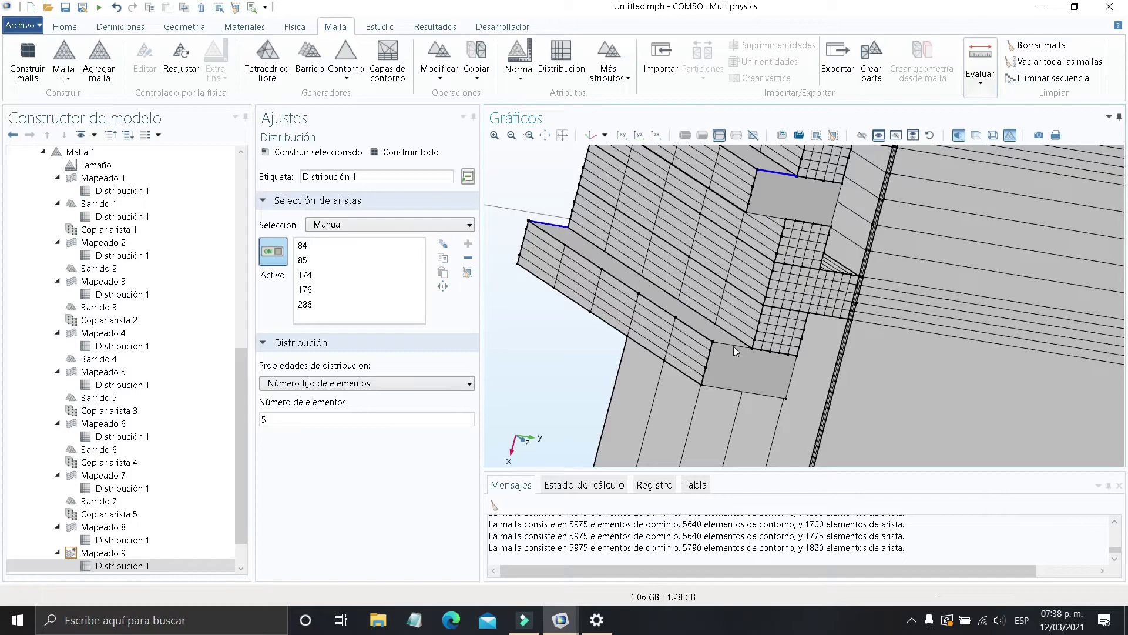
click(735, 351)
Add the short side-face edges of the three blocks at the other end, including 100, 102, 212 and 214, to the Mapeado 9 distribution
scroll(832, 343, down, 5)
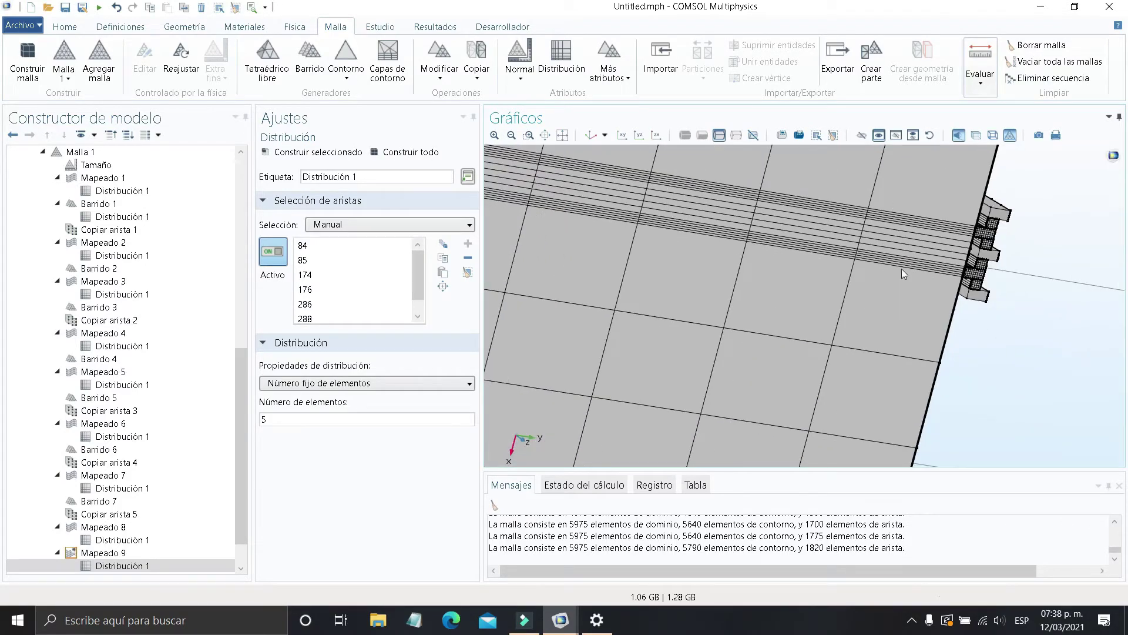
drag(932, 295, 912, 238)
scroll(870, 336, up, 5)
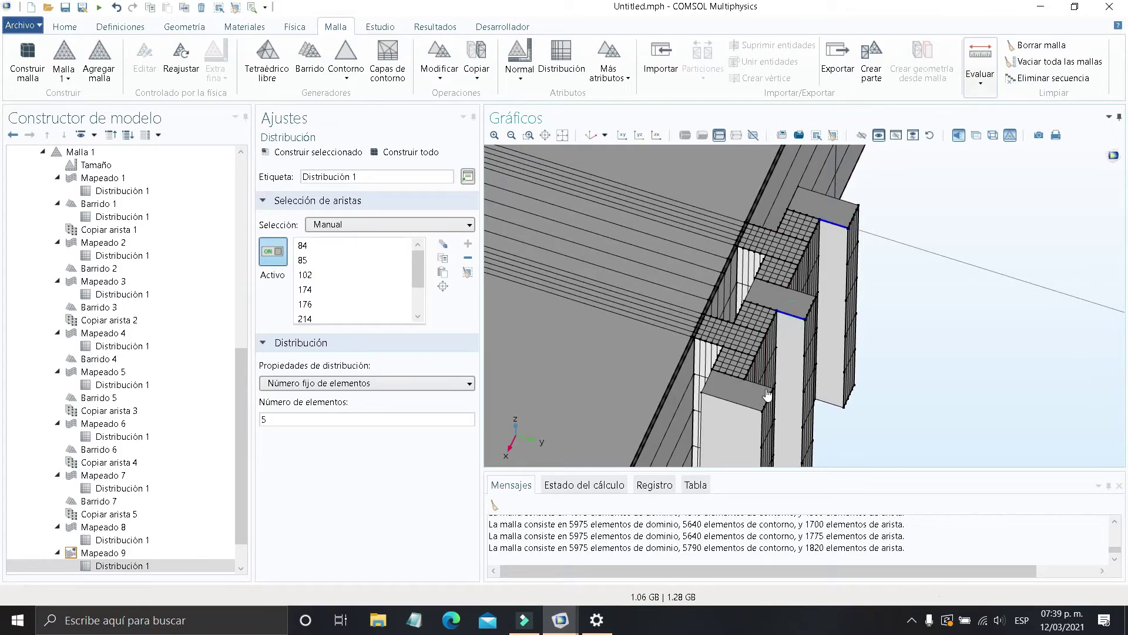
drag(767, 395, 752, 416)
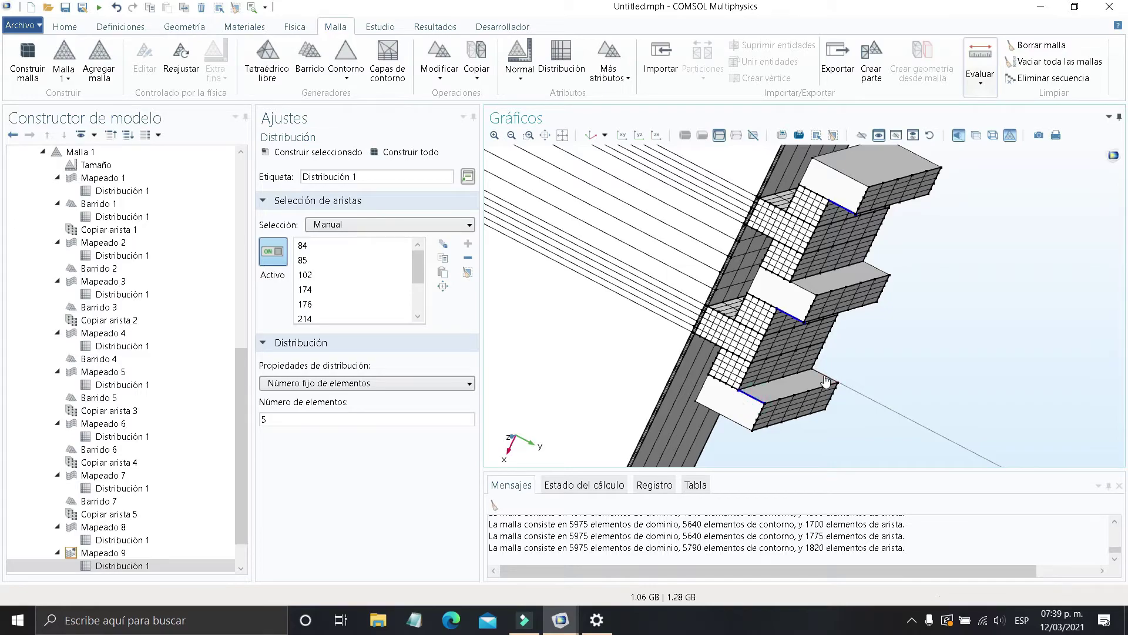
drag(839, 358, 868, 410)
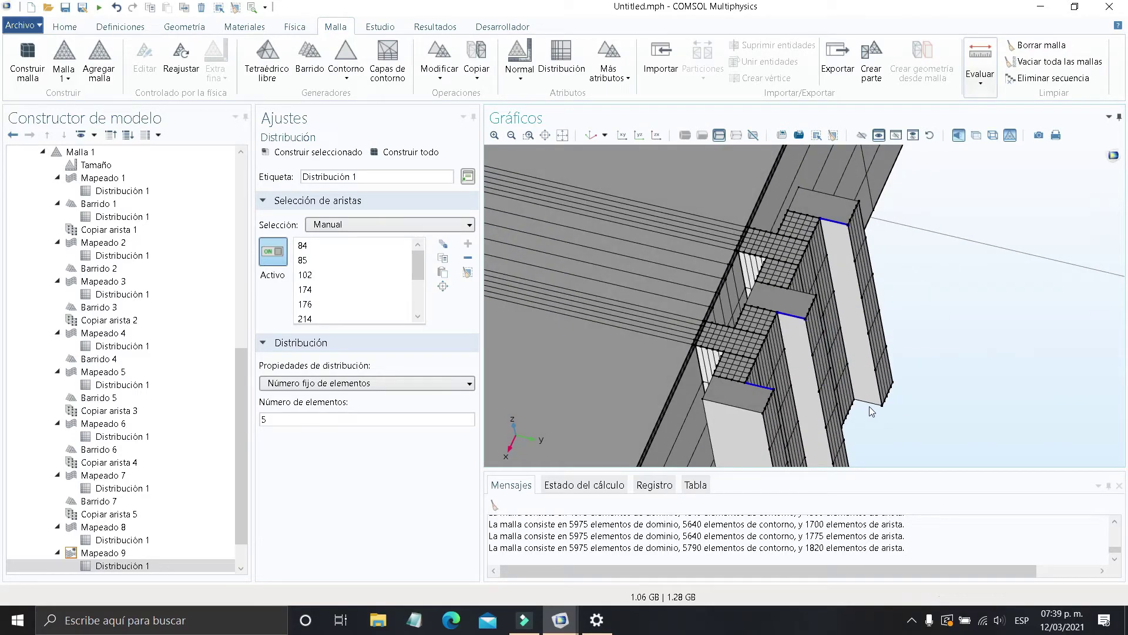
click(872, 408)
right_drag(872, 408, 887, 332)
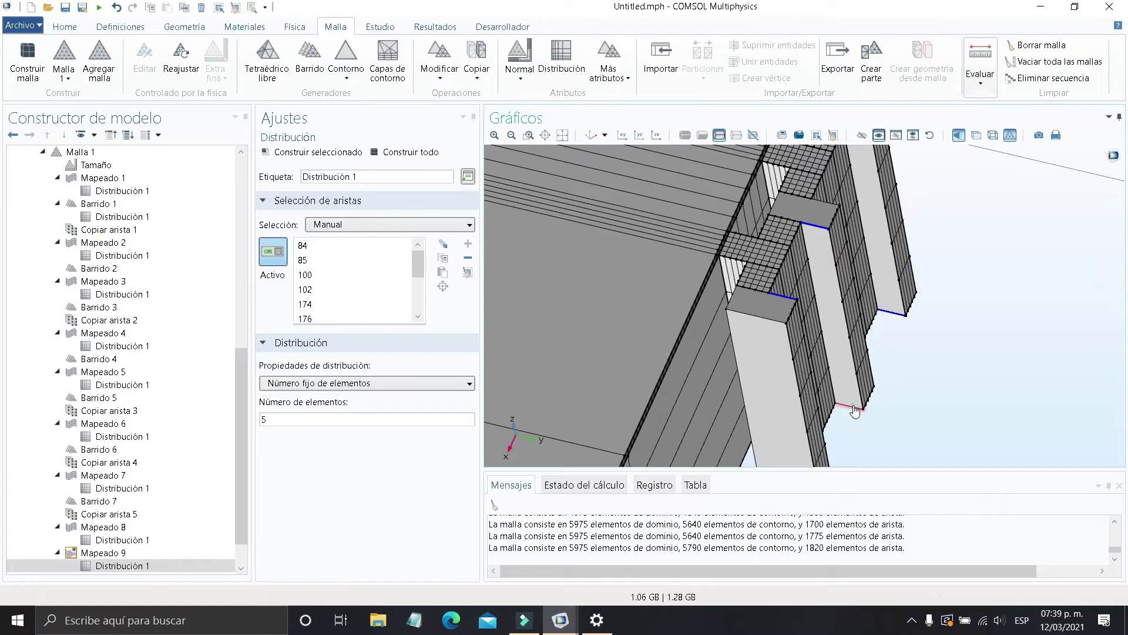
scroll(855, 412, down, 8)
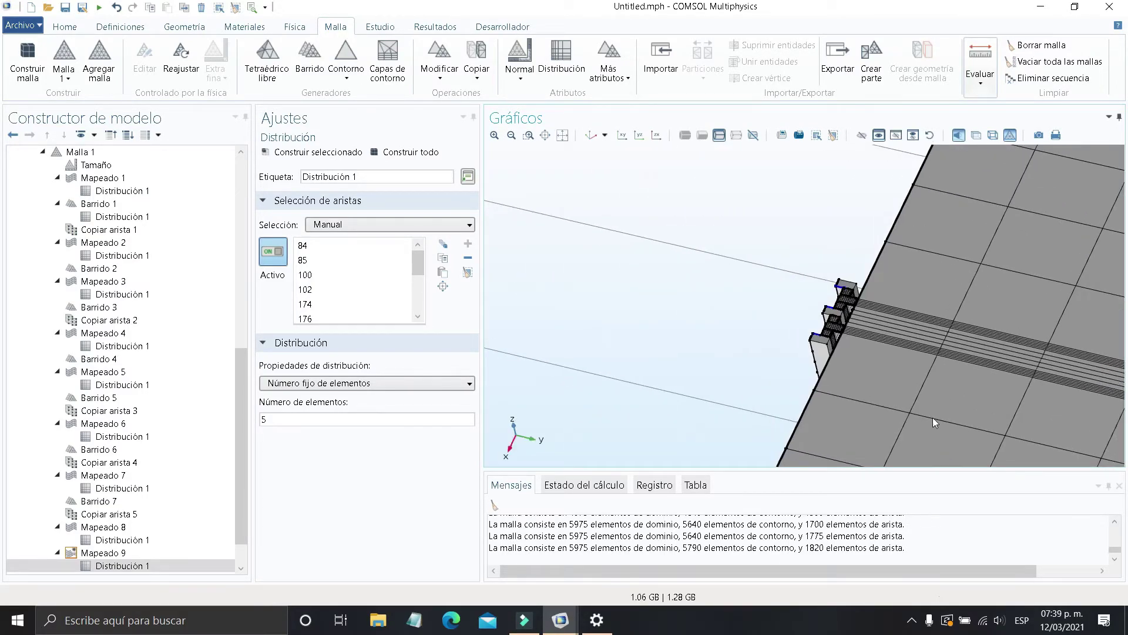
Check the selected edges on the blocks at both ends and build the complete mesh with the Mapeado 9 distribution
drag(844, 408, 890, 423)
scroll(773, 355, up, 3)
drag(773, 354, 775, 394)
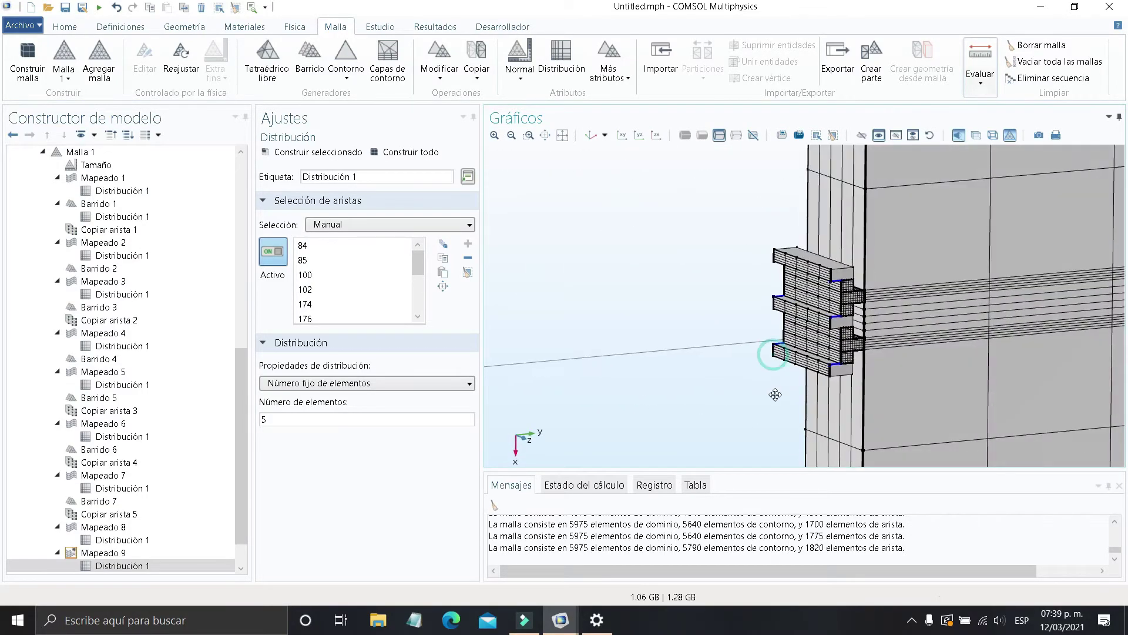
scroll(752, 317, up, 2)
scroll(908, 391, down, 5)
right_drag(881, 349, 563, 260)
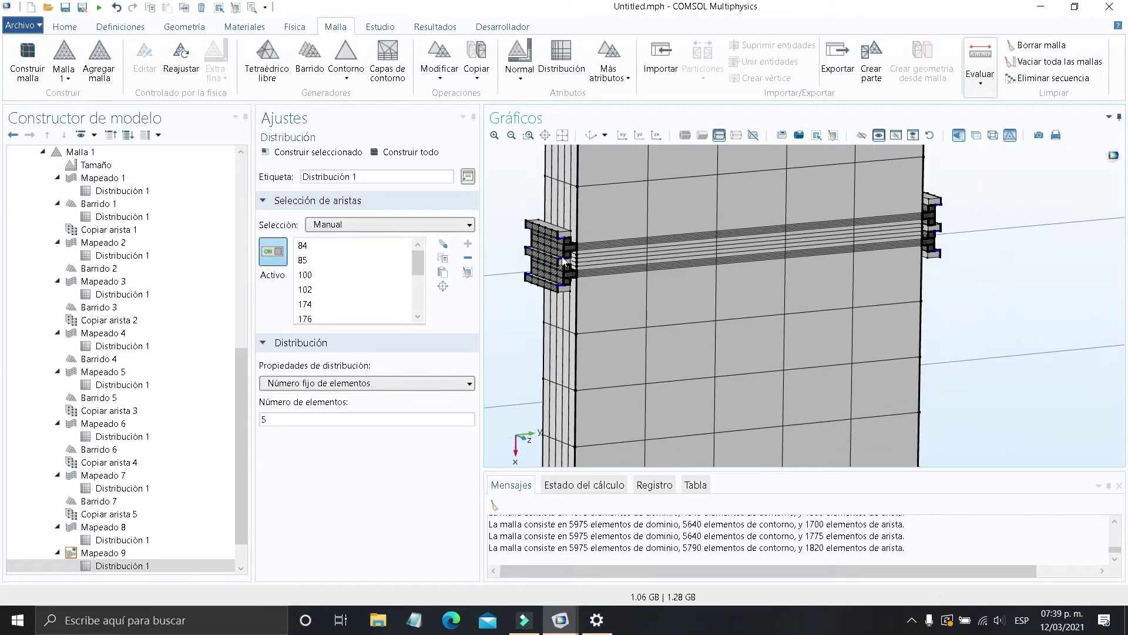
drag(562, 260, 887, 263)
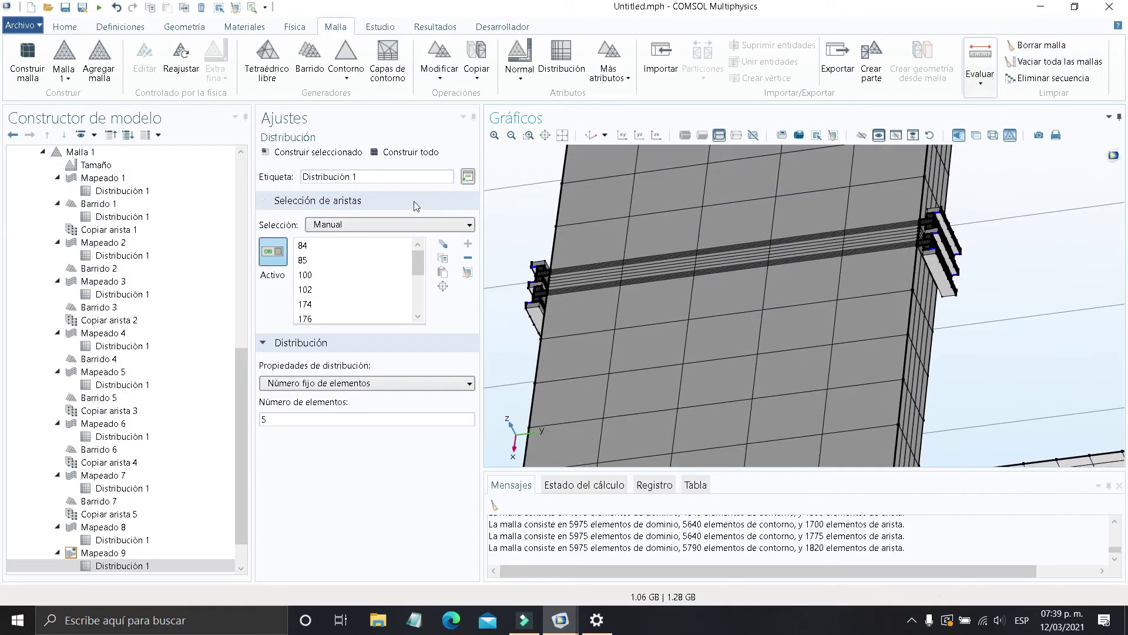
click(408, 154)
Examine the meshed side faces at both ends and compare the Mapeado 8 distribution edges with the boundaries selected for Mapeado 9
scroll(870, 232, up, 3)
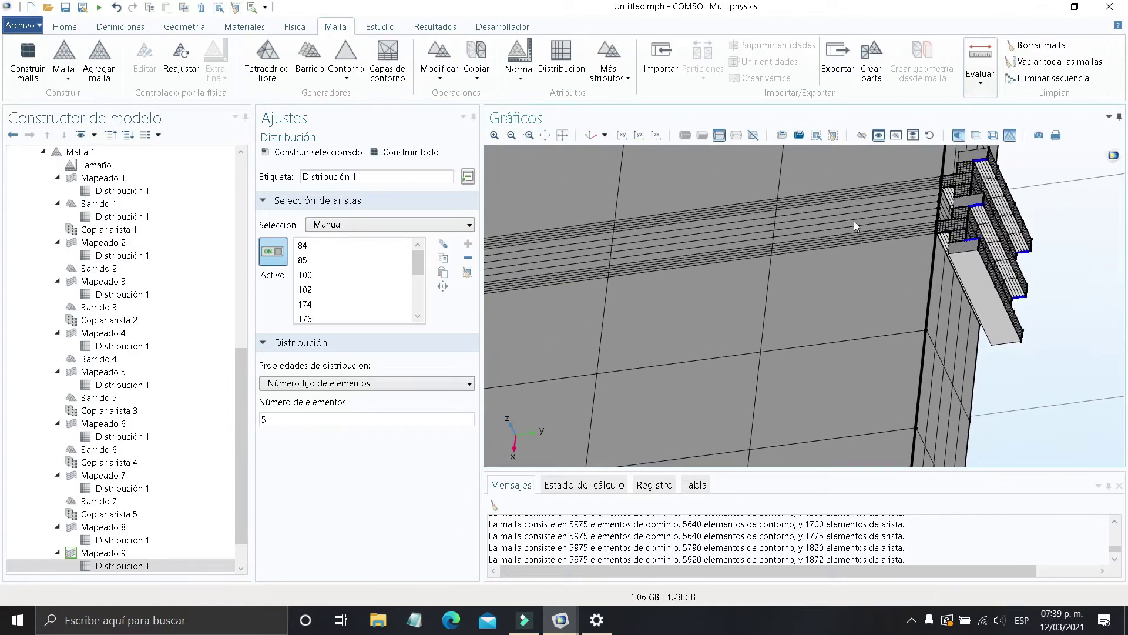
right_drag(856, 226, 805, 261)
drag(878, 282, 890, 208)
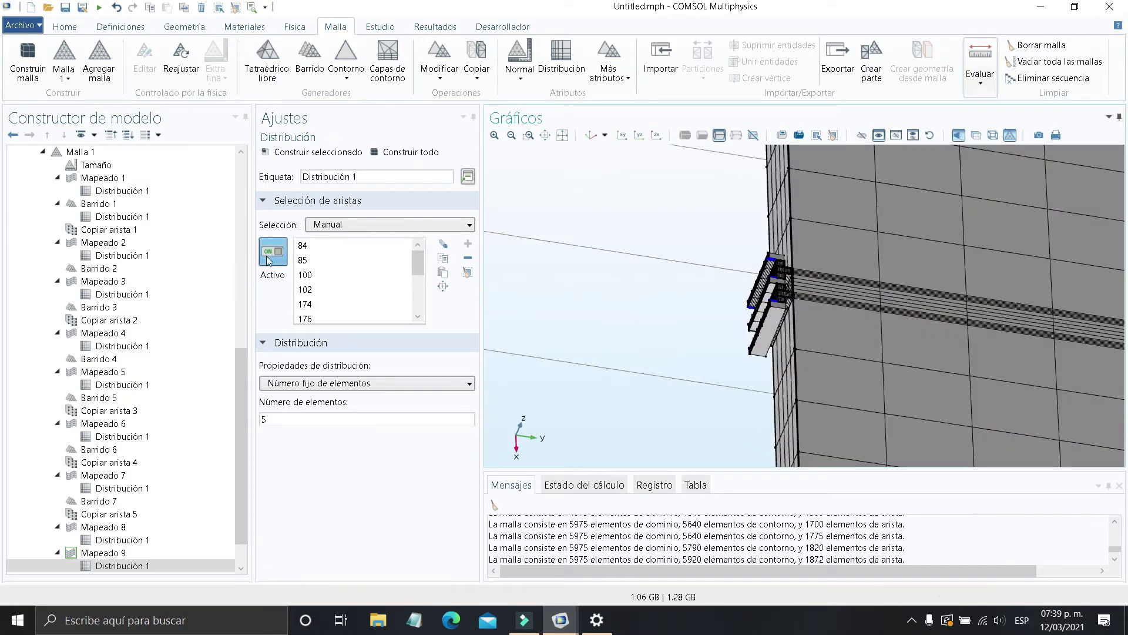
middle_drag(731, 322, 688, 288)
right_drag(689, 329, 730, 385)
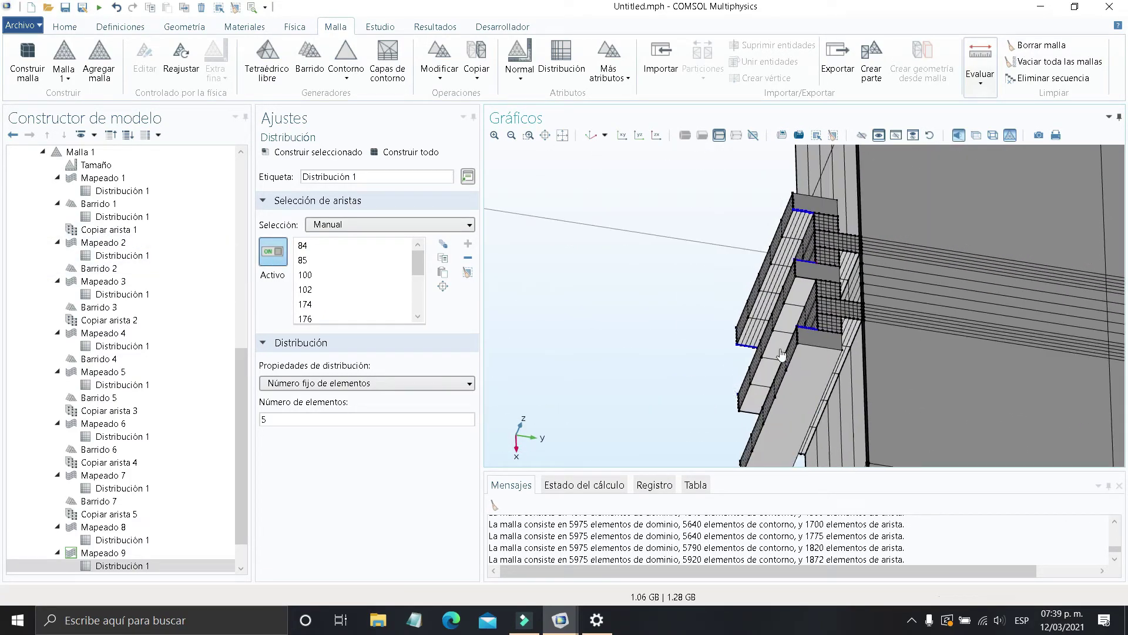
mouse_move(778, 349)
mouse_down()
mouse_move(814, 335)
mouse_move(799, 339)
mouse_move(797, 393)
mouse_move(794, 364)
mouse_up()
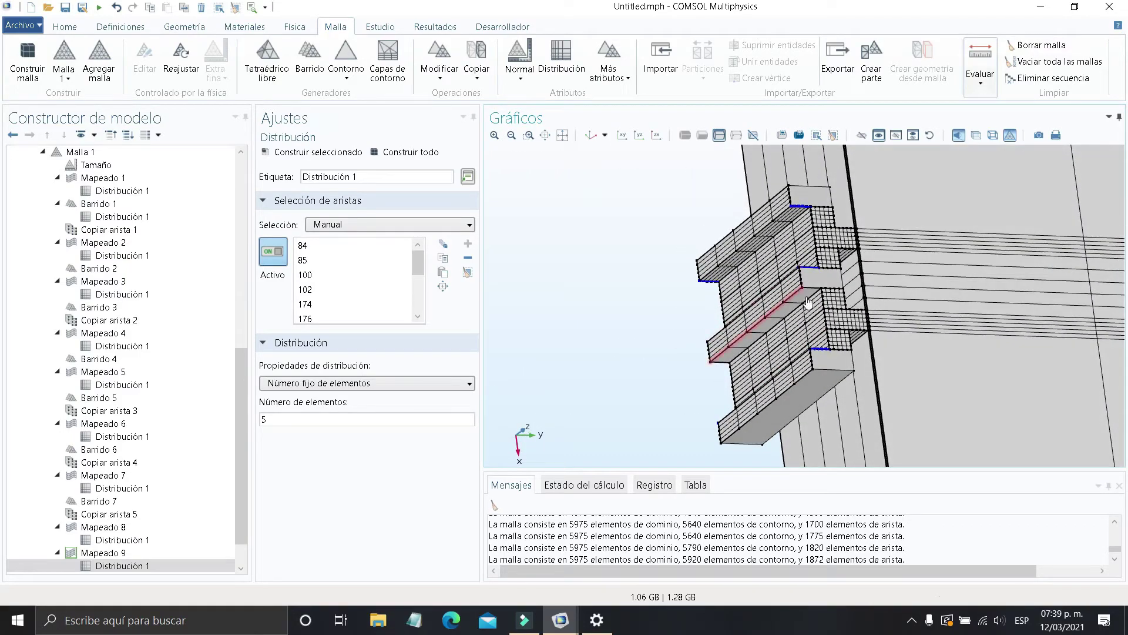
click(194, 538)
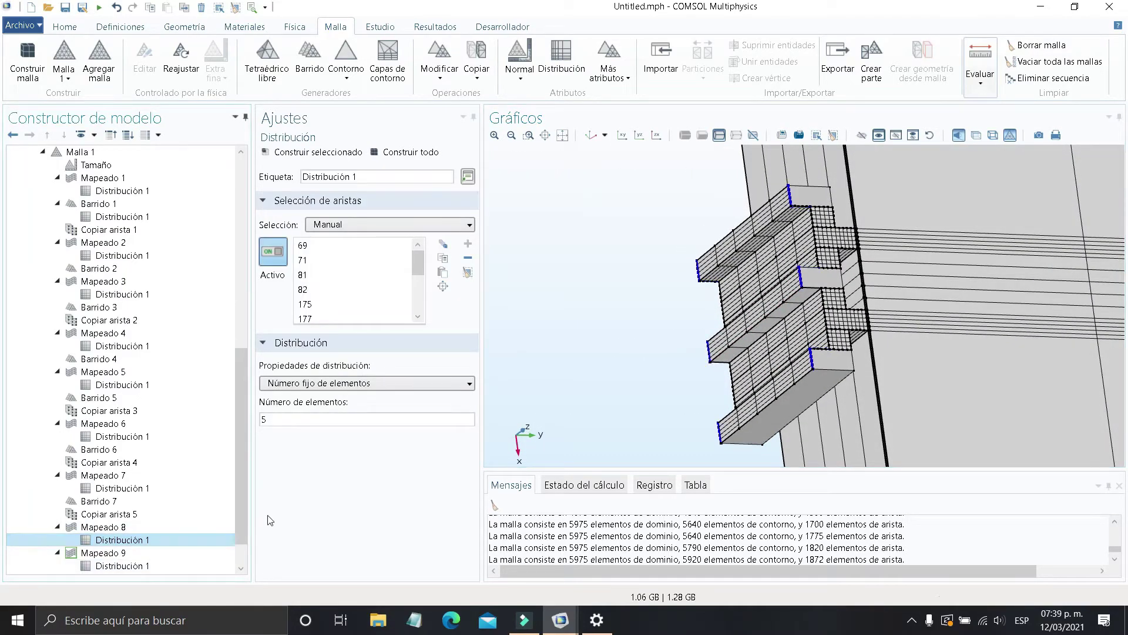
click(156, 552)
drag(709, 377, 695, 392)
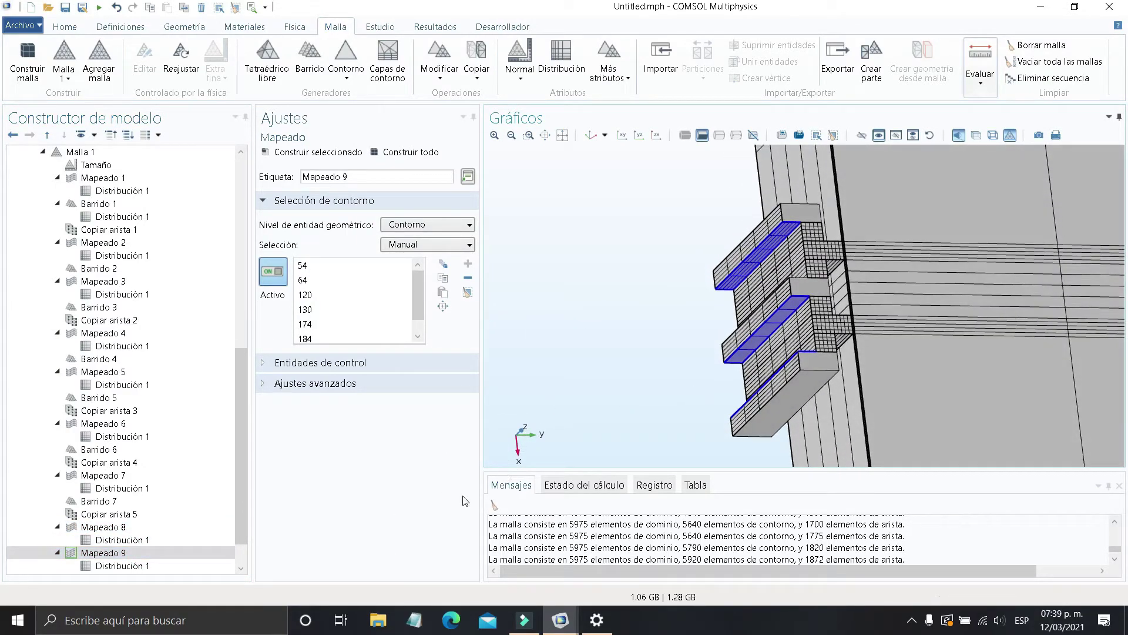
scroll(150, 558, down, 1)
Replace edges 174 and 176 with the middle block's edges 196 and 197 in the Mapeado 9 distribution, and rebuild the mesh
click(156, 528)
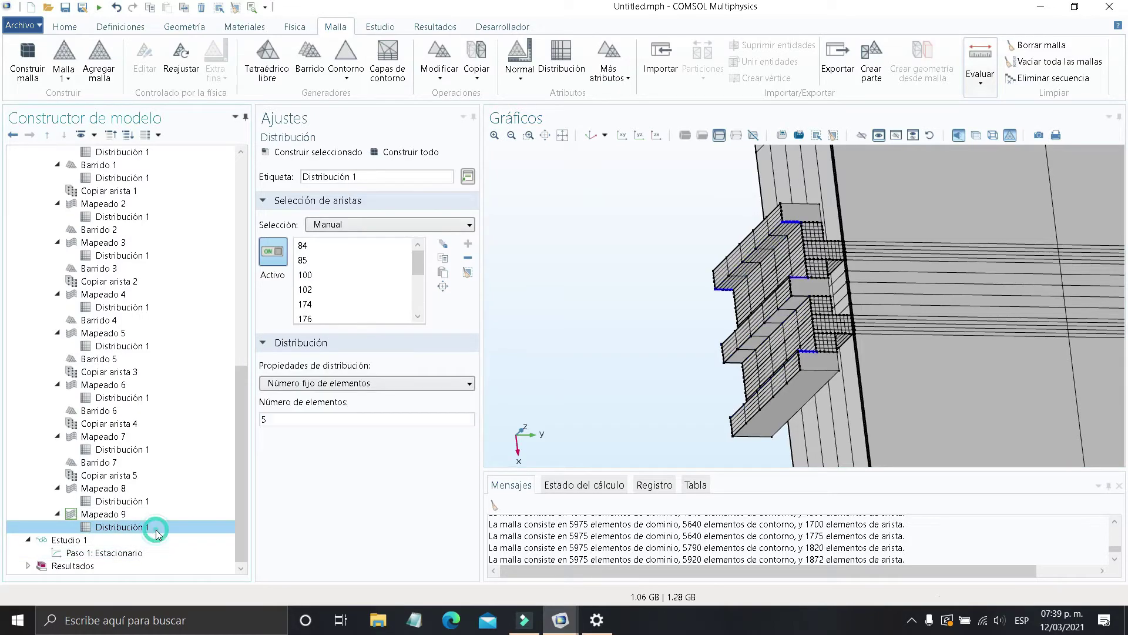
scroll(723, 318, up, 3)
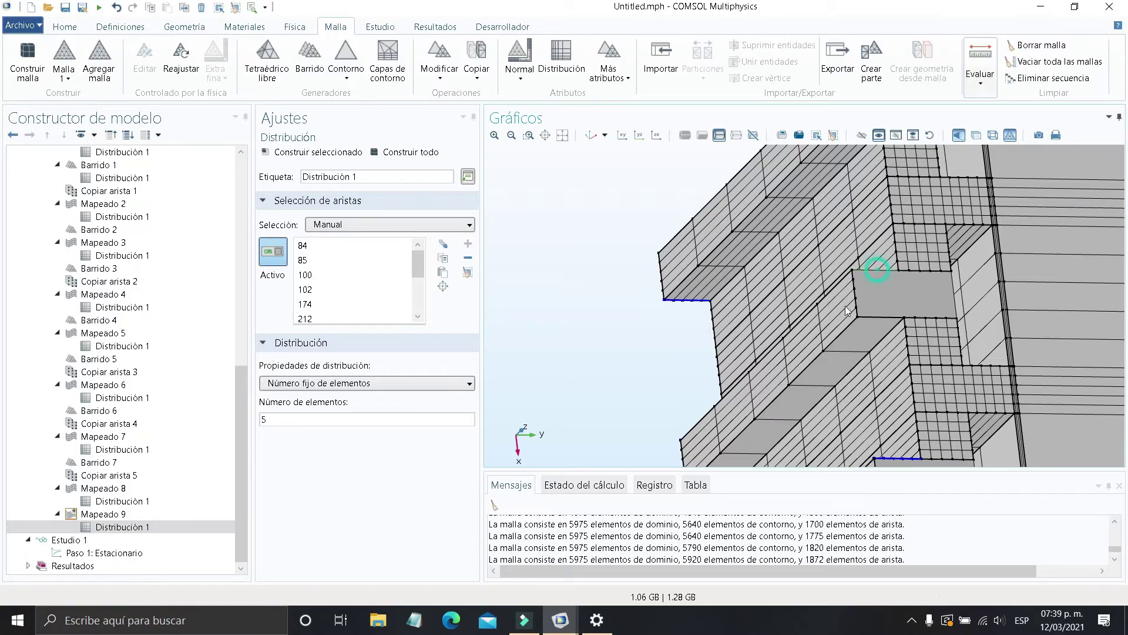
drag(847, 312, 660, 235)
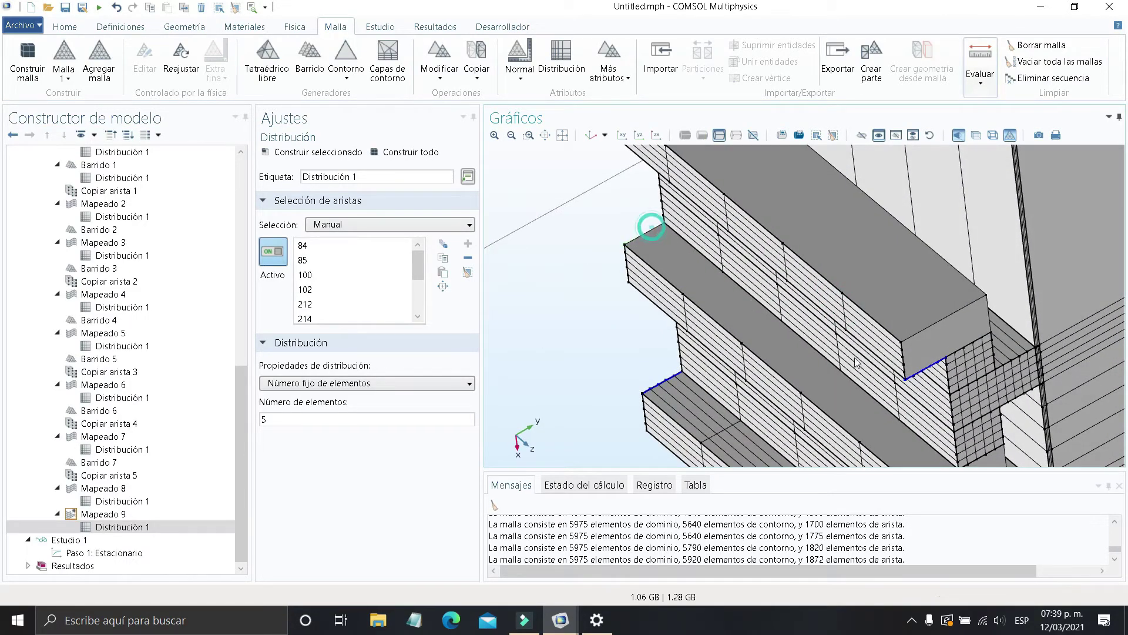
drag(855, 362, 831, 262)
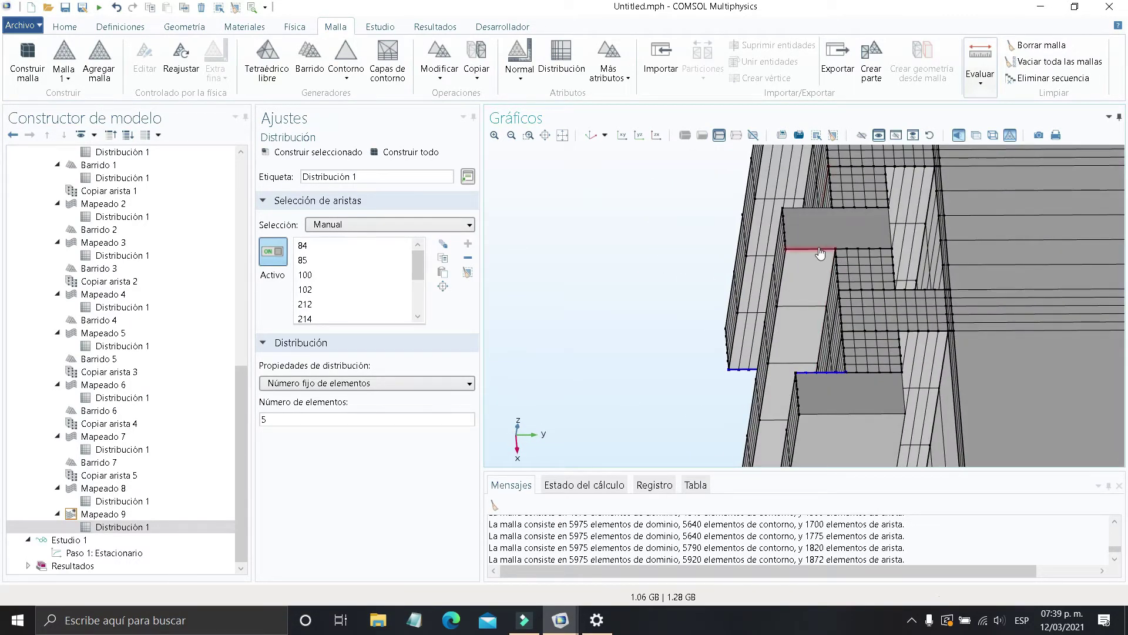
drag(724, 417, 751, 415)
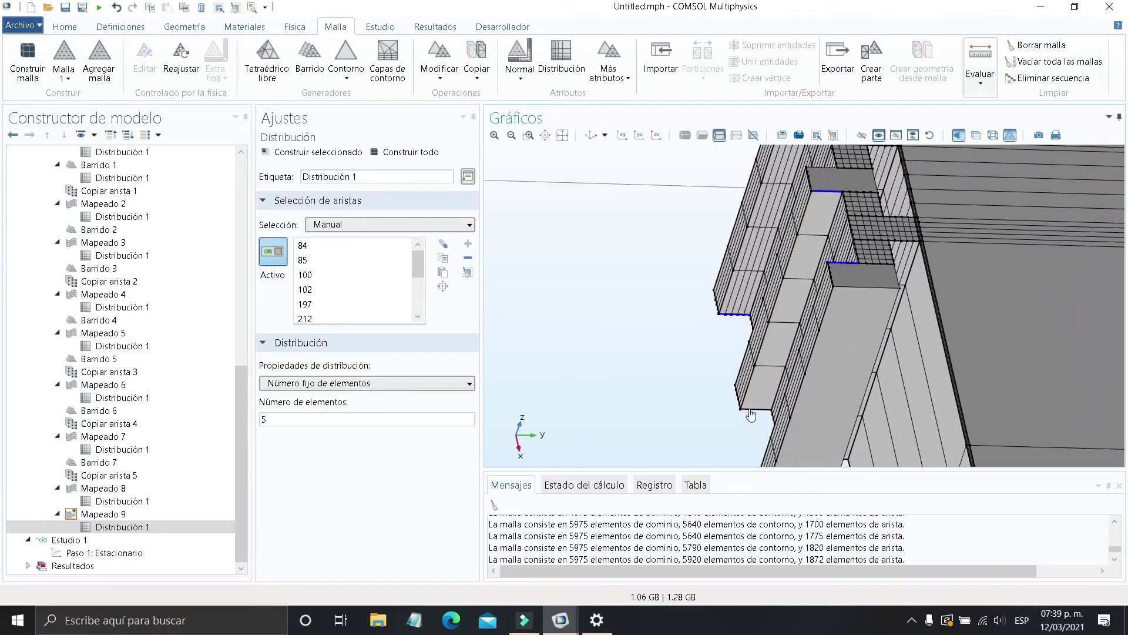
click(439, 153)
Look over the rebuilt side-face mesh along the strips and at the blocks on the opposite end
drag(889, 305, 870, 322)
scroll(909, 341, down, 4)
right_drag(909, 340, 594, 426)
right_drag(732, 386, 394, 490)
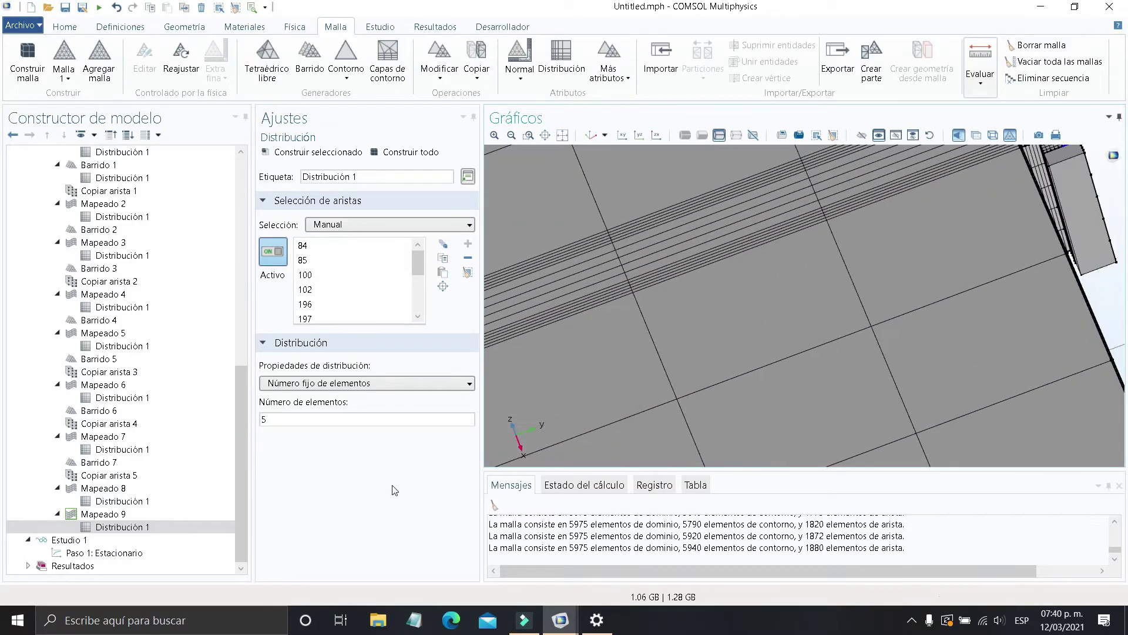
right_drag(768, 310, 605, 466)
right_drag(759, 360, 682, 322)
drag(791, 347, 838, 482)
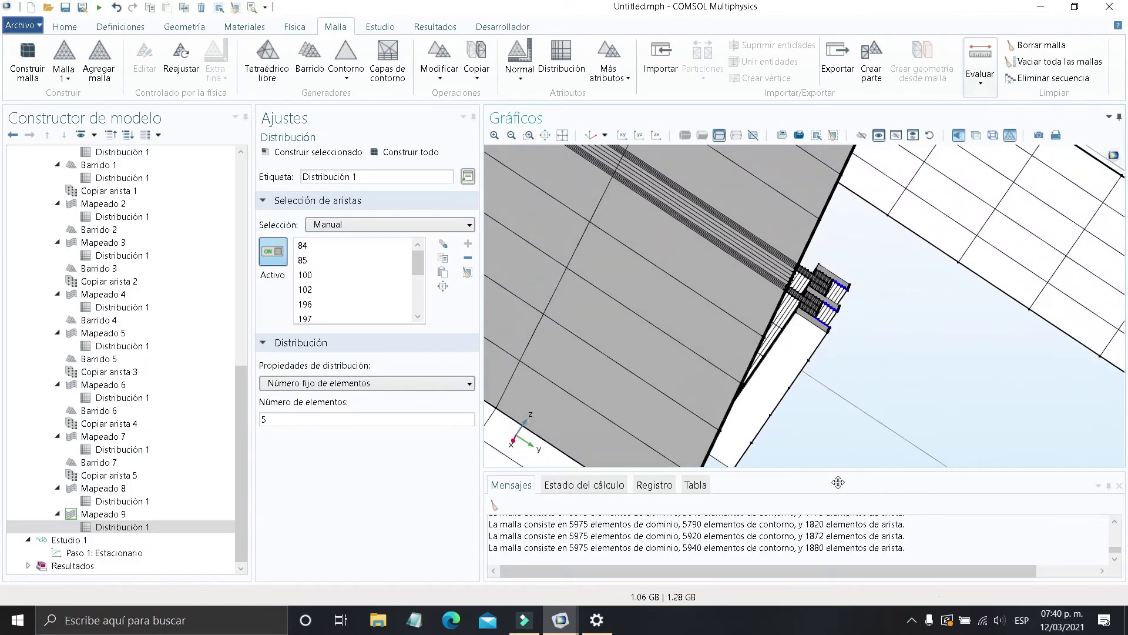
right_drag(838, 482, 1007, 544)
Add a new Barrido operation to Malla 1 with its geometric entity level set to Dominio
right_click(188, 205)
scroll(176, 211, up, 1)
click(100, 177)
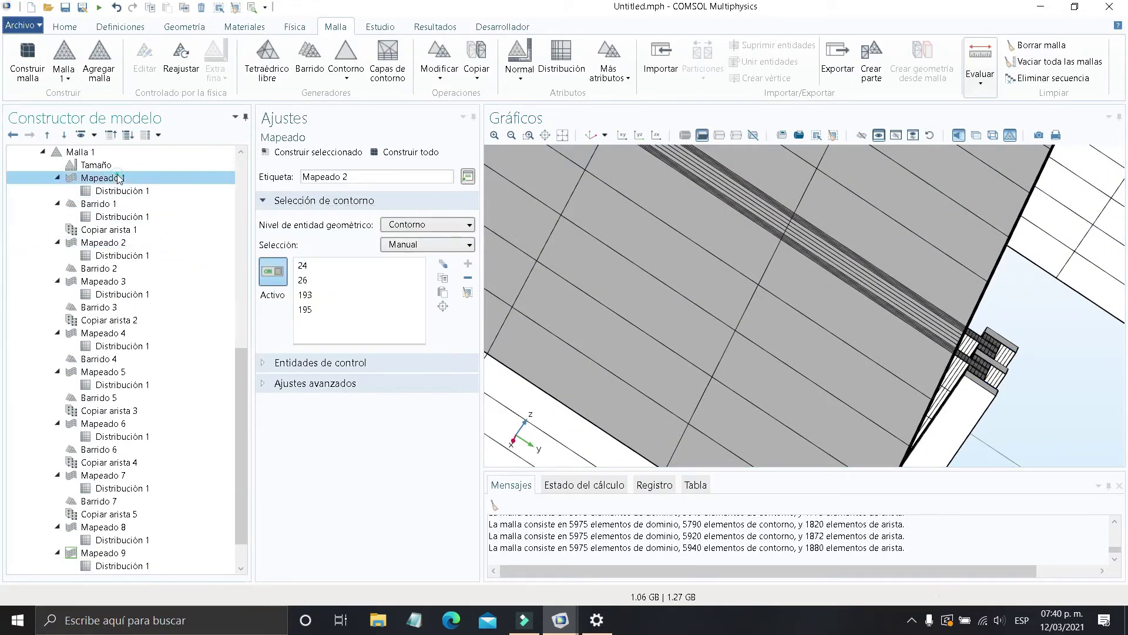
scroll(117, 206, up, 2)
right_click(125, 229)
click(171, 212)
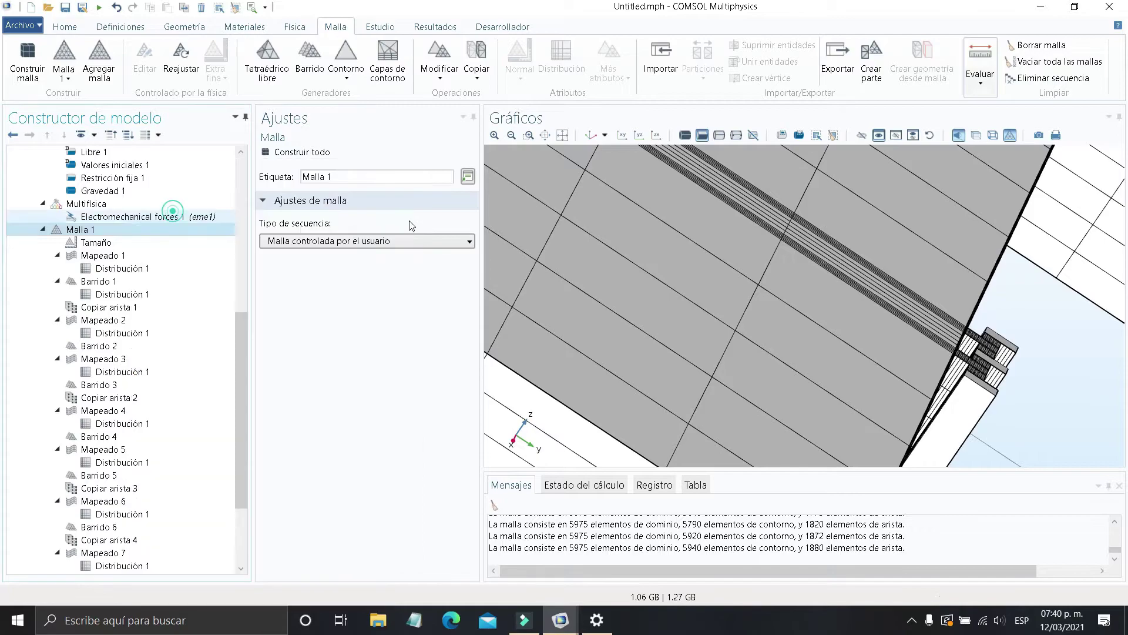
click(413, 224)
click(413, 269)
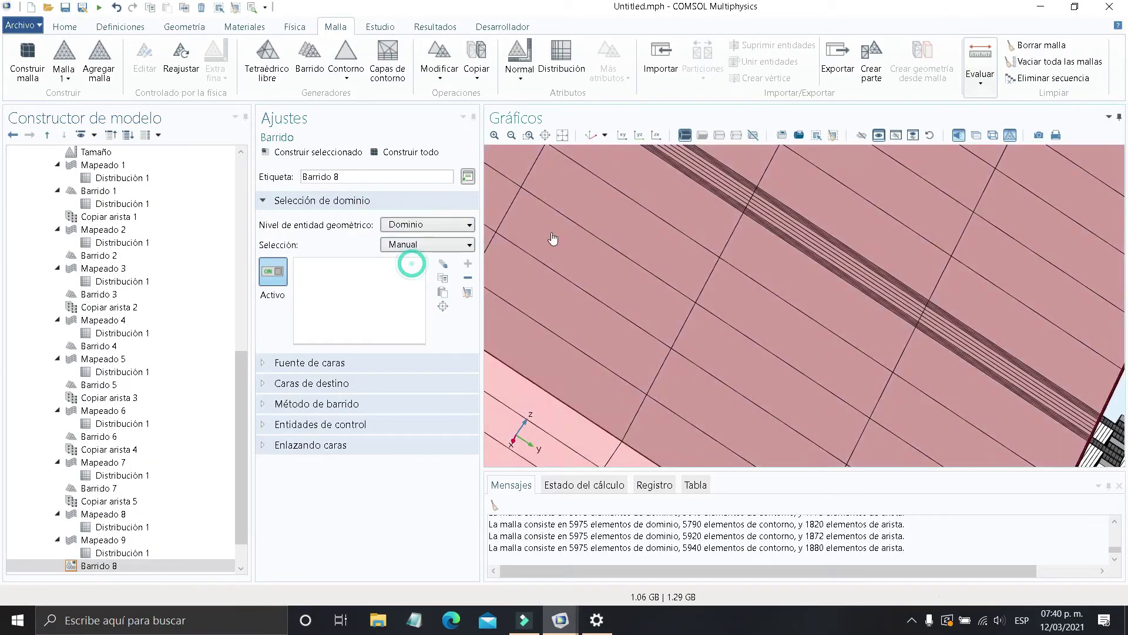
Select the three end blocks on one side, domains 11, 23 and 35, for Barrido 8
scroll(722, 376, down, 5)
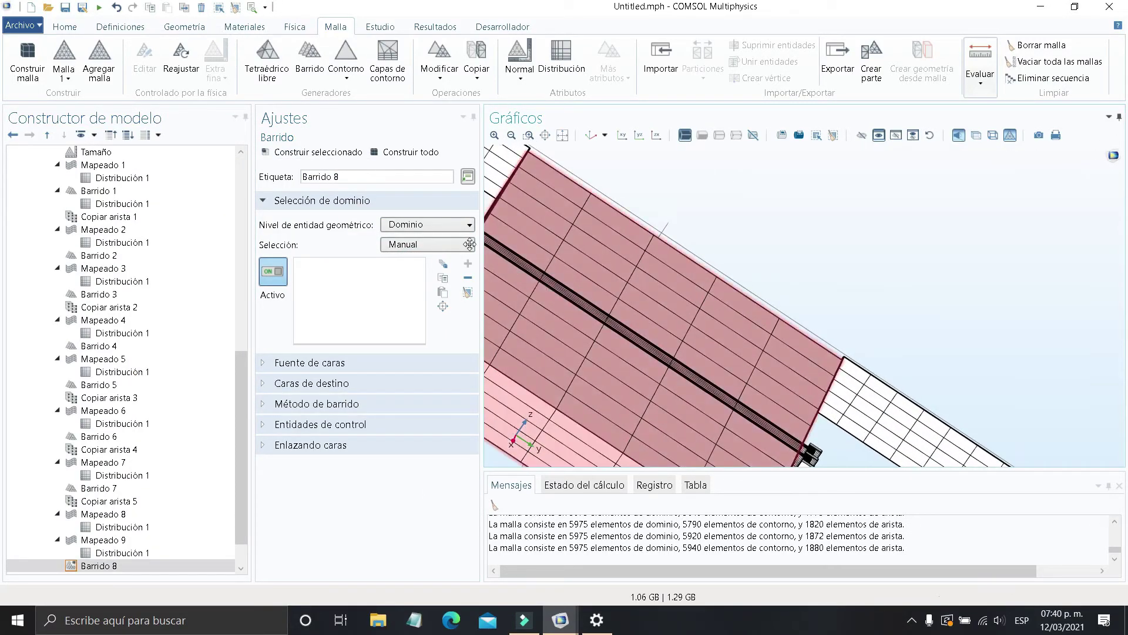
scroll(606, 330, up, 5)
click(600, 353)
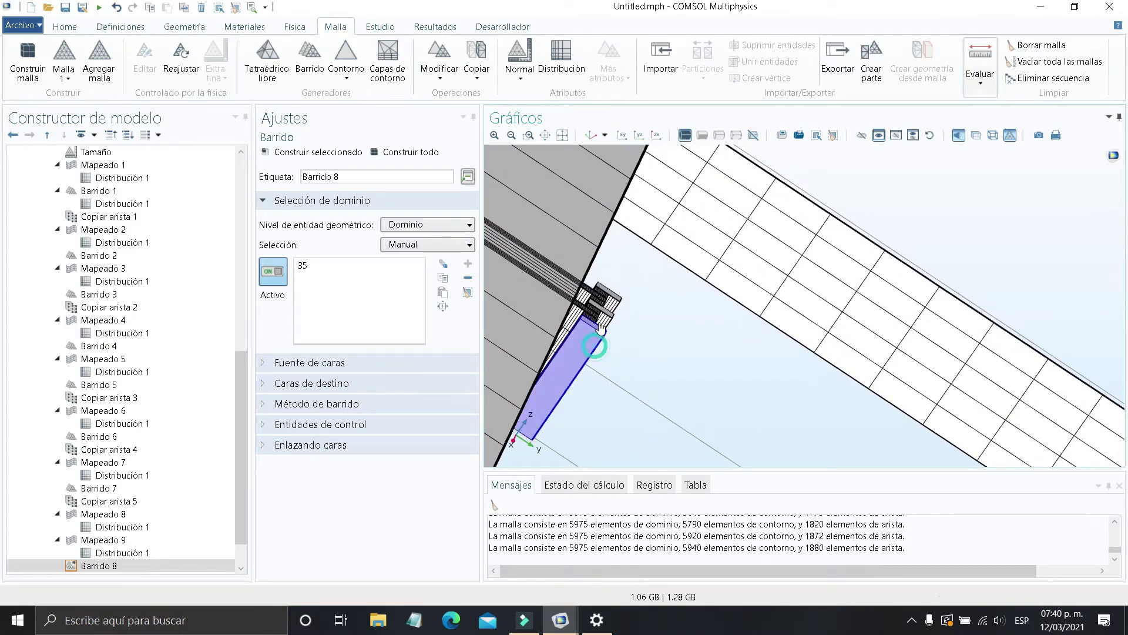
click(609, 292)
click(604, 304)
Add the three blocks at the opposite end, domains 10, 22 and 34, to Barrido 8 and build the complete mesh
scroll(636, 329, down, 5)
right_drag(685, 350, 924, 439)
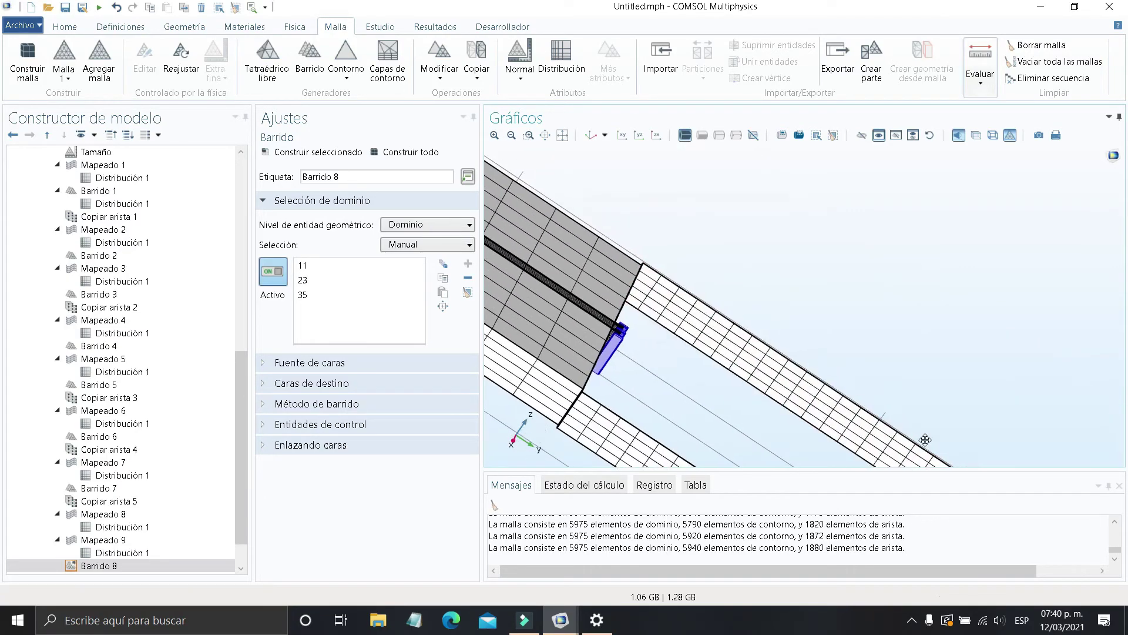
scroll(665, 319, up, 5)
right_drag(617, 247, 757, 444)
scroll(626, 398, up, 3)
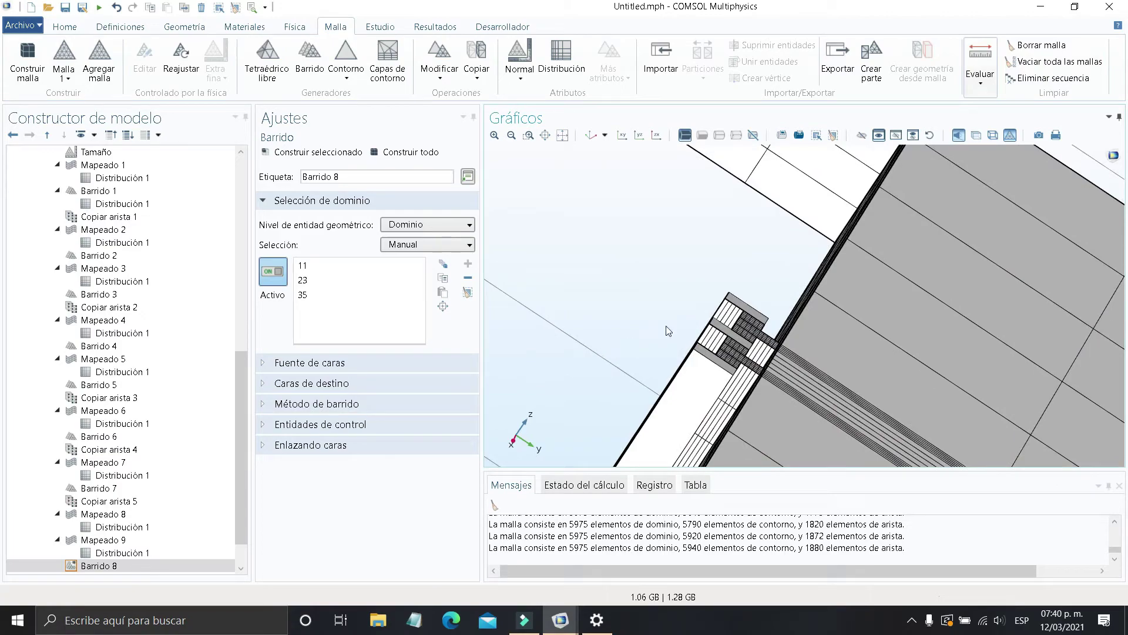
click(734, 310)
click(720, 334)
click(700, 364)
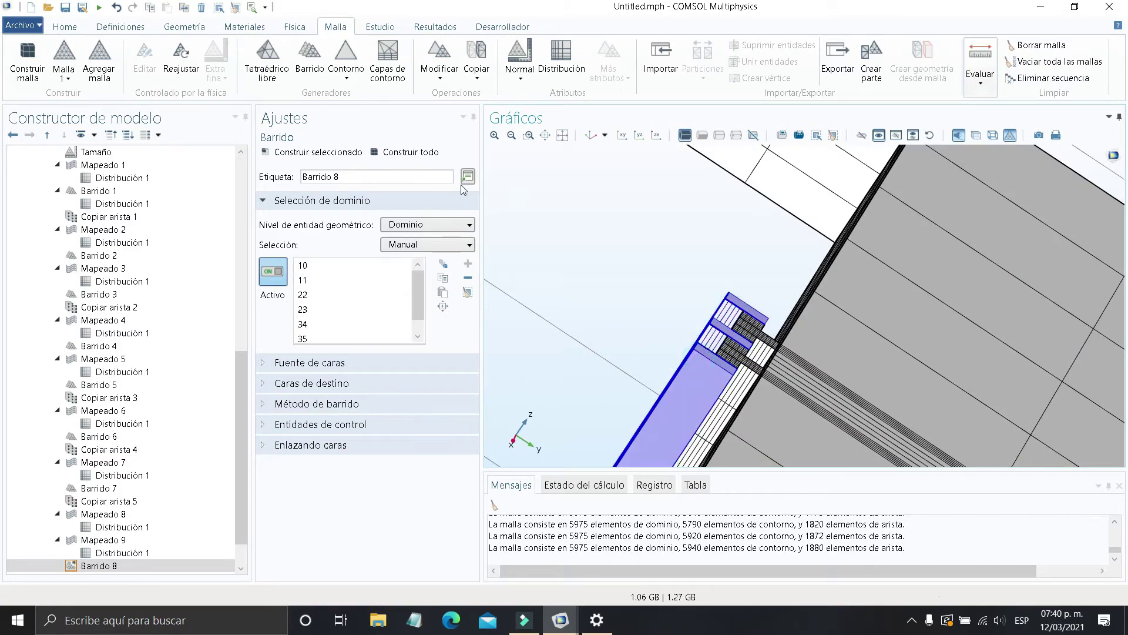
click(406, 151)
Inspect the completed mesh over the whole model and around the swept end blocks, and return to Malla 1
scroll(717, 363, down, 4)
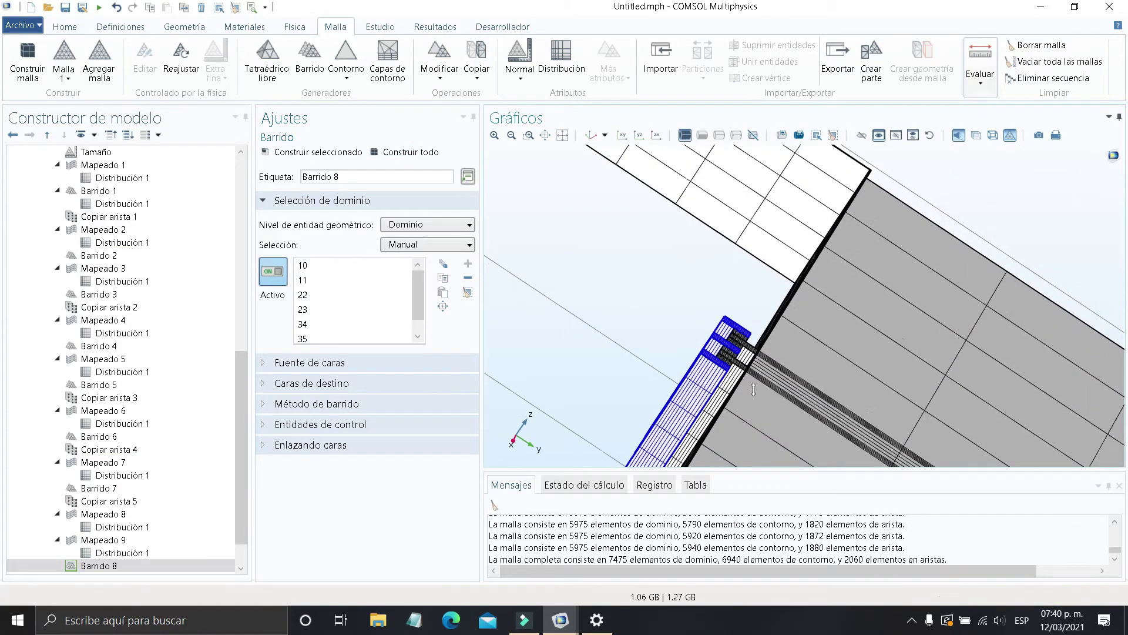
drag(828, 417, 711, 319)
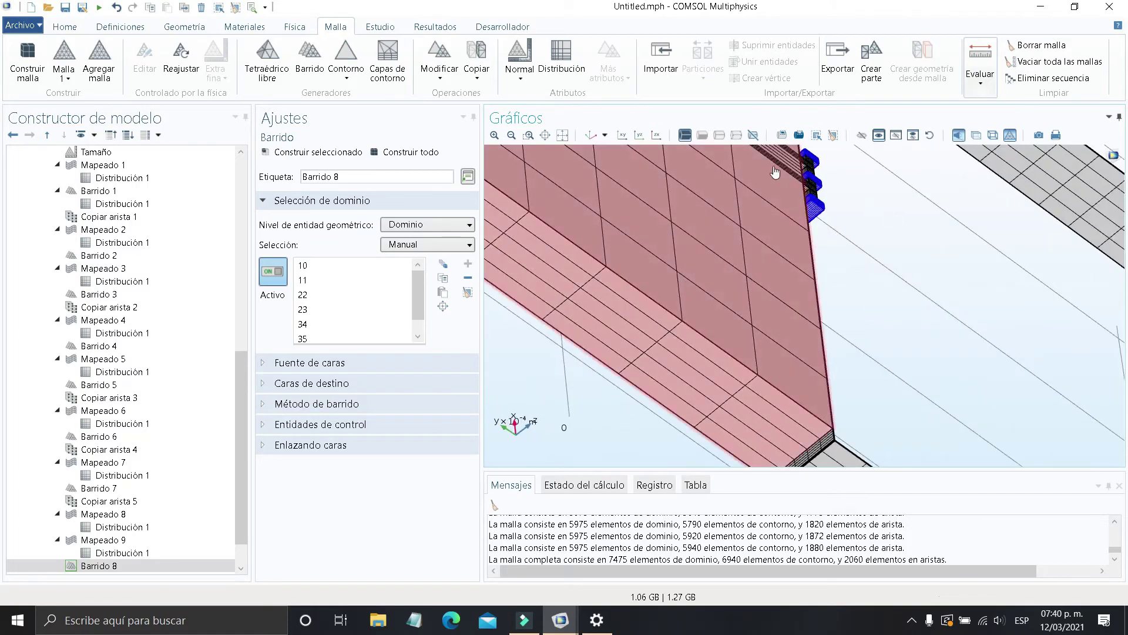
click(590, 136)
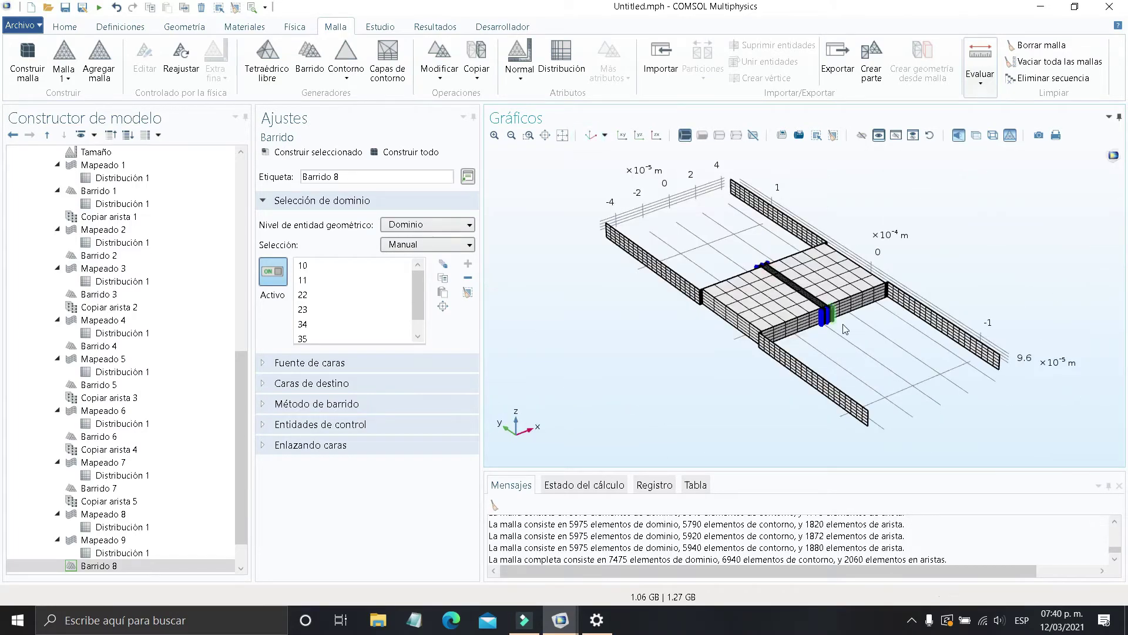
scroll(640, 275, up, 6)
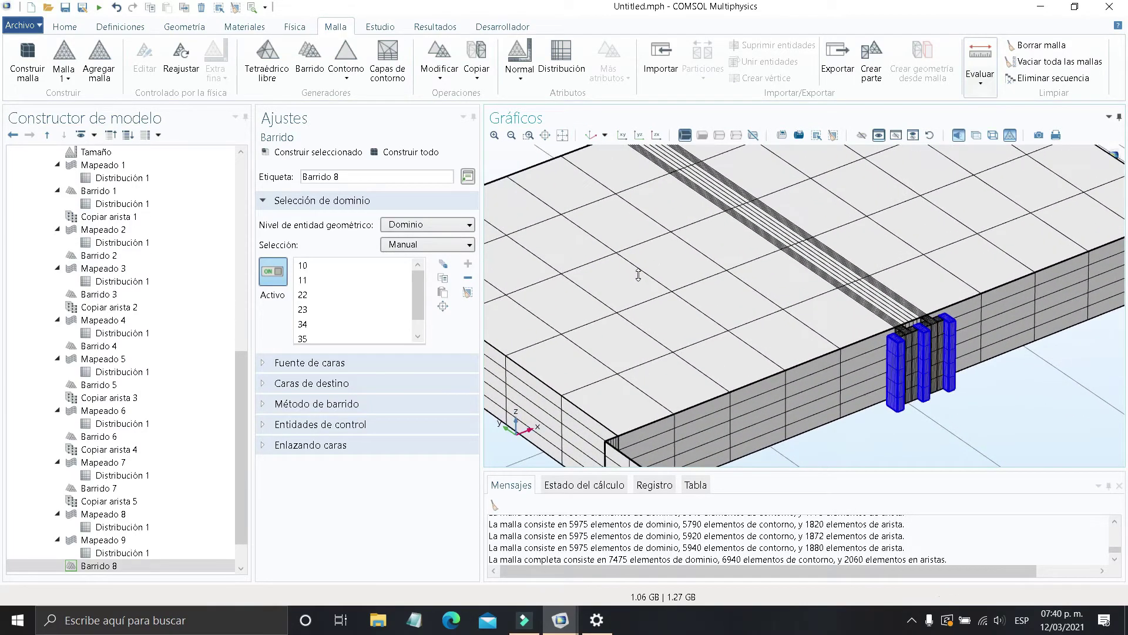
scroll(118, 346, up, 2)
double_click(79, 217)
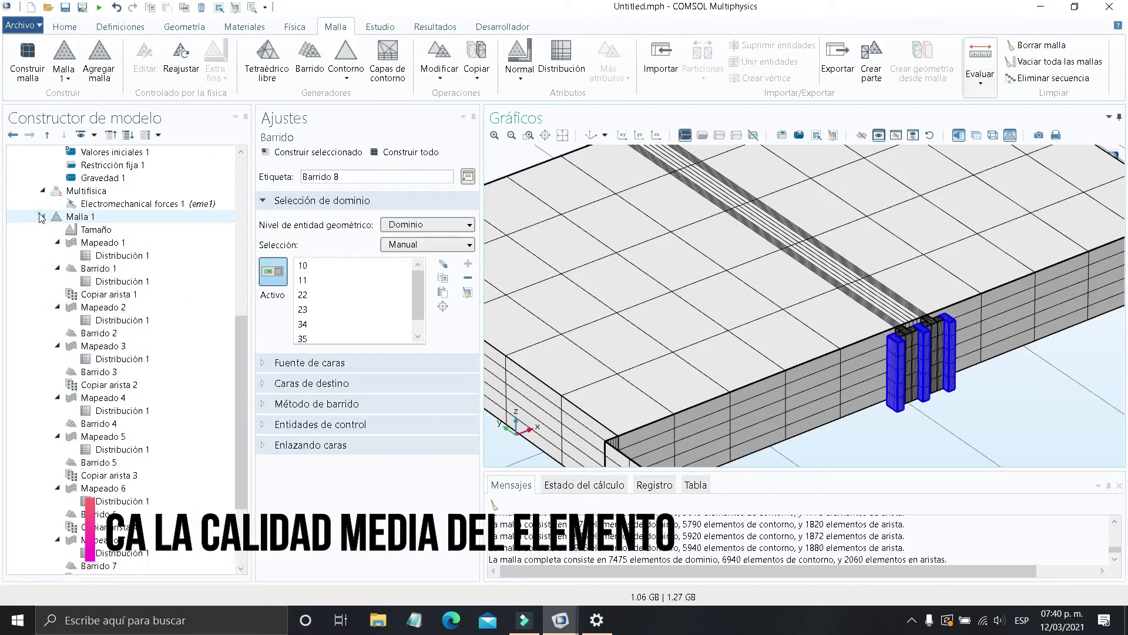
Display the mesh statistics for Malla 1 and examine the element quality and the meshed end blocks
right_click(76, 526)
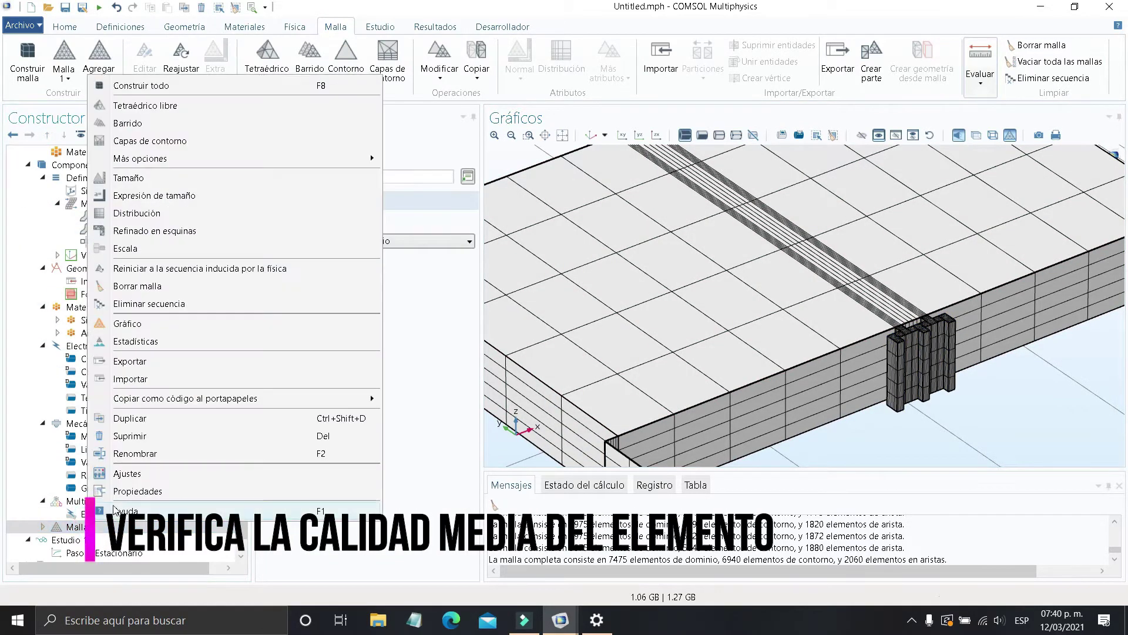
click(135, 341)
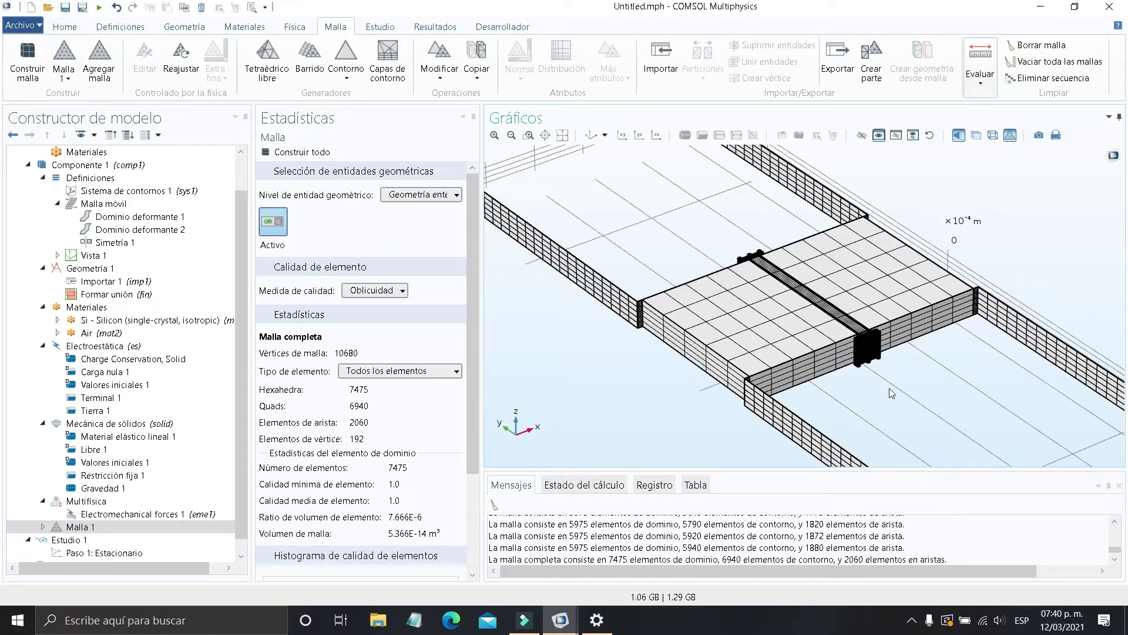
scroll(928, 382, up, 5)
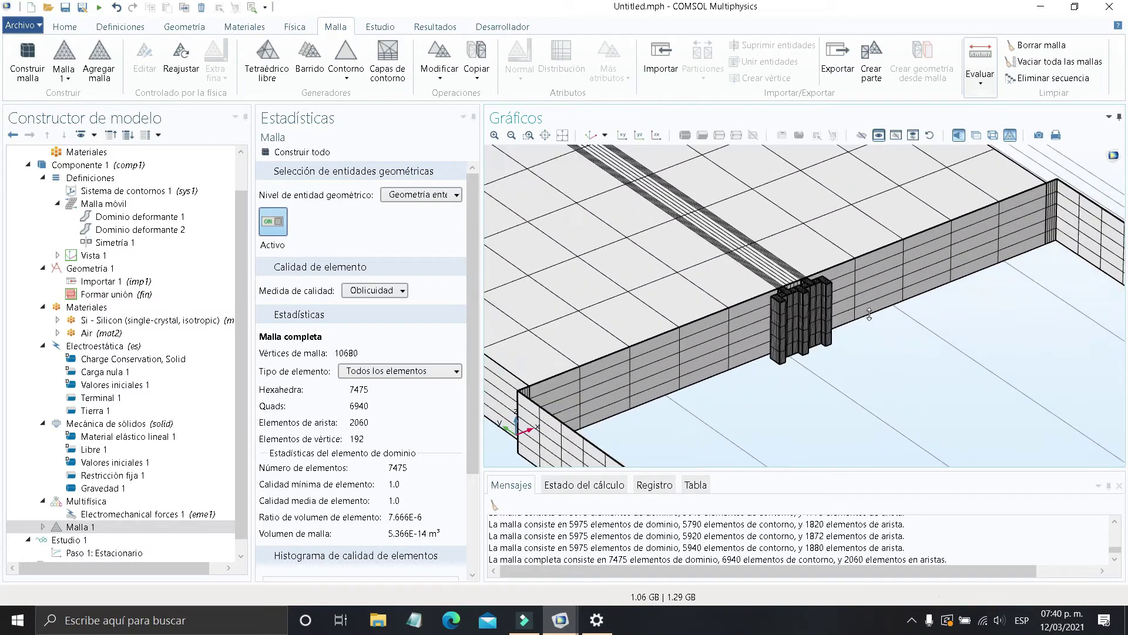
right_drag(827, 363, 832, 385)
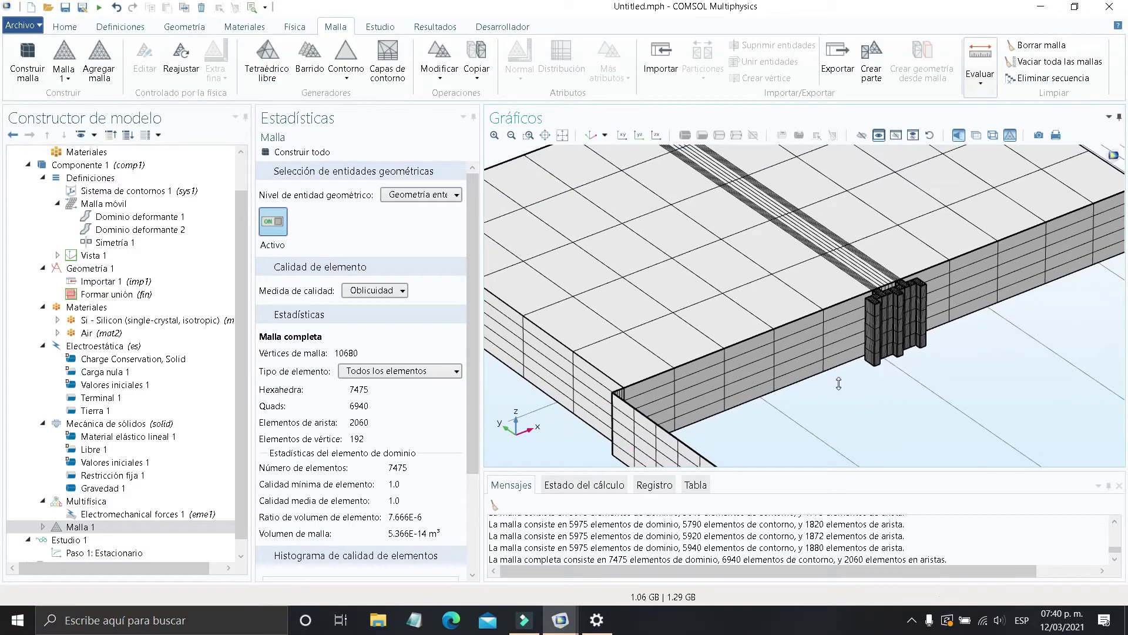
scroll(839, 383, down, 3)
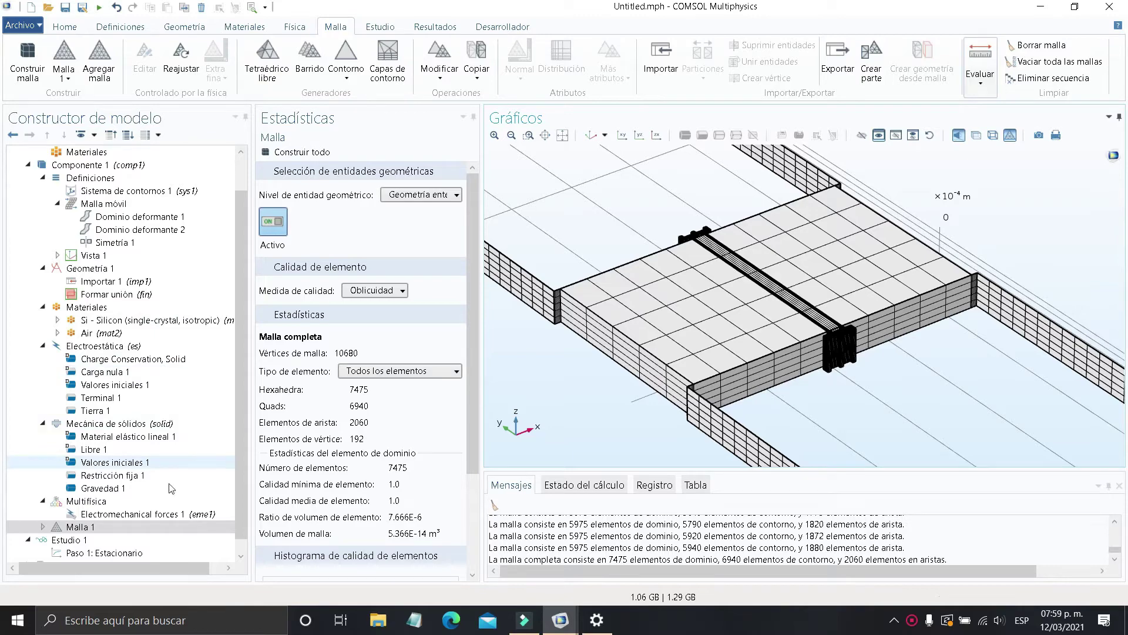
Review the settings of the Electroestática physics interface
click(133, 424)
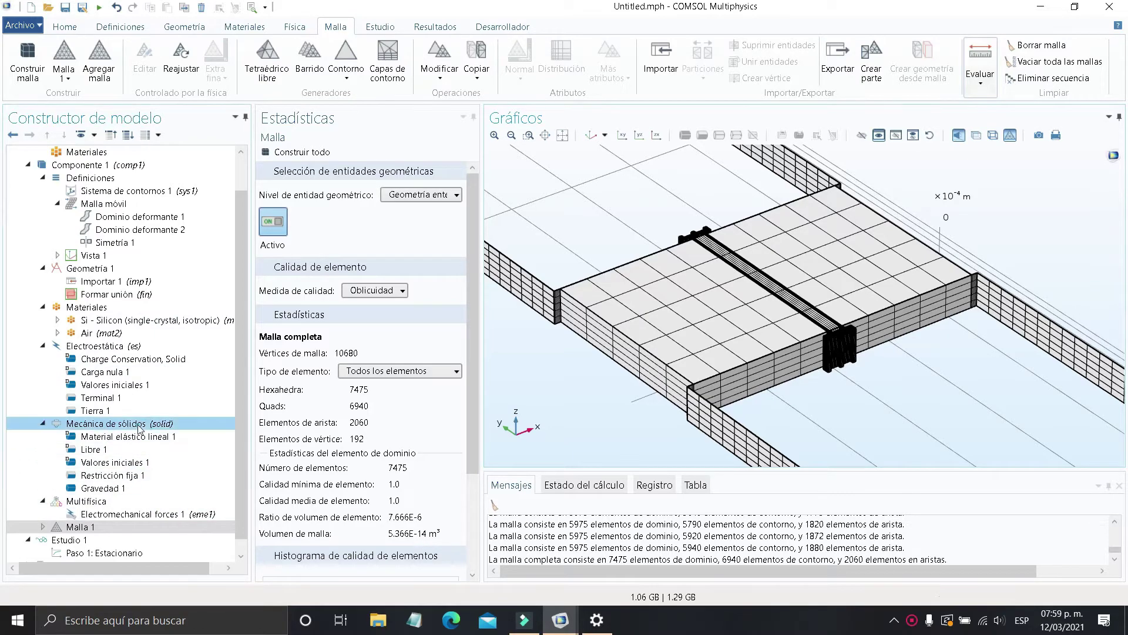
click(117, 346)
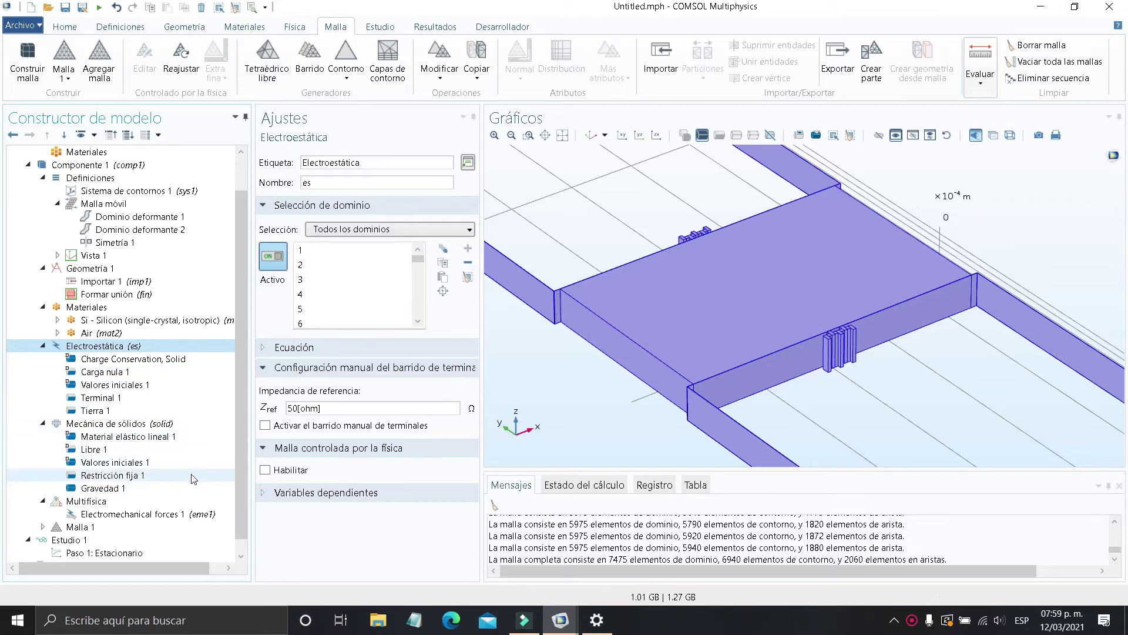
scroll(150, 514, down, 1)
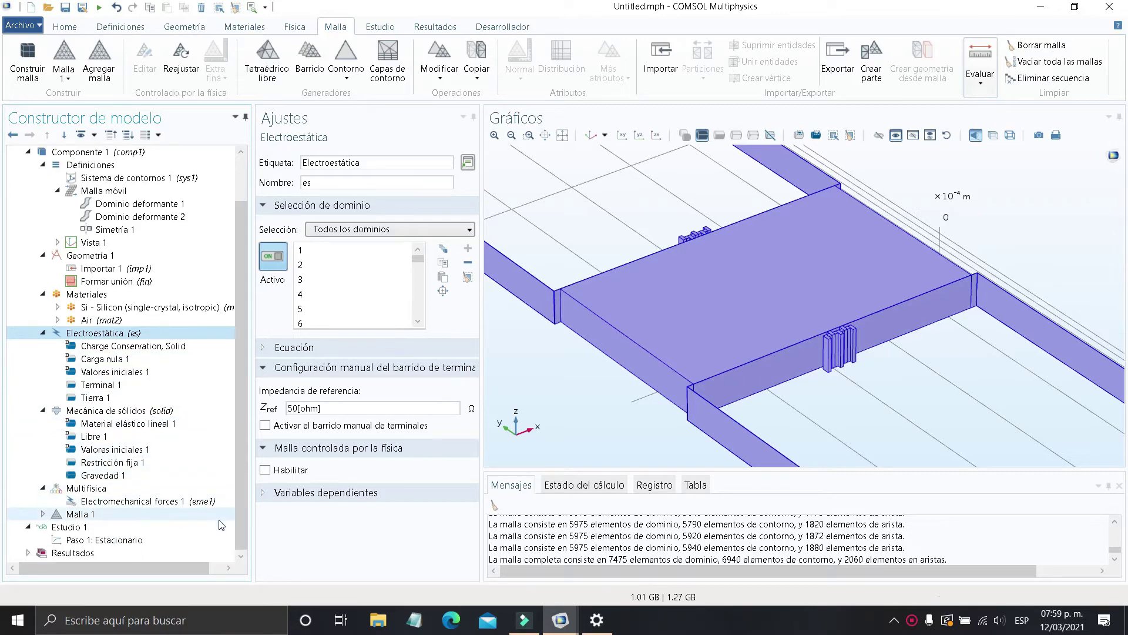
Enable Barrido auxiliar in the stationary step of Estudio 1 and add FG as its sweep parameter
click(157, 537)
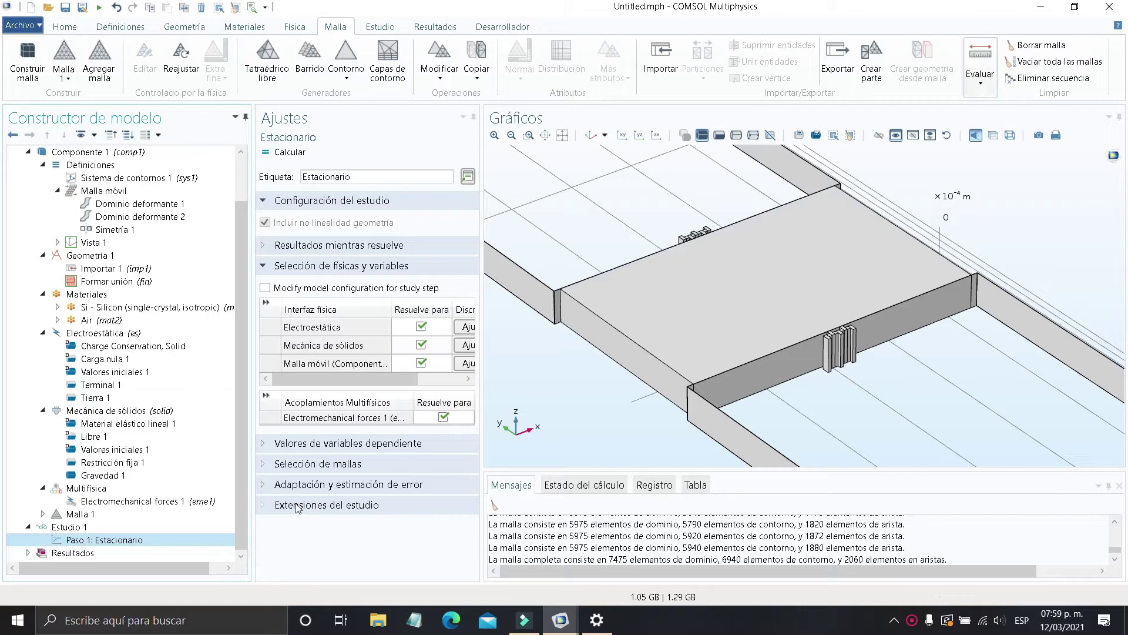
click(264, 504)
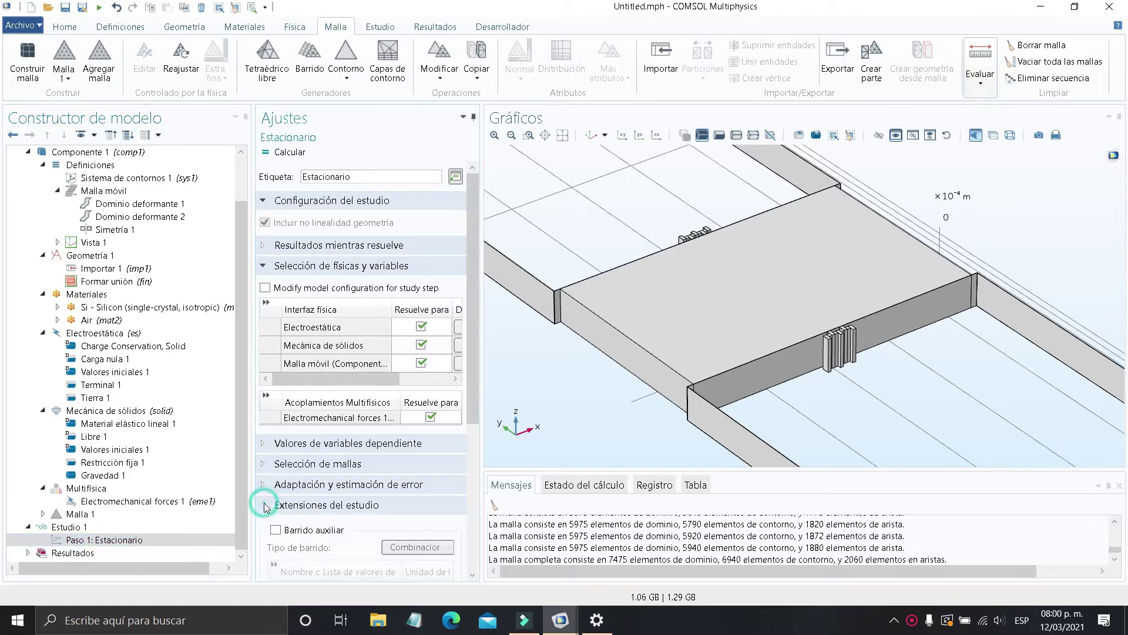
scroll(330, 530, down, 1)
click(276, 494)
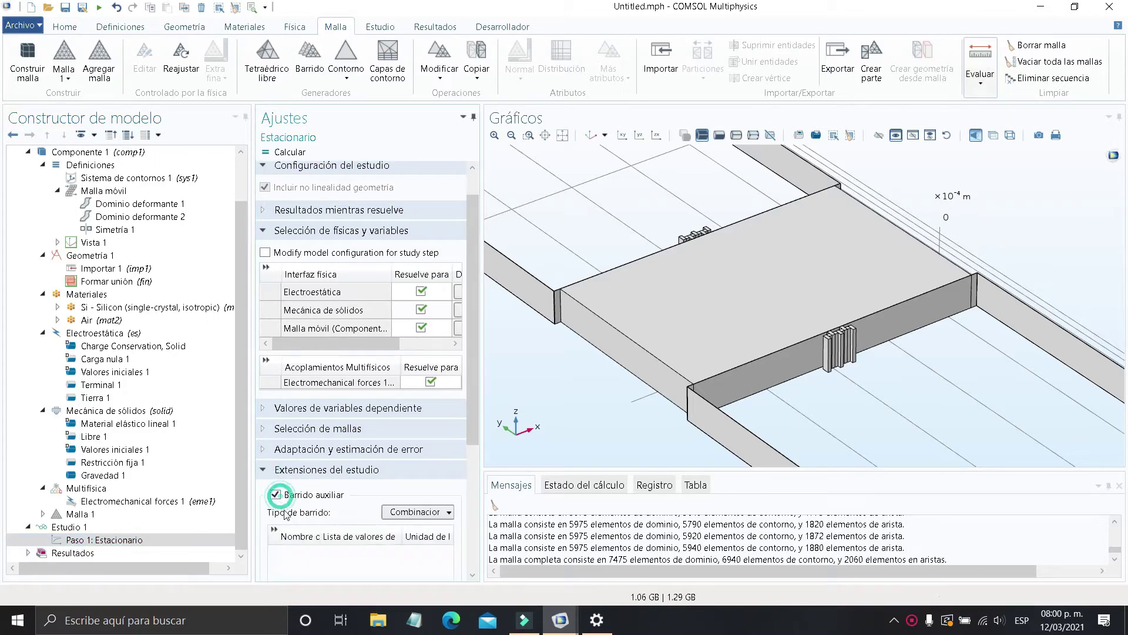
scroll(294, 506, down, 2)
click(311, 538)
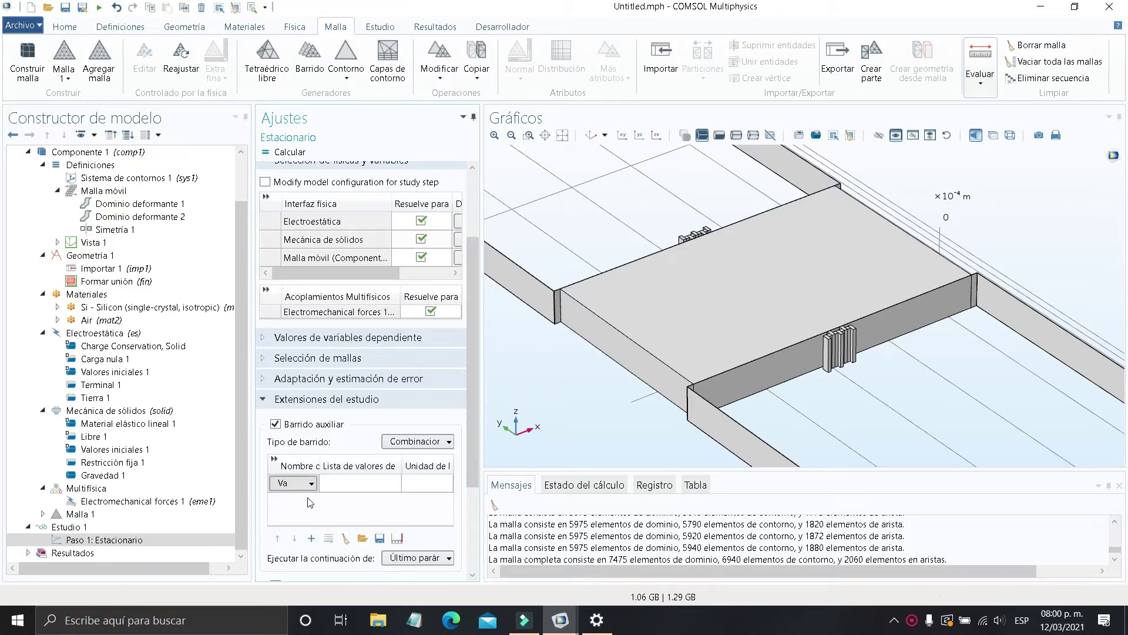
click(306, 483)
click(294, 527)
Give FG a value range from 0 to 5 in steps of 1 and compute the study
click(396, 538)
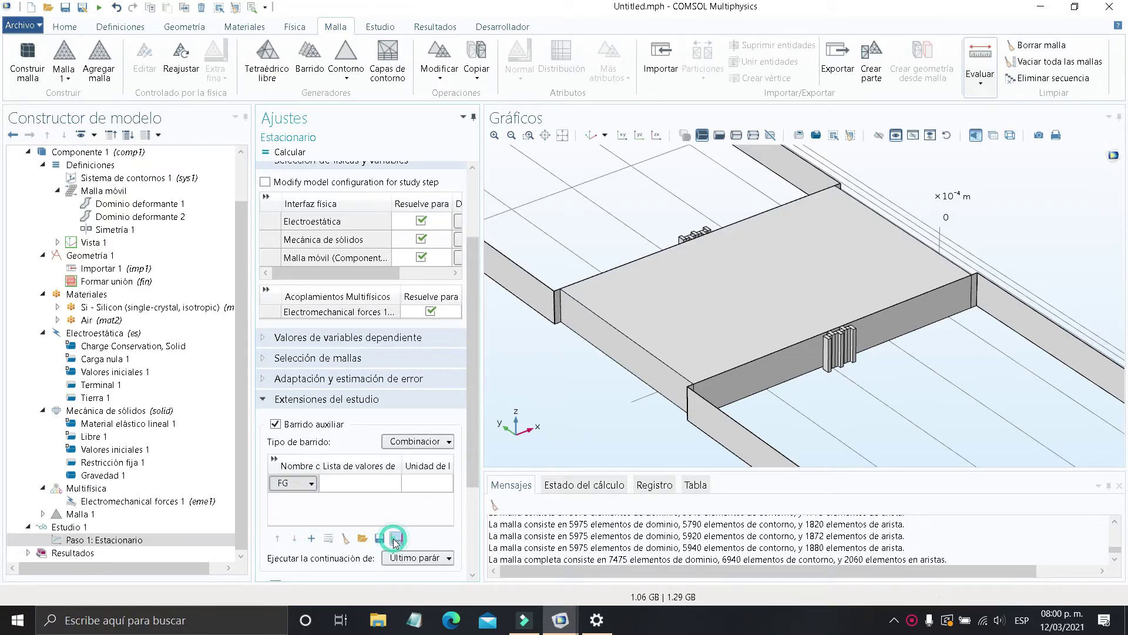
click(532, 272)
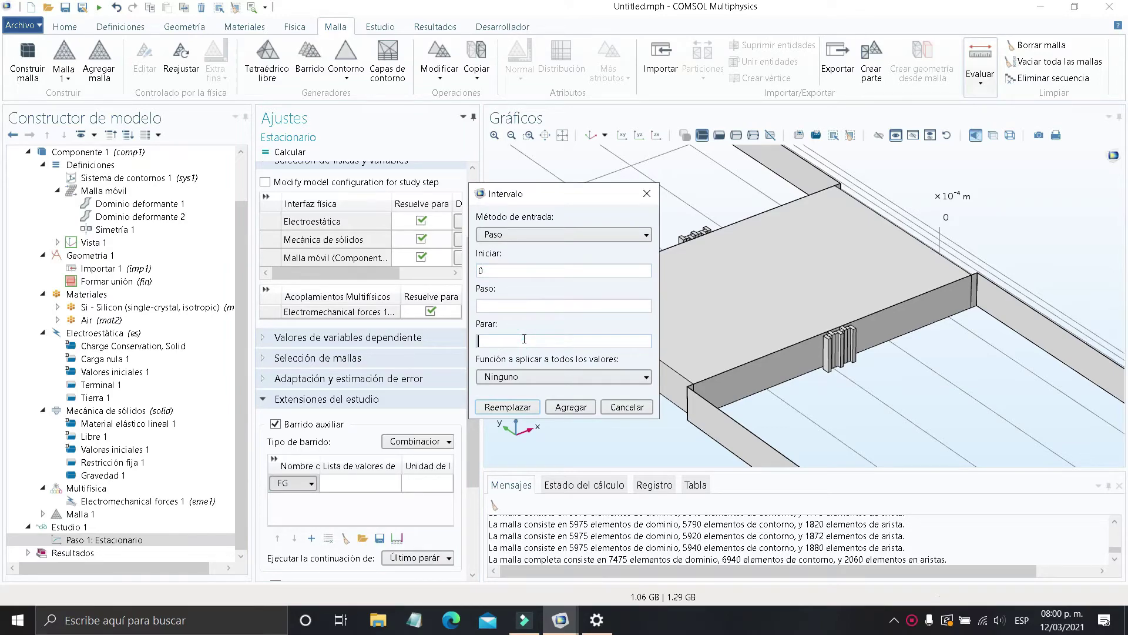
click(526, 303)
text(1)
click(570, 407)
scroll(365, 253, up, 1)
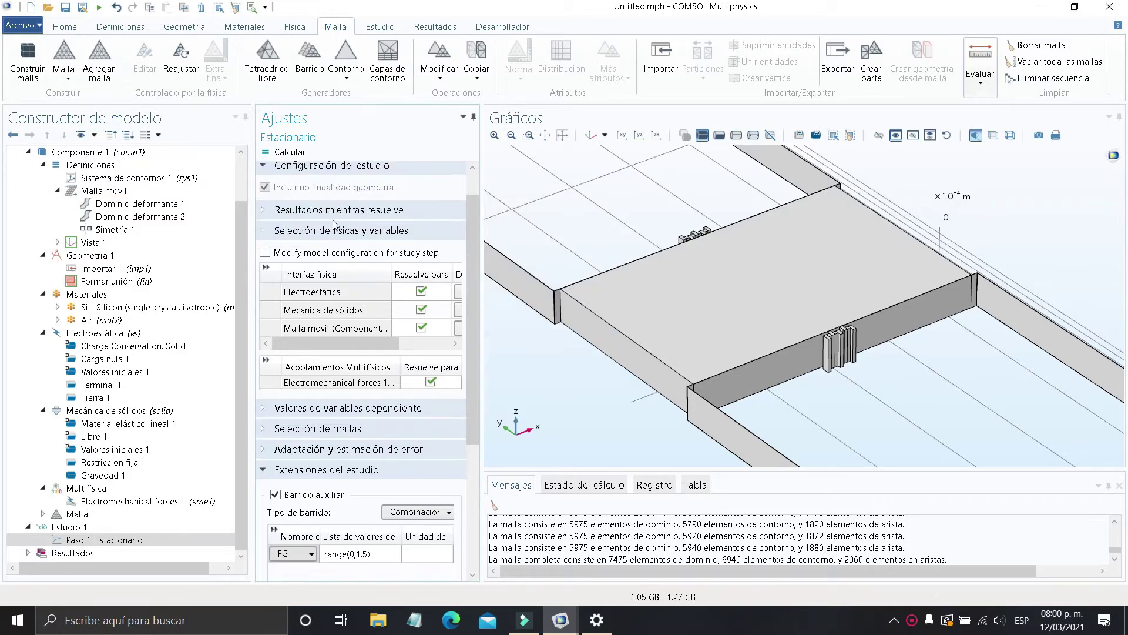
click(290, 152)
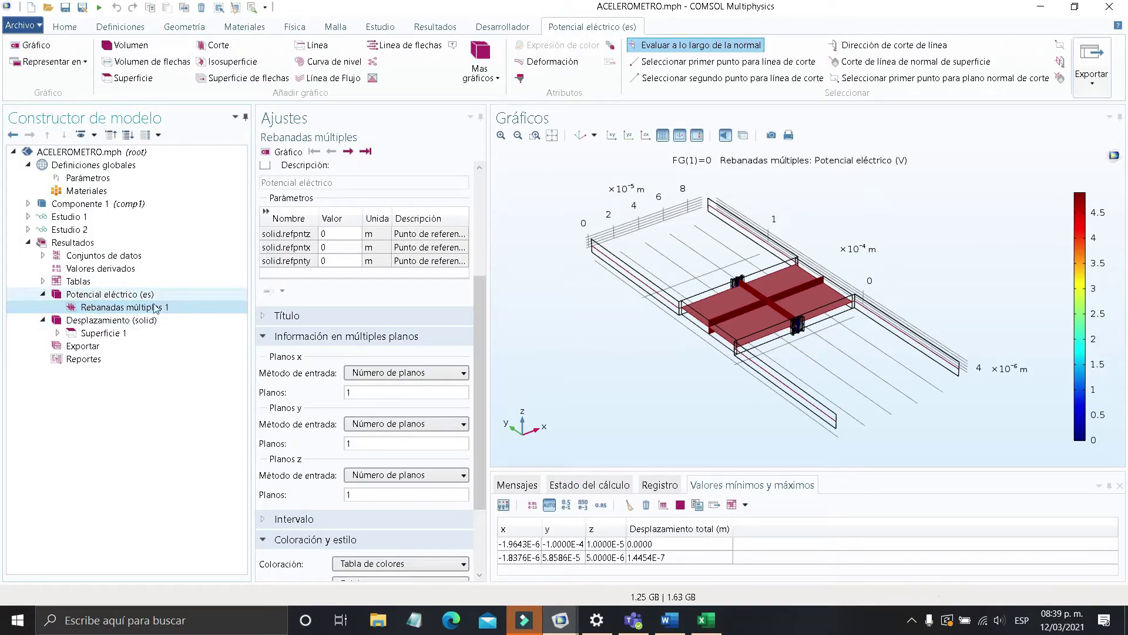
Examine the Potencial eléctrico plot around the end blocks, and show the Desplazamiento plot in the default view
click(120, 295)
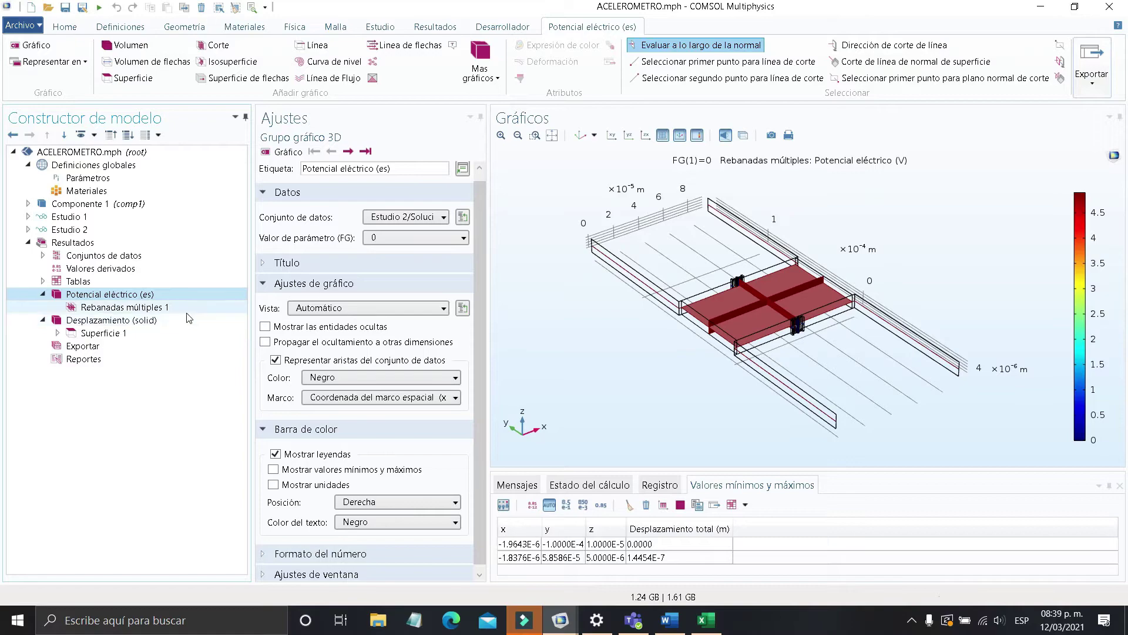
scroll(615, 301, up, 5)
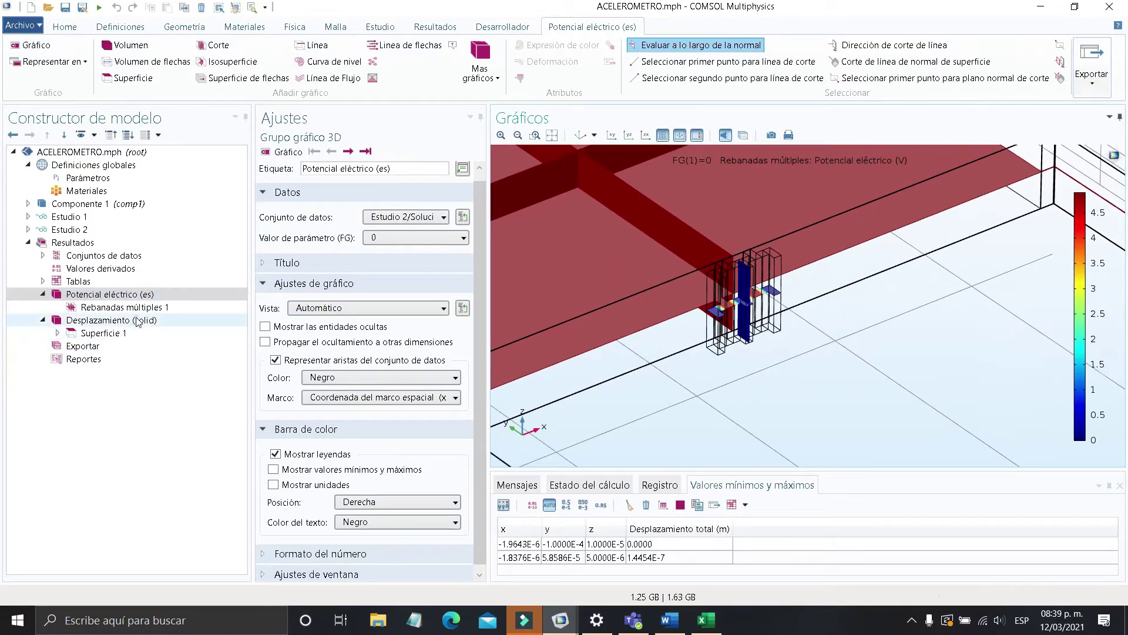
click(112, 319)
click(582, 135)
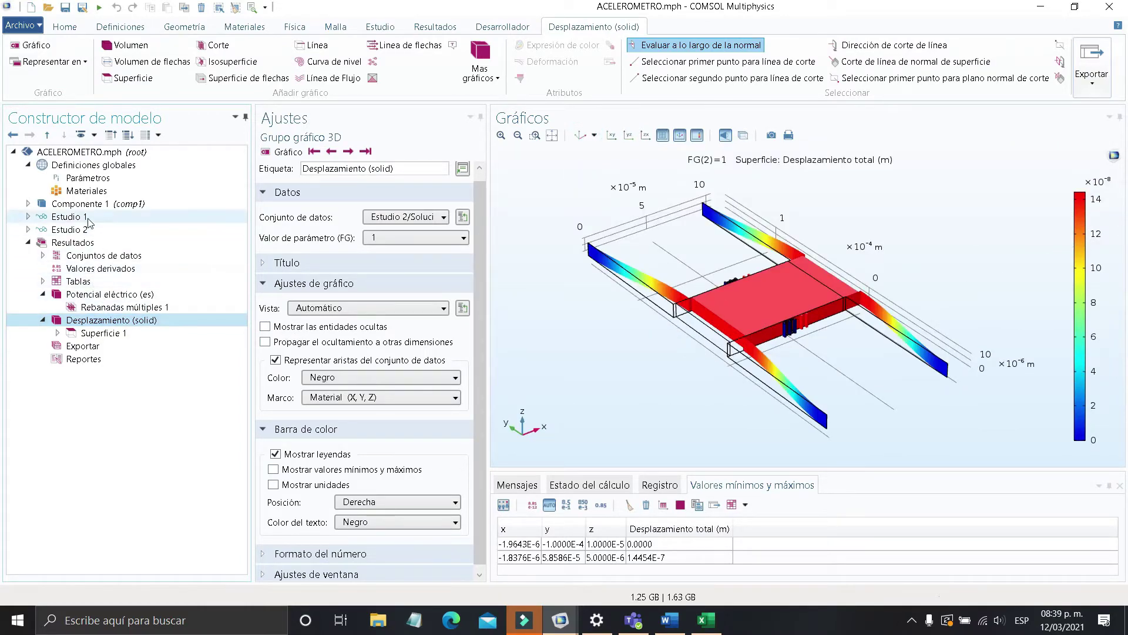
Review the stationary step of Estudio 1 and the Resolvedor estacionario 1 and Completamente acoplado 1 settings of Estudio 2
click(27, 217)
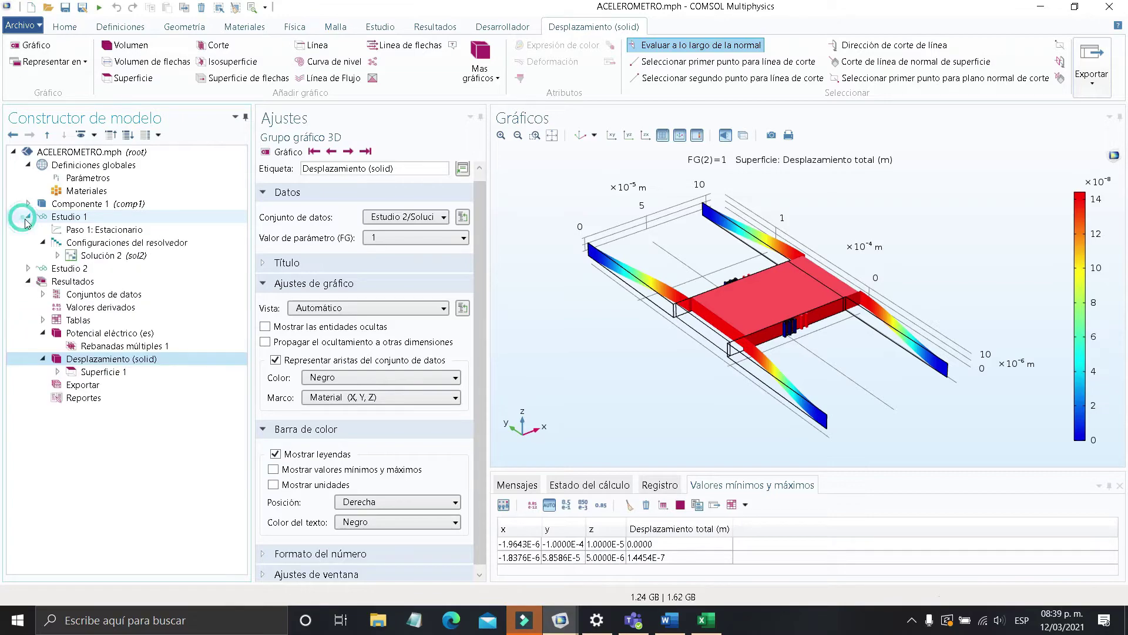
click(28, 269)
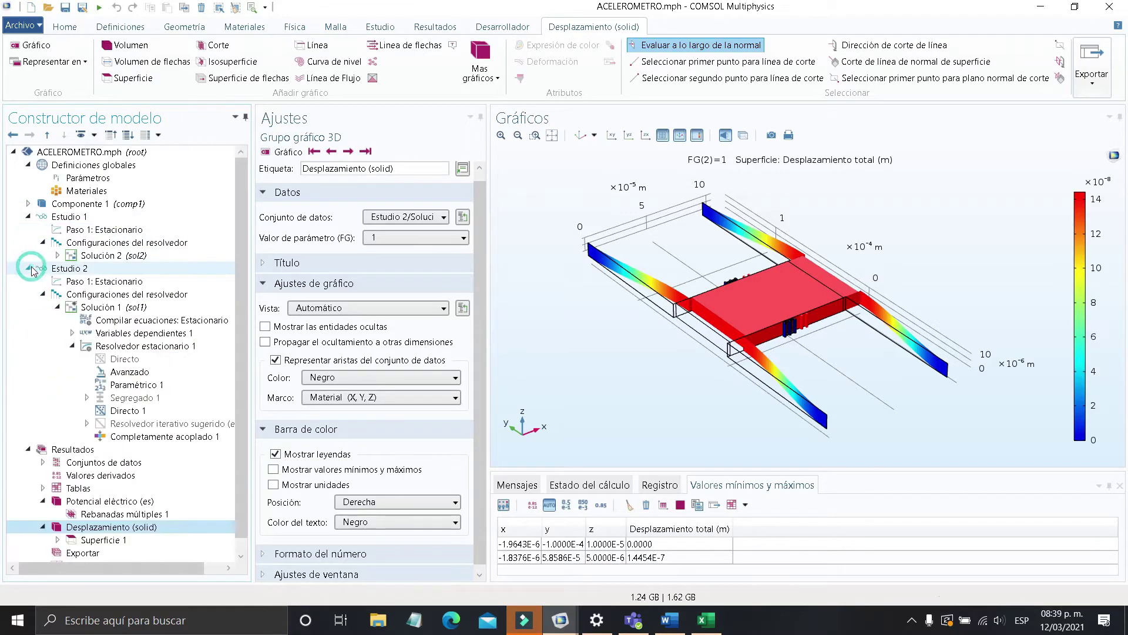
click(104, 230)
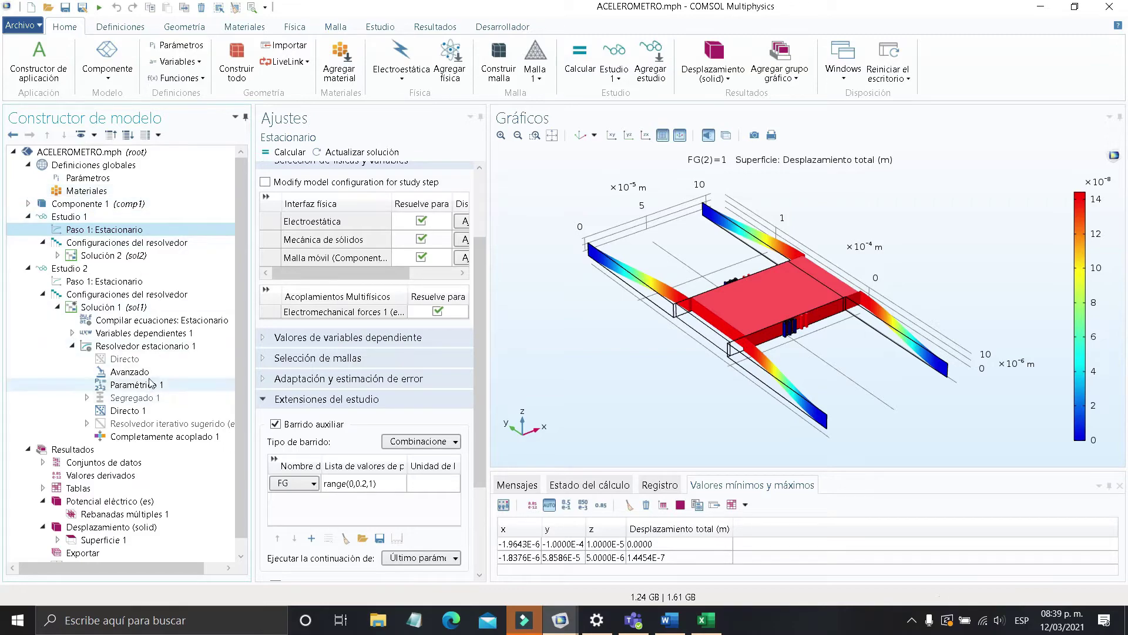
click(142, 347)
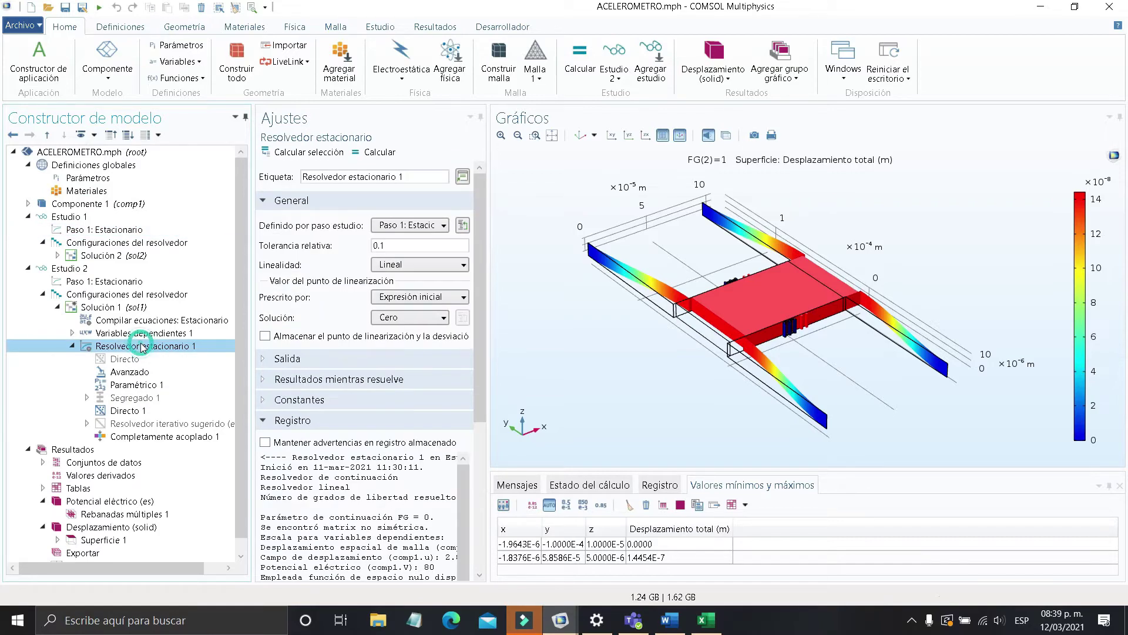
click(170, 438)
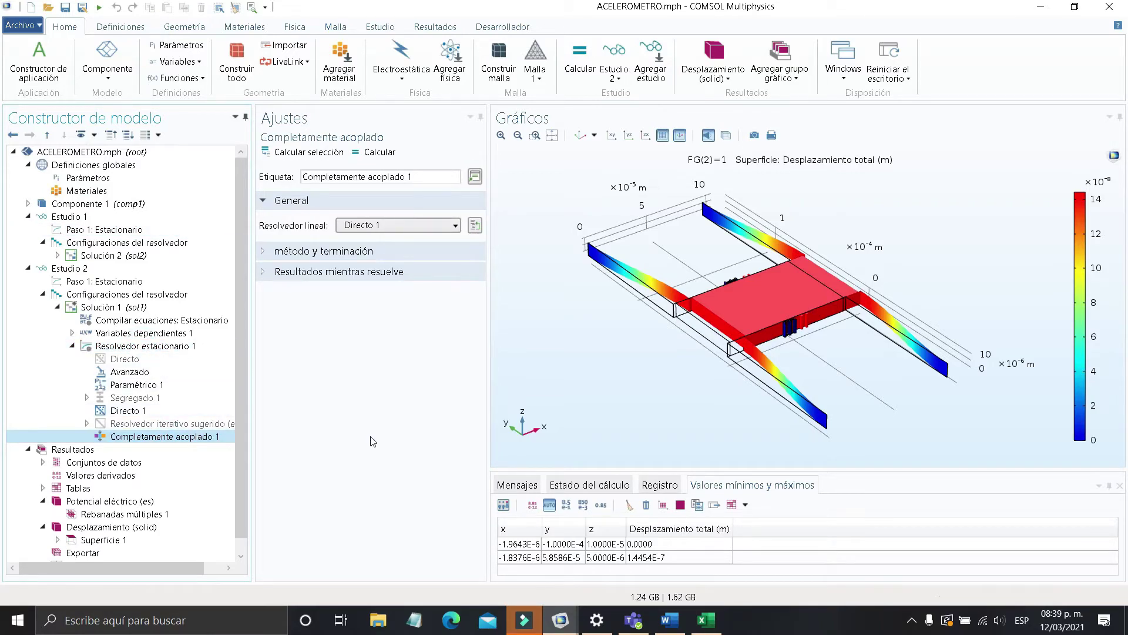
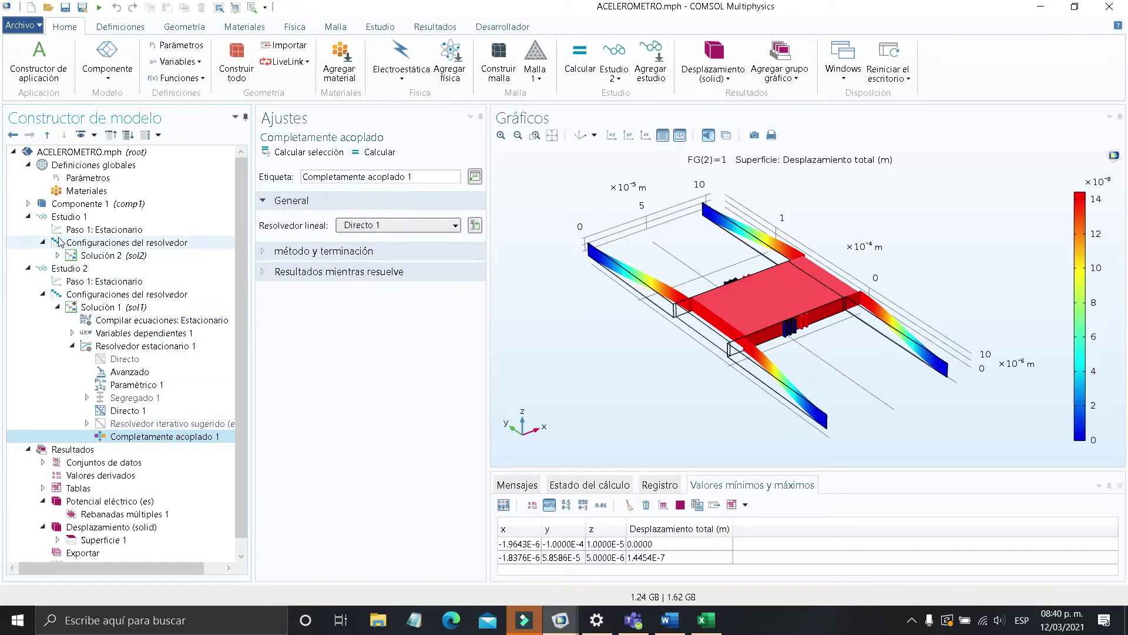
click(29, 216)
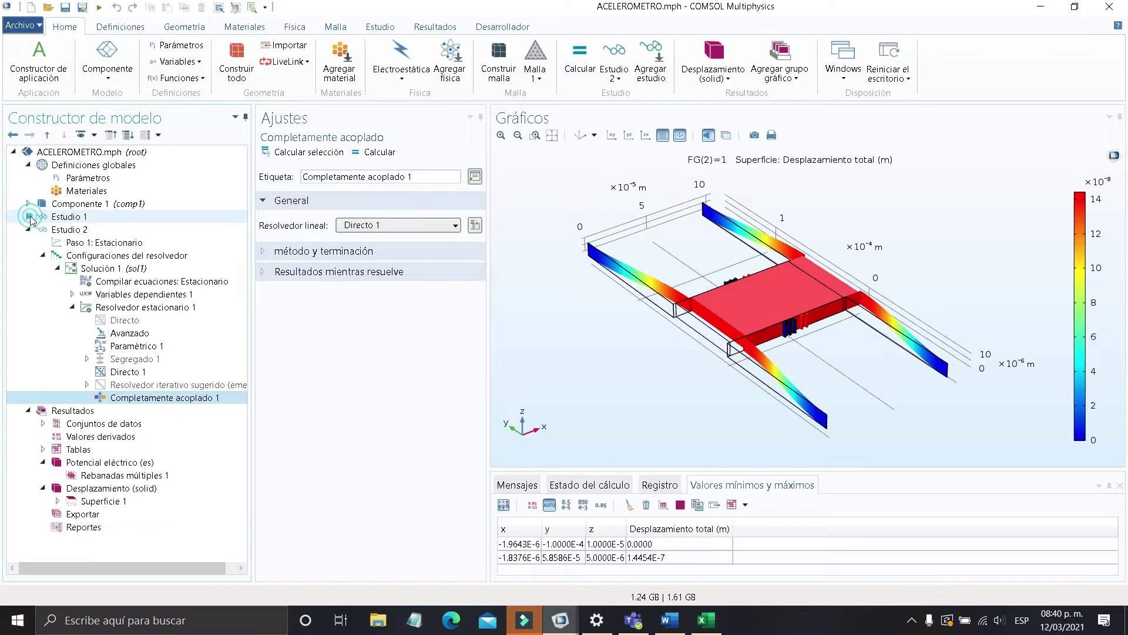
click(28, 229)
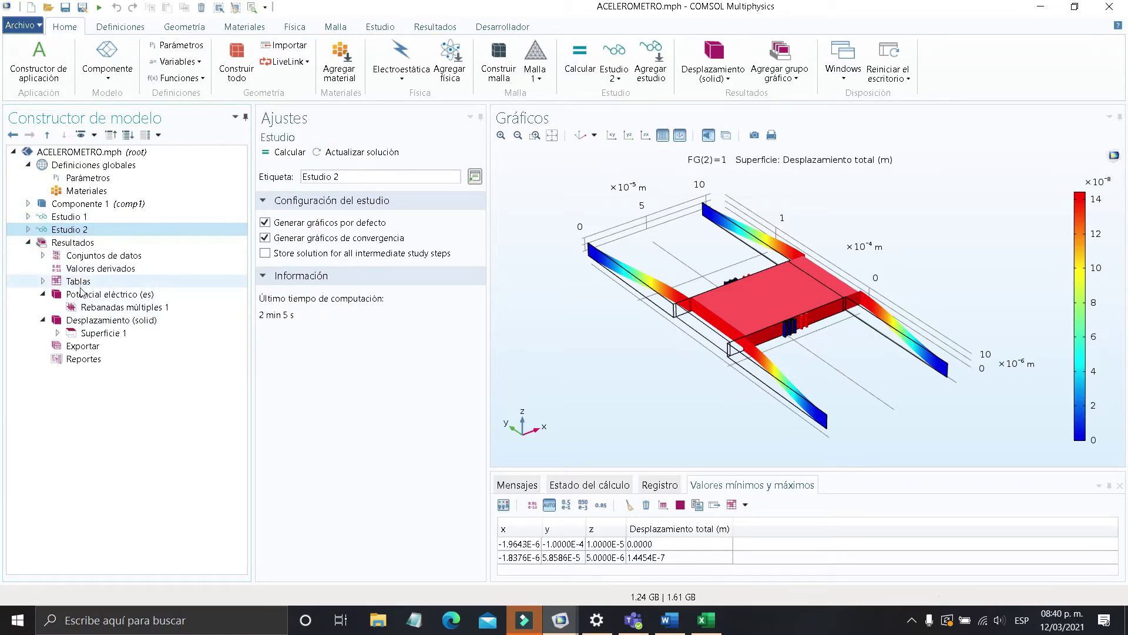
Set the Potencial eléctrico plot group's dataset to the Estudio 1 solution and replot it
click(81, 294)
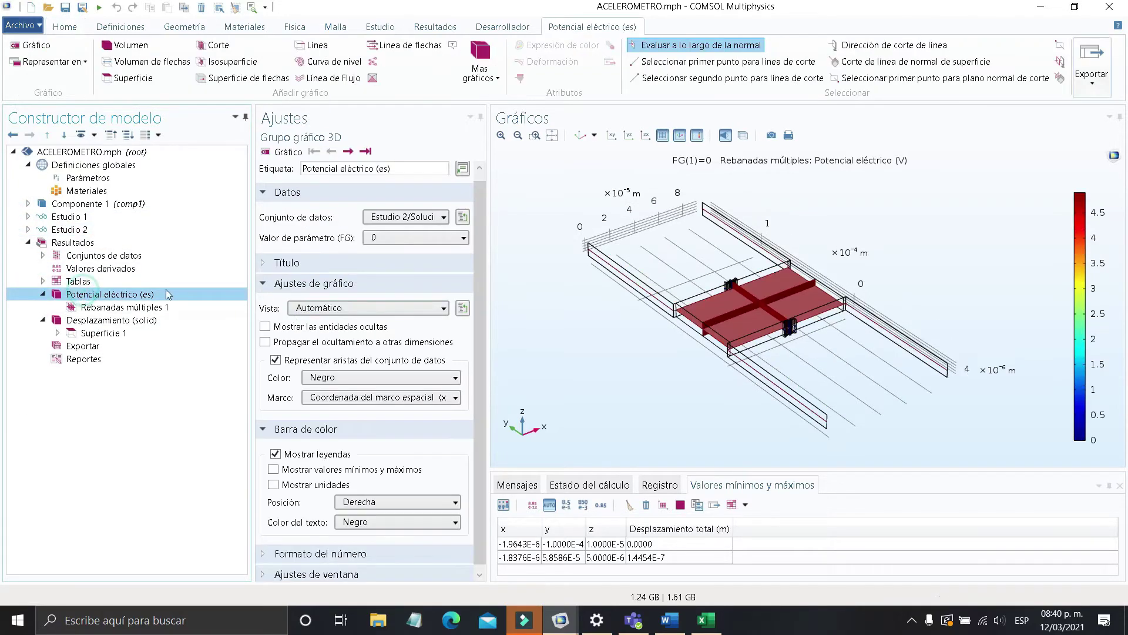
click(426, 218)
click(422, 259)
click(290, 153)
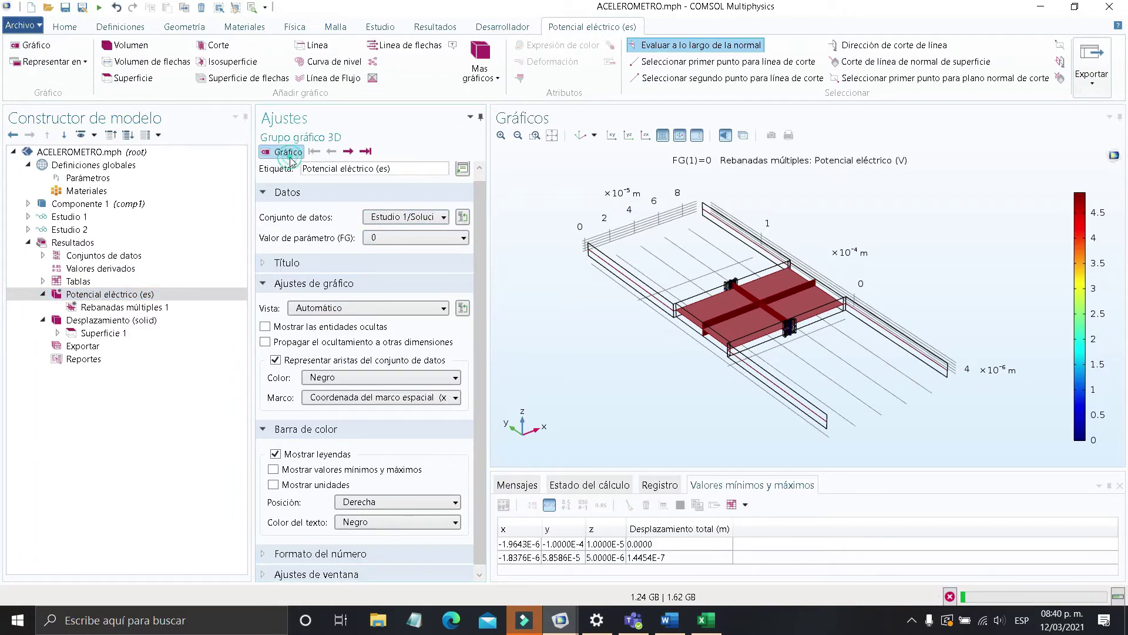
Examine the electric potential distribution across the small end blocks at the plate's edge from above
scroll(679, 288, up, 6)
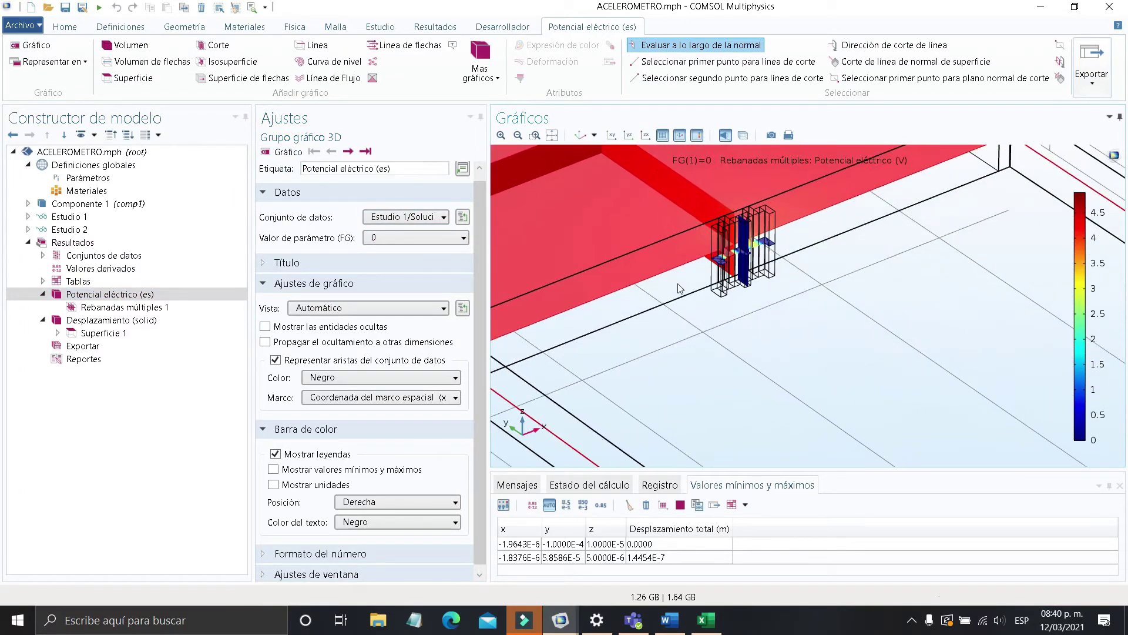
drag(679, 288, 761, 356)
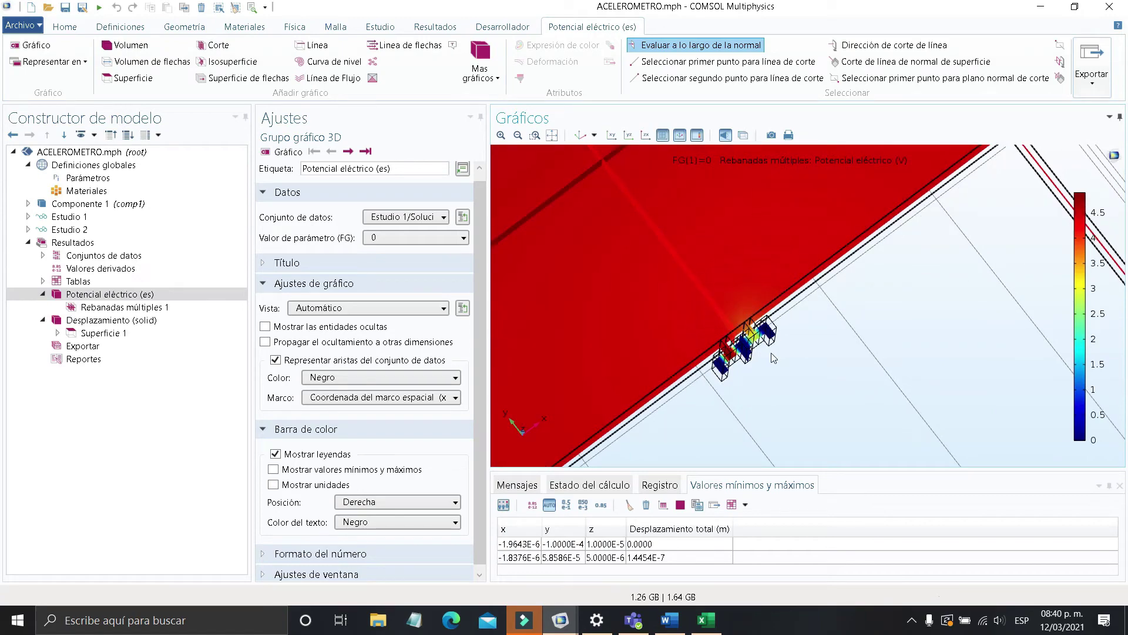
scroll(758, 346, up, 4)
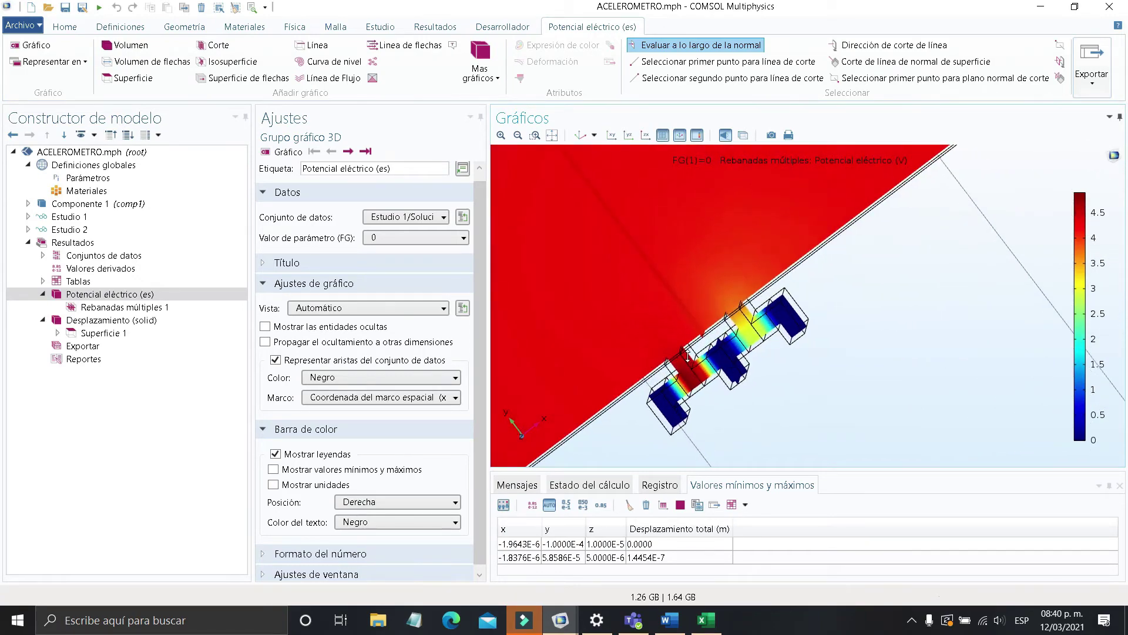
scroll(688, 356, up, 3)
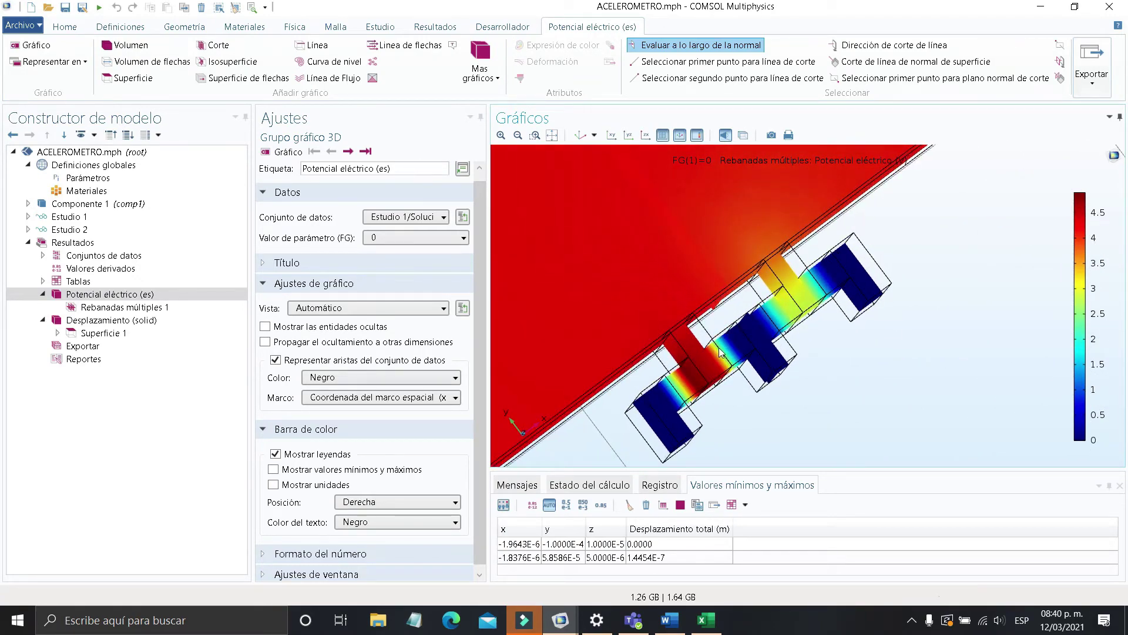
scroll(681, 384, up, 3)
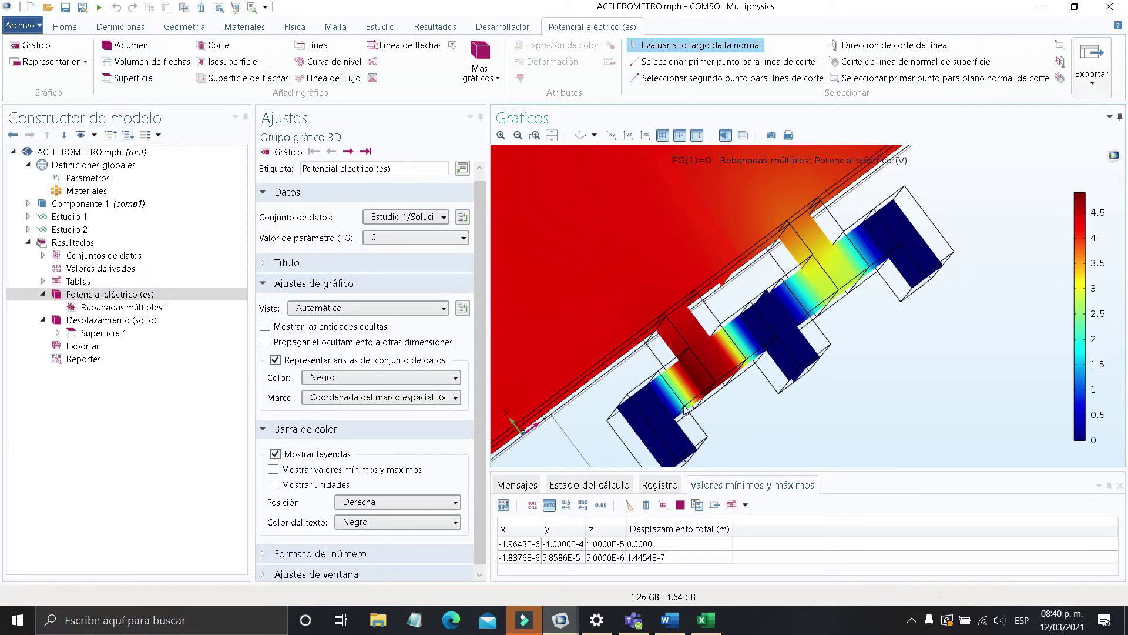
drag(668, 397, 666, 404)
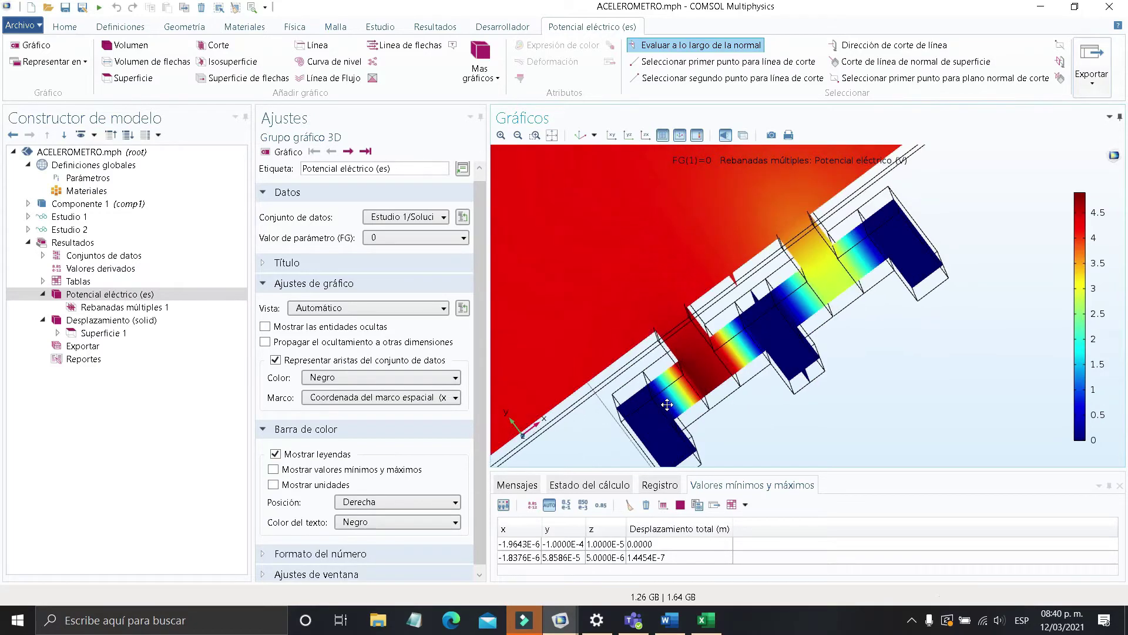
Evaluate the electric potential at a point on the small end blocks and examine the slices around them from several angles
click(696, 387)
drag(703, 390, 709, 385)
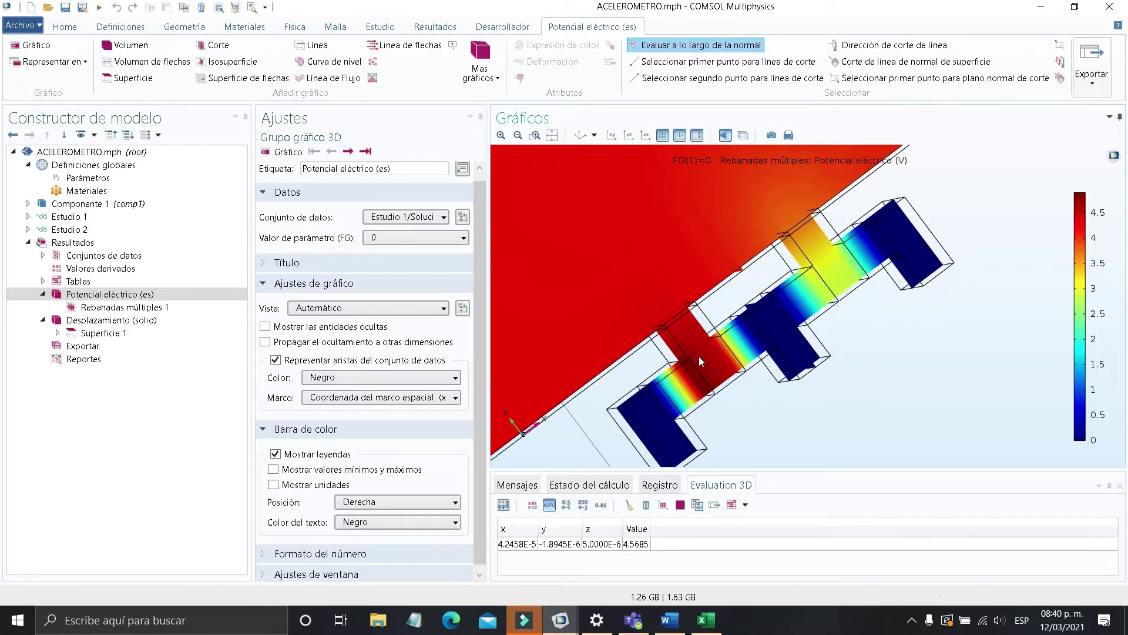
drag(718, 364, 701, 360)
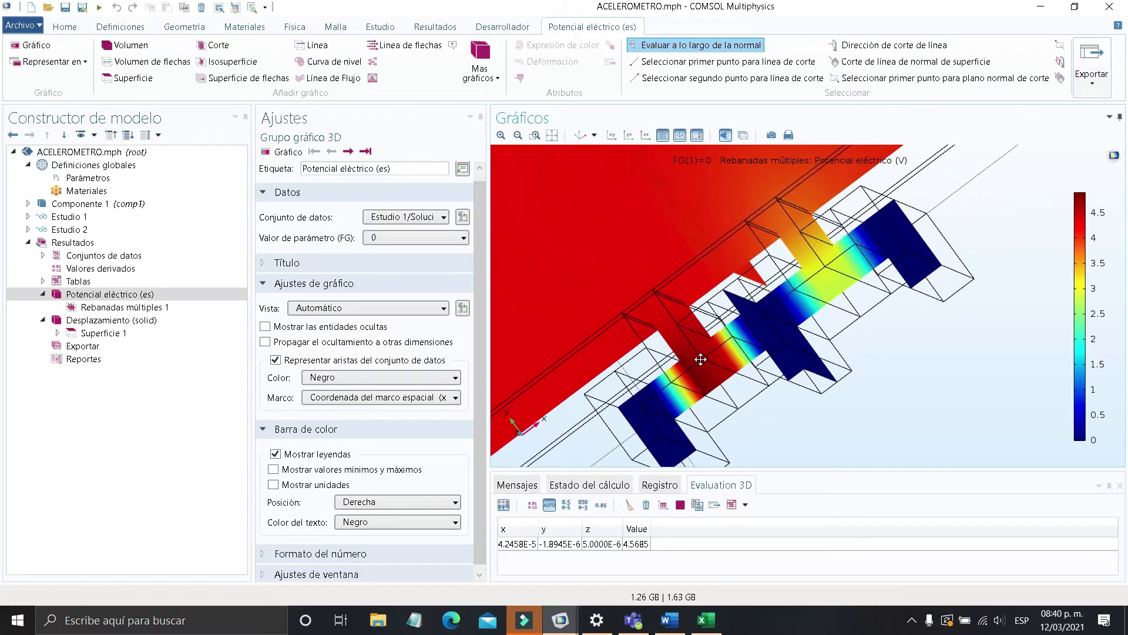
scroll(819, 276, down, 5)
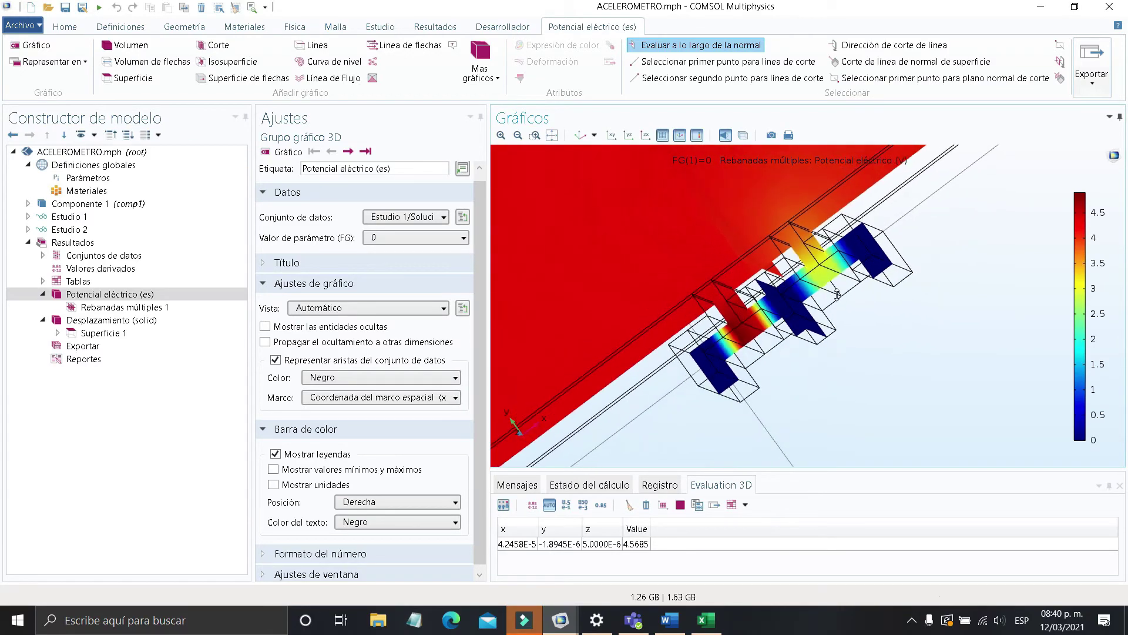
scroll(776, 299, up, 2)
drag(812, 248, 825, 265)
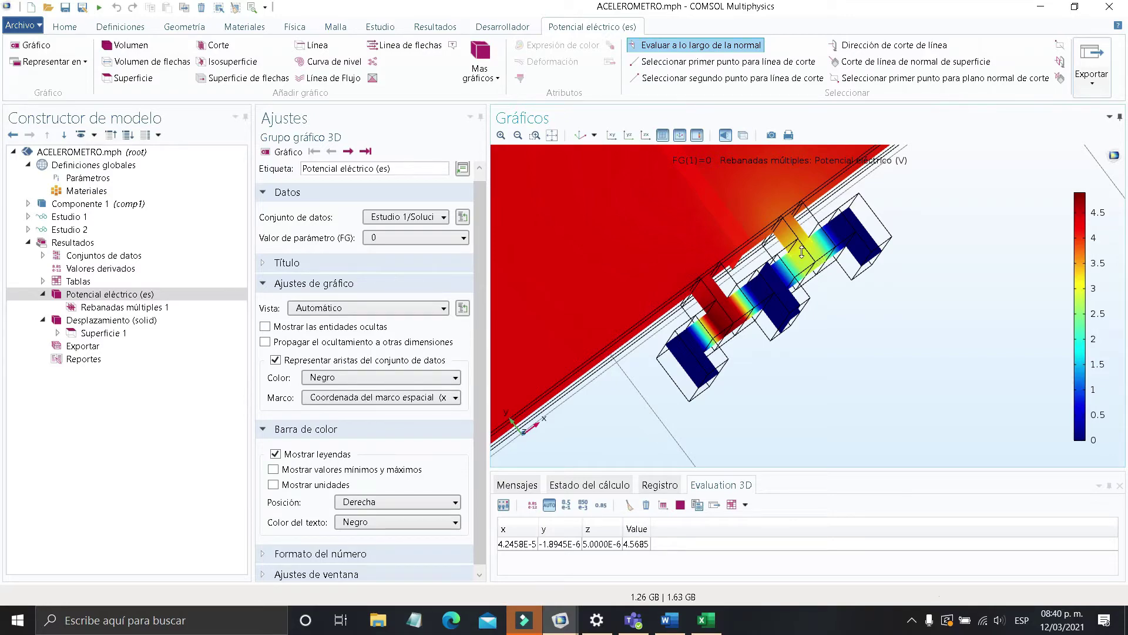
scroll(802, 252, down, 6)
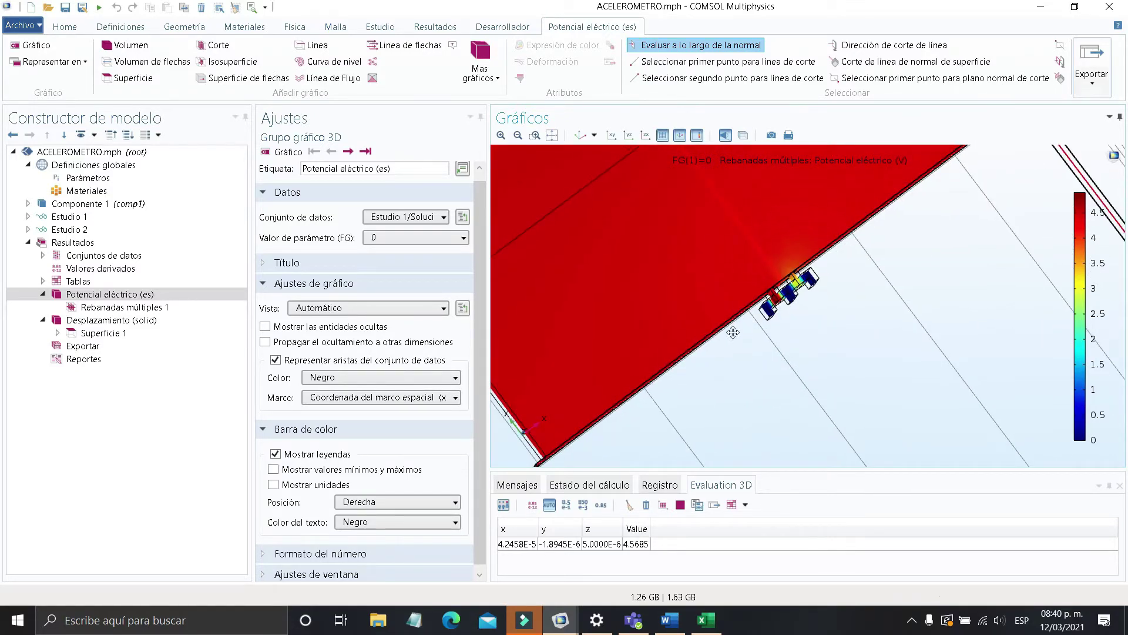
Compare the electric potential on the end blocks at the plate's opposite edge with that on the first set
right_drag(733, 332, 881, 467)
scroll(781, 290, down, 5)
right_drag(775, 331, 748, 377)
scroll(730, 282, up, 5)
right_drag(705, 303, 654, 288)
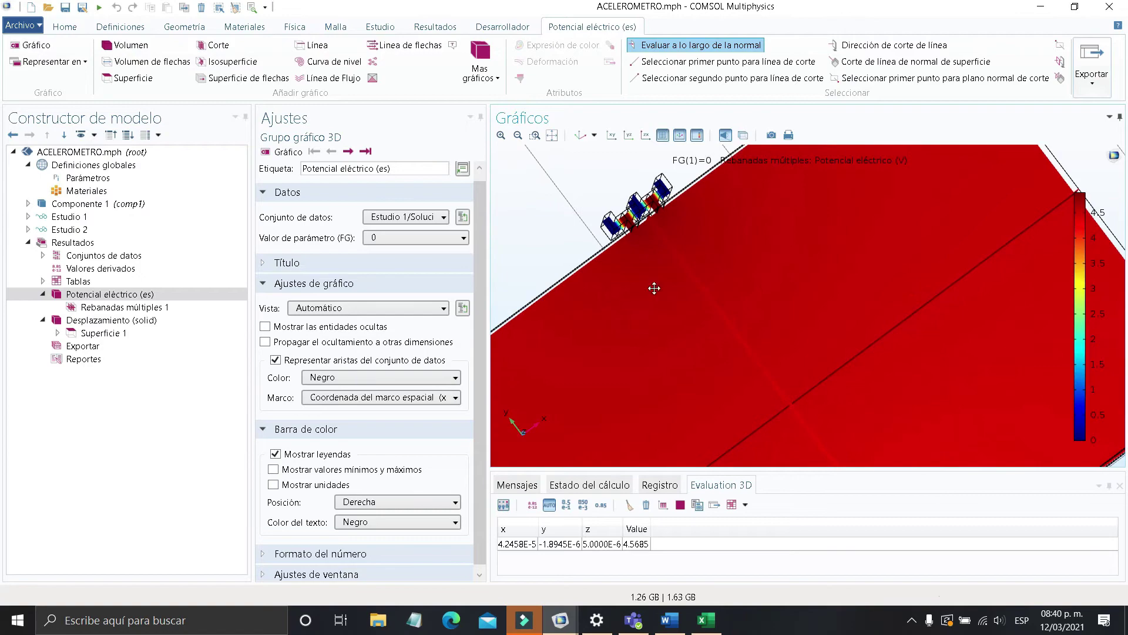
scroll(611, 269, up, 3)
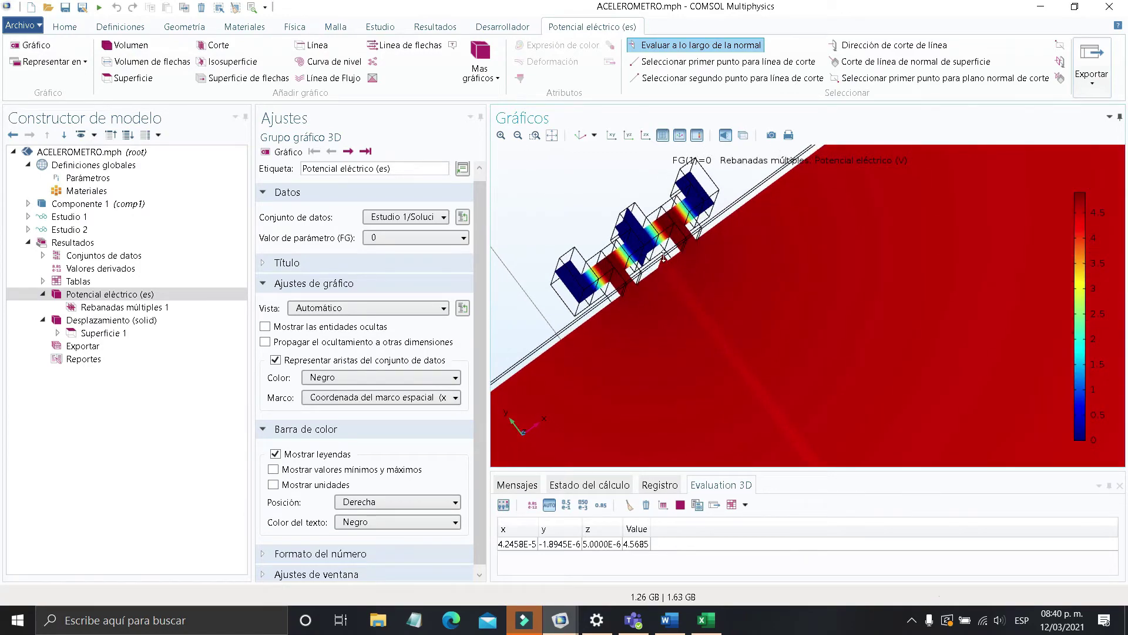
scroll(664, 257, down, 6)
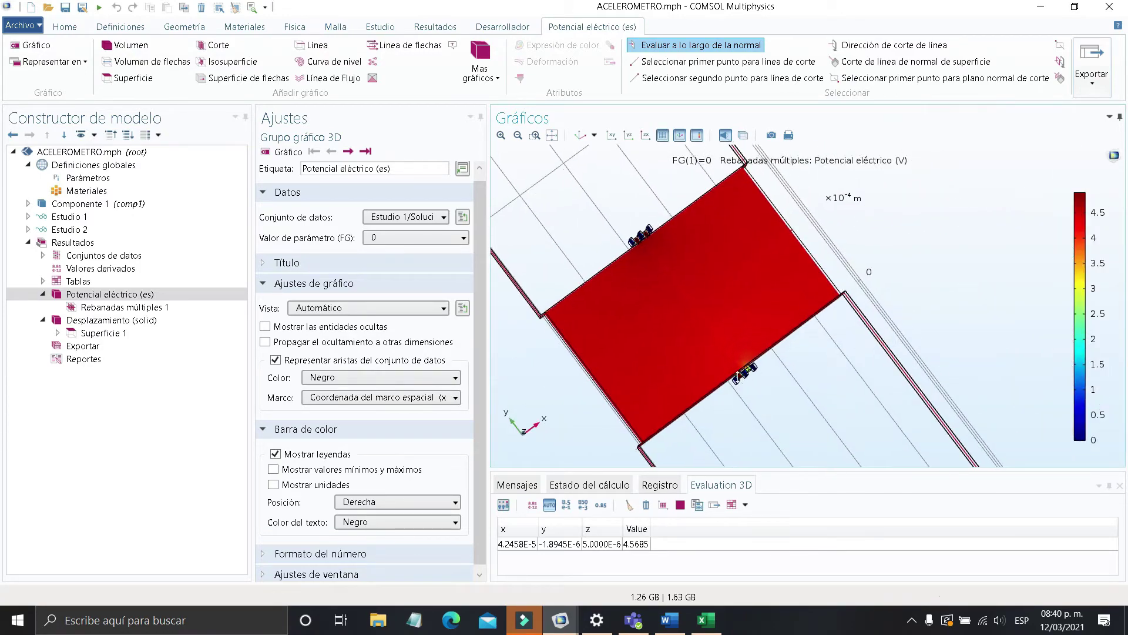
scroll(738, 376, up, 5)
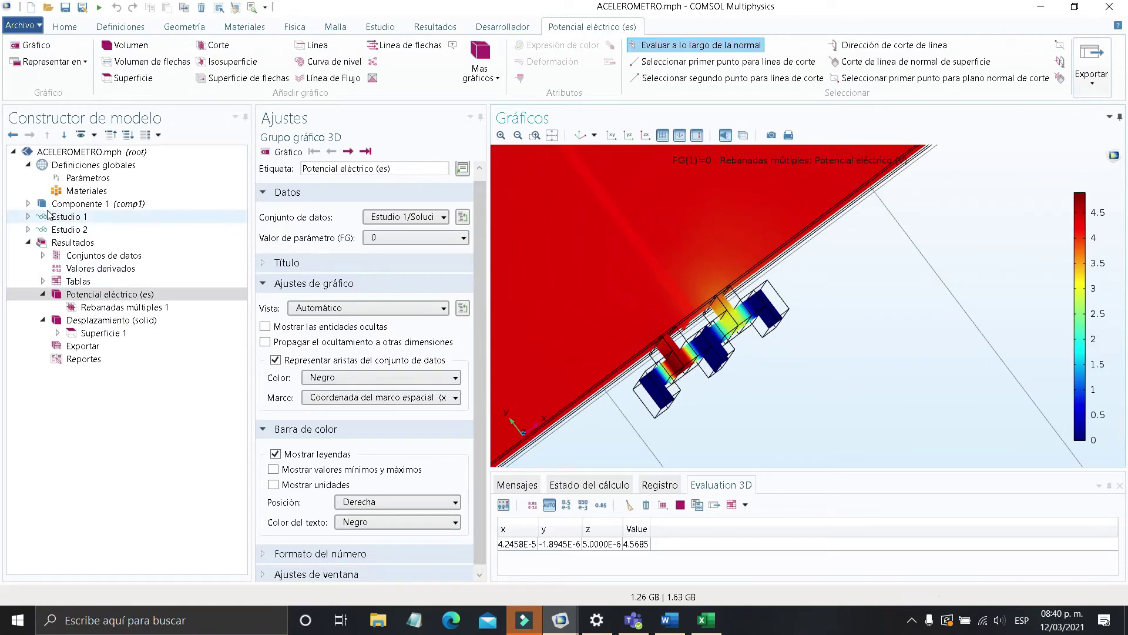
Review the boundaries assigned to Terminal 1 of Electrostática on the small end blocks
click(28, 203)
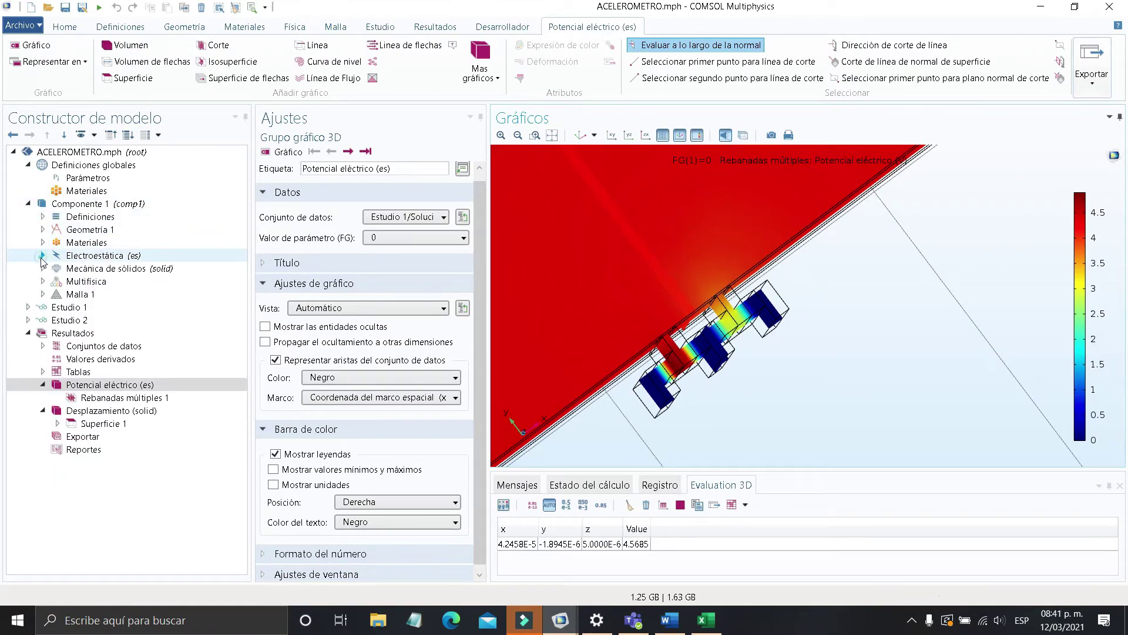
click(42, 255)
click(97, 306)
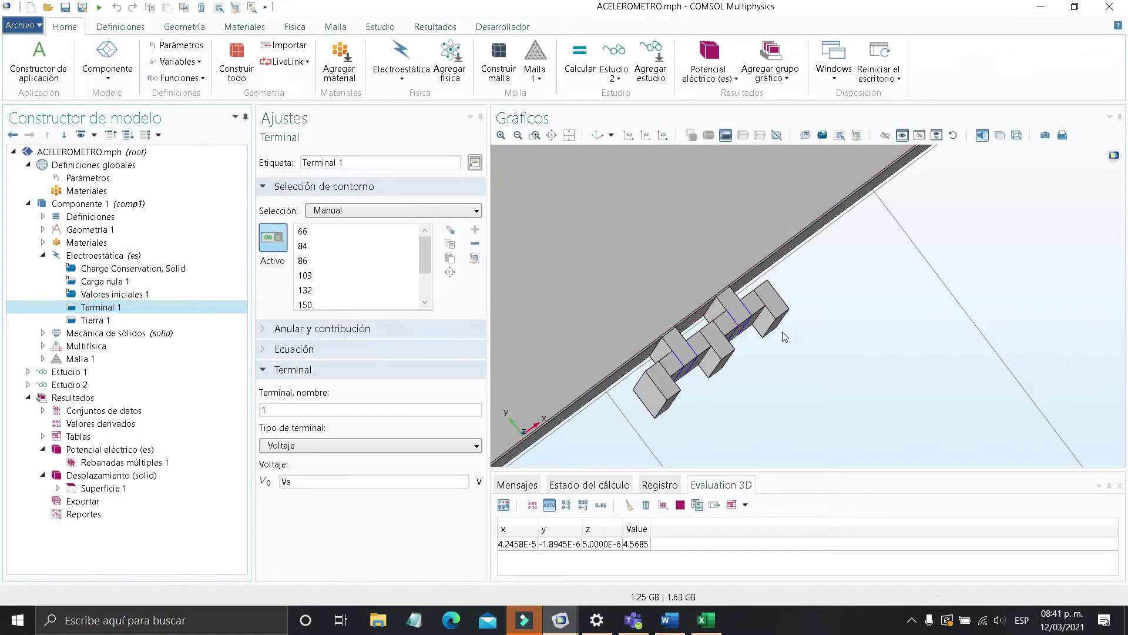
scroll(782, 331, up, 8)
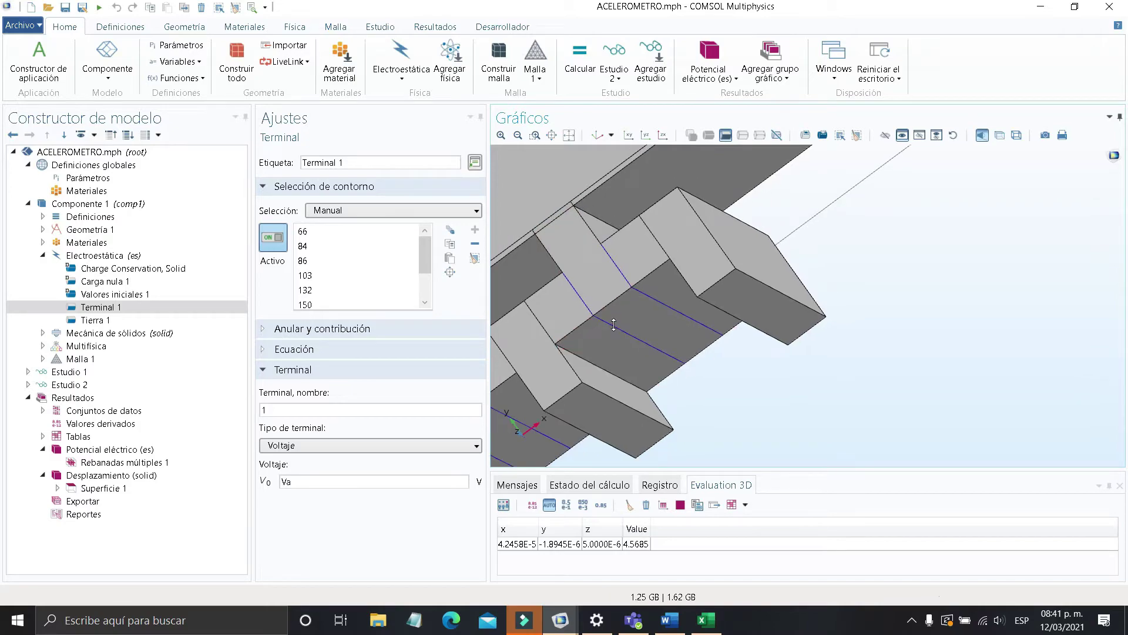
click(43, 255)
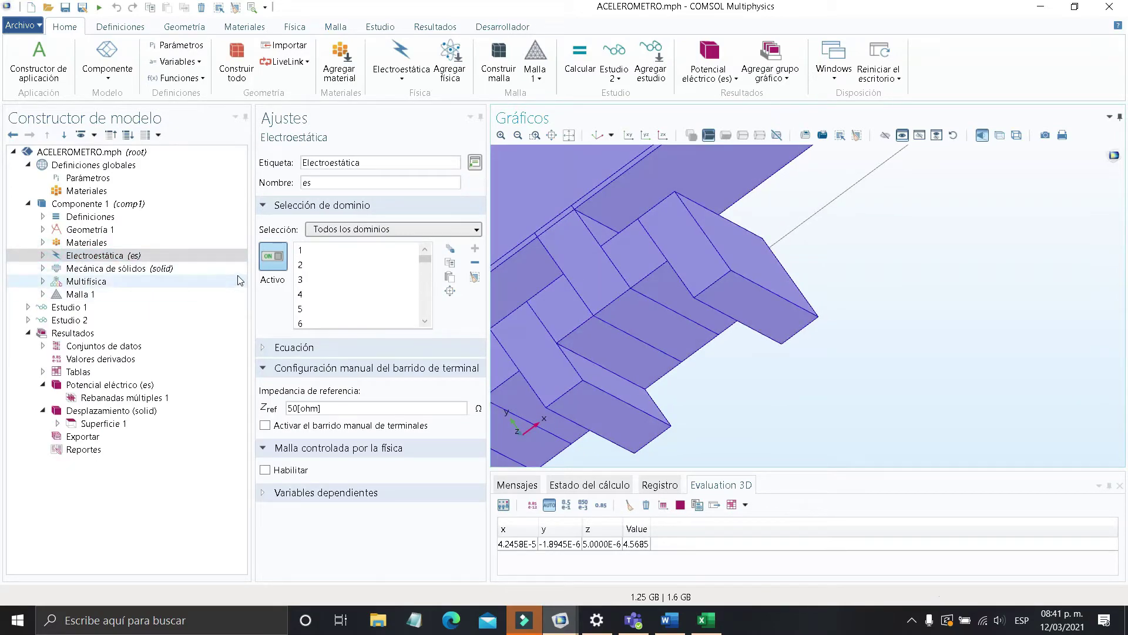
Set the Potencial eléctrico plot group's dataset to Estudio 2/Solución 1 (sol1)
scroll(746, 329, down, 3)
click(111, 385)
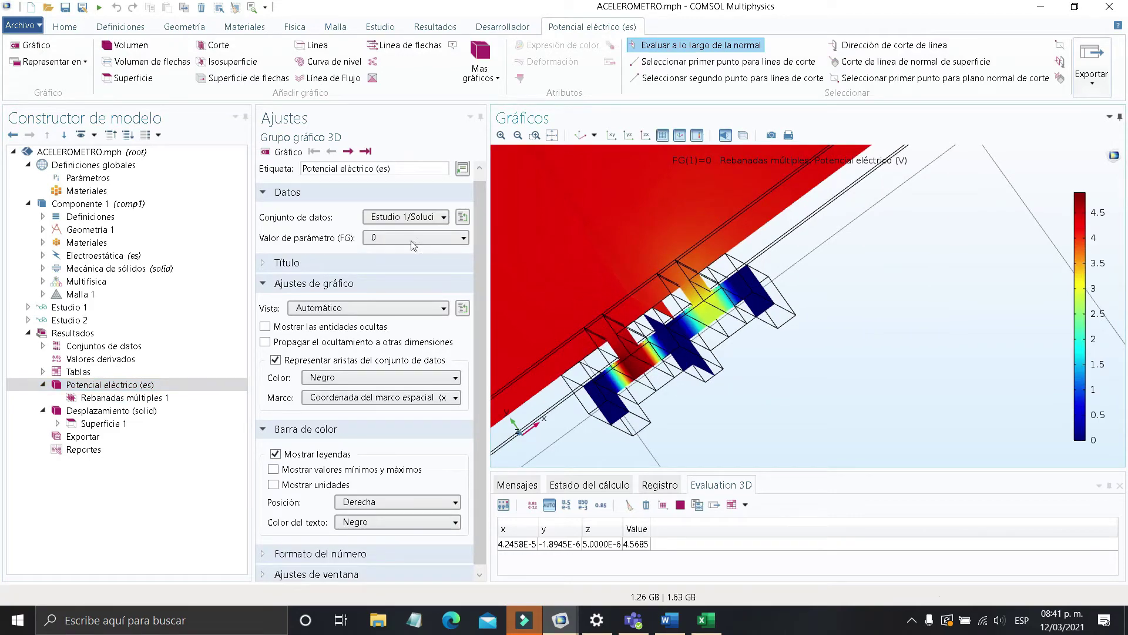
click(411, 217)
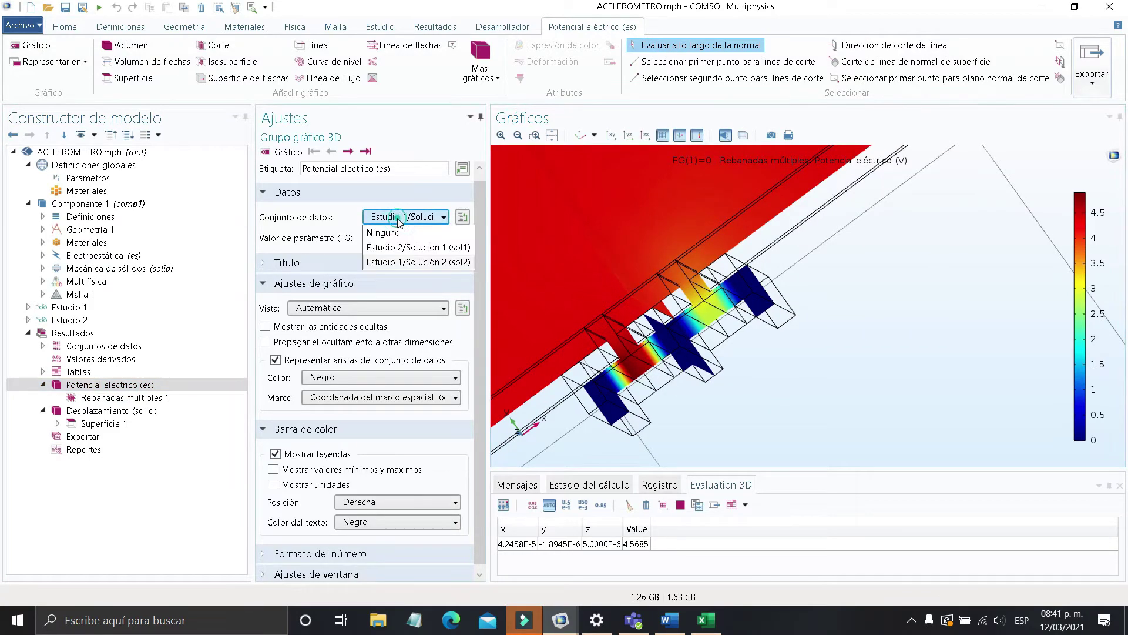
click(405, 247)
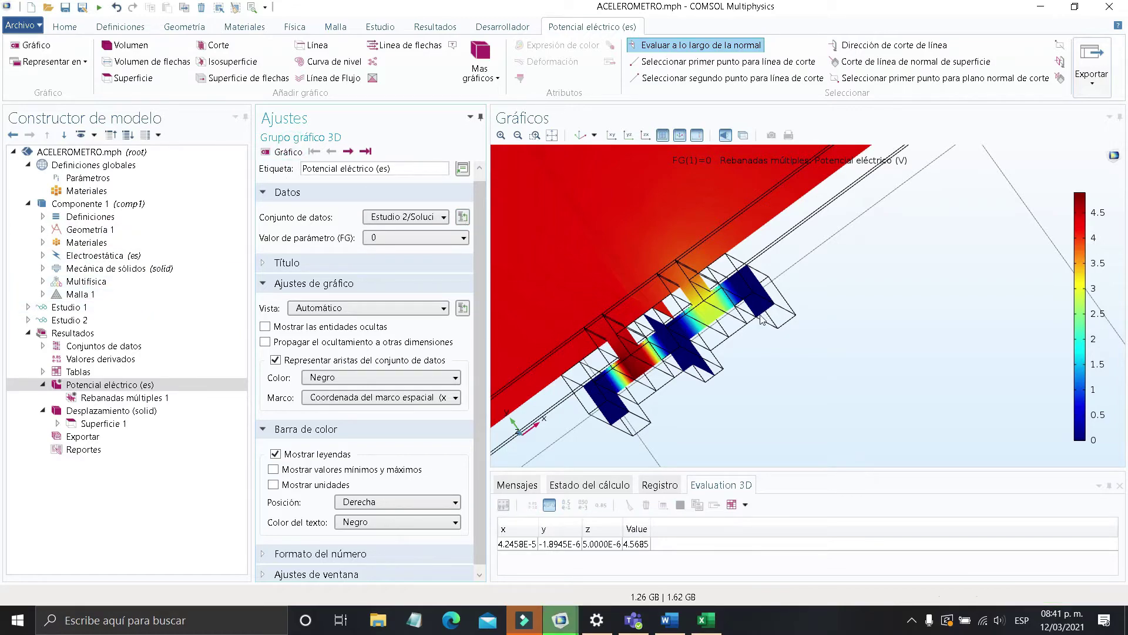
Examine the Estudio 2 electric potential slices across the end blocks at the plate's near edge
scroll(694, 308, up, 3)
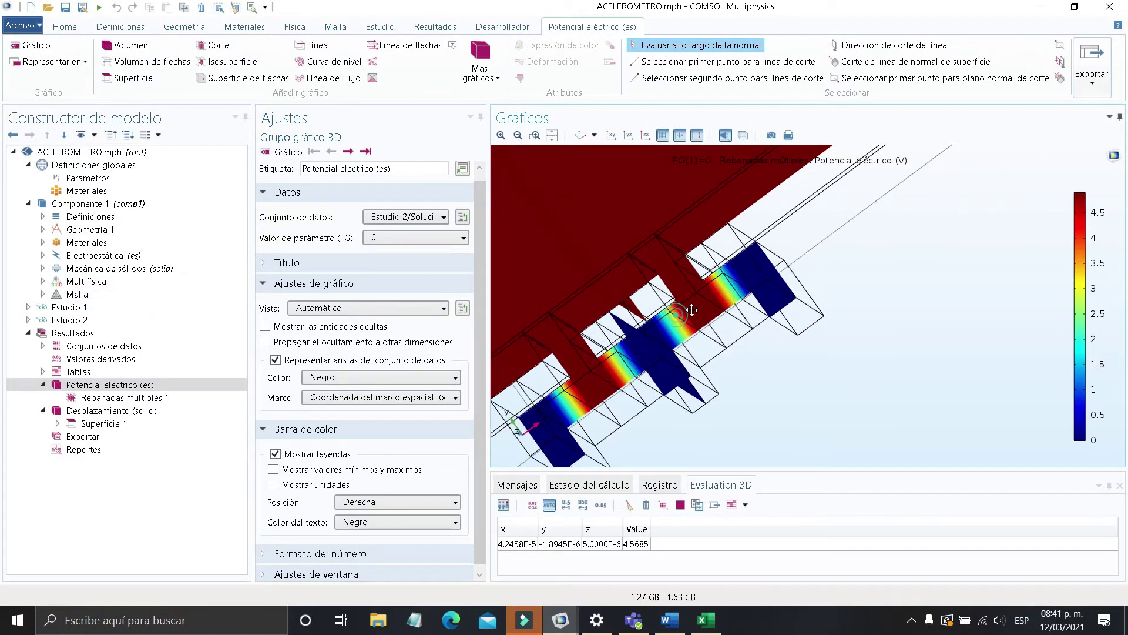
drag(692, 310, 712, 308)
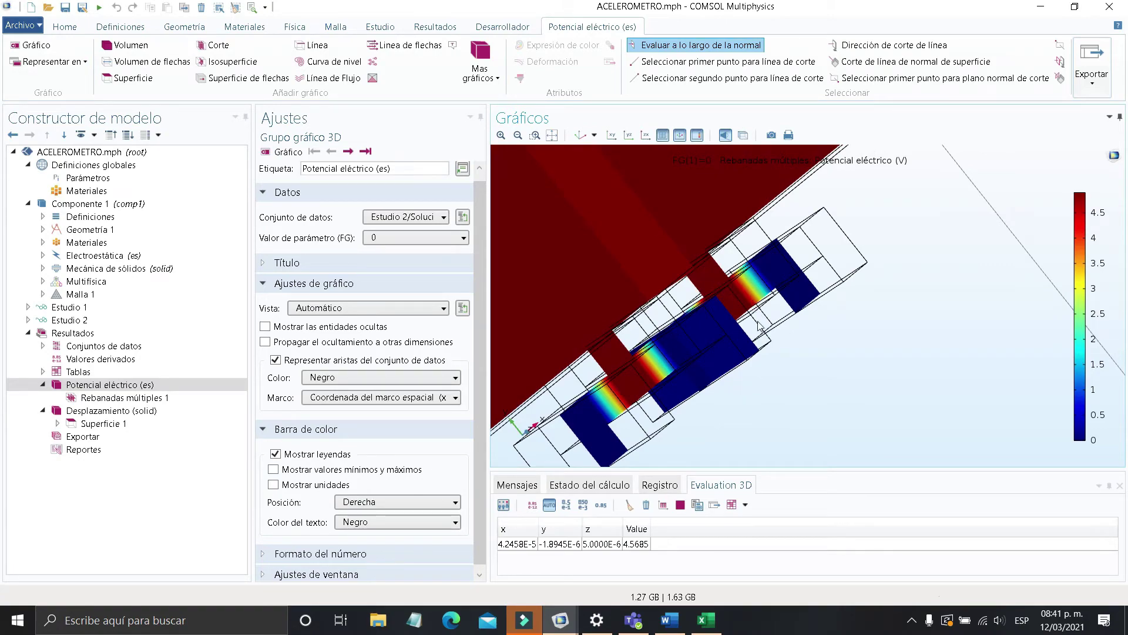
drag(758, 326, 728, 295)
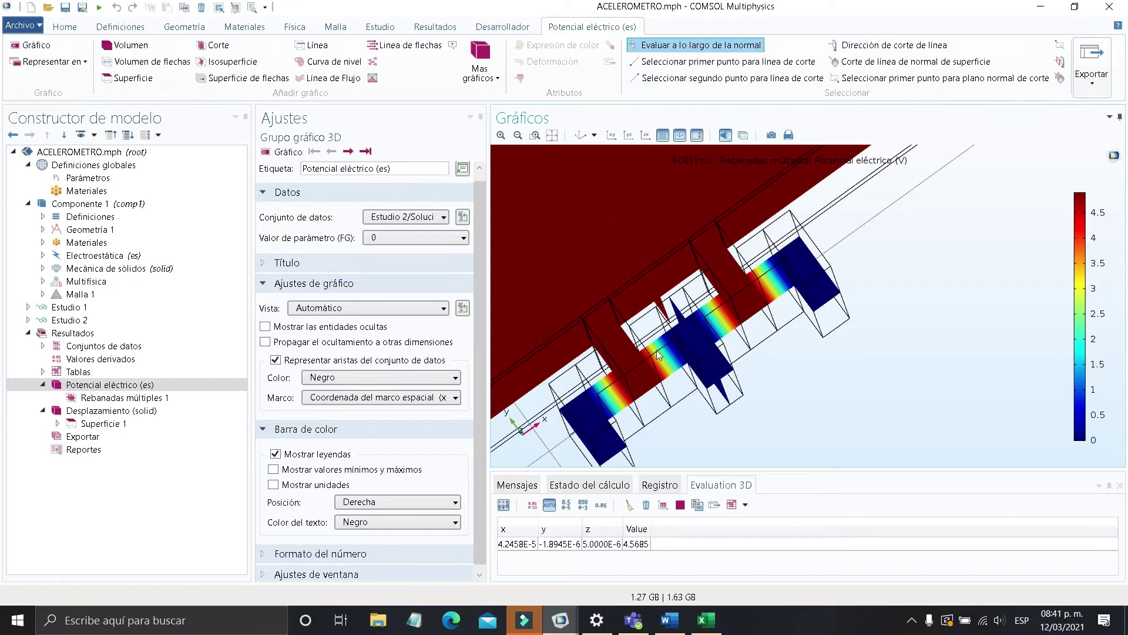
scroll(1029, 224, down, 3)
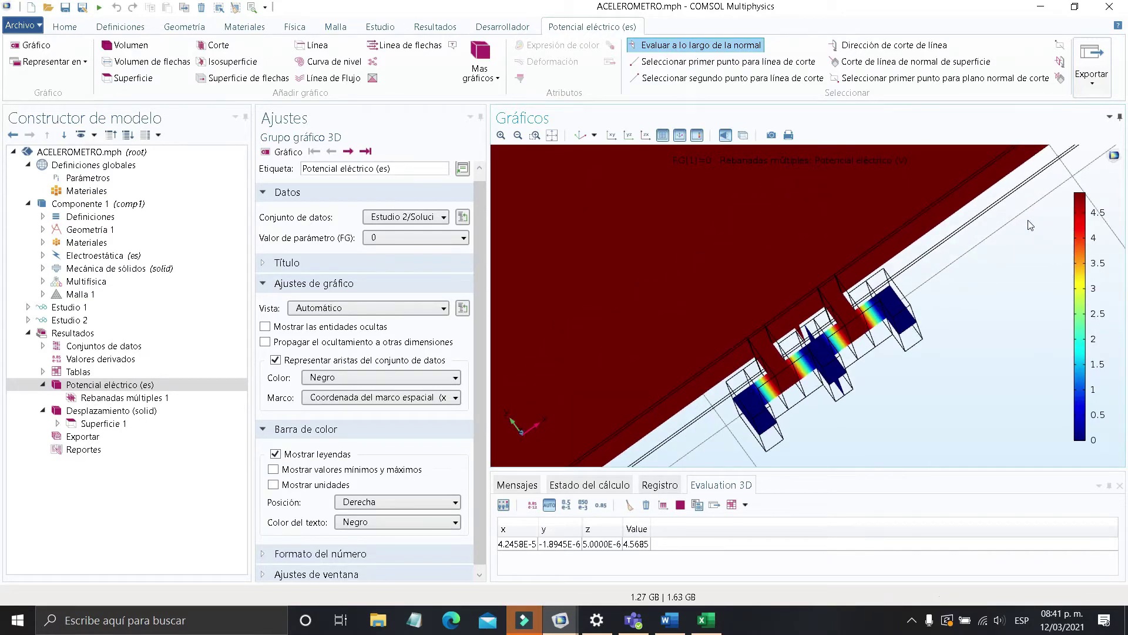
scroll(982, 243, down, 3)
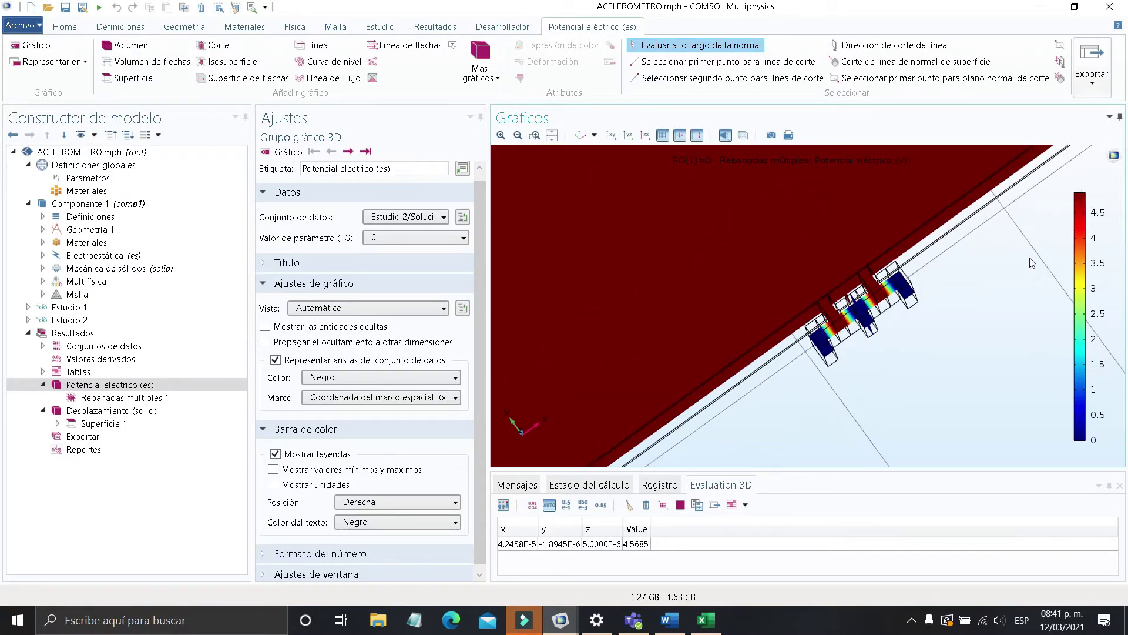
Inspect the Estudio 2 electric potential on the end blocks at the plate's opposite edge
scroll(754, 269, down, 5)
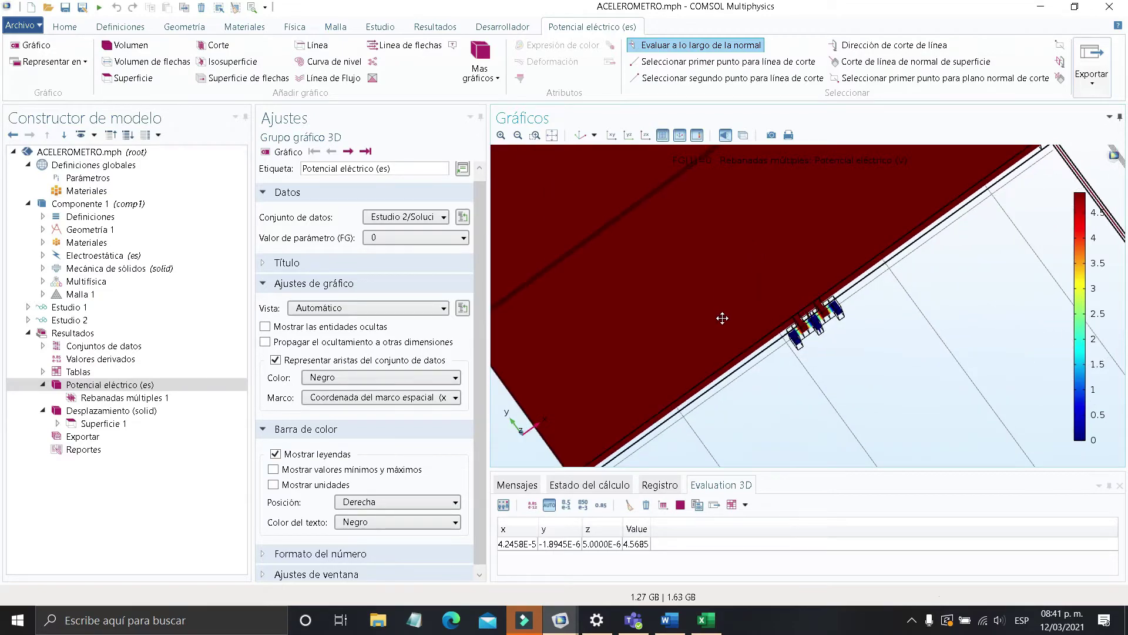
scroll(716, 311, up, 6)
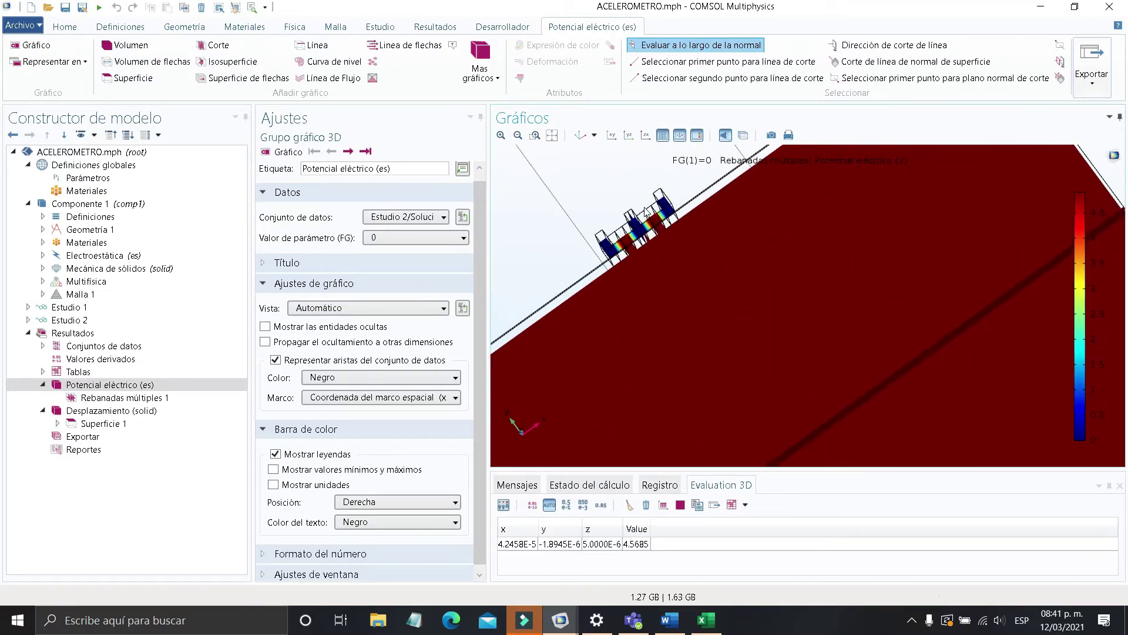
scroll(621, 243, up, 3)
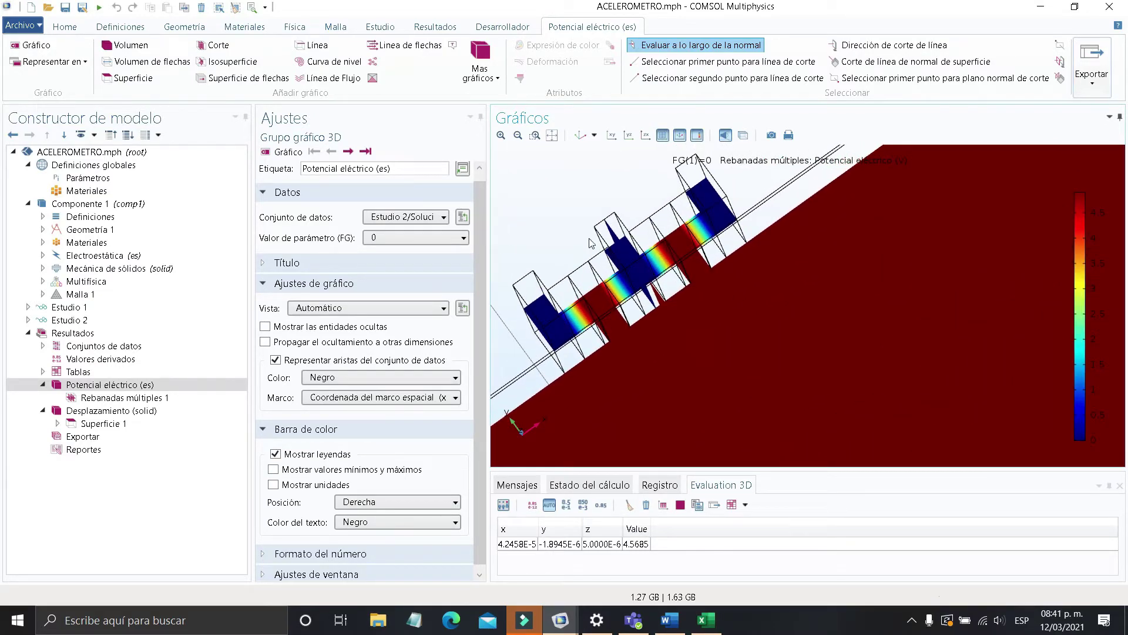
scroll(683, 284, down, 2)
scroll(628, 289, up, 1)
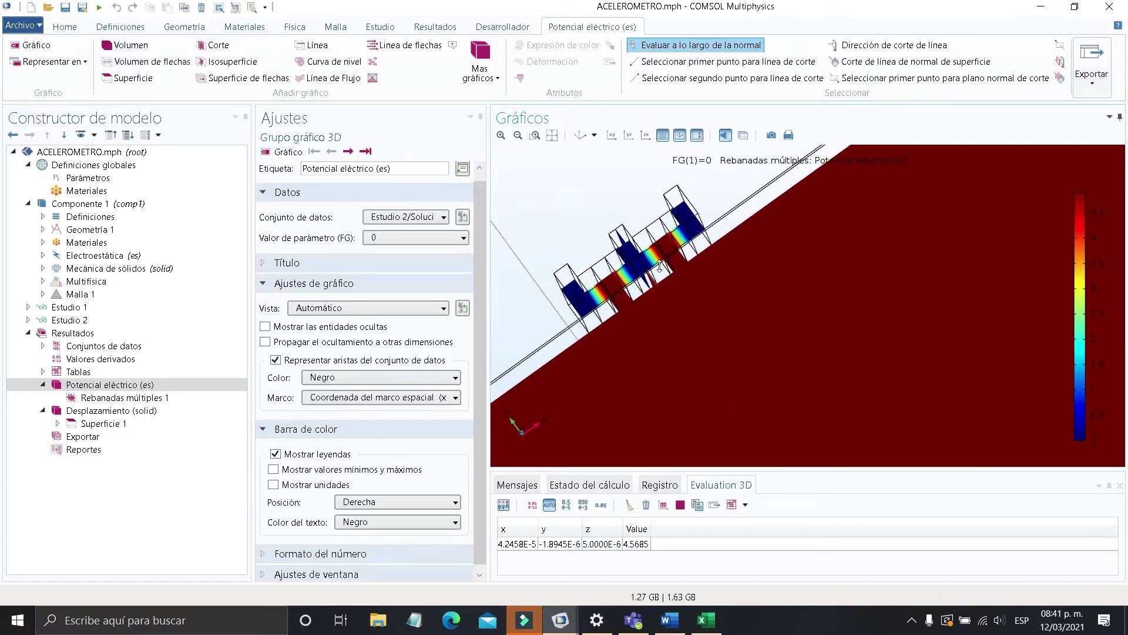
drag(628, 288, 642, 314)
scroll(626, 311, up, 2)
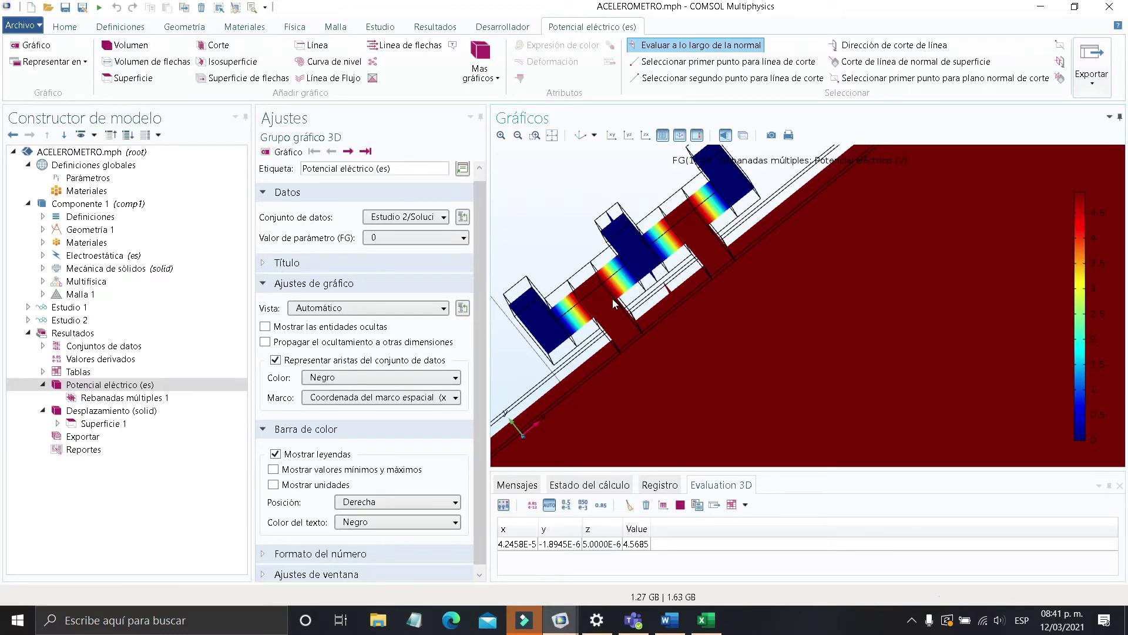
Show the Desplazamiento plot in the default view and plot it with dataset Estudio 1/Solución 2 (sol2) and FG value 0
click(192, 410)
click(585, 135)
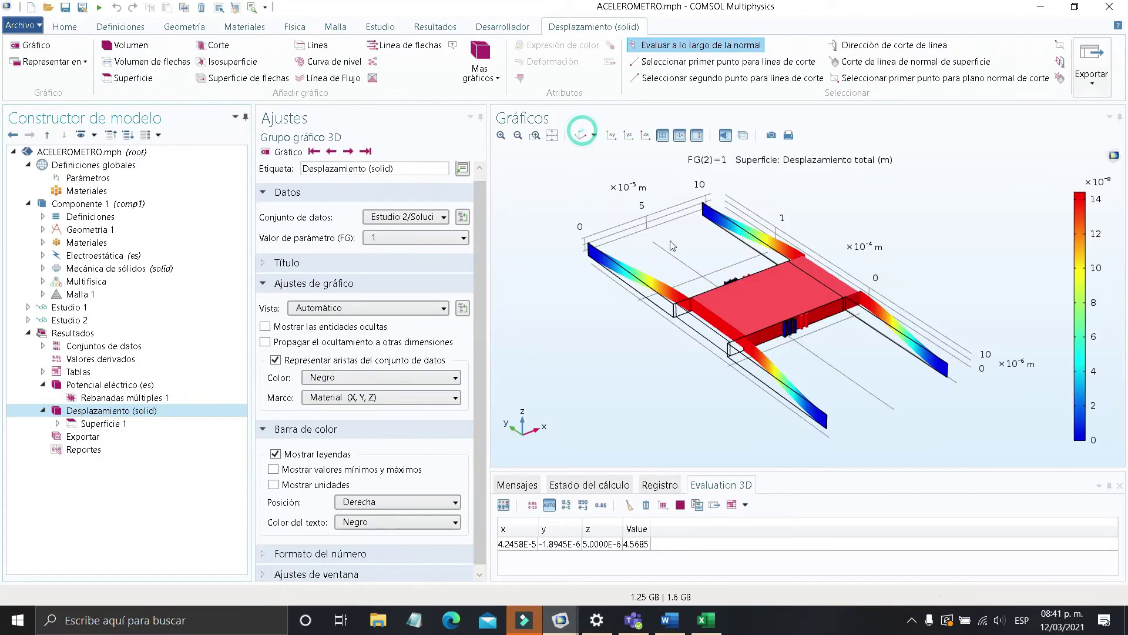
click(397, 223)
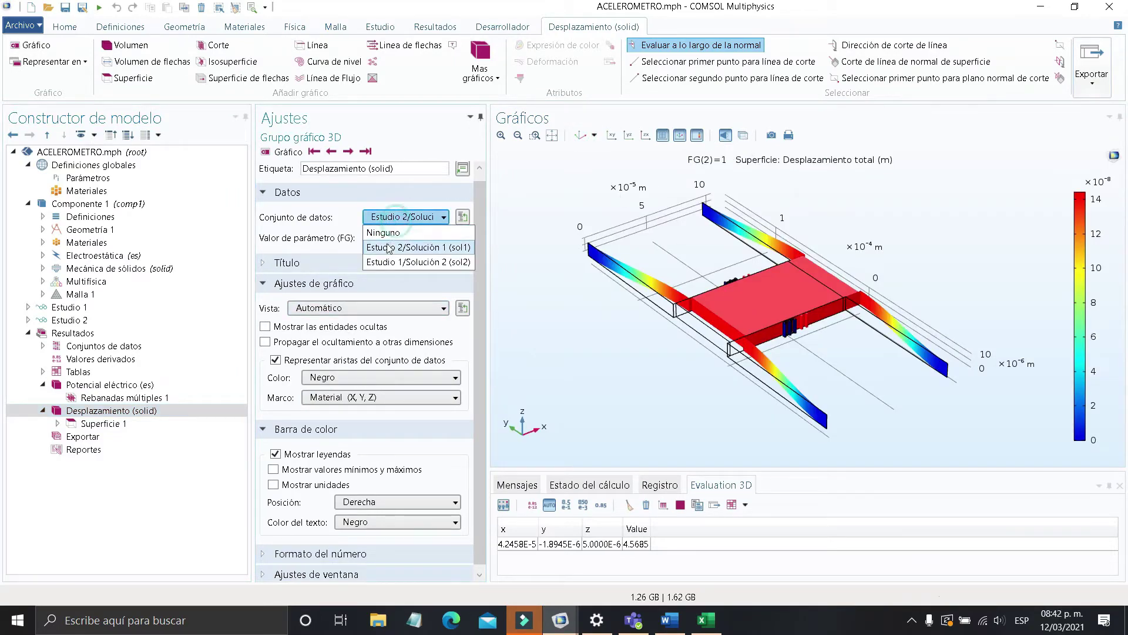
click(391, 247)
click(283, 154)
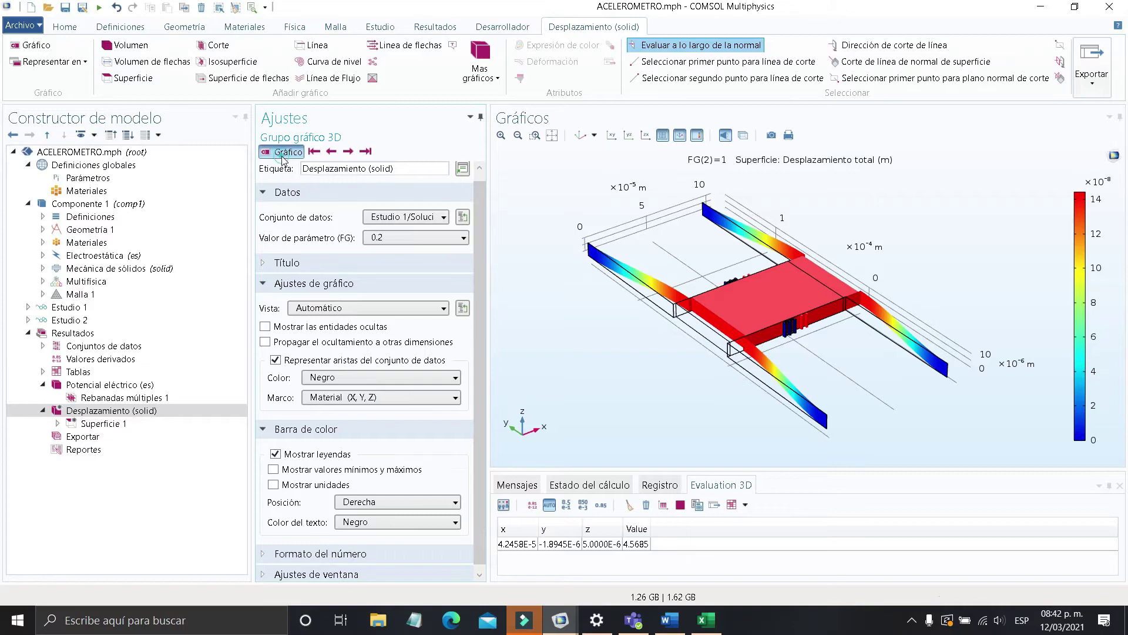
click(442, 238)
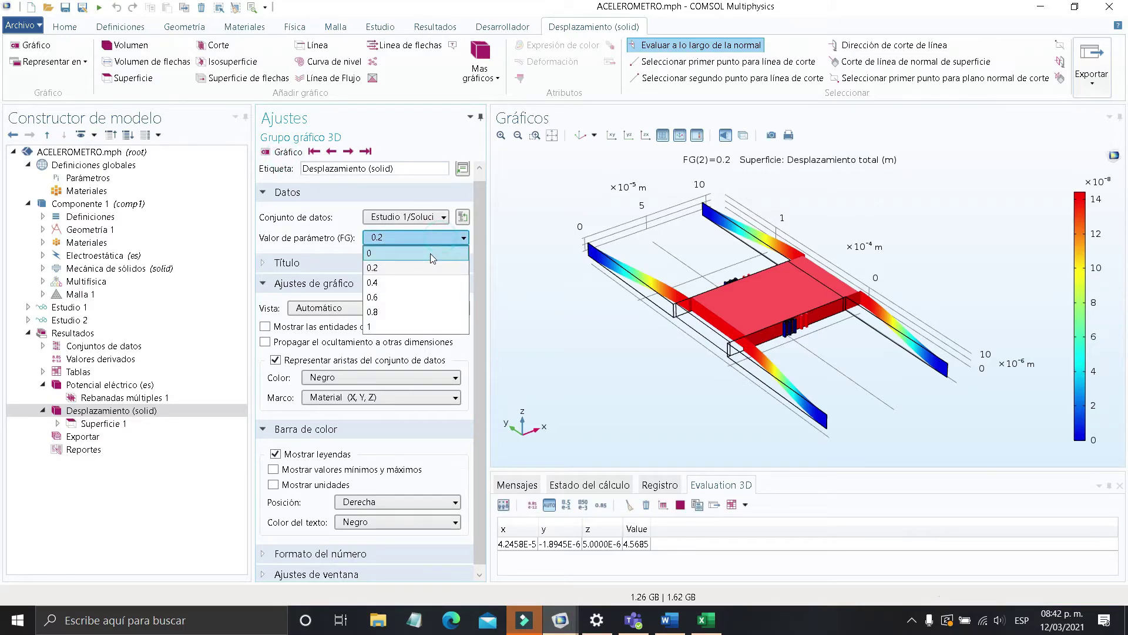
click(433, 249)
click(285, 158)
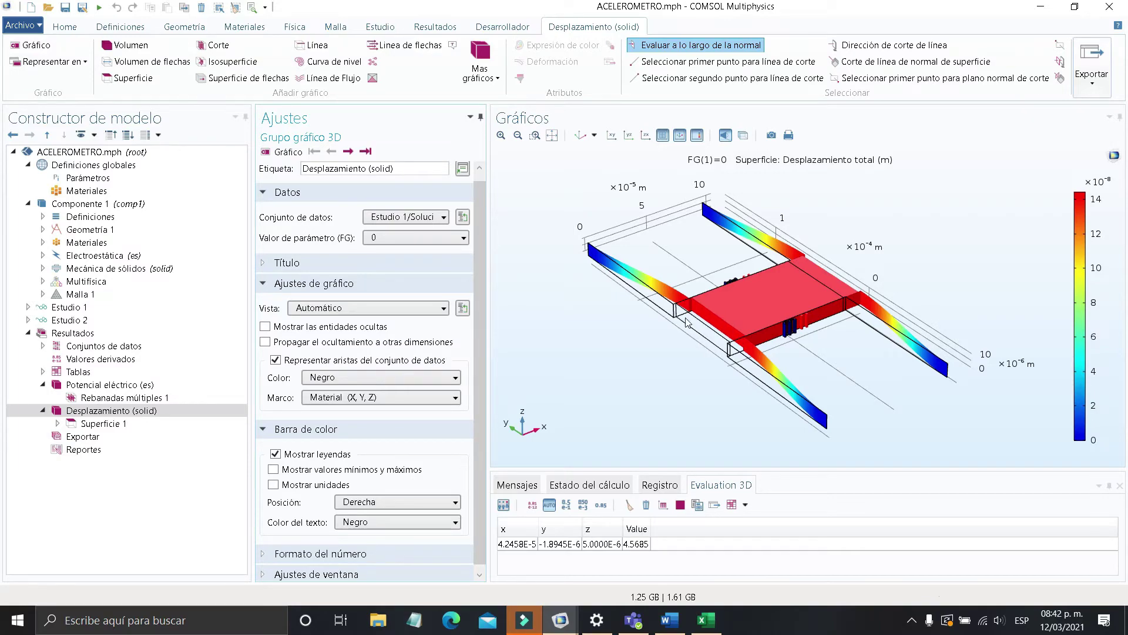
Set the dataset of Superficie 1 under Desplazamiento to Estudio 1/Solución 2 (sol2) with FG value 0
click(123, 428)
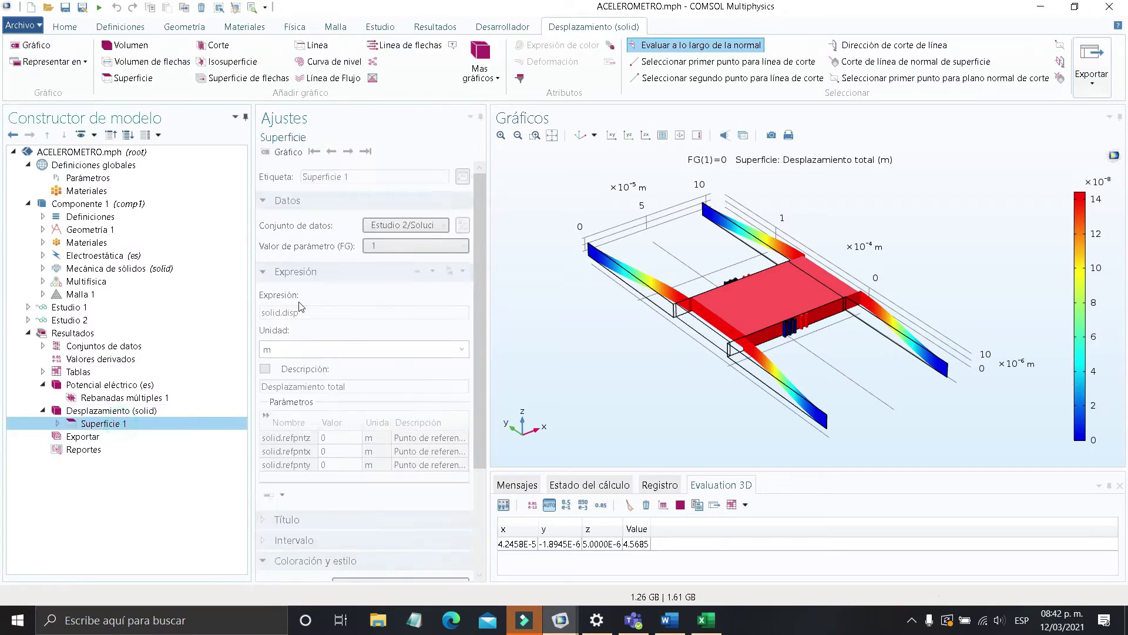
click(408, 225)
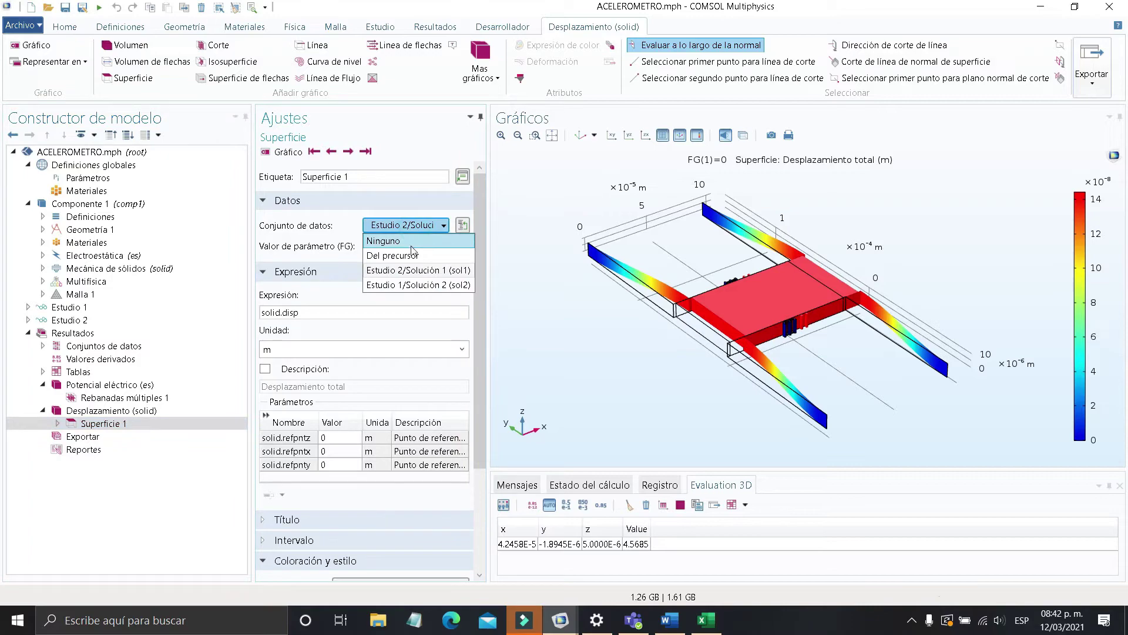
click(407, 223)
click(410, 229)
click(411, 285)
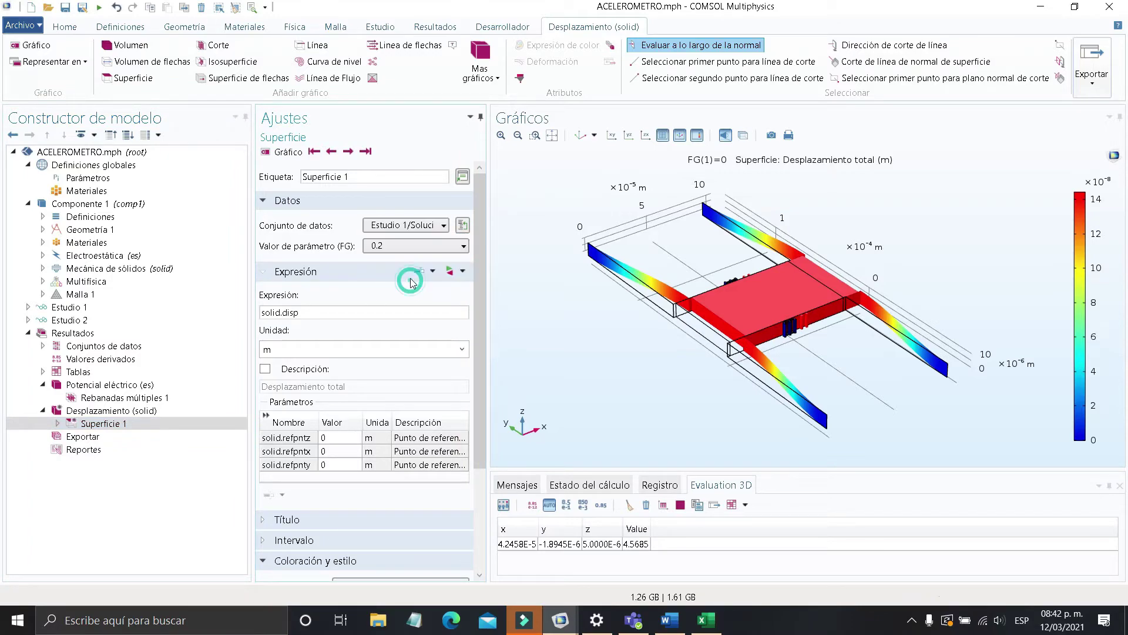
click(385, 245)
click(379, 261)
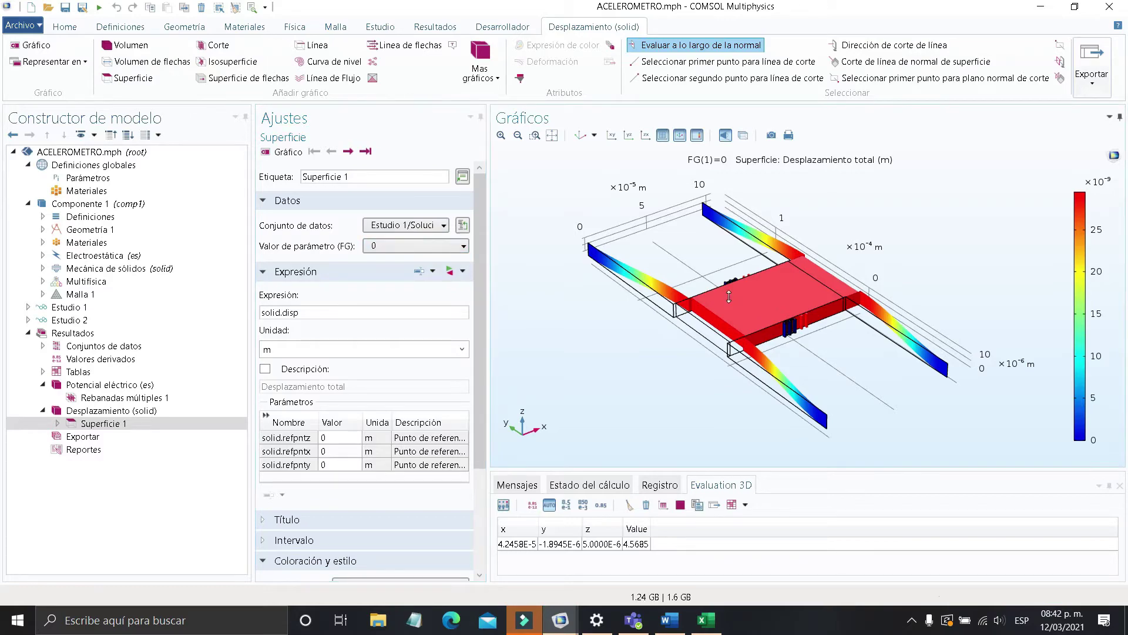
Add a Volumen Max/min plot to the Desplazamiento (solid) plot group
scroll(698, 315, up, 5)
scroll(699, 316, down, 2)
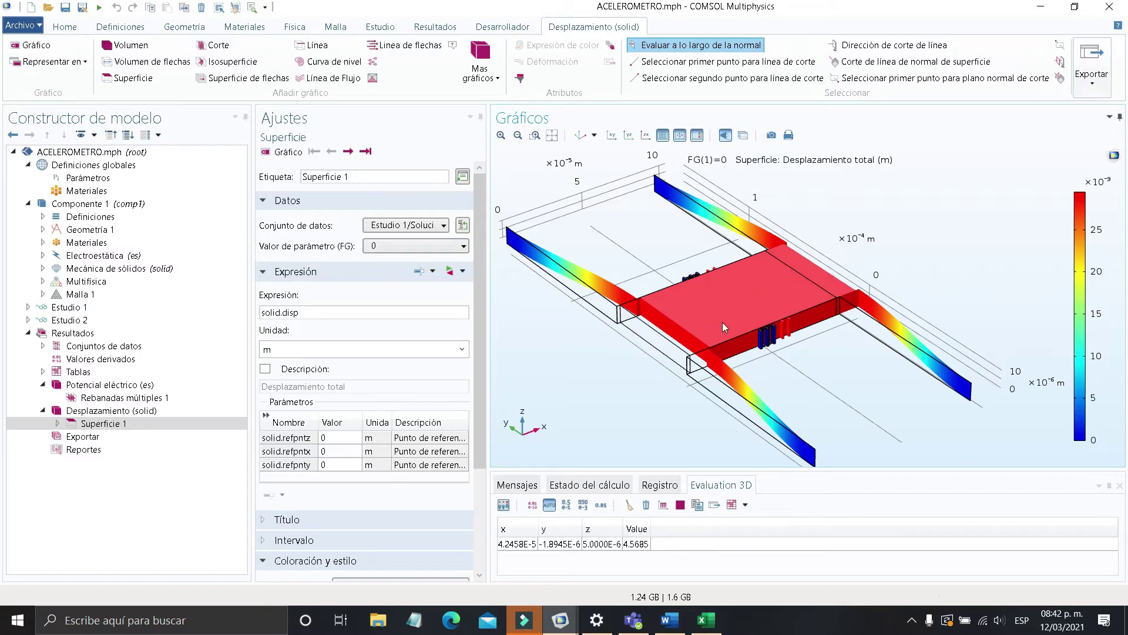
right_click(108, 410)
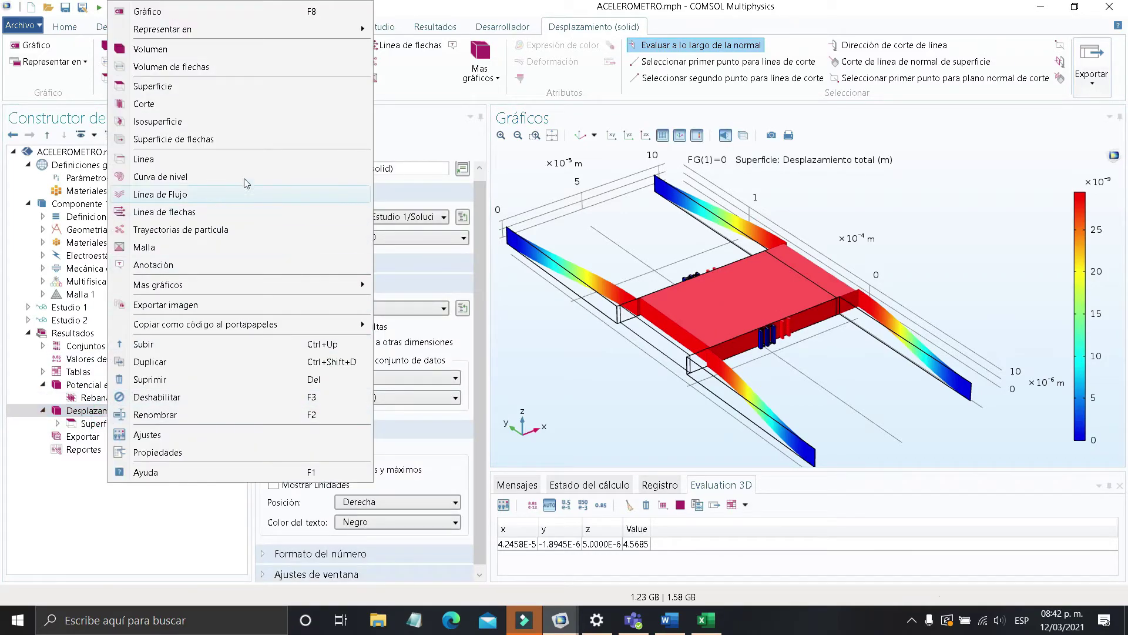
mouse_move(287, 284)
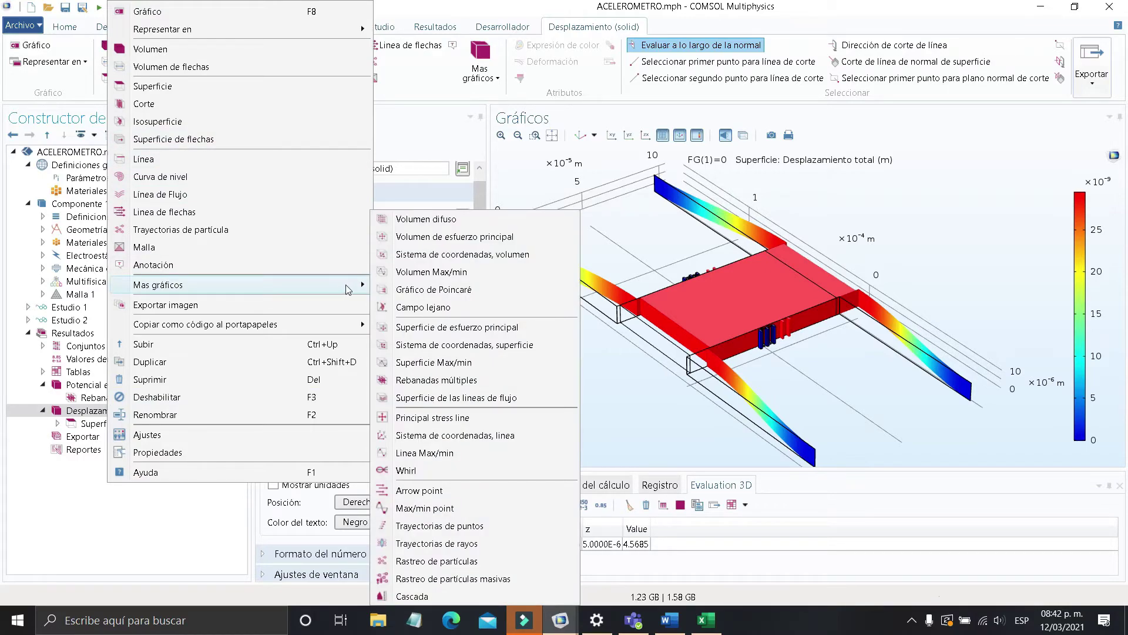
click(465, 273)
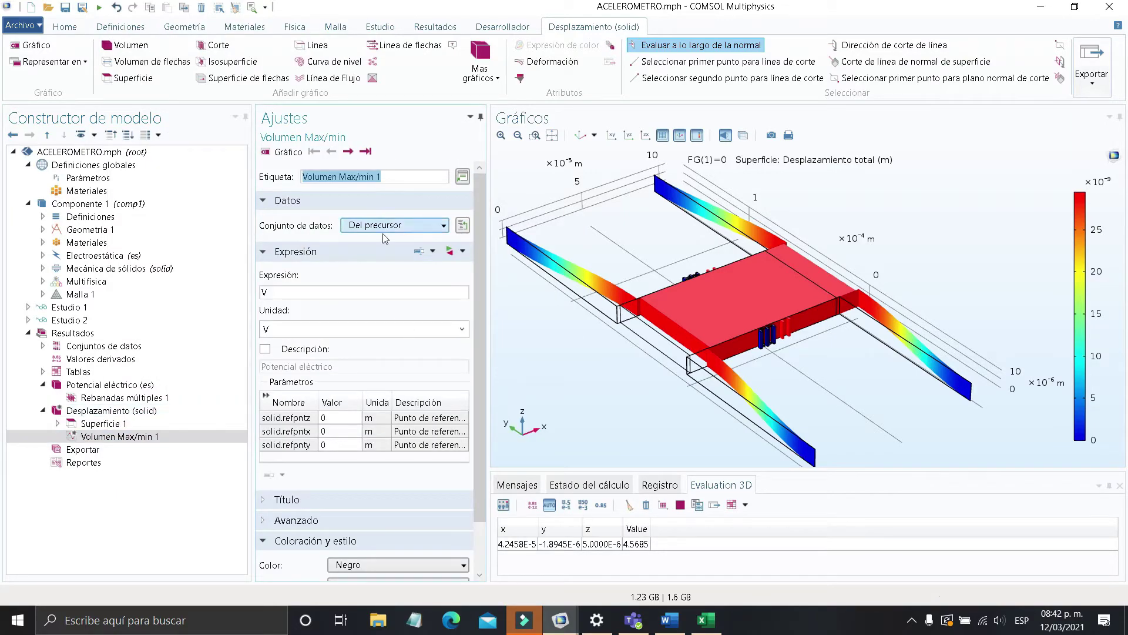
Set the Volumen Max/min 1 expression to total displacement, solid.disp, from Mecánica de sólidos and plot it
click(462, 252)
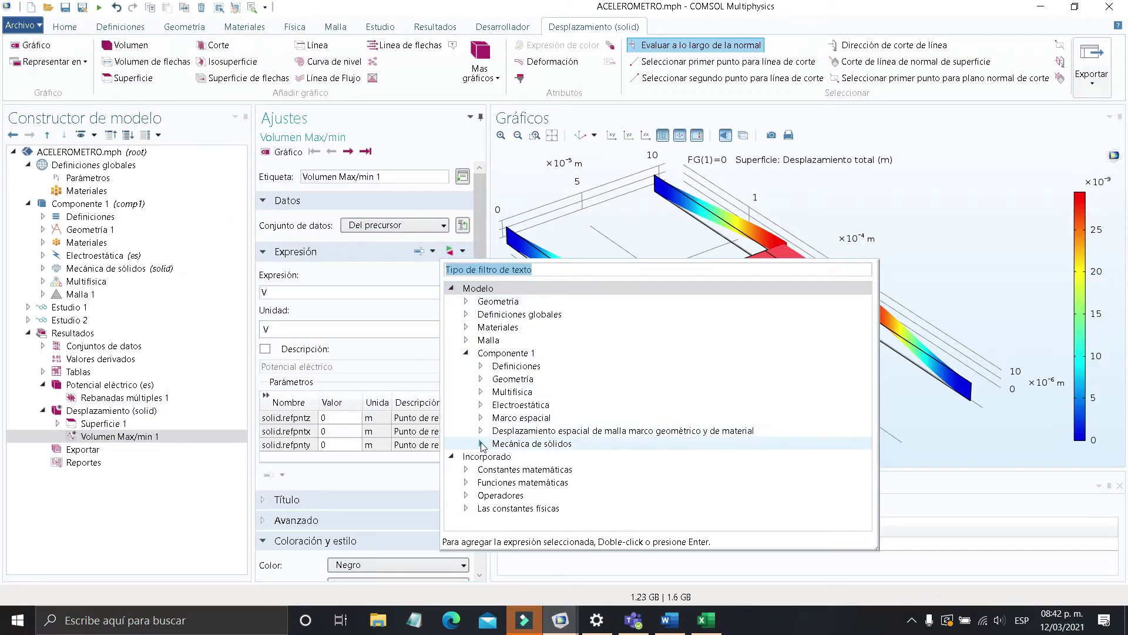
click(481, 443)
scroll(505, 428, down, 2)
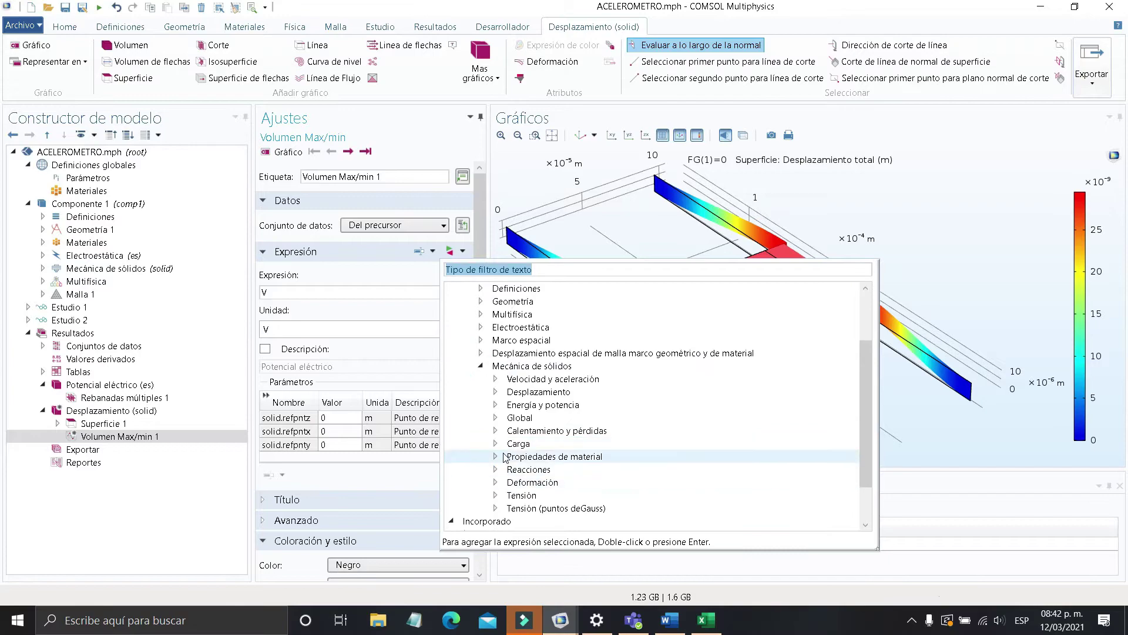
click(496, 392)
double_click(545, 431)
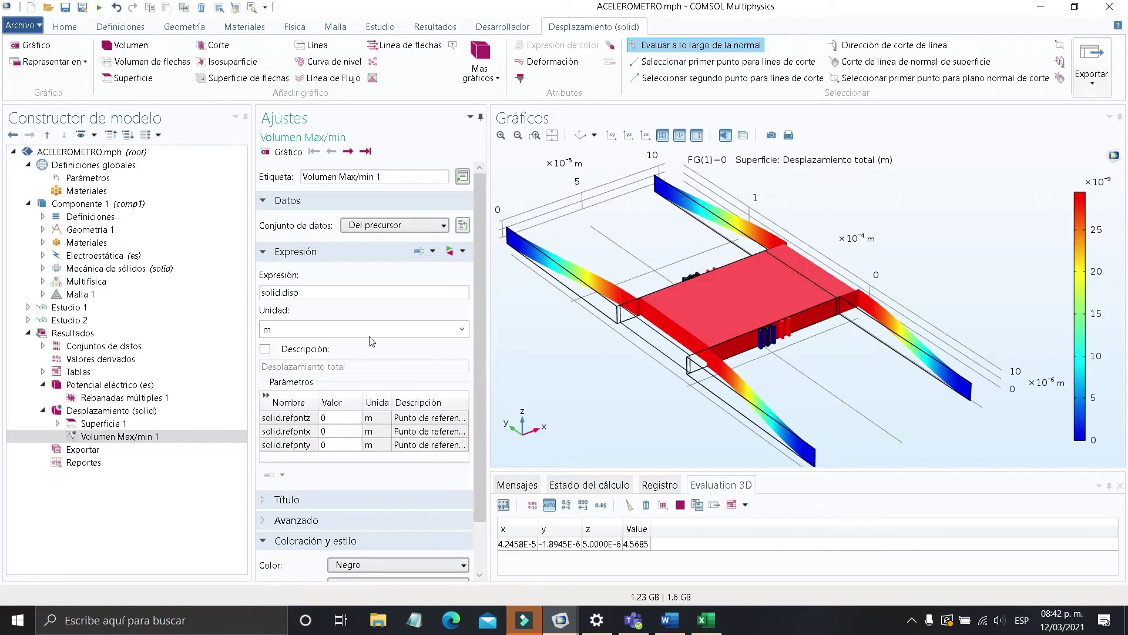
click(282, 152)
Plot Volumen Max/min 1 with dataset Estudio 1/Solución 2 (sol2), first at FG value 1 and finally at FG value 0
click(358, 226)
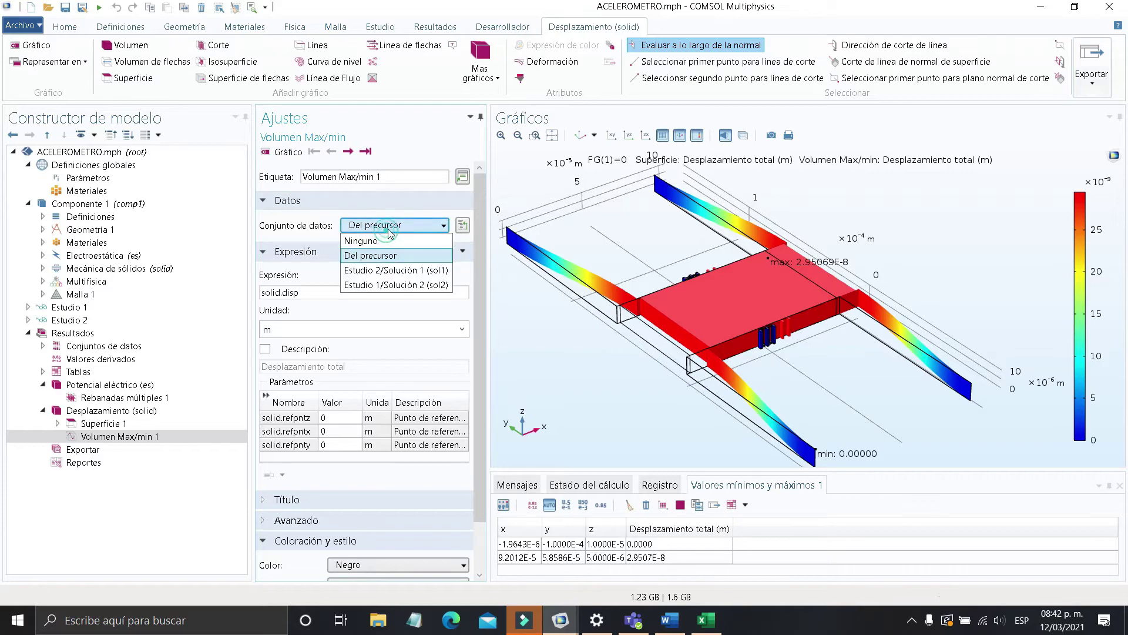
click(398, 286)
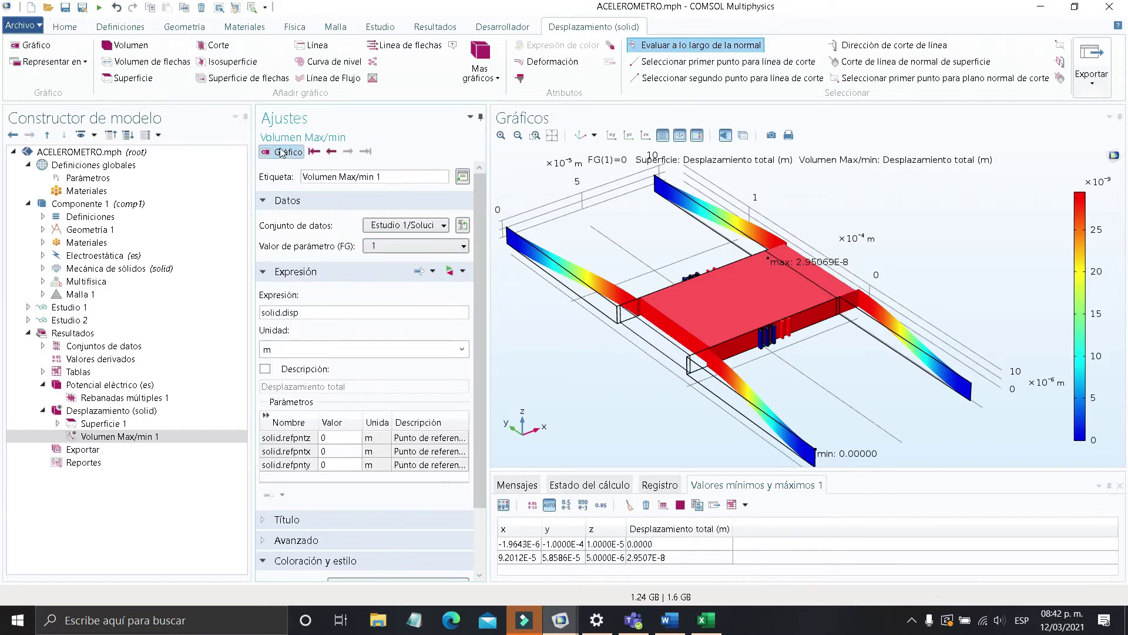
scroll(819, 275, up, 3)
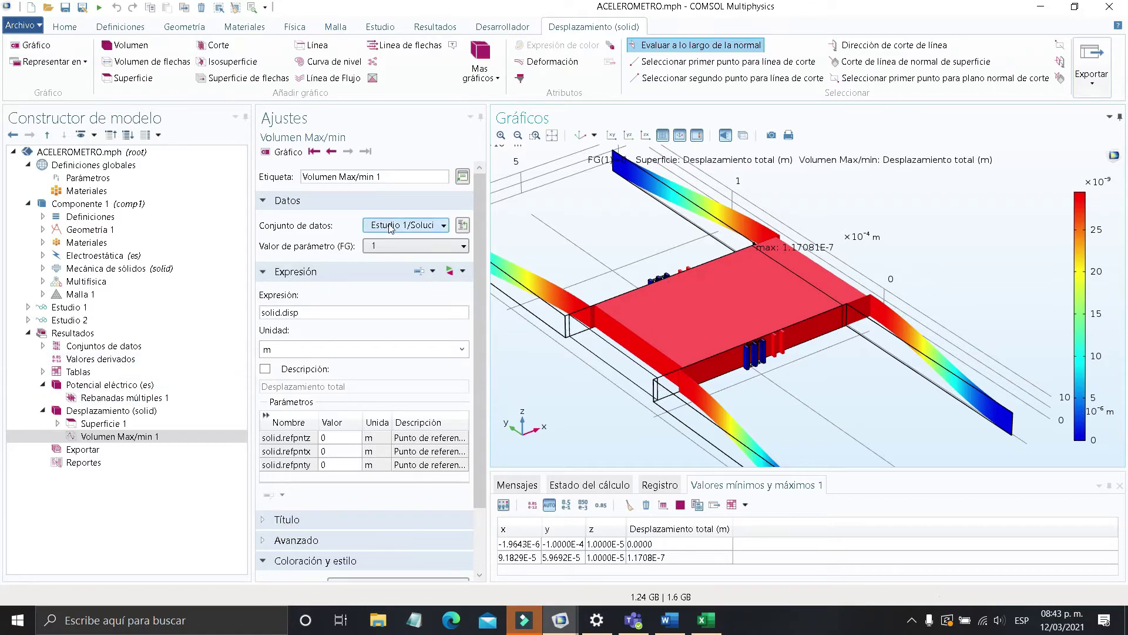
click(433, 247)
click(423, 263)
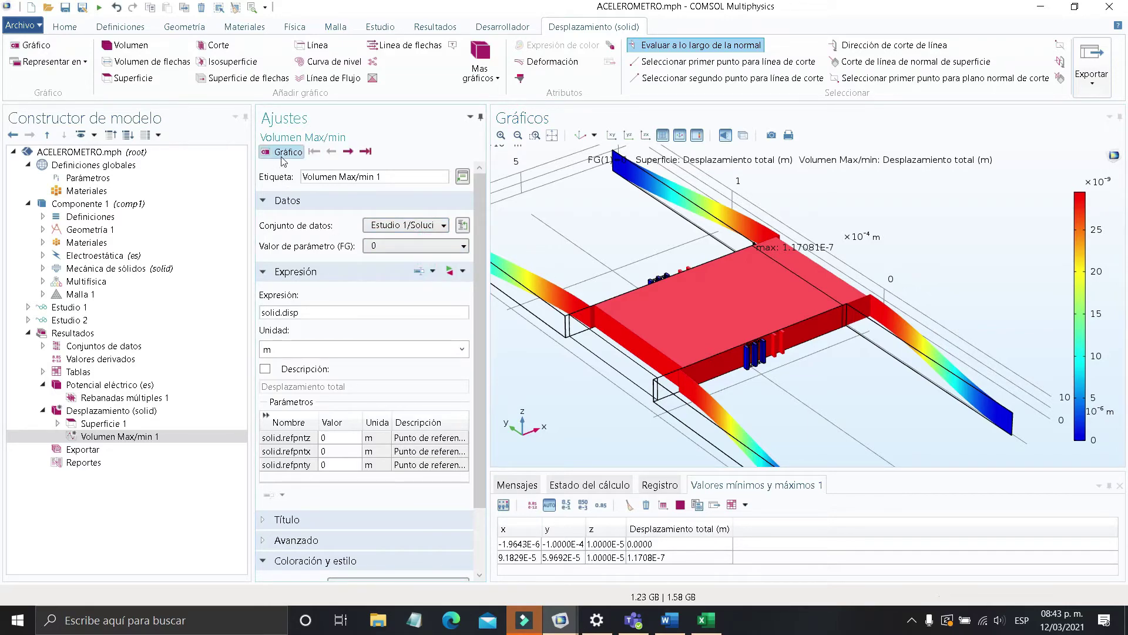
click(281, 151)
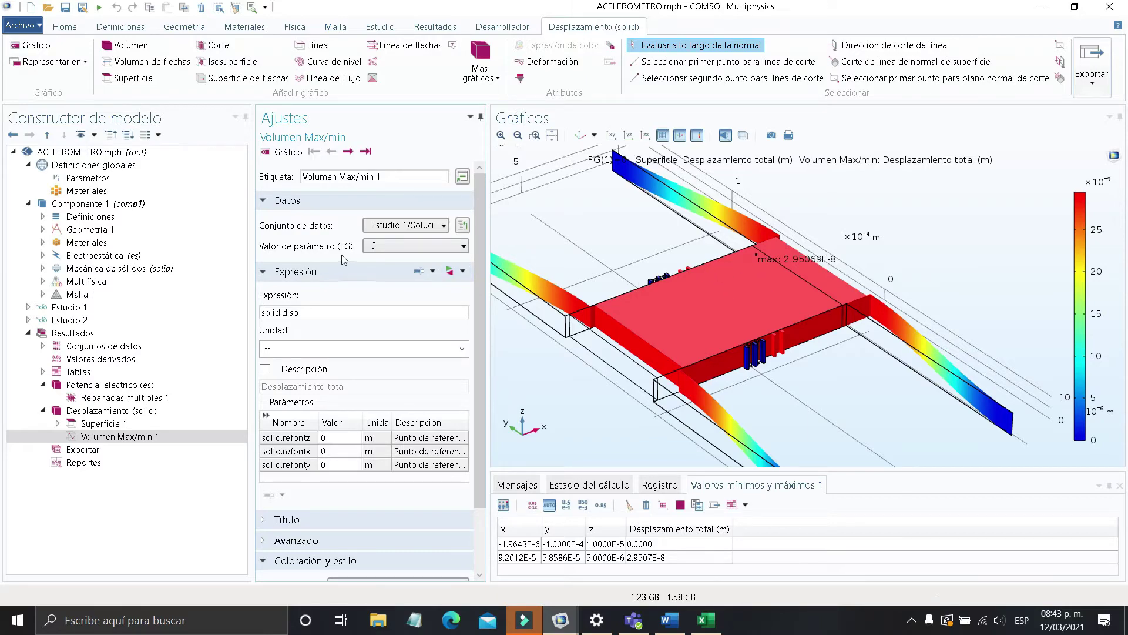
Set the FG value of Volumen Max/min 1 to 0.2 and replot the displacement extremes
click(385, 245)
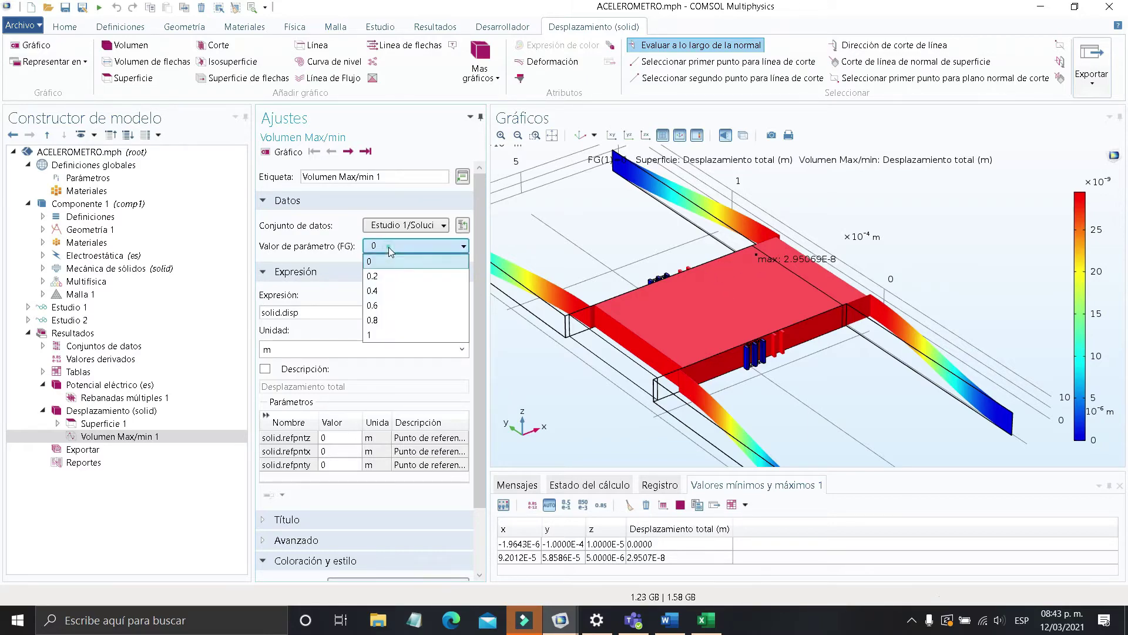
click(395, 283)
click(282, 152)
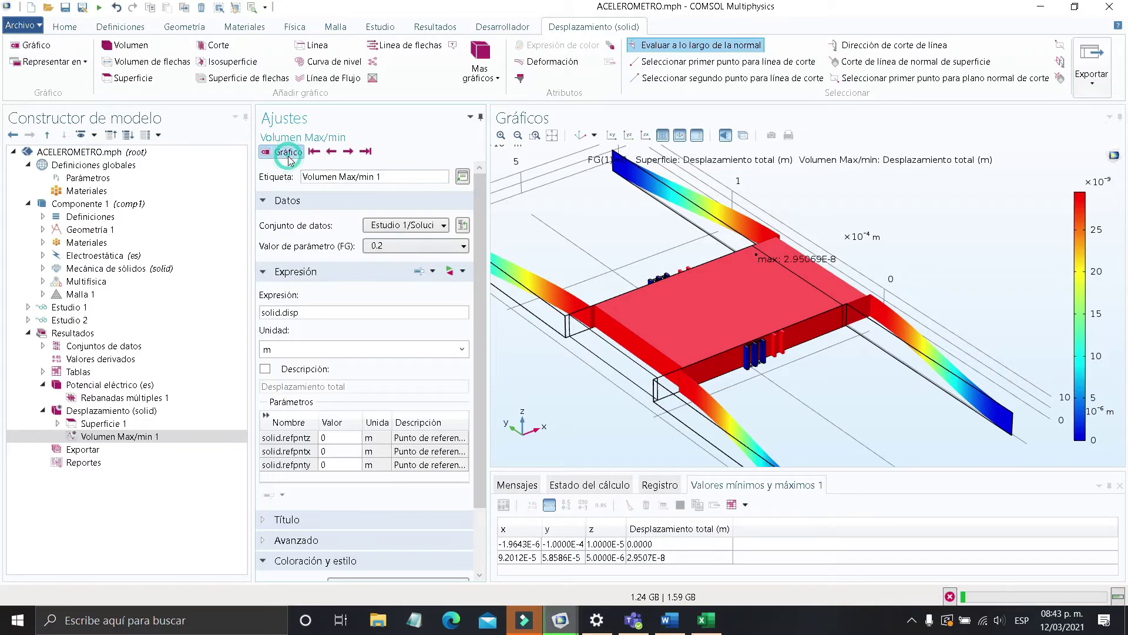
Set the FG value of Superficie 1 to 0.2, replot it and inspect the whole deformed structure
click(180, 418)
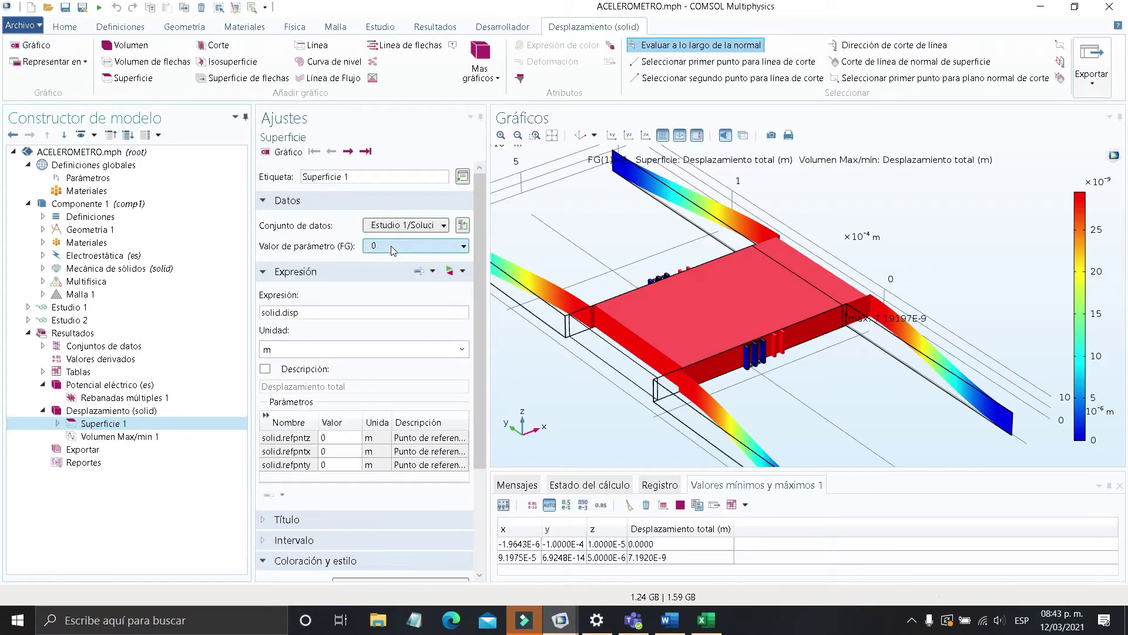
click(388, 246)
click(389, 279)
click(291, 152)
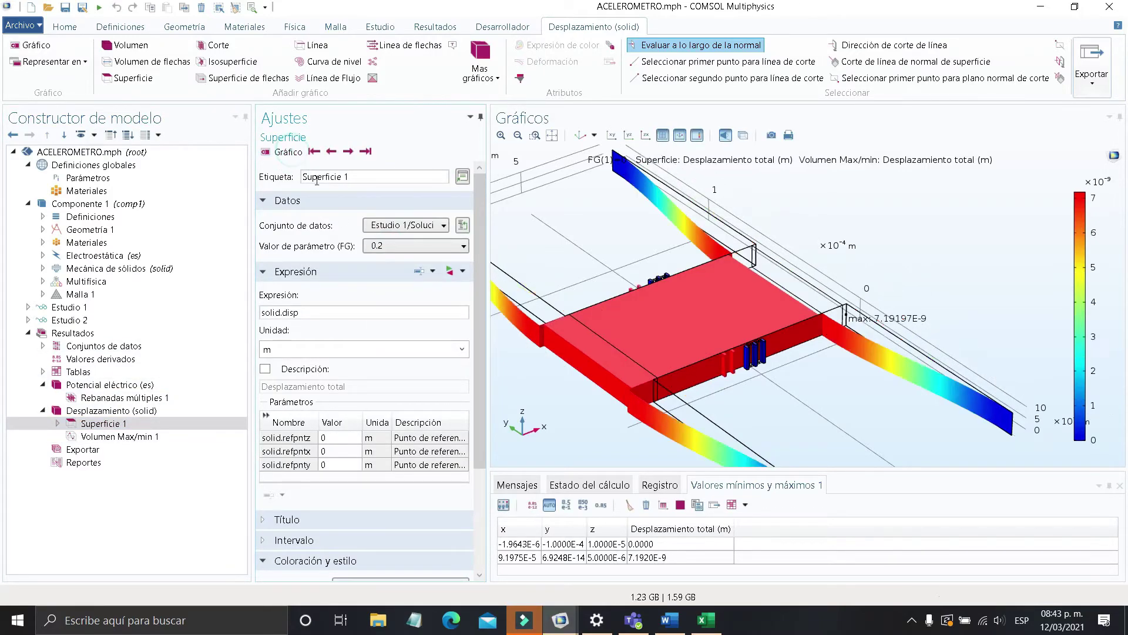
middle_drag(703, 289, 729, 330)
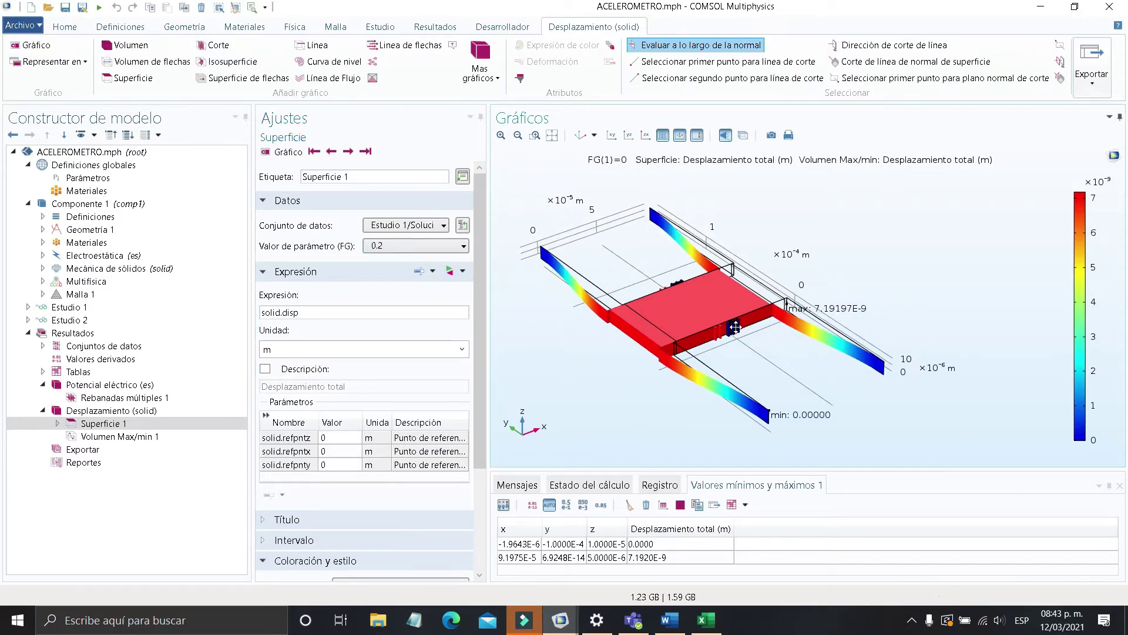
right_drag(735, 327, 735, 333)
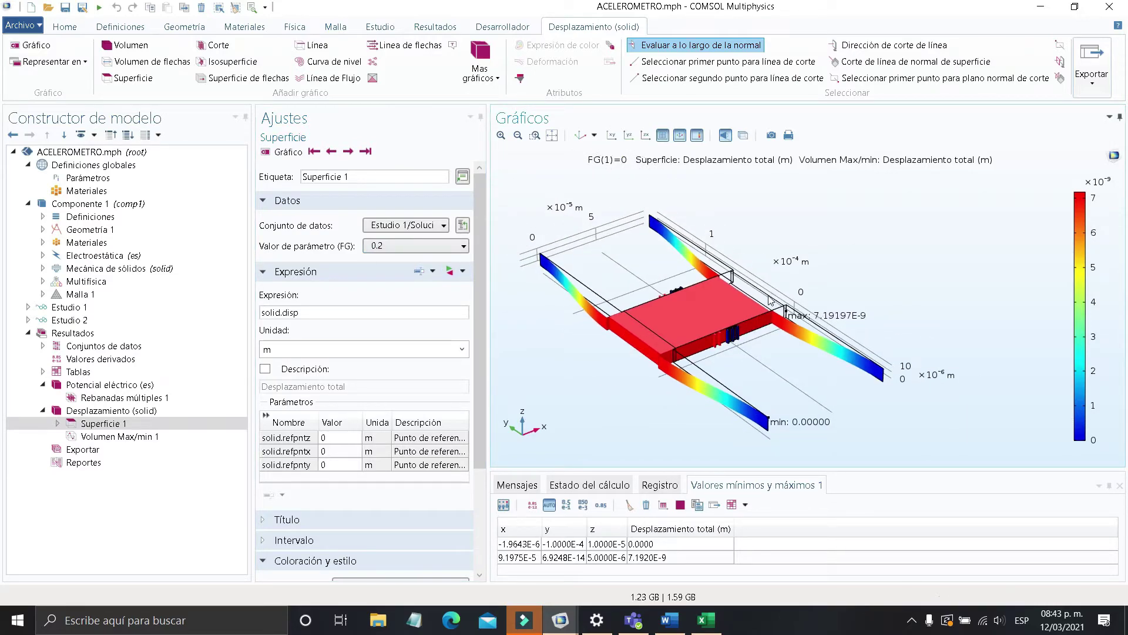
Plot the Superficie 1 displacement for FG value 0.4 and for FG value 0.6
click(417, 247)
click(415, 294)
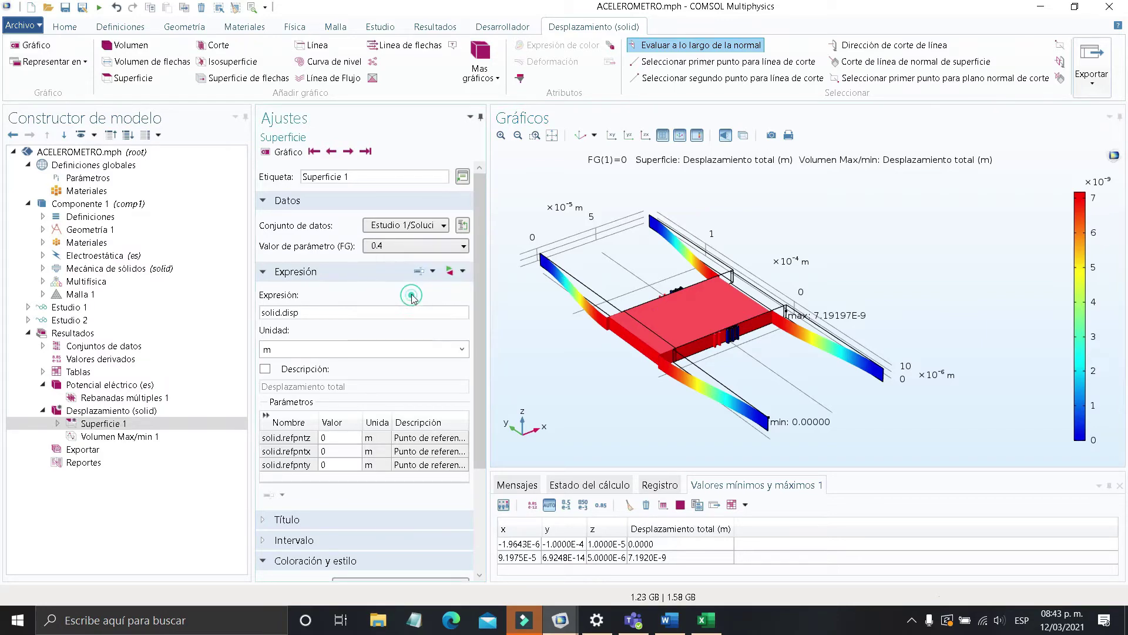
click(285, 153)
click(459, 247)
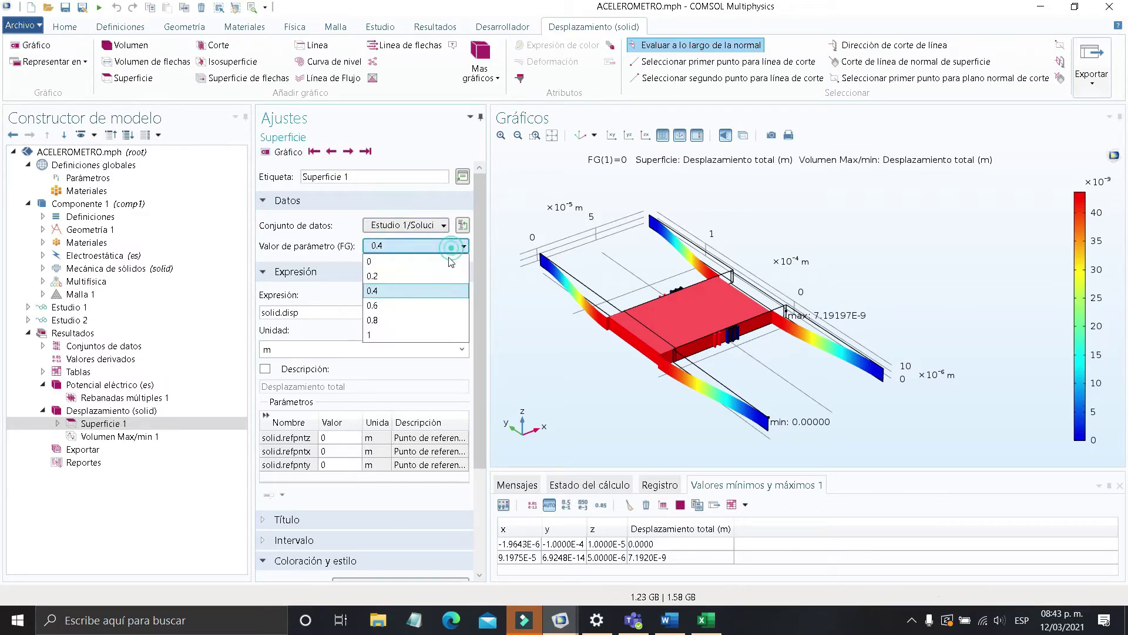
click(431, 307)
click(285, 153)
Plot the Superficie 1 displacement for FG value 0.8 and for FG value 1
click(417, 246)
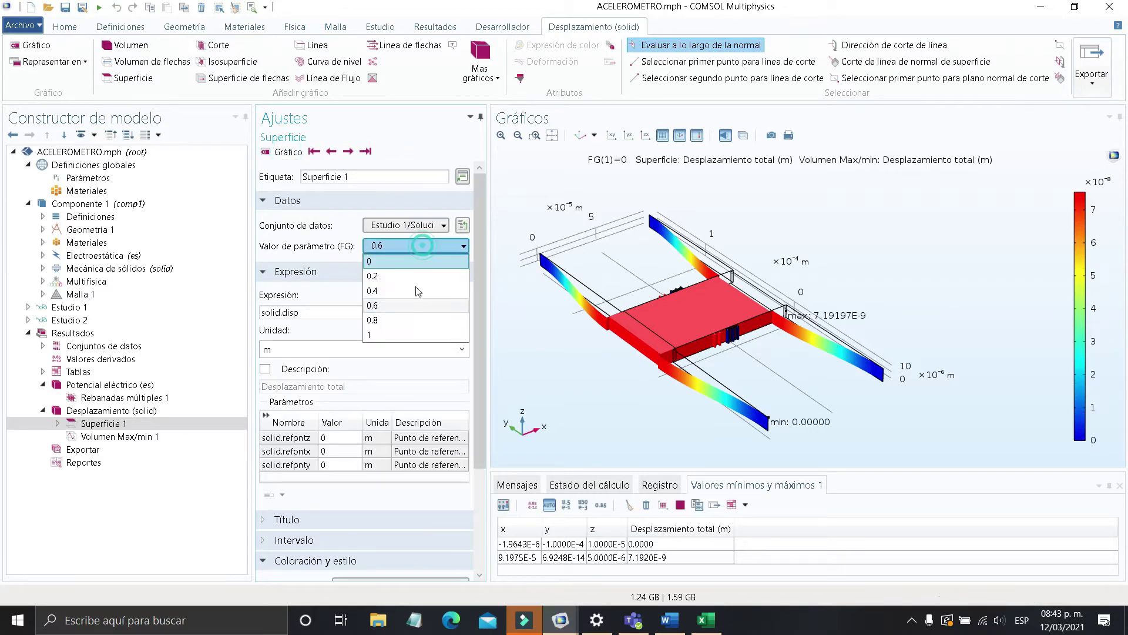
click(413, 312)
click(284, 153)
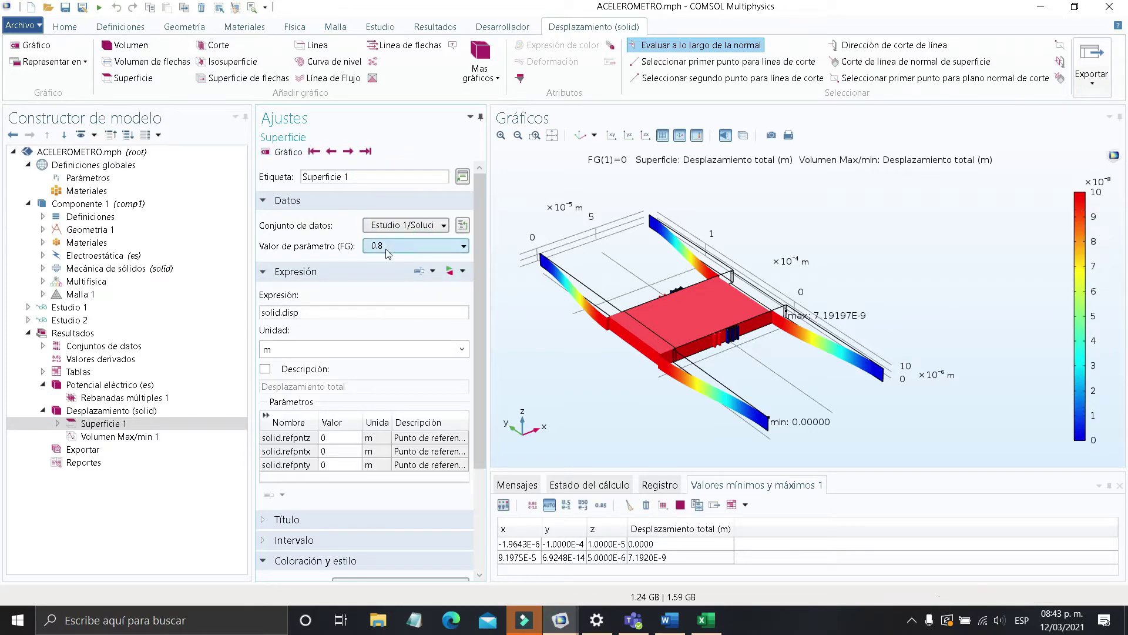
click(436, 253)
click(429, 330)
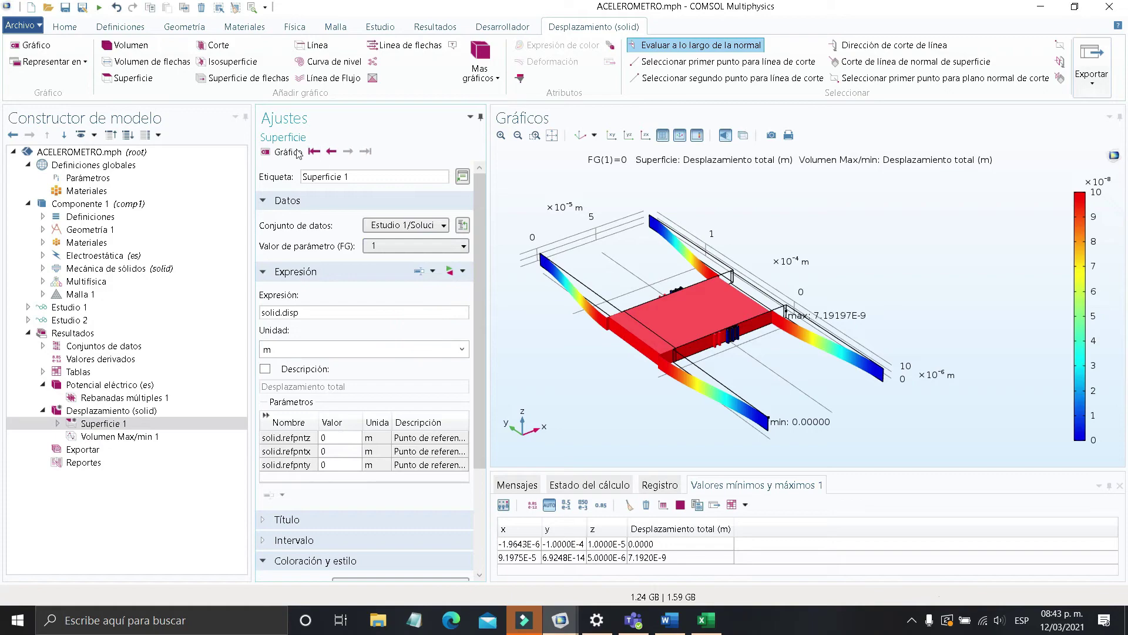
click(285, 153)
click(438, 245)
Switch the dataset of Superficie 1 to Estudio 2/Solución 1 (sol1) and plot it with FG value 0
click(418, 225)
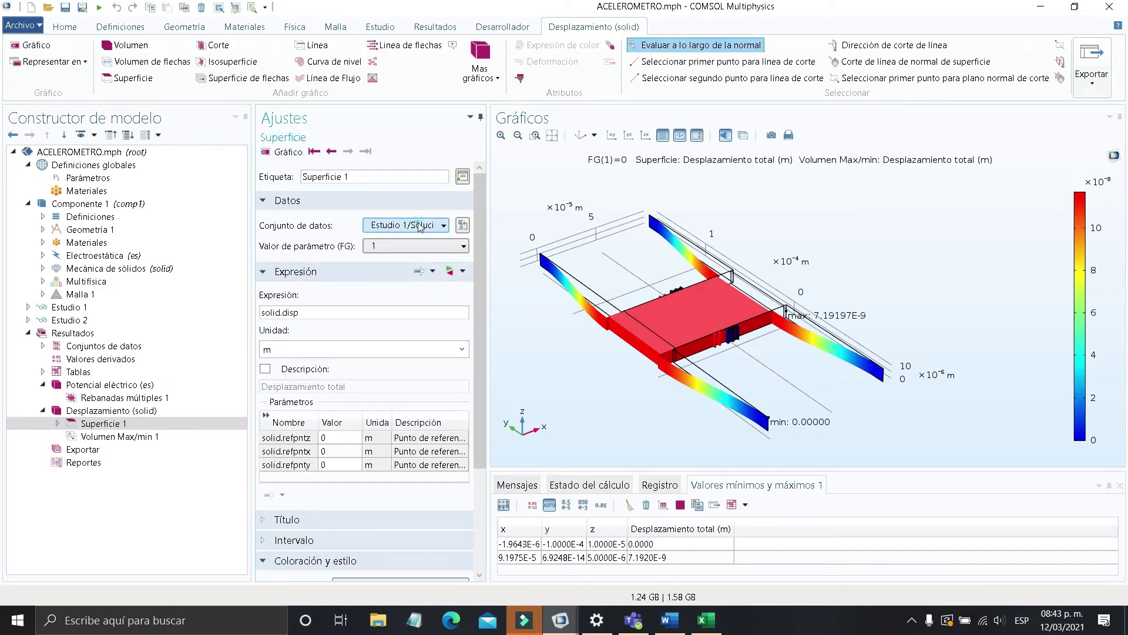
click(418, 225)
click(410, 270)
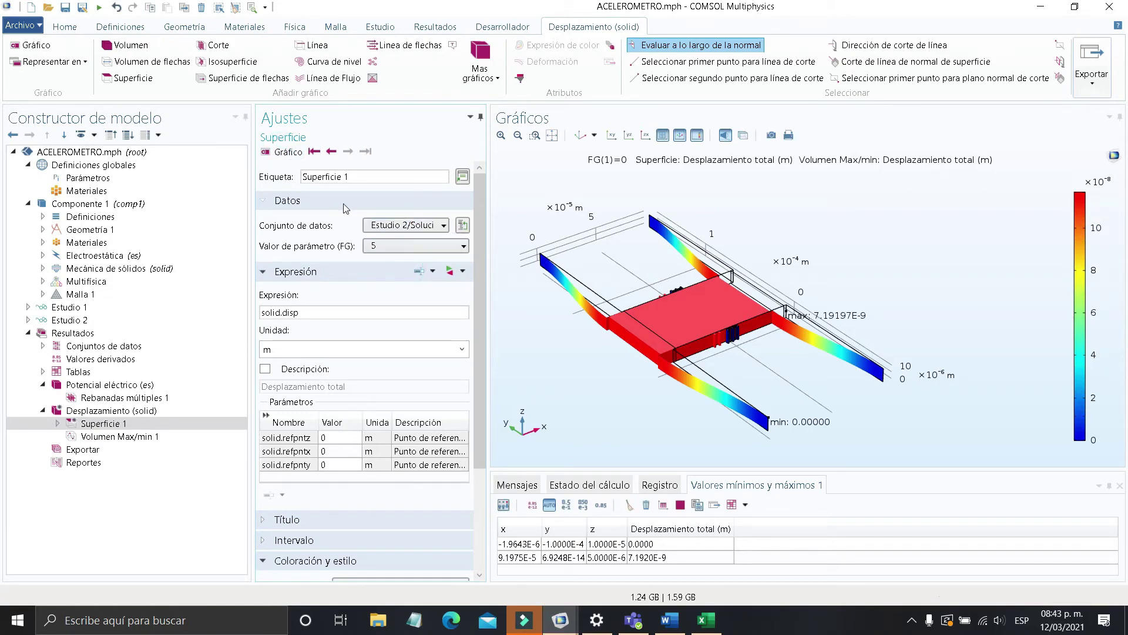
click(406, 246)
click(406, 261)
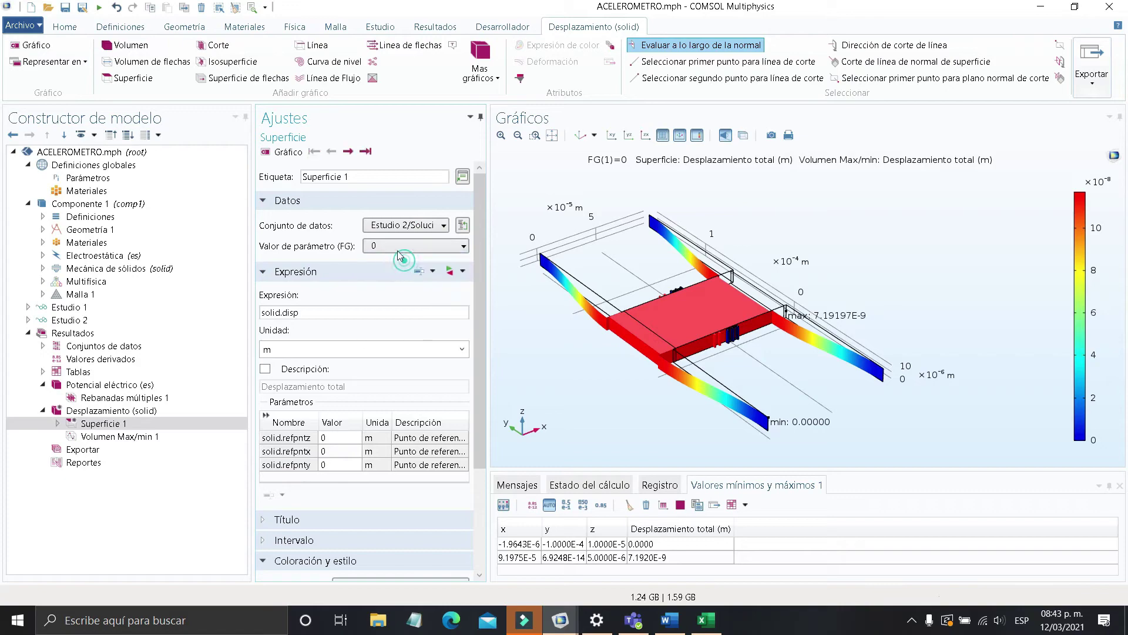
click(280, 157)
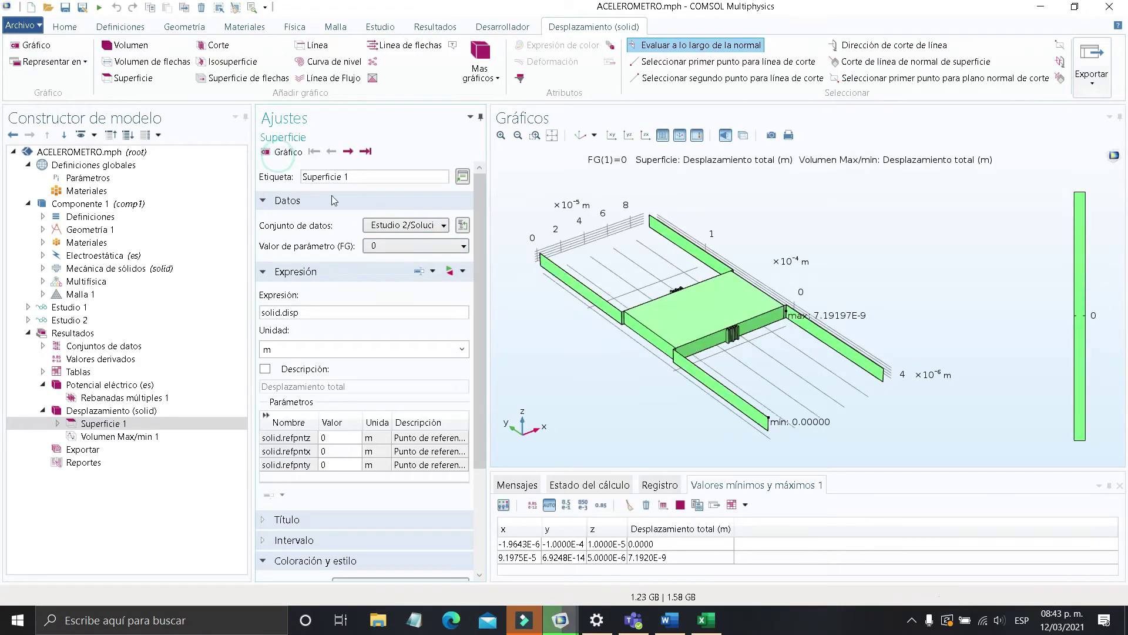
scroll(752, 322, up, 2)
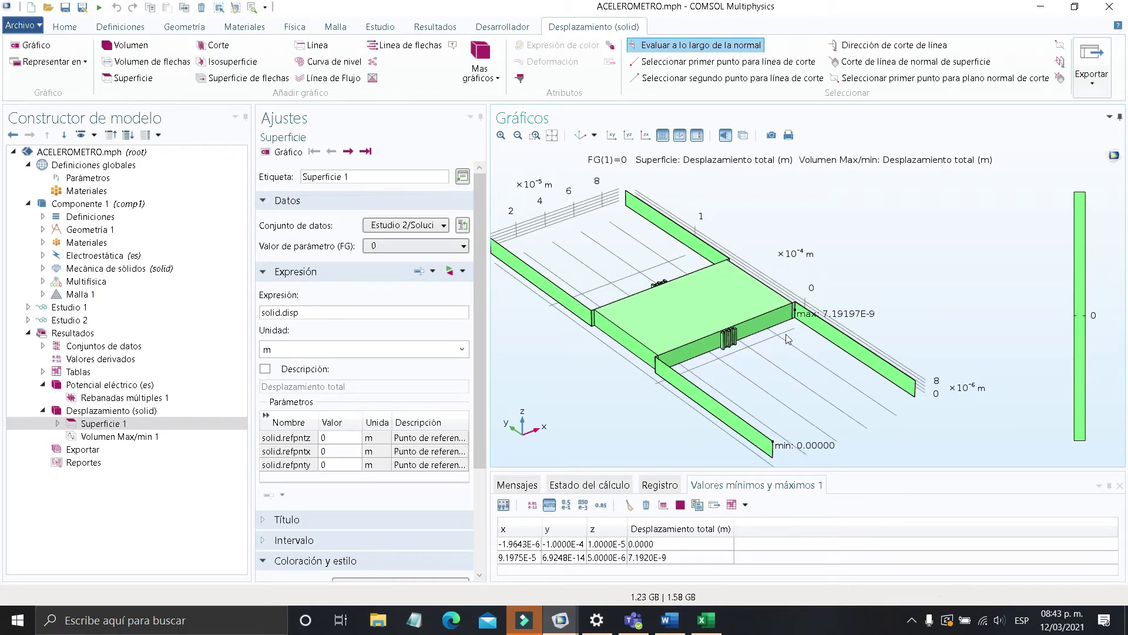
Set the FG value of Superficie 1 to 1 for the Estudio 2 dataset and replot it
click(433, 246)
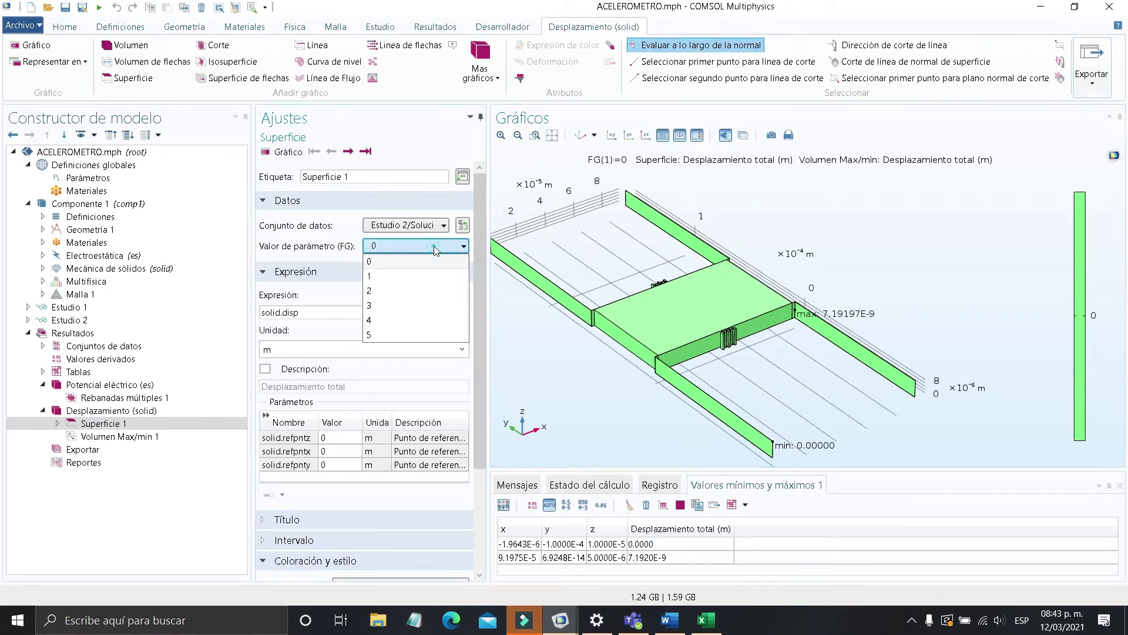
click(425, 271)
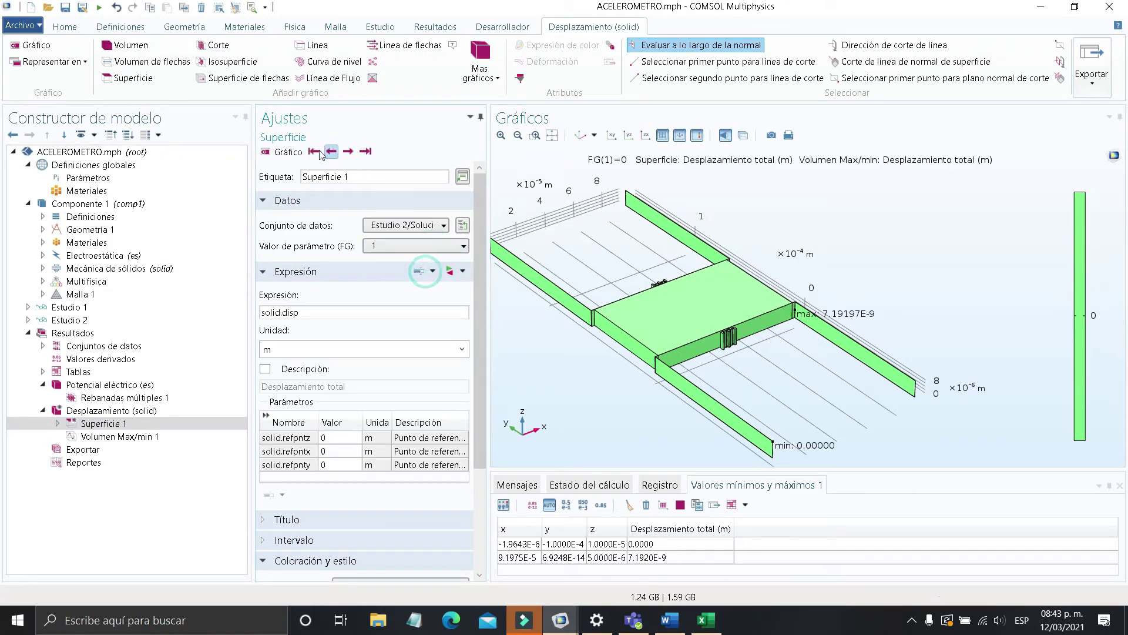
click(289, 153)
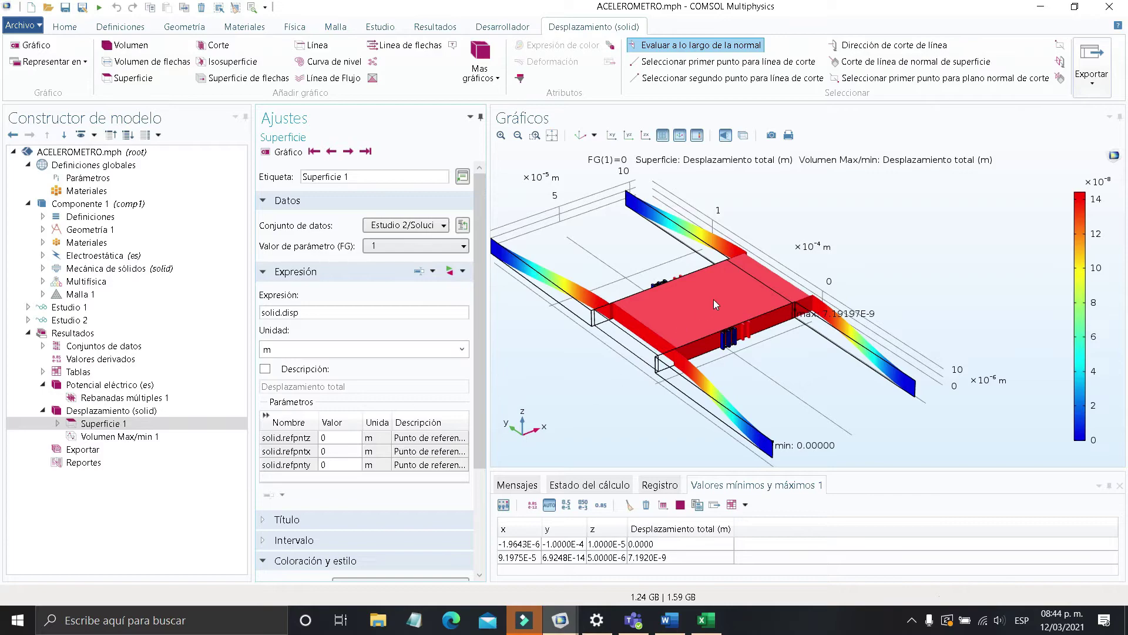
Switch the dataset of Volumen Max/min 1 to Estudio 2/Solución 1 (sol1) and plot it with FG value 1
click(189, 439)
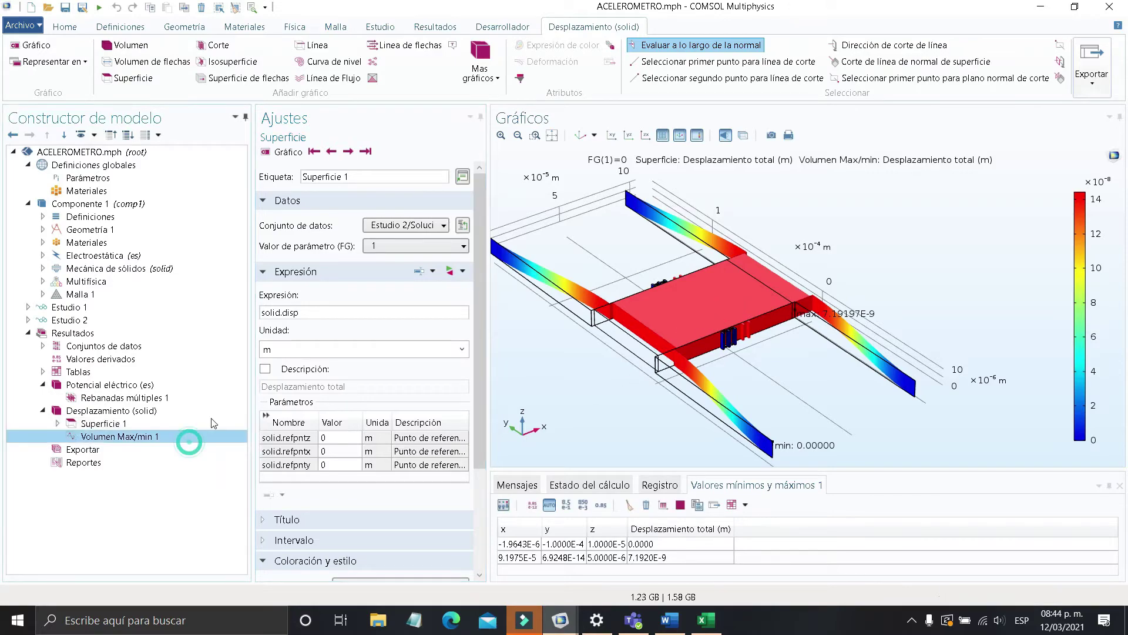
click(406, 225)
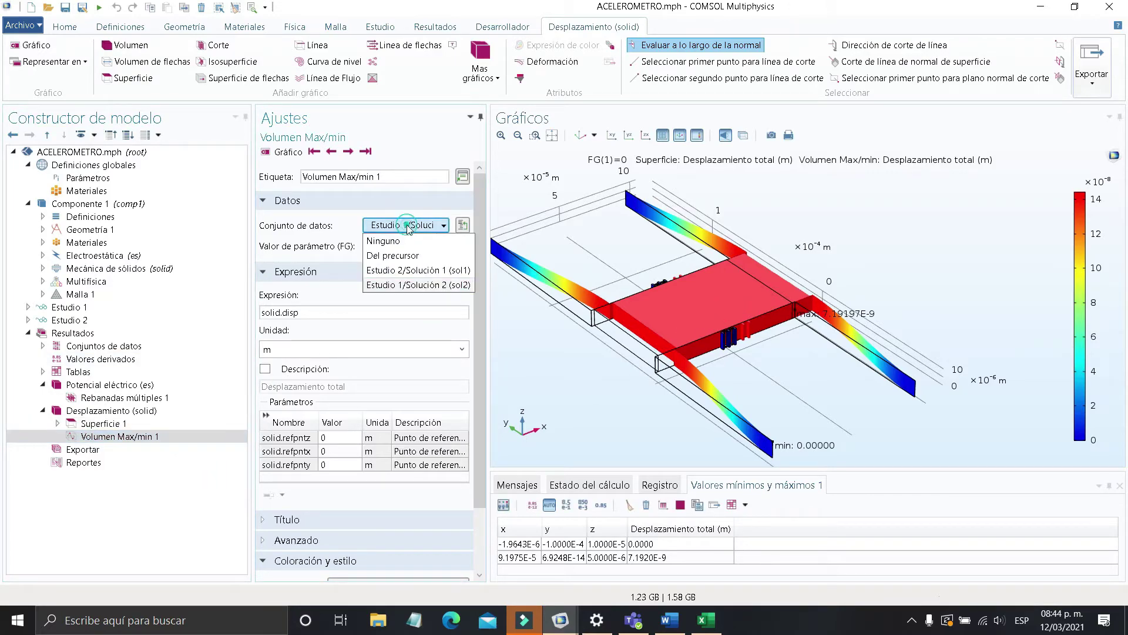
click(414, 270)
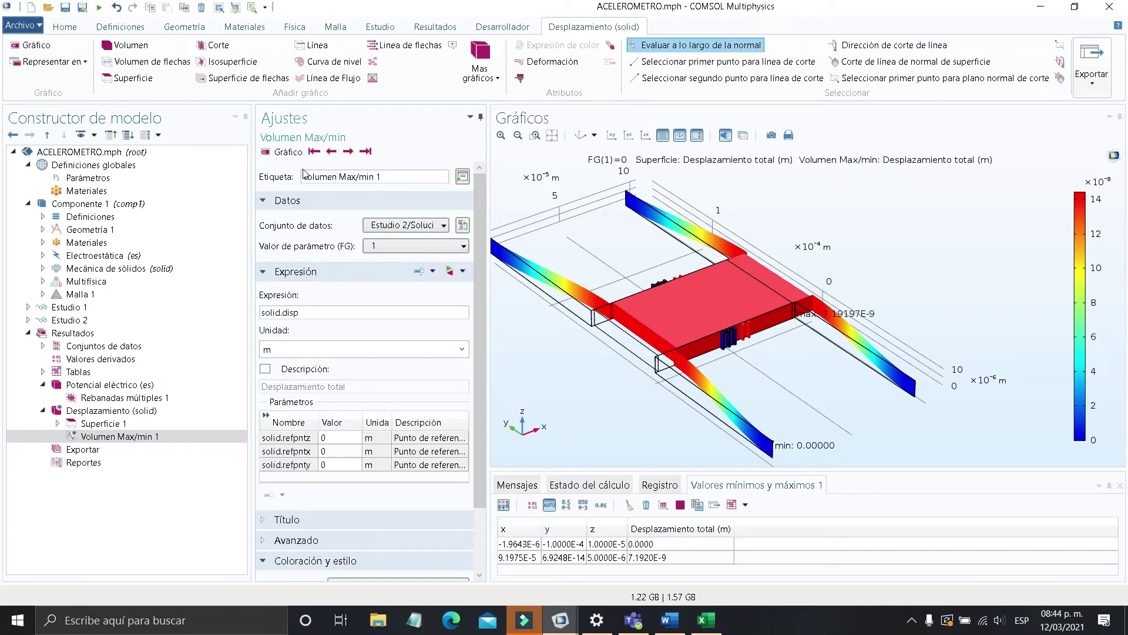
click(283, 152)
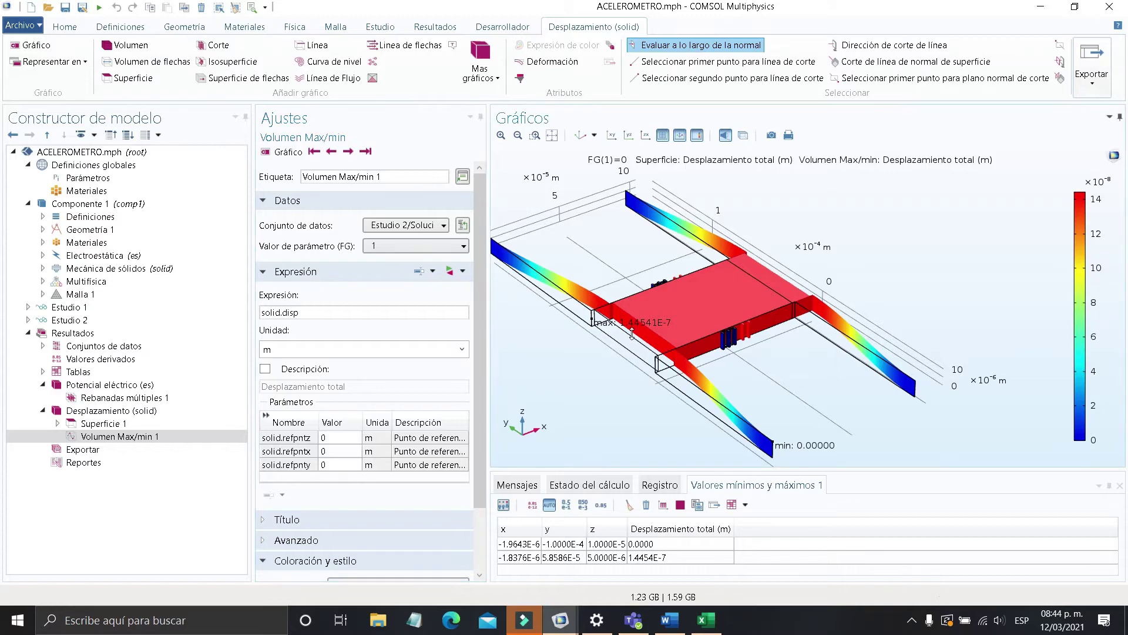
Set the FG value of Volumen Max/min 1 to 5 for the Estudio 2 dataset and replot it
scroll(630, 319, up, 2)
right_drag(647, 319, 690, 322)
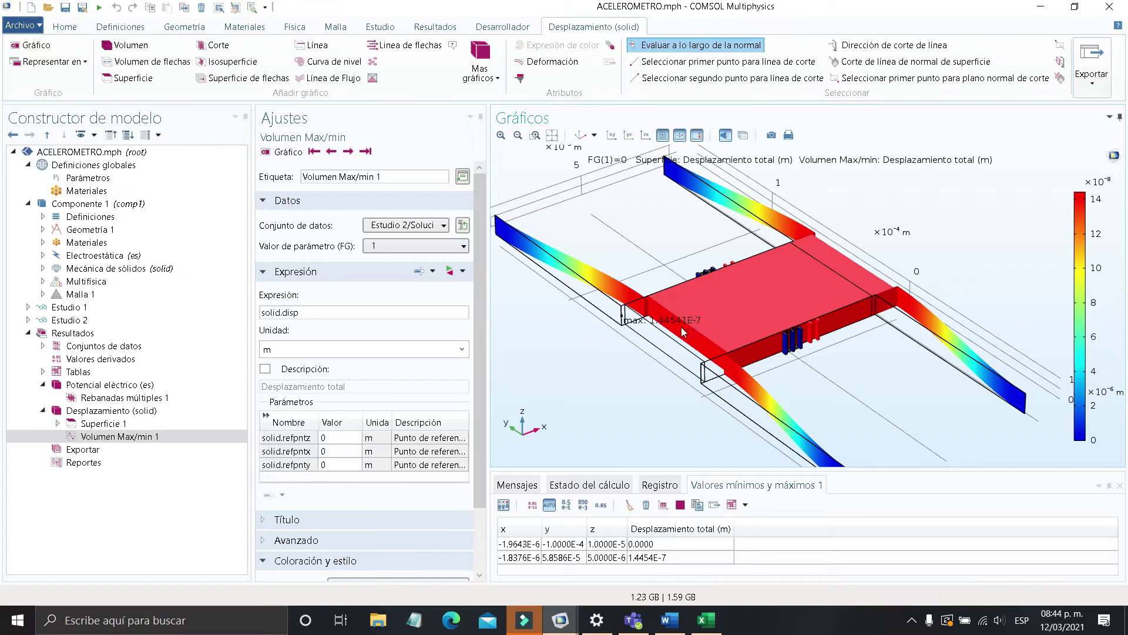
middle_drag(673, 328, 643, 321)
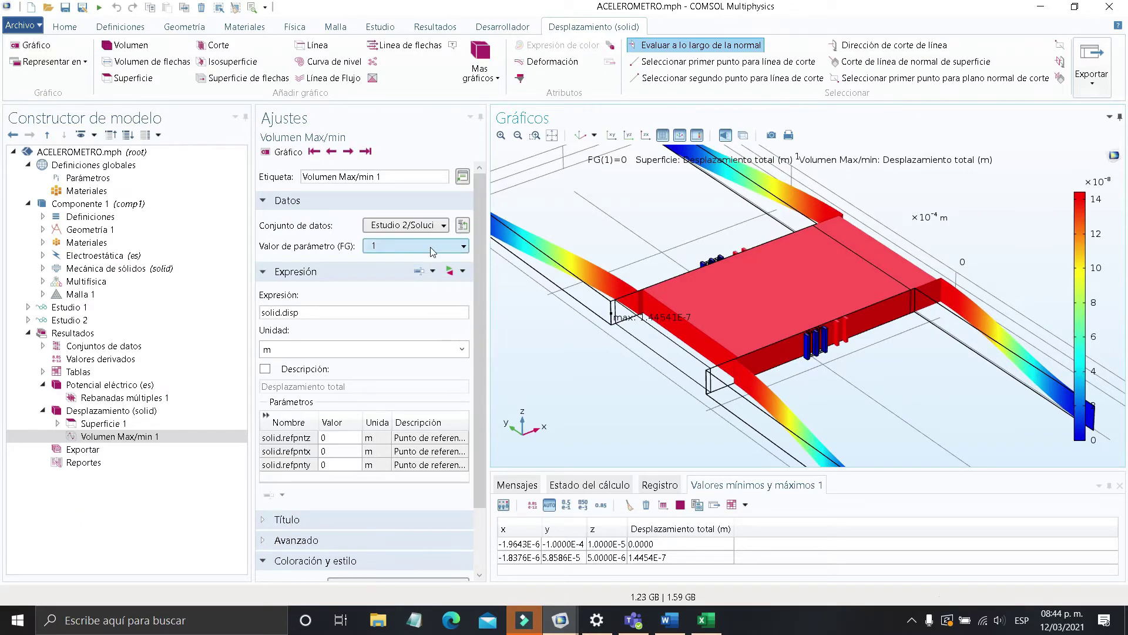
click(414, 245)
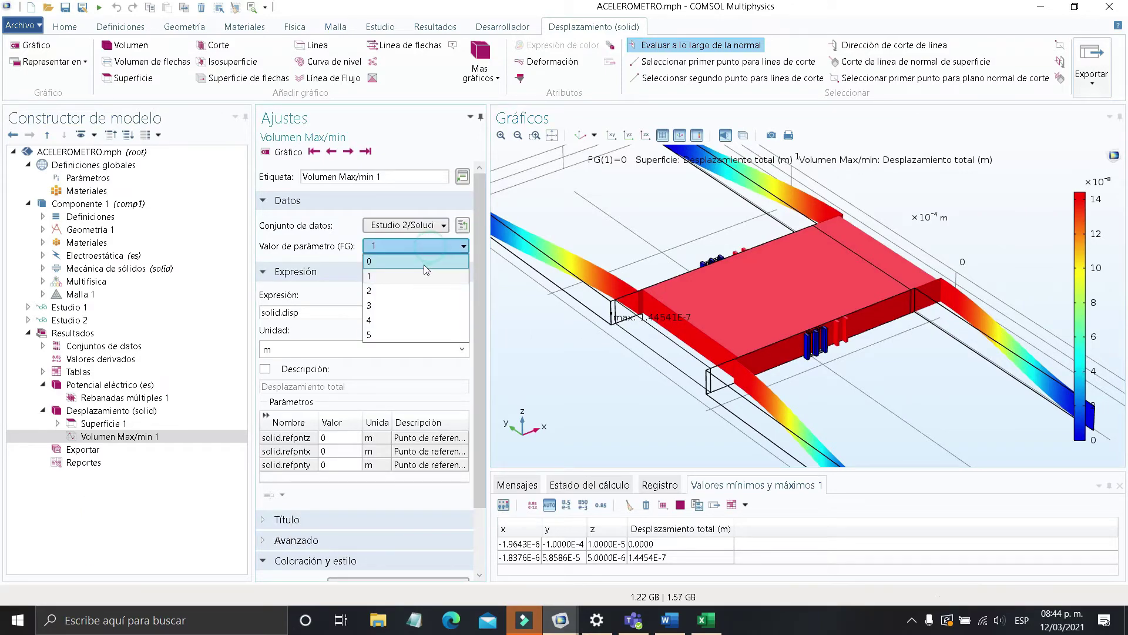
click(374, 334)
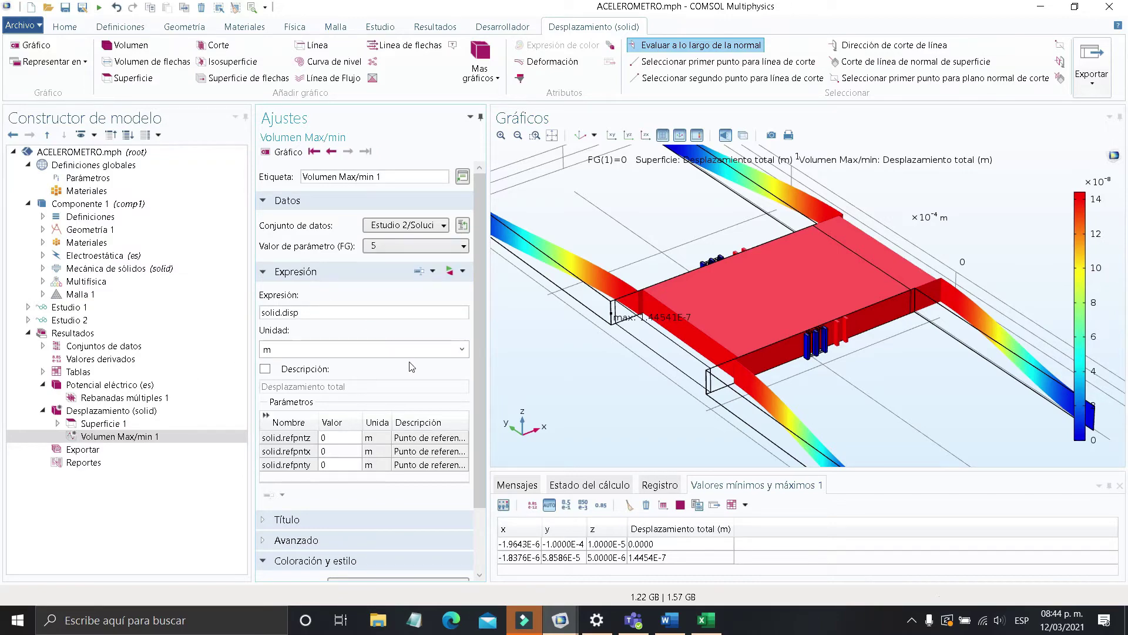
click(292, 152)
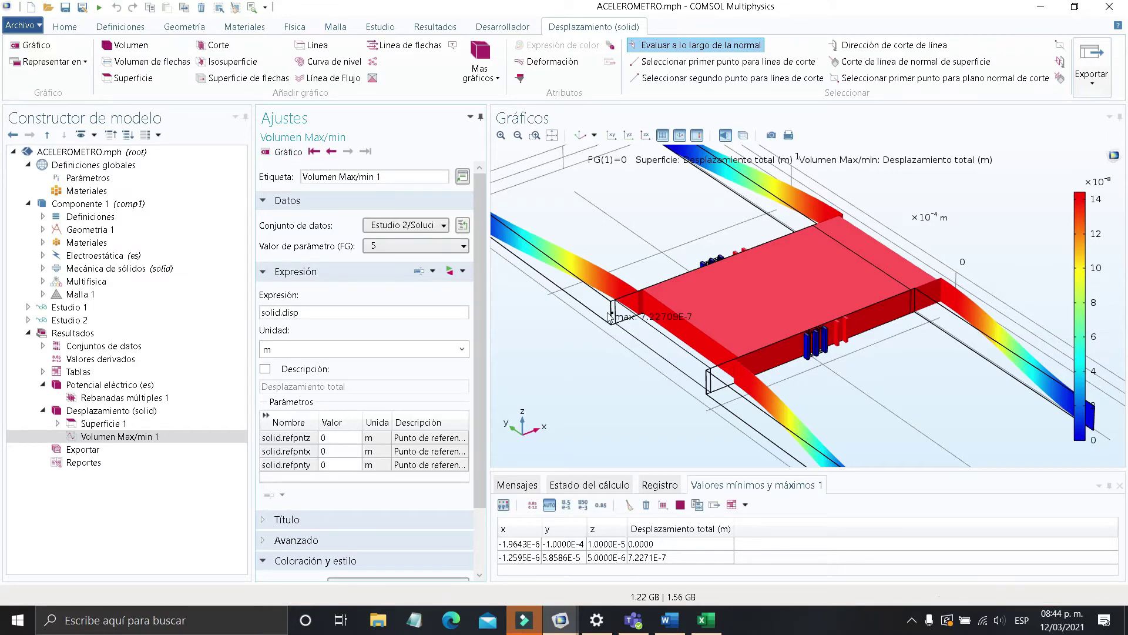
Examine the maximum-displacement marker on the plate and the spacing between the comb fingers along its edge
scroll(610, 317, up, 5)
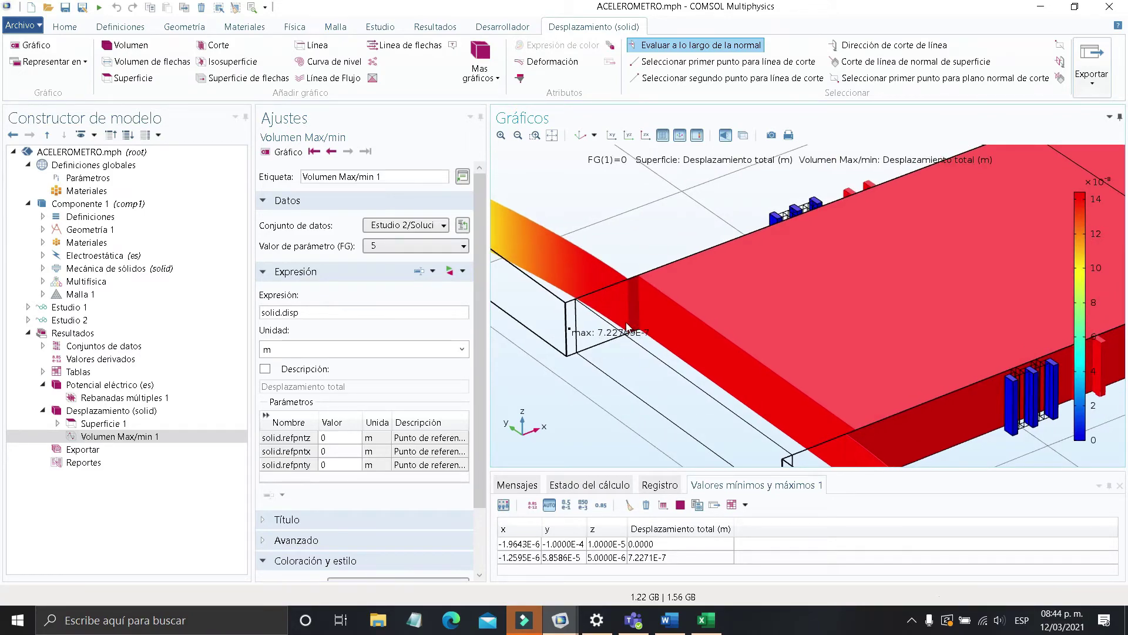
drag(628, 326, 851, 356)
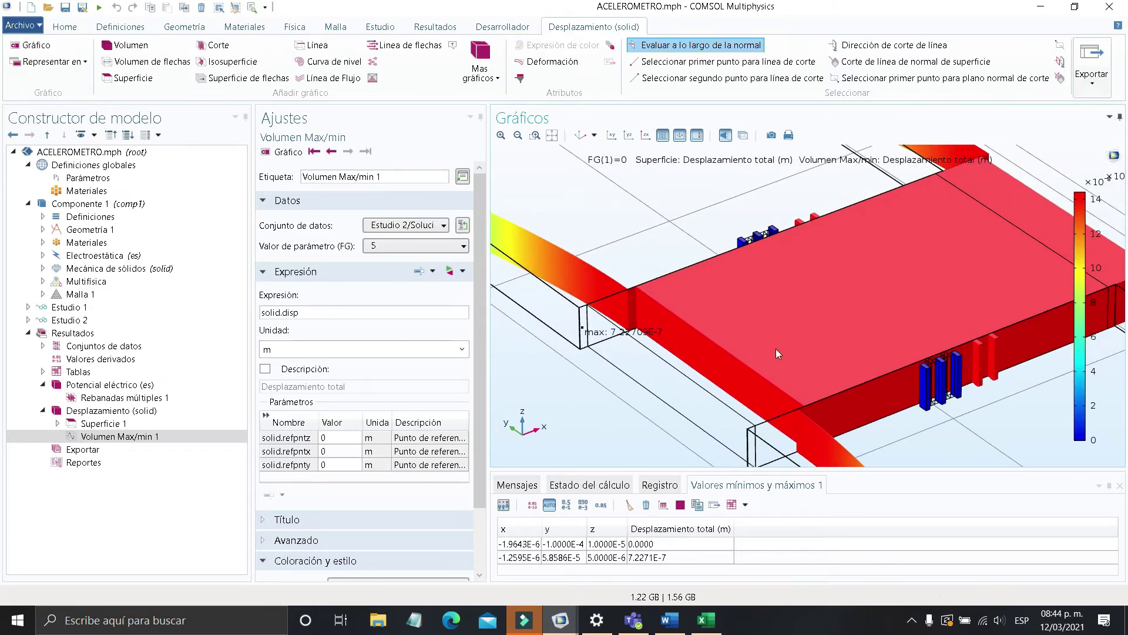
scroll(775, 348, down, 5)
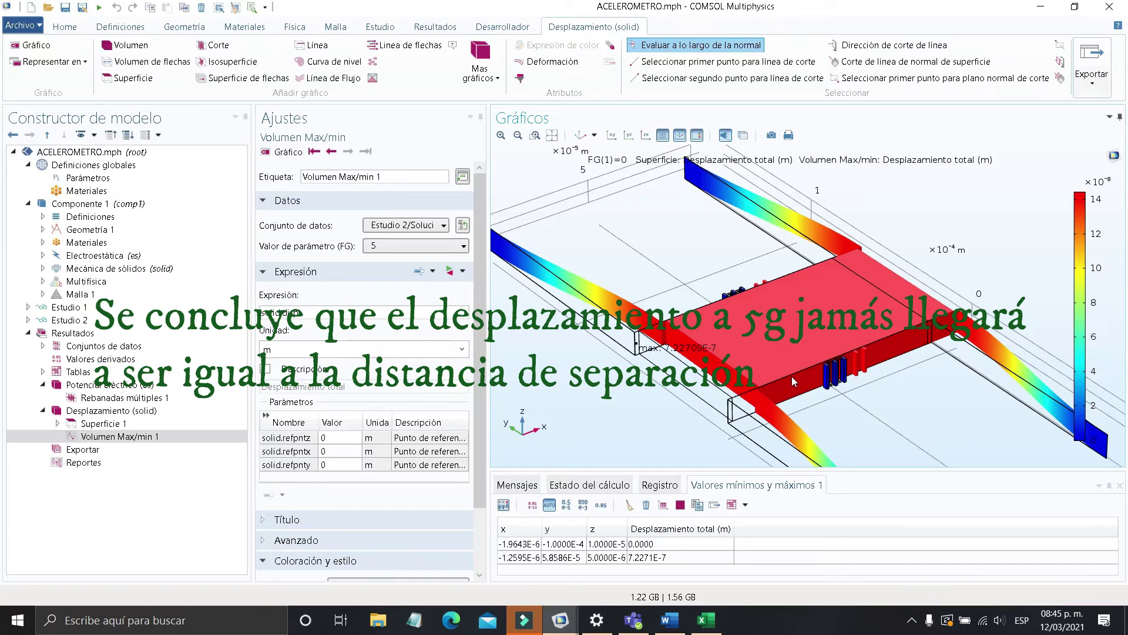
scroll(820, 370, up, 4)
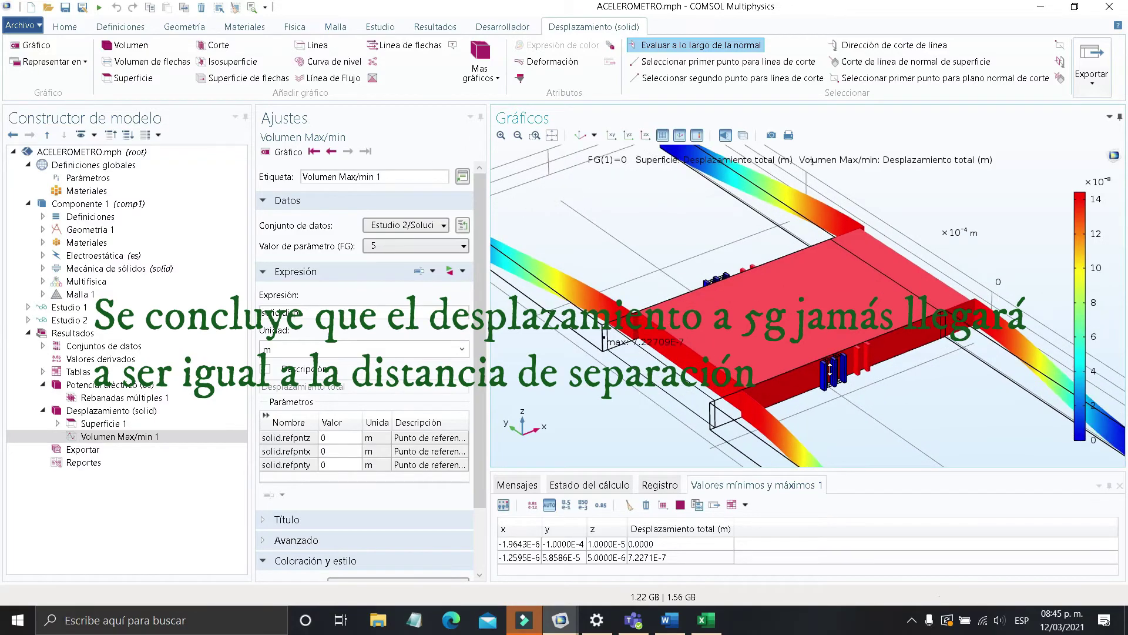
scroll(800, 364, up, 2)
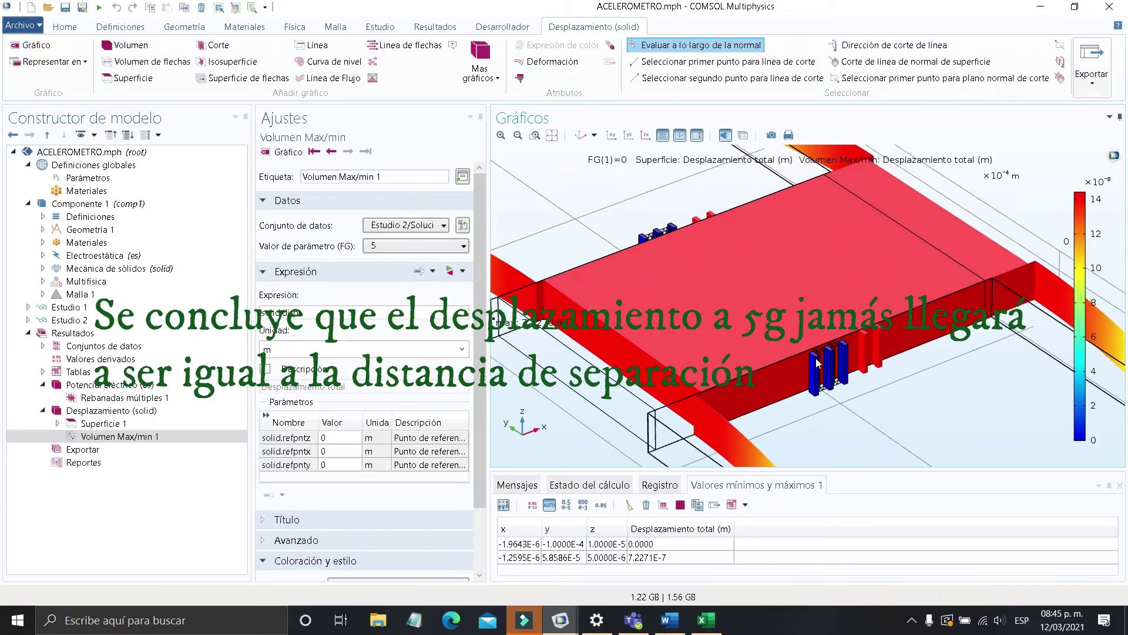
scroll(812, 367, up, 2)
drag(813, 367, 825, 365)
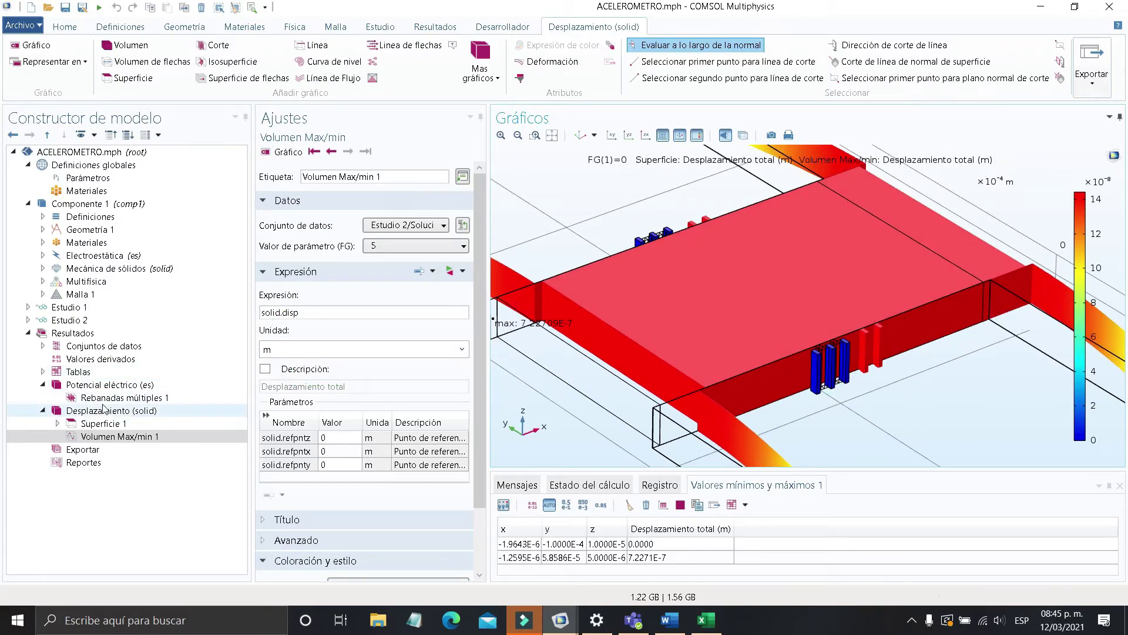
Add a 1D plot group to the results and label it Capacitancia
right_click(103, 334)
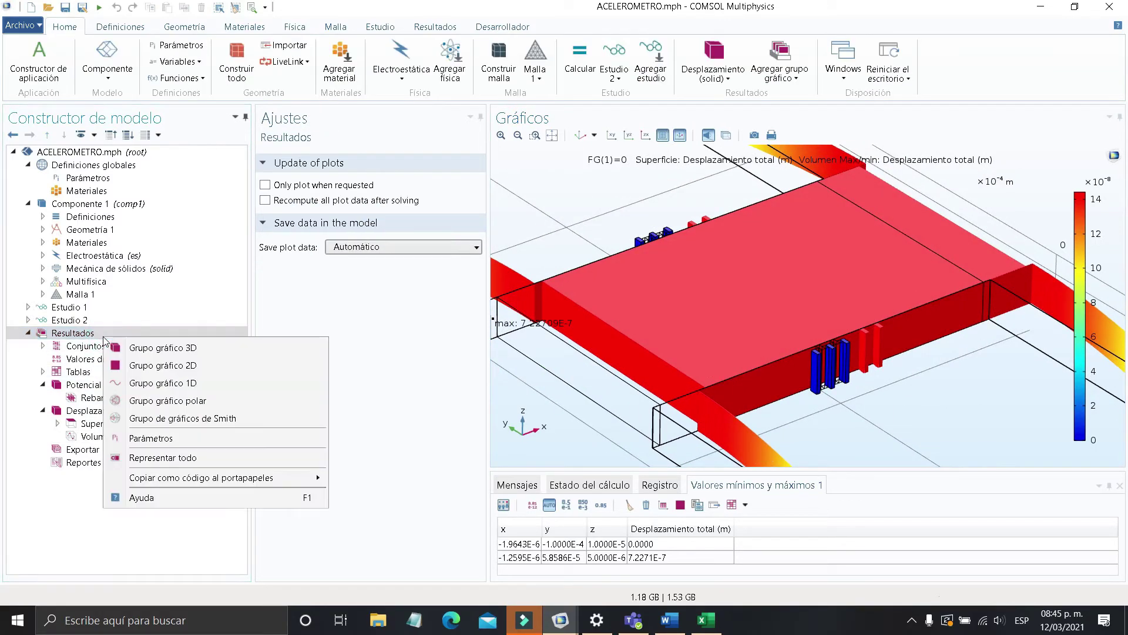
click(141, 383)
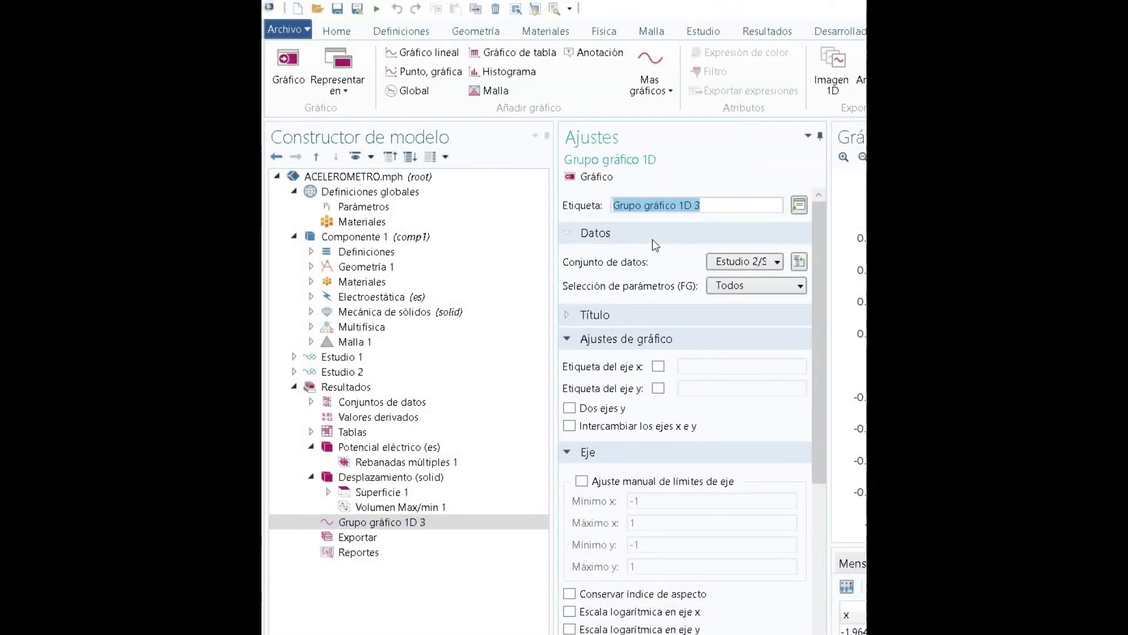
text(Cao)
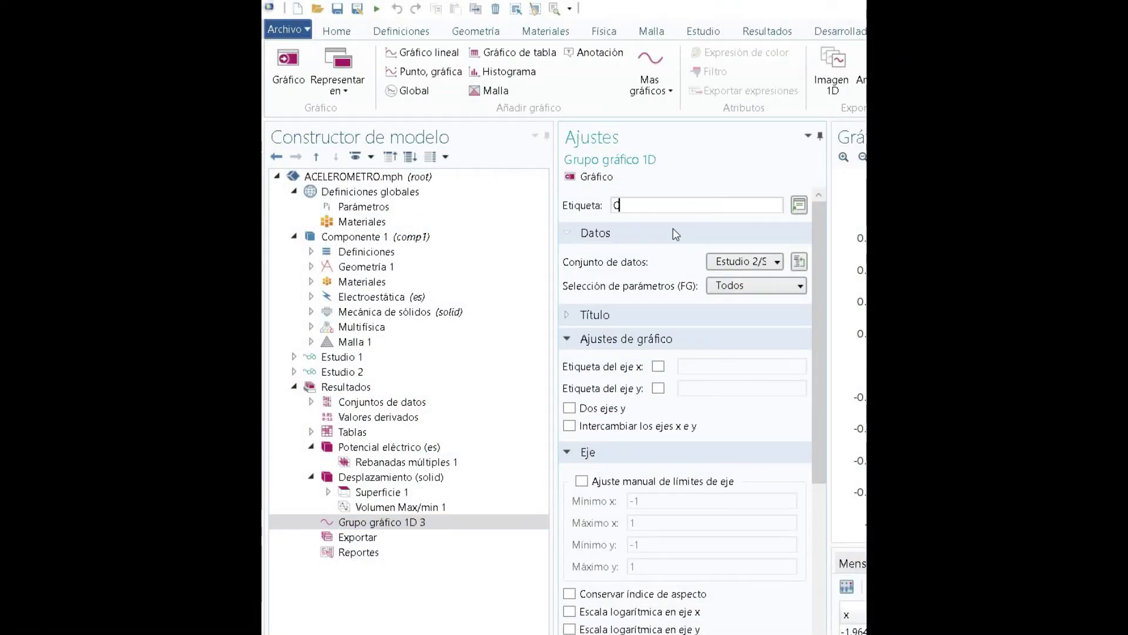
key(BackSpace)
key(BackSpace)
text(apaci)
Add a point graph to the Capacitancia group and select point 54 on the upper corner of a comb finger
right_click(409, 522)
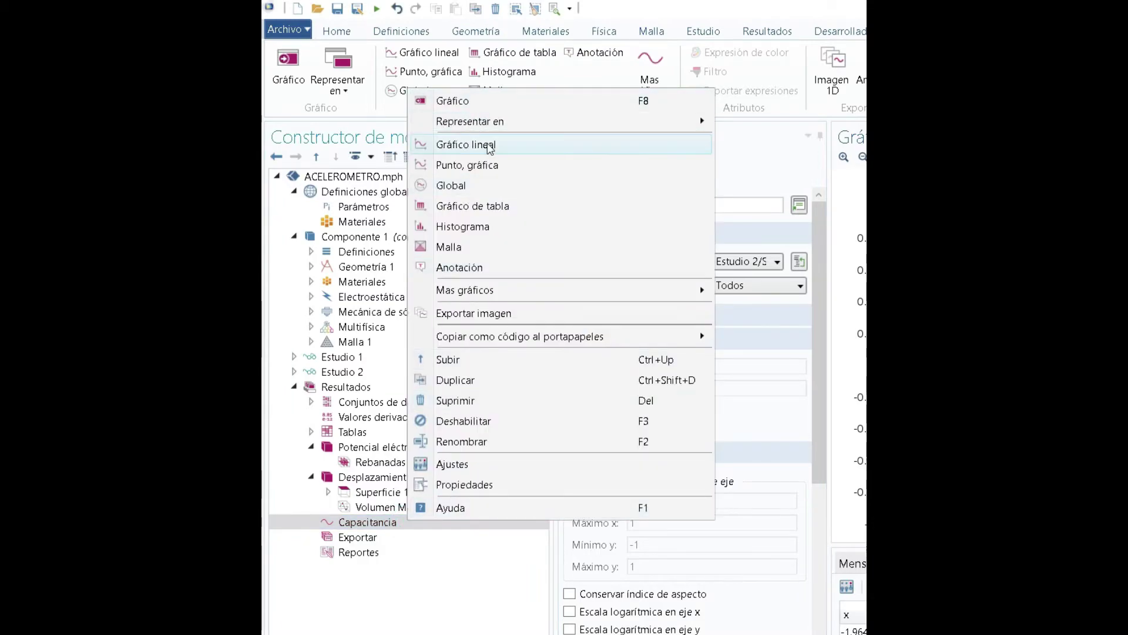
click(506, 159)
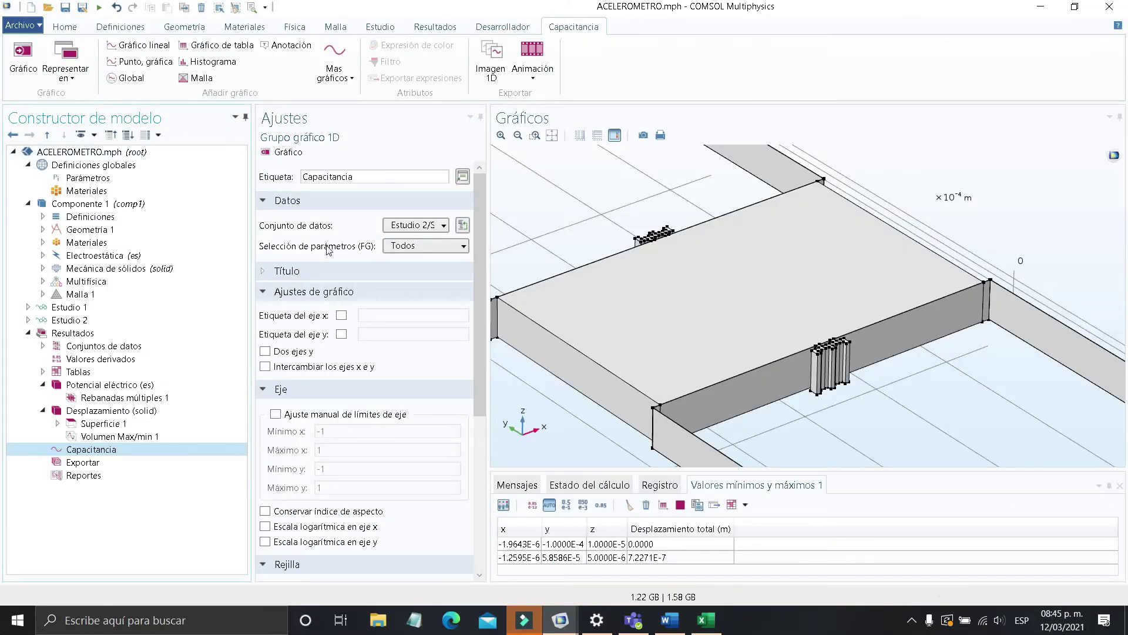
middle_drag(830, 363, 624, 289)
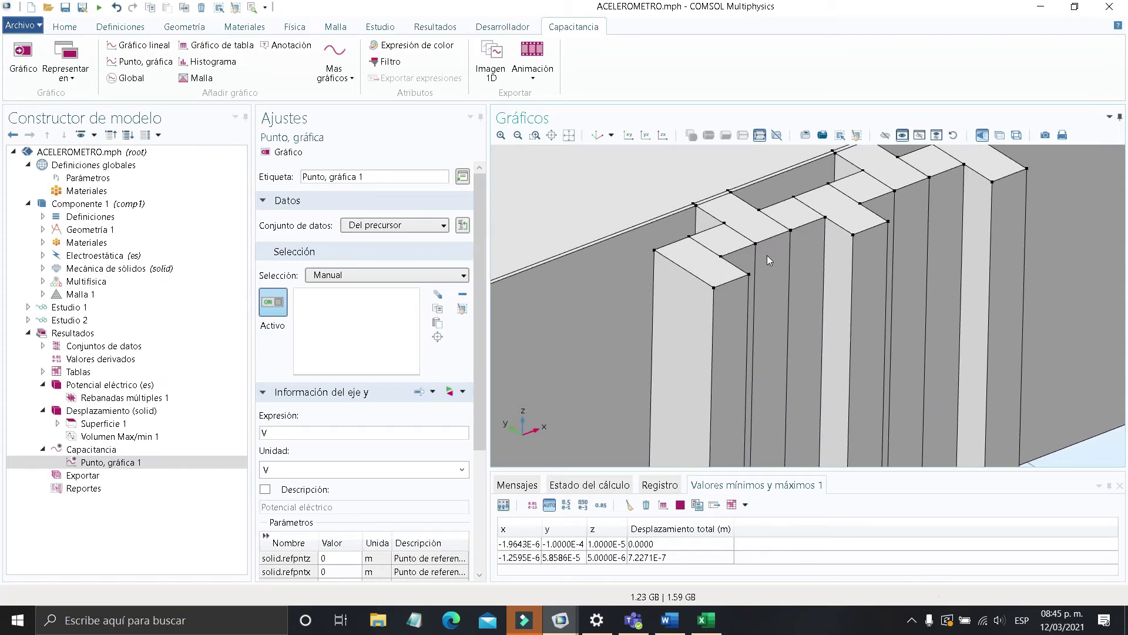
scroll(755, 243, up, 3)
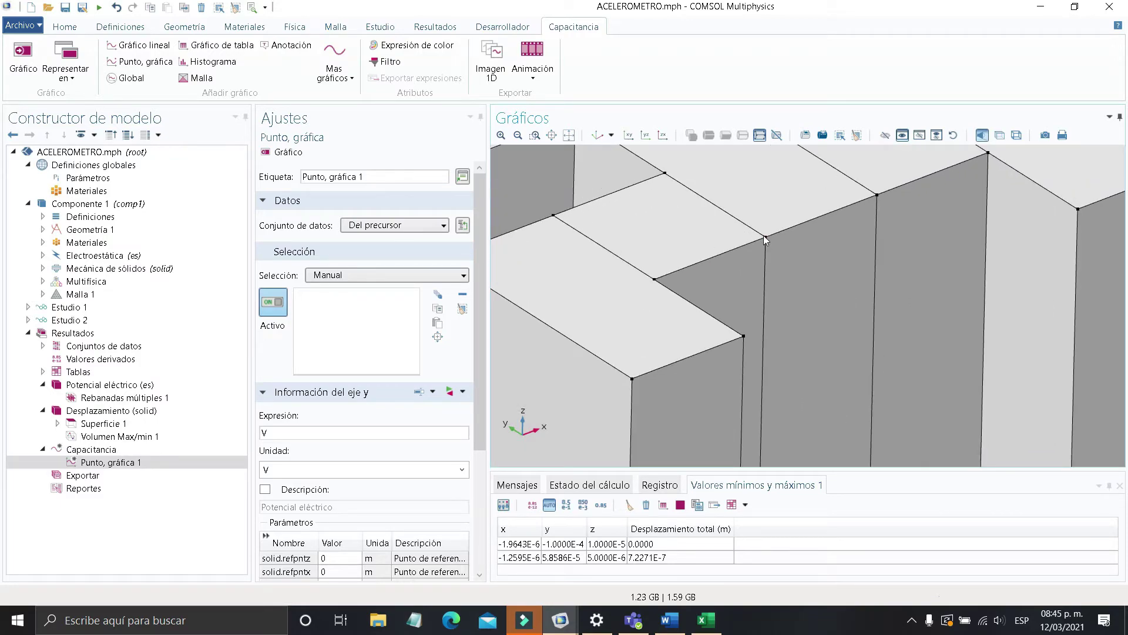
click(766, 237)
Set the y-axis expression of the point graph to the electrostatic terminal's Maxwell capacitance, es.C11, and plot it
click(450, 391)
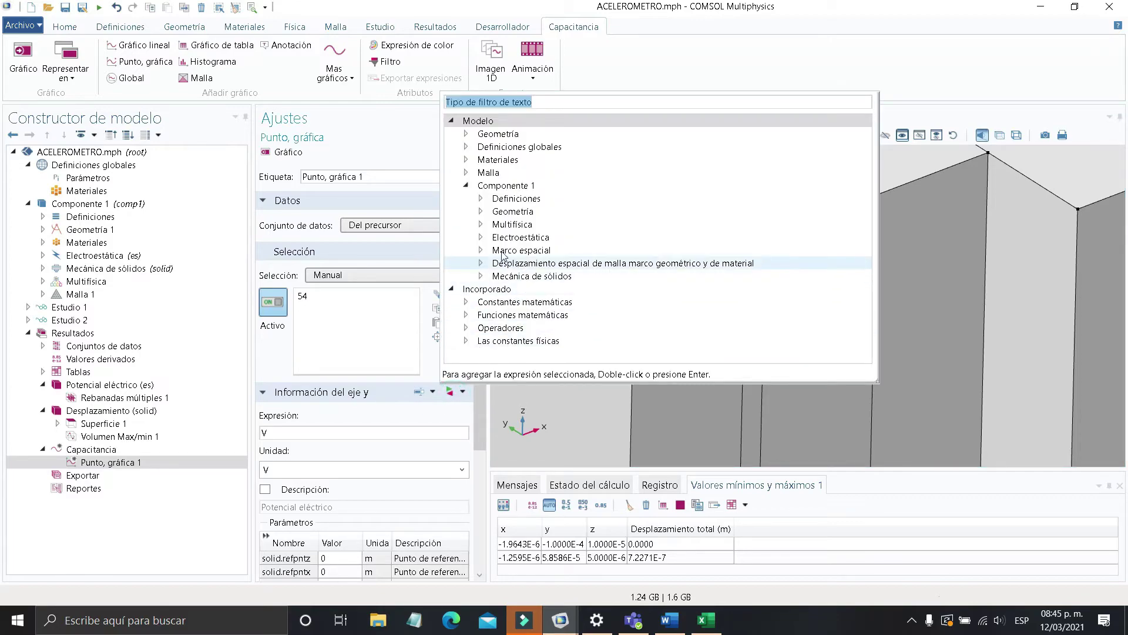
click(481, 237)
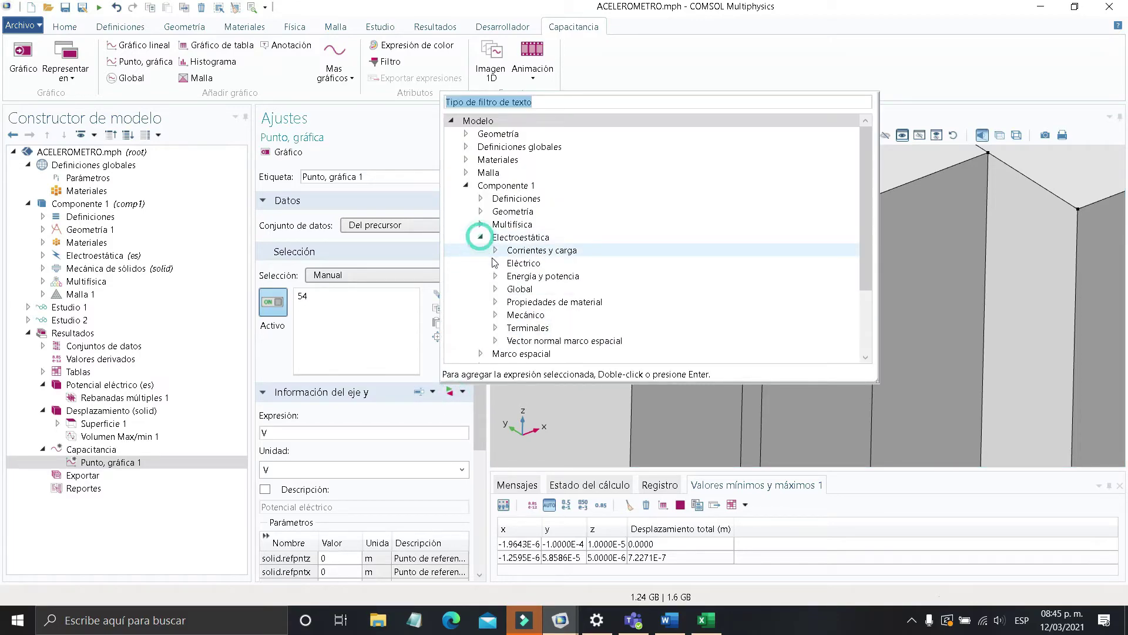
click(496, 327)
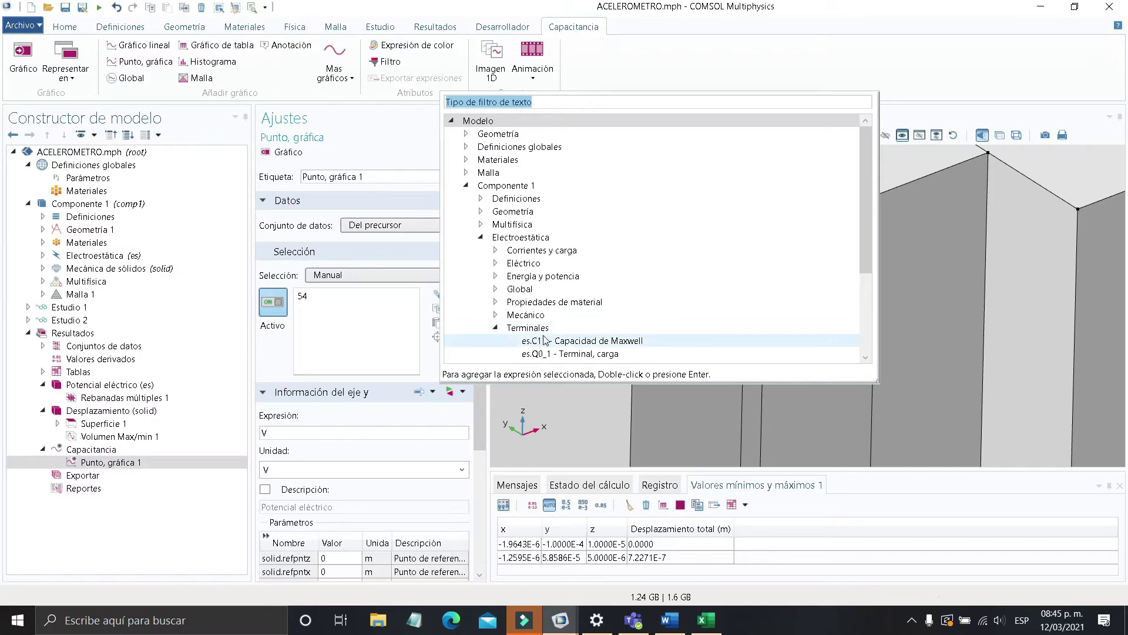
click(546, 340)
double_click(545, 340)
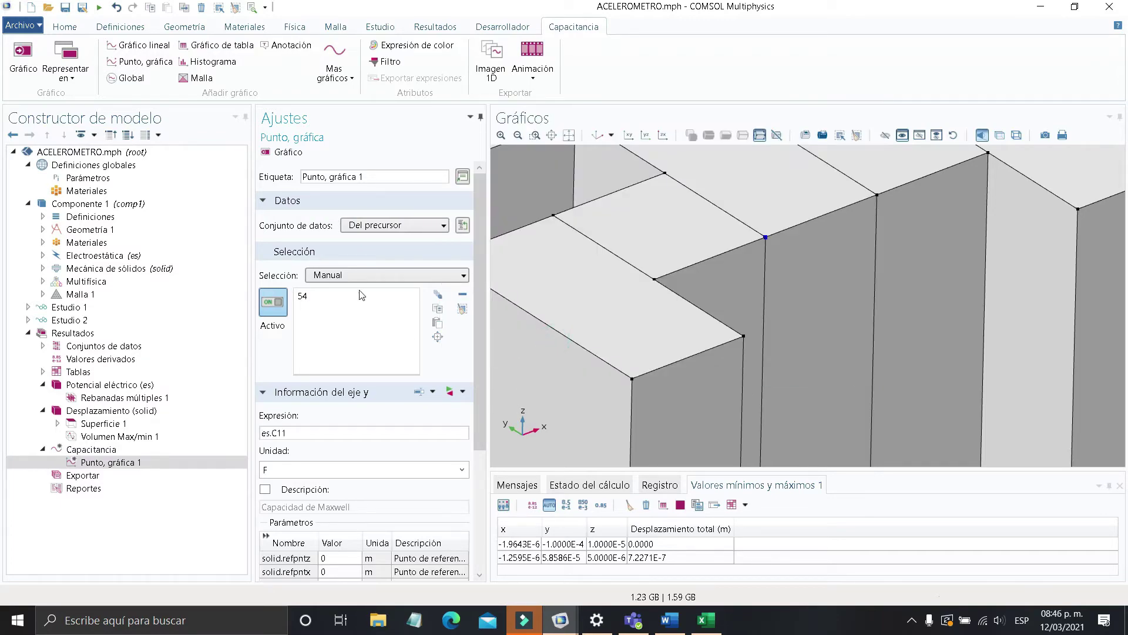
click(288, 152)
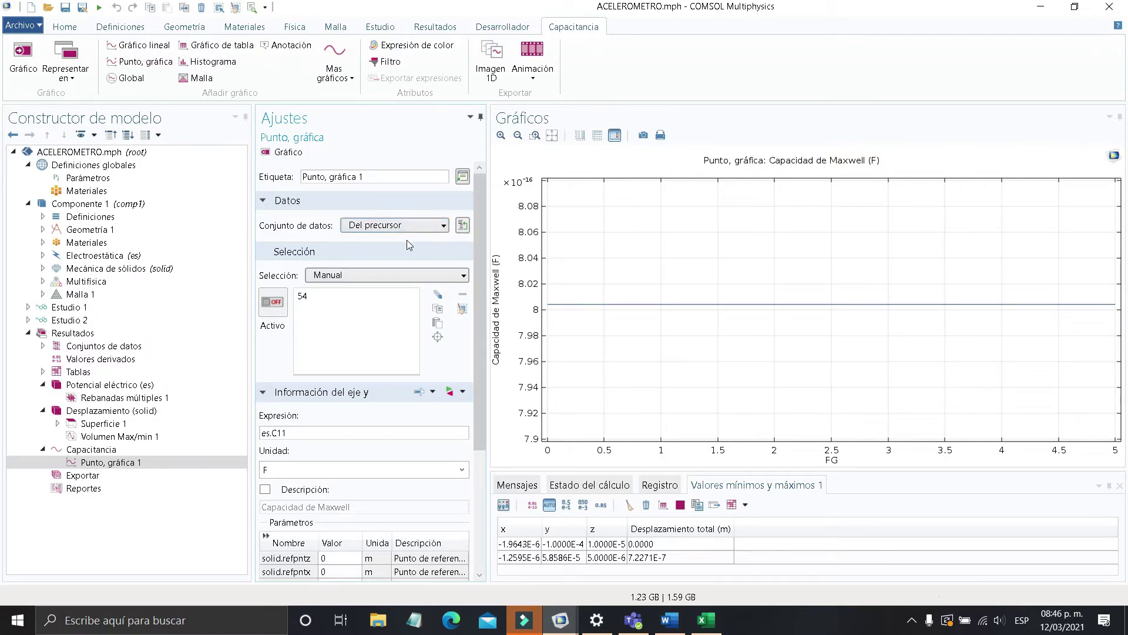
Switch the point graph's dataset to Estudio 1/Solución 2 (sol2) and plot the capacitance against FG
click(412, 225)
click(402, 283)
click(289, 153)
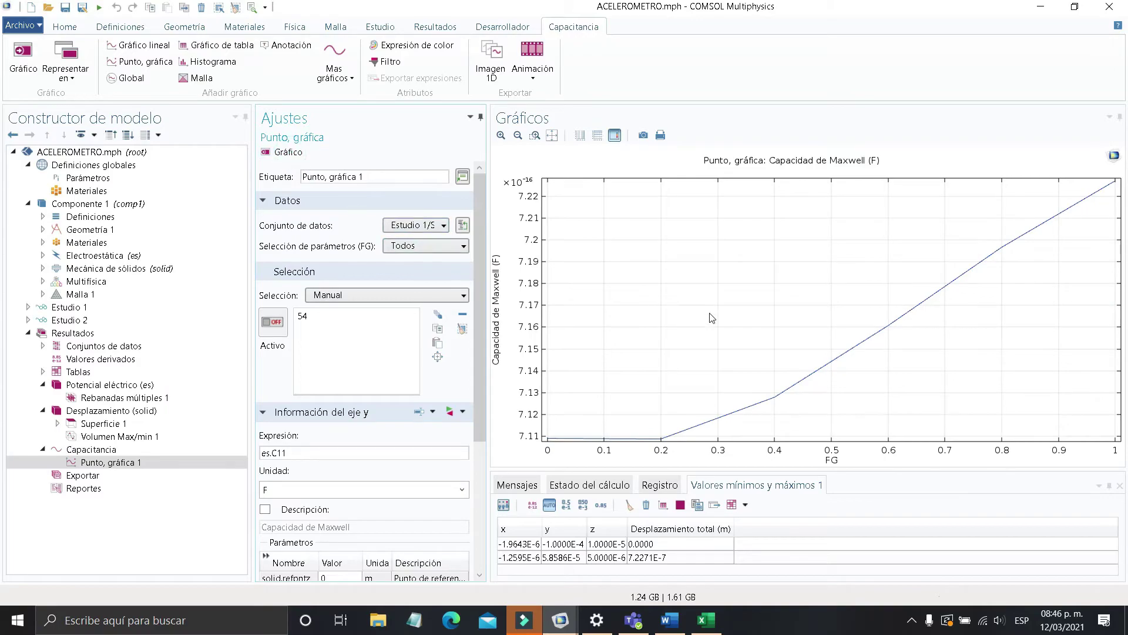
middle_drag(727, 332, 724, 339)
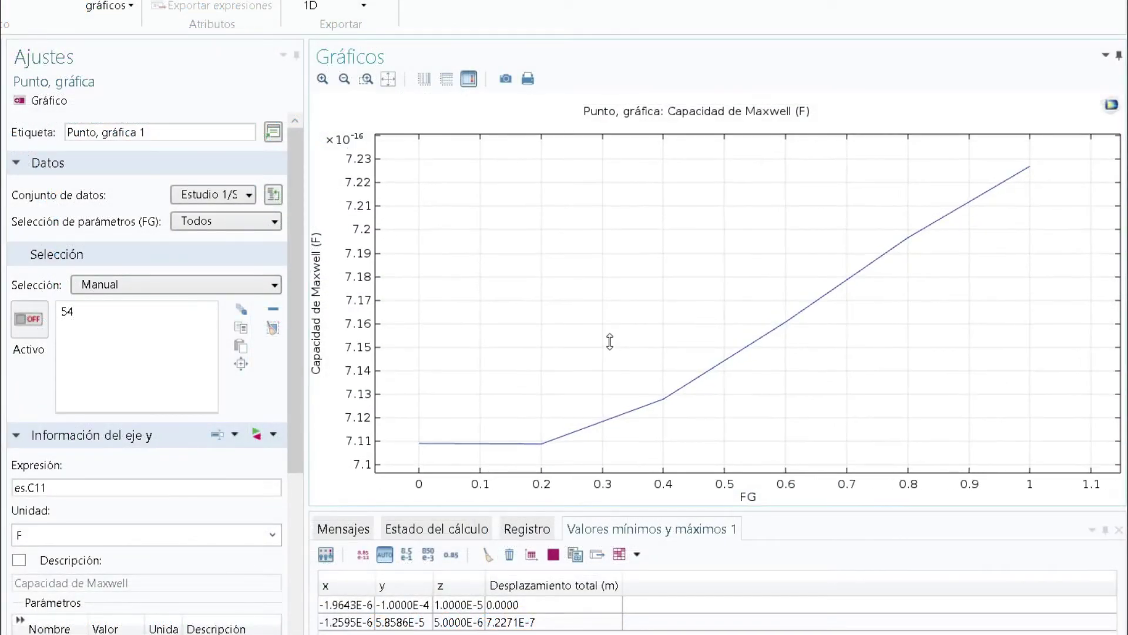
middle_drag(610, 341, 610, 346)
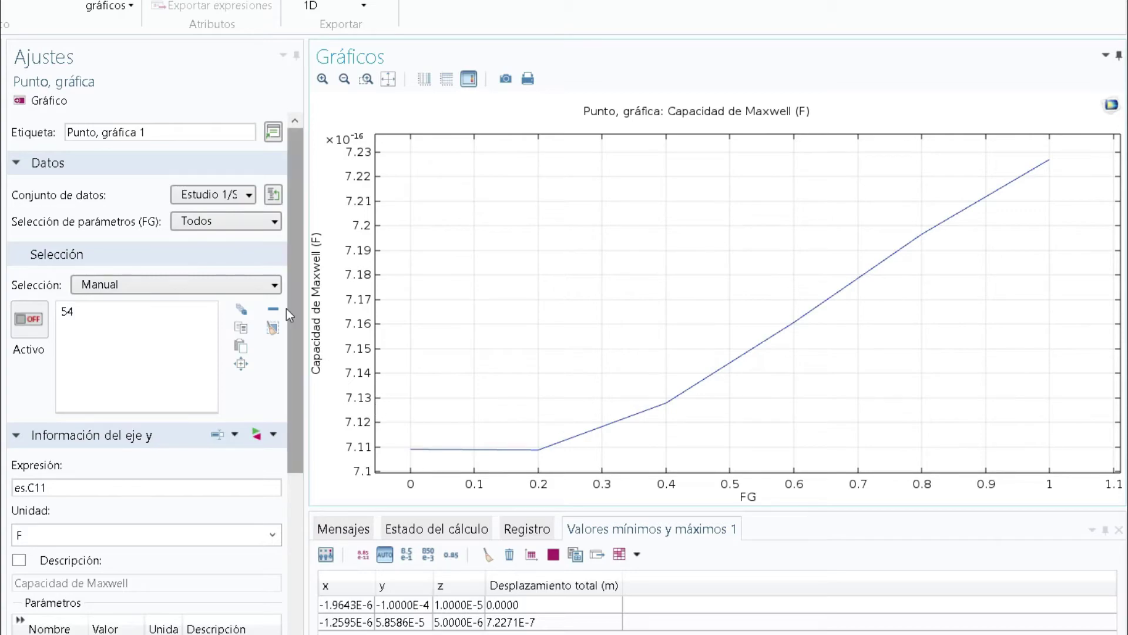
Switch the point graph's dataset to Estudio 2/Solución 1 (sol1) and replot the capacitance
click(238, 226)
click(238, 227)
click(230, 199)
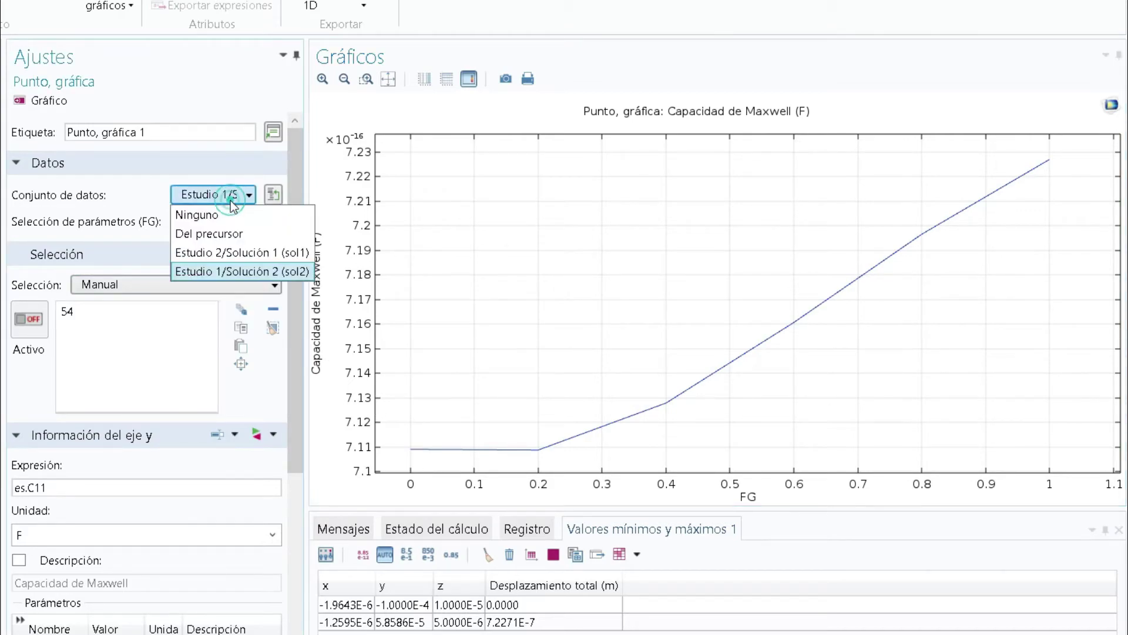
click(238, 254)
click(30, 99)
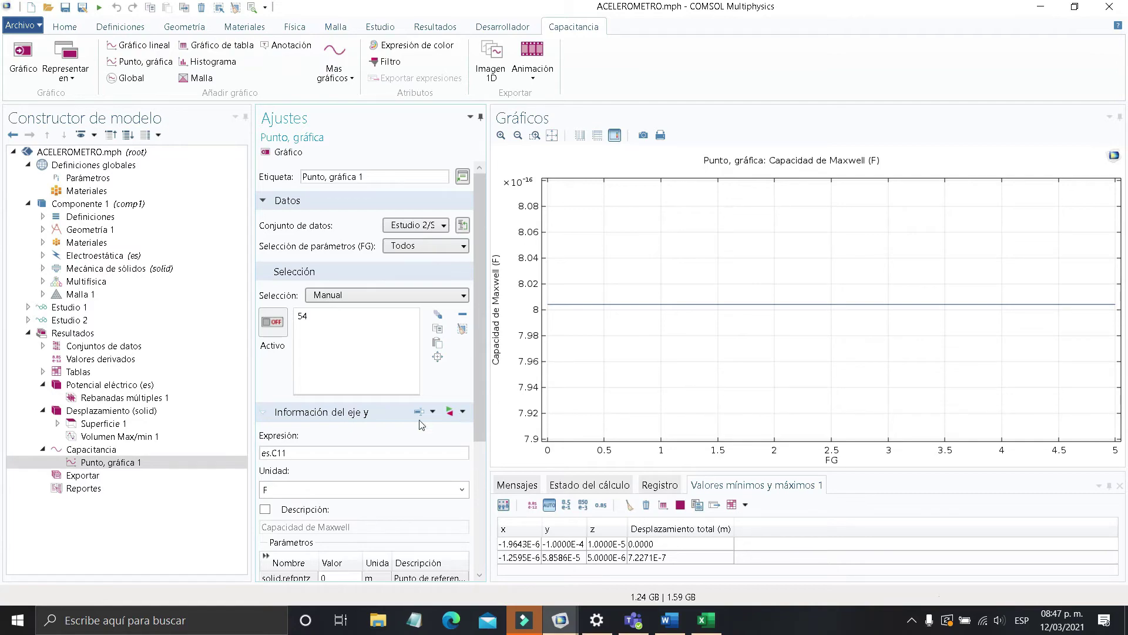
Add a 3D plot group to the results and label it Tensión Von Mises
click(139, 339)
right_click(139, 337)
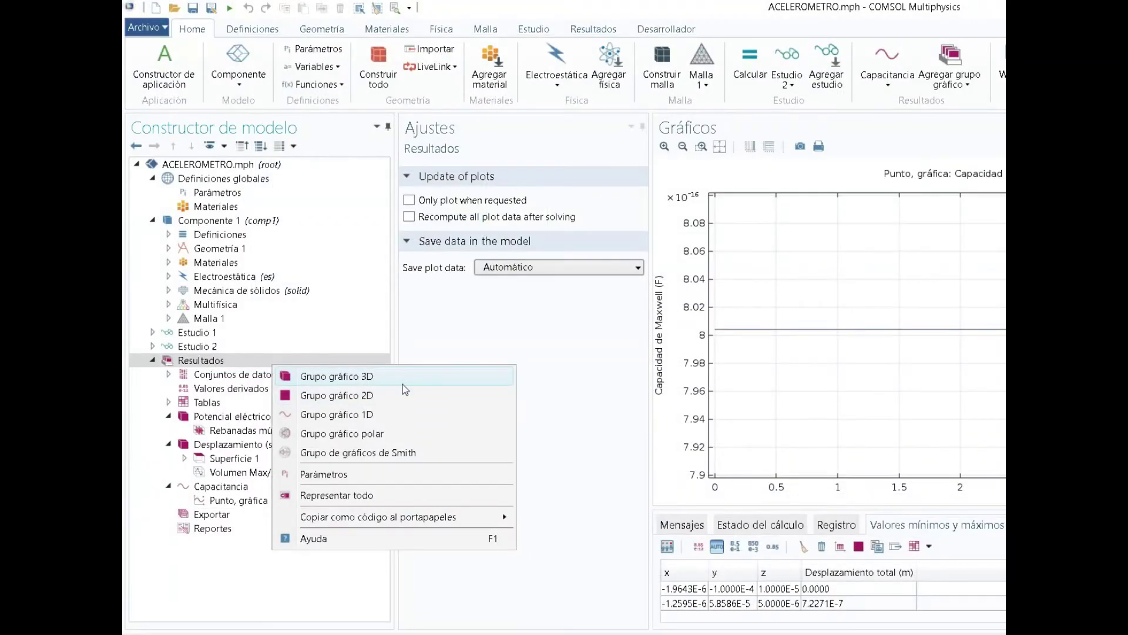
click(407, 382)
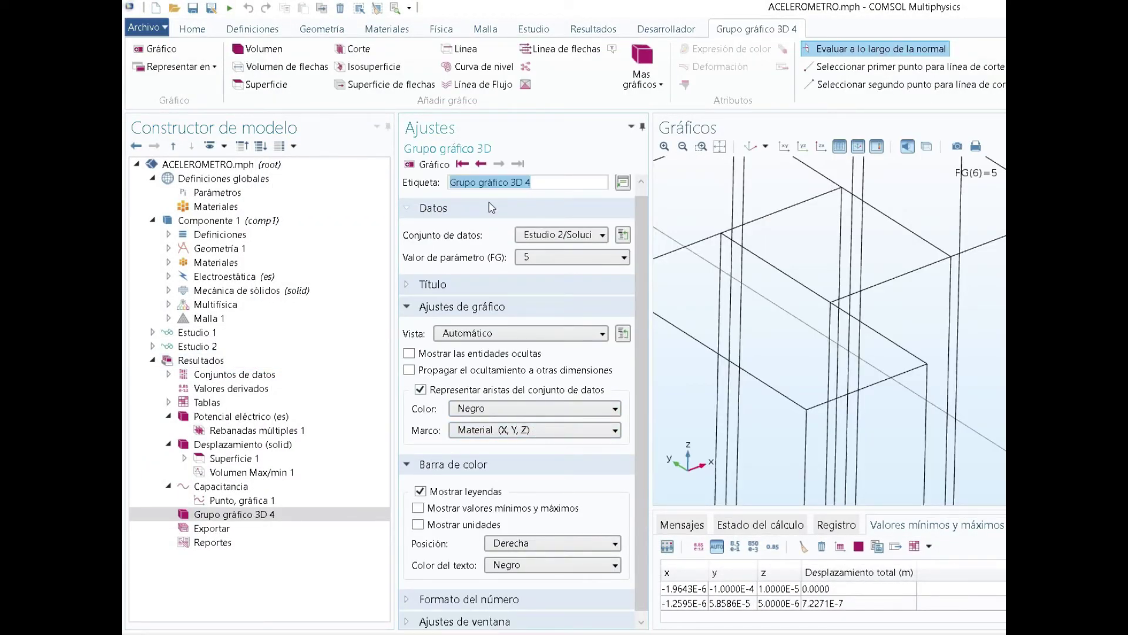
text(T)
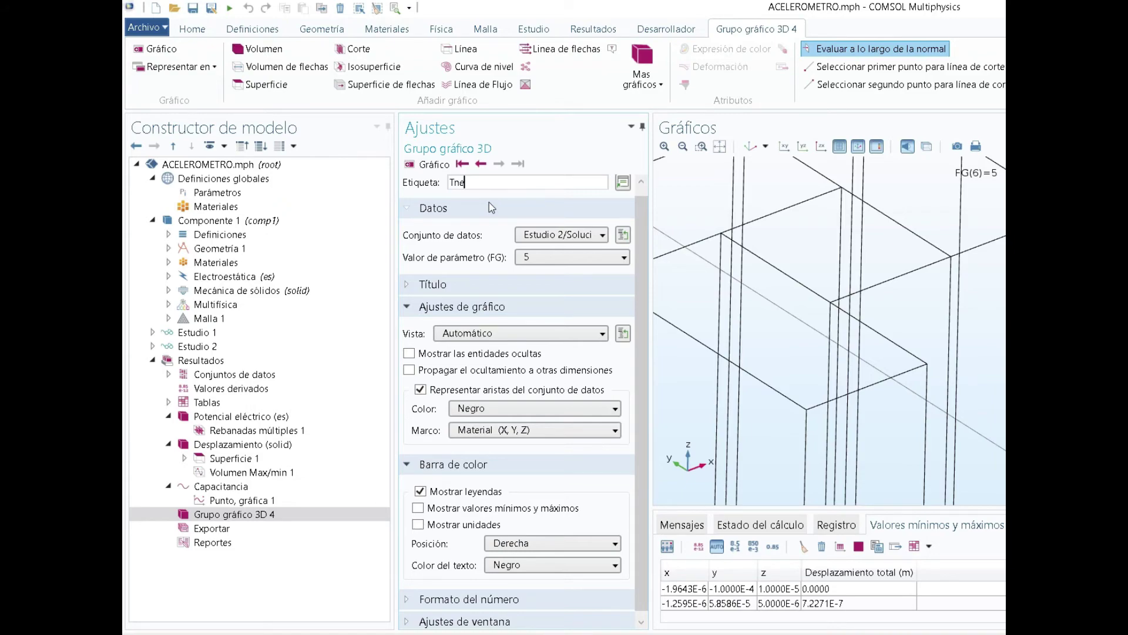
text(ensión Von Mises)
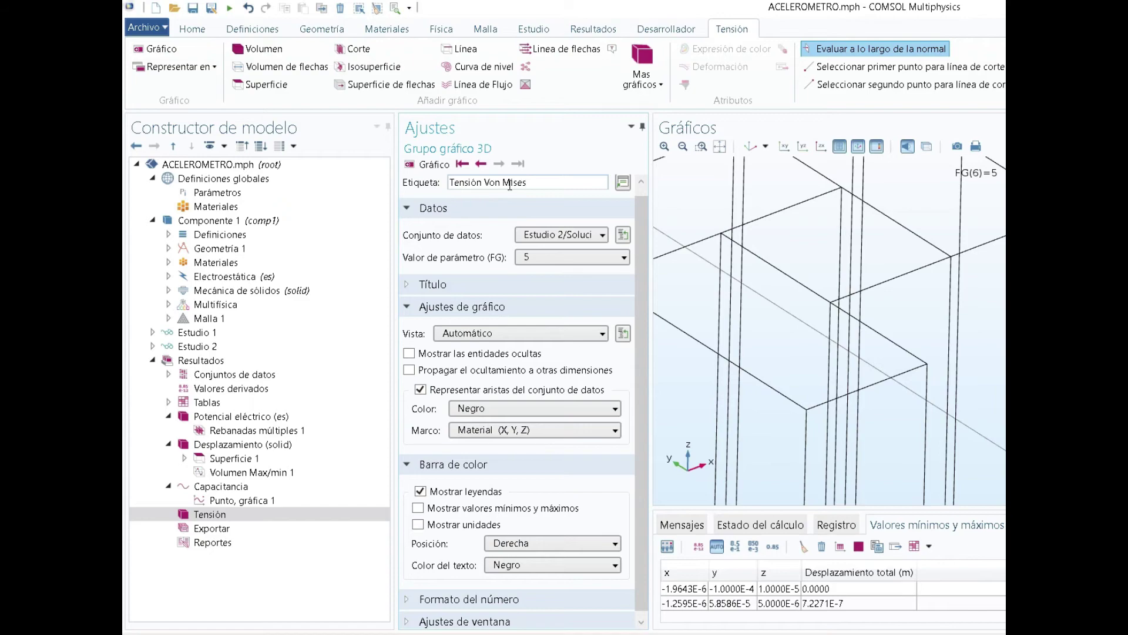
Add a volume plot to the Tensión Von Mises plot group
click(309, 515)
right_click(318, 518)
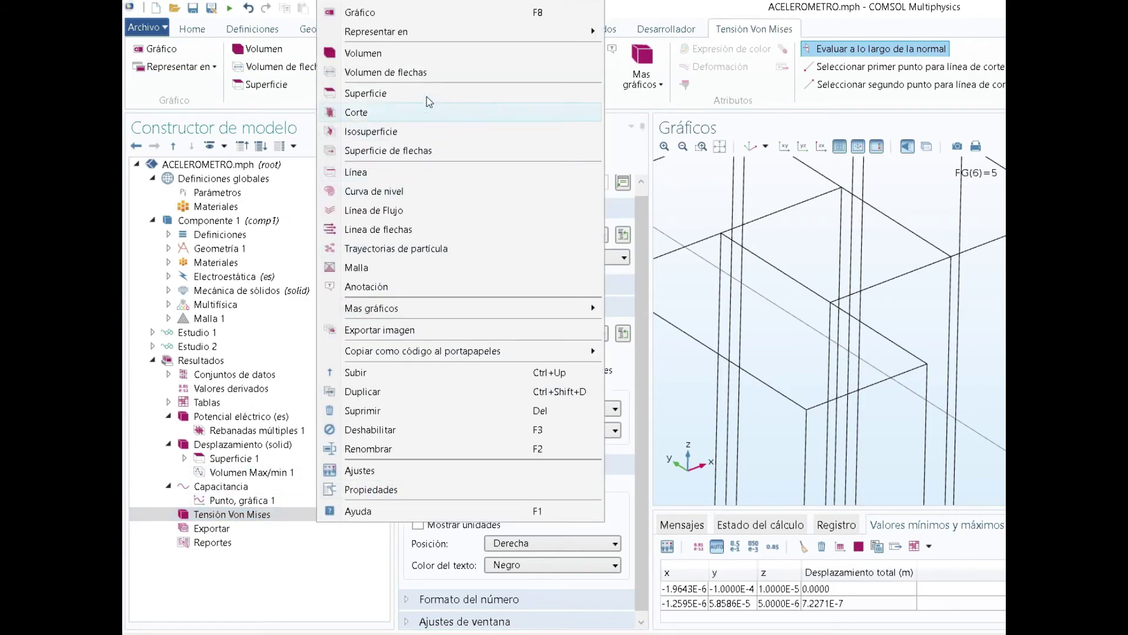
click(438, 56)
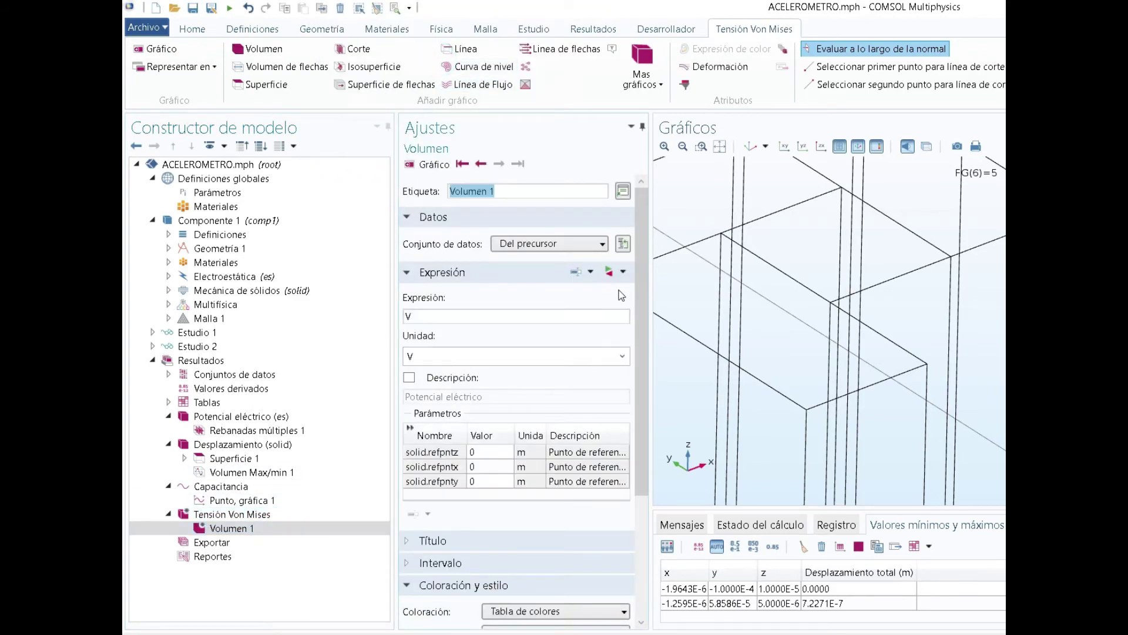
Set the volume plot's expression to the solid mechanics von Mises stress, solid.mises
click(617, 271)
click(637, 271)
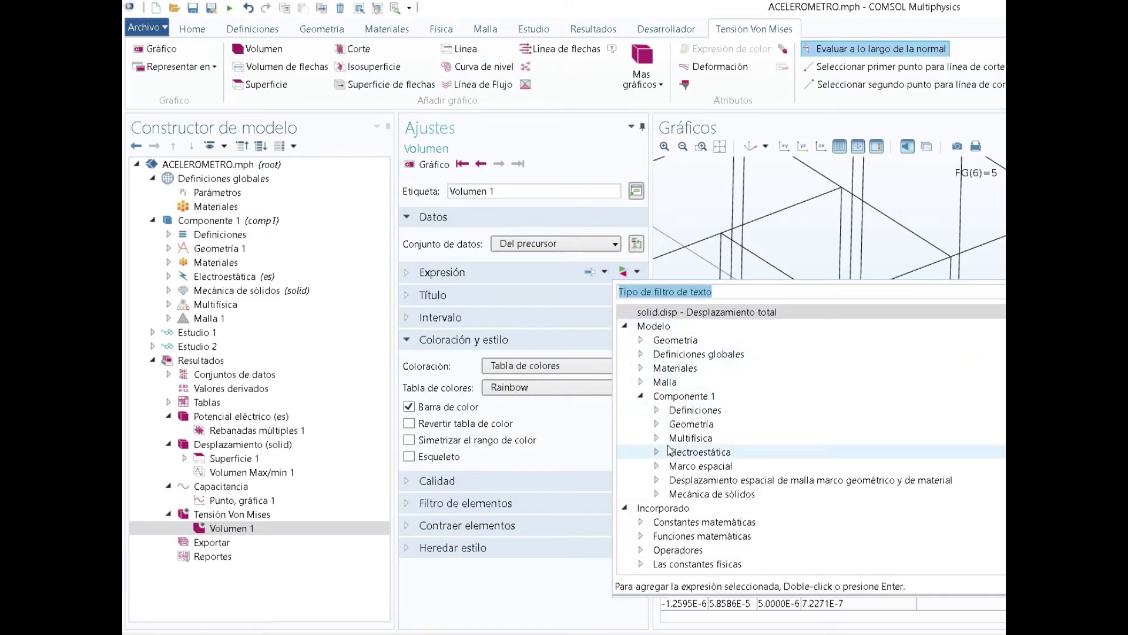
click(655, 495)
scroll(654, 496, down, 3)
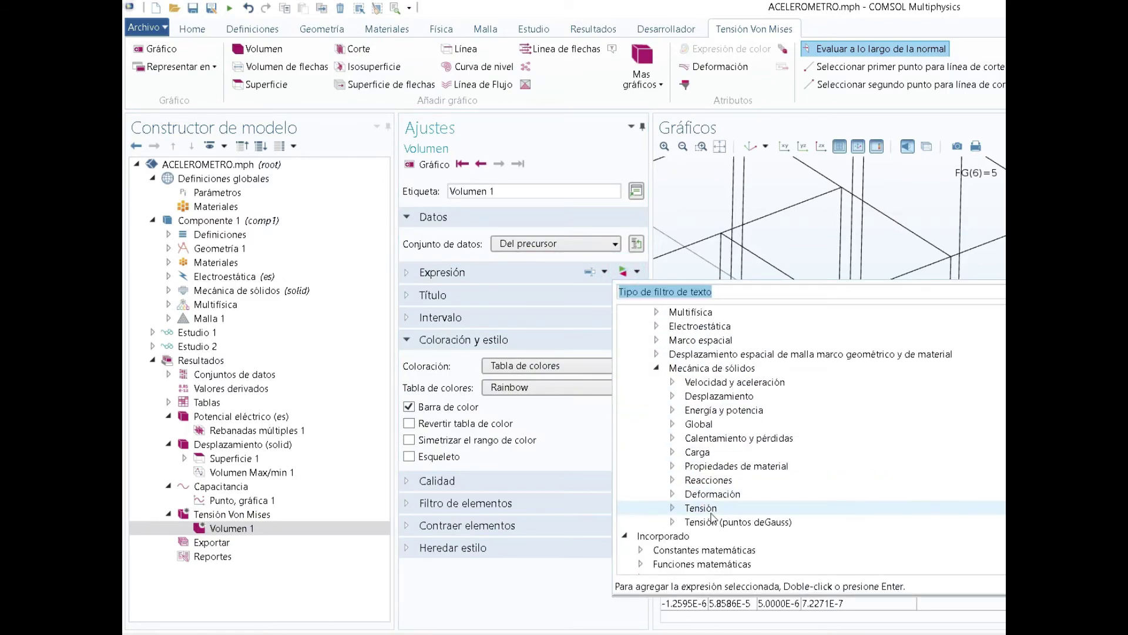
click(674, 509)
scroll(682, 511, down, 5)
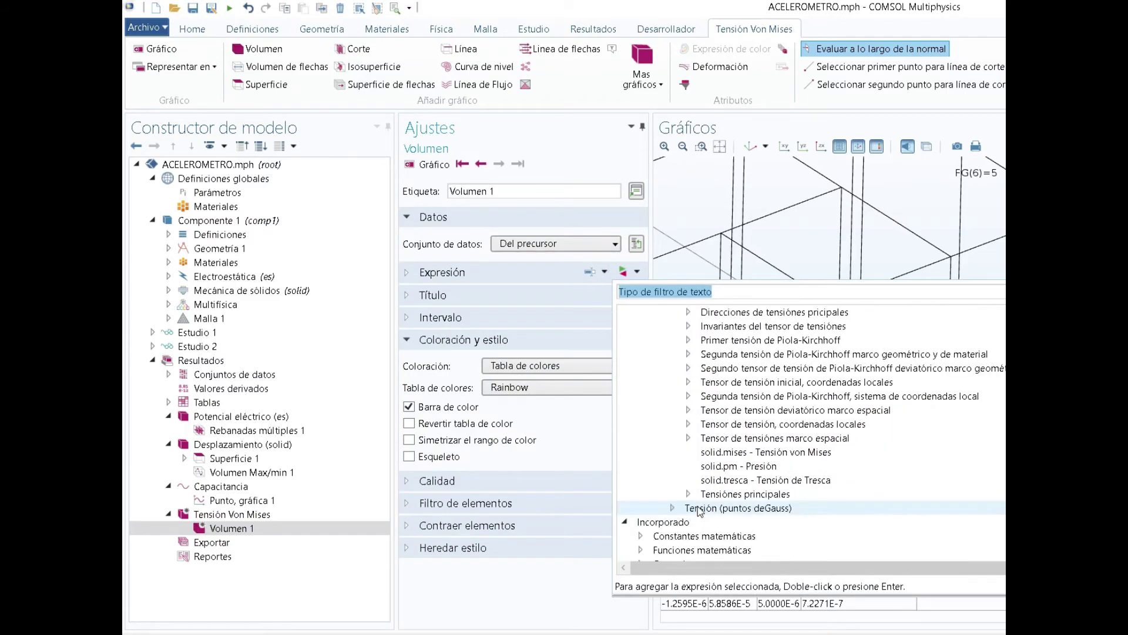
double_click(738, 452)
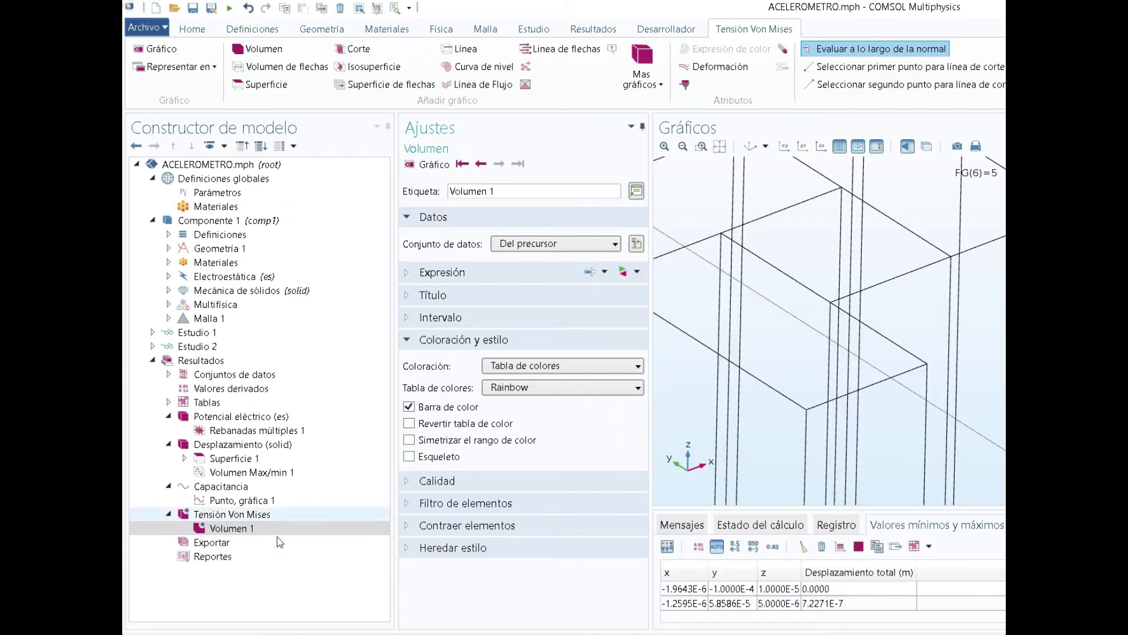
click(235, 527)
click(624, 271)
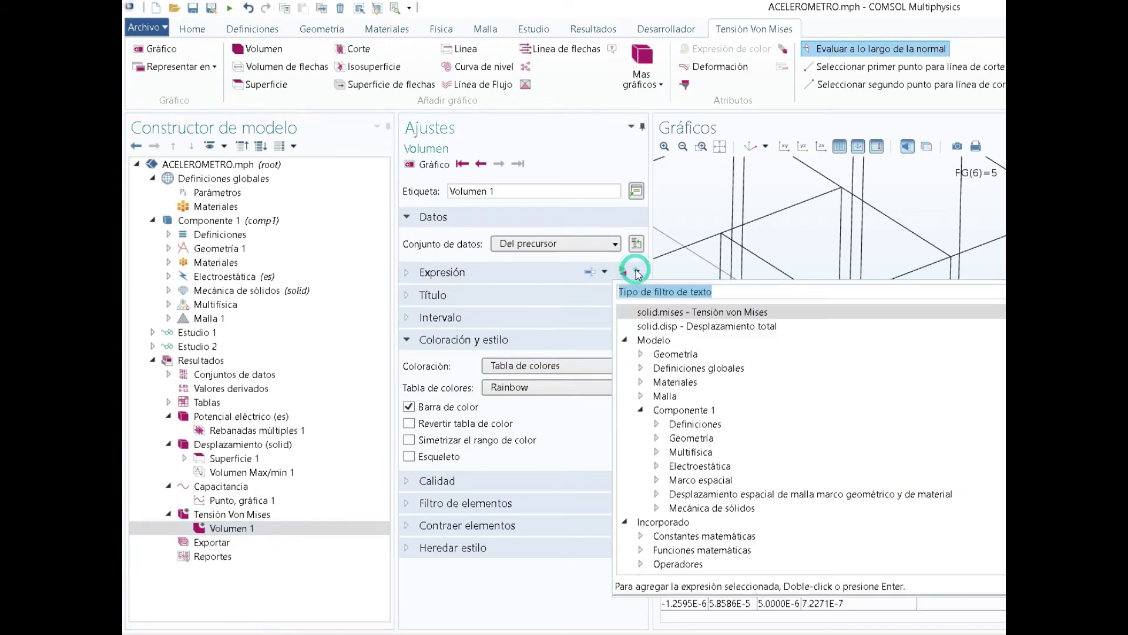
click(408, 275)
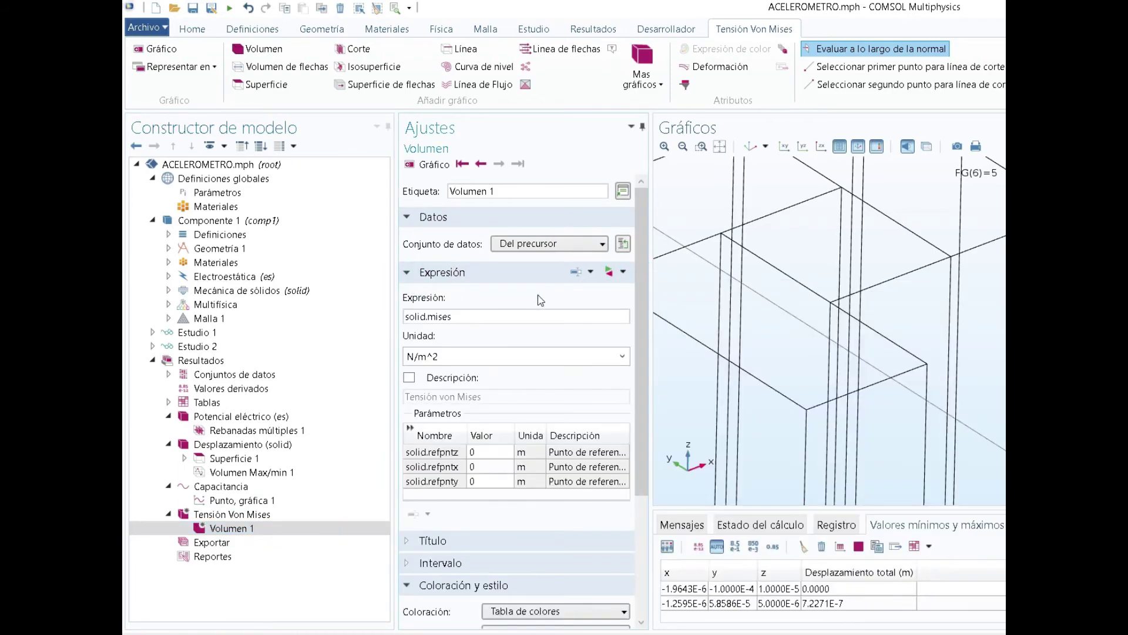
Plot the von Mises stress volume and bring the whole accelerometer into view
click(436, 165)
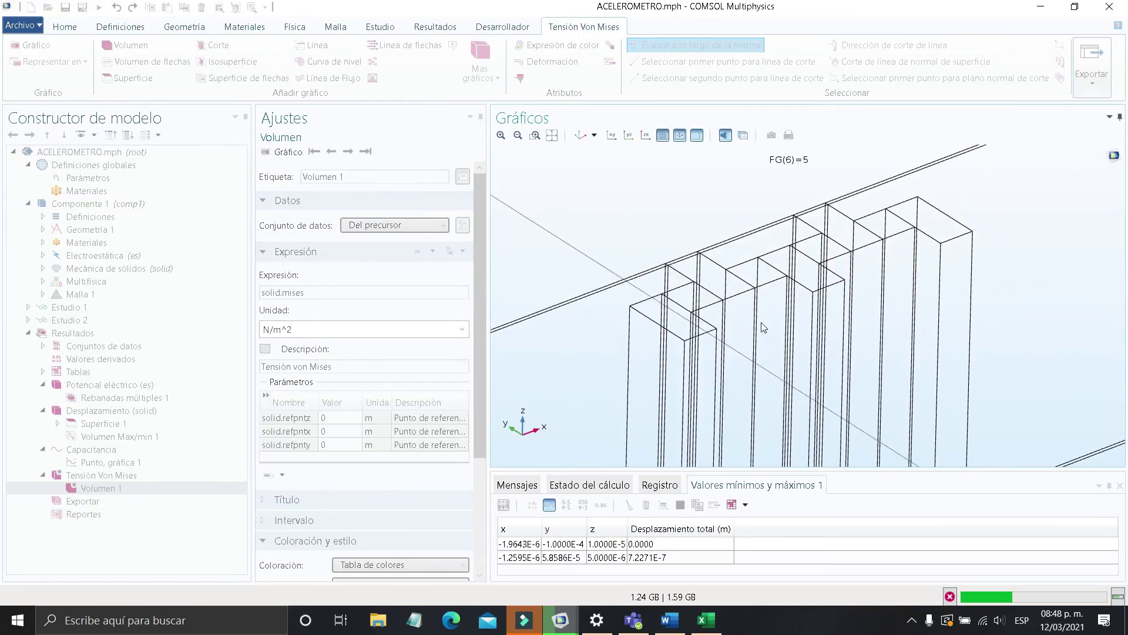
scroll(764, 327, down, 8)
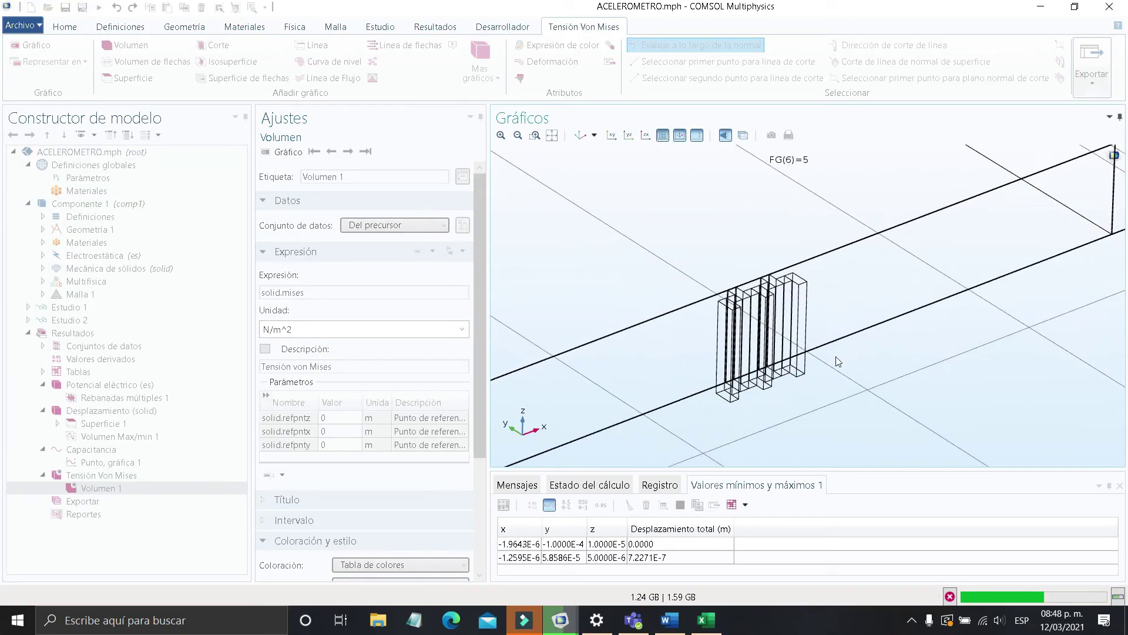
scroll(836, 360, up, 1)
click(386, 226)
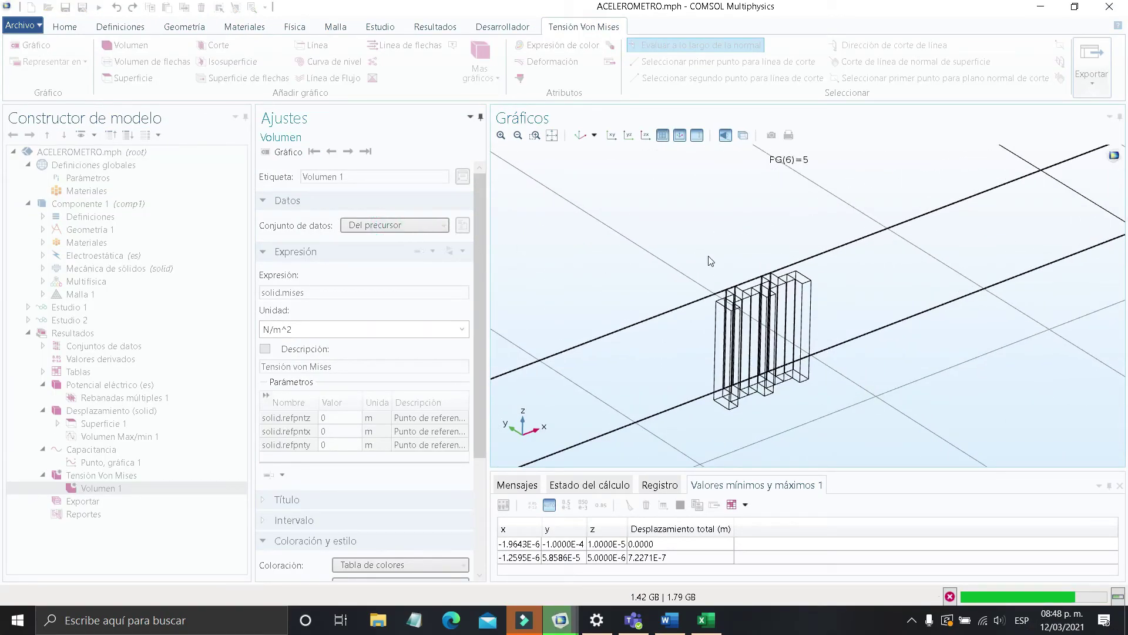
scroll(680, 261, down, 3)
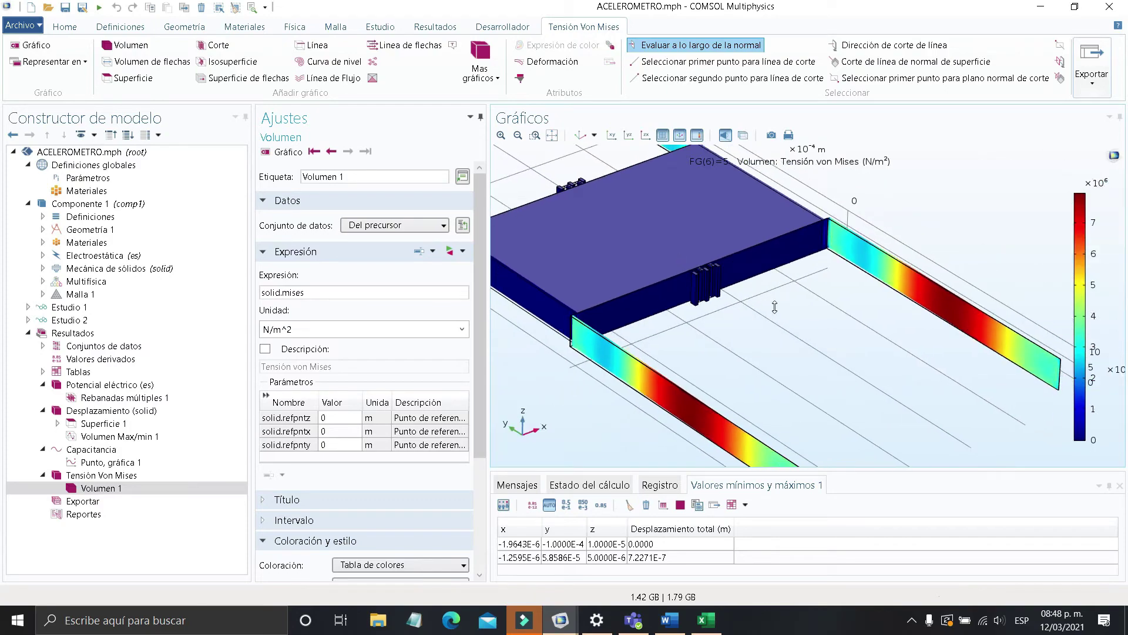
scroll(779, 309, down, 4)
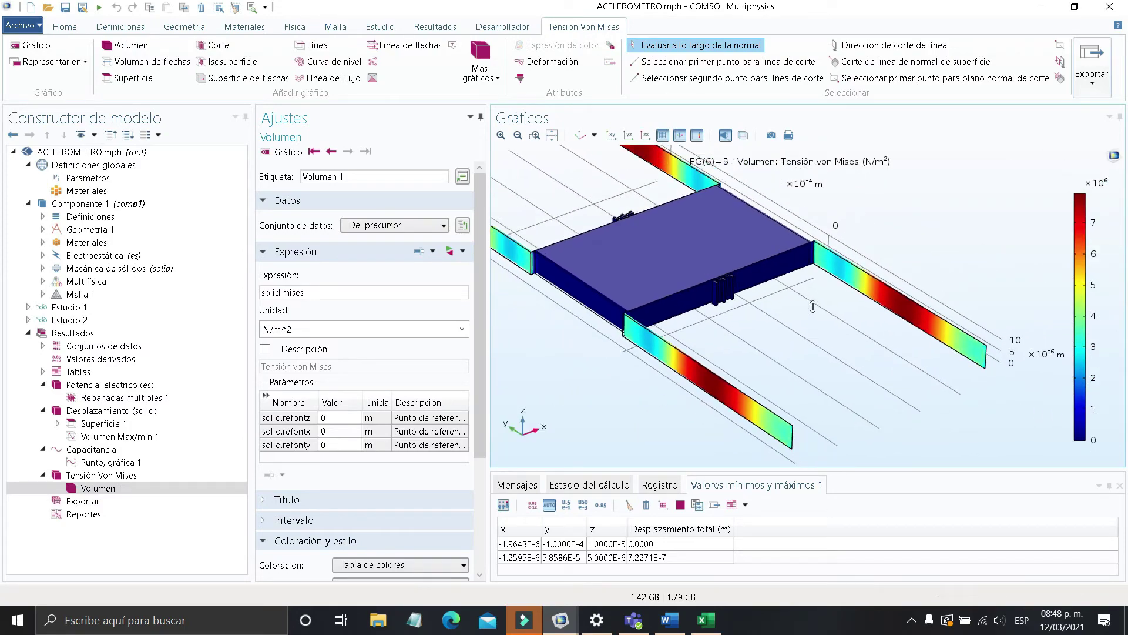
scroll(779, 309, up, 1)
Switch the volume plot's dataset to Estudio 1/Solución 2 (sol2) and plot the stress
click(411, 225)
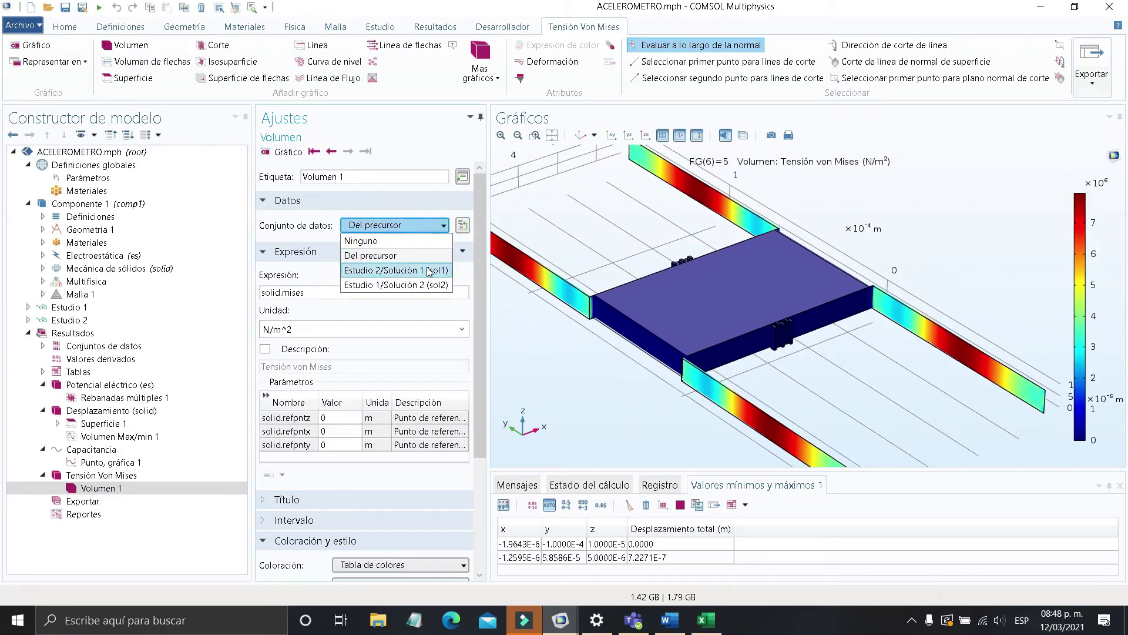
click(406, 263)
click(284, 152)
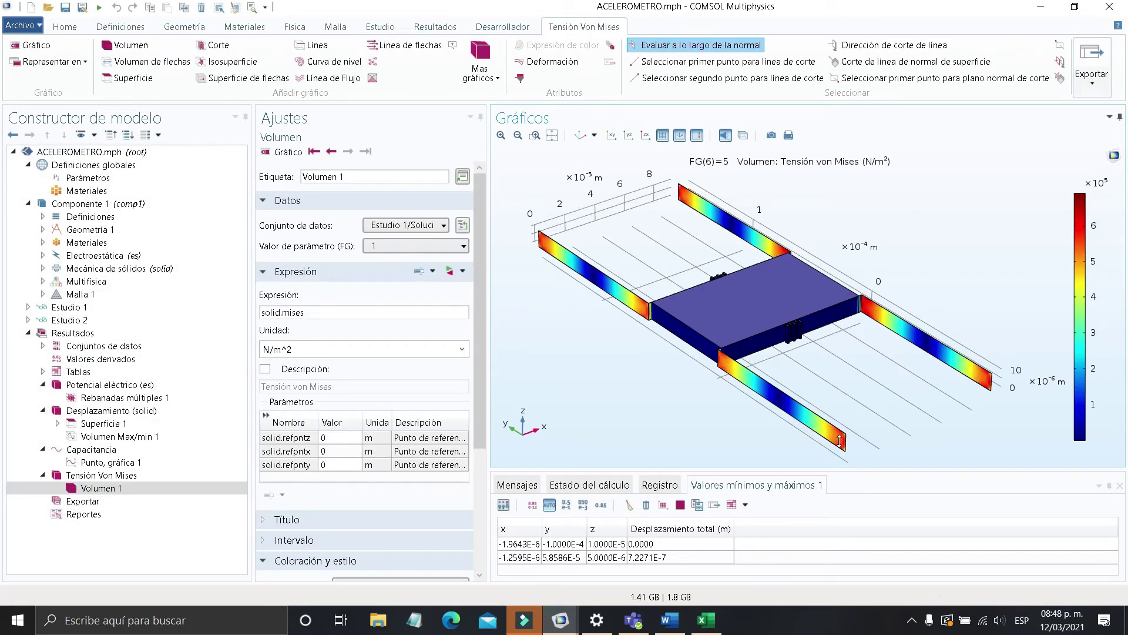
Examine the von Mises stress distribution along the support beams and around the proof mass for Estudio 1
scroll(839, 439, up, 5)
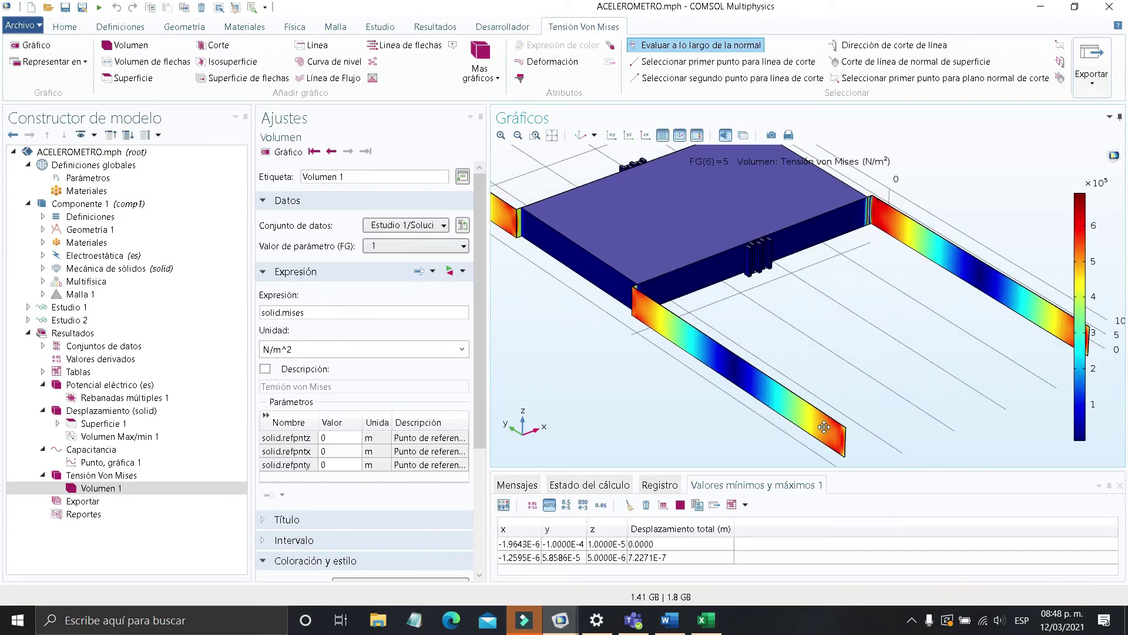
drag(824, 427, 807, 424)
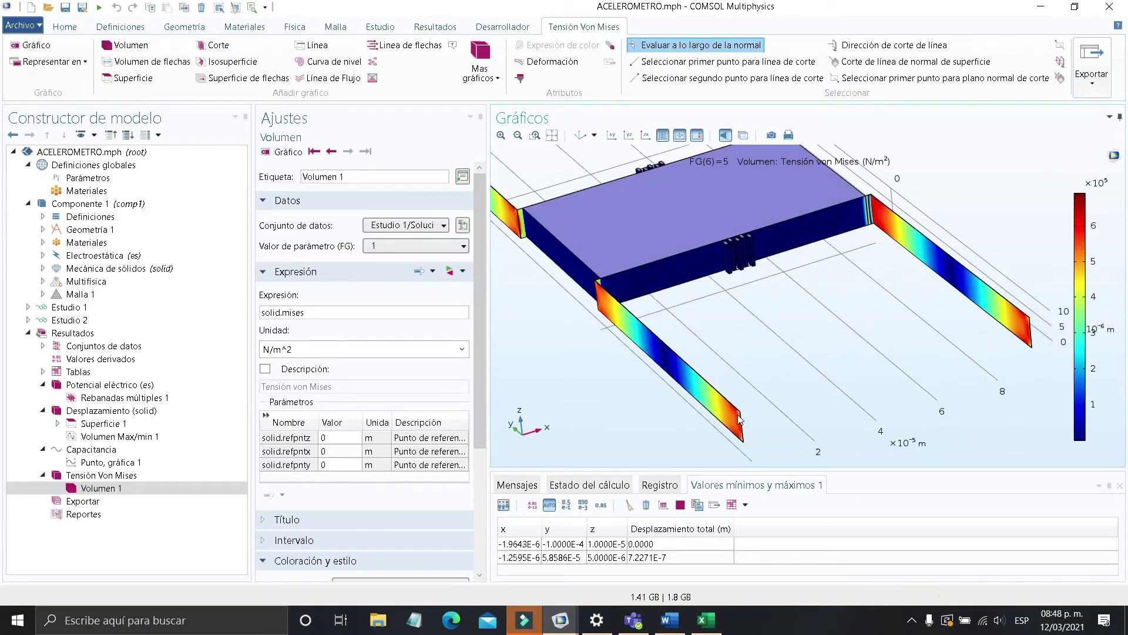
drag(739, 418, 726, 418)
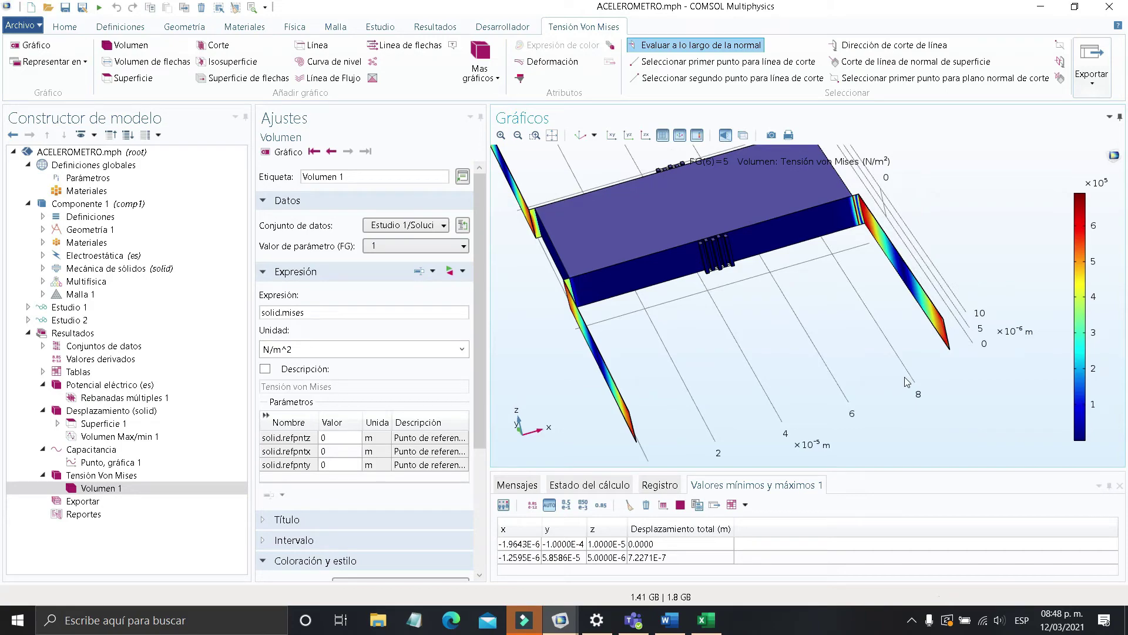
mouse_move(929, 339)
middle_down()
mouse_move(870, 313)
mouse_move(937, 342)
middle_up()
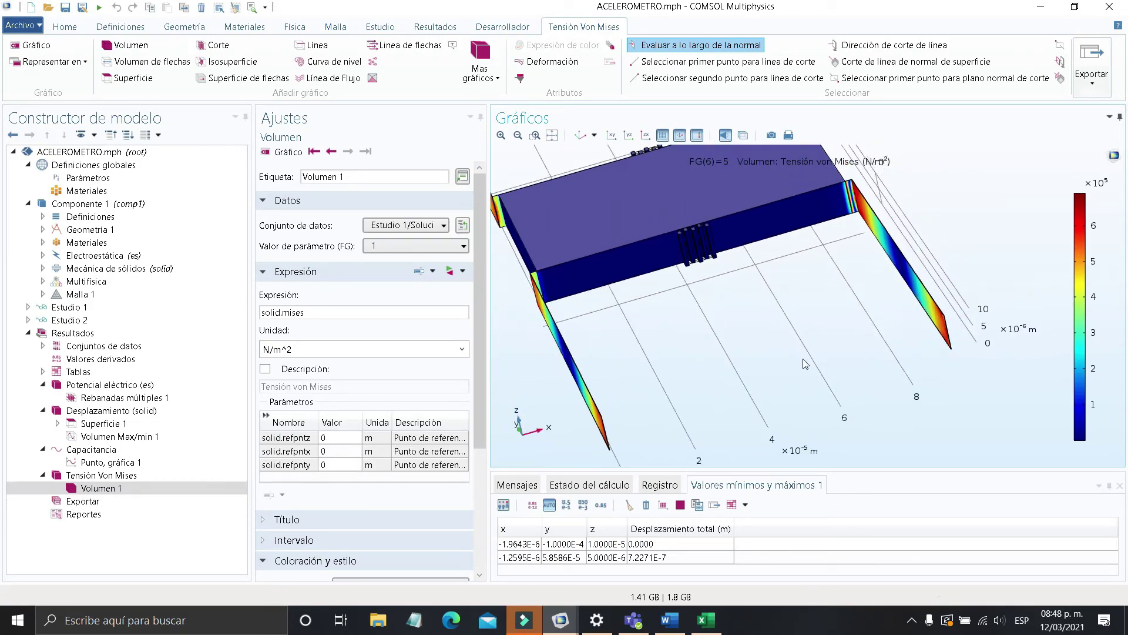
drag(803, 359, 868, 392)
middle_drag(676, 373, 660, 357)
drag(660, 358, 729, 296)
middle_drag(718, 256, 754, 278)
right_drag(753, 279, 764, 381)
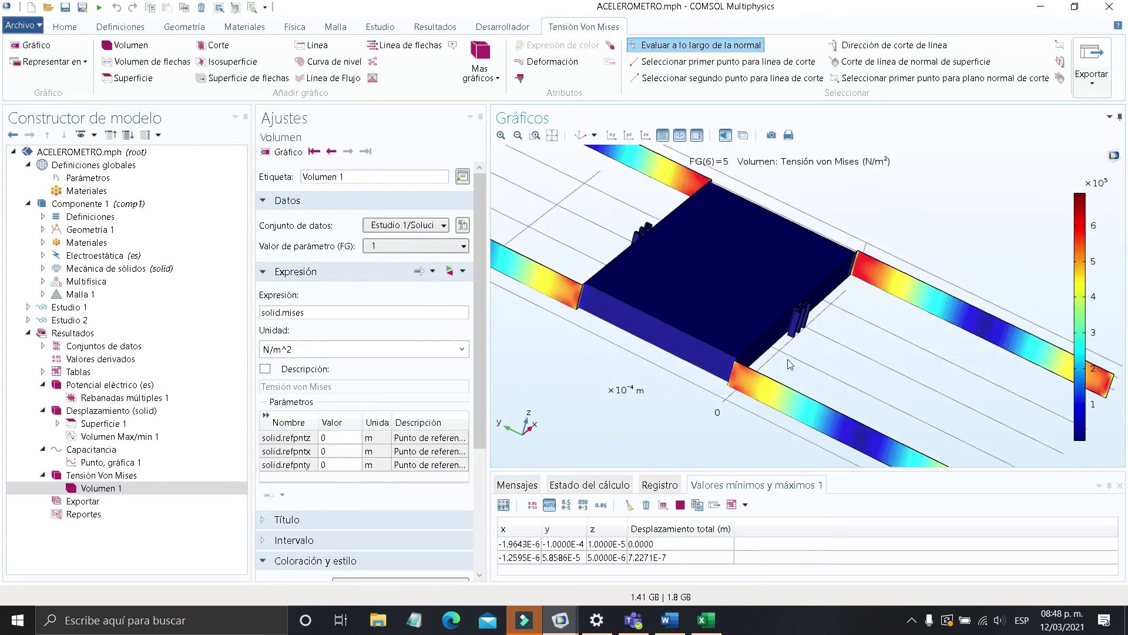
middle_drag(686, 275, 699, 319)
right_drag(694, 321, 725, 365)
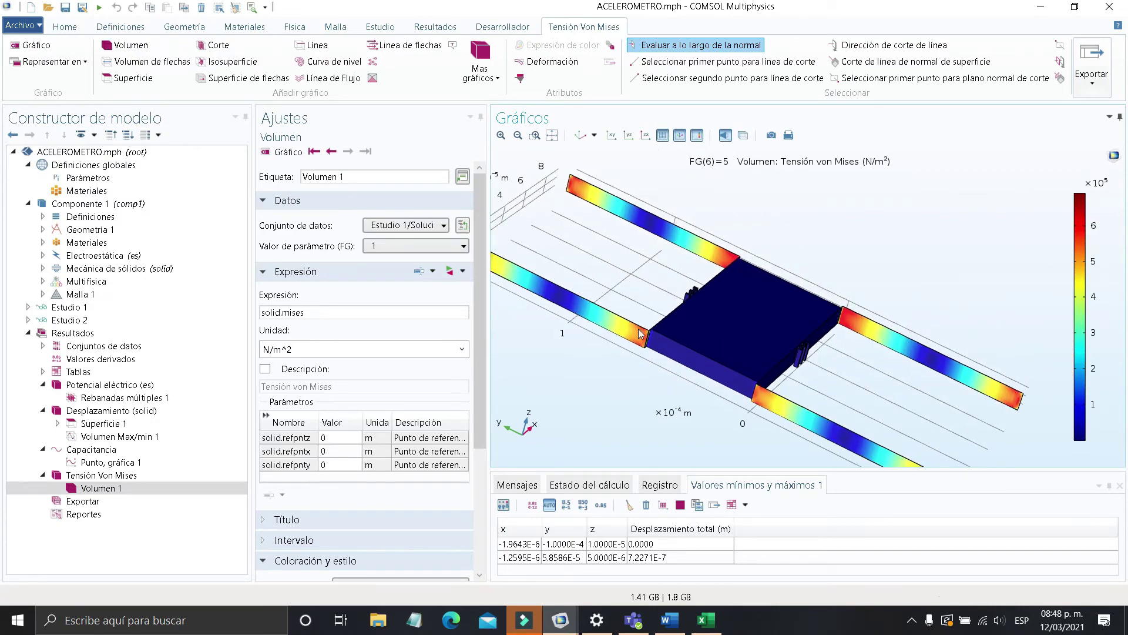
middle_drag(644, 336, 603, 312)
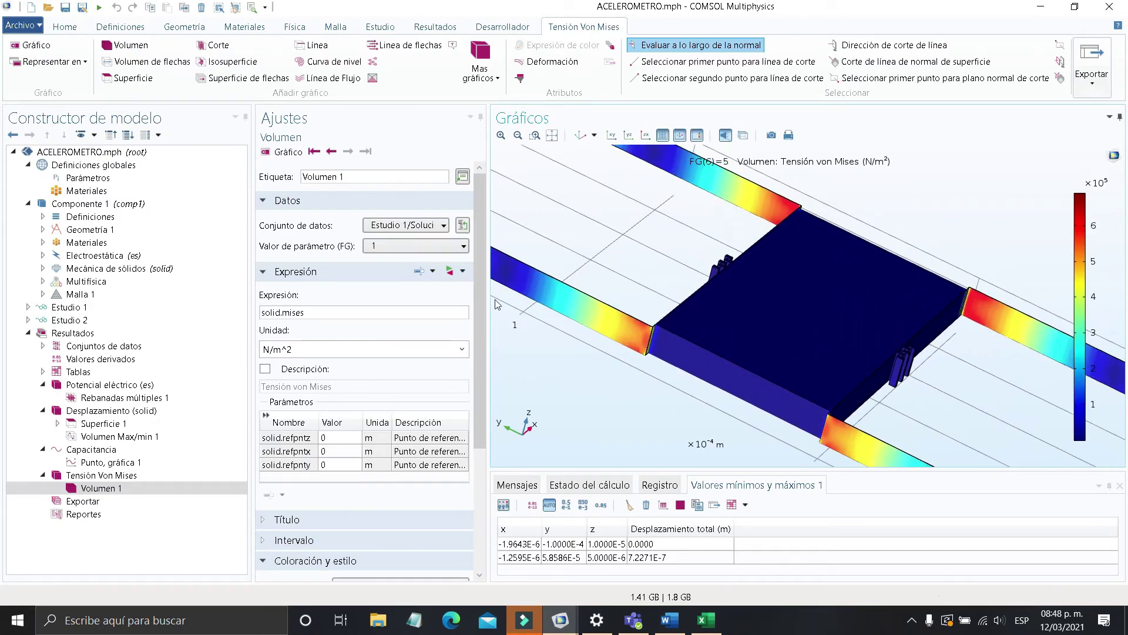
Set the volume plot's dataset to Estudio 2/Solución 1 (sol1) and replot the stress
click(412, 225)
click(405, 269)
click(281, 151)
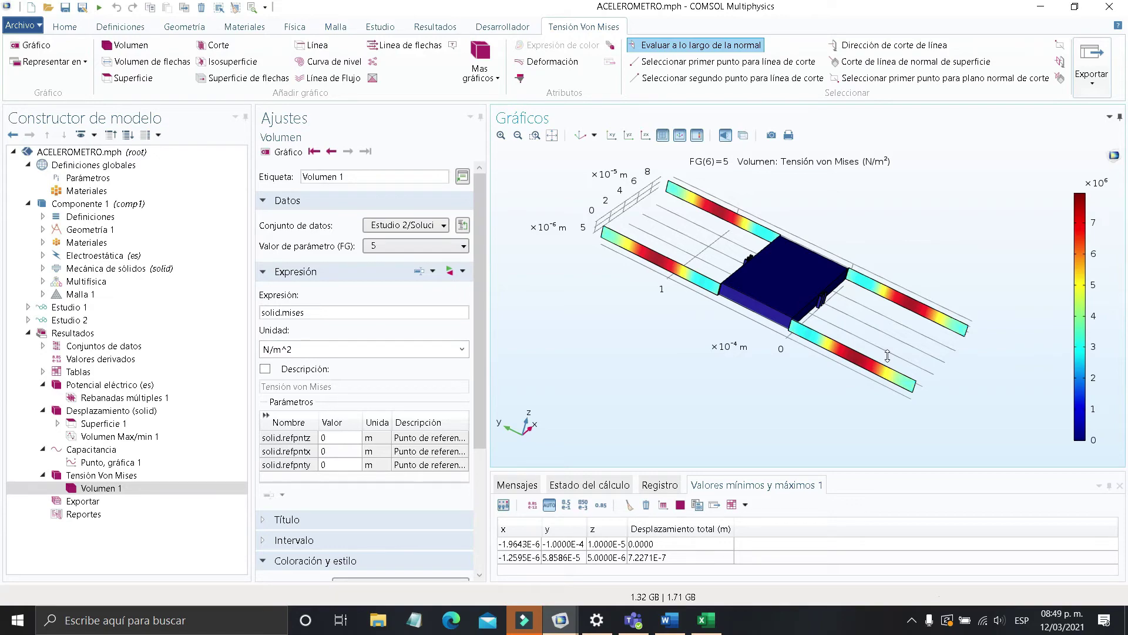
Examine where the von Mises stress concentrates along the four support beams for Estudio 2
scroll(888, 356, up, 3)
mouse_move(852, 346)
mouse_down()
mouse_move(814, 359)
mouse_move(823, 329)
mouse_move(758, 328)
mouse_move(849, 339)
mouse_up()
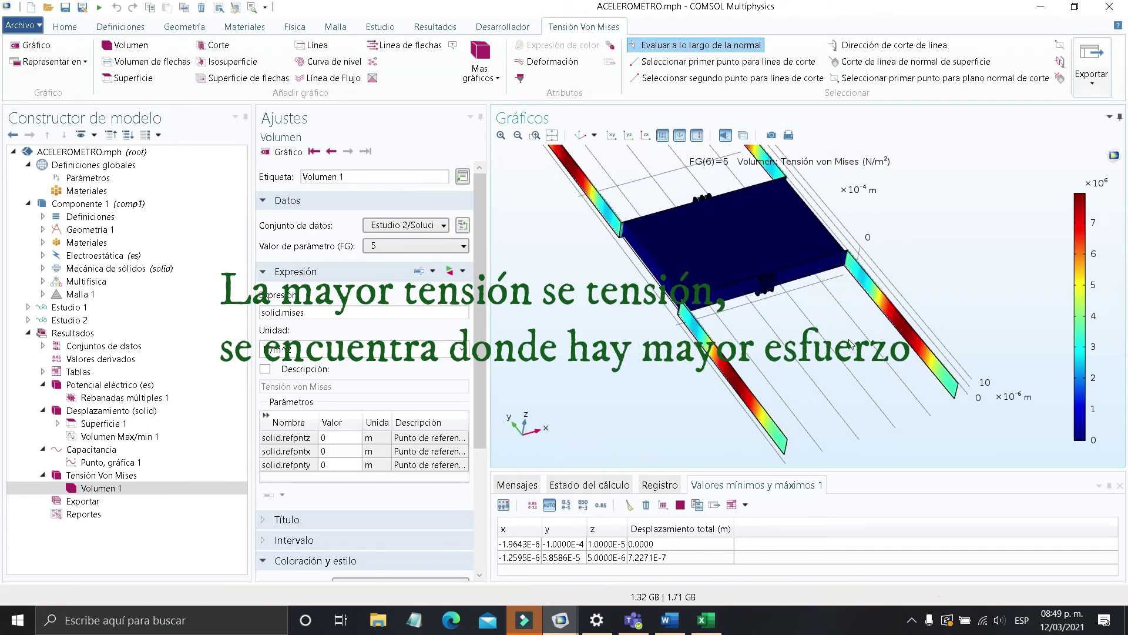
middle_drag(653, 312, 678, 343)
right_drag(686, 346, 709, 382)
middle_drag(709, 382, 697, 372)
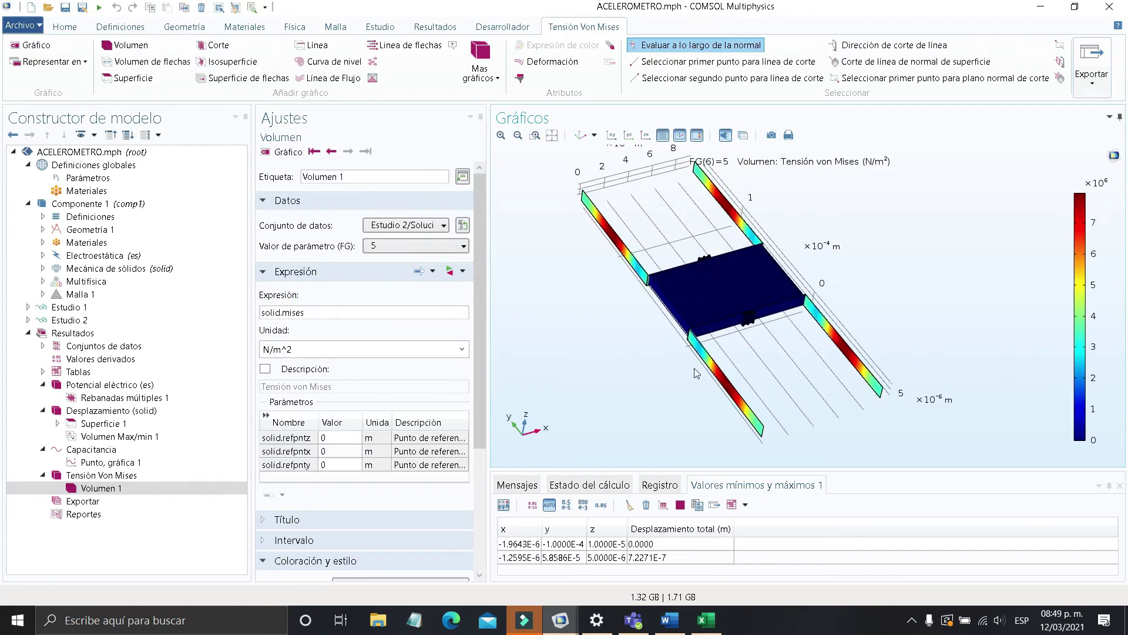
right_drag(716, 371, 718, 363)
drag(718, 362, 705, 360)
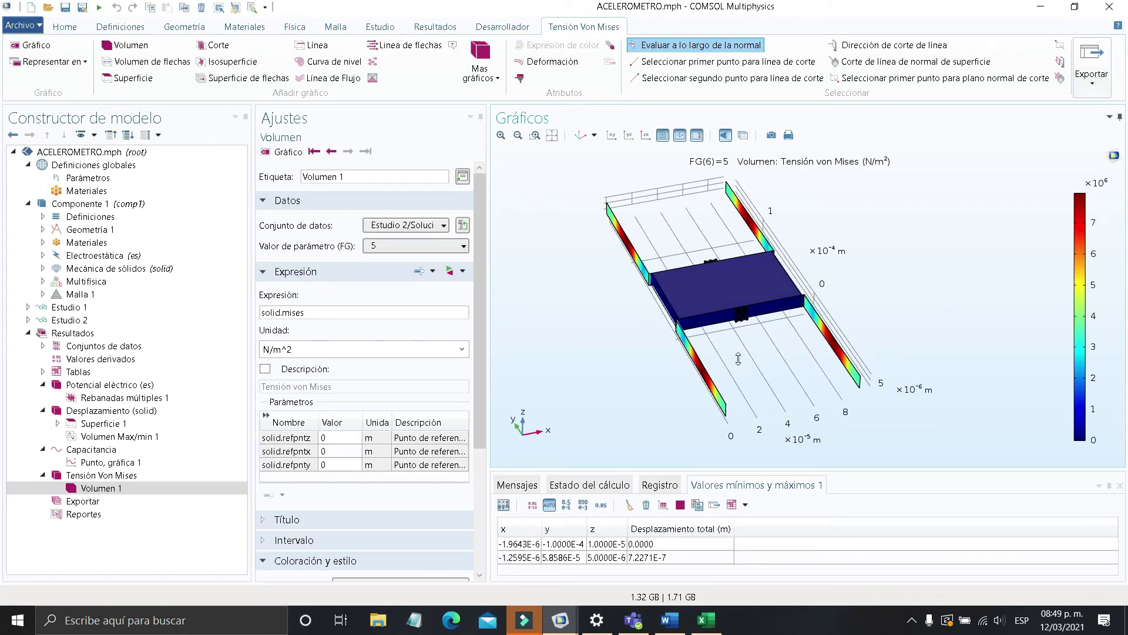
middle_drag(739, 358, 728, 351)
mouse_move(726, 352)
mouse_down()
mouse_move(704, 353)
mouse_move(747, 351)
mouse_up()
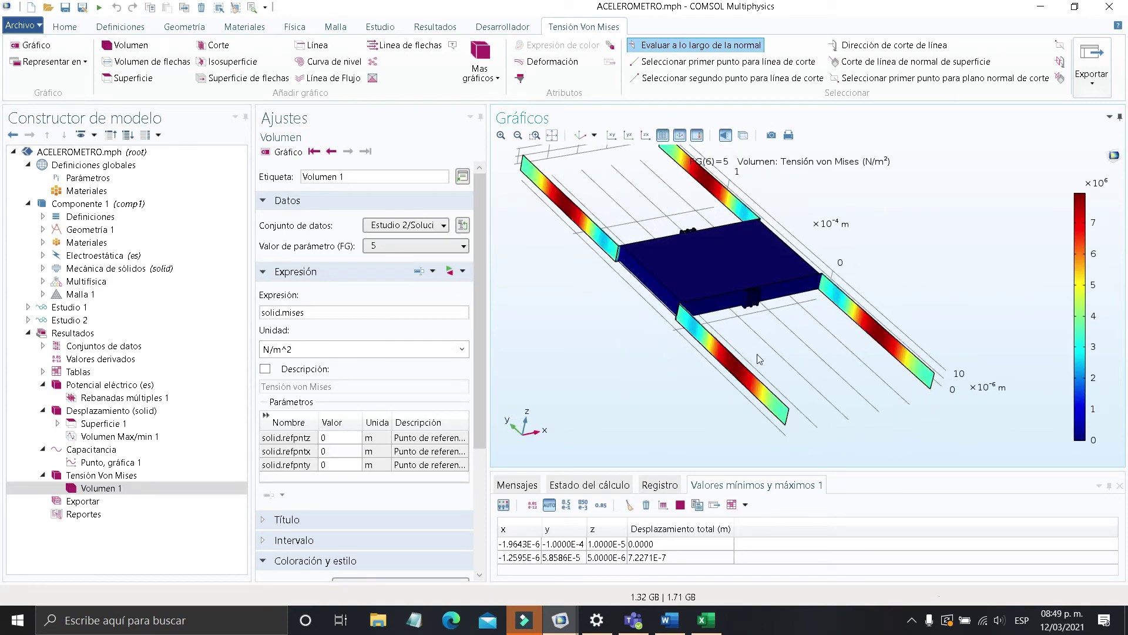
middle_drag(747, 349, 733, 341)
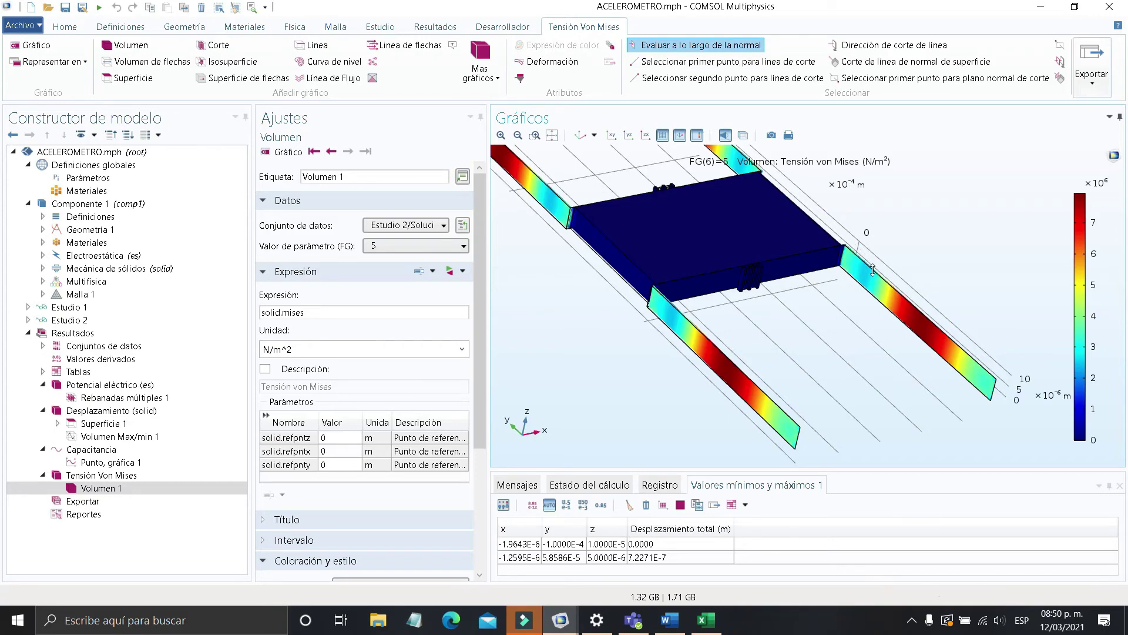
scroll(872, 271, down, 4)
right_drag(880, 278, 893, 338)
scroll(846, 338, up, 2)
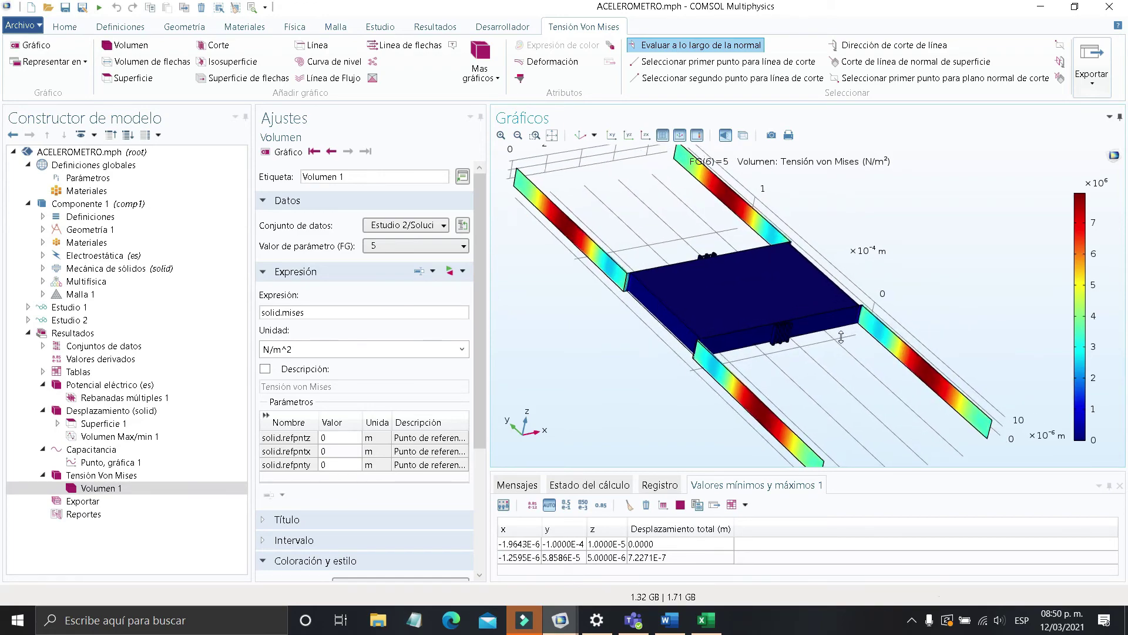
scroll(867, 311, up, 1)
scroll(681, 321, down, 4)
right_drag(734, 336, 709, 352)
scroll(697, 346, up, 2)
mouse_move(673, 358)
mouse_down()
mouse_move(640, 357)
mouse_move(661, 345)
mouse_up()
drag(745, 349, 749, 358)
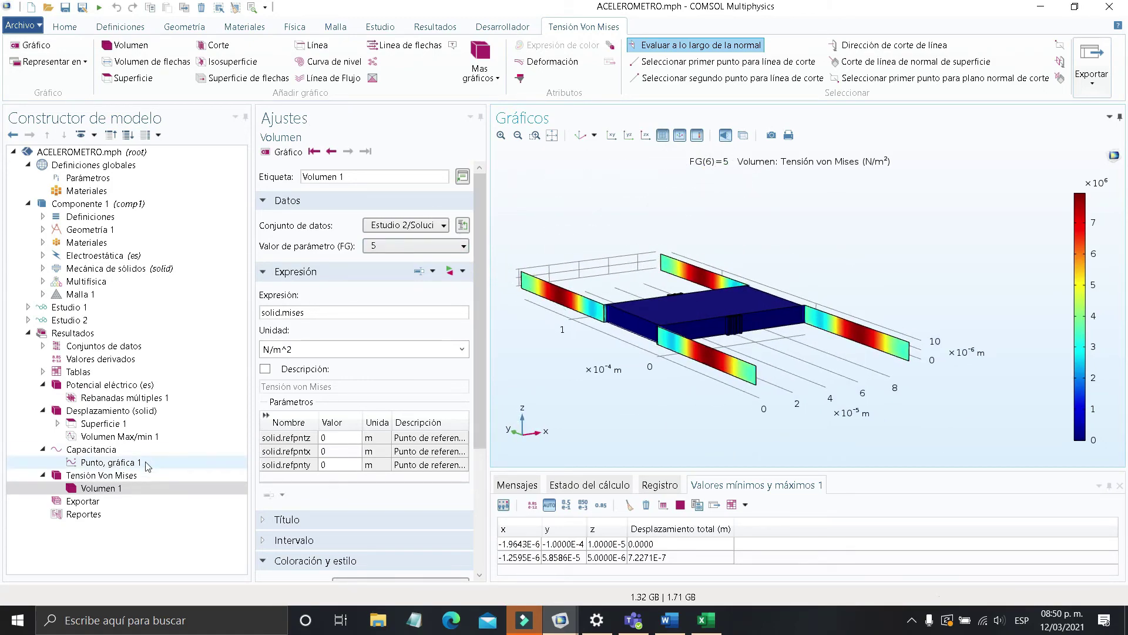
right_click(96, 340)
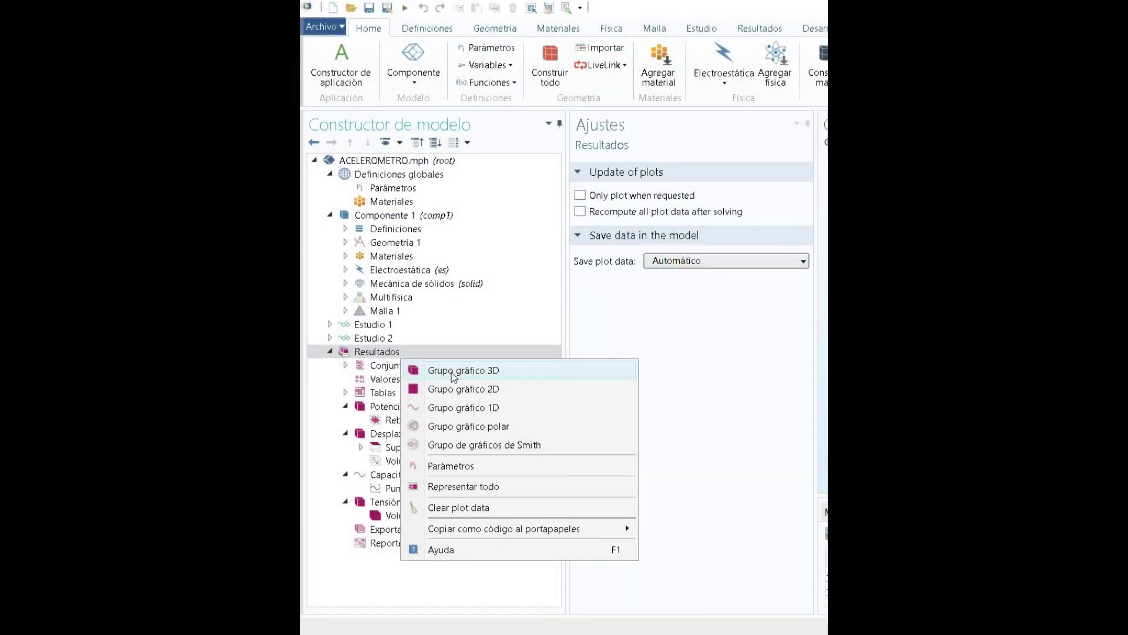
click(451, 371)
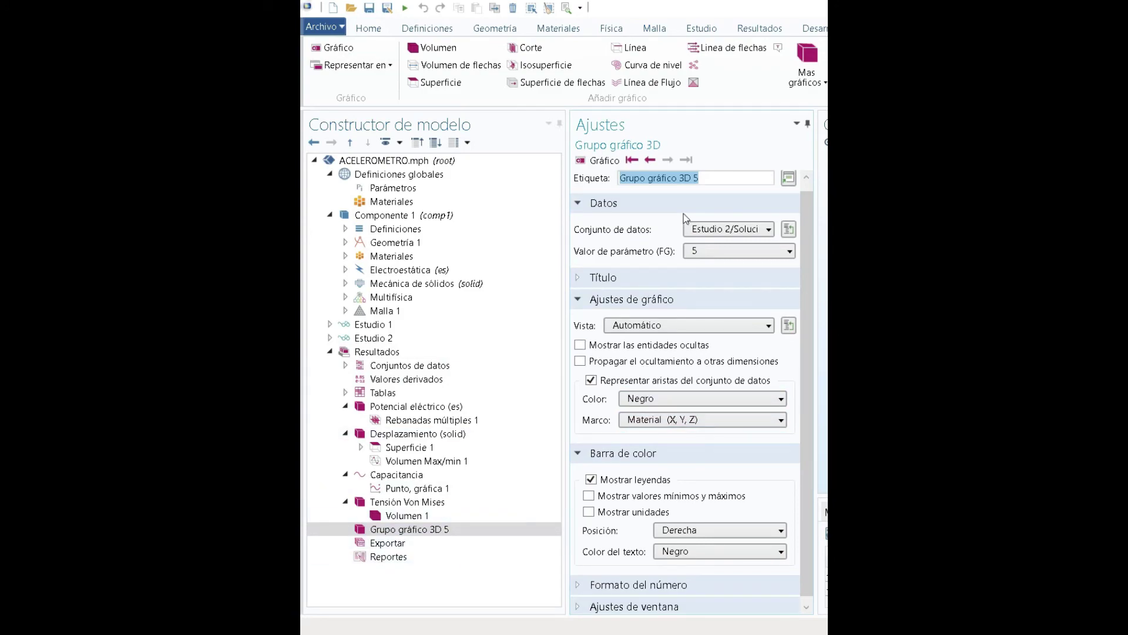
text(D)
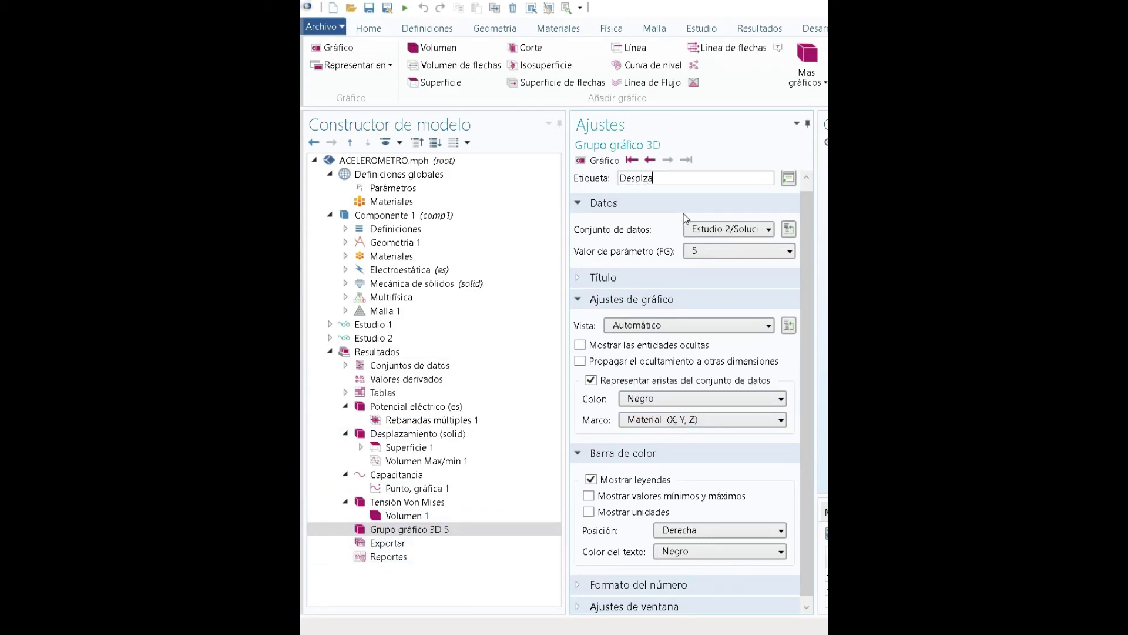
text(esplazamiento)
click(444, 529)
key(Delete)
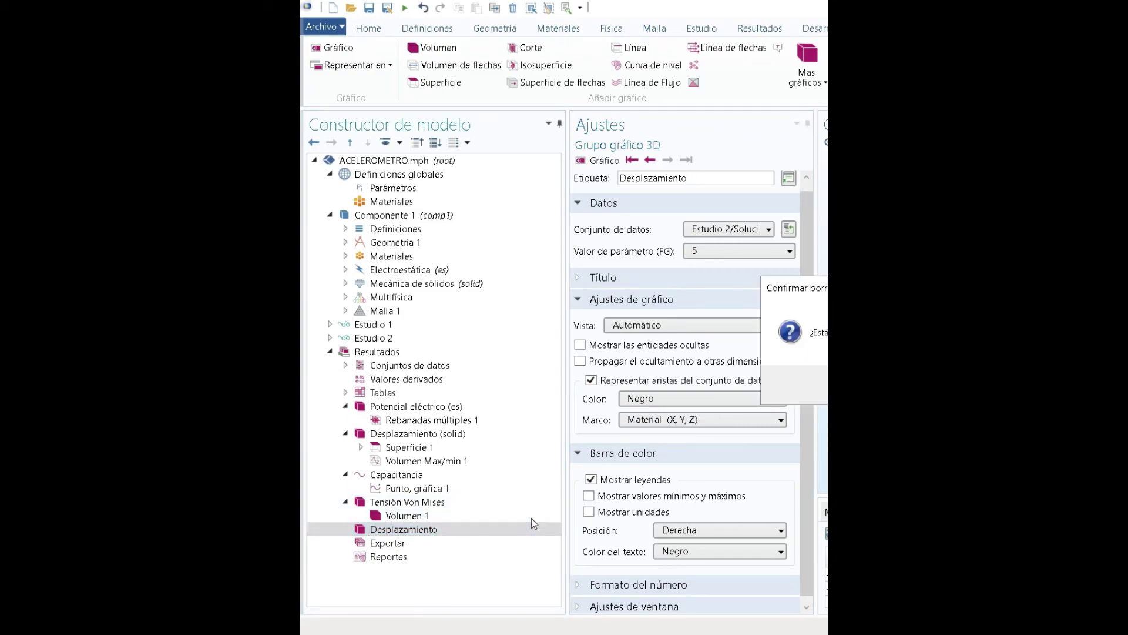
key(Return)
Add a 1D plot group to the results and insert a point graph in it
right_click(383, 351)
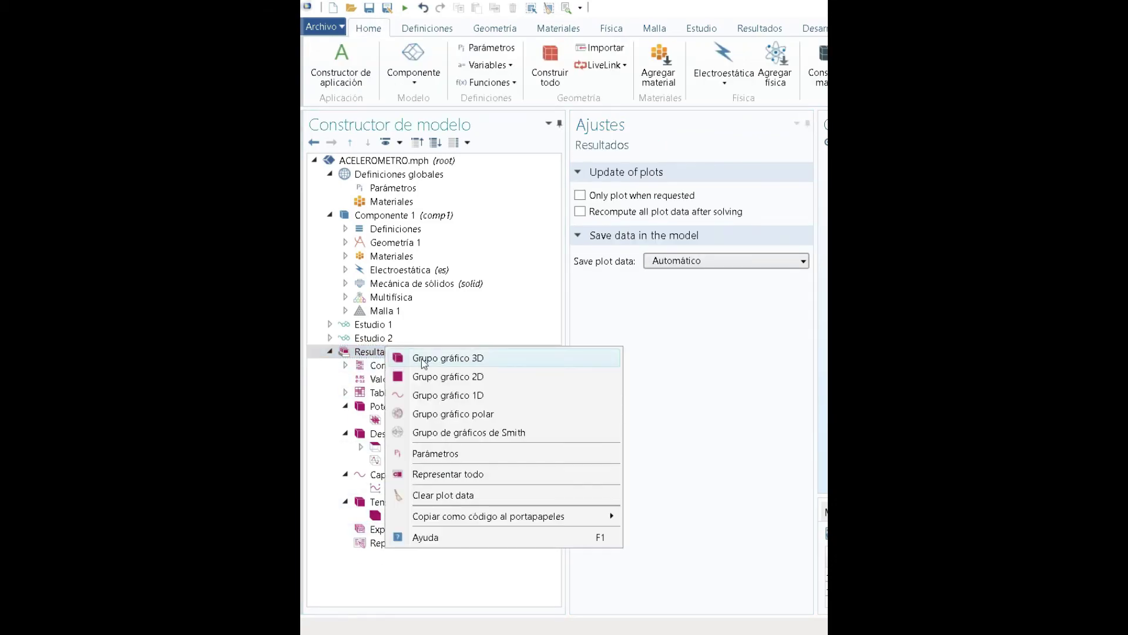
click(472, 401)
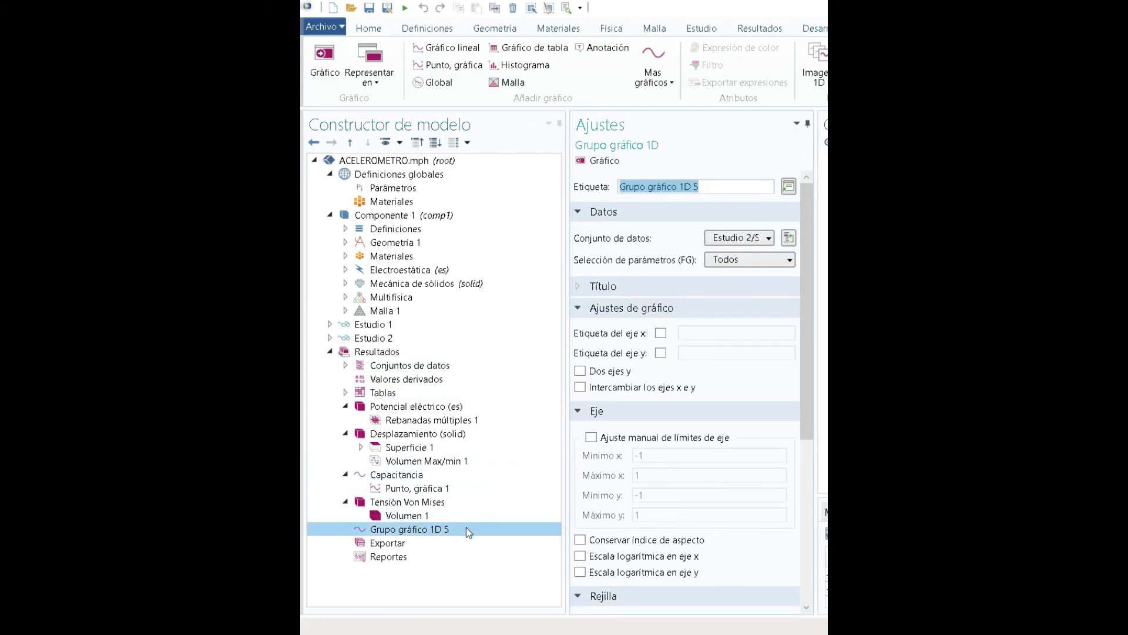
right_click(467, 528)
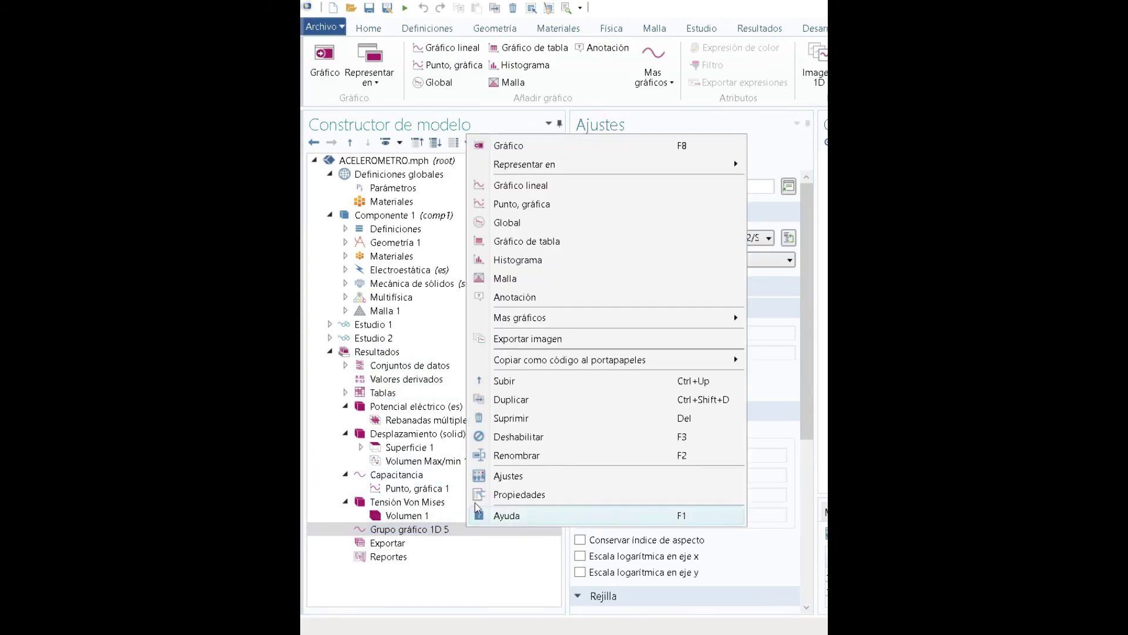
click(576, 207)
Label the new 1D plot group "Desplazamiento en x"
click(456, 518)
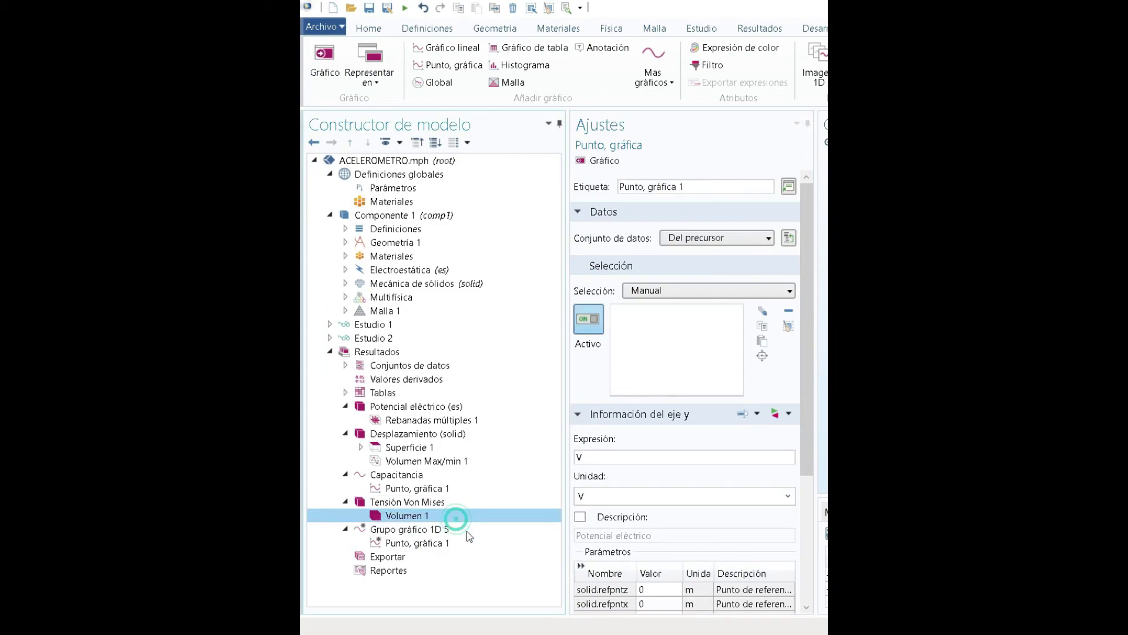
click(466, 528)
drag(704, 187, 608, 185)
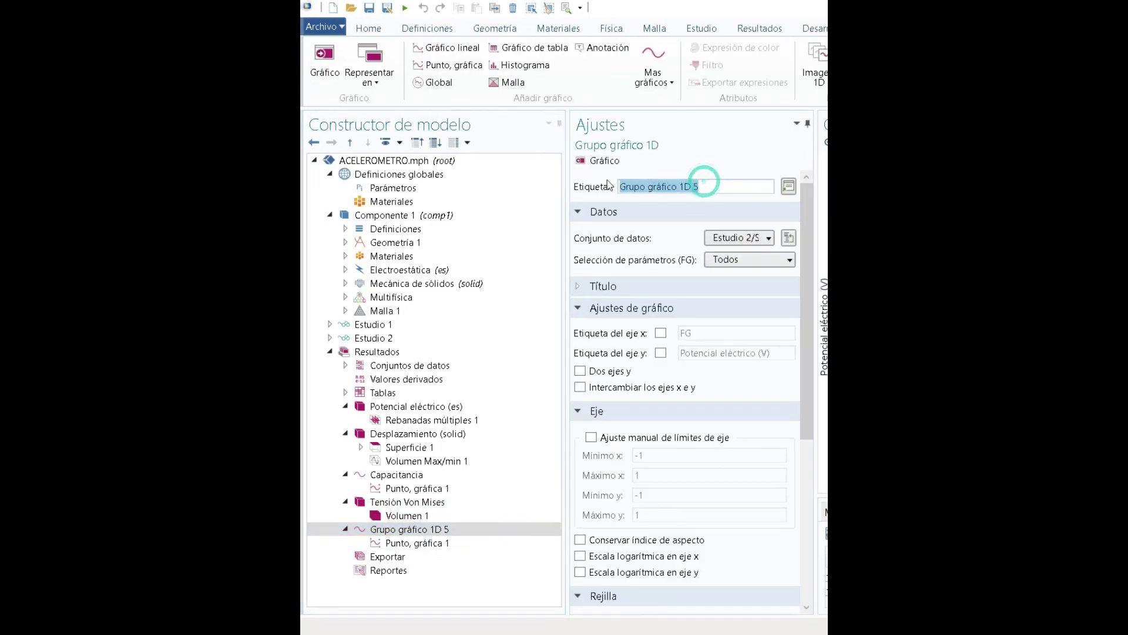
key(Tab)
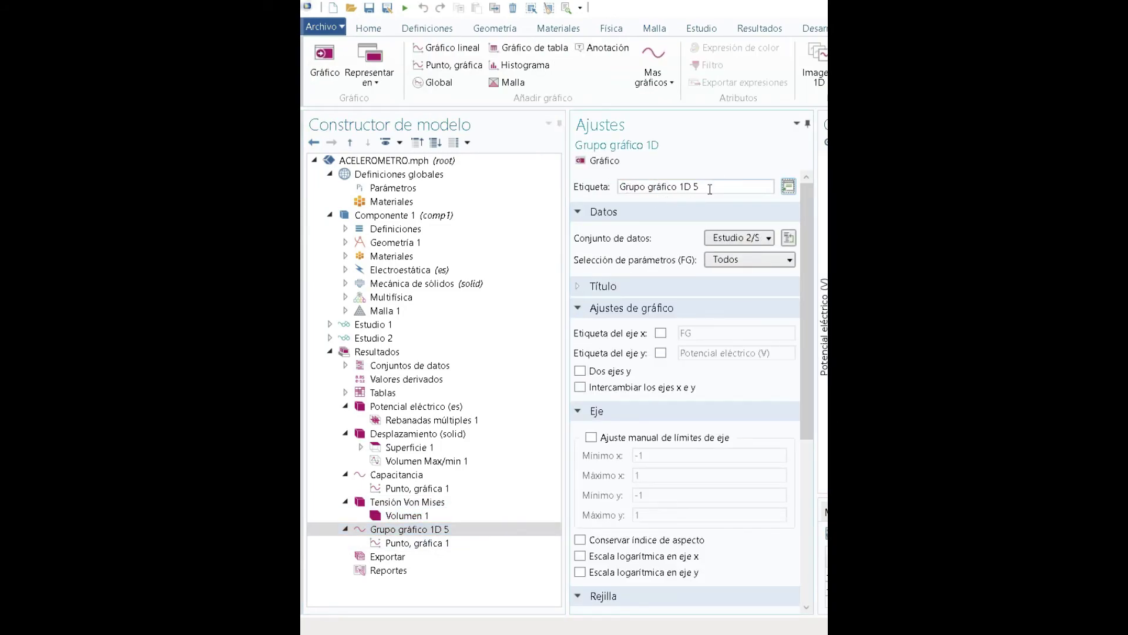
drag(708, 186, 577, 186)
text(Desp)
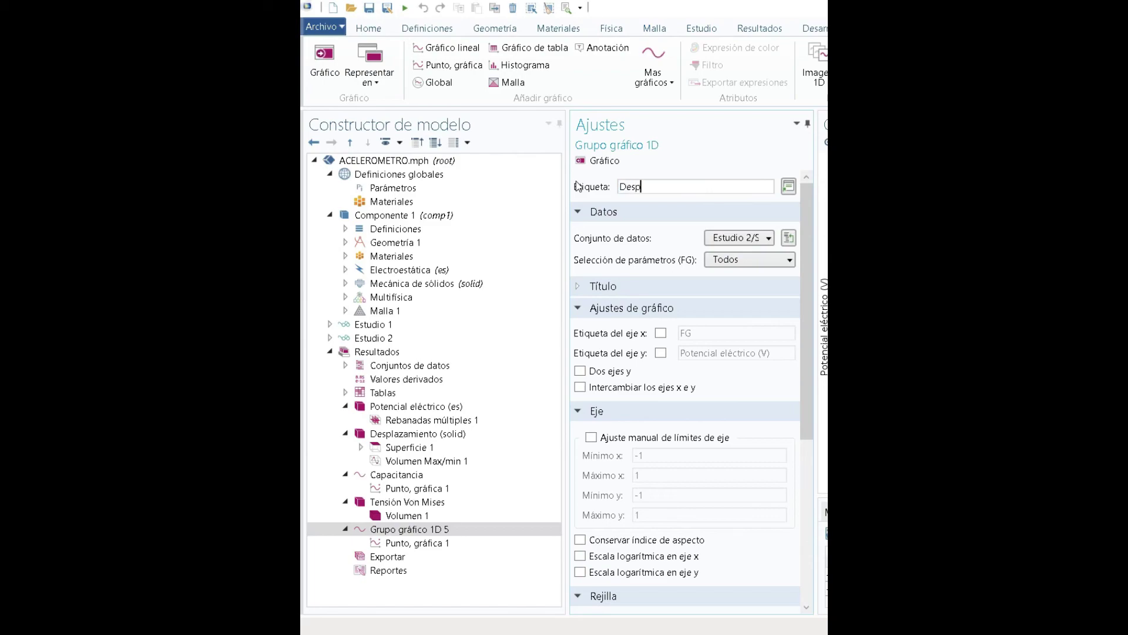
text(lazamiento en x)
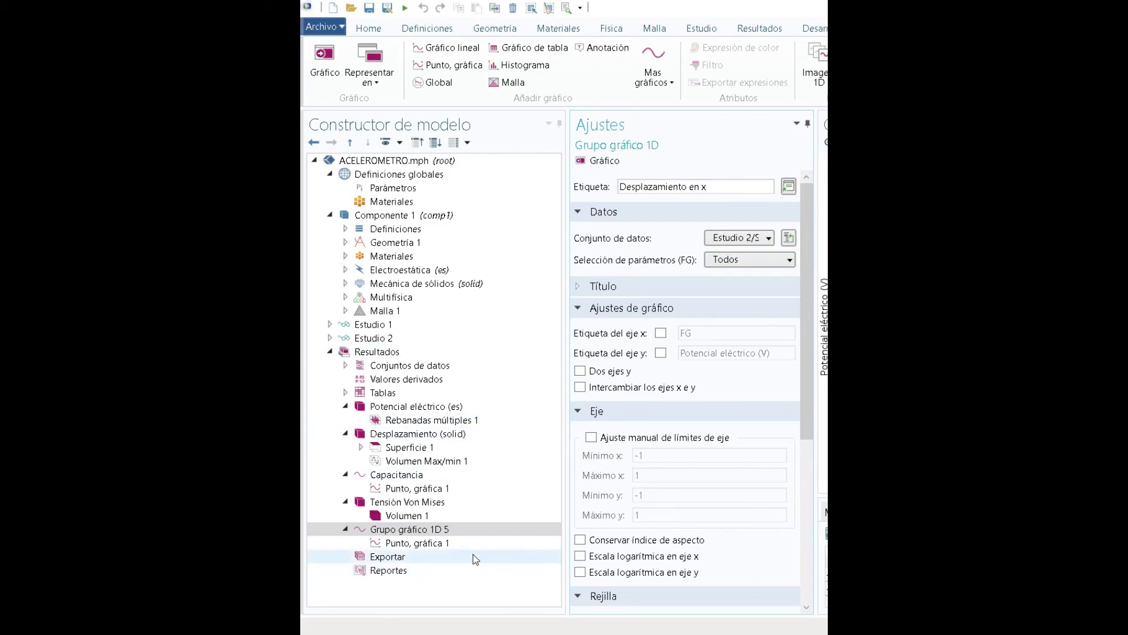
Activate the point graph's selection and pick point 54 on the top corner of a comb finger
click(495, 542)
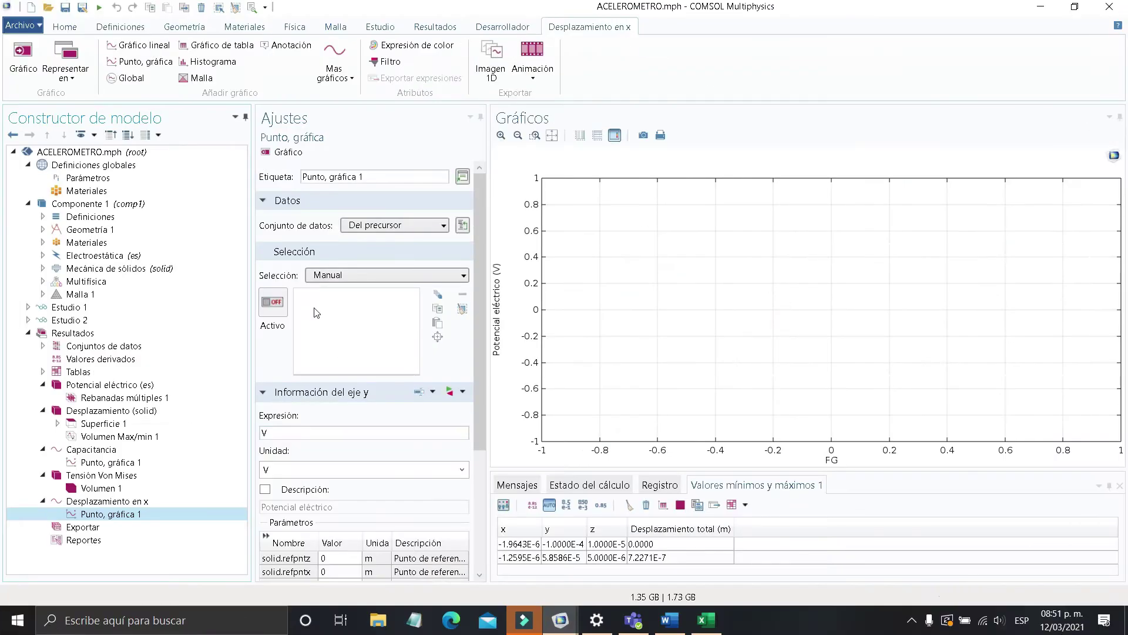
click(588, 318)
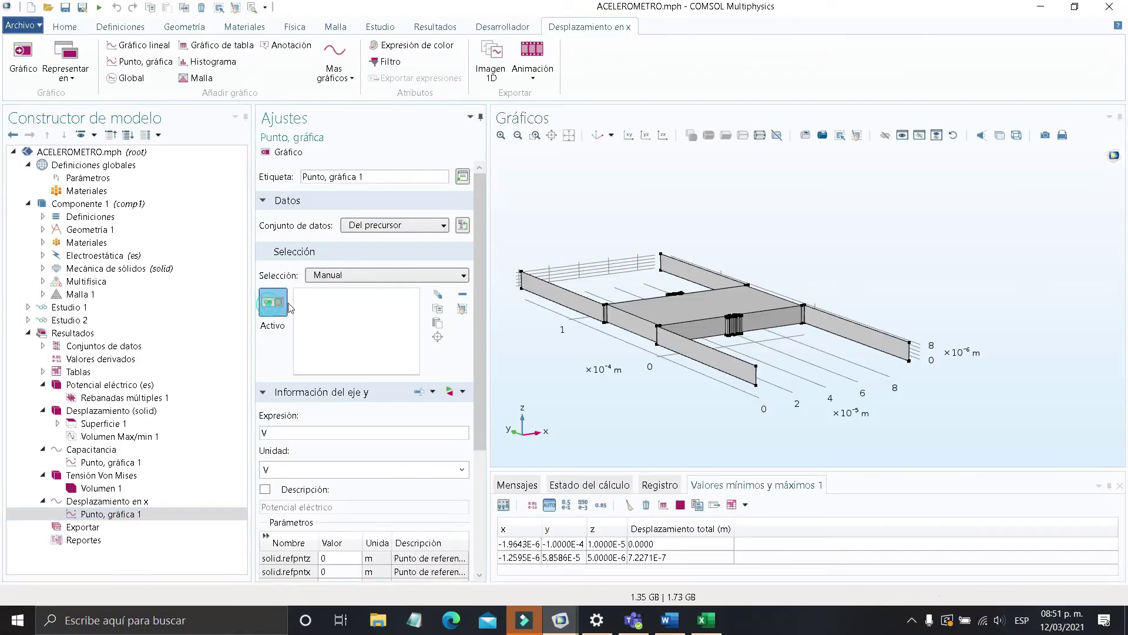
scroll(622, 269, up, 3)
scroll(704, 354, up, 5)
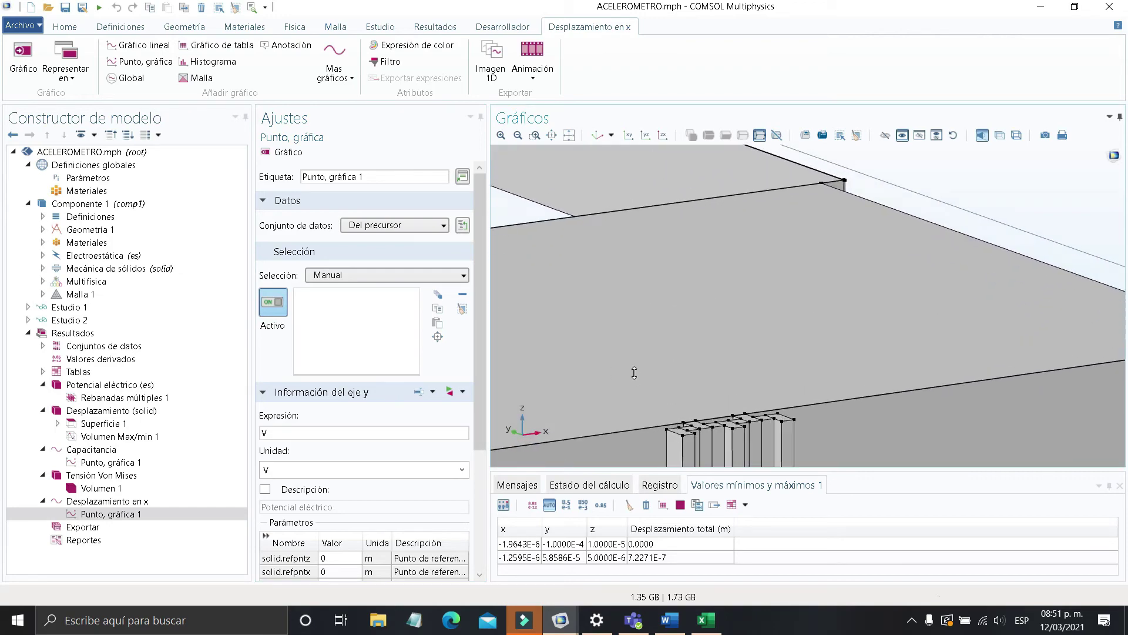
scroll(673, 372, up, 5)
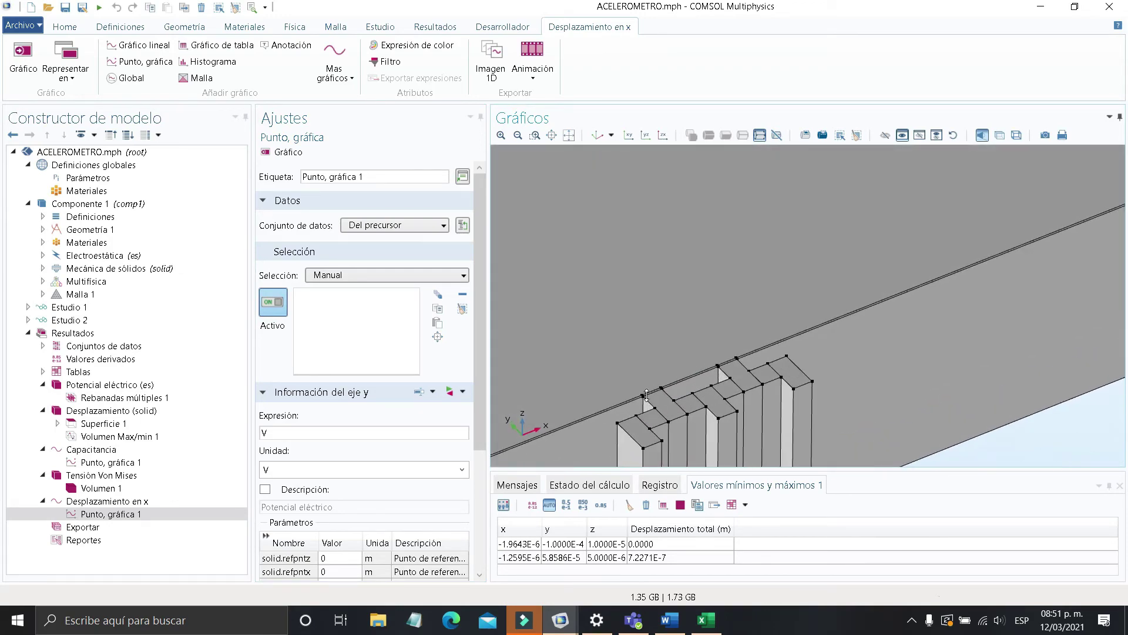
right_drag(665, 391, 648, 369)
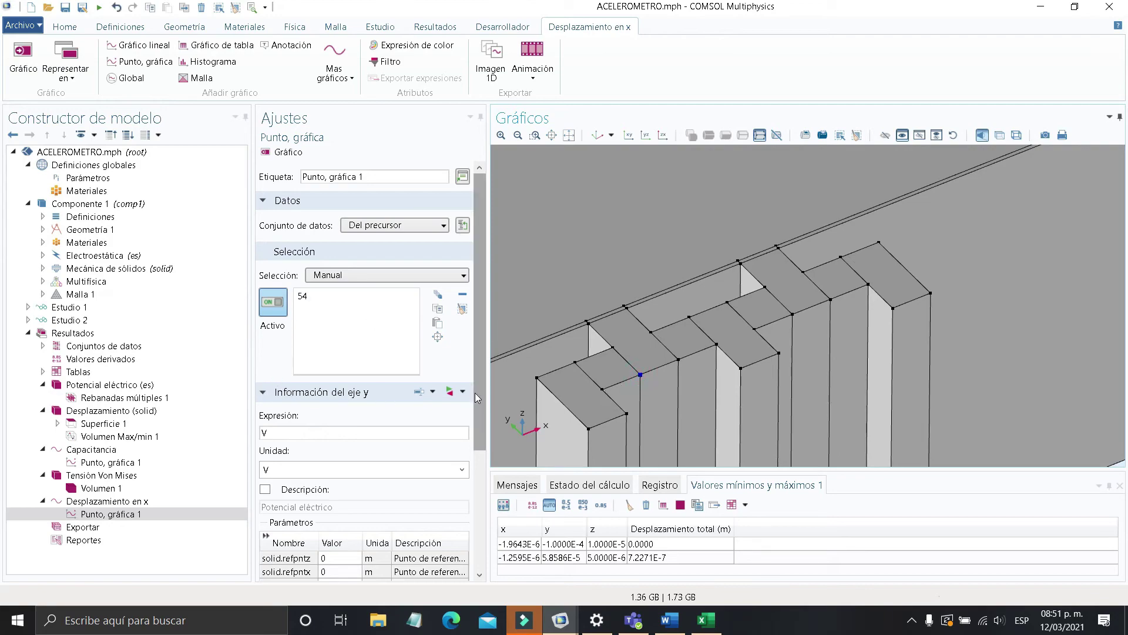
Set the y-axis expression to u, the X component of the solid mechanics displacement field, and plot the point graph
click(453, 393)
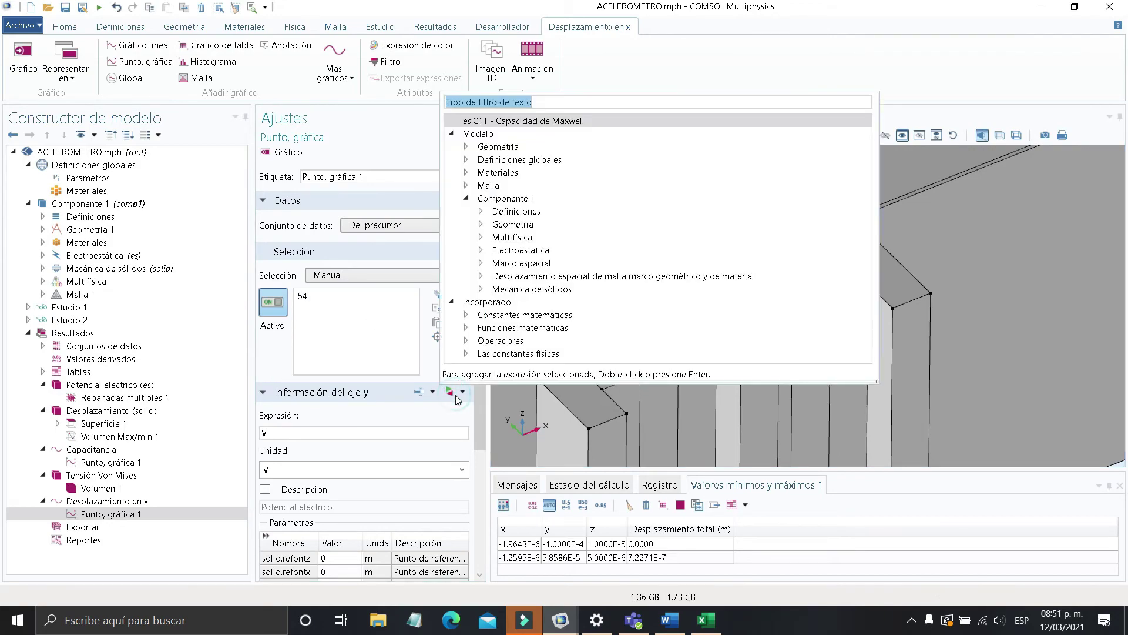
click(481, 289)
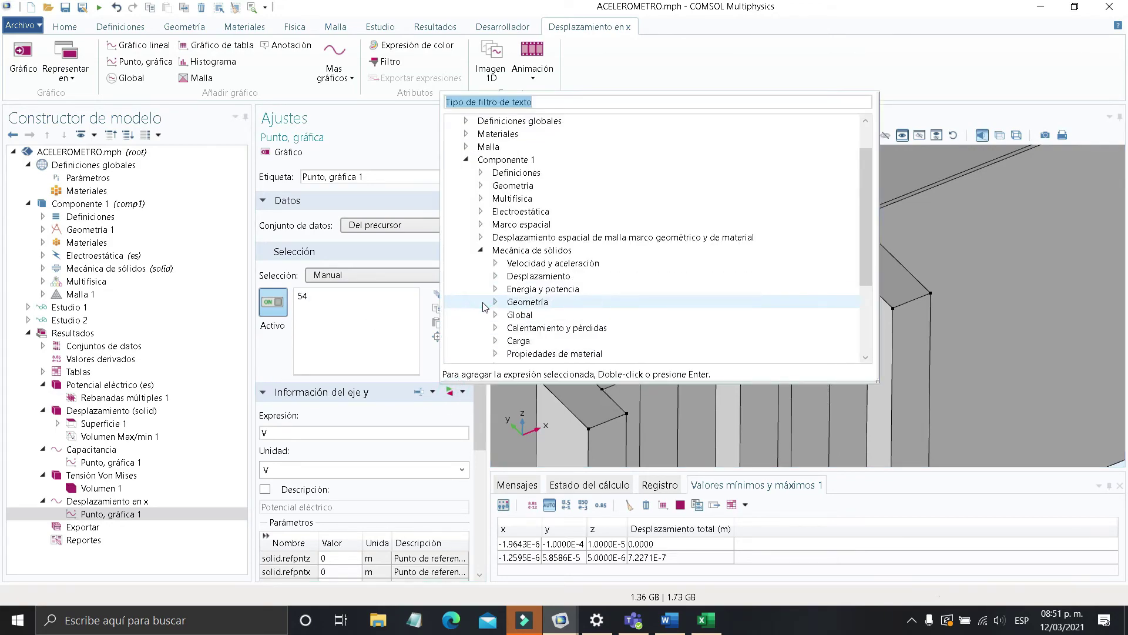
click(495, 276)
scroll(495, 277, down, 1)
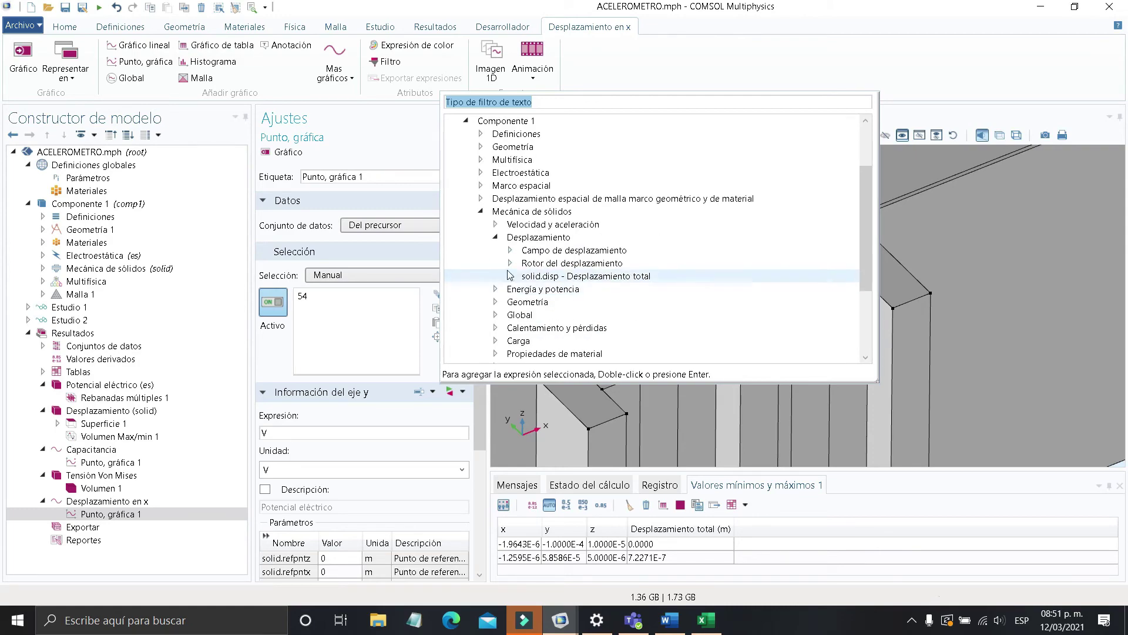
click(508, 250)
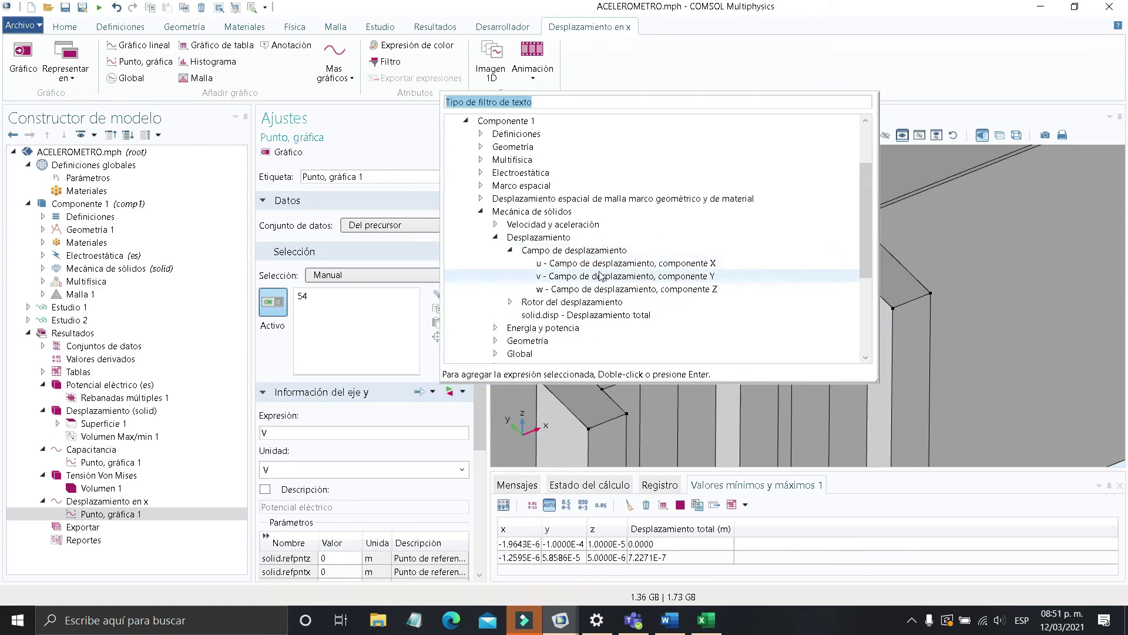
double_click(624, 264)
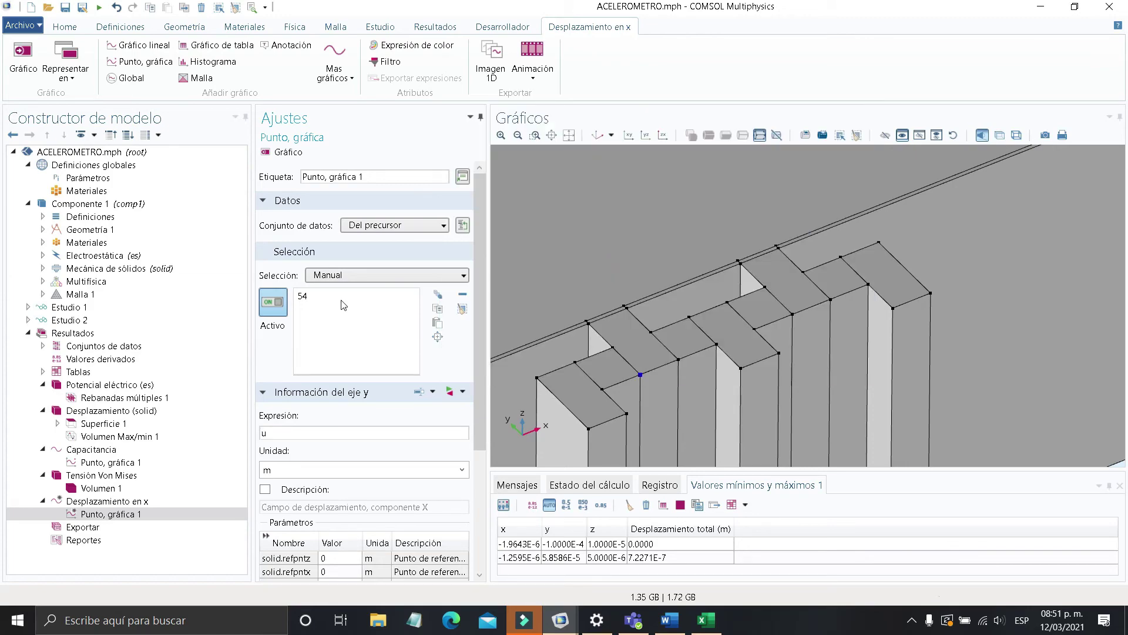
click(281, 152)
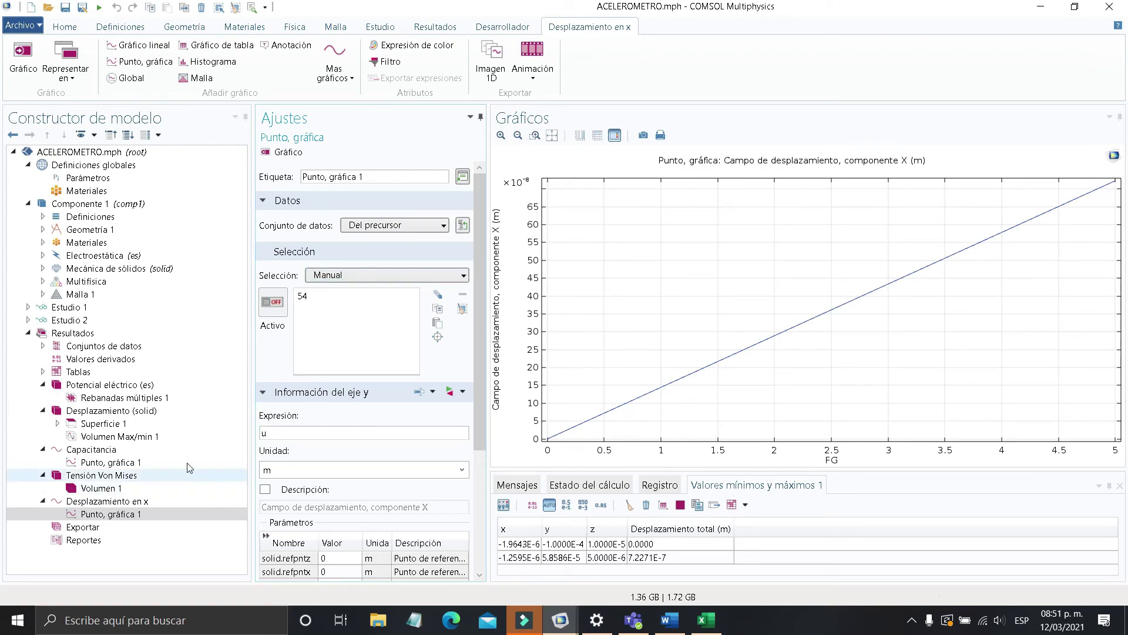
View the Potencial eléctrico (es) plot over the whole accelerometer and closer around the proof mass
click(140, 333)
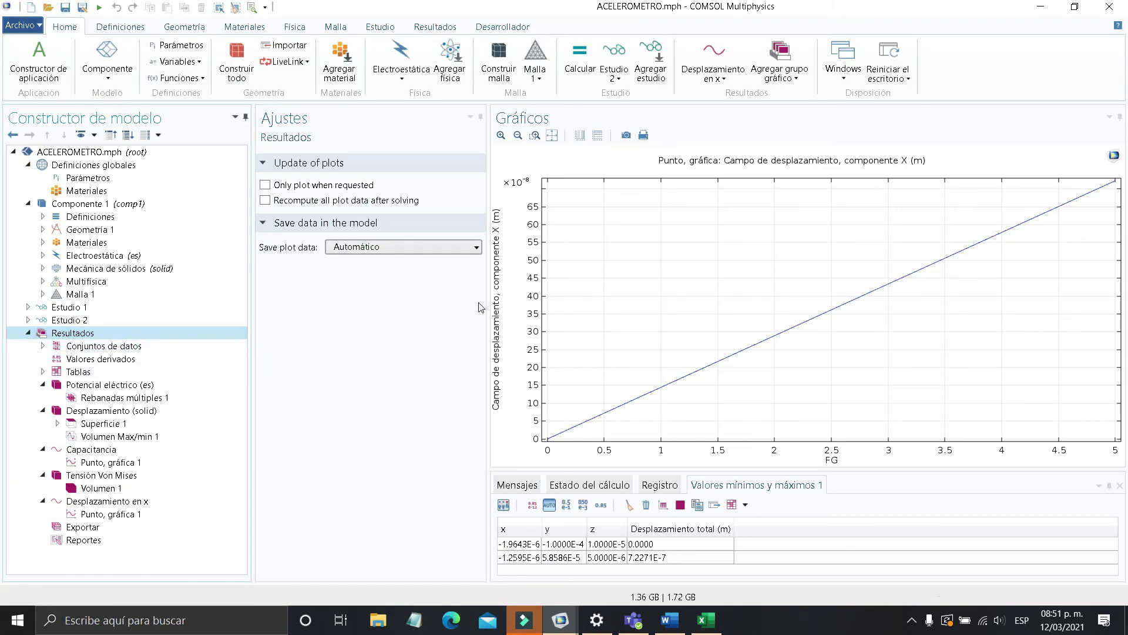
click(166, 387)
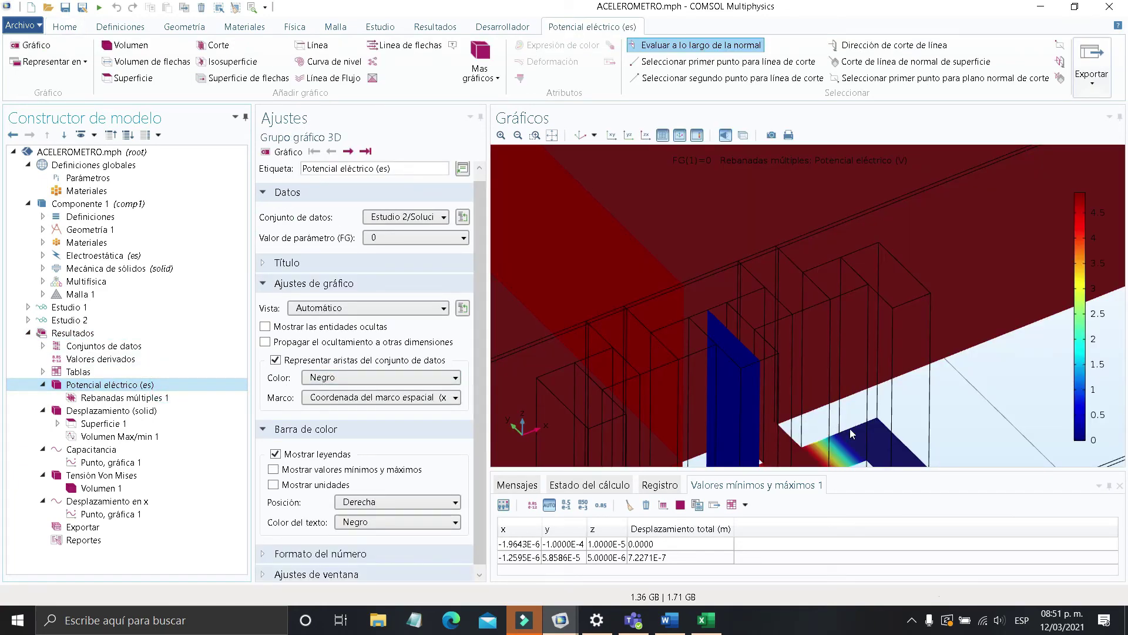
click(573, 139)
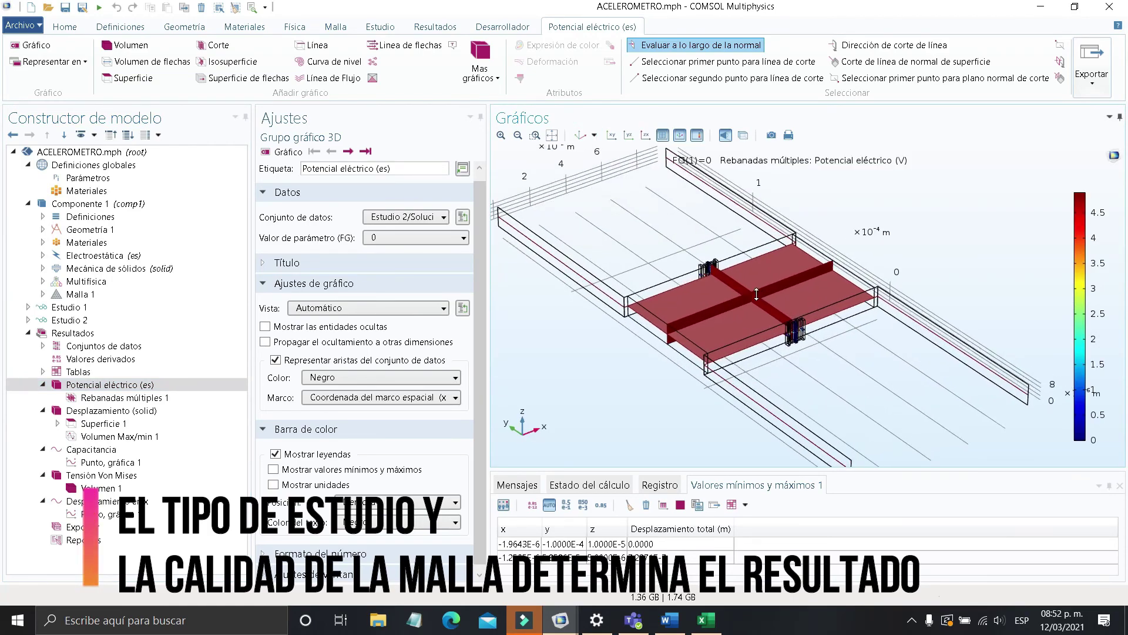
scroll(757, 294, up, 3)
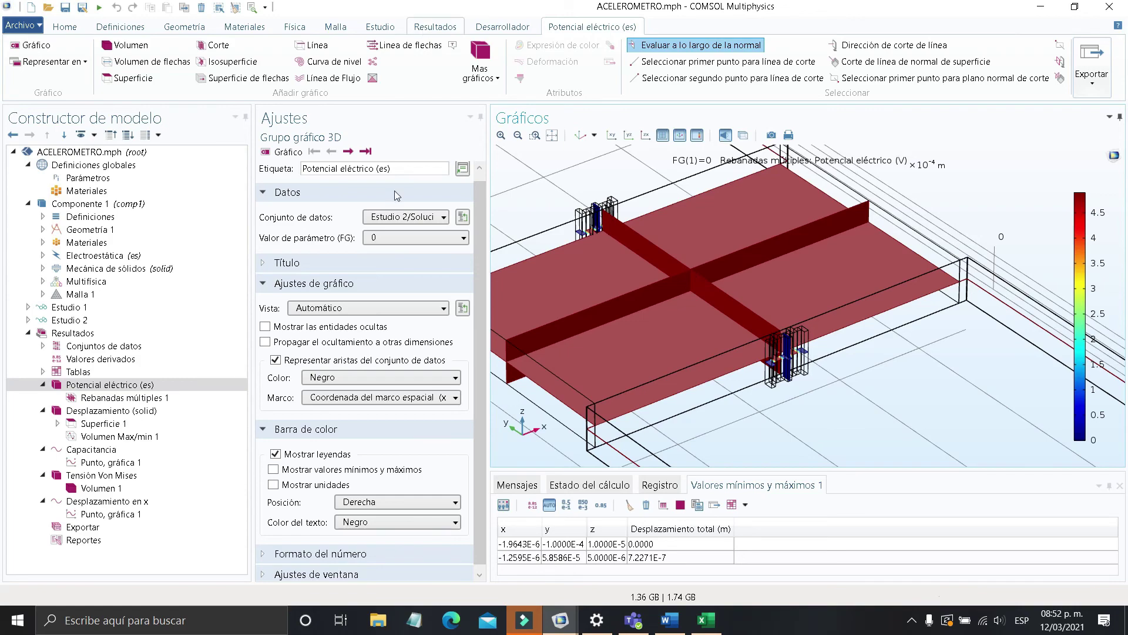
Examine the Completamente acoplado 1 solver node in Estudio 2's stationary solver configuration
click(28, 320)
scroll(88, 389, down, 2)
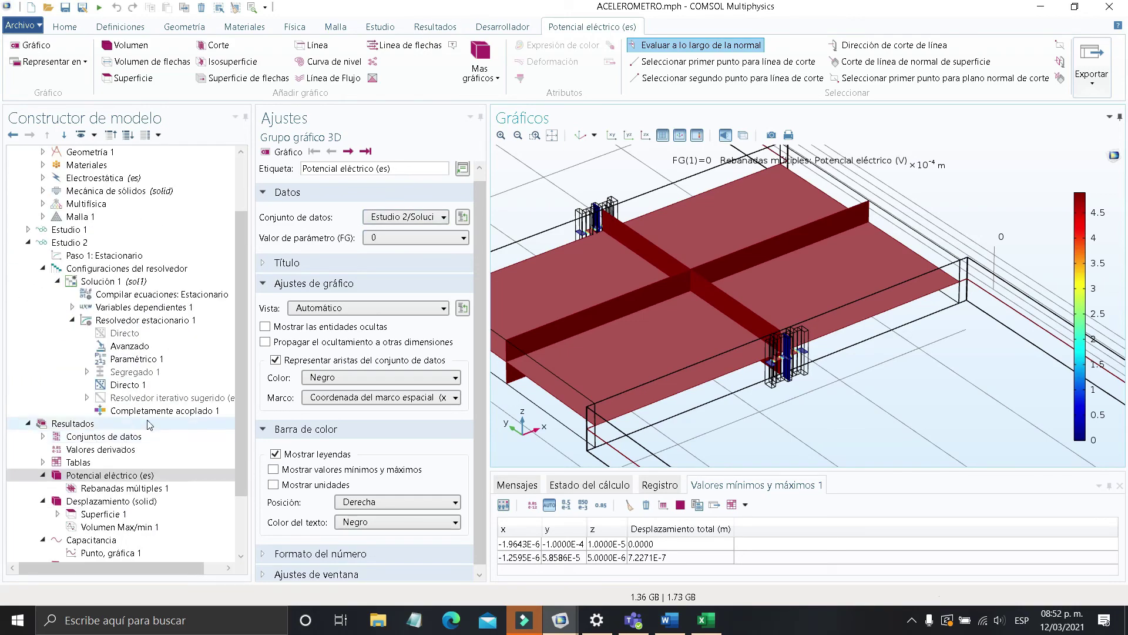
click(171, 410)
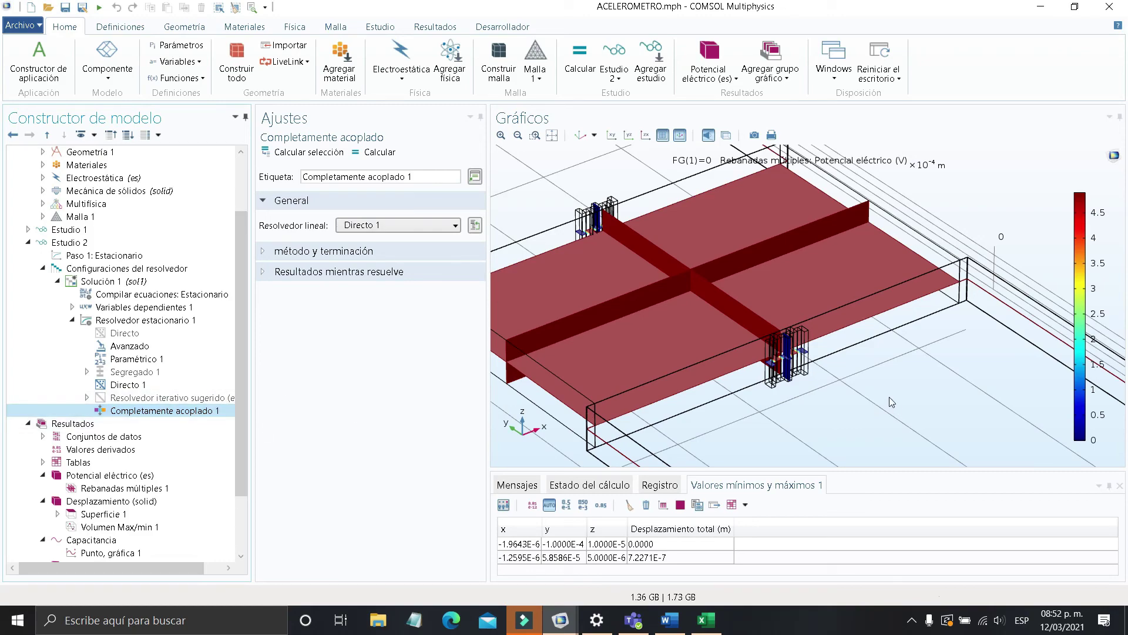
scroll(796, 342, down, 2)
scroll(834, 370, up, 3)
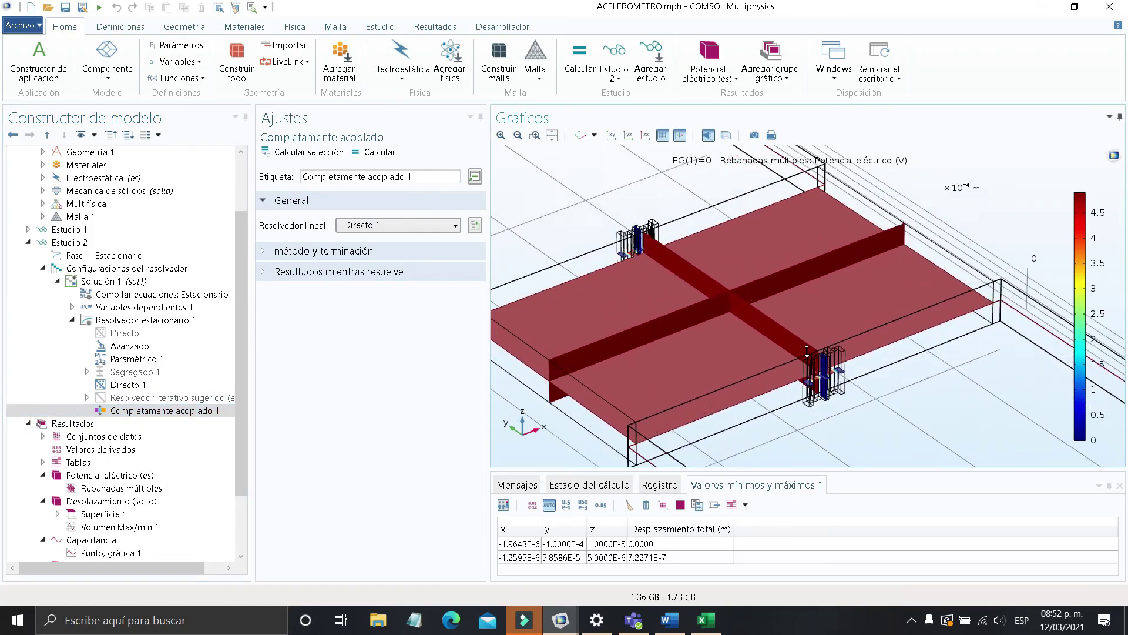
scroll(755, 345, down, 2)
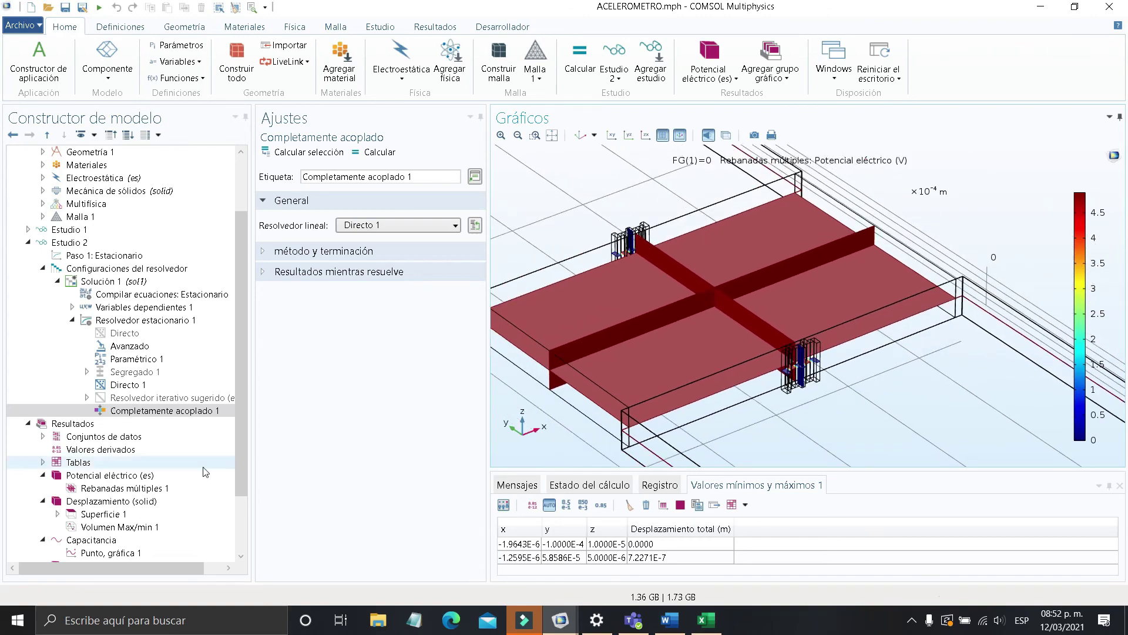
Switch the Desplazamiento en x point graph's dataset to Estudio 1/Solución 2 (sol2) and plot it
scroll(167, 530, down, 2)
click(167, 528)
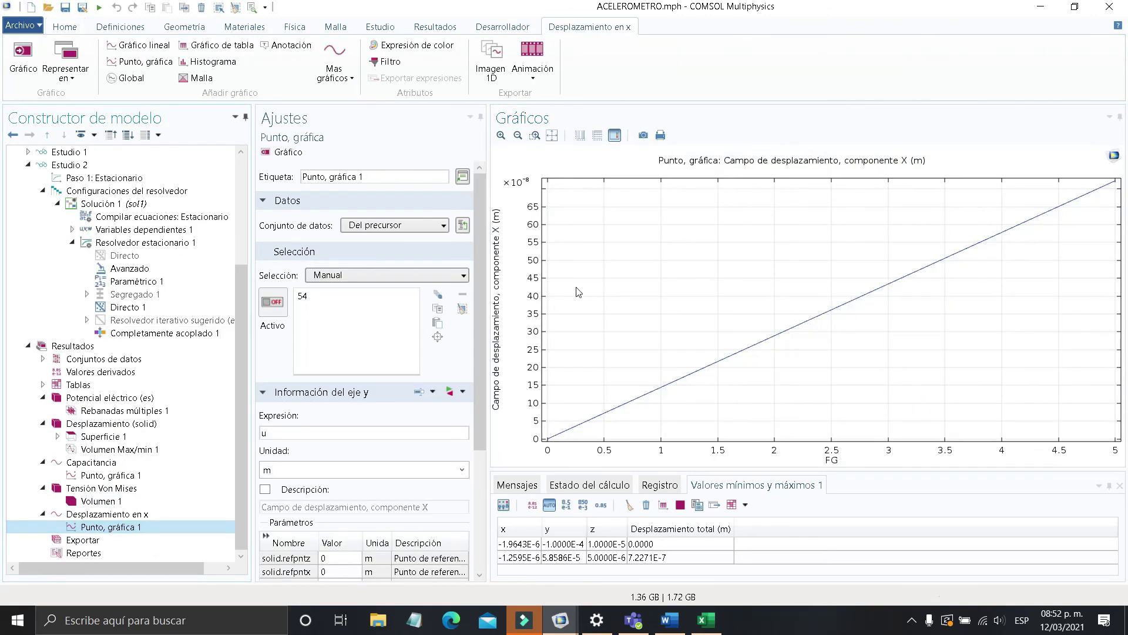
click(423, 225)
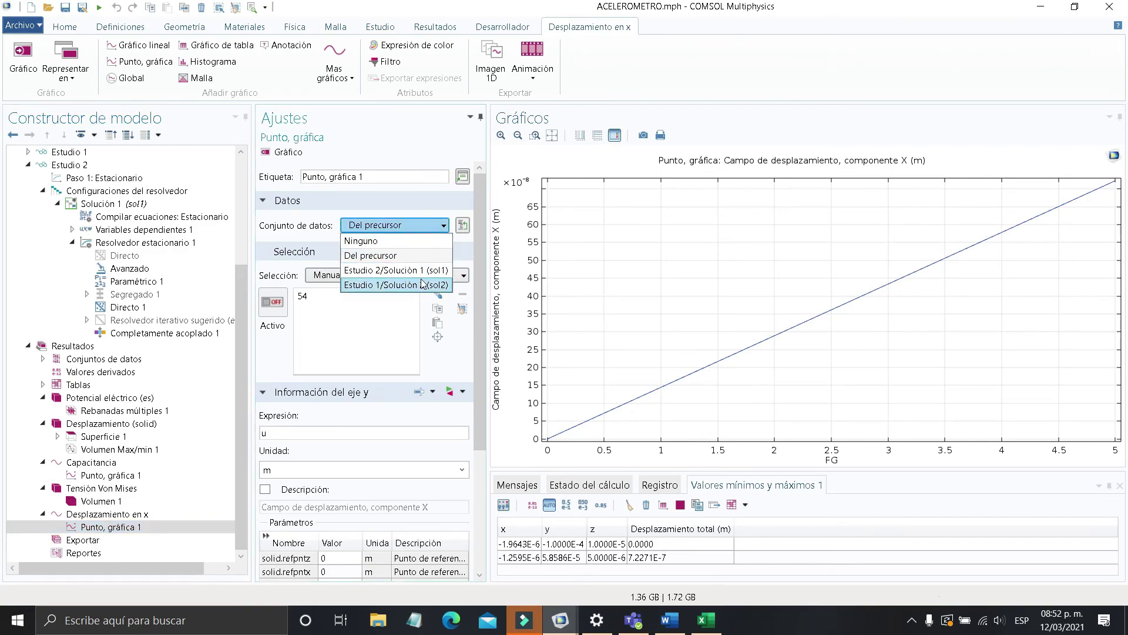
click(423, 284)
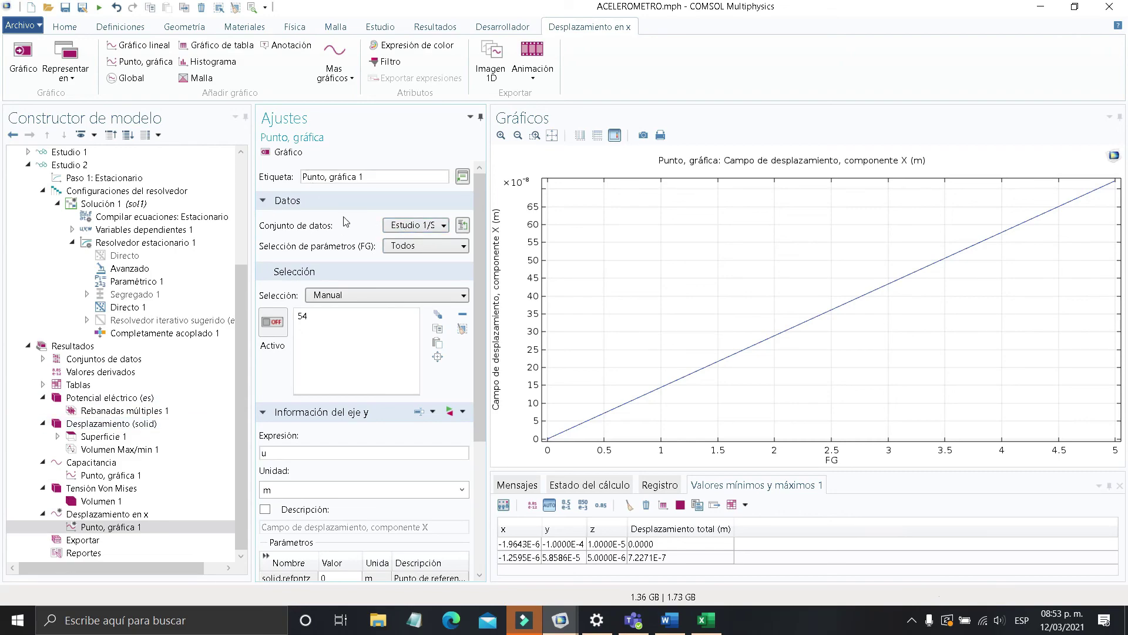
click(290, 153)
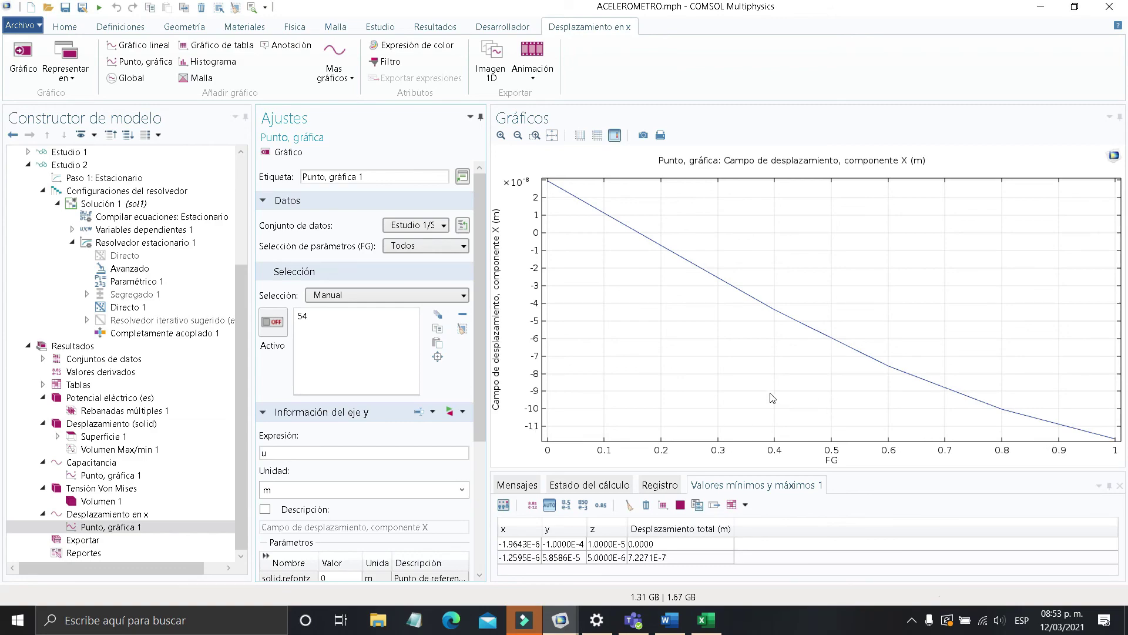
Set the X-displacement point graph's dataset to Estudio 2/Solución 1 (sol1) and replot it
click(450, 228)
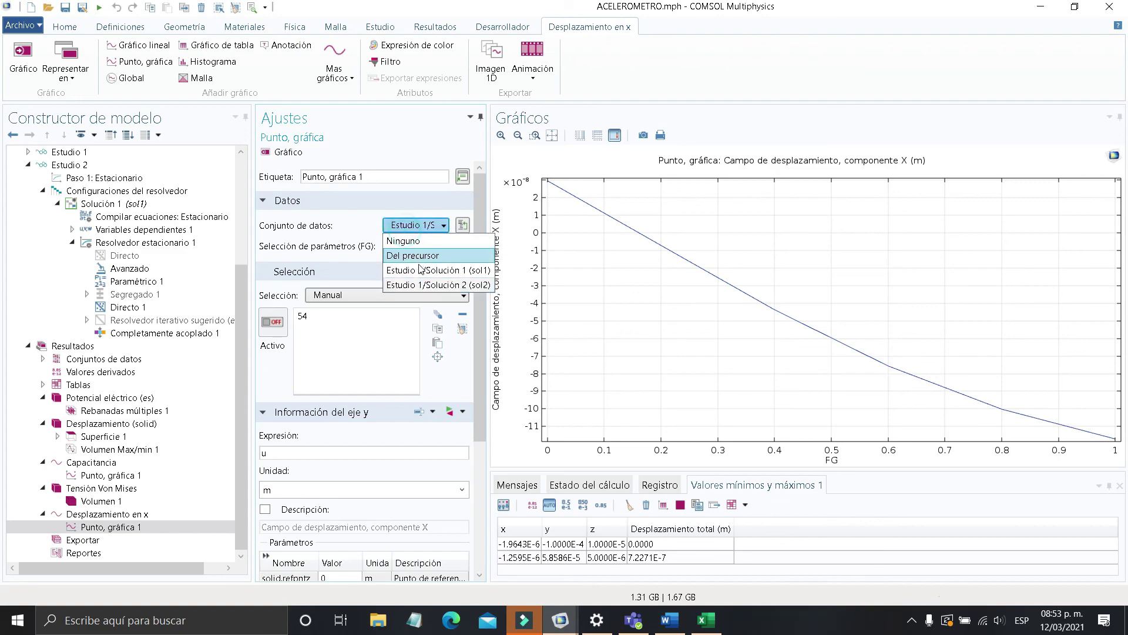
click(421, 261)
click(274, 152)
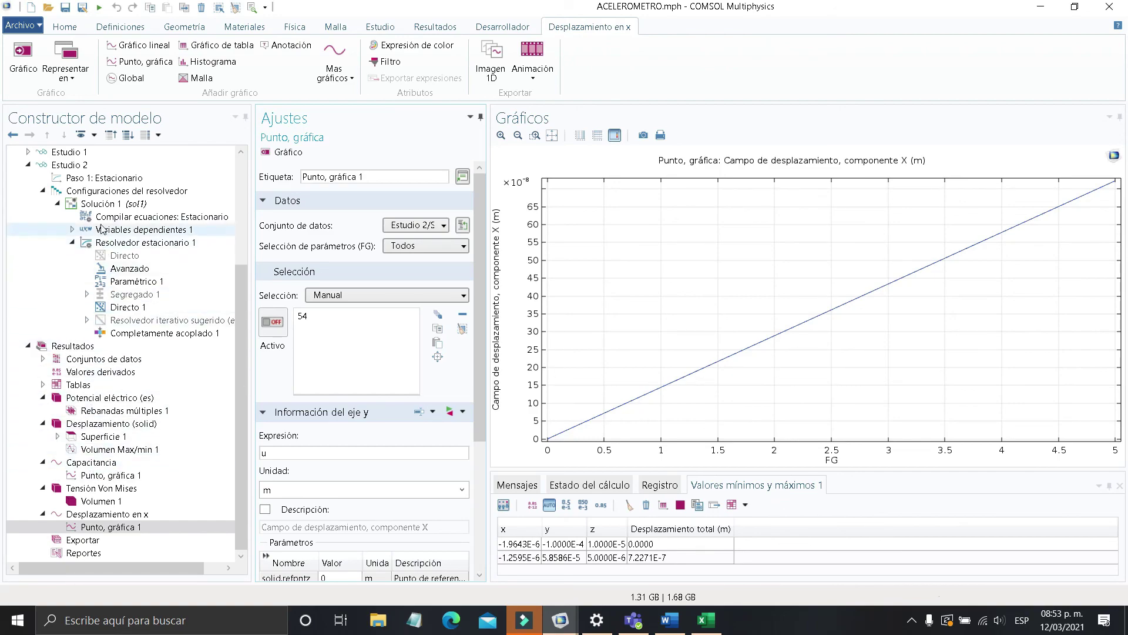
Set the Capacitancia plot group's dataset to Estudio 1/Solución 2 (sol2)
click(107, 462)
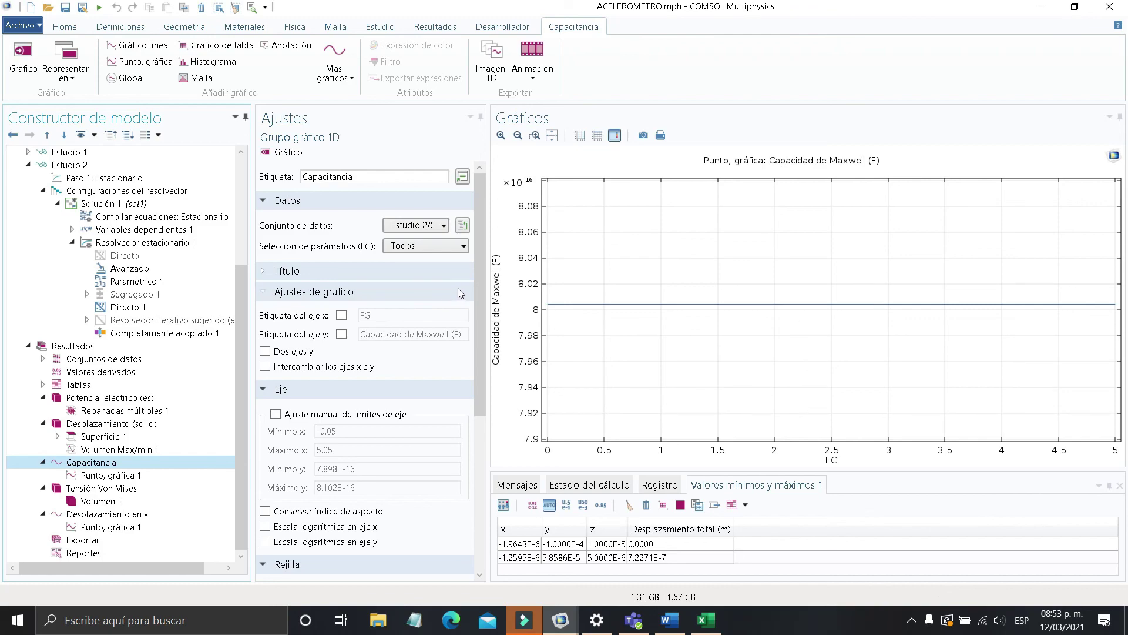
click(416, 225)
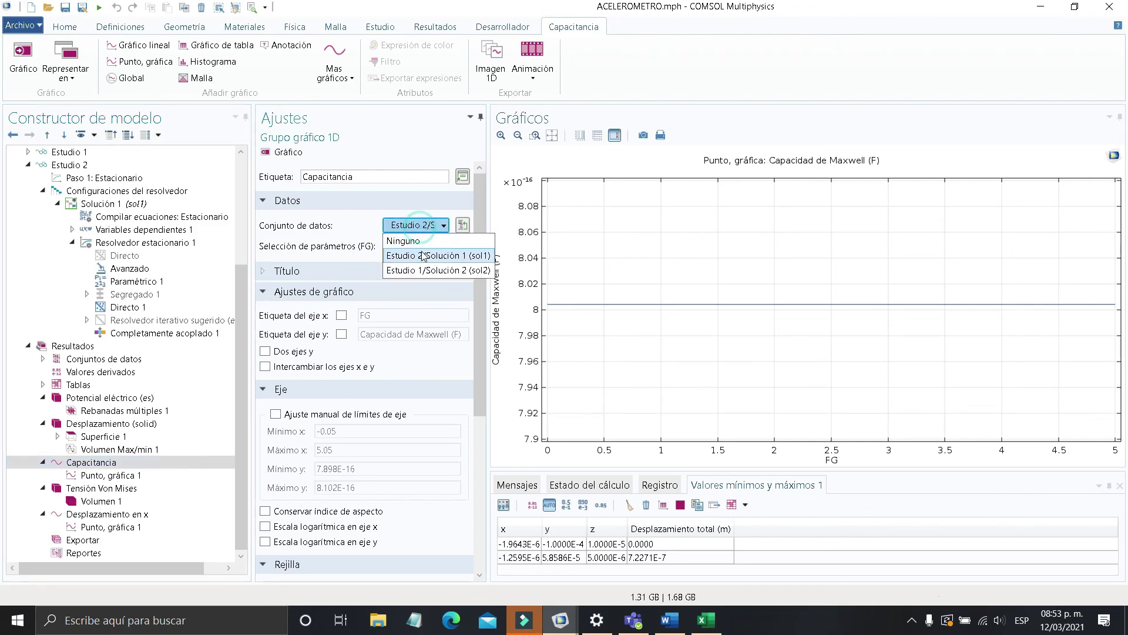
click(427, 269)
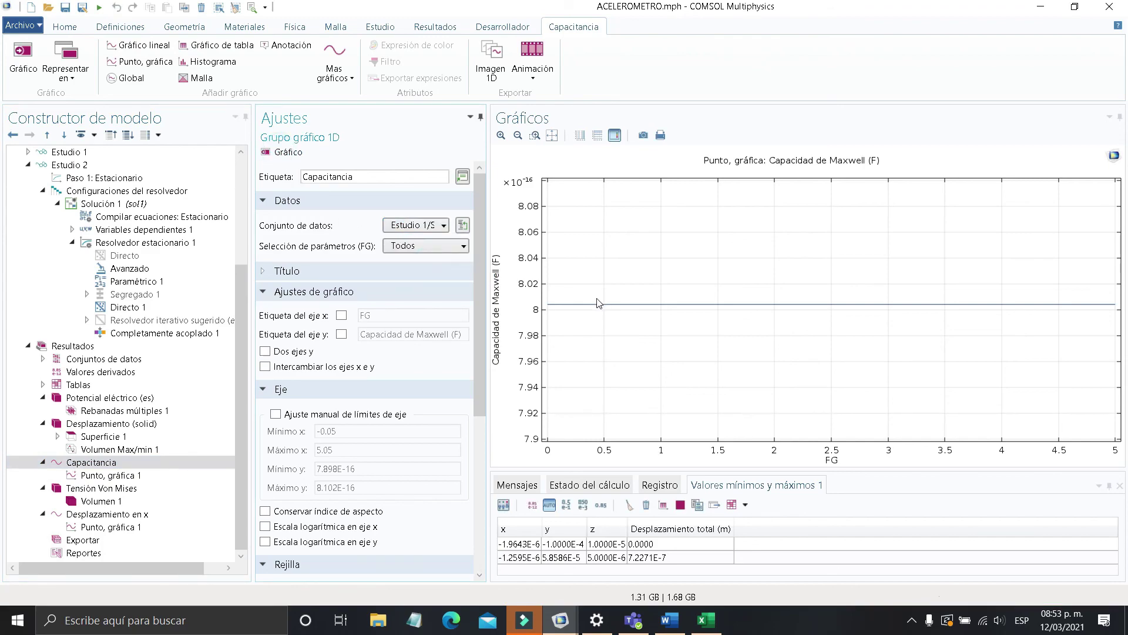
click(428, 228)
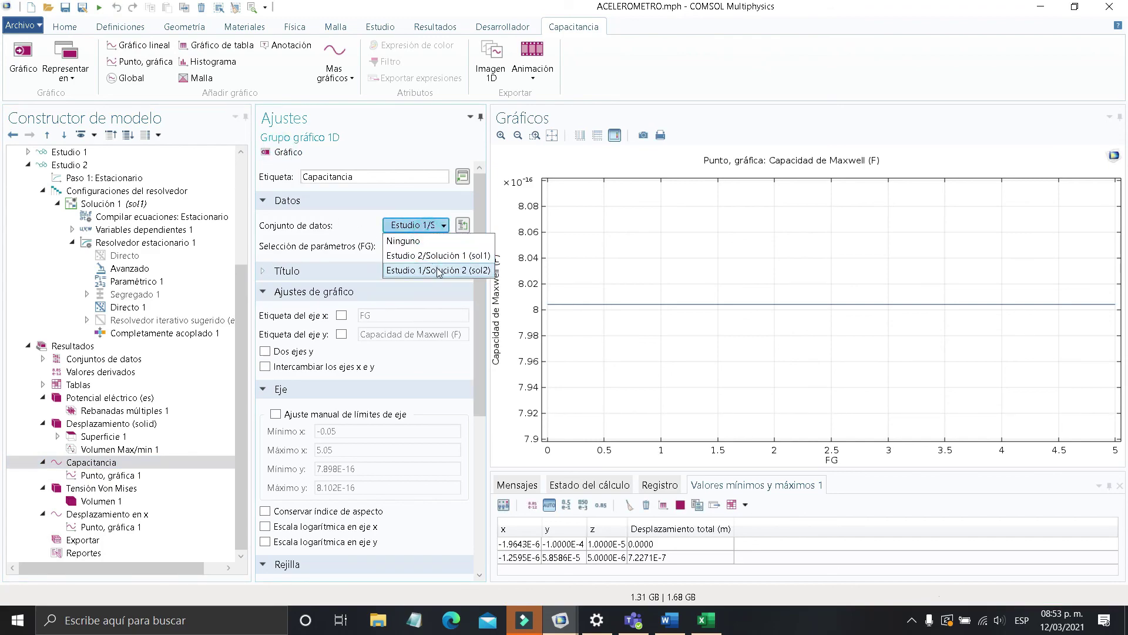
click(437, 271)
Set the dataset of the Capacitancia point graph to Estudio 1/Solución 2 (sol2) and plot it
click(202, 474)
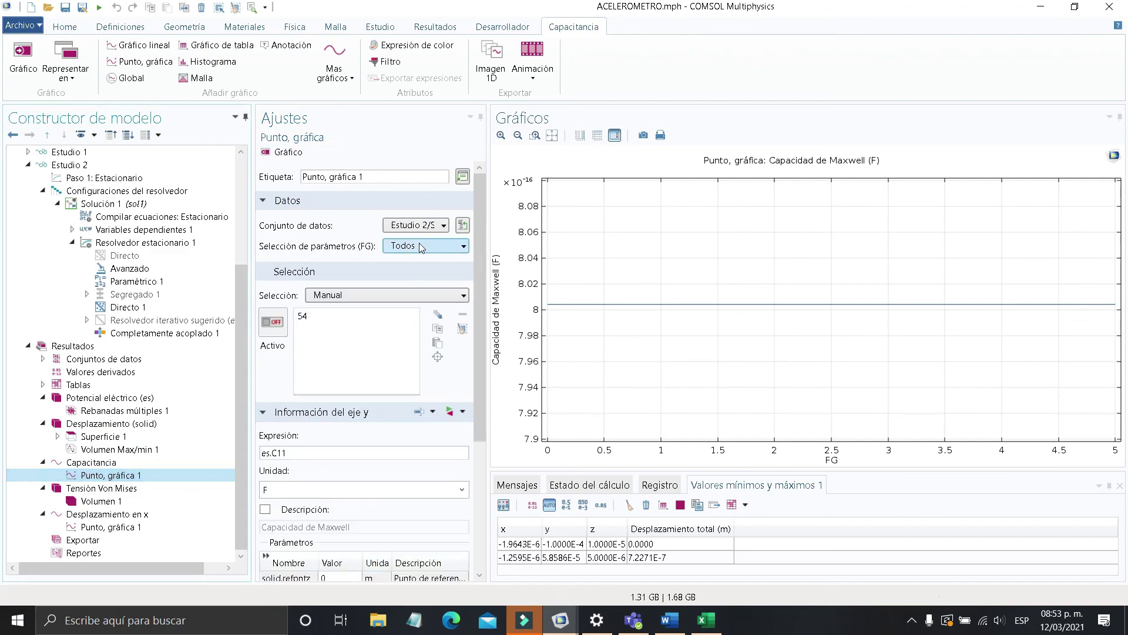
click(428, 226)
click(438, 284)
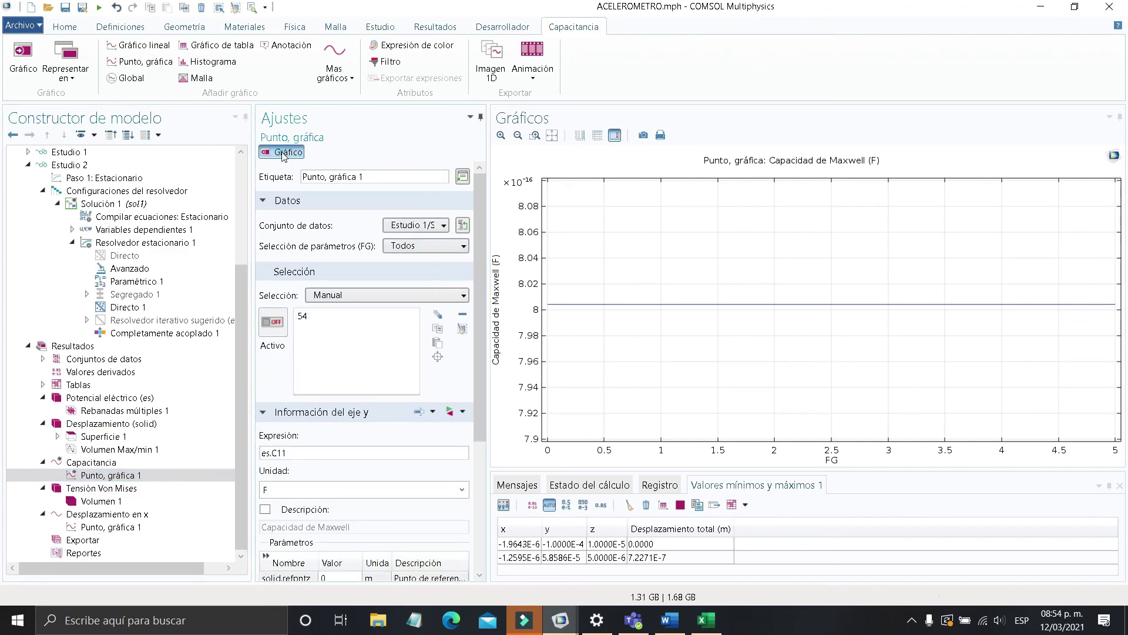
click(282, 154)
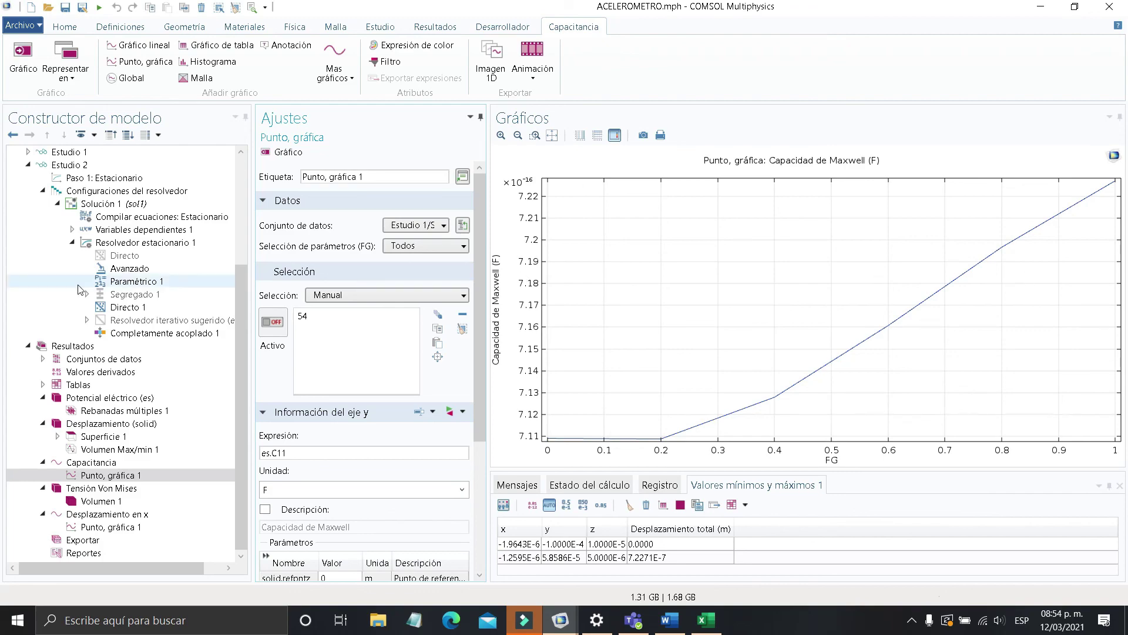
Examine the last computation times of Estudio 1 and Estudio 2 and the Resolvedor estacionario 1 settings
scroll(82, 288, up, 1)
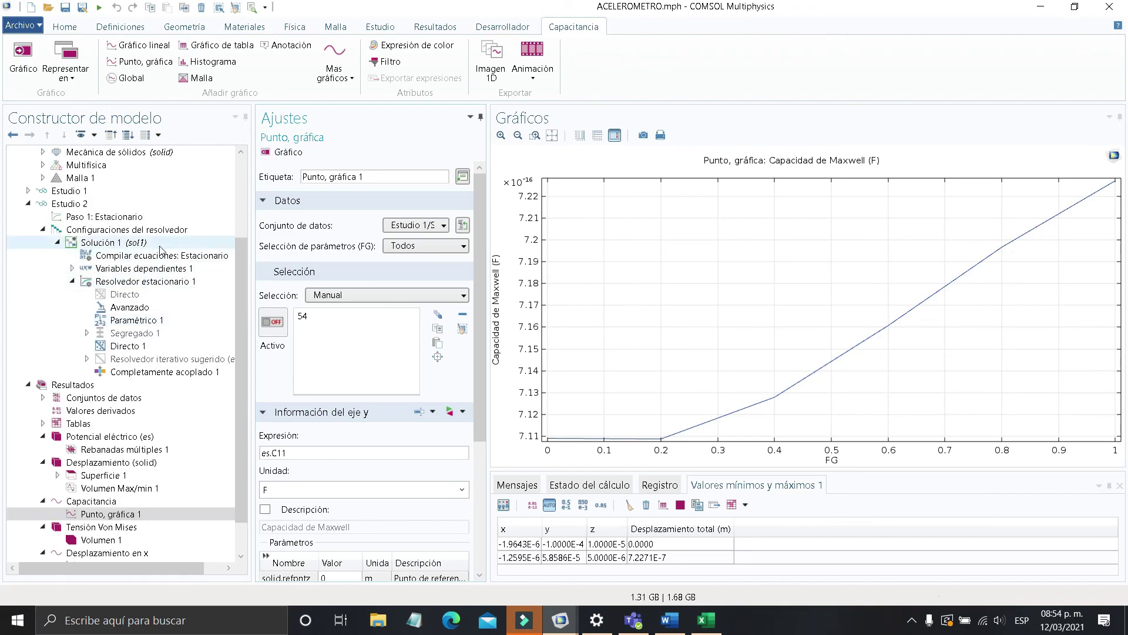
click(61, 204)
click(39, 191)
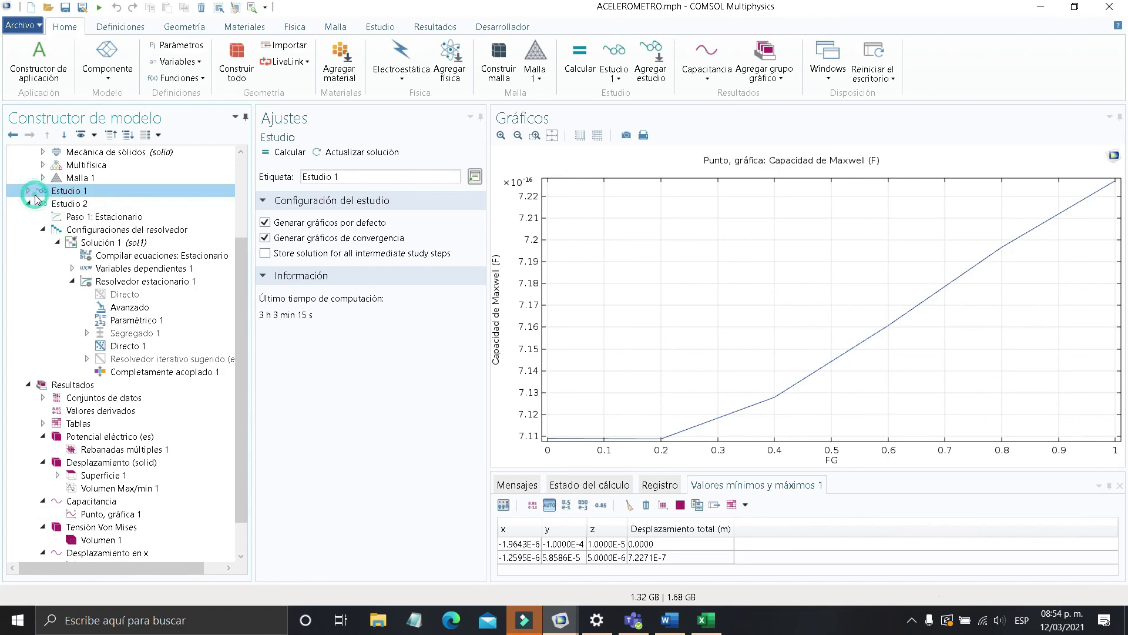
click(28, 191)
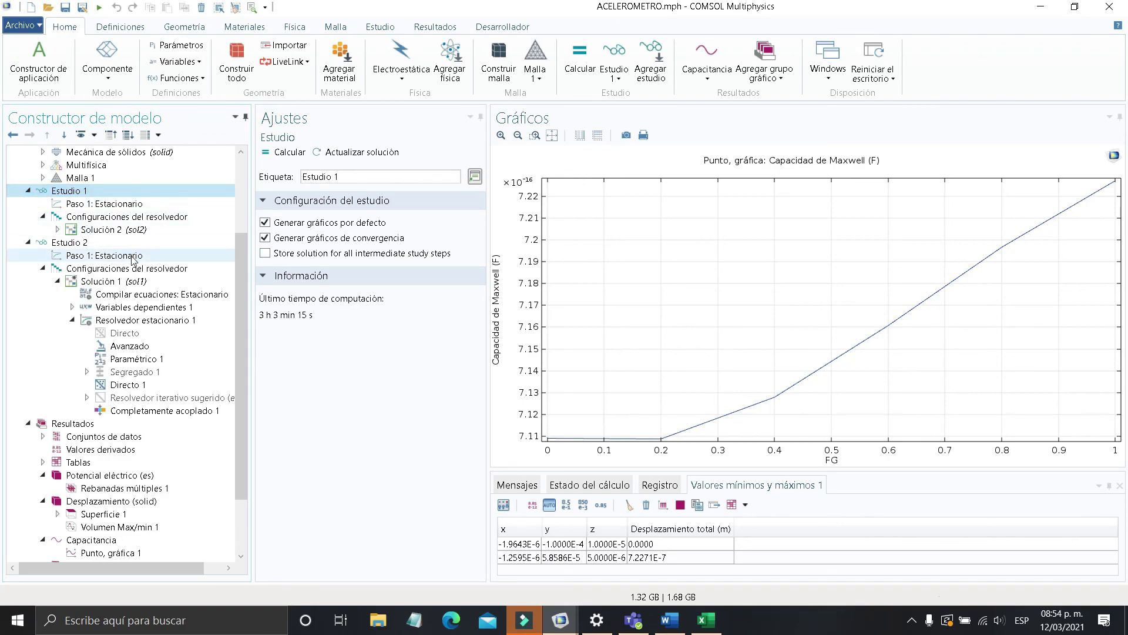
click(153, 322)
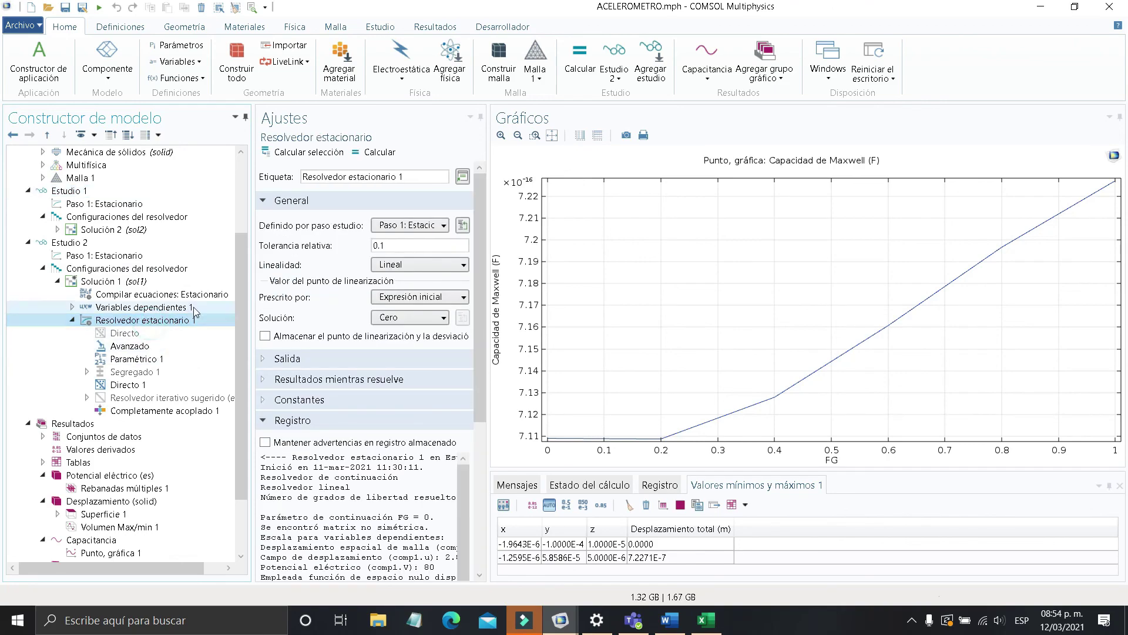
click(94, 242)
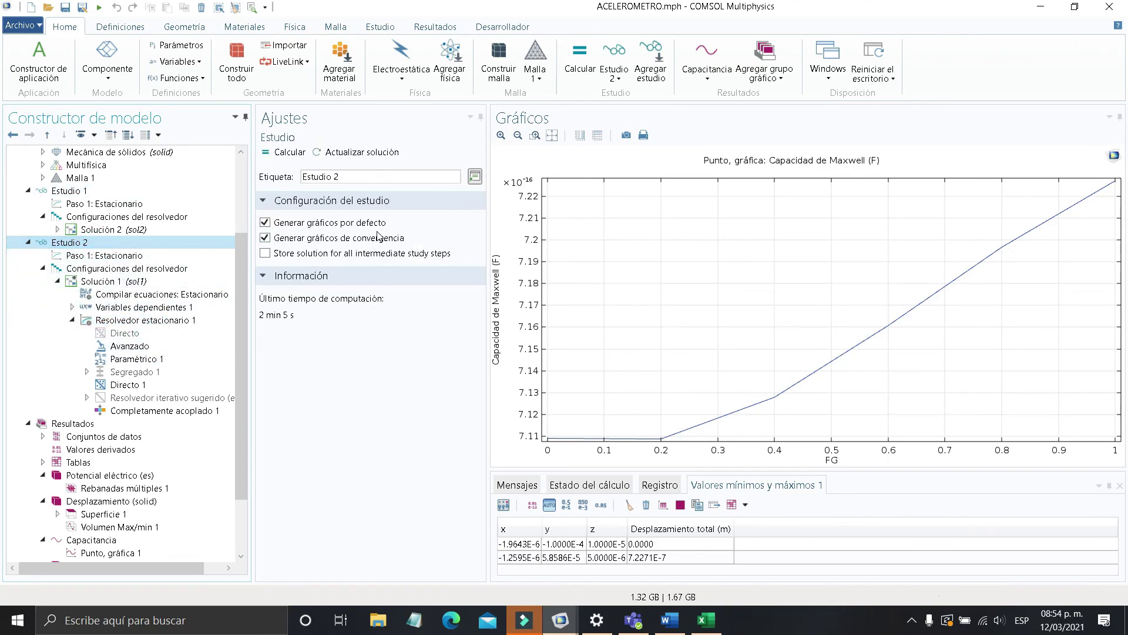
Inspect the Potencial eléctrico (es) plot closely around the electrodes and proof mass, then over the whole accelerometer
click(130, 475)
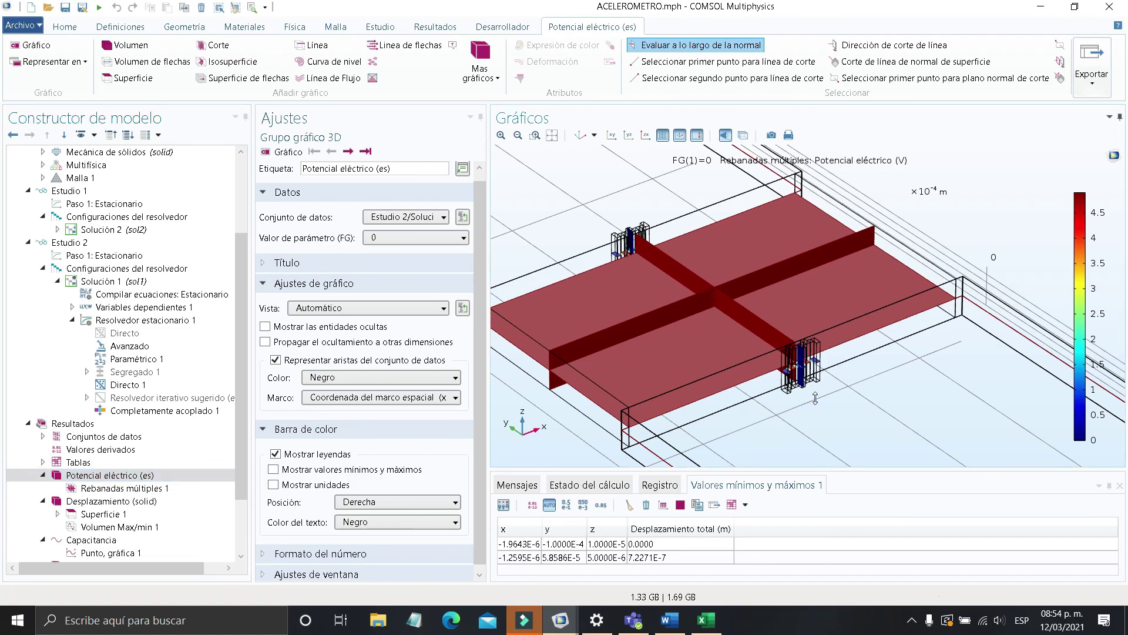
scroll(817, 418, up, 5)
scroll(800, 404, up, 5)
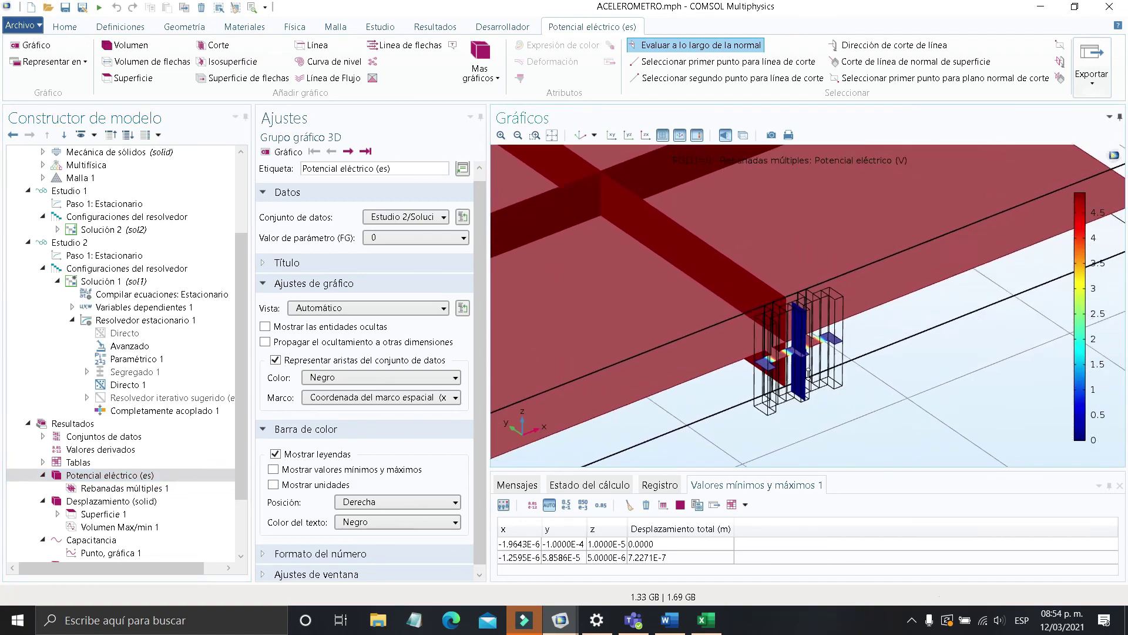
drag(793, 401, 792, 382)
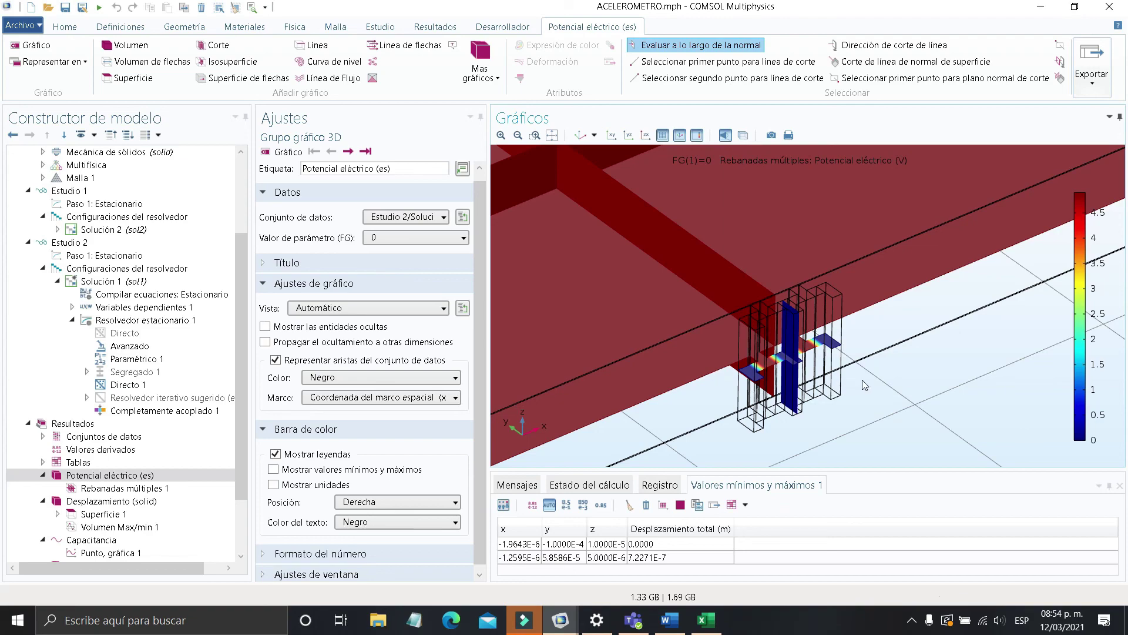
click(581, 136)
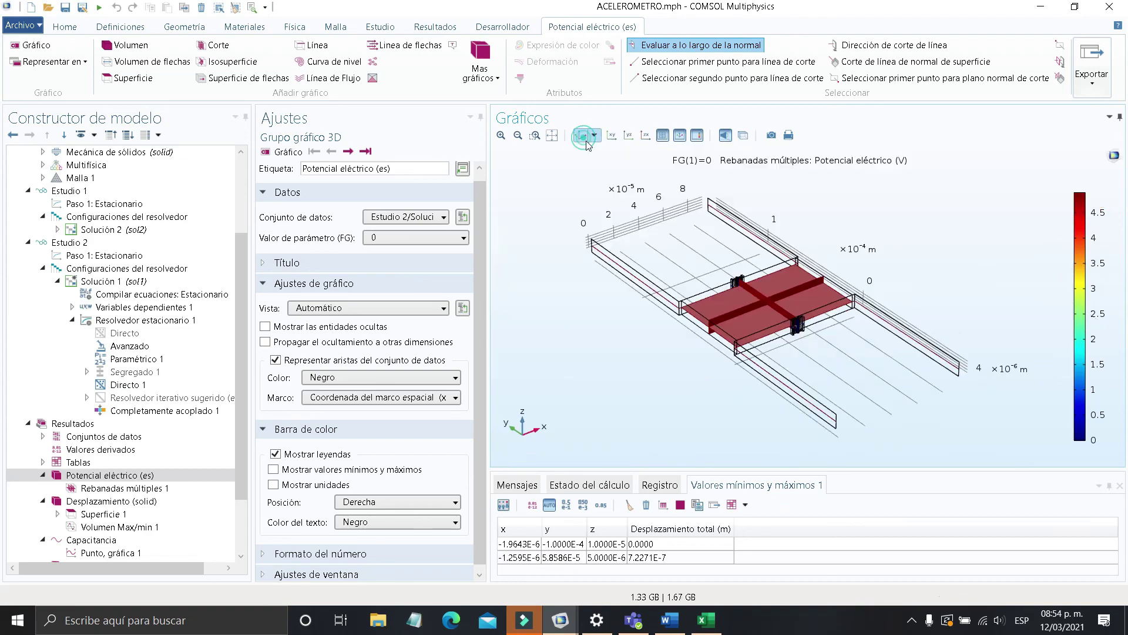
middle_drag(777, 327, 708, 272)
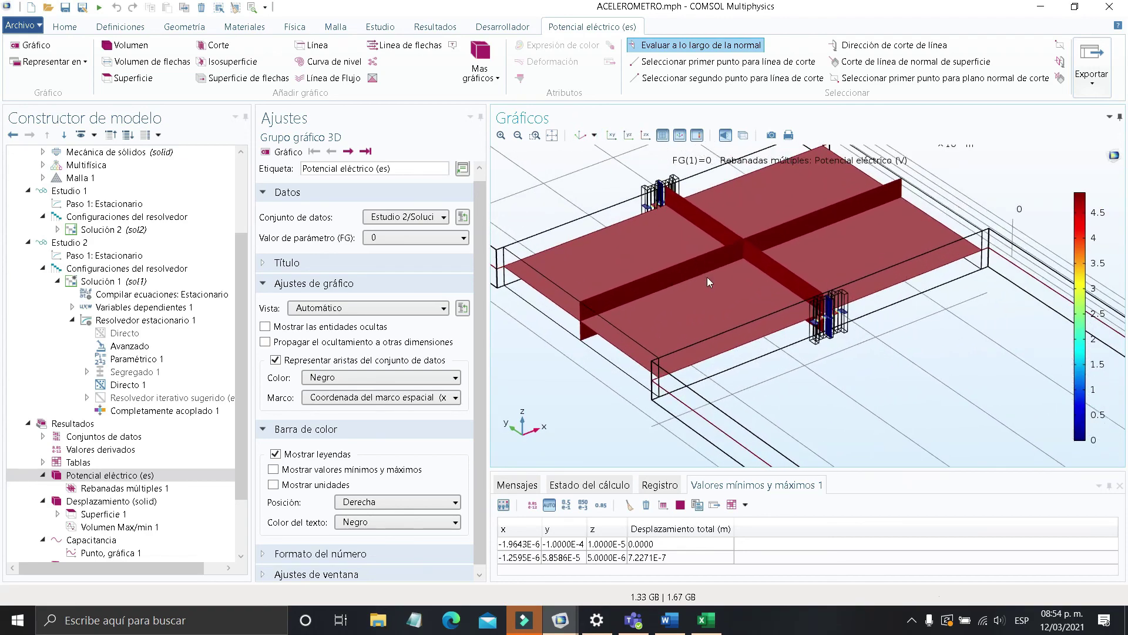
right_drag(707, 277, 712, 324)
middle_drag(712, 325, 706, 311)
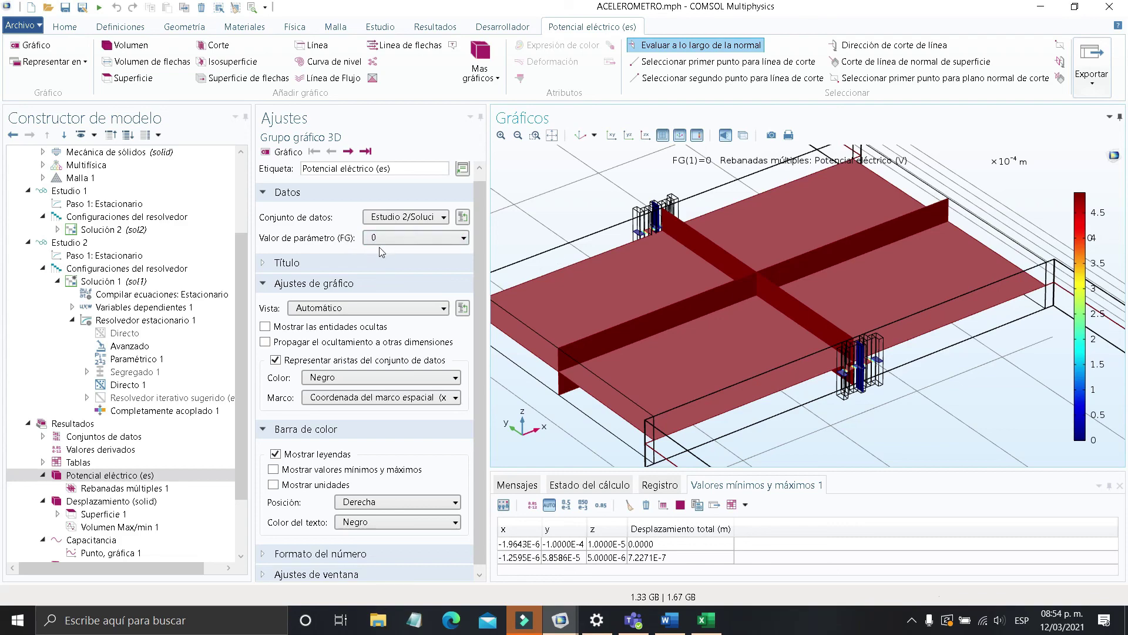
scroll(576, 256, down, 3)
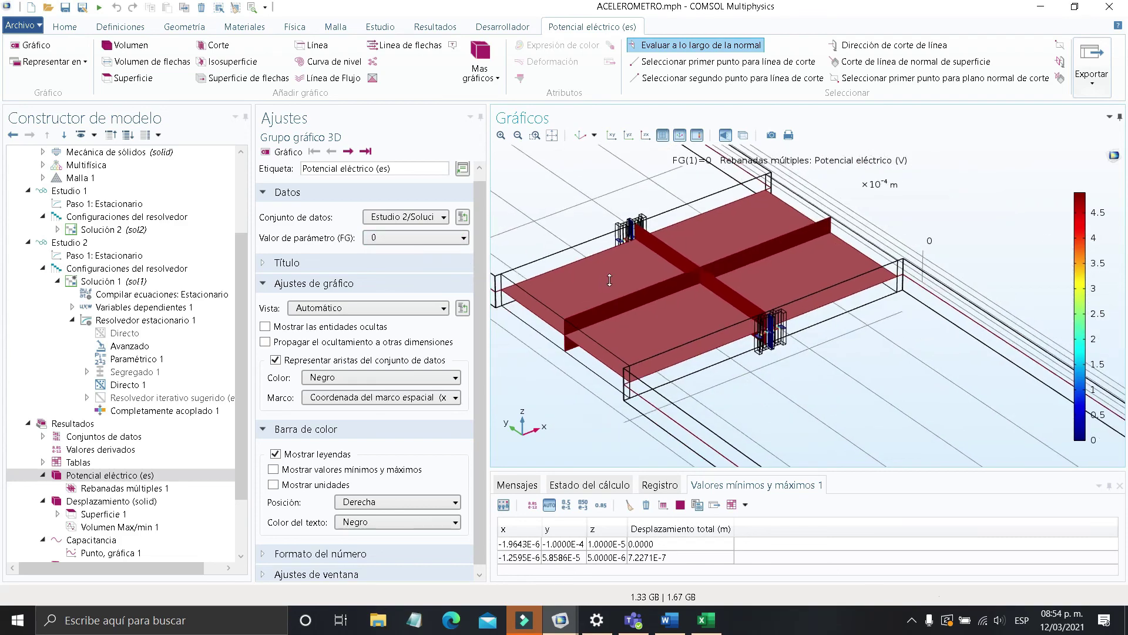
click(583, 138)
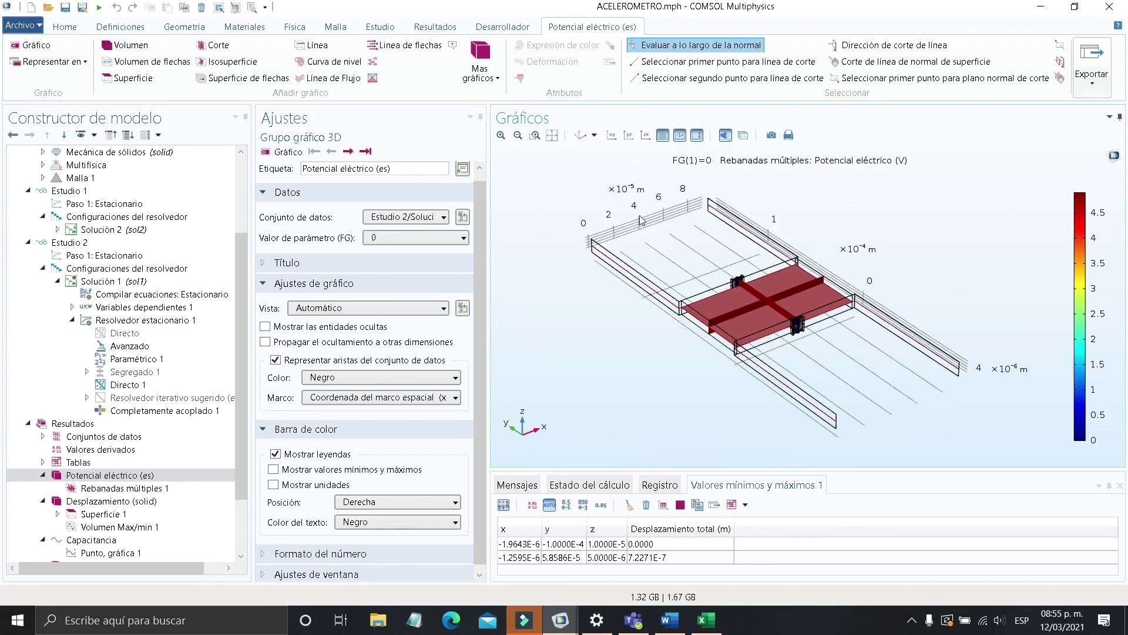